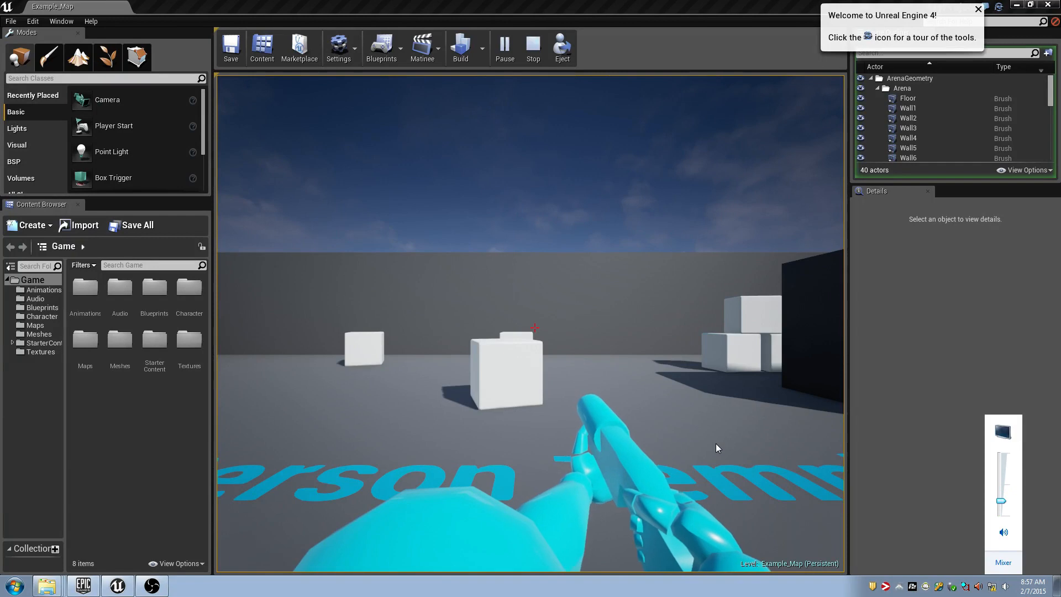
Try out the first-person level in the running game preview, adjust the system volume and stop the preview.
{"action": "left_click", "coordinate": [615, 367]}
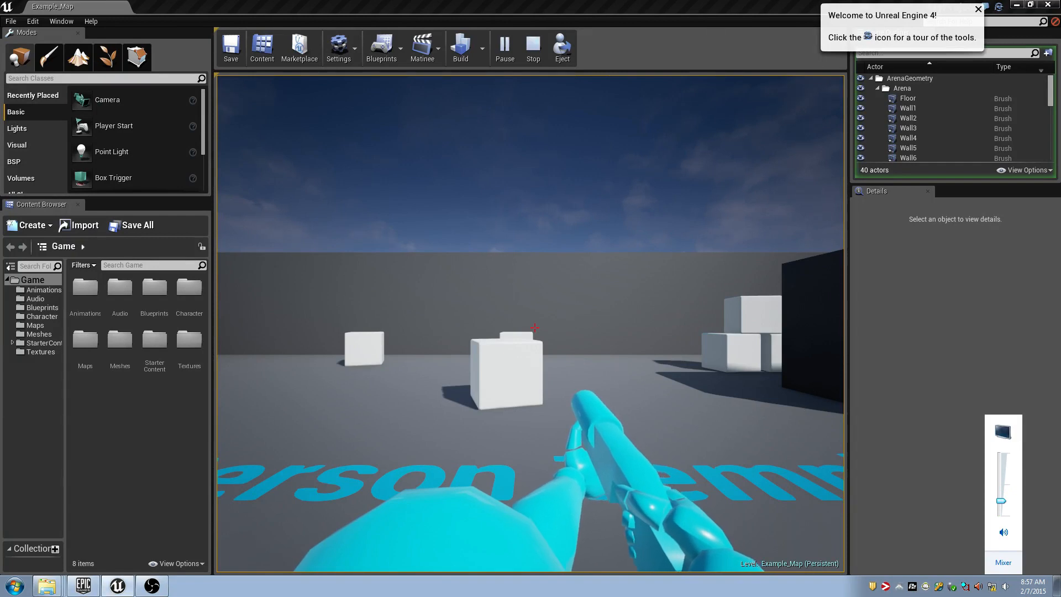
{"action": "key", "text": "alt+Tab"}
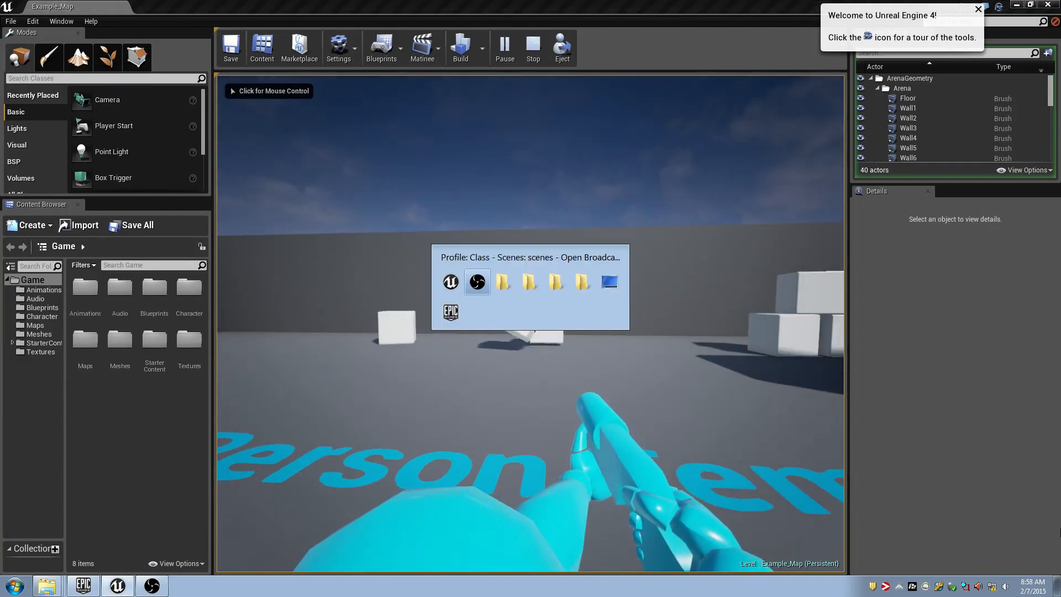
{"action": "left_click", "coordinate": [1006, 587]}
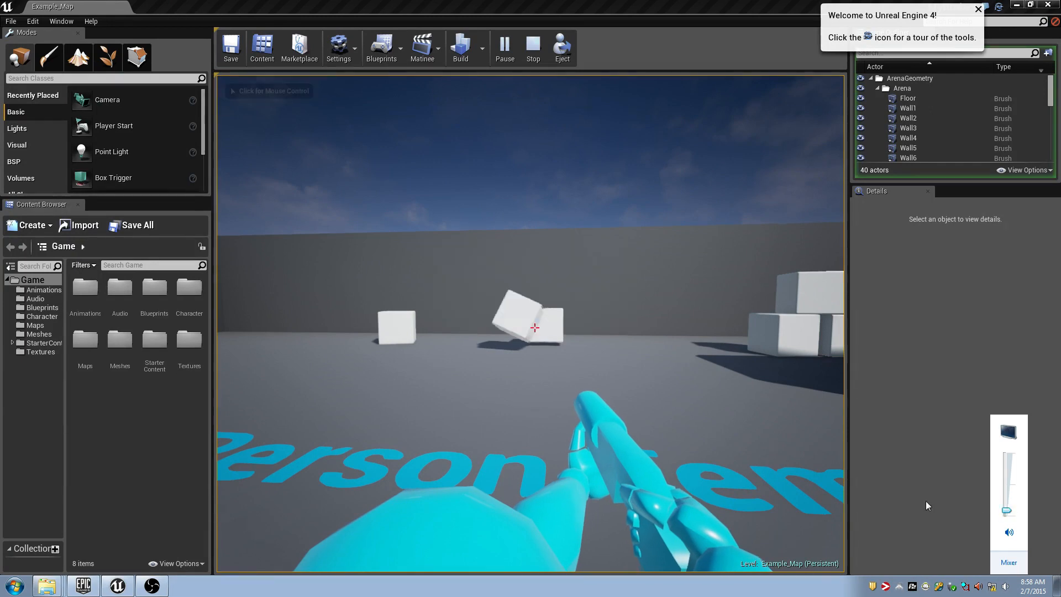
{"action": "left_click", "coordinate": [763, 437]}
{"action": "key", "text": "Escape"}
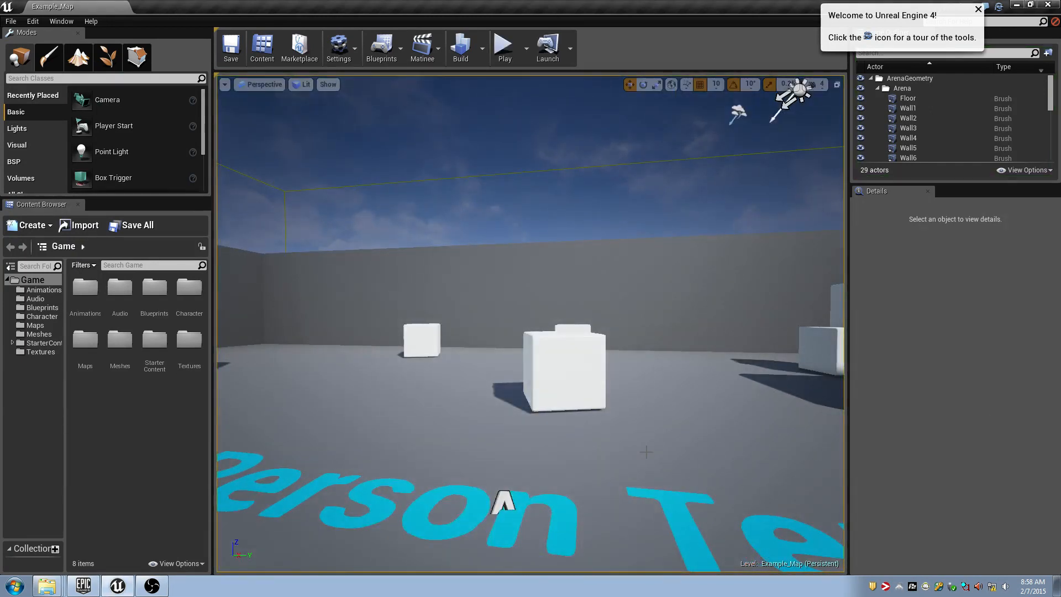
Place a point light in the arena beside the floor text.
{"action": "key", "text": "d"}
{"action": "right_click_drag", "start_coordinate": [676, 420], "coordinate": [594, 434]}
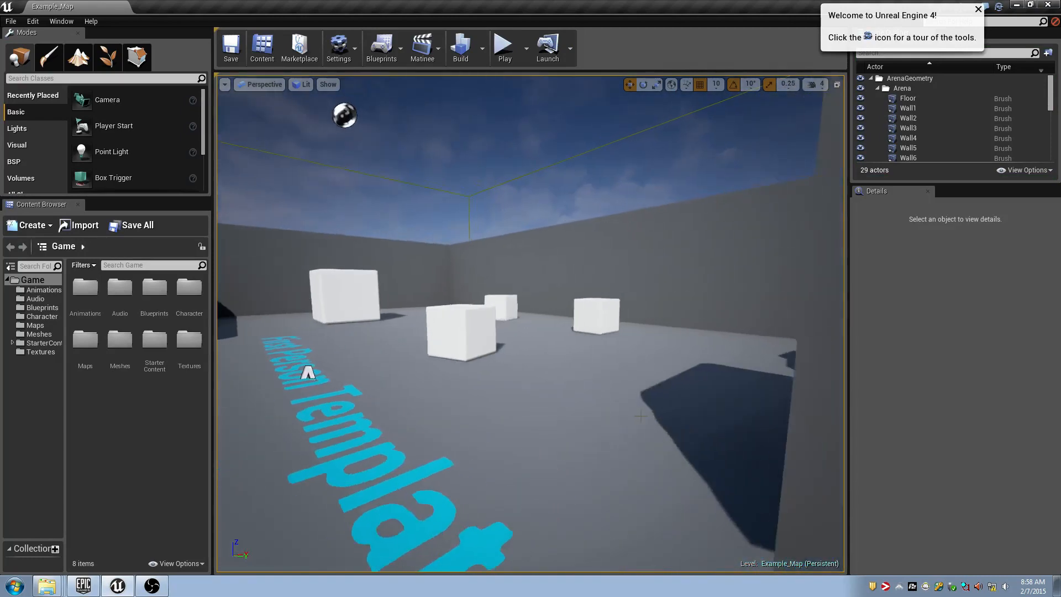
{"action": "left_click_drag", "start_coordinate": [93, 154], "coordinate": [486, 379]}
Lower the point light to a Z location of 160, just above the arena floor.
{"action": "key", "text": "a"}
{"action": "right_click_drag", "start_coordinate": [485, 380], "coordinate": [558, 373]}
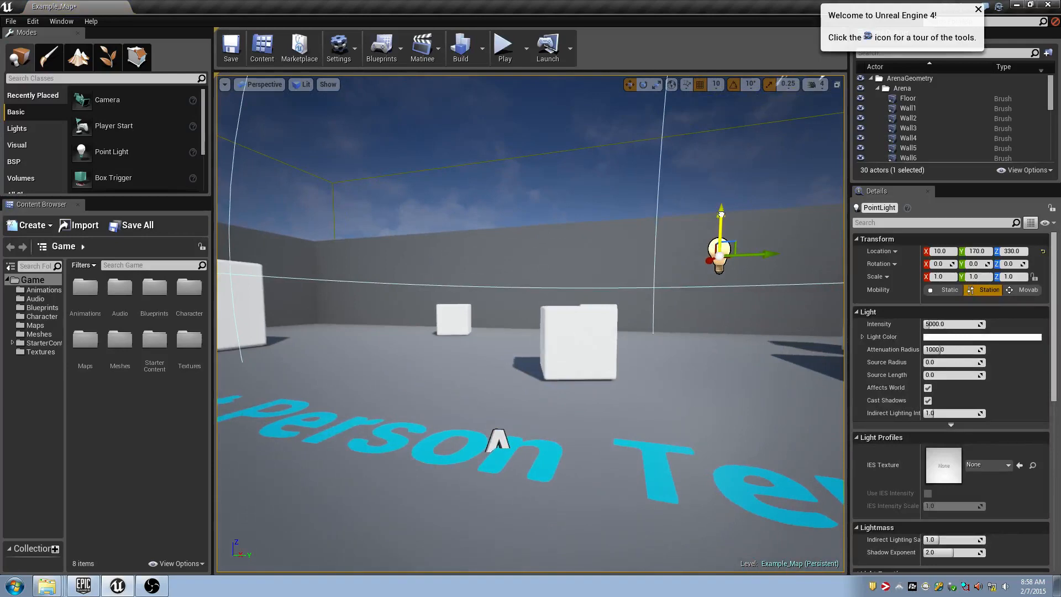
{"action": "left_click_drag", "start_coordinate": [720, 218], "coordinate": [717, 350]}
{"action": "right_click_drag", "start_coordinate": [638, 422], "coordinate": [633, 389]}
{"action": "key", "text": "d"}
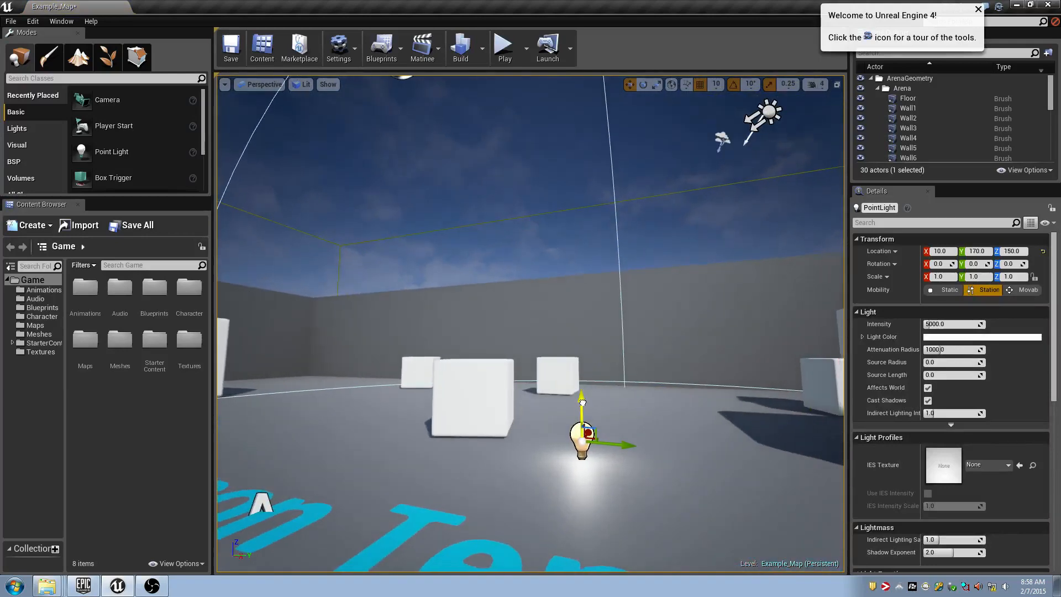
{"action": "left_click_drag", "start_coordinate": [581, 400], "coordinate": [582, 392]}
Set the point light's colour to blue and its intensity to 100000.
{"action": "left_click", "coordinate": [952, 339]}
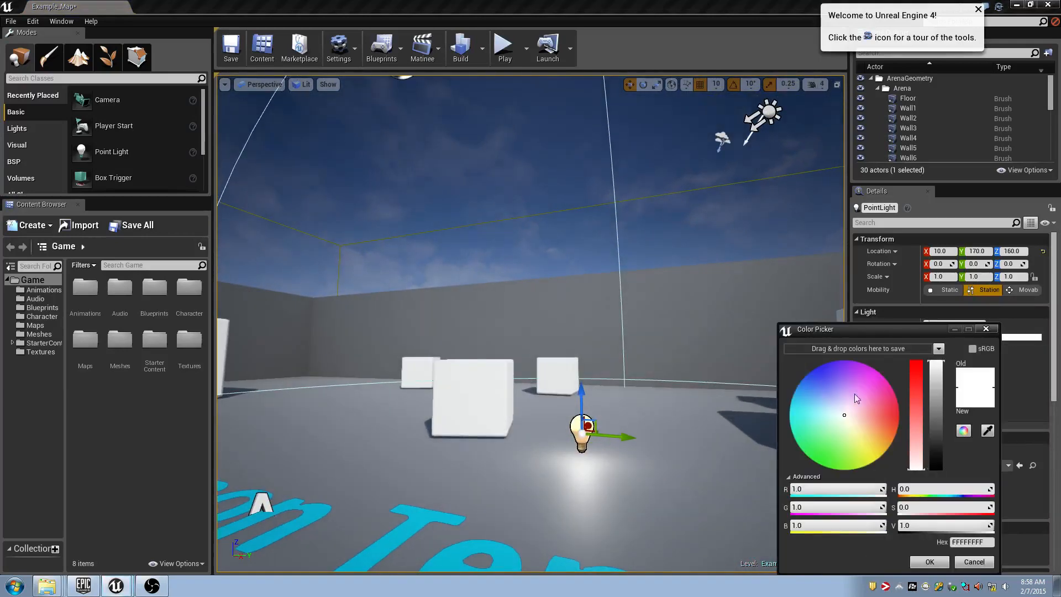
{"action": "left_click", "coordinate": [884, 375]}
{"action": "left_click", "coordinate": [812, 369]}
{"action": "left_click_drag", "start_coordinate": [944, 335], "coordinate": [1017, 336]}
{"action": "left_click", "coordinate": [1058, 329]}
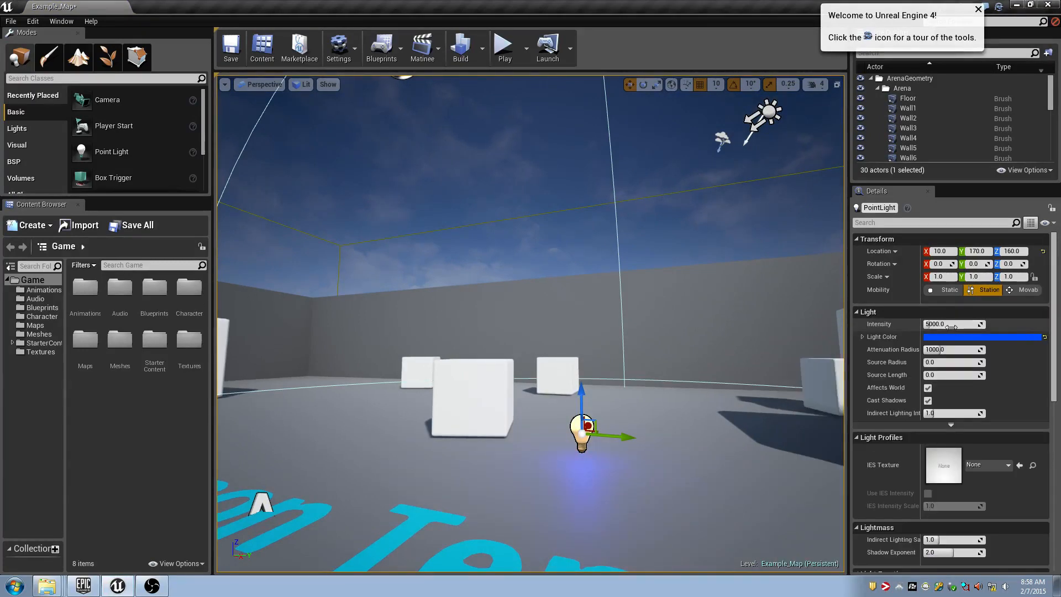
Play-test the level and examine the blue point light from several positions, stopping the preview each time.
{"action": "right_click_drag", "start_coordinate": [531, 323], "coordinate": [548, 378]}
{"action": "key", "text": "s"}
{"action": "left_click", "coordinate": [502, 51]}
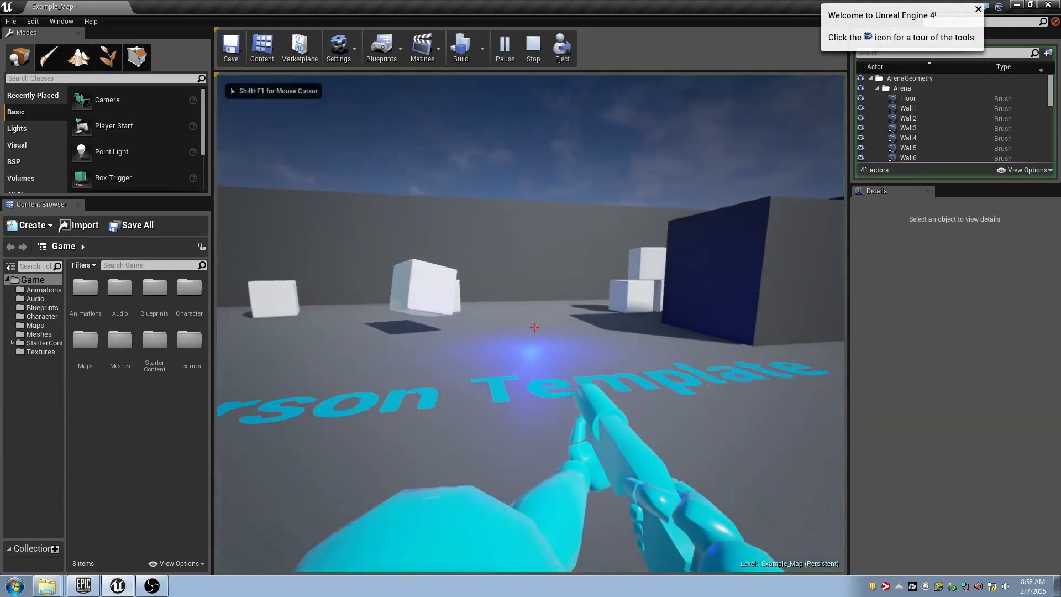
{"action": "key", "text": "Escape"}
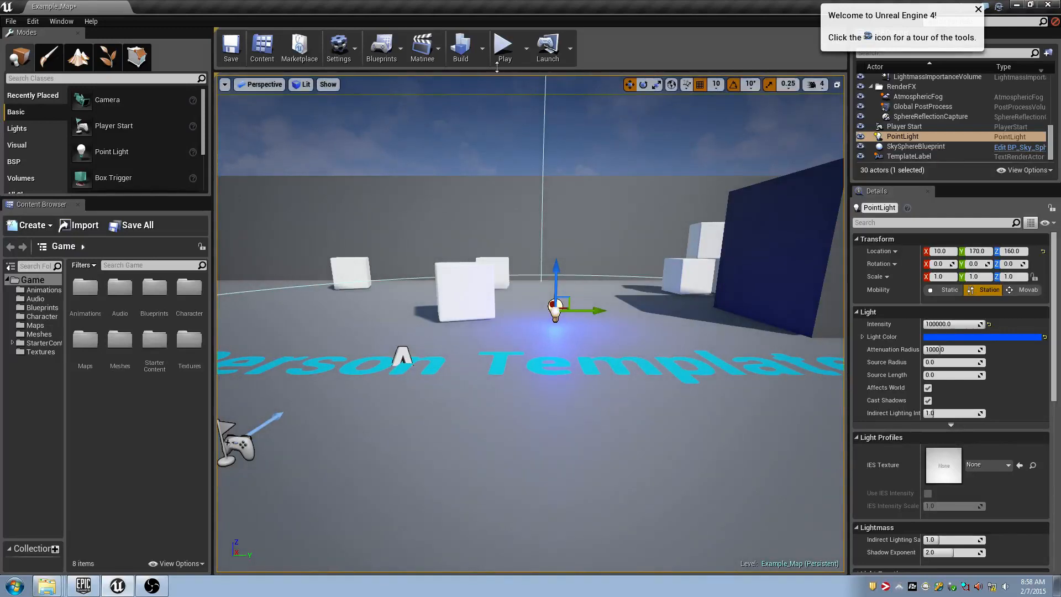
{"action": "left_click", "coordinate": [503, 51]}
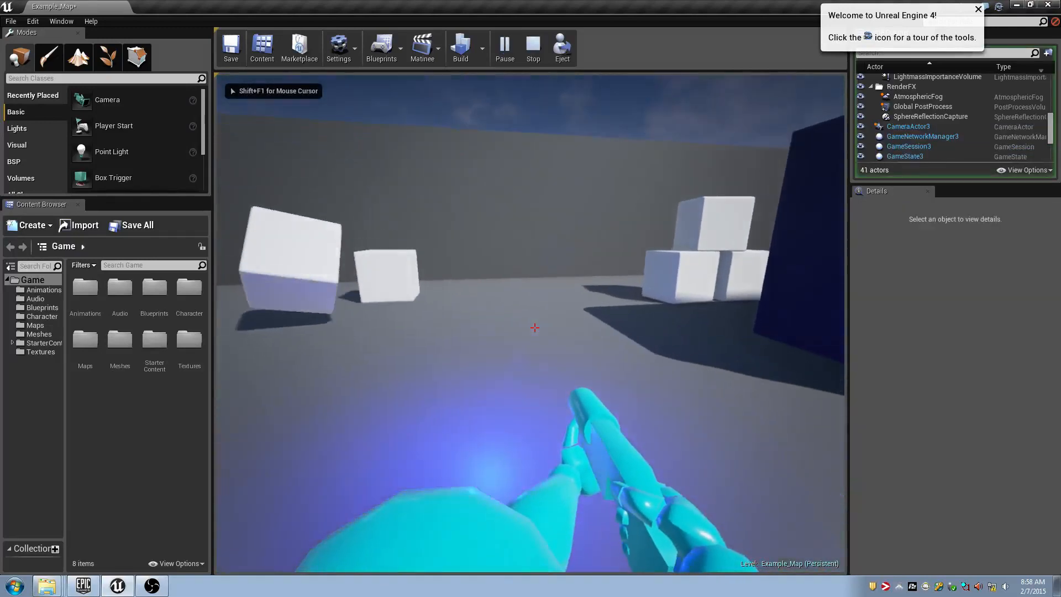
{"action": "key", "text": "Escape"}
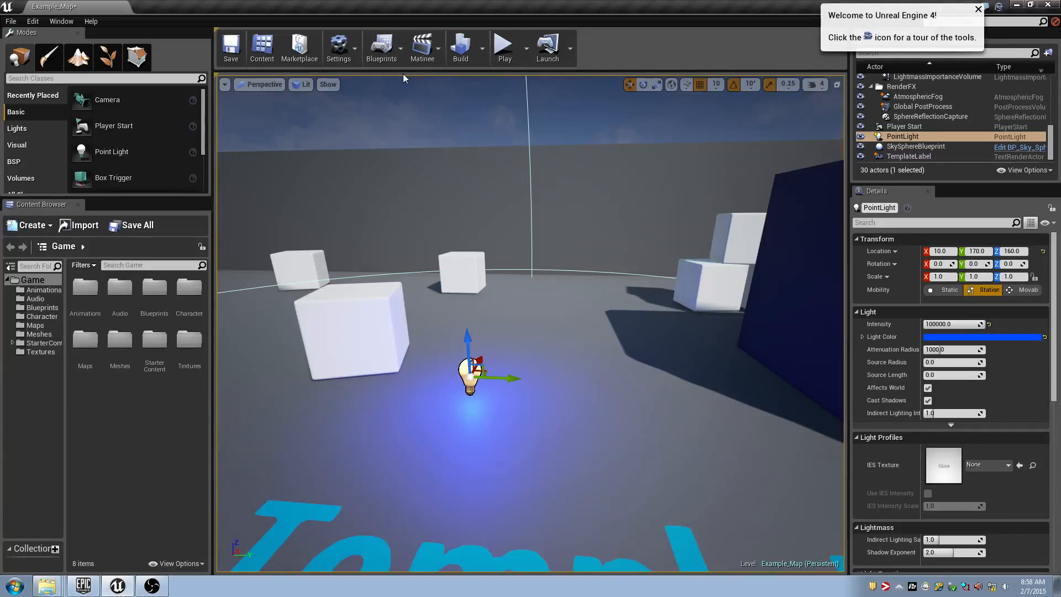
{"action": "scroll", "coordinate": [487, 118], "scroll_direction": "down", "scroll_amount": 5}
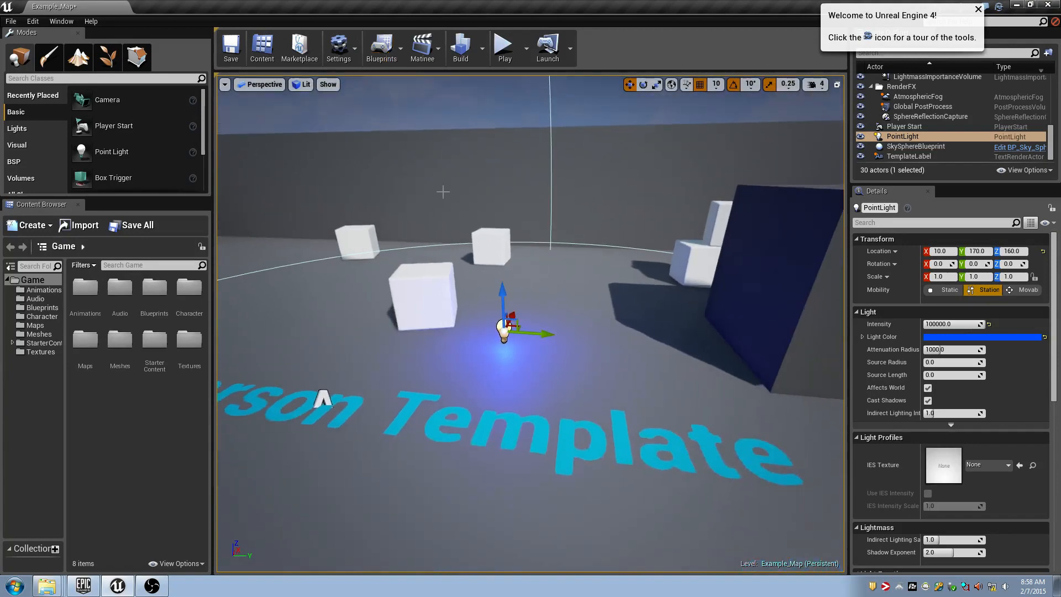
{"action": "left_click", "coordinate": [504, 47]}
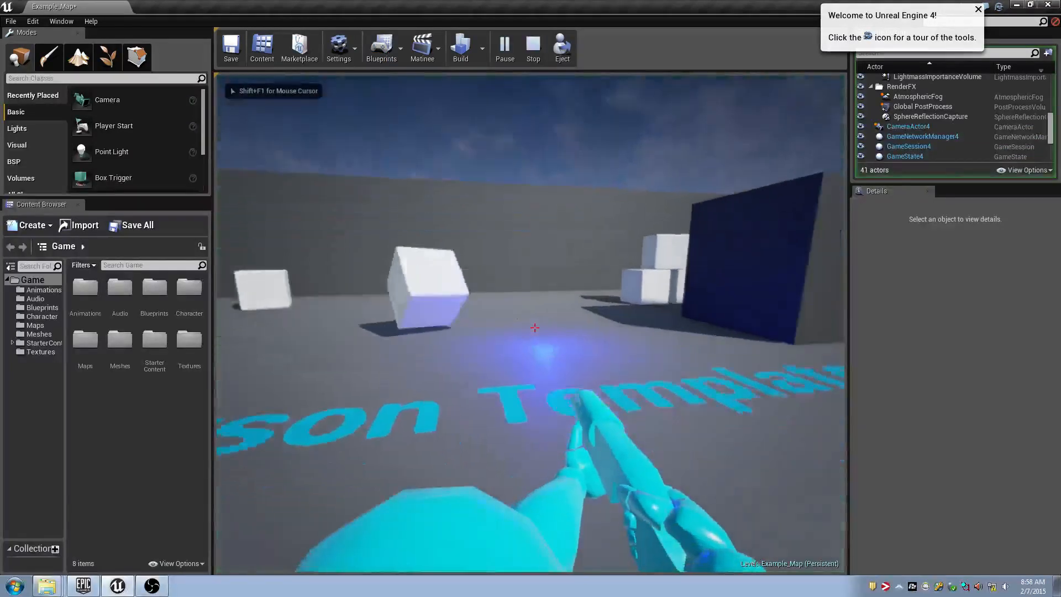
{"action": "key", "text": "Escape"}
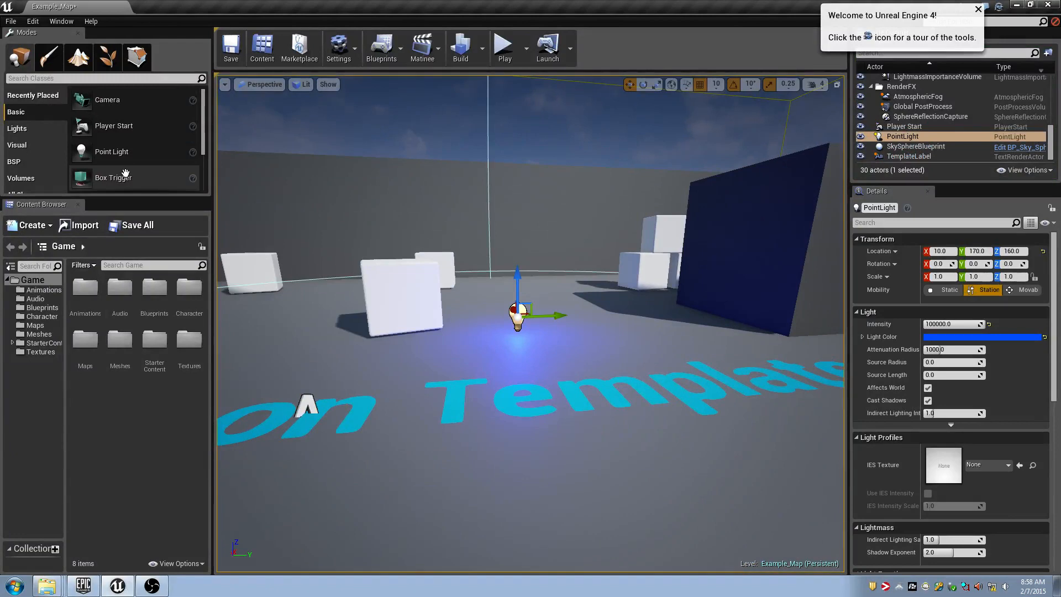
Place a box trigger around the point light at Z 200 and enlarge it to a box extent of 103.75.
{"action": "left_click_drag", "start_coordinate": [126, 173], "coordinate": [522, 334]}
{"action": "key", "text": "f"}
{"action": "right_click_drag", "start_coordinate": [523, 335], "coordinate": [343, 354]}
{"action": "left_click_drag", "start_coordinate": [538, 281], "coordinate": [556, 181]}
{"action": "key", "text": "r"}
{"action": "key", "text": "w"}
{"action": "key", "text": "a"}
{"action": "right_click_drag", "start_coordinate": [414, 191], "coordinate": [544, 175]}
Select the point light and open the Level Blueprint.
{"action": "left_click", "coordinate": [388, 320]}
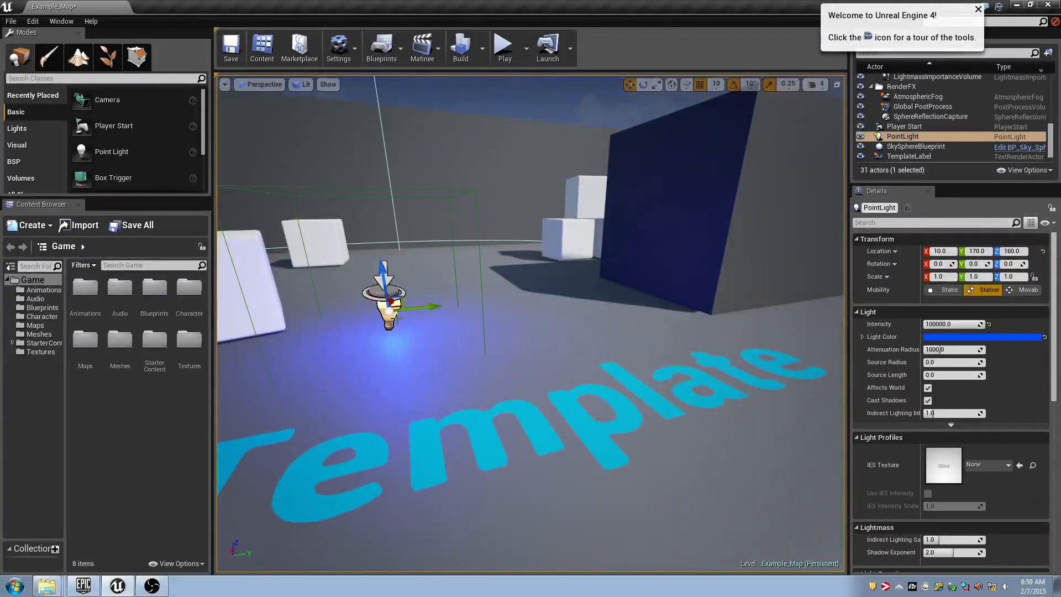
{"action": "key", "text": "f"}
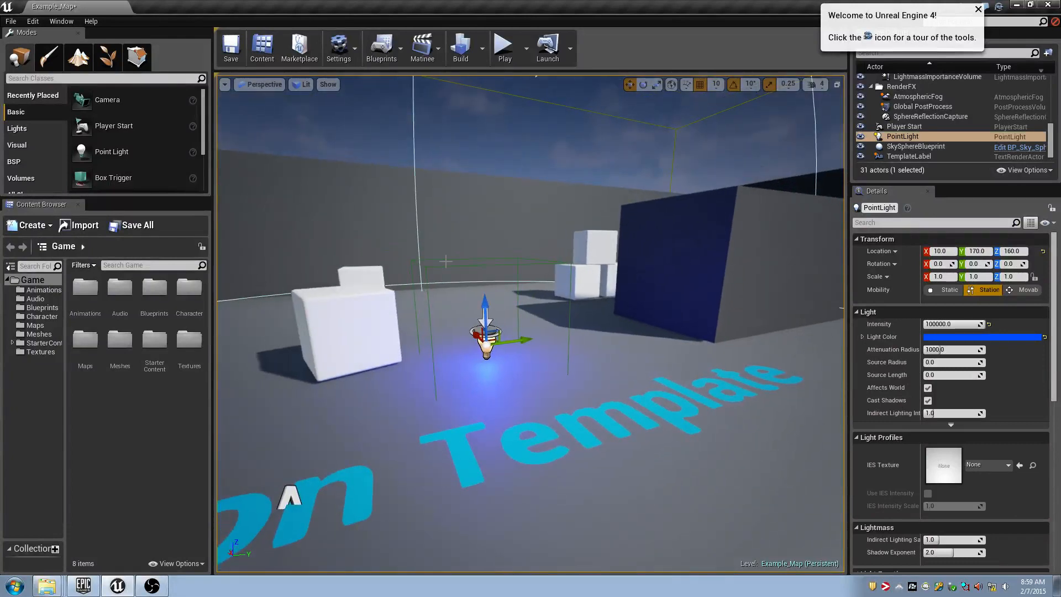
{"action": "left_click", "coordinate": [396, 54]}
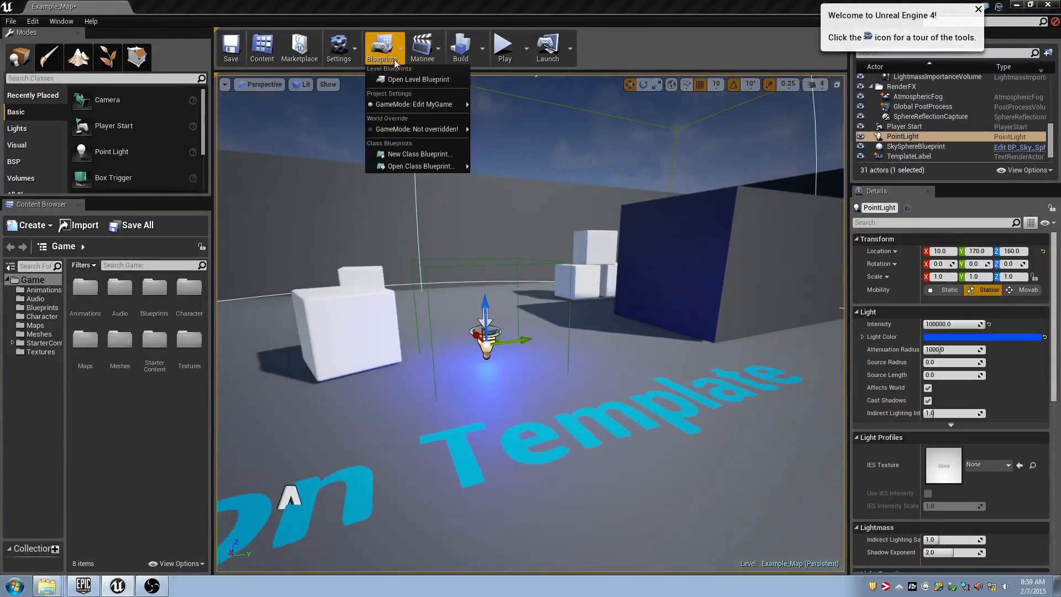
{"action": "left_click", "coordinate": [429, 80]}
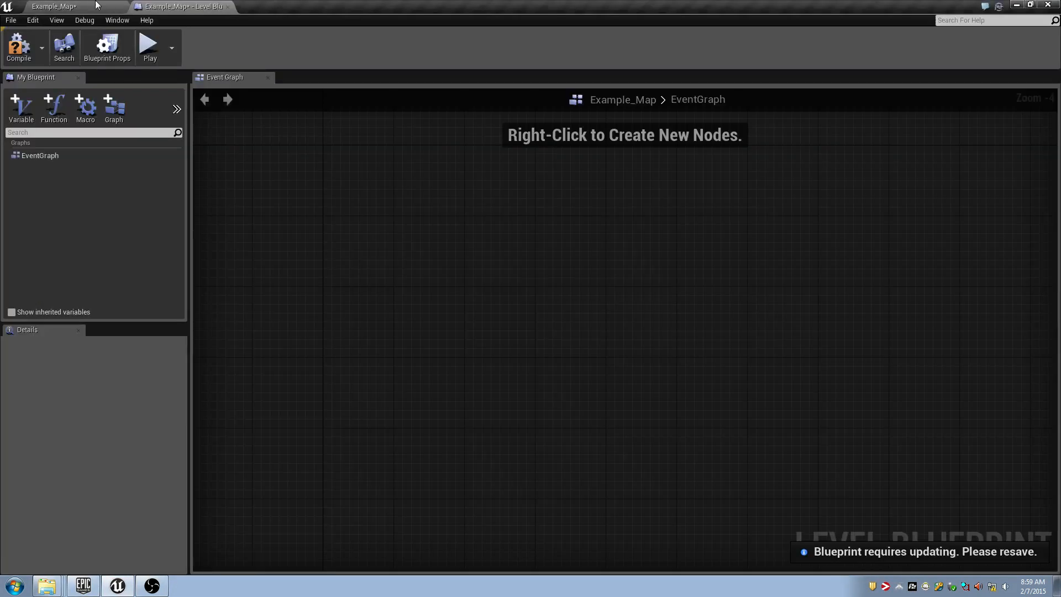
Create a reference to the selected PointLight in the Level Blueprint's event graph and position the node.
{"action": "left_click", "coordinate": [95, 5]}
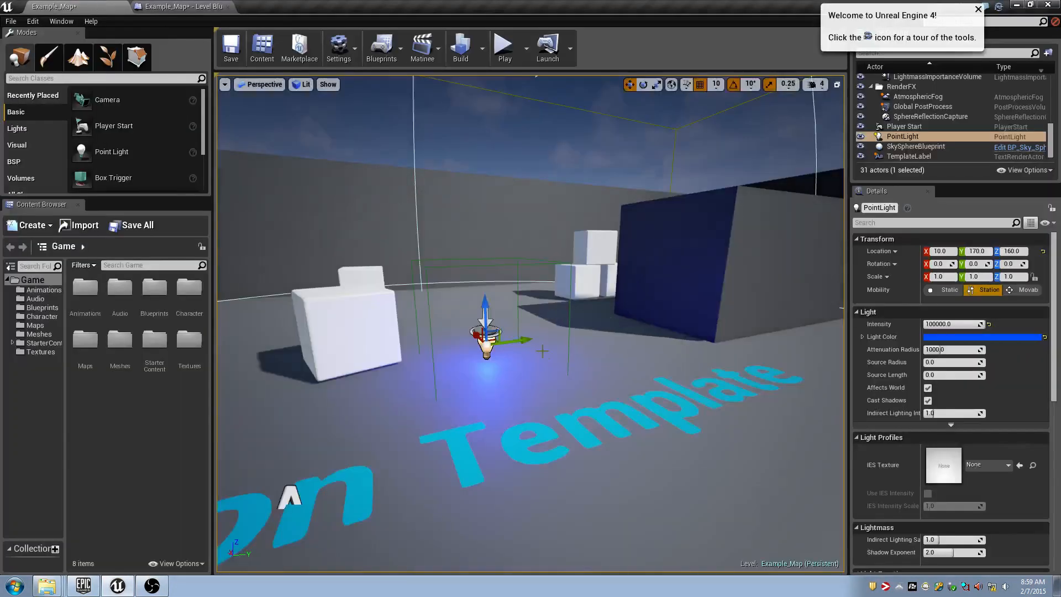
{"action": "left_click", "coordinate": [204, 10]}
{"action": "right_click", "coordinate": [519, 310]}
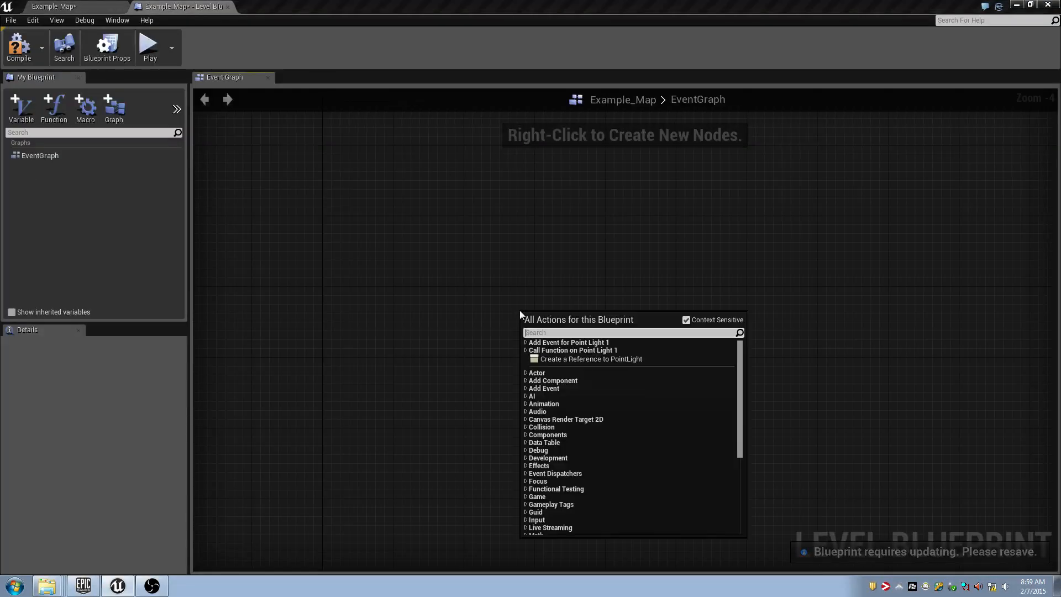
{"action": "left_click", "coordinate": [567, 359]}
{"action": "scroll", "coordinate": [570, 310], "scroll_direction": "up", "scroll_amount": 4}
{"action": "left_click_drag", "start_coordinate": [398, 316], "coordinate": [583, 410]}
Return to the level, filter the scene actors by "tr" and select the TriggerBox.
{"action": "left_click", "coordinate": [88, 6]}
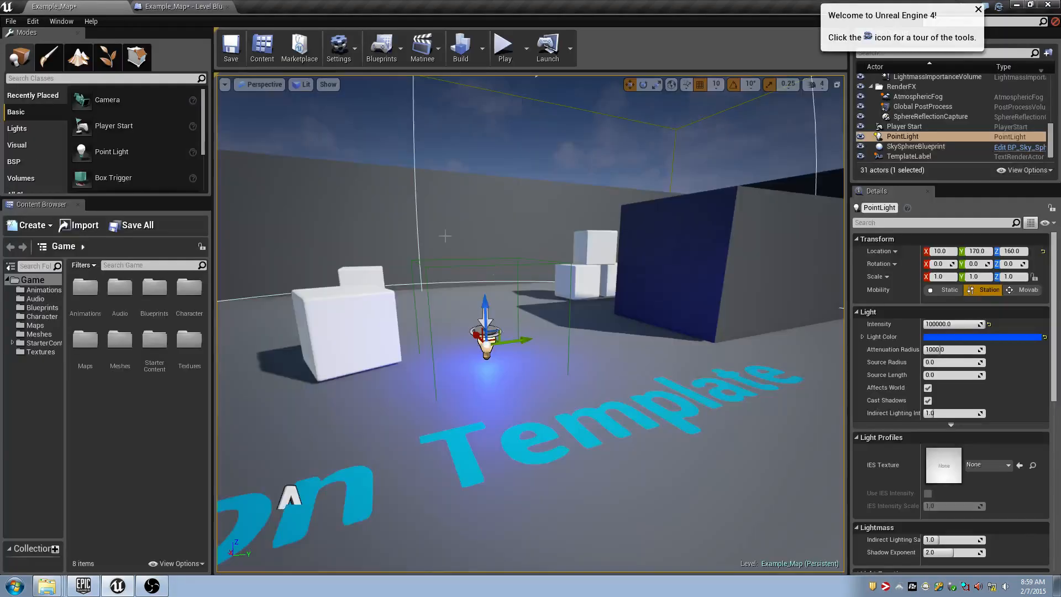
{"action": "left_click", "coordinate": [508, 265]}
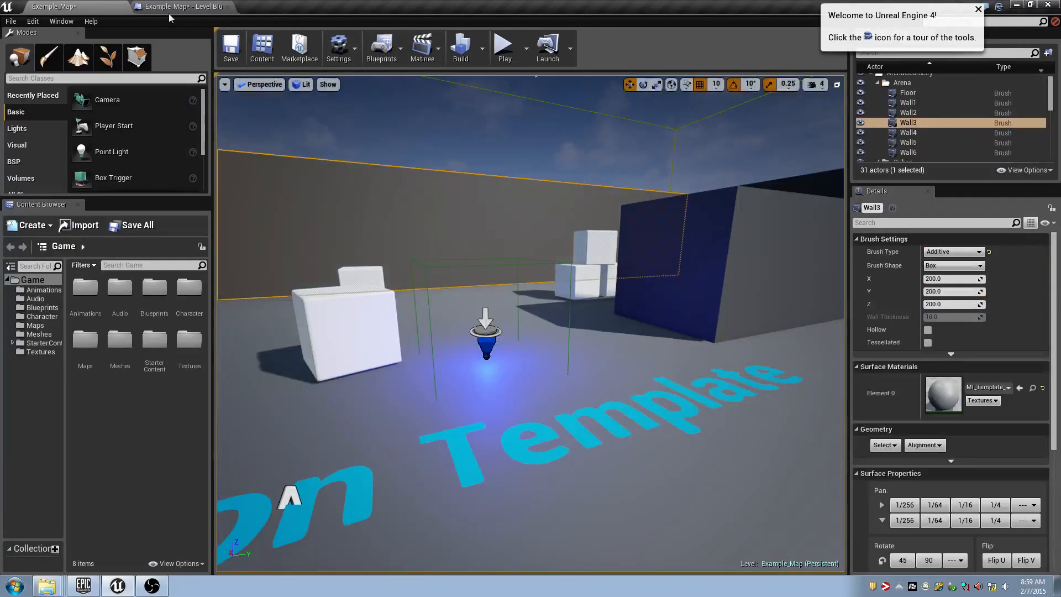
{"action": "left_click", "coordinate": [424, 315]}
{"action": "scroll", "coordinate": [904, 136], "scroll_direction": "down", "scroll_amount": 4}
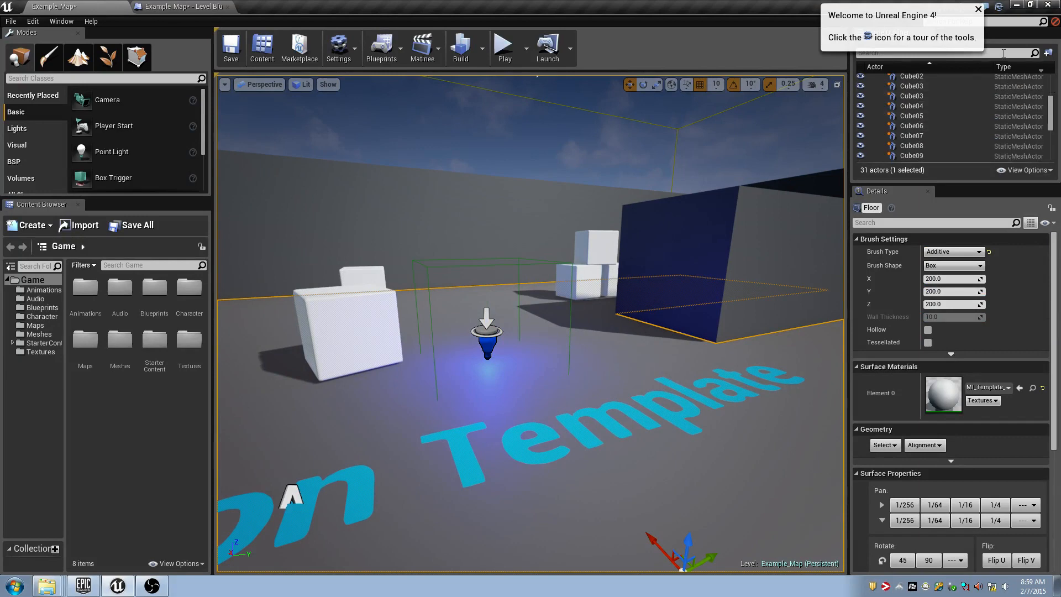
{"action": "left_click", "coordinate": [979, 9]}
{"action": "left_click", "coordinate": [971, 53]}
{"action": "type", "text": "tr"}
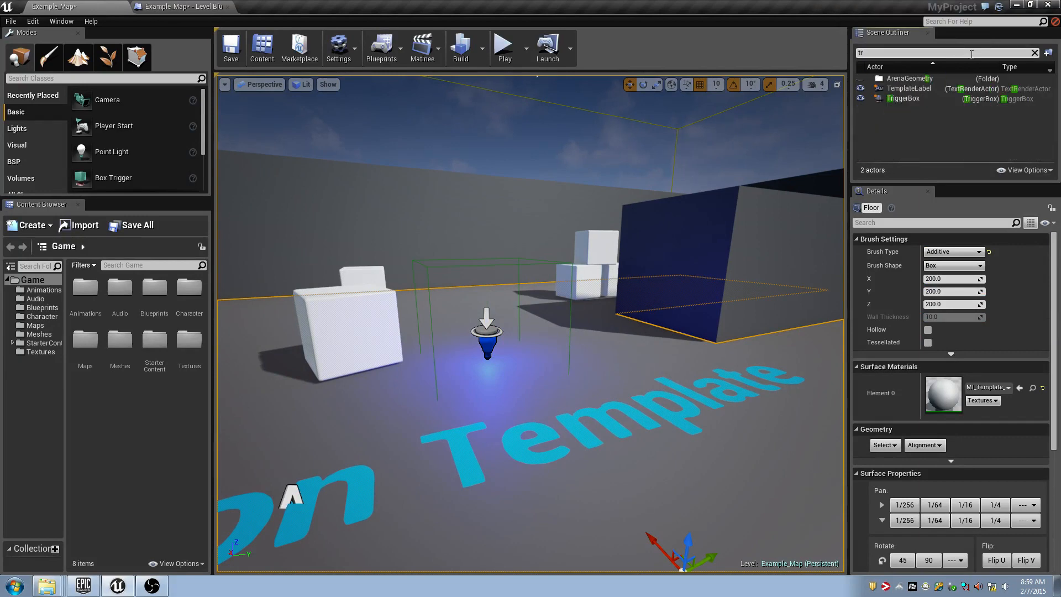
{"action": "left_click", "coordinate": [920, 98]}
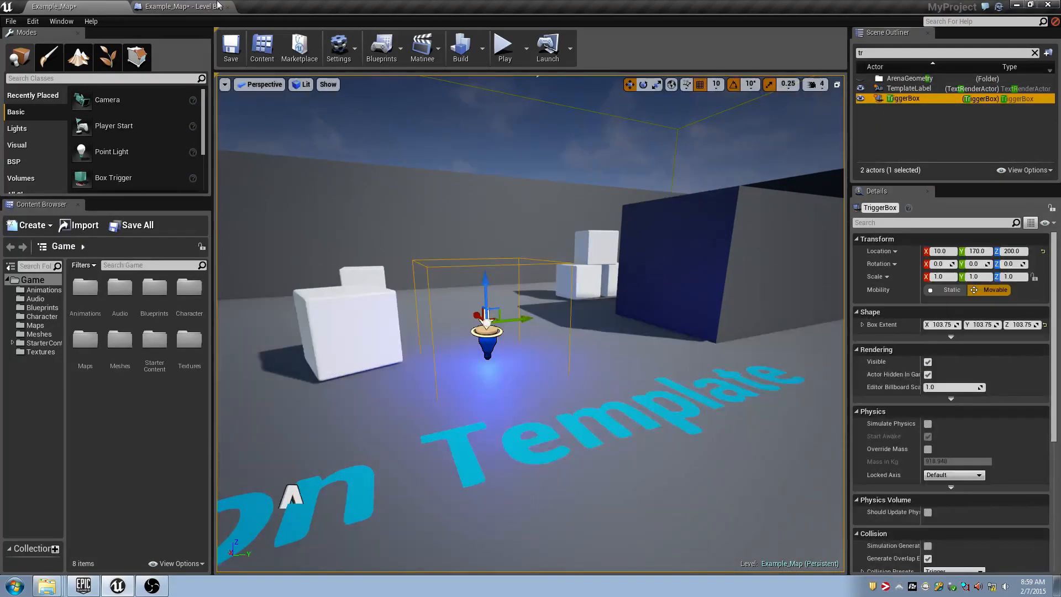
Add an On Actor Begin Overlap event for the trigger box to the Level Blueprint's event graph.
{"action": "left_click", "coordinate": [219, 6]}
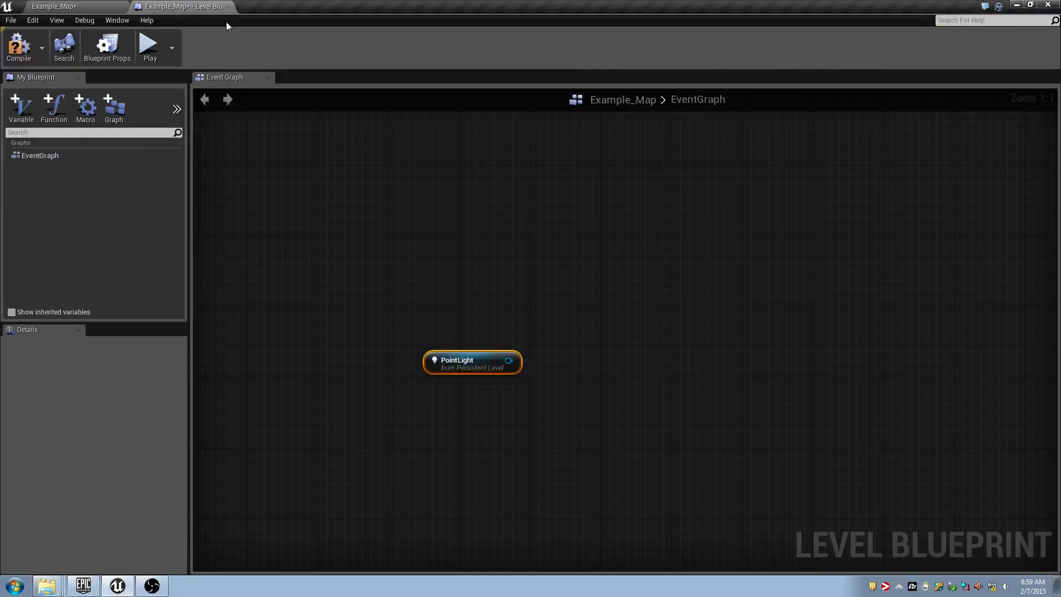
{"action": "right_click", "coordinate": [326, 253]}
{"action": "type", "text": "overl"}
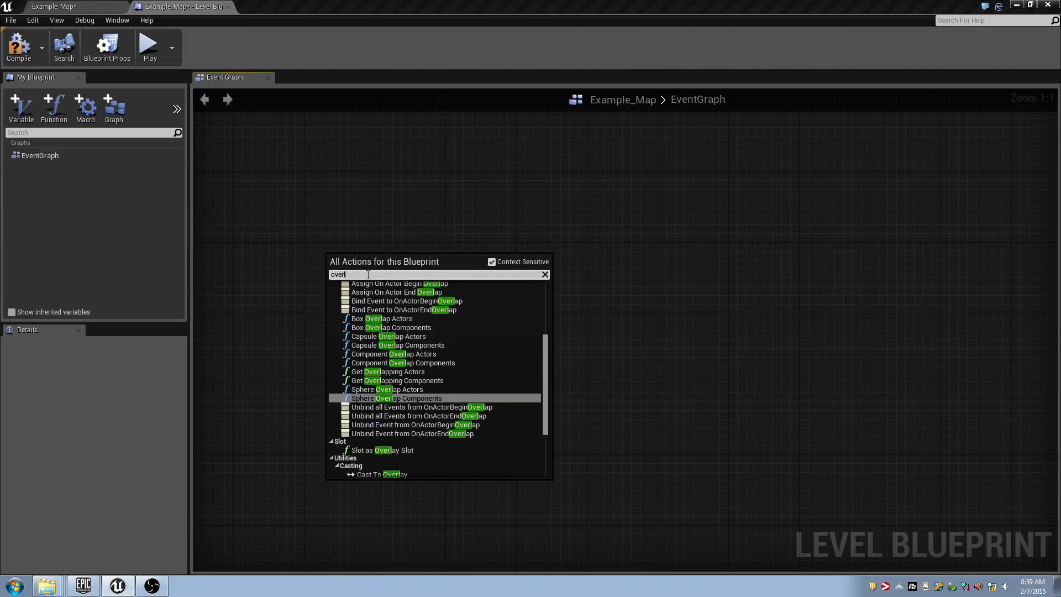
{"action": "left_click", "coordinate": [387, 300]}
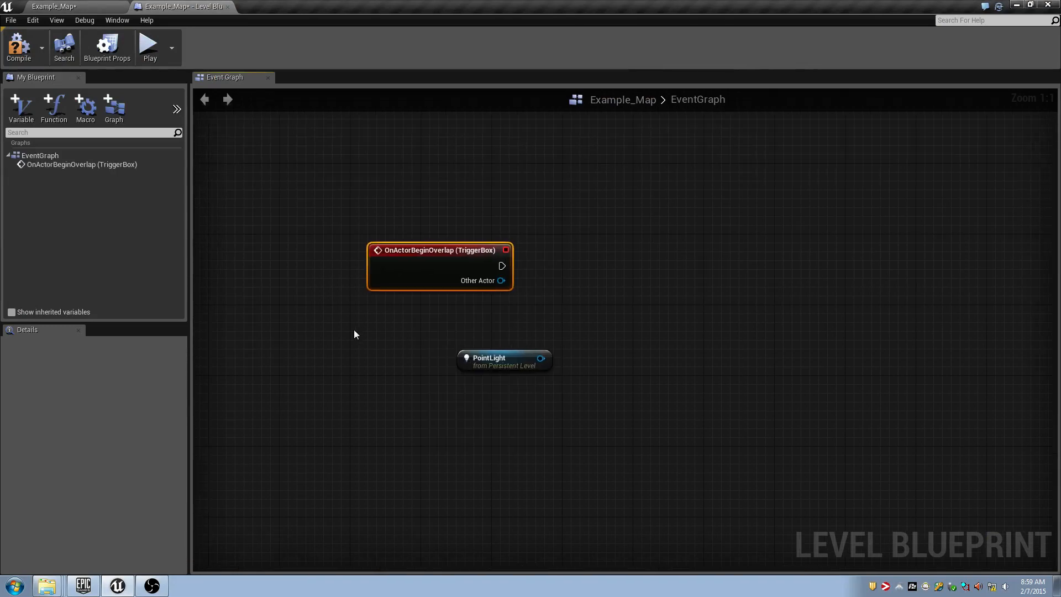
Add an On Actor End Overlap event for the trigger box and arrange the two event nodes clear of PointLight.
{"action": "right_click", "coordinate": [354, 329]}
{"action": "type", "text": "overlap end"}
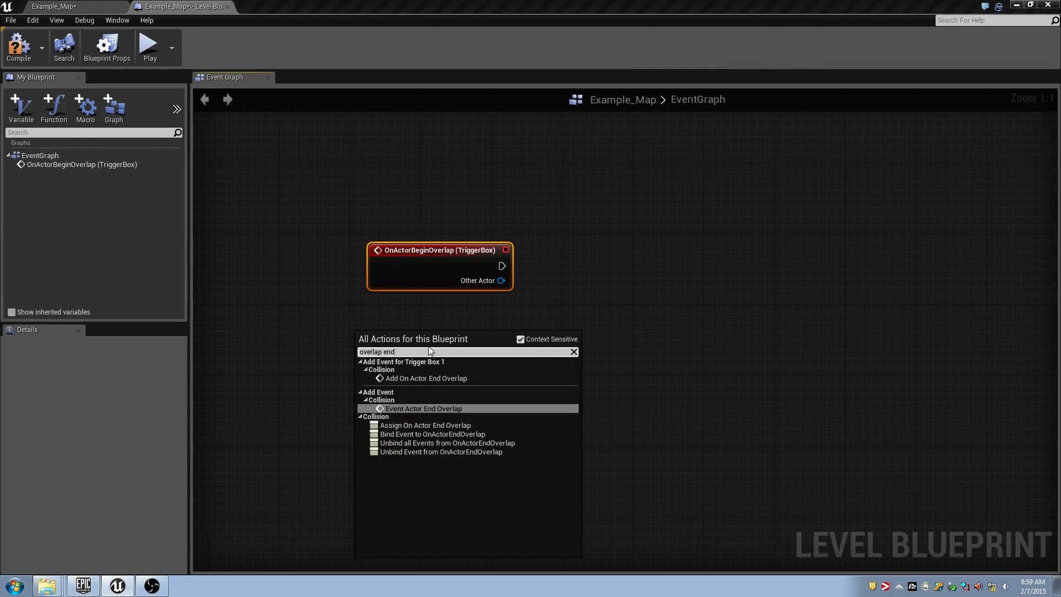
{"action": "left_click", "coordinate": [430, 378]}
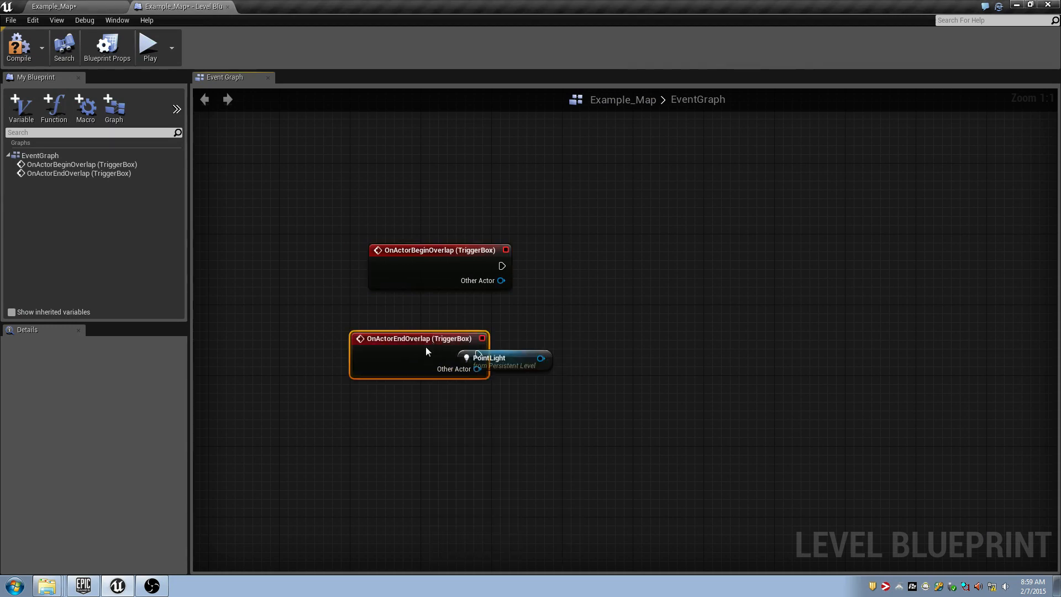
{"action": "left_click_drag", "start_coordinate": [426, 349], "coordinate": [357, 368]}
{"action": "left_click_drag", "start_coordinate": [432, 266], "coordinate": [336, 274]}
Create a Toggle Visibility (PointLightComponent) node from the PointLight reference and place it beside the event nodes.
{"action": "left_click_drag", "start_coordinate": [505, 360], "coordinate": [594, 363]}
{"action": "type", "text": "Toggle"}
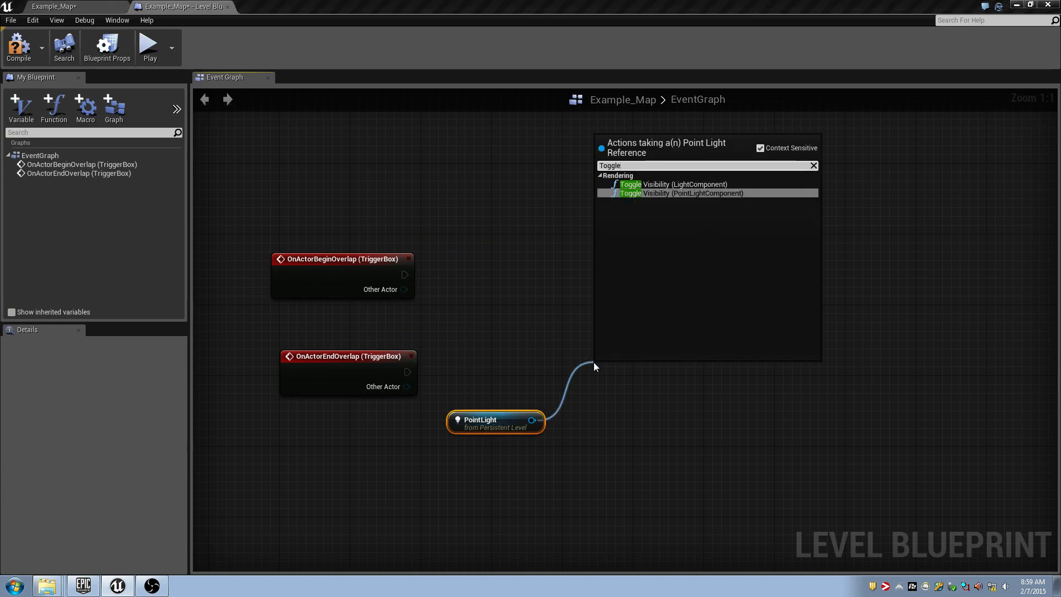
{"action": "key", "text": "Return"}
{"action": "left_click_drag", "start_coordinate": [718, 365], "coordinate": [712, 316]}
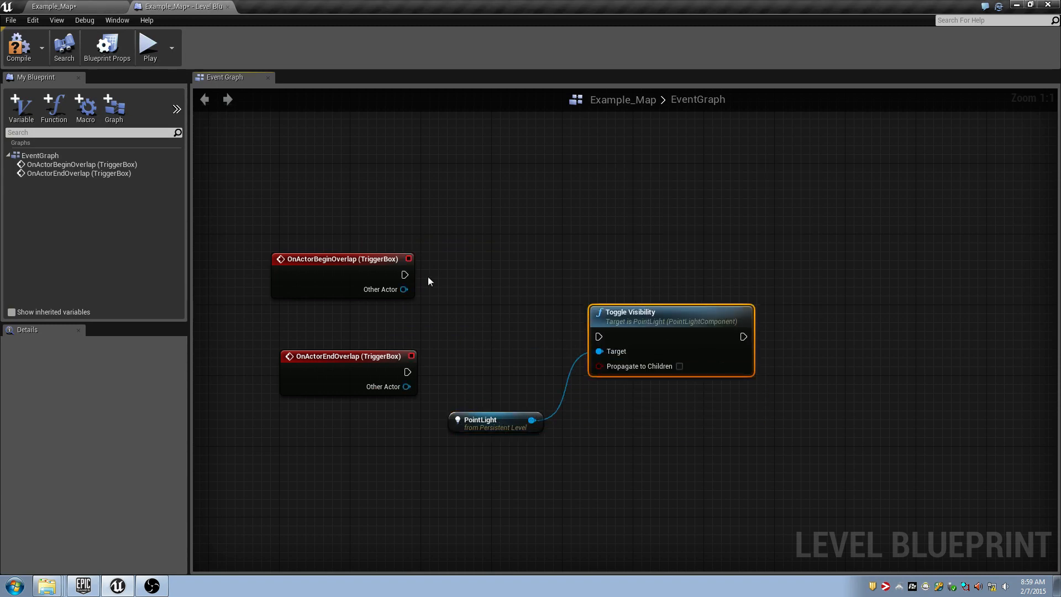
Connect the begin and end overlap events to Toggle Visibility and compile the Level Blueprint.
{"action": "left_click_drag", "start_coordinate": [404, 275], "coordinate": [408, 372]}
{"action": "left_click", "coordinate": [17, 47]}
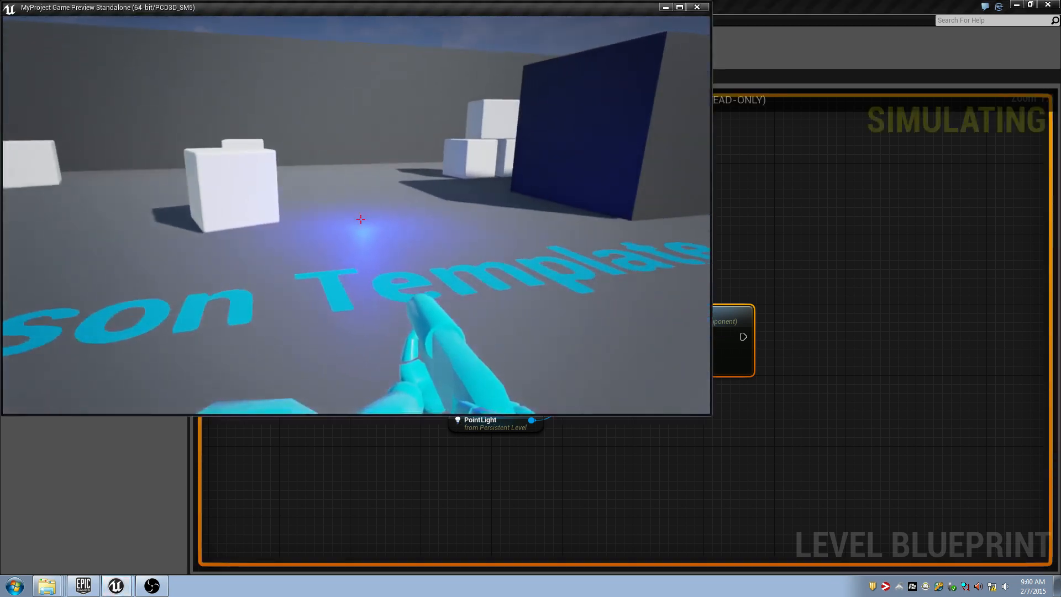
Test the light toggle in the running game preview by walking into and out of the trigger box.
{"action": "key", "text": "w"}
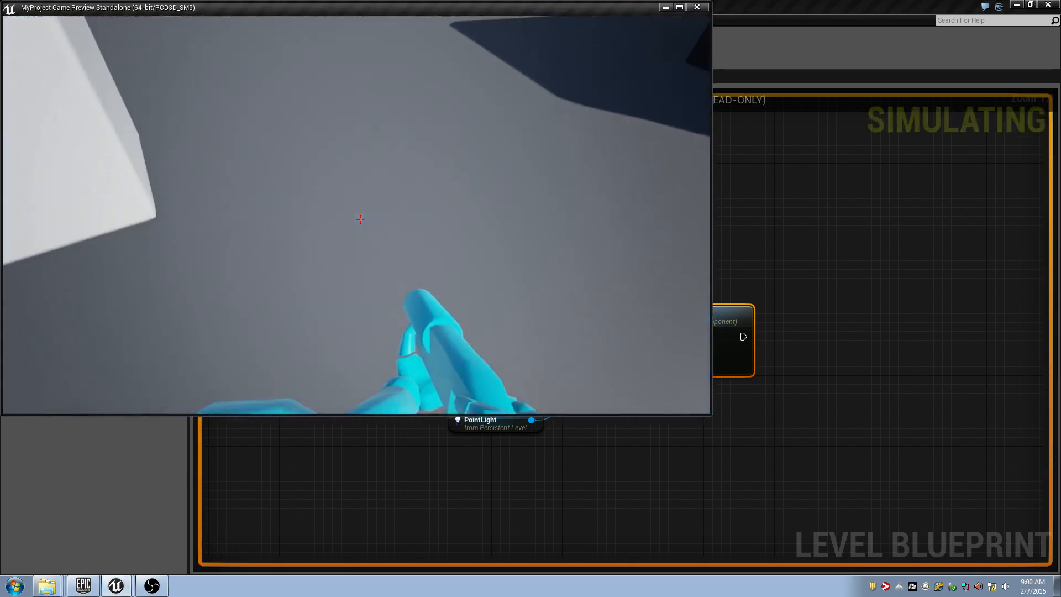
{"action": "key", "text": "s"}
{"action": "key", "text": "w"}
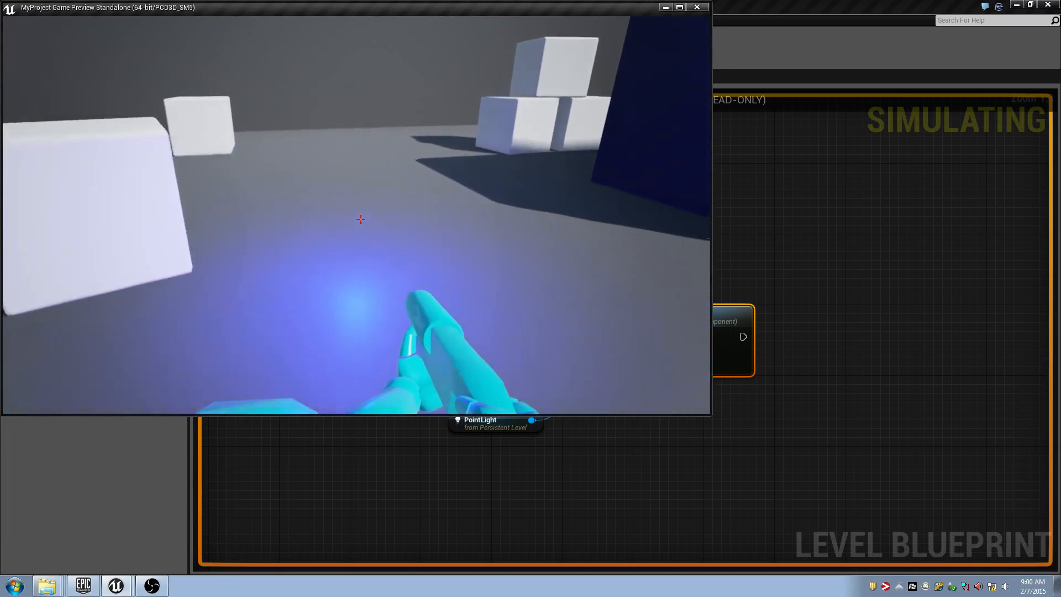
{"action": "key", "text": "s"}
{"action": "key", "text": "w"}
{"action": "key", "text": "a"}
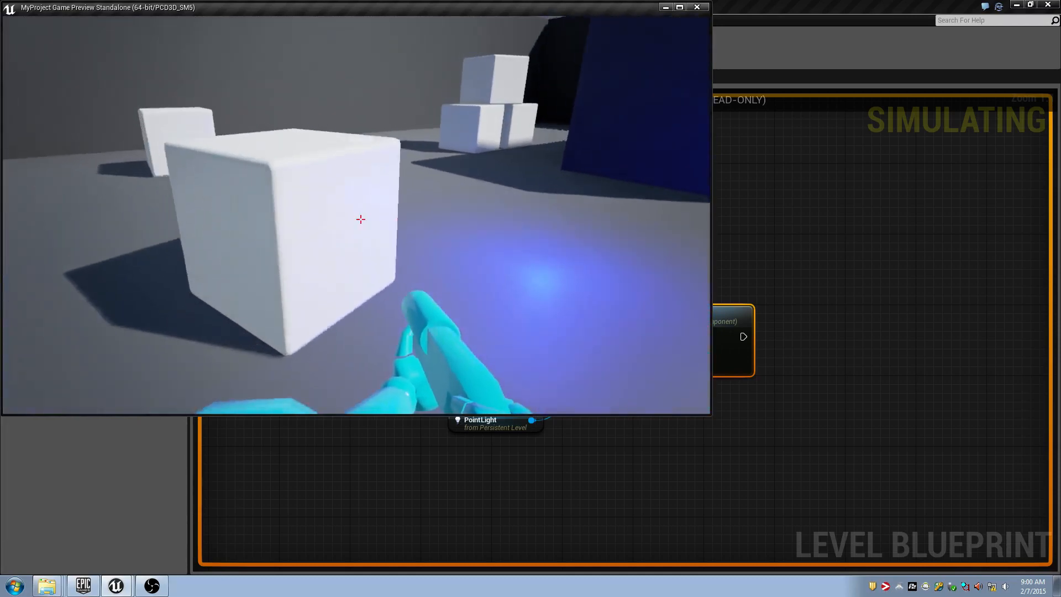
{"action": "key", "text": "w"}
{"action": "key", "text": "s"}
{"action": "key", "text": "a"}
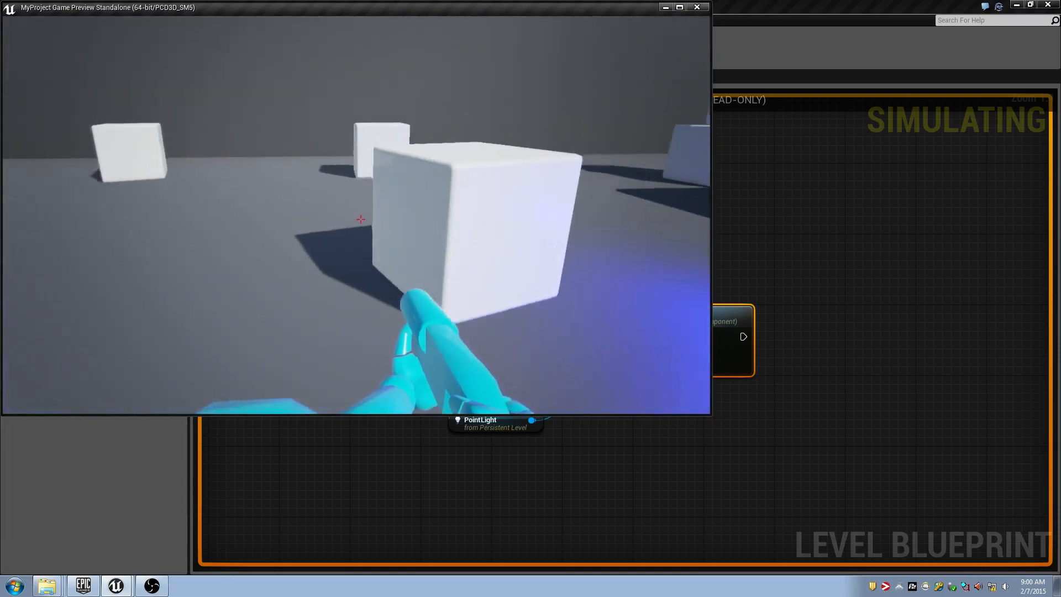
Shoot the cube beside the light, test the trigger box once more and end the game preview.
{"action": "left_click", "coordinate": [361, 219]}
{"action": "left_click", "coordinate": [360, 220]}
{"action": "key", "text": "w"}
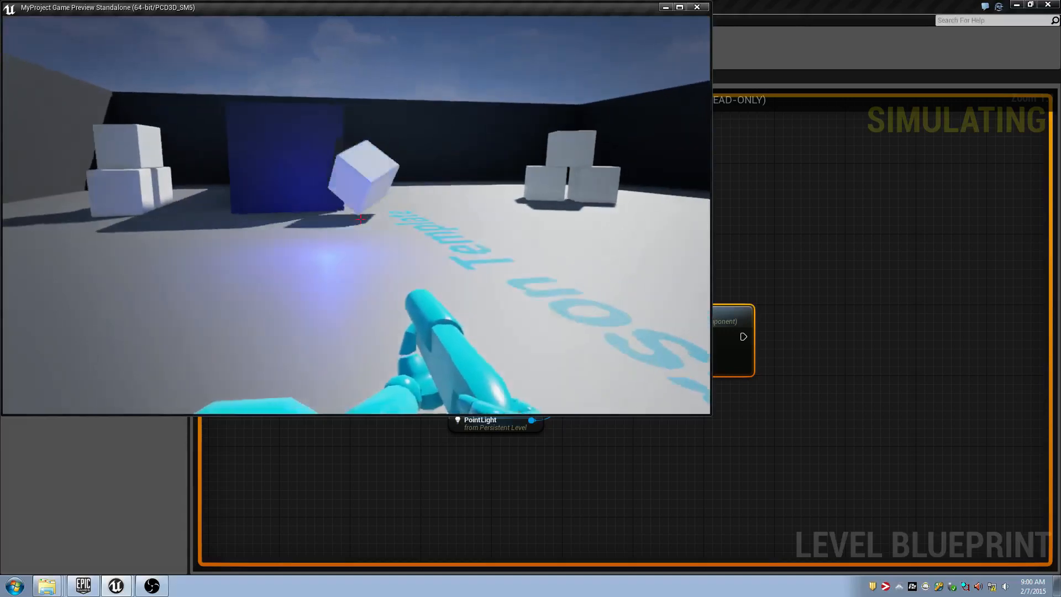
{"action": "key", "text": "w"}
{"action": "key", "text": "s"}
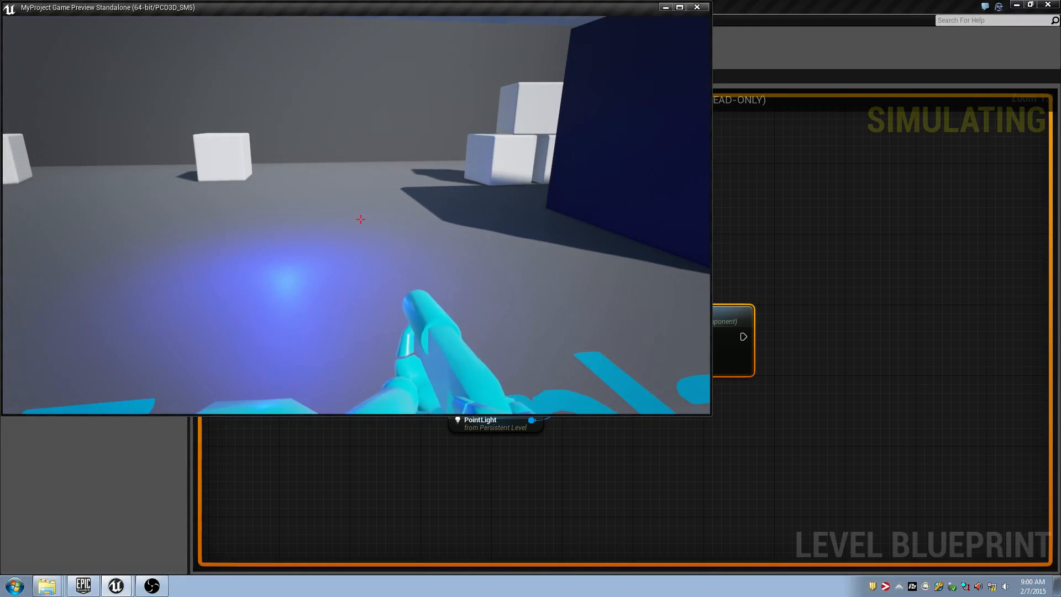
{"action": "key", "text": "Escape"}
{"action": "left_click_drag", "start_coordinate": [293, 224], "coordinate": [410, 431]}
{"action": "left_click_drag", "start_coordinate": [365, 359], "coordinate": [436, 351]}
{"action": "left_click", "coordinate": [415, 321]}
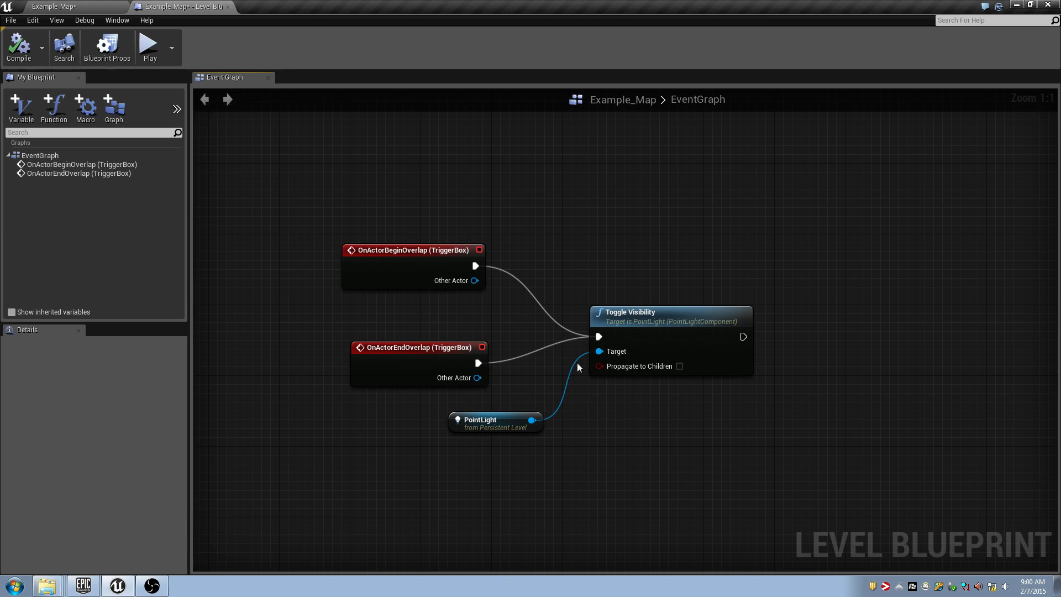
Try creating another Toggle Visibility node from the PointLight reference, and restore PointLight's link to the original node's Target.
{"action": "left_click_drag", "start_coordinate": [486, 426], "coordinate": [567, 388]}
{"action": "left_click", "coordinate": [446, 458], "text": "alt"}
{"action": "type", "text": "To"}
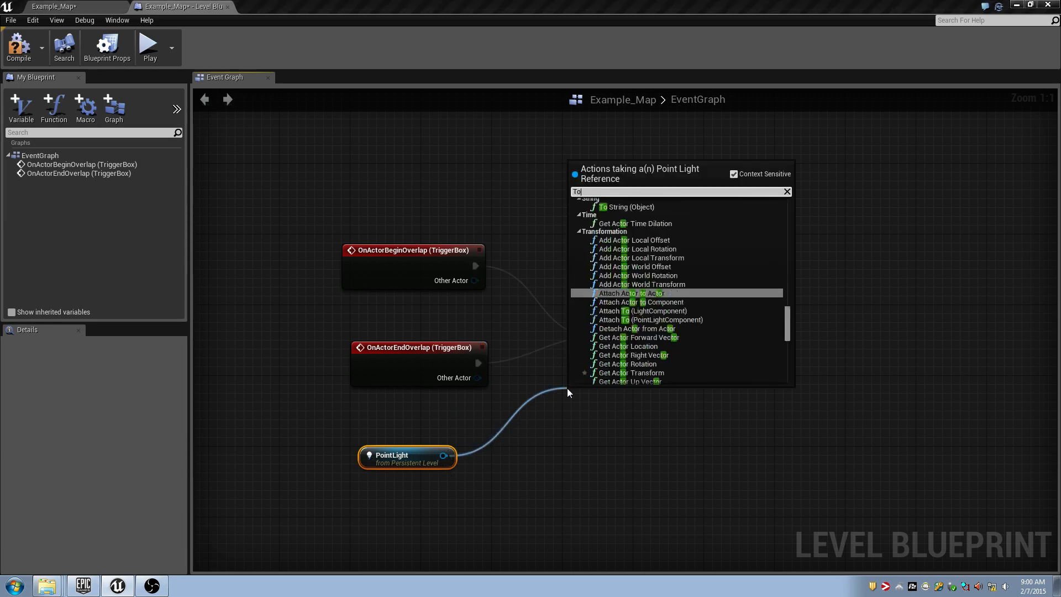
{"action": "type", "text": "ggle"}
{"action": "key", "text": "Return"}
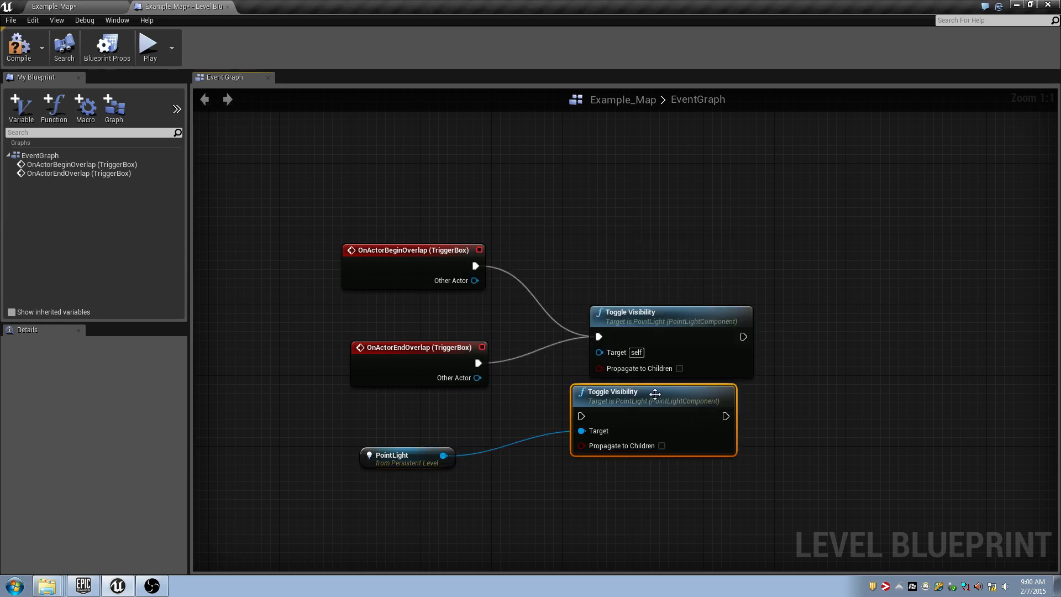
{"action": "key", "text": "Delete"}
{"action": "left_click_drag", "start_coordinate": [599, 352], "coordinate": [482, 431]}
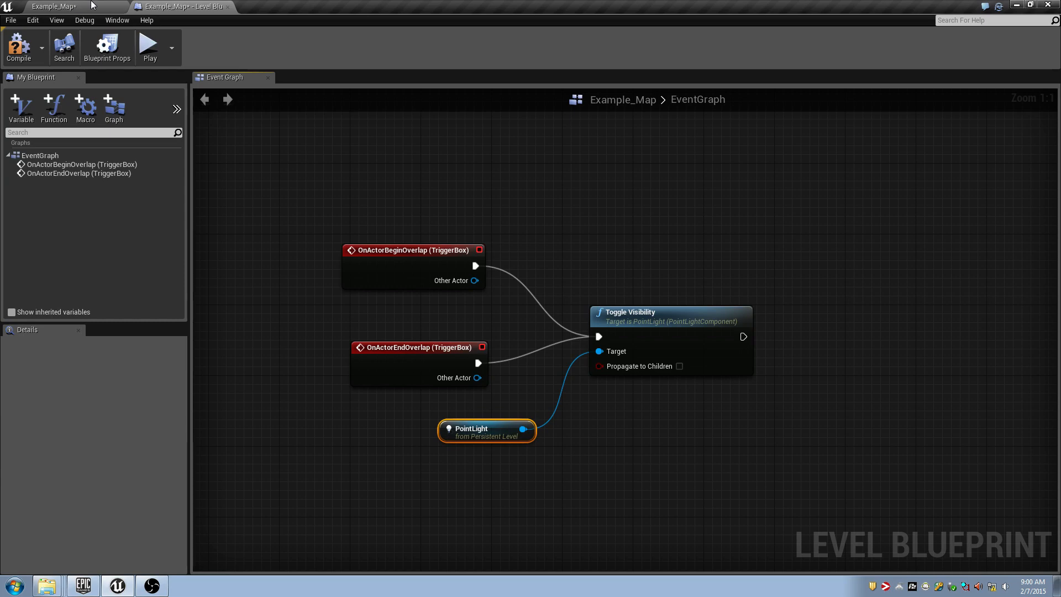
Return to the Example_Map level and move the cube beside the trigger box away to about X 841, Y -47.
{"action": "left_click", "coordinate": [91, 5]}
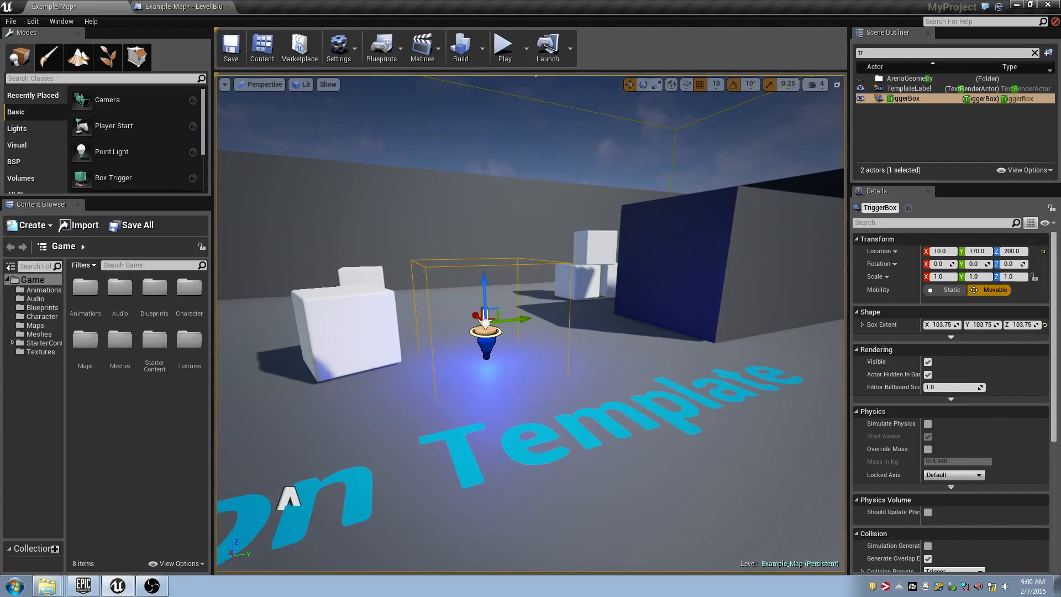
{"action": "left_click", "coordinate": [356, 331]}
{"action": "right_click_drag", "start_coordinate": [356, 331], "coordinate": [467, 326]}
{"action": "left_click_drag", "start_coordinate": [463, 307], "coordinate": [387, 273]}
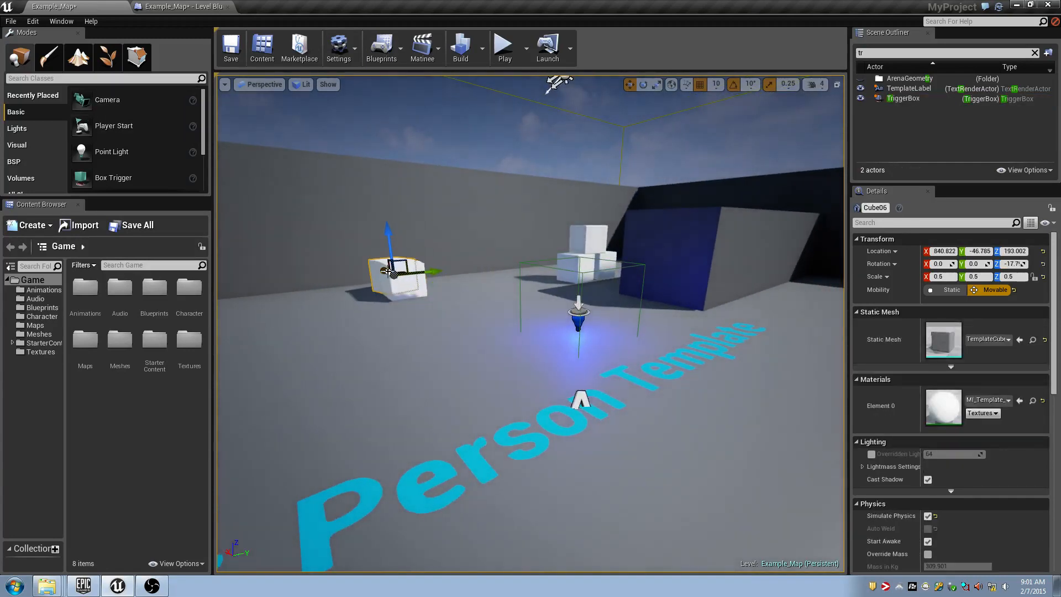
Select the TriggerBox and PointLight together and duplicate the pair along the Y axis to Y -80.
{"action": "right_click_drag", "start_coordinate": [387, 273], "coordinate": [420, 246]}
{"action": "left_click", "coordinate": [452, 253]}
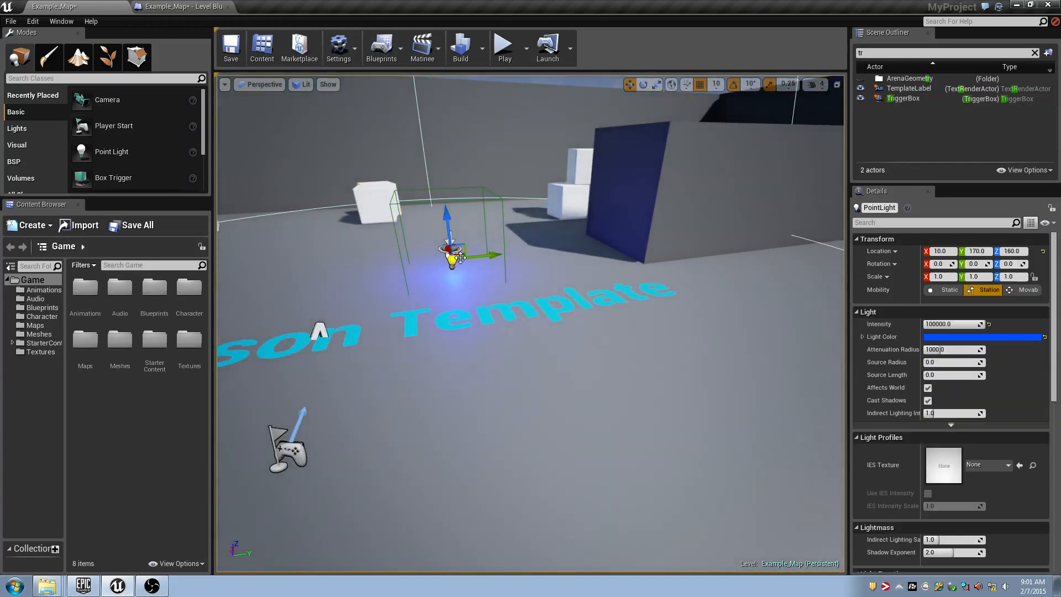
{"action": "left_click", "coordinate": [901, 101]}
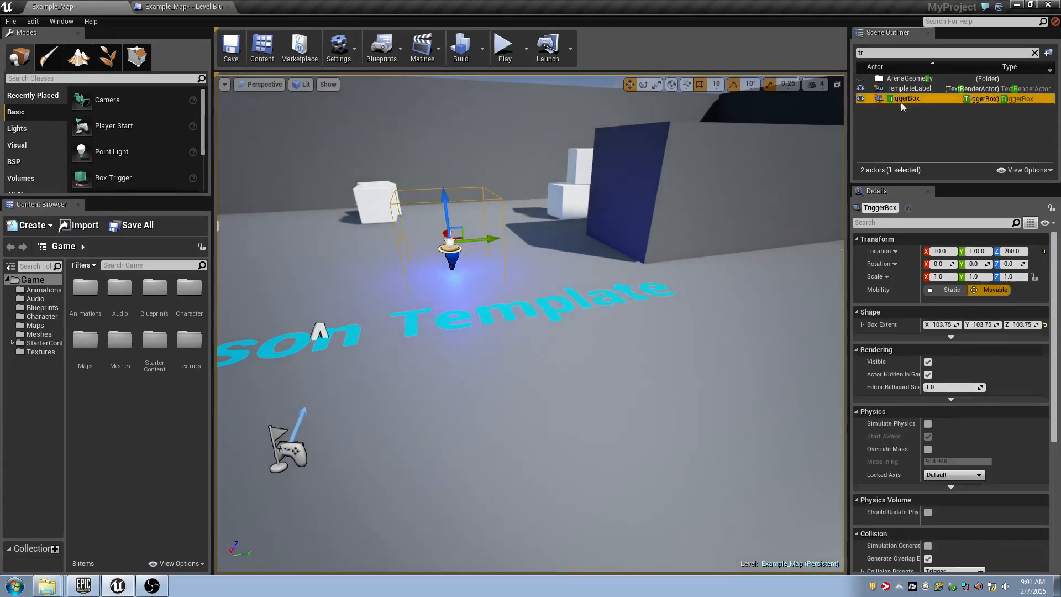
{"action": "left_click", "coordinate": [451, 261]}
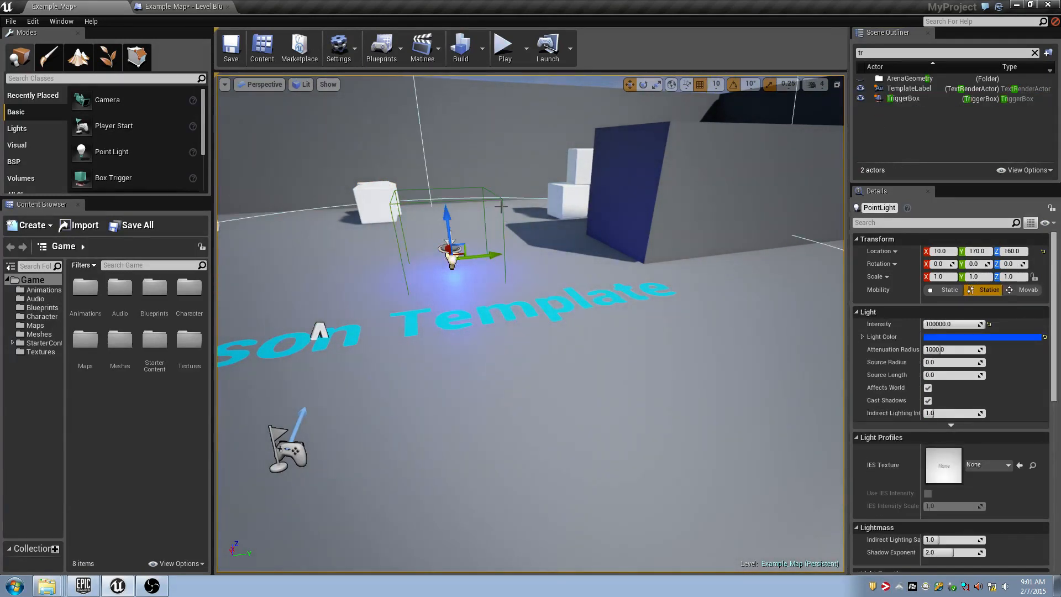
{"action": "left_click", "coordinate": [905, 99]}
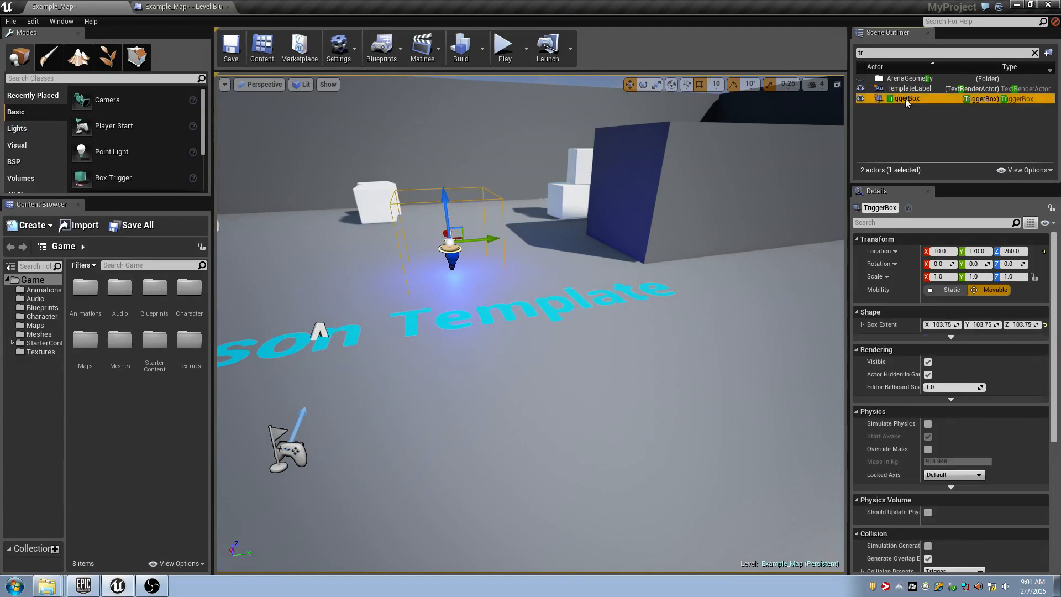
{"action": "left_click", "coordinate": [453, 251], "text": "ctrl"}
{"action": "key", "text": "f"}
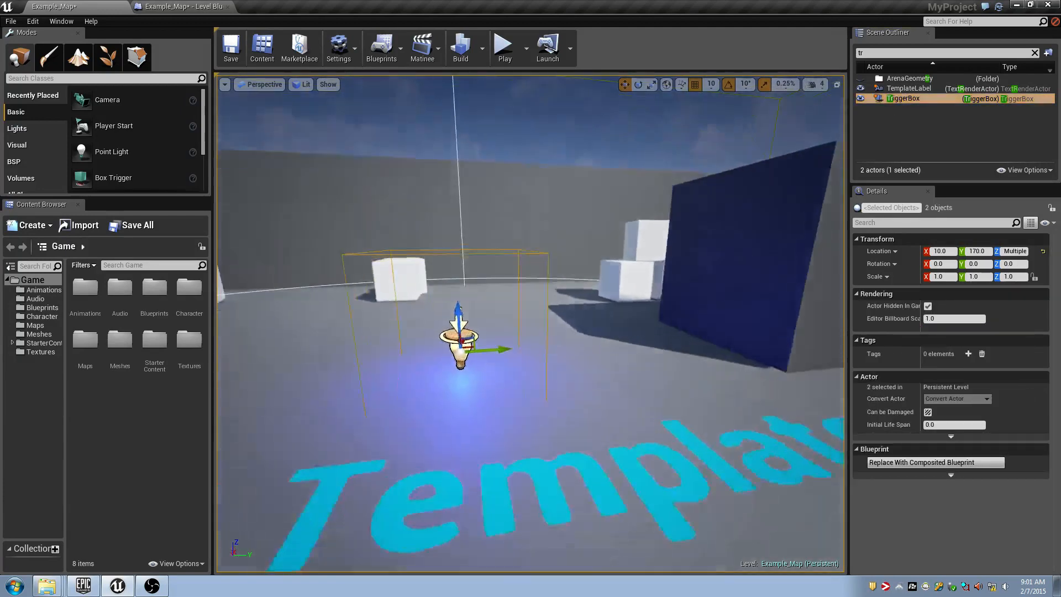
{"action": "left_click_drag", "start_coordinate": [536, 323], "coordinate": [396, 324], "text": "alt"}
Duplicate the light and trigger box pair three more times along Y, placing the last two copies at Y -590 and Y -850.
{"action": "scroll", "coordinate": [397, 324], "scroll_direction": "down", "scroll_amount": 5}
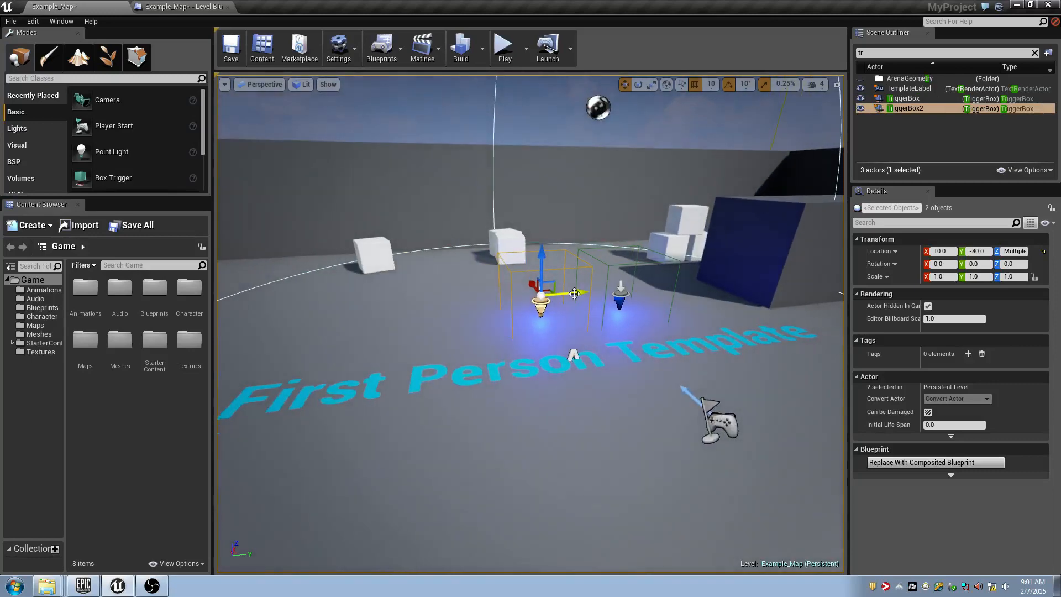
{"action": "left_click_drag", "start_coordinate": [578, 302], "coordinate": [486, 306], "text": "alt"}
{"action": "left_click_drag", "start_coordinate": [483, 303], "coordinate": [387, 307], "text": "alt"}
{"action": "mouse_move", "coordinate": [514, 262]}
{"action": "right_mouse_down"}
{"action": "mouse_move", "coordinate": [506, 271]}
{"action": "mouse_move", "coordinate": [514, 263]}
{"action": "right_mouse_up"}
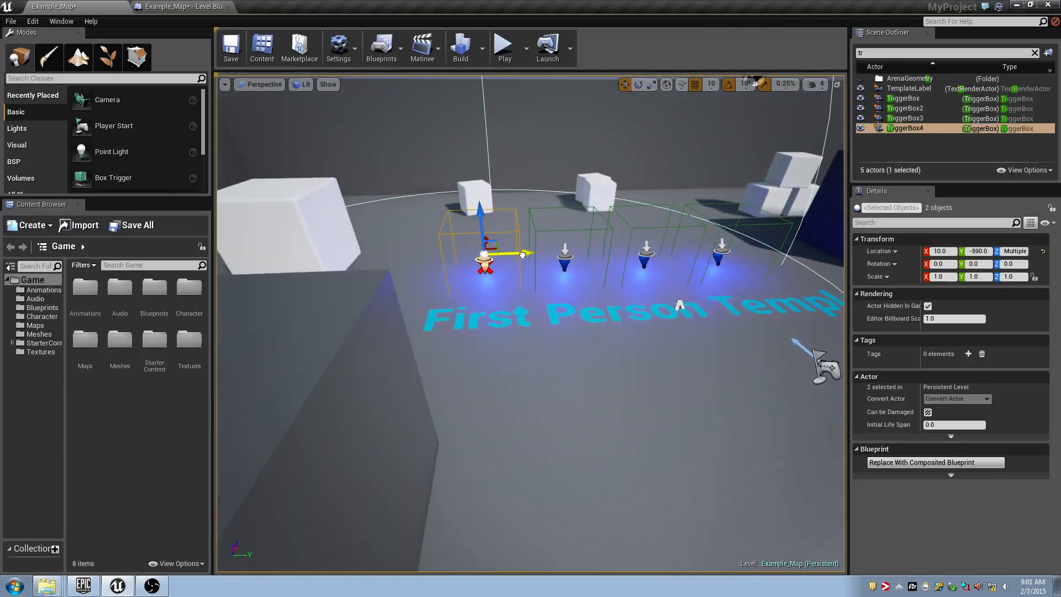
{"action": "left_click_drag", "start_coordinate": [522, 255], "coordinate": [436, 256], "text": "alt"}
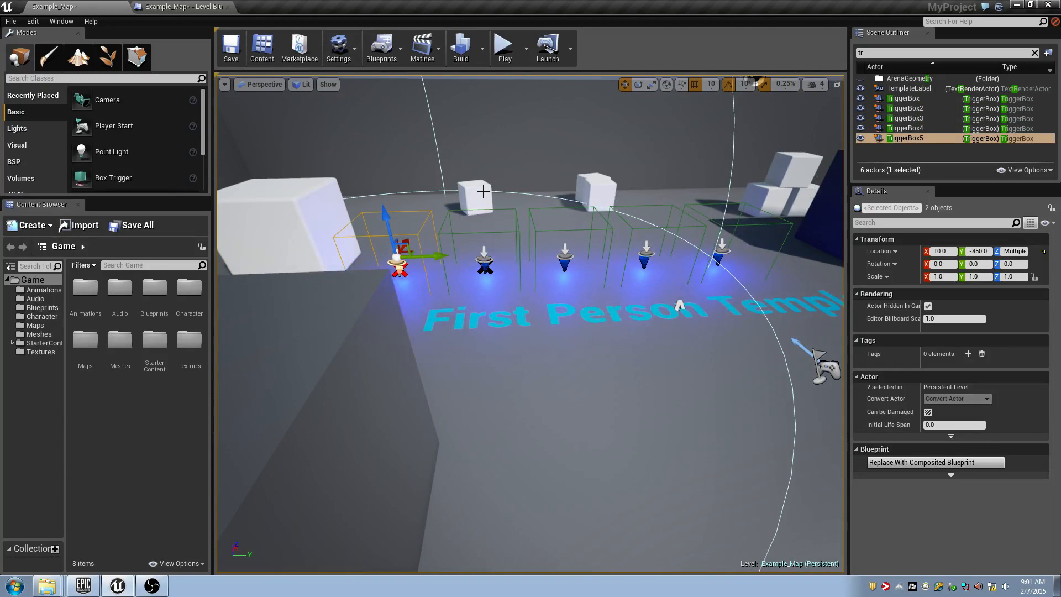
Play the level, walk along the row of lights to test each trigger box, and stop playing.
{"action": "left_click", "coordinate": [509, 54]}
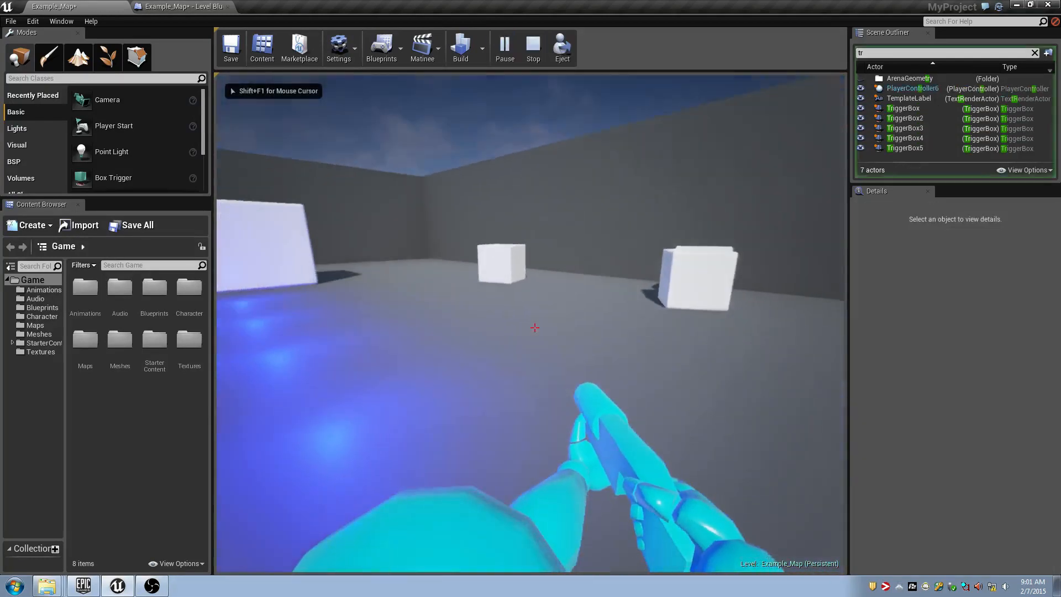
{"action": "key", "text": "w"}
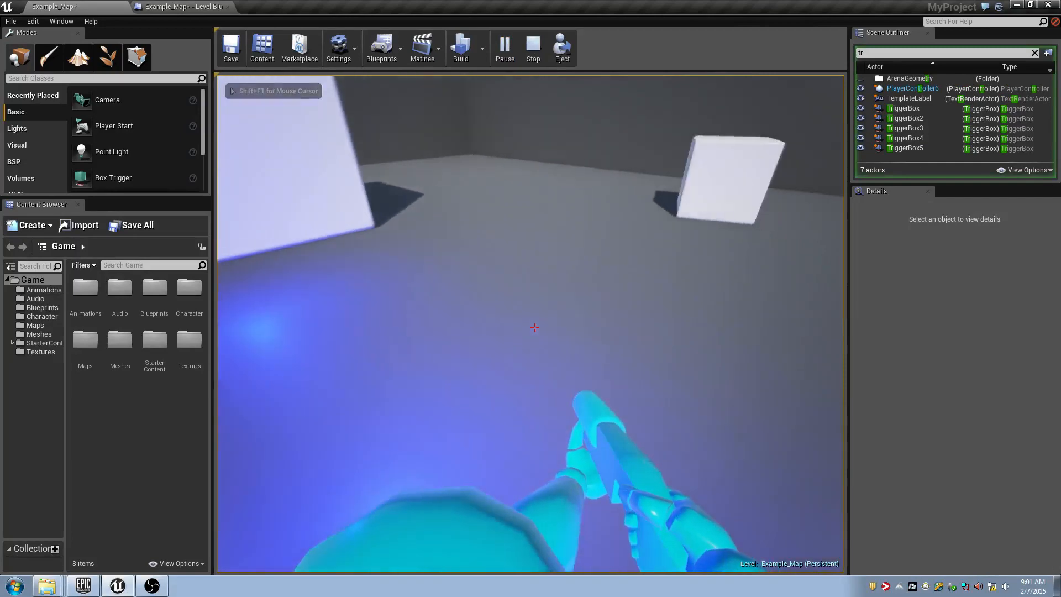
{"action": "key", "text": "w"}
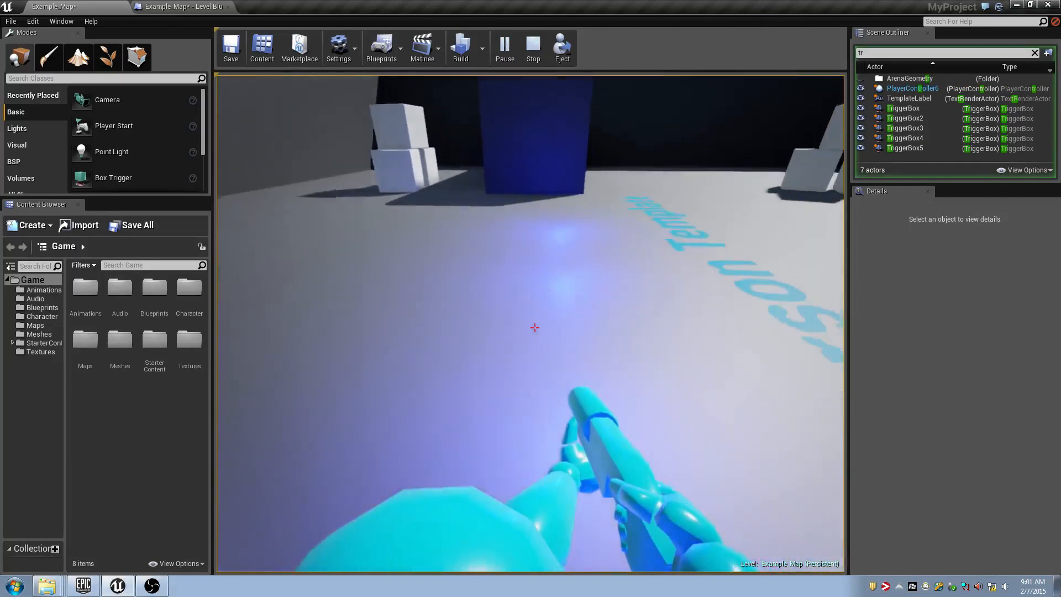
{"action": "key", "text": "w"}
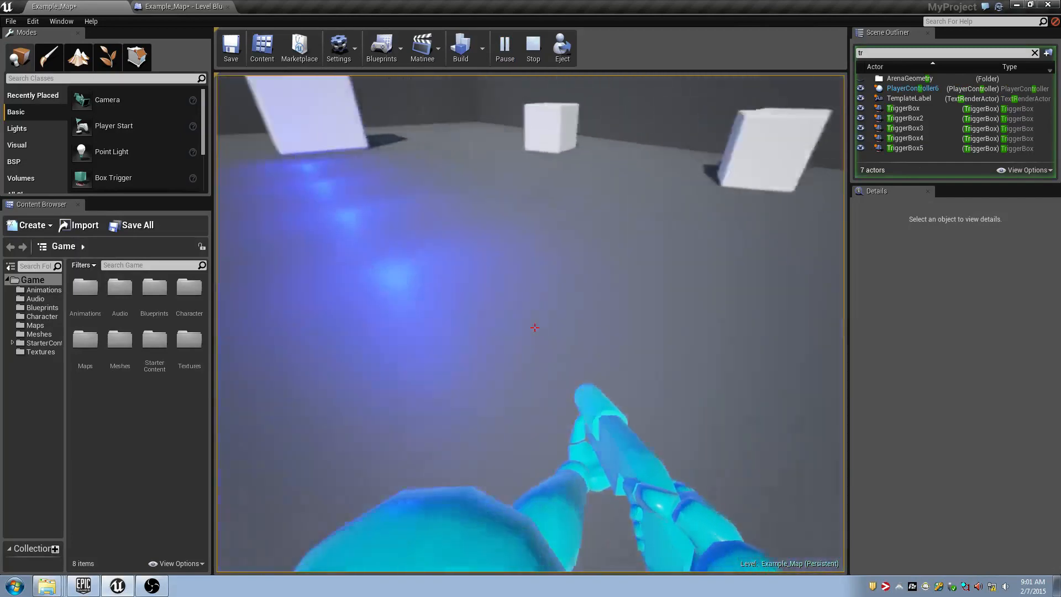
{"action": "key", "text": "w"}
{"action": "key", "text": "Escape"}
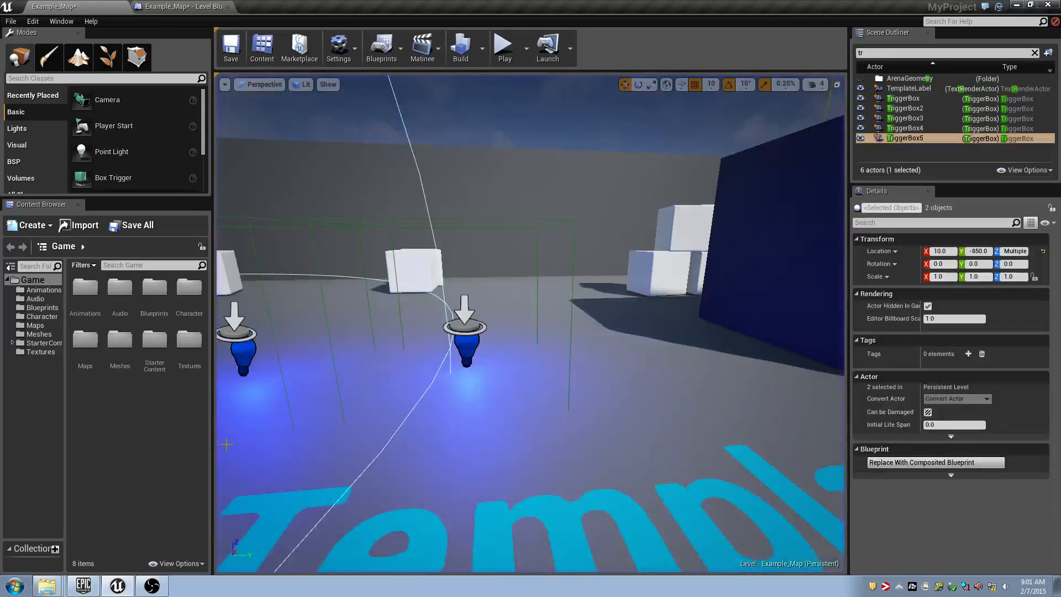
Examine the duplicated lights in the level and the Level Blueprint nodes that toggle the first light.
{"action": "key", "text": "s"}
{"action": "mouse_move", "coordinate": [338, 285]}
{"action": "right_mouse_down"}
{"action": "mouse_move", "coordinate": [304, 286]}
{"action": "mouse_move", "coordinate": [337, 285]}
{"action": "right_mouse_up"}
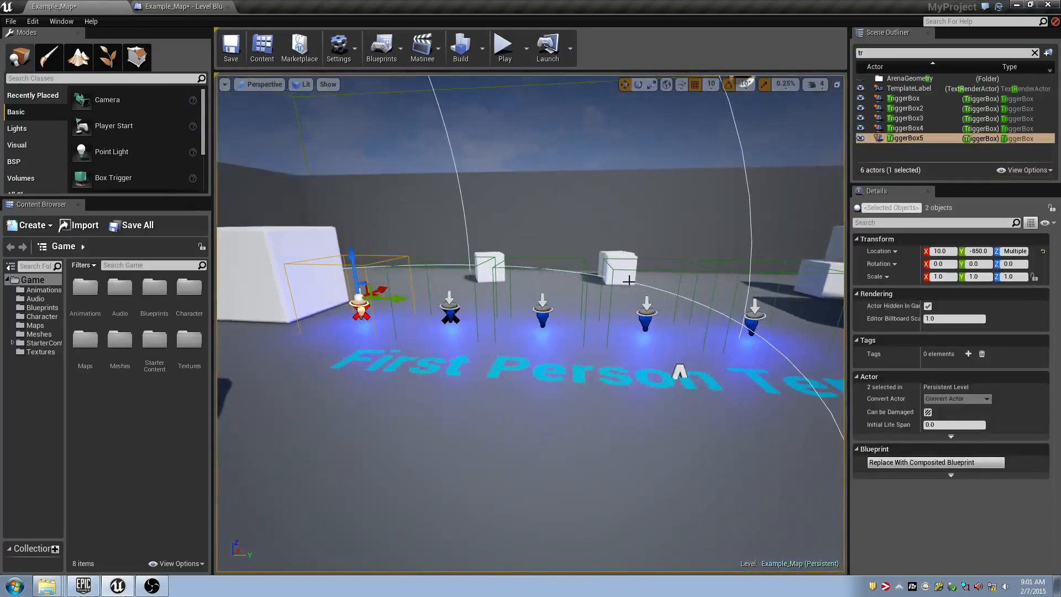
{"action": "left_click", "coordinate": [645, 322]}
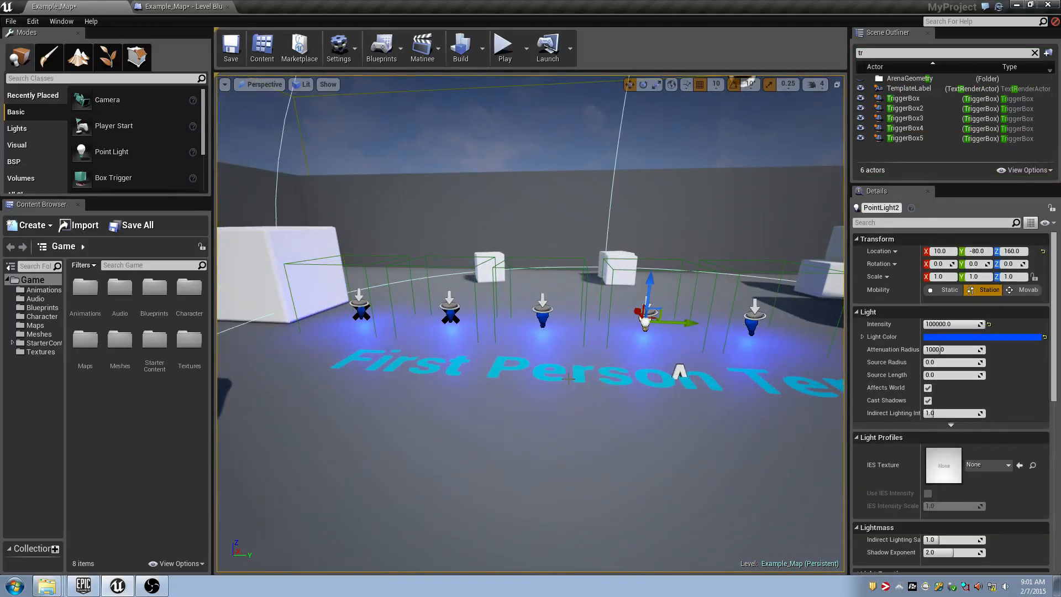
{"action": "left_click", "coordinate": [545, 326]}
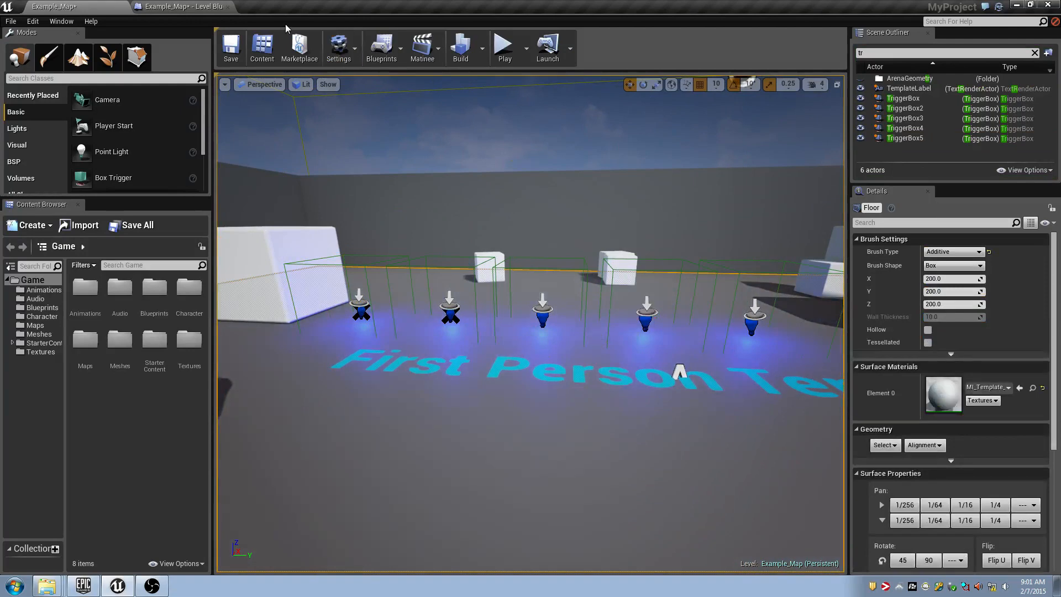
{"action": "left_click", "coordinate": [201, 6]}
{"action": "right_click_drag", "start_coordinate": [429, 243], "coordinate": [397, 176]}
{"action": "scroll", "coordinate": [321, 157], "scroll_direction": "down", "scroll_amount": 3}
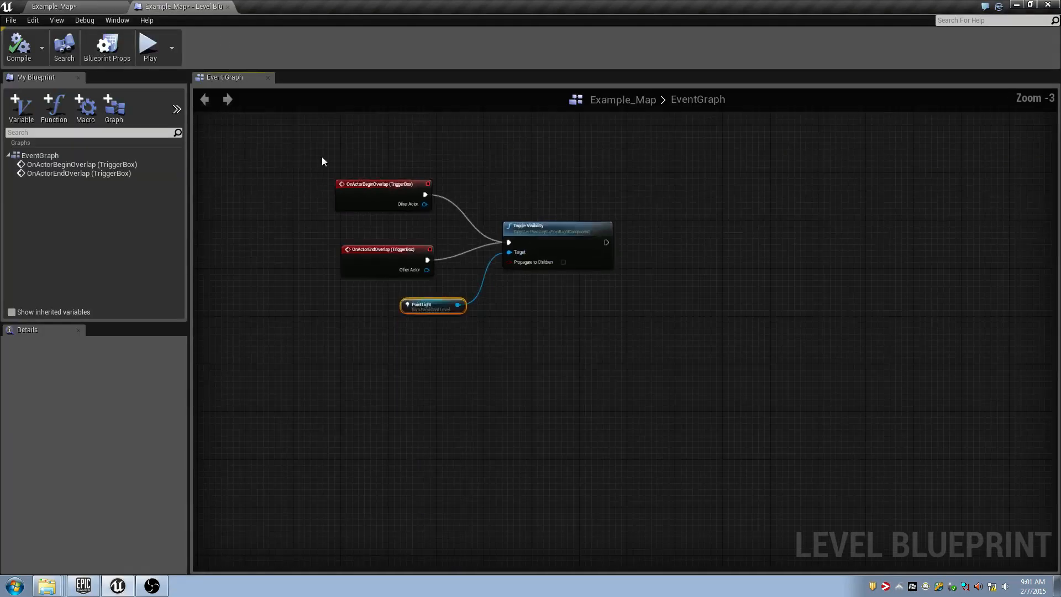
{"action": "left_click_drag", "start_coordinate": [322, 157], "coordinate": [628, 367]}
{"action": "scroll", "coordinate": [430, 265], "scroll_direction": "up", "scroll_amount": 3}
{"action": "right_click_drag", "start_coordinate": [429, 261], "coordinate": [453, 343]}
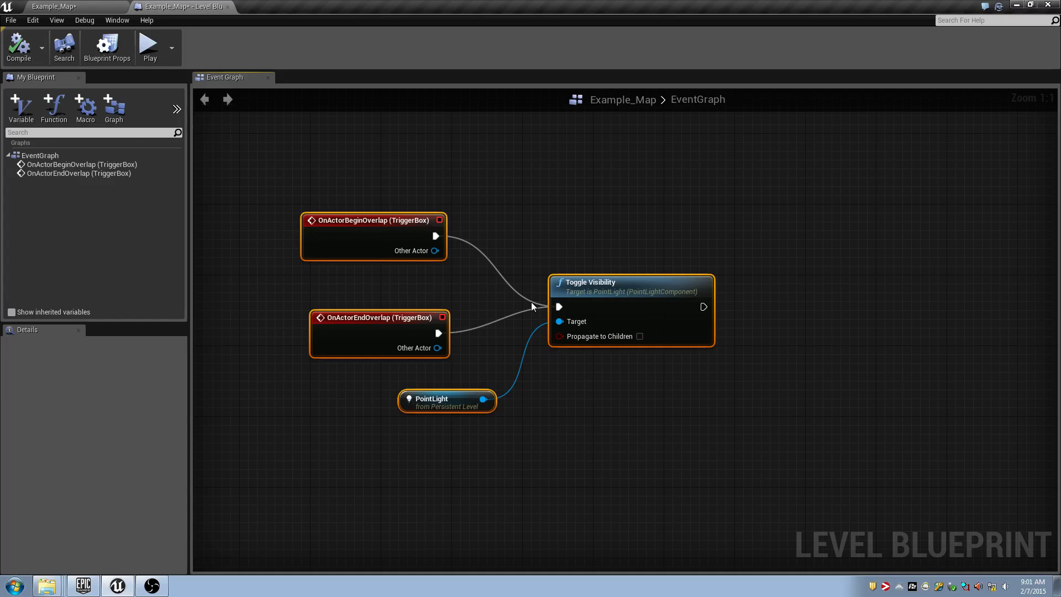
Return to the level, clear the Scene Outliner search and show the row of lights in the four-viewport layout.
{"action": "left_click", "coordinate": [59, 4]}
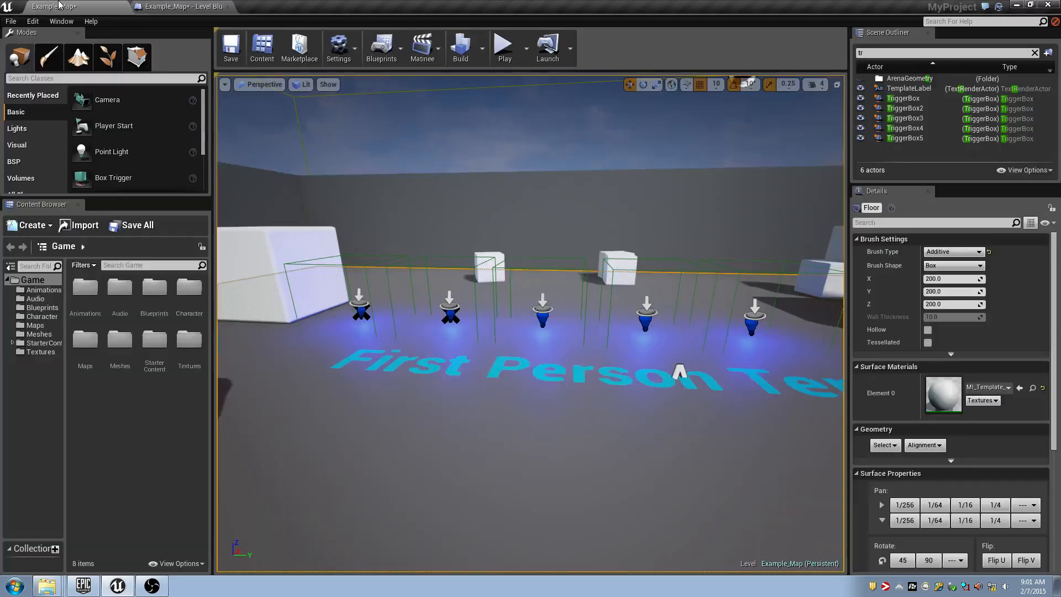
{"action": "key", "text": "s"}
{"action": "right_click_drag", "start_coordinate": [451, 238], "coordinate": [451, 239]}
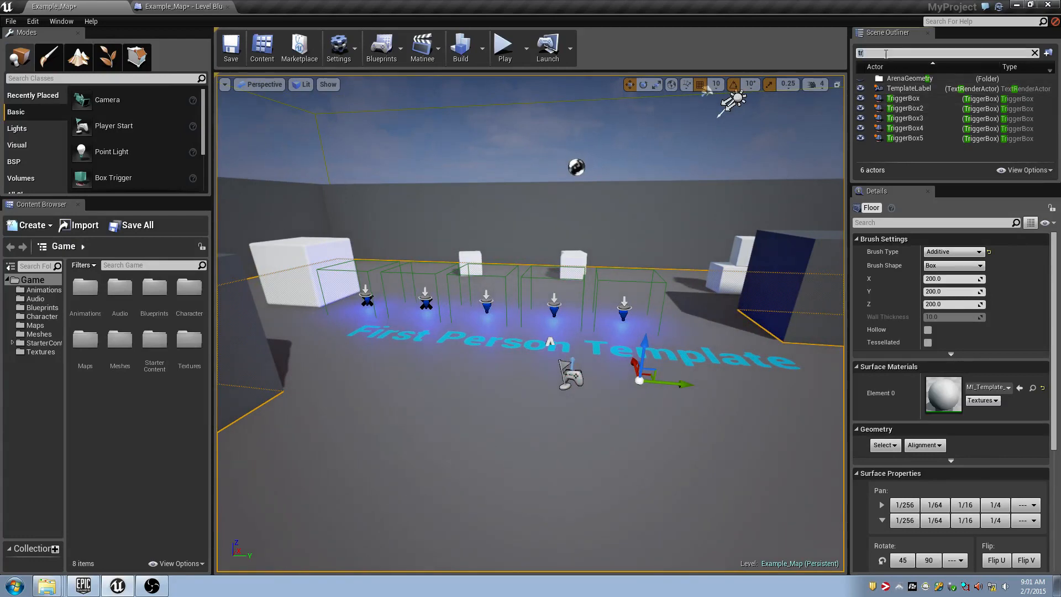
{"action": "key", "text": "BackSpace"}
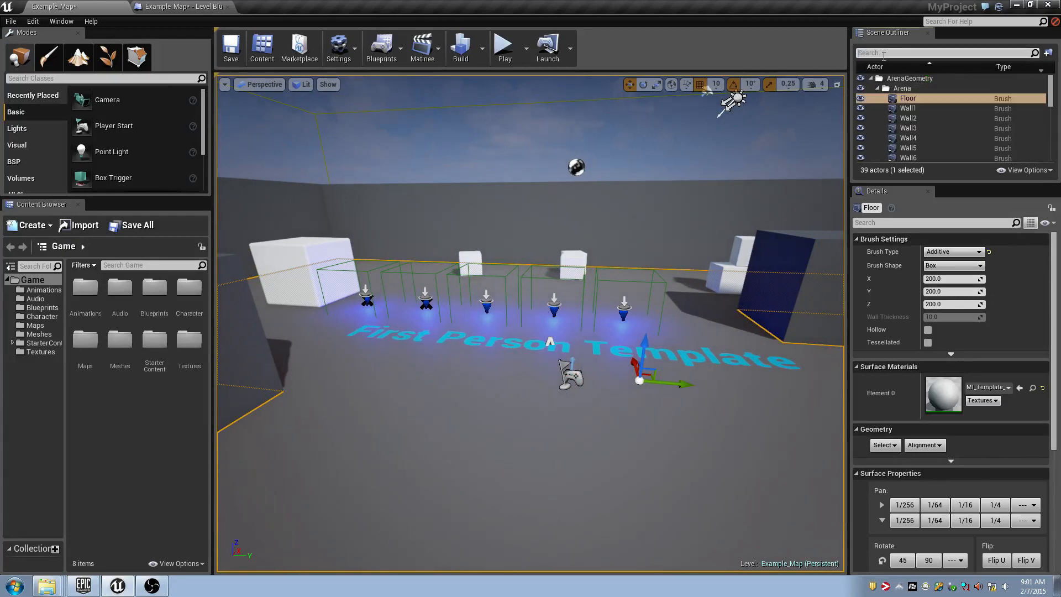
{"action": "left_click", "coordinate": [835, 86]}
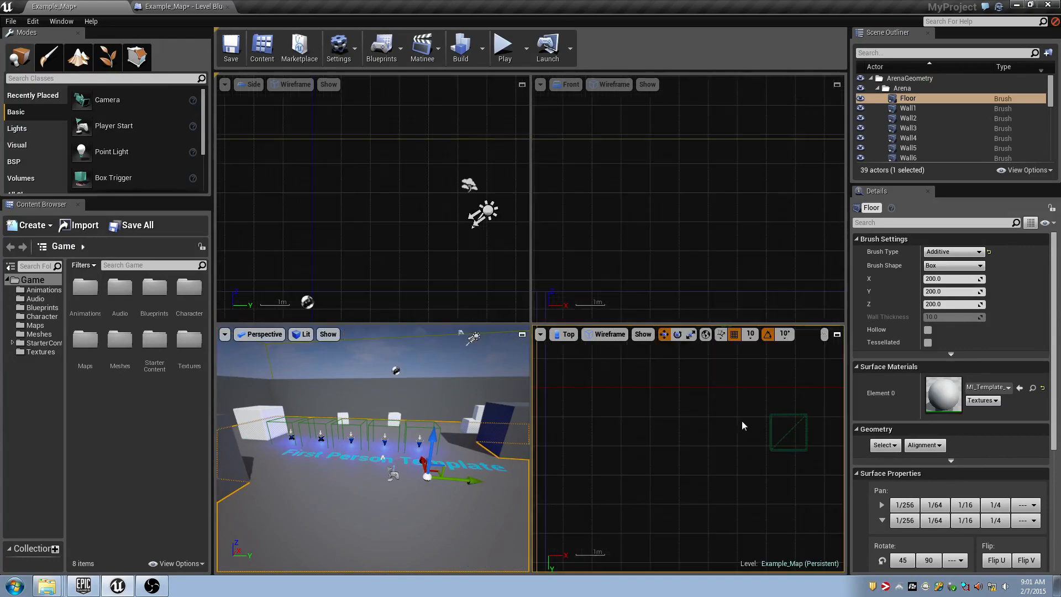
{"action": "scroll", "coordinate": [742, 426], "scroll_direction": "down", "scroll_amount": 10}
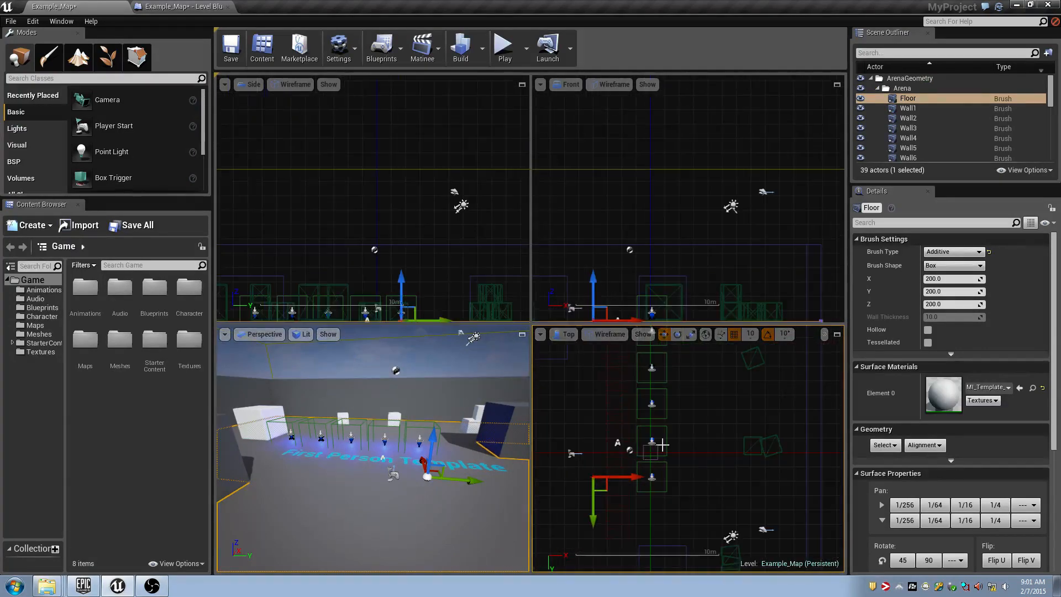
Select the row of lights and trigger boxes in the top view and duplicate it twice along X to form a grid.
{"action": "right_click_drag", "start_coordinate": [692, 457], "coordinate": [719, 516]}
{"action": "scroll", "coordinate": [719, 446], "scroll_direction": "down", "scroll_amount": 2}
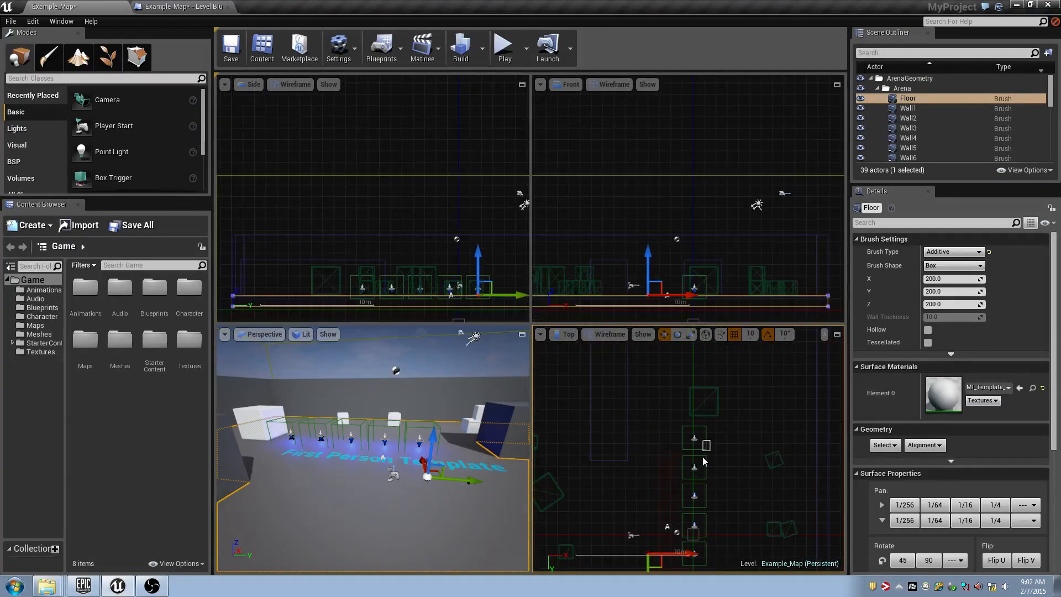
{"action": "left_click_drag", "start_coordinate": [697, 556], "coordinate": [691, 568]}
{"action": "right_click_drag", "start_coordinate": [722, 503], "coordinate": [700, 503]}
{"action": "scroll", "coordinate": [698, 430], "scroll_direction": "up", "scroll_amount": 3}
{"action": "right_click_drag", "start_coordinate": [694, 464], "coordinate": [701, 359]}
{"action": "right_click_drag", "start_coordinate": [703, 407], "coordinate": [713, 427]}
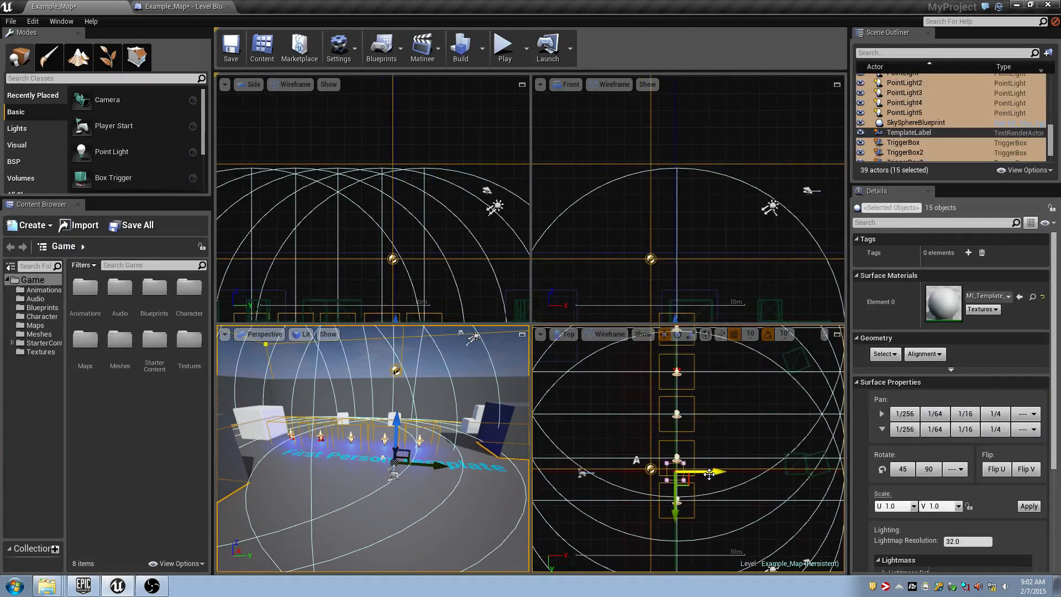
{"action": "left_click_drag", "start_coordinate": [713, 471], "coordinate": [768, 471], "text": "alt"}
{"action": "right_click_drag", "start_coordinate": [767, 472], "coordinate": [686, 456]}
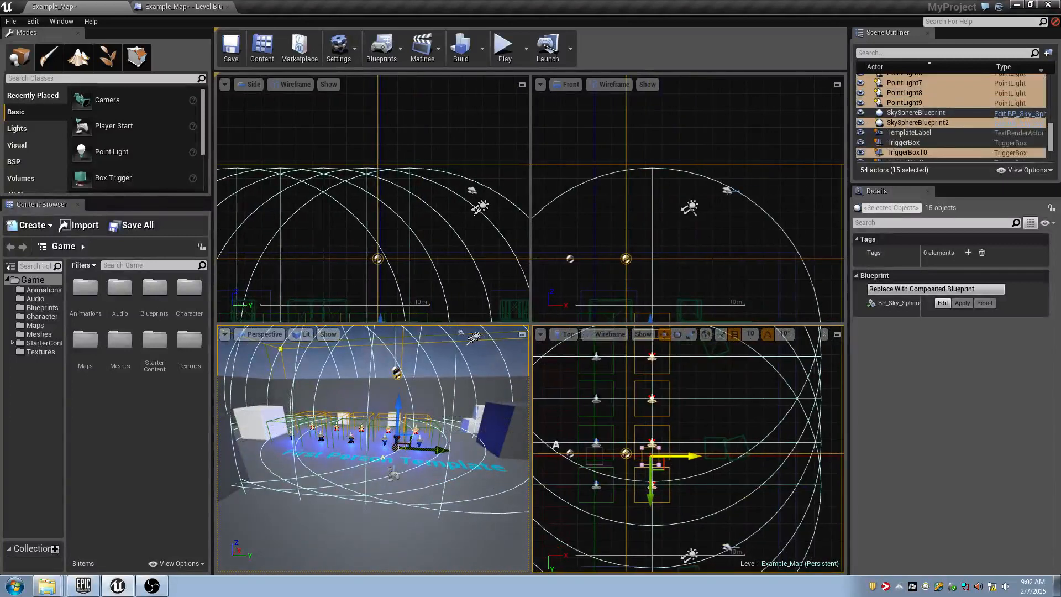
{"action": "left_click_drag", "start_coordinate": [686, 456], "coordinate": [740, 456], "text": "alt"}
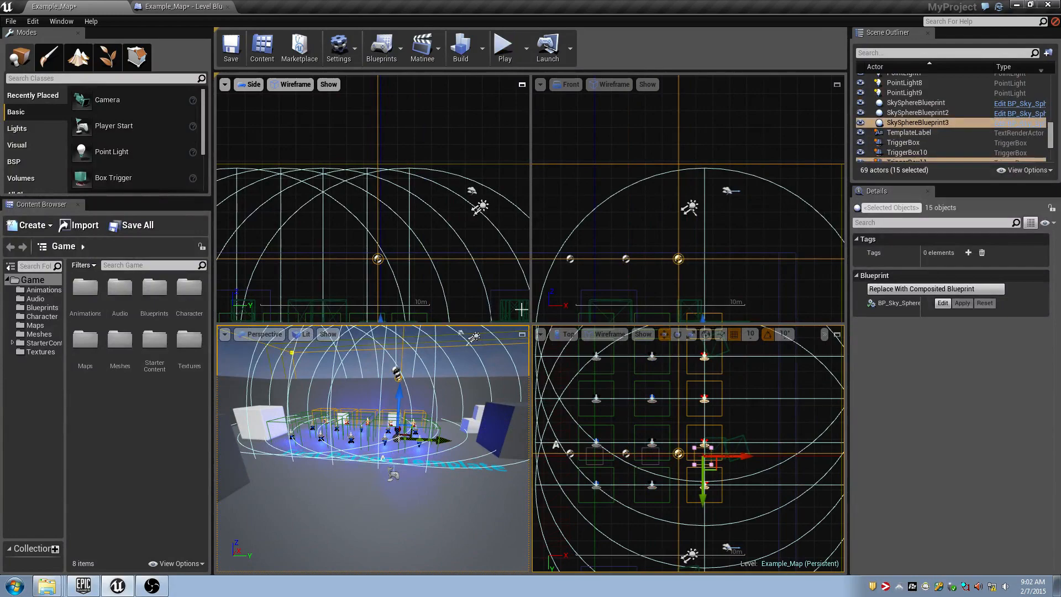
Maximize the perspective view, play the level to walk among the duplicated lights, and stop playing.
{"action": "left_click", "coordinate": [521, 334]}
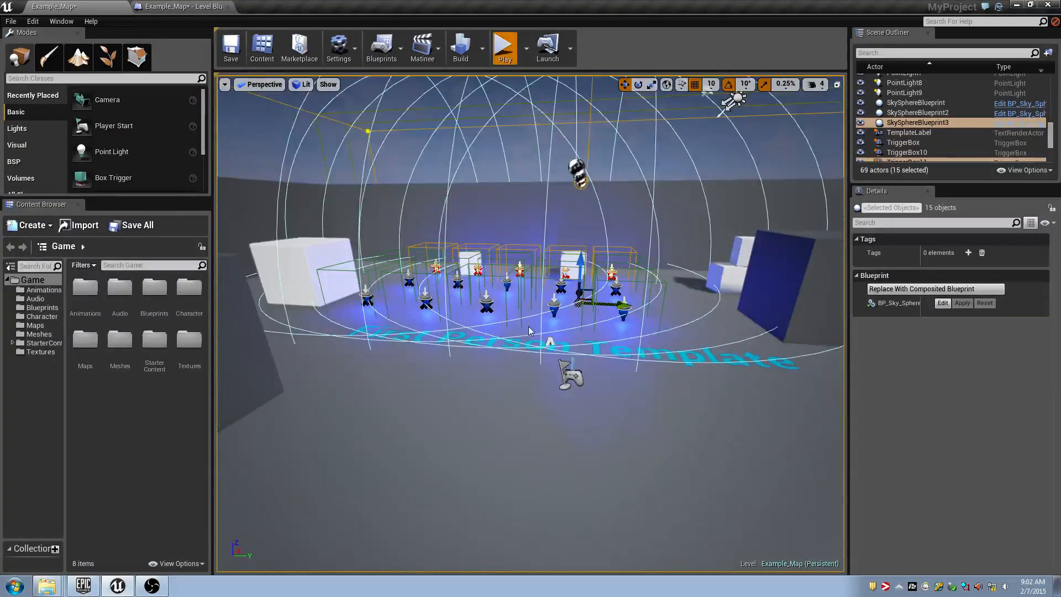
{"action": "key", "text": "alt+p"}
{"action": "key", "text": "w"}
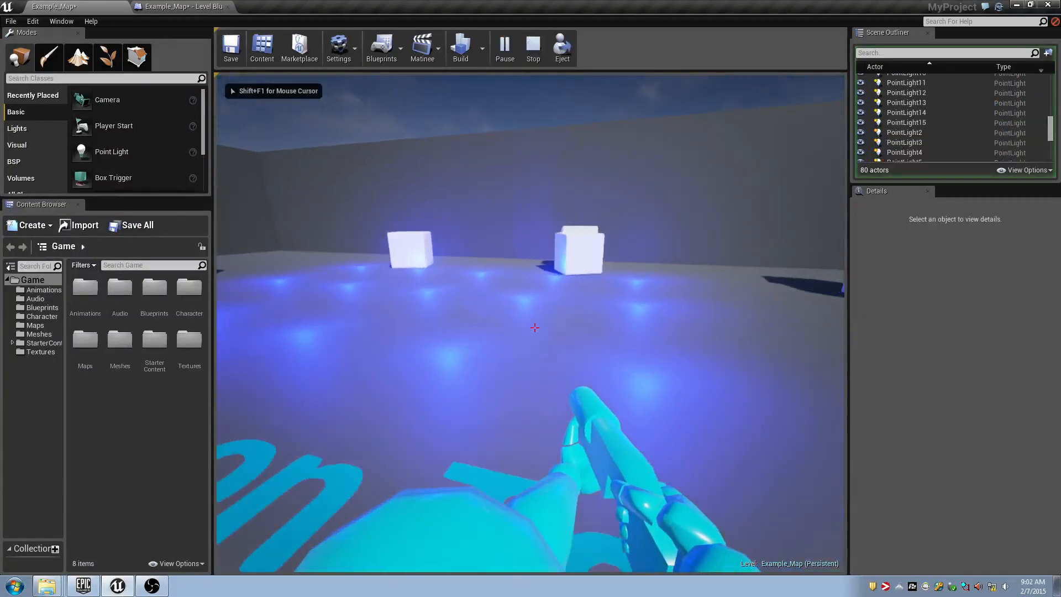
{"action": "key", "text": "w"}
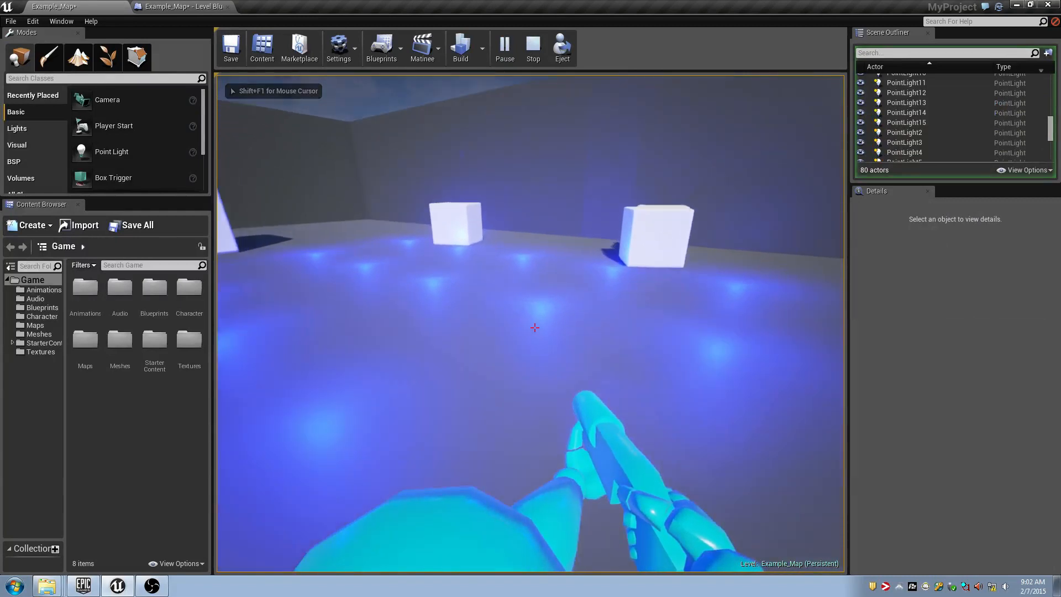
{"action": "key", "text": "Escape"}
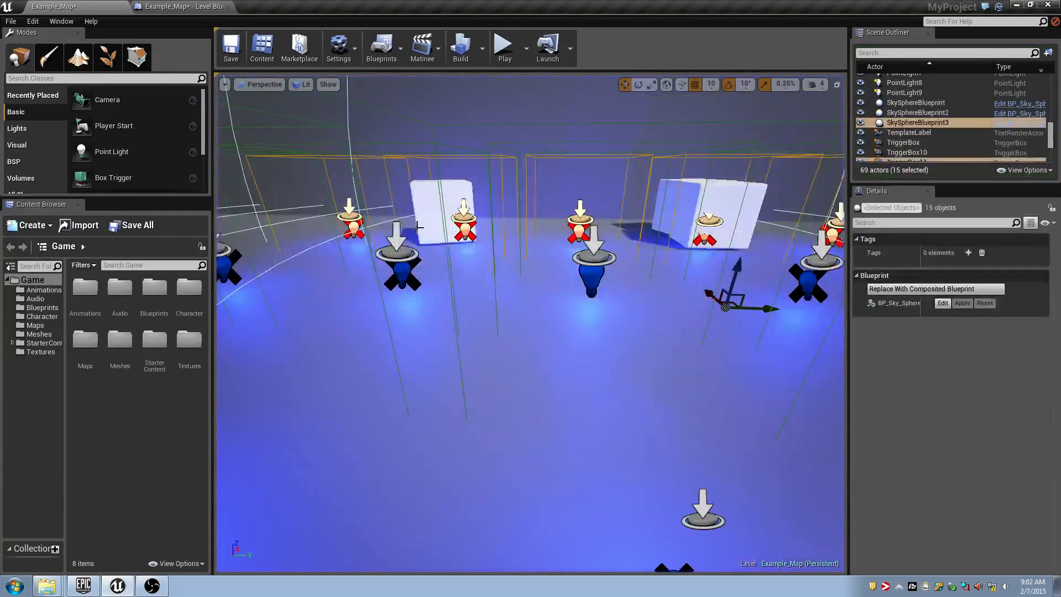
Try to reuse the first light's toggle nodes by pasting a copy below the originals in the Level Blueprint.
{"action": "key", "text": "f"}
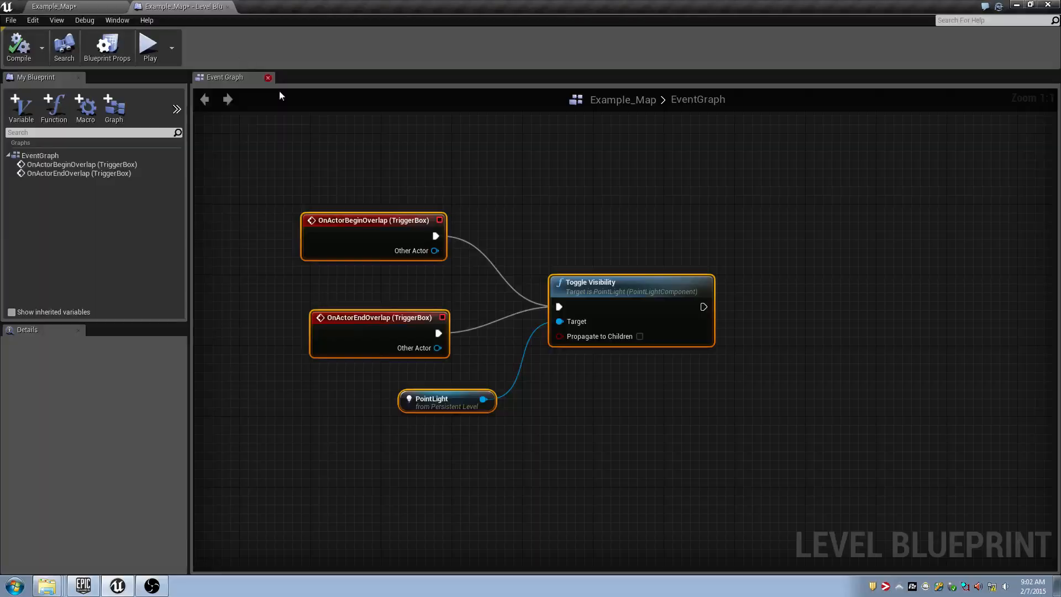
{"action": "left_click_drag", "start_coordinate": [284, 139], "coordinate": [461, 287]}
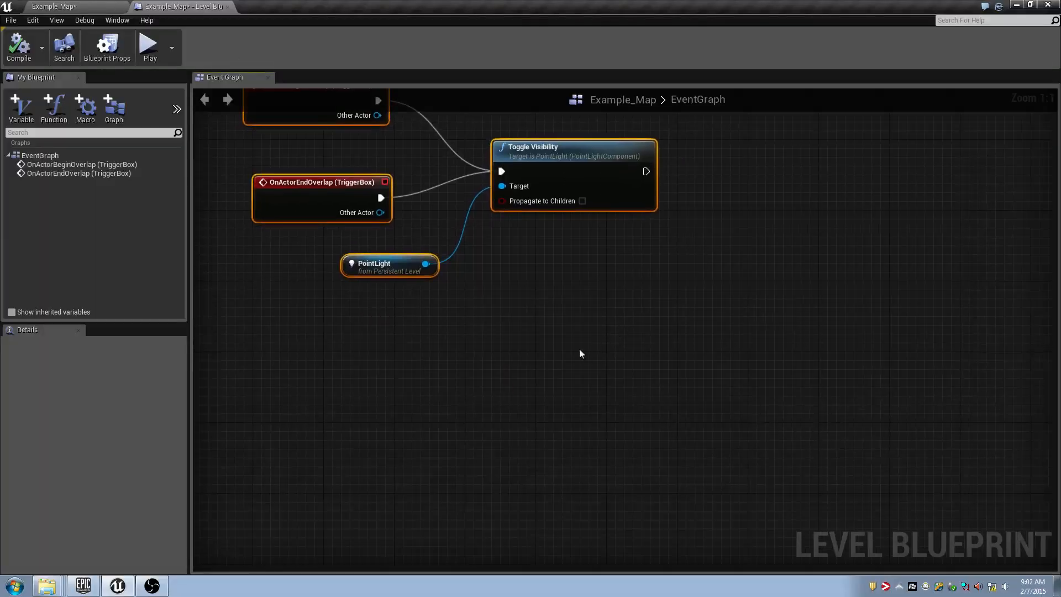
{"action": "key", "text": "ctrl+v"}
{"action": "scroll", "coordinate": [579, 354], "scroll_direction": "down", "scroll_amount": 4}
{"action": "left_click_drag", "start_coordinate": [569, 310], "coordinate": [449, 359]}
{"action": "left_click", "coordinate": [526, 366]}
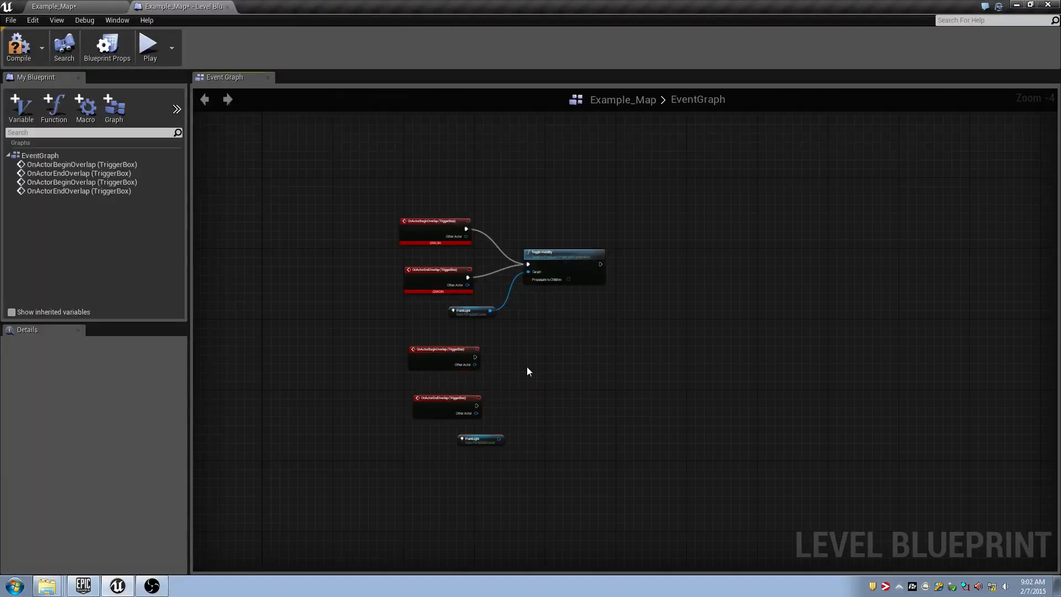
{"action": "scroll", "coordinate": [519, 362], "scroll_direction": "up", "scroll_amount": 5}
{"action": "left_click_drag", "start_coordinate": [280, 267], "coordinate": [500, 485]}
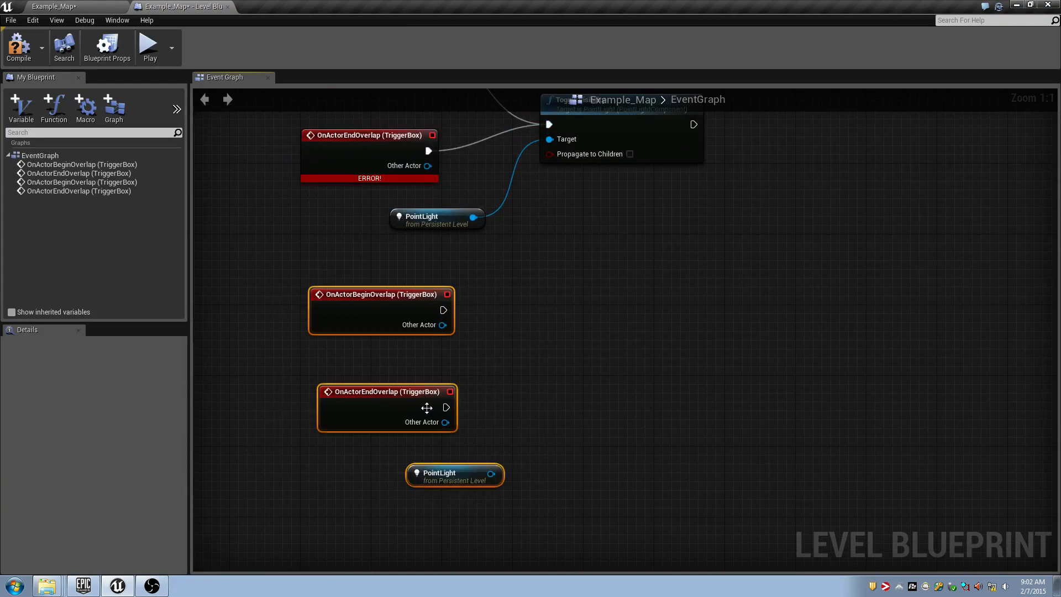
{"action": "key", "text": "Delete"}
Select PointLight2 in the level and create a reference to it in the Level Blueprint below the existing nodes.
{"action": "left_click", "coordinate": [64, 5]}
{"action": "left_click", "coordinate": [581, 327]}
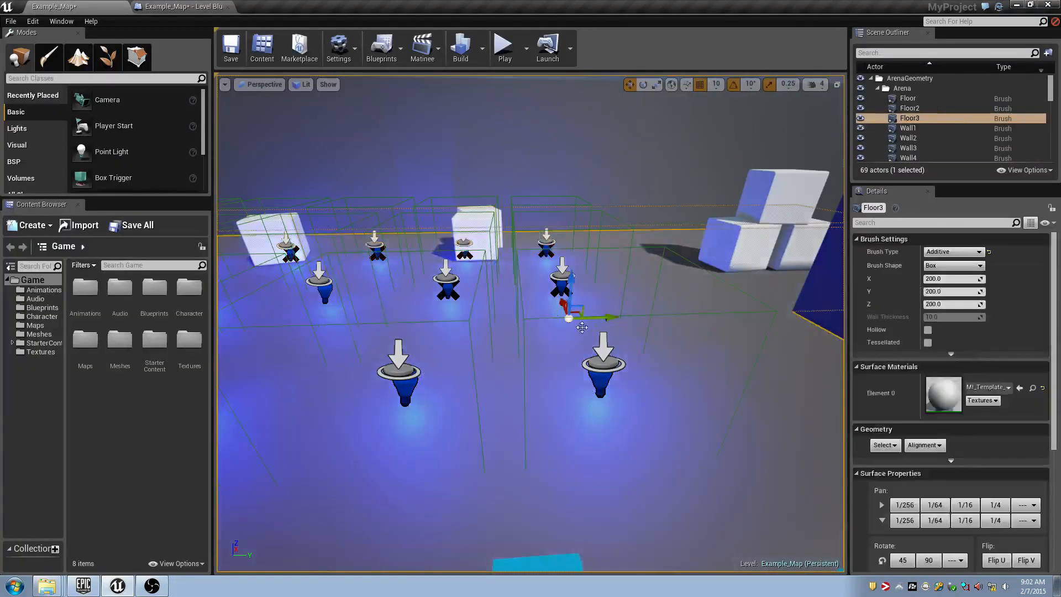
{"action": "key", "text": "s"}
{"action": "right_click_drag", "start_coordinate": [583, 328], "coordinate": [591, 329]}
{"action": "key", "text": "d"}
{"action": "left_click", "coordinate": [412, 334]}
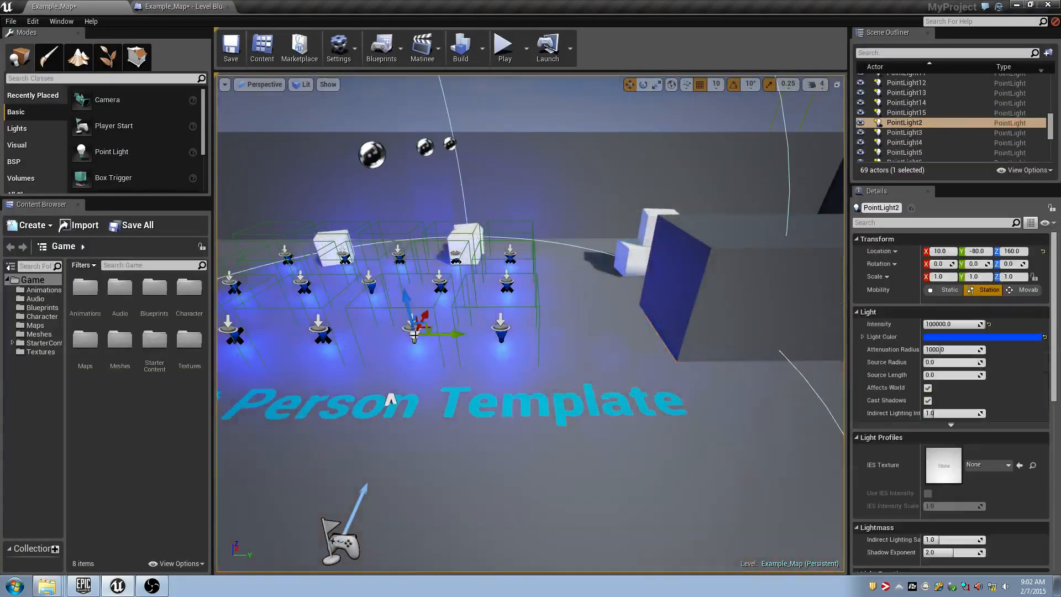
{"action": "left_click", "coordinate": [182, 7]}
{"action": "right_click_drag", "start_coordinate": [362, 357], "coordinate": [362, 358]}
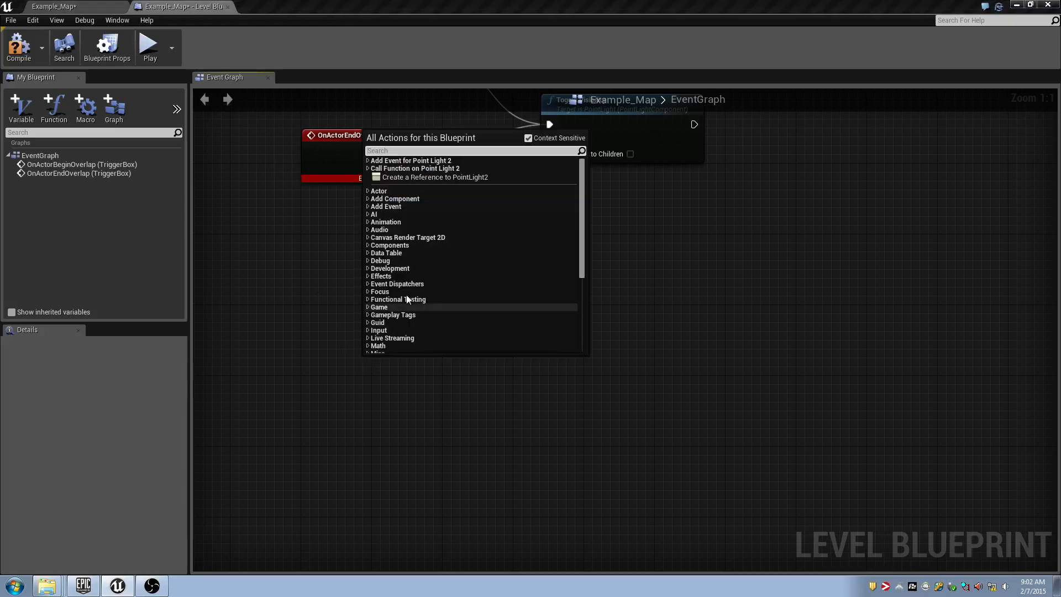
{"action": "left_click", "coordinate": [419, 180]}
Select PointLight3 in the level and add a reference to it below the PointLight2 node.
{"action": "left_click", "coordinate": [89, 8]}
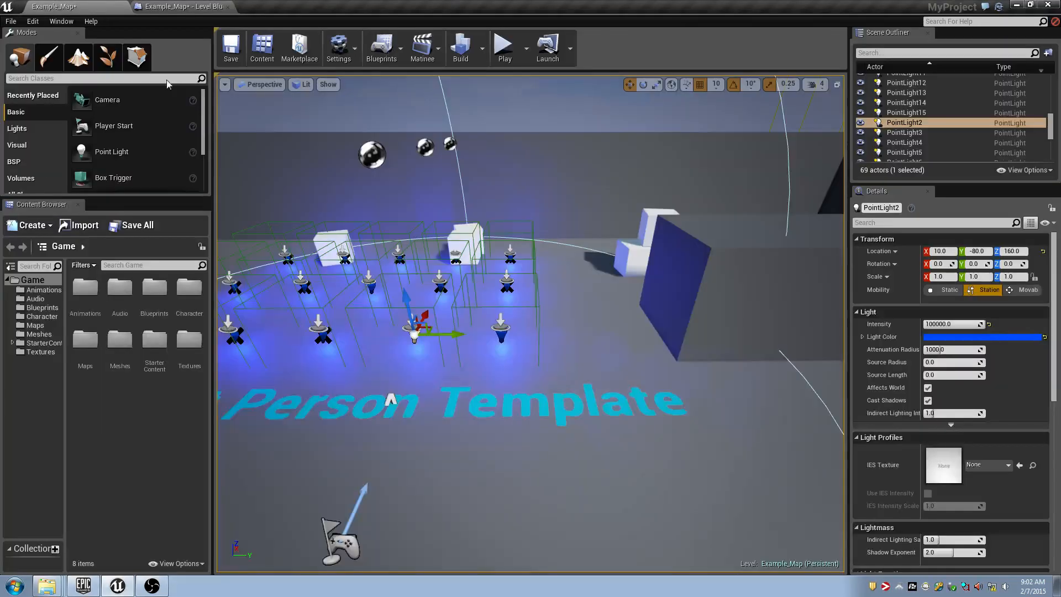
{"action": "left_click", "coordinate": [322, 336]}
{"action": "left_click", "coordinate": [191, 7]}
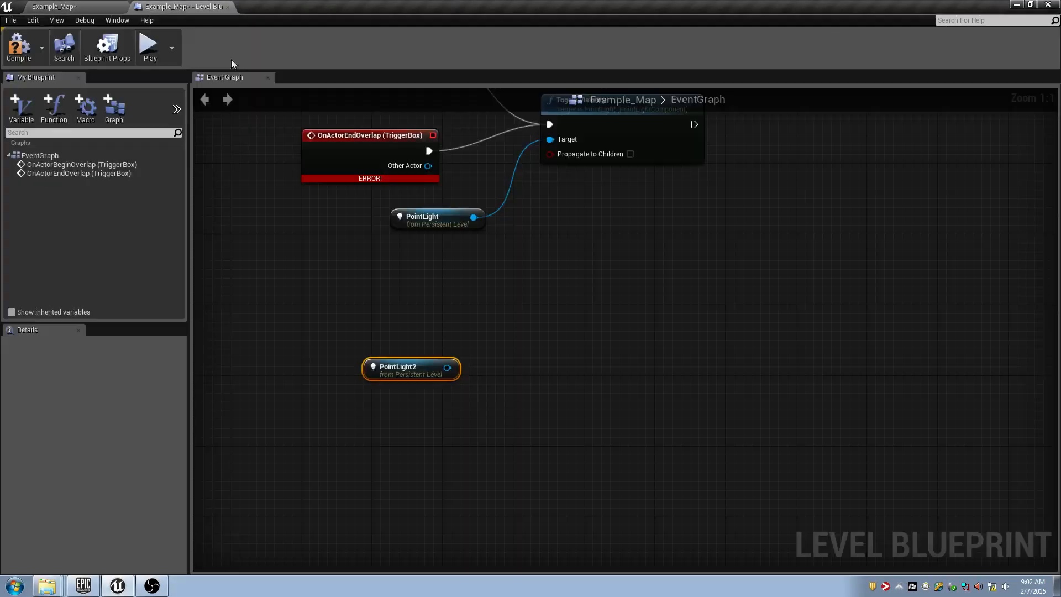
{"action": "right_click", "coordinate": [384, 441]}
{"action": "left_click", "coordinate": [462, 264]}
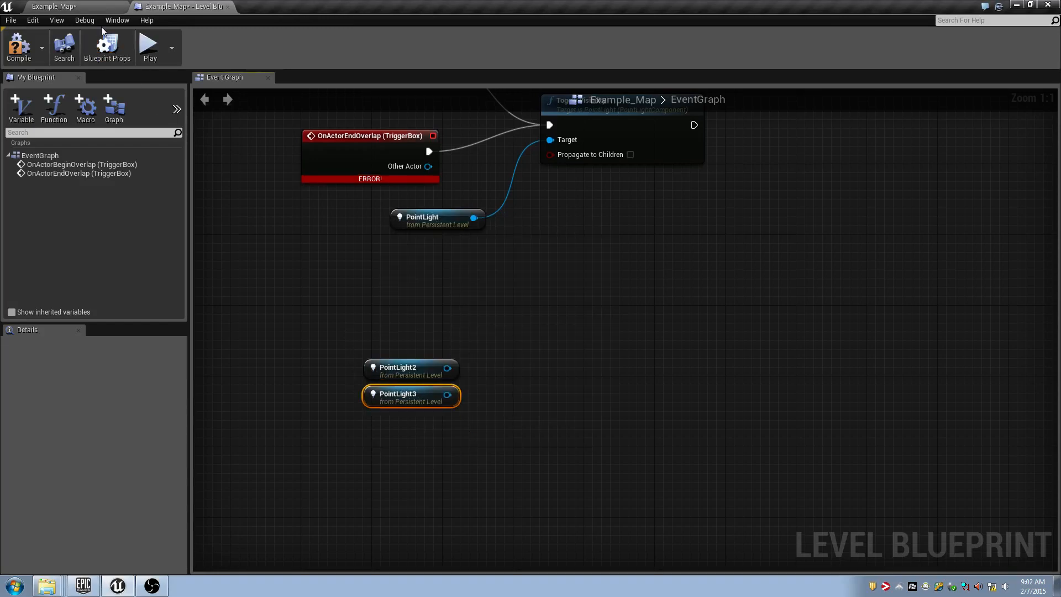
Select PointLight4 through PointLight9 together and add their references to the Level Blueprint, lined up under the PointLight3 node.
{"action": "left_click", "coordinate": [89, 7]}
{"action": "left_click", "coordinate": [916, 143]}
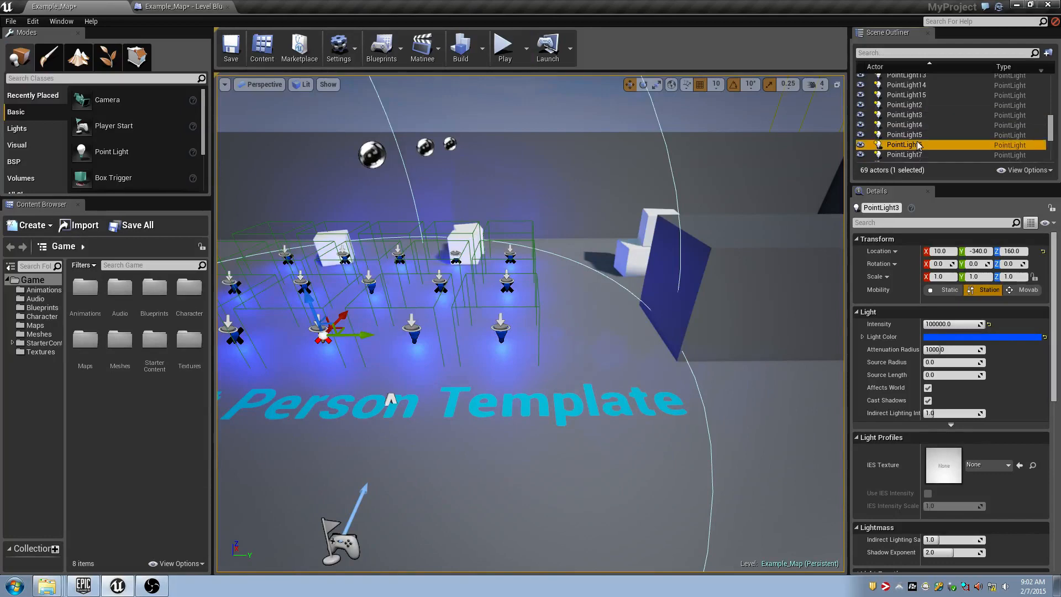
{"action": "scroll", "coordinate": [918, 141], "scroll_direction": "down", "scroll_amount": 3}
{"action": "left_click", "coordinate": [918, 140], "text": "shift"}
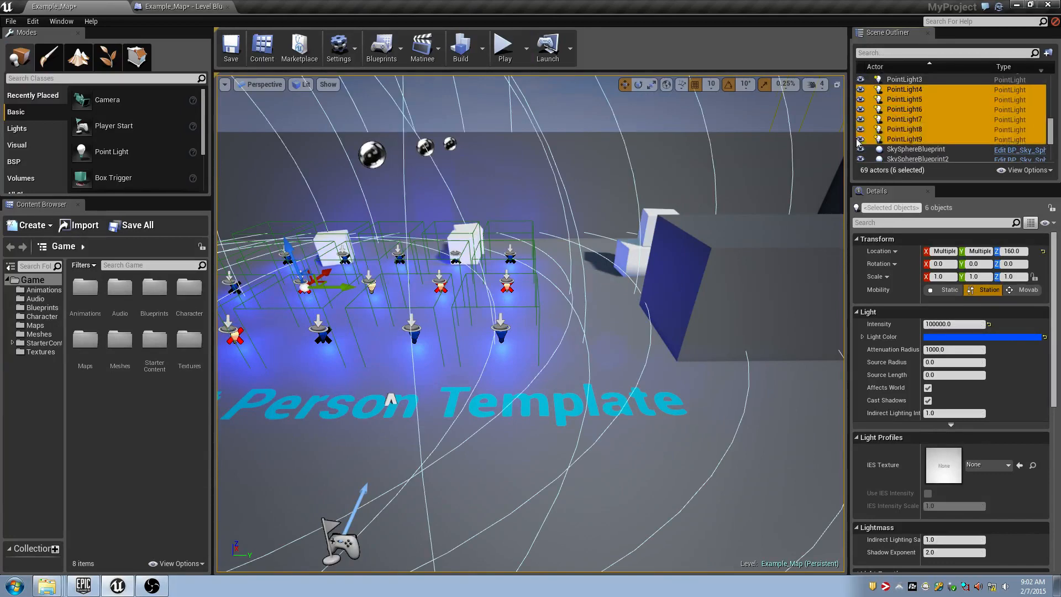
{"action": "left_click", "coordinate": [185, 6]}
{"action": "right_click", "coordinate": [391, 474]}
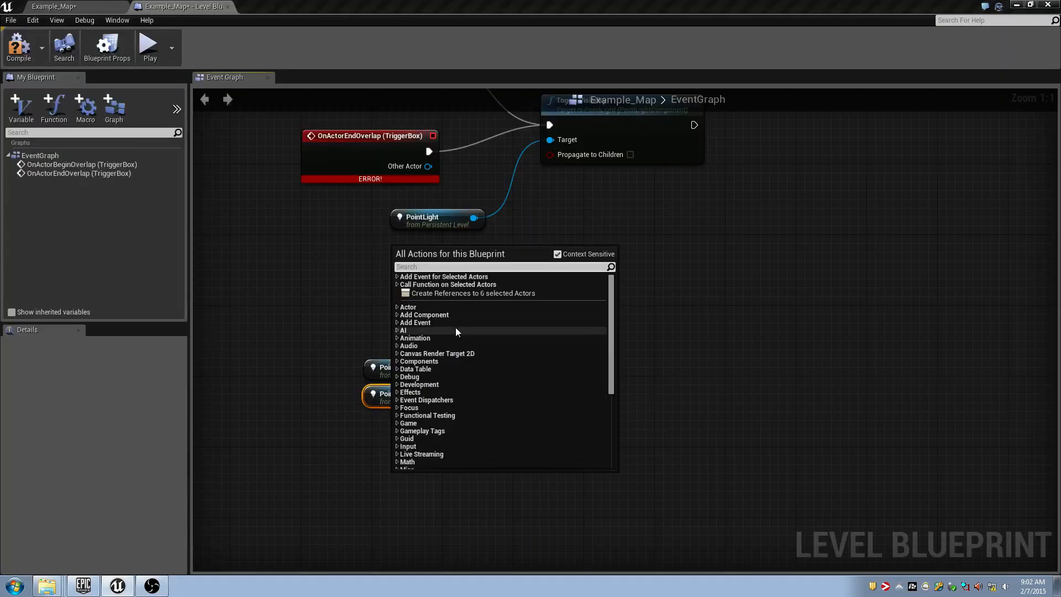
{"action": "left_click", "coordinate": [467, 293]}
{"action": "left_click_drag", "start_coordinate": [421, 335], "coordinate": [396, 273]}
{"action": "left_click", "coordinate": [452, 219]}
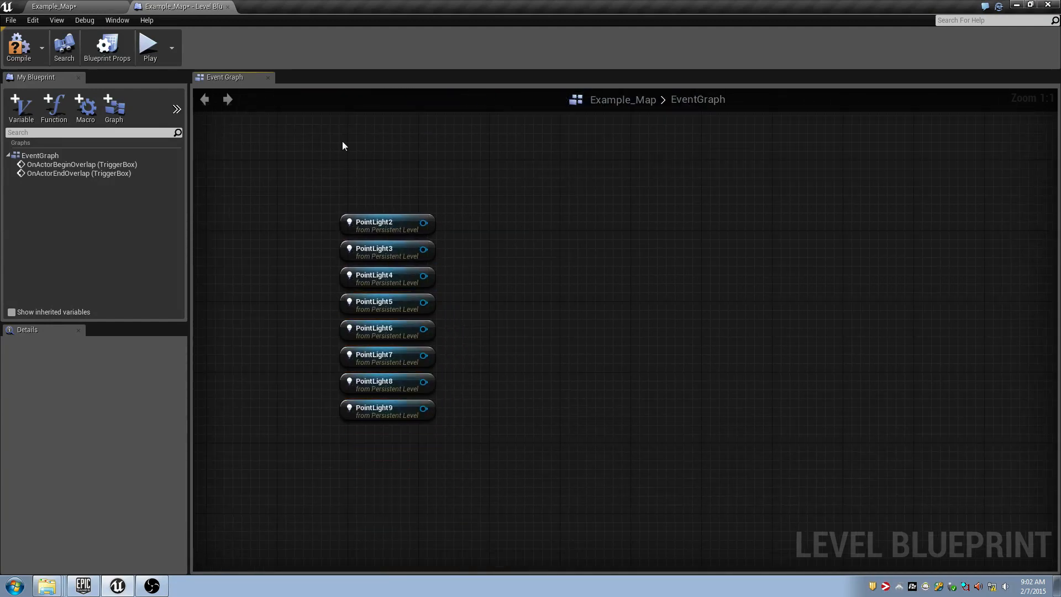
Filter the Scene Outliner by trigger, select TriggerBox2 through TriggerBox9, and add their On Actor Begin Overlap events to the Level Blueprint.
{"action": "left_click", "coordinate": [89, 6]}
{"action": "left_click", "coordinate": [934, 53]}
{"action": "type", "text": "trigger"}
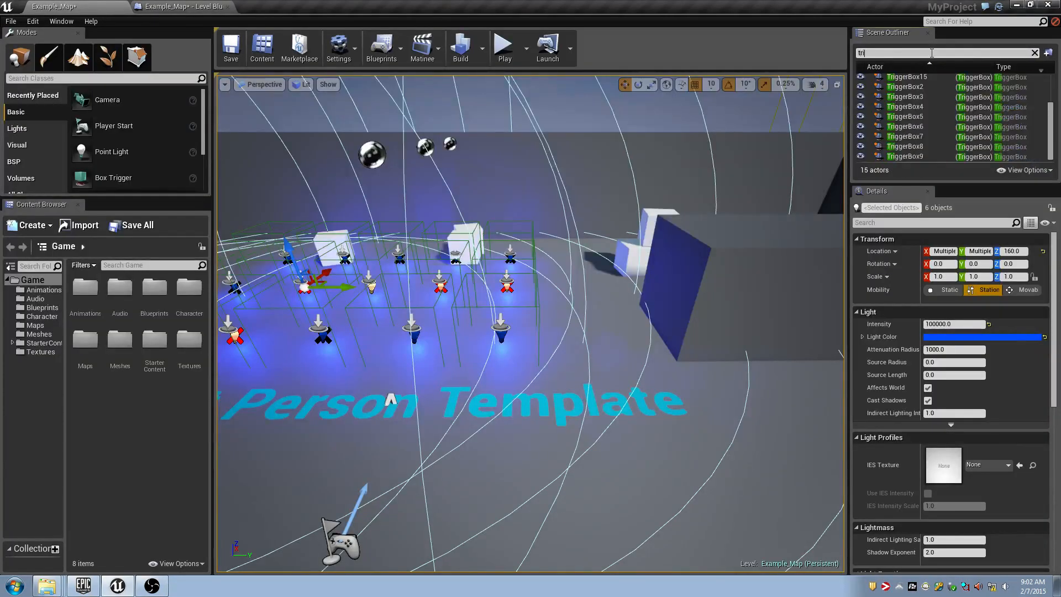
{"action": "left_click", "coordinate": [921, 89]}
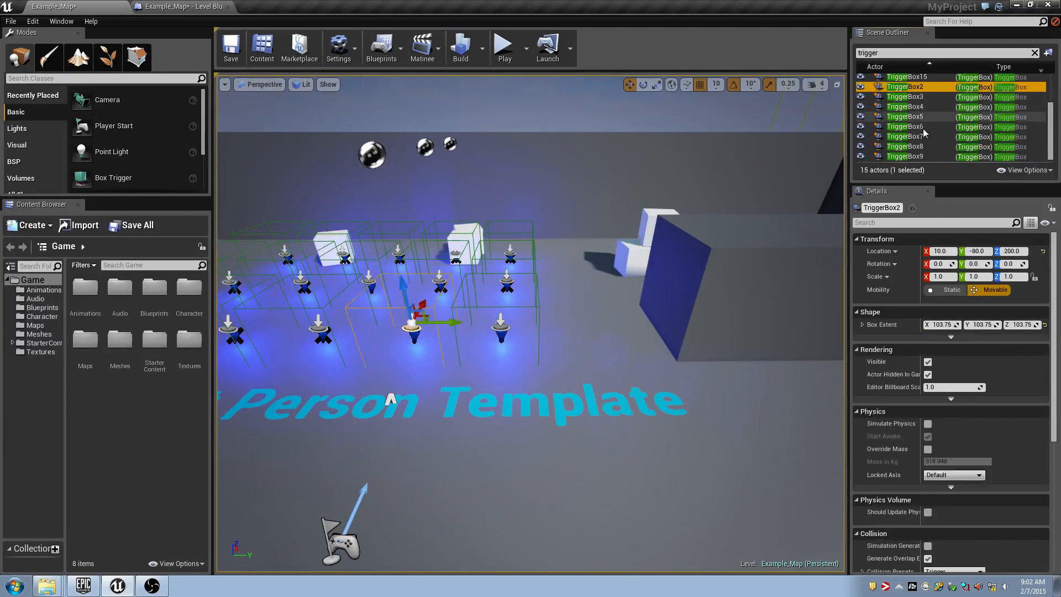
{"action": "left_click", "coordinate": [919, 157], "text": "shift"}
{"action": "mouse_move", "coordinate": [530, 332]}
{"action": "right_mouse_down"}
{"action": "mouse_move", "coordinate": [597, 362]}
{"action": "mouse_move", "coordinate": [525, 348]}
{"action": "right_mouse_up"}
{"action": "right_click_drag", "start_coordinate": [591, 189], "coordinate": [514, 181]}
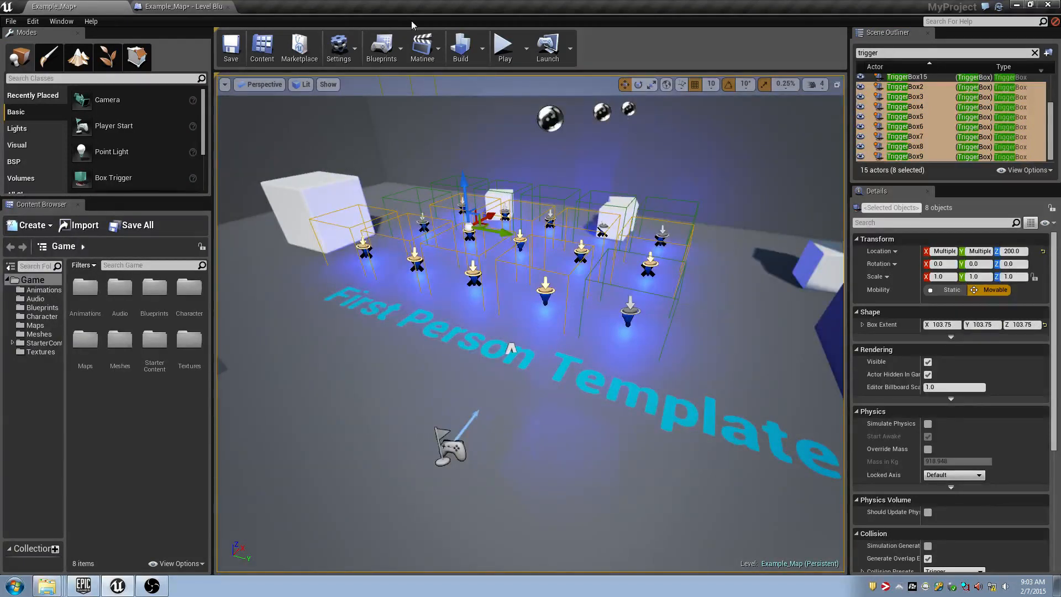
{"action": "left_click", "coordinate": [182, 7]}
{"action": "scroll", "coordinate": [321, 231], "scroll_direction": "down", "scroll_amount": 4}
{"action": "right_click_drag", "start_coordinate": [325, 240], "coordinate": [495, 297]}
{"action": "right_click", "coordinate": [360, 283]}
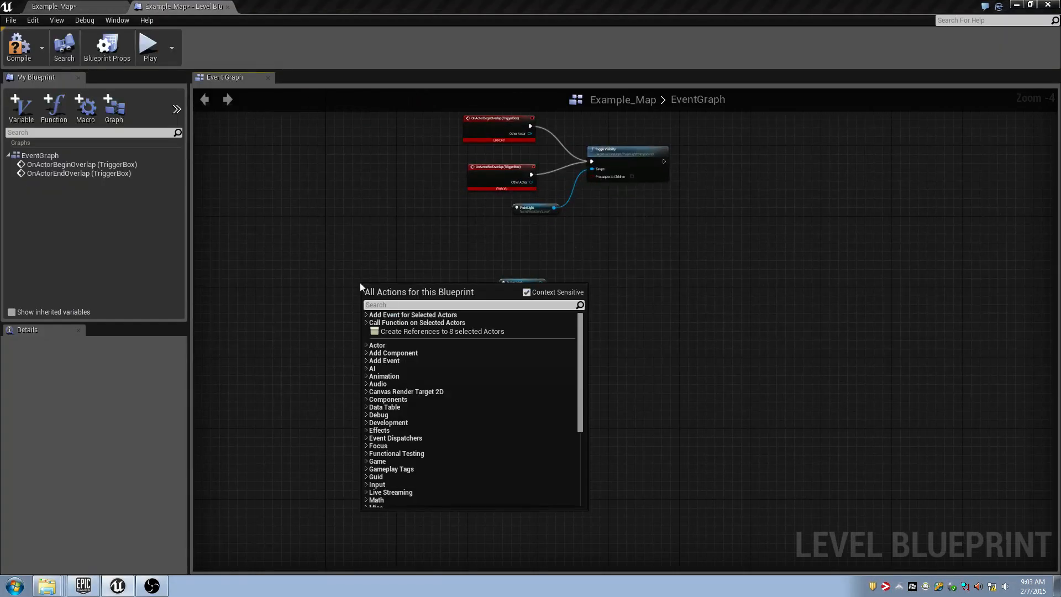
{"action": "left_click", "coordinate": [365, 315]}
{"action": "left_click", "coordinate": [371, 323]}
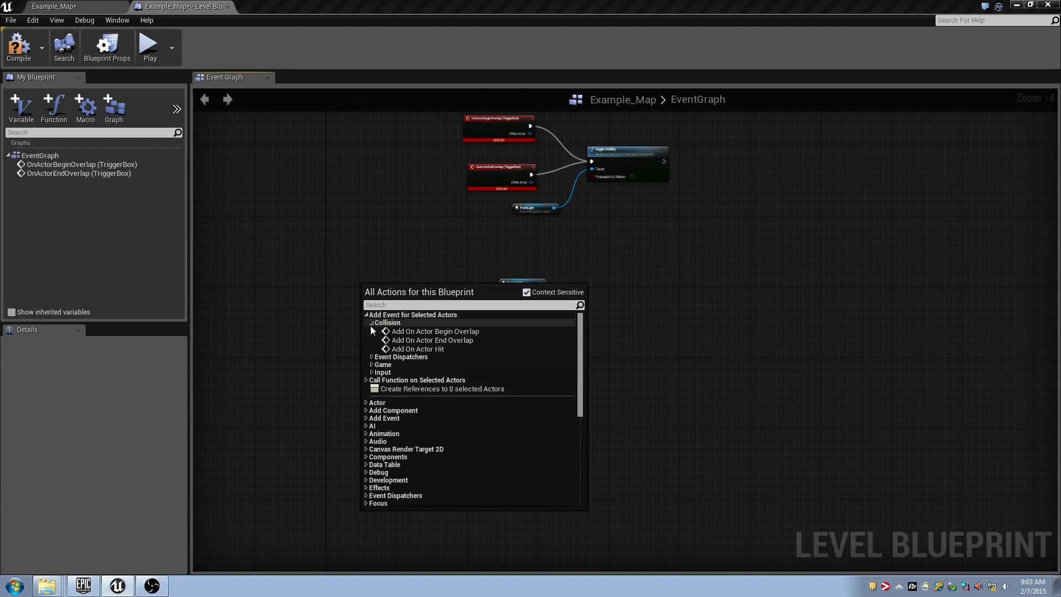
{"action": "left_click", "coordinate": [376, 331]}
{"action": "scroll", "coordinate": [479, 289], "scroll_direction": "up", "scroll_amount": 4}
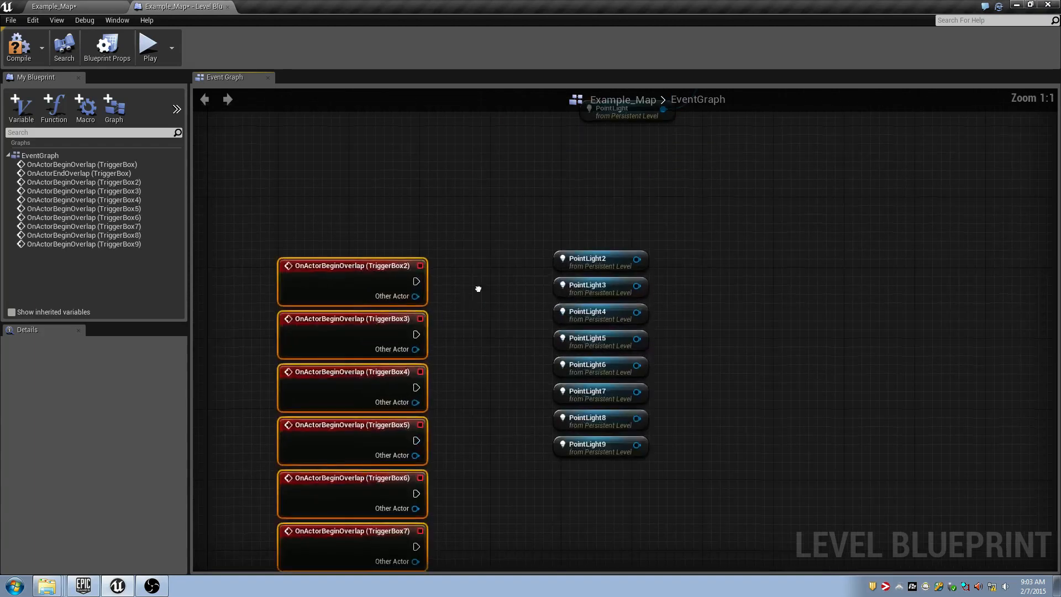
Move the PointLight2 through PointLight9 reference nodes down to clear space beside the overlap events.
{"action": "left_click_drag", "start_coordinate": [480, 202], "coordinate": [604, 419]}
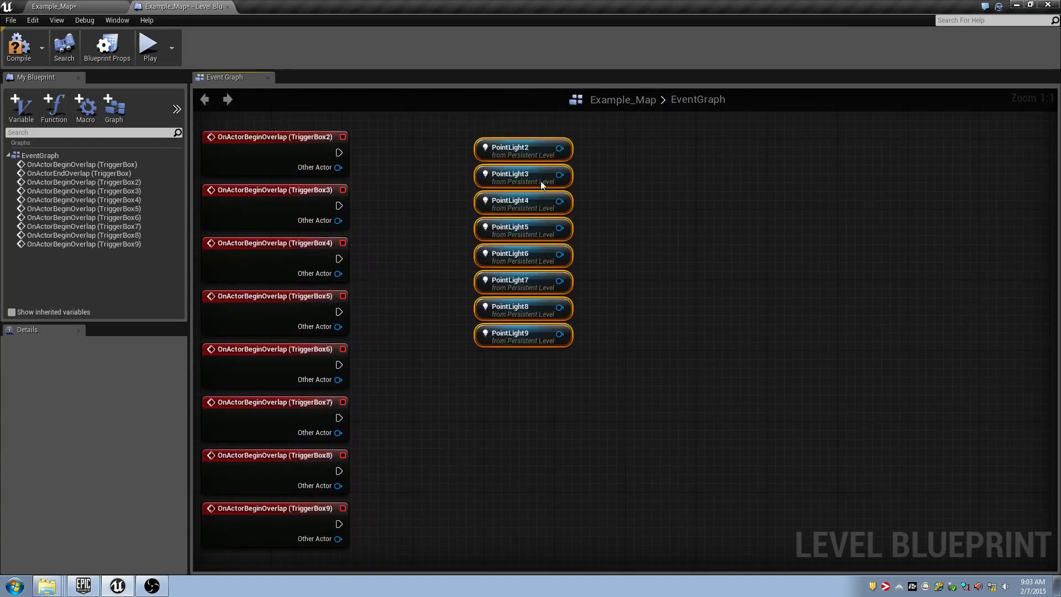
{"action": "left_click_drag", "start_coordinate": [534, 152], "coordinate": [543, 364]}
{"action": "right_click_drag", "start_coordinate": [562, 324], "coordinate": [512, 317]}
{"action": "left_click", "coordinate": [511, 318]}
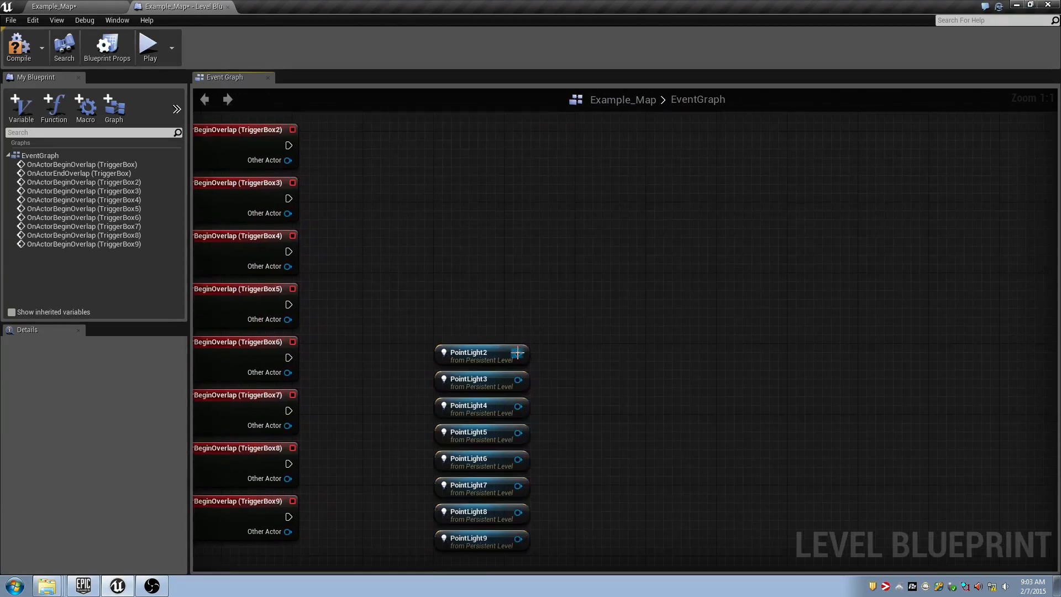
Add a Toggle Visibility (PointLightComponent) node targeting PointLight2 and connect TriggerBox2's begin overlap event to it.
{"action": "left_click_drag", "start_coordinate": [518, 353], "coordinate": [586, 240]}
{"action": "type", "text": "Toggle"}
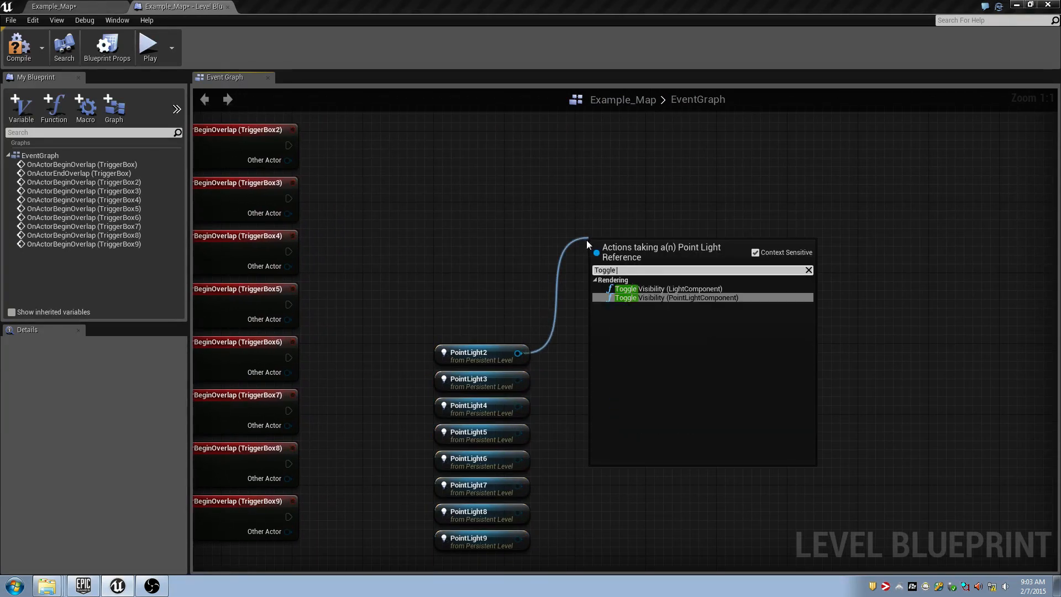
{"action": "key", "text": "Return"}
{"action": "left_click_drag", "start_coordinate": [288, 145], "coordinate": [620, 220]}
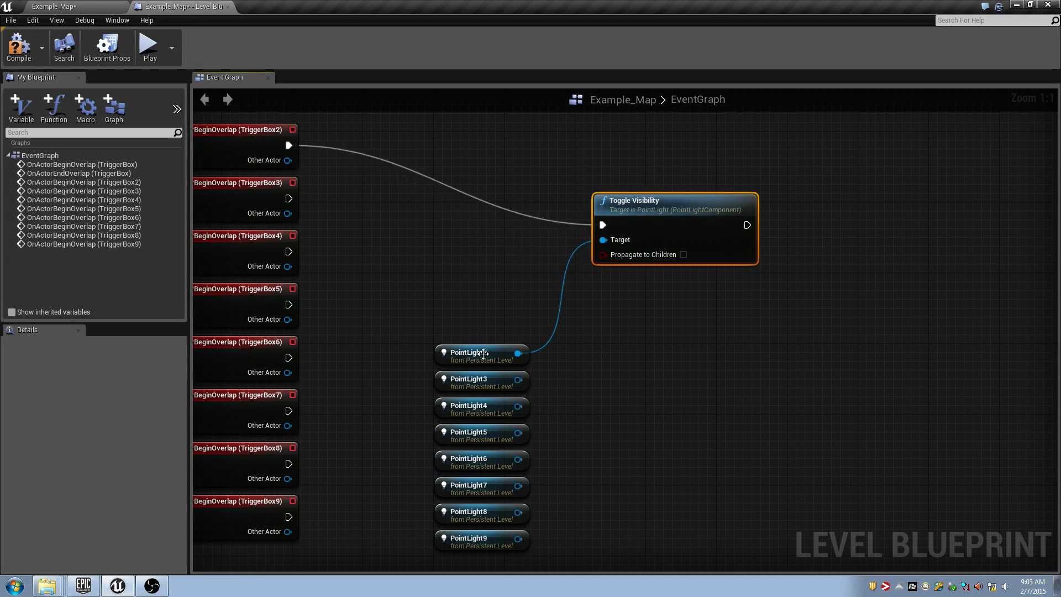
{"action": "right_click_drag", "start_coordinate": [483, 354], "coordinate": [567, 358]}
{"action": "left_click_drag", "start_coordinate": [221, 181], "coordinate": [403, 347]}
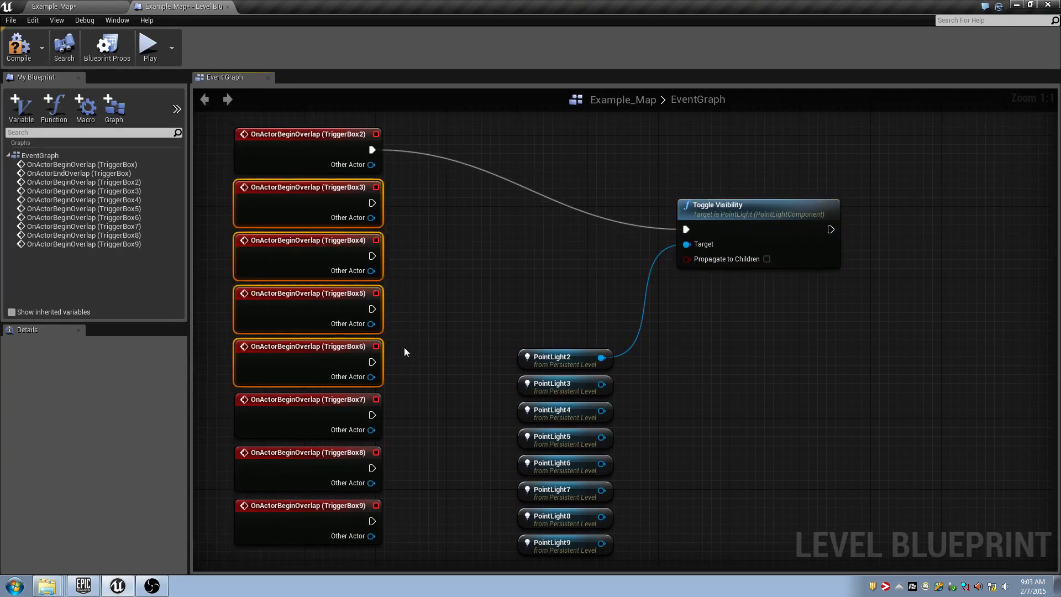
{"action": "left_click", "coordinate": [447, 314]}
Add On Actor End Overlap events for the selected TriggerBox2 through TriggerBox9 and line them up beneath the begin overlap events.
{"action": "scroll", "coordinate": [448, 314], "scroll_direction": "down", "scroll_amount": 4}
{"action": "left_click", "coordinate": [51, 4]}
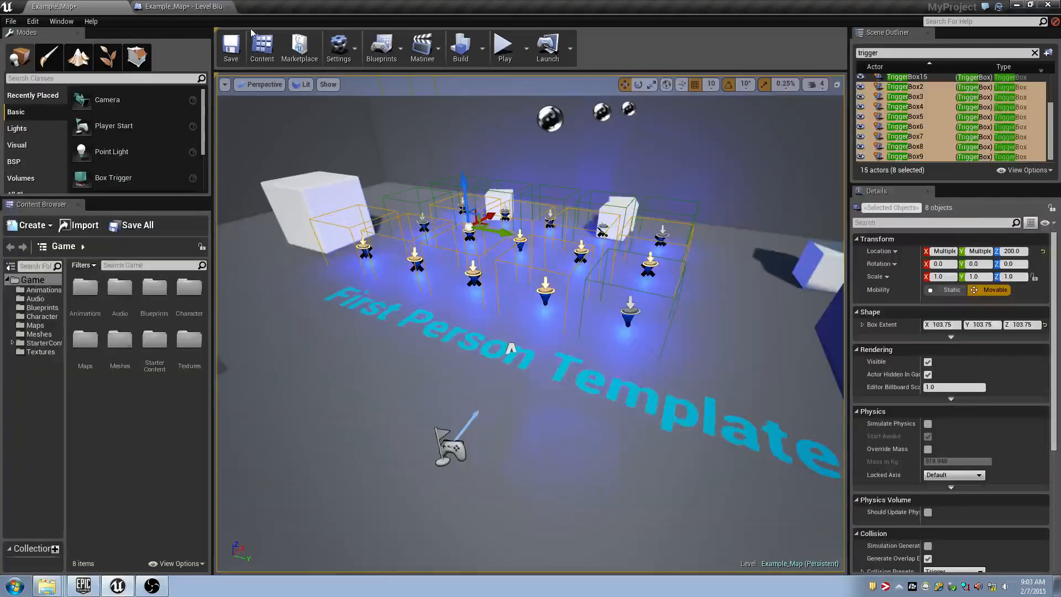
{"action": "left_click", "coordinate": [206, 5]}
{"action": "right_click_drag", "start_coordinate": [382, 374], "coordinate": [386, 282]}
{"action": "right_click_drag", "start_coordinate": [382, 419], "coordinate": [384, 394]}
{"action": "right_click", "coordinate": [385, 394]}
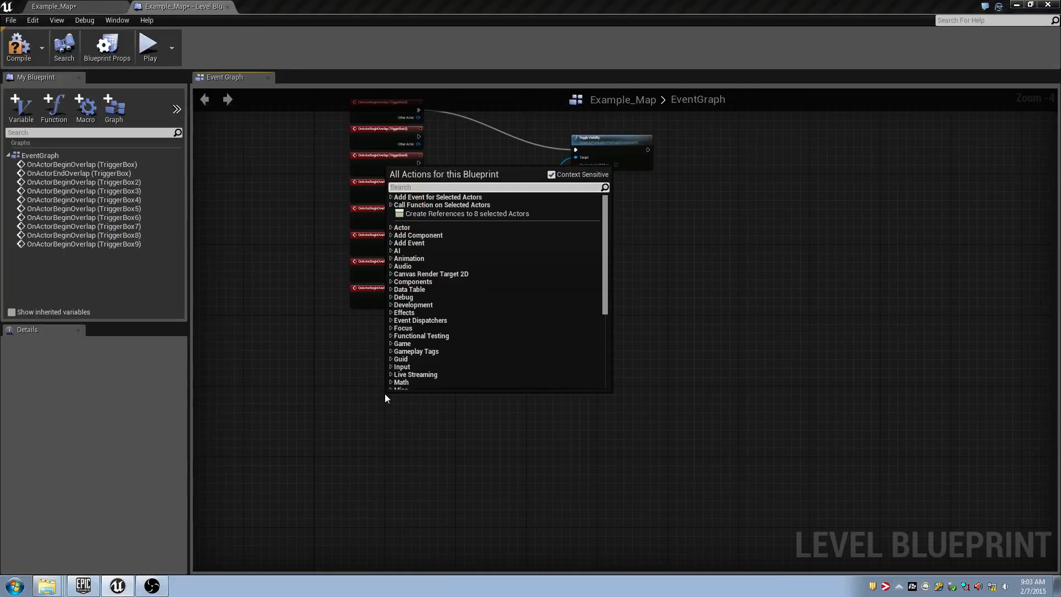
{"action": "type", "text": "end overl"}
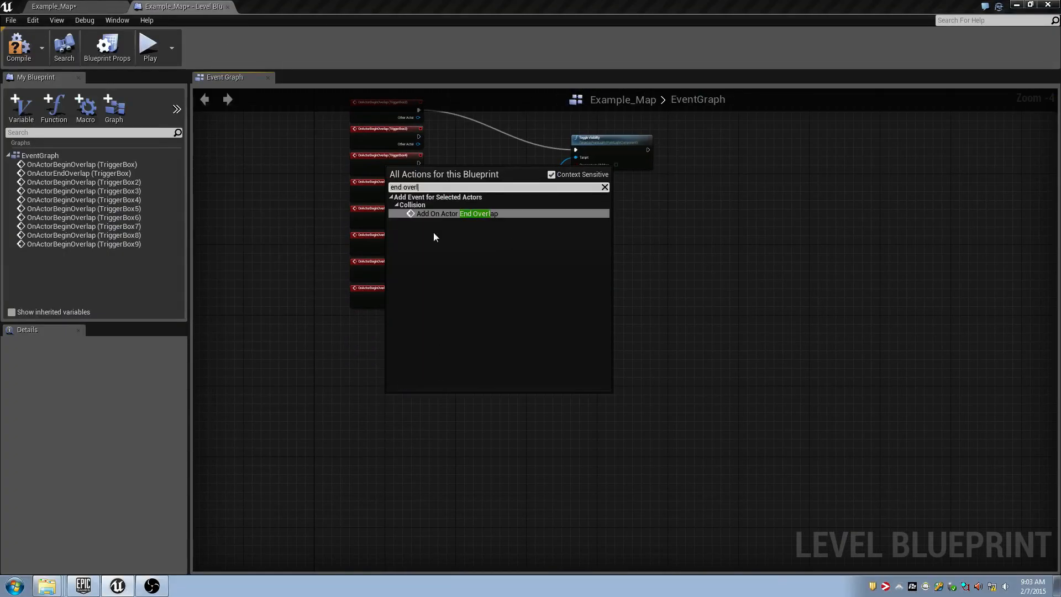
{"action": "left_click", "coordinate": [445, 214]}
{"action": "left_click_drag", "start_coordinate": [425, 400], "coordinate": [400, 340]}
{"action": "right_click_drag", "start_coordinate": [399, 339], "coordinate": [387, 384]}
{"action": "left_click_drag", "start_coordinate": [386, 384], "coordinate": [382, 383]}
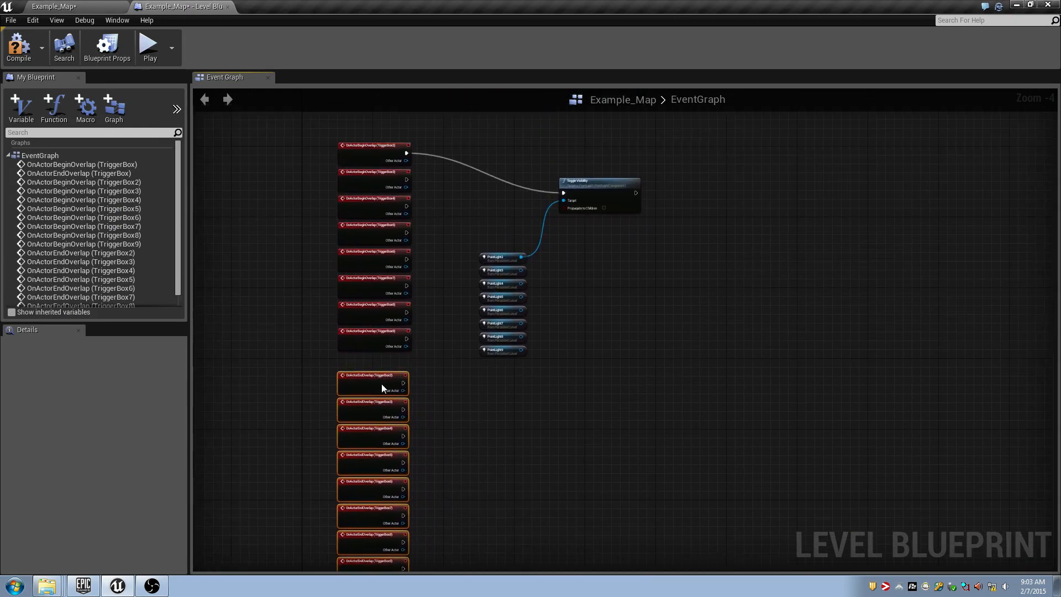
Move the PointLight2 through PointLight9 references closer to Toggle Visibility, shifting PointLight3 through PointLight9 farther down below PointLight2.
{"action": "left_click_drag", "start_coordinate": [470, 247], "coordinate": [529, 360]}
{"action": "left_click_drag", "start_coordinate": [498, 259], "coordinate": [519, 232]}
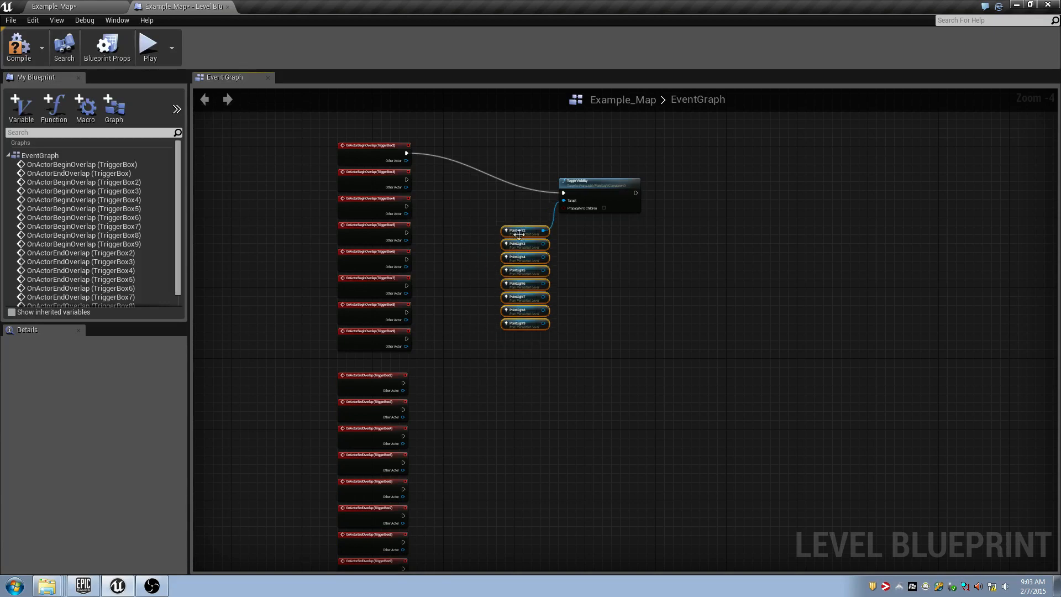
{"action": "scroll", "coordinate": [519, 232], "scroll_direction": "up", "scroll_amount": 4}
{"action": "right_click_drag", "start_coordinate": [418, 213], "coordinate": [416, 315]}
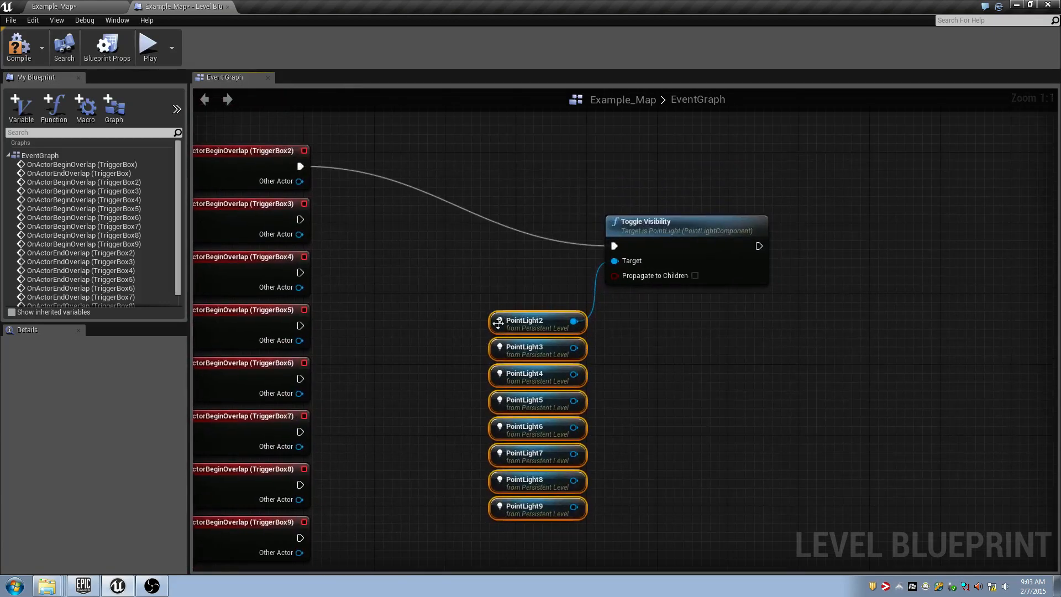
{"action": "left_click_drag", "start_coordinate": [460, 349], "coordinate": [631, 525]}
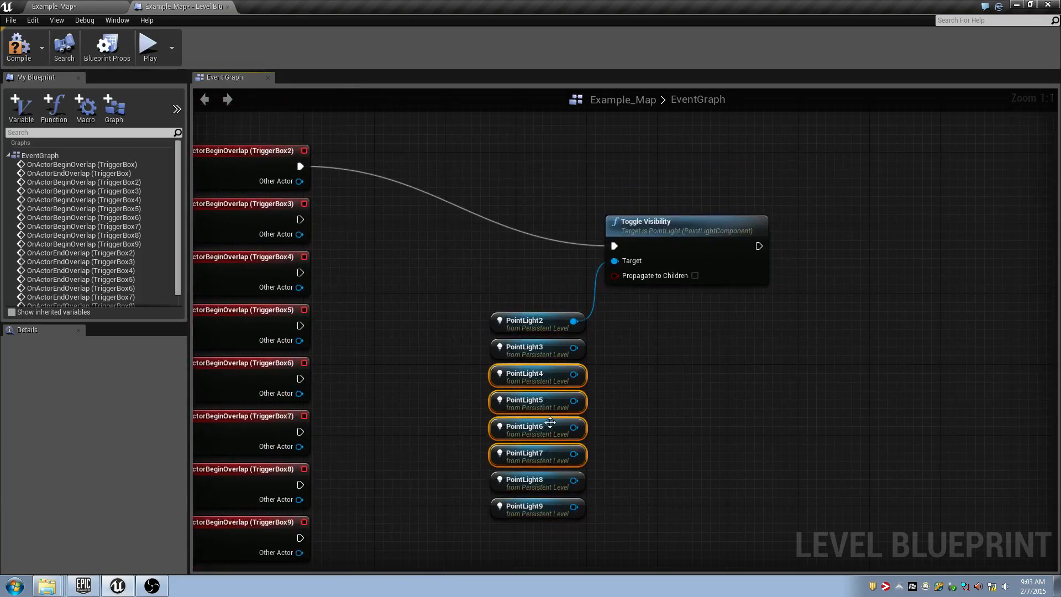
{"action": "left_click_drag", "start_coordinate": [526, 367], "coordinate": [527, 473]}
{"action": "left_click", "coordinate": [569, 367]}
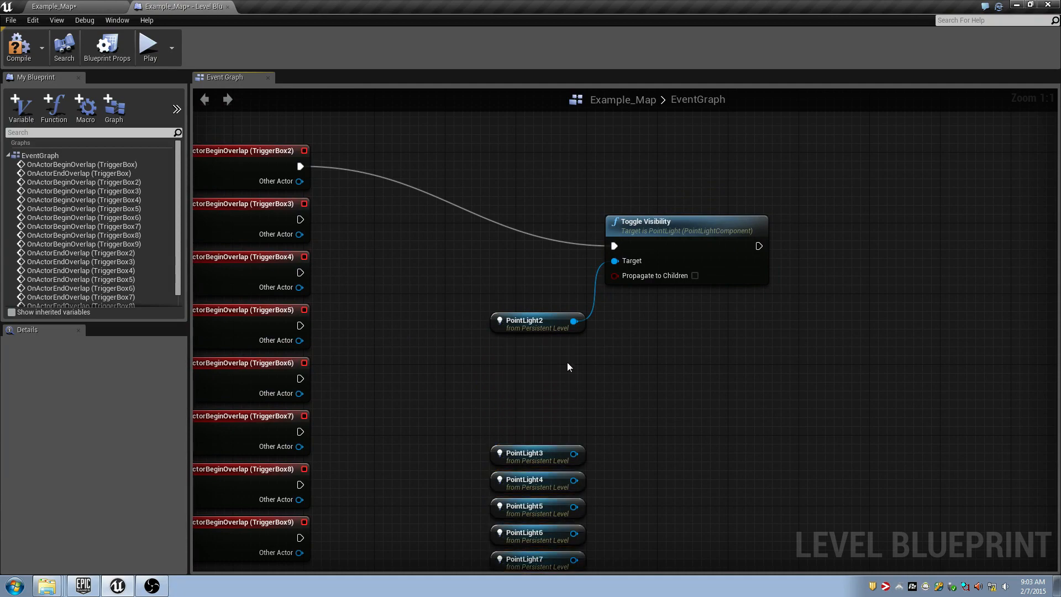
Connect TriggerBox2's end overlap event to the execution input of the Toggle Visibility node for PointLight2.
{"action": "scroll", "coordinate": [329, 276], "scroll_direction": "down", "scroll_amount": 5}
{"action": "scroll", "coordinate": [327, 313], "scroll_direction": "up", "scroll_amount": 5}
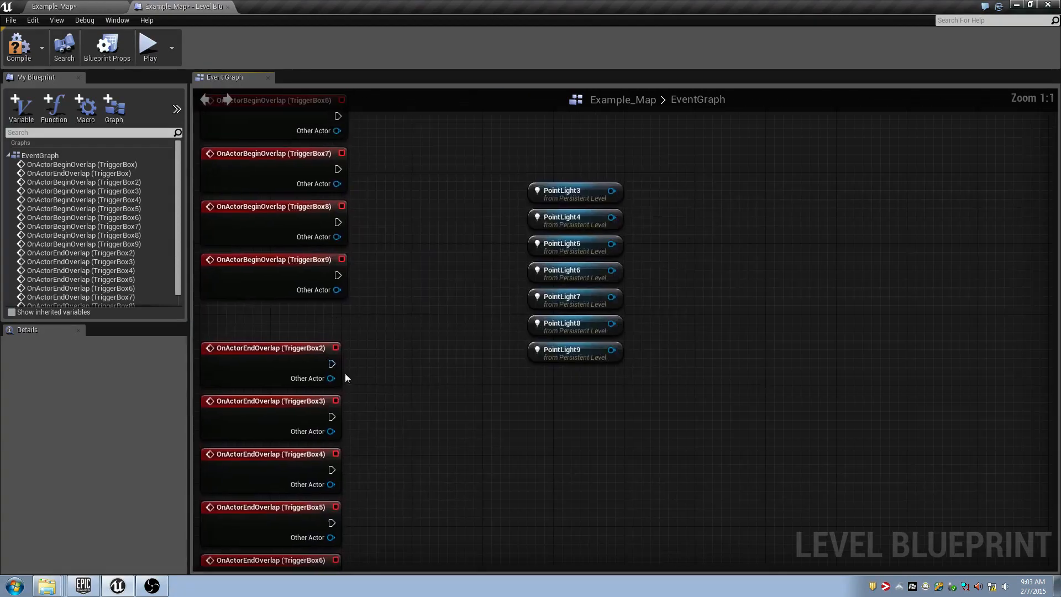
{"action": "left_click_drag", "start_coordinate": [332, 364], "coordinate": [656, 168]}
{"action": "right_click_drag", "start_coordinate": [453, 262], "coordinate": [475, 353]}
{"action": "right_click_drag", "start_coordinate": [458, 423], "coordinate": [446, 314]}
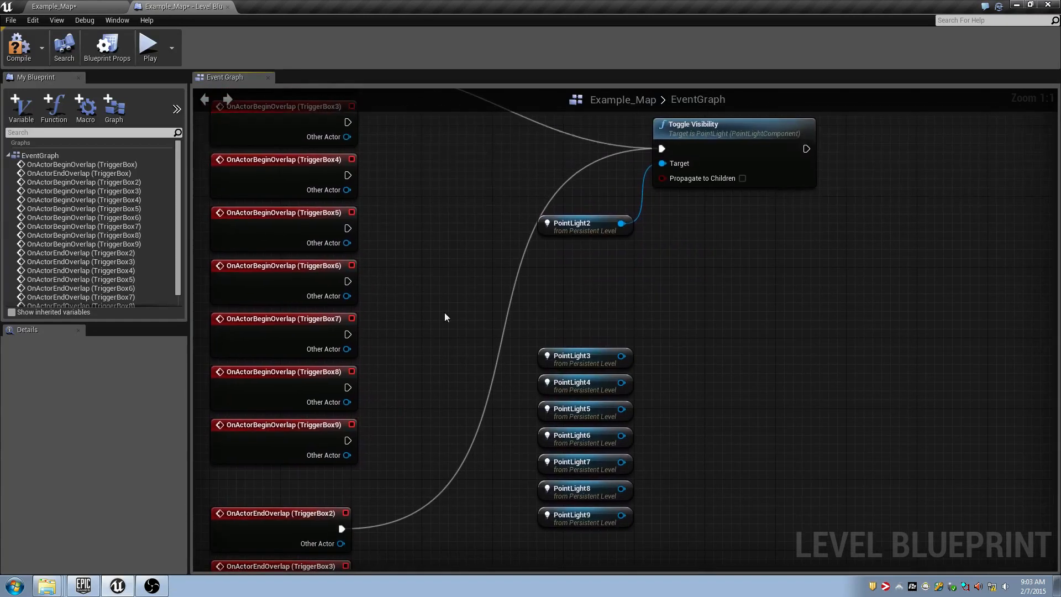
Connect the PointLight3 reference to the Toggle Visibility node's Target and place it between PointLight2 and PointLight4.
{"action": "left_click_drag", "start_coordinate": [518, 338], "coordinate": [617, 523]}
{"action": "right_click_drag", "start_coordinate": [452, 367], "coordinate": [451, 451]}
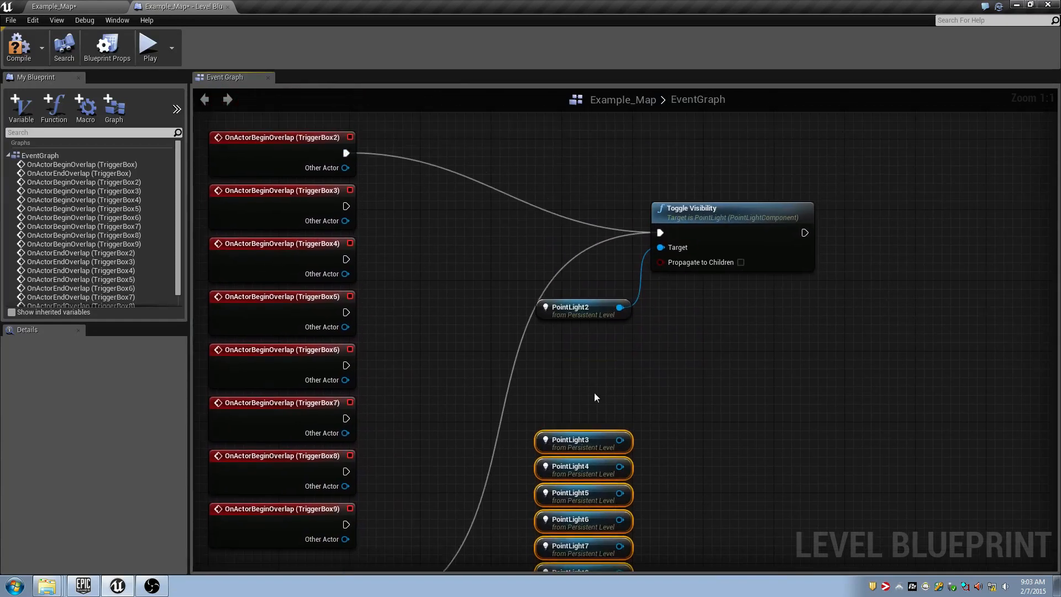
{"action": "left_click", "coordinate": [619, 424]}
{"action": "left_click_drag", "start_coordinate": [609, 440], "coordinate": [659, 250]}
{"action": "right_click_drag", "start_coordinate": [553, 440], "coordinate": [541, 379]}
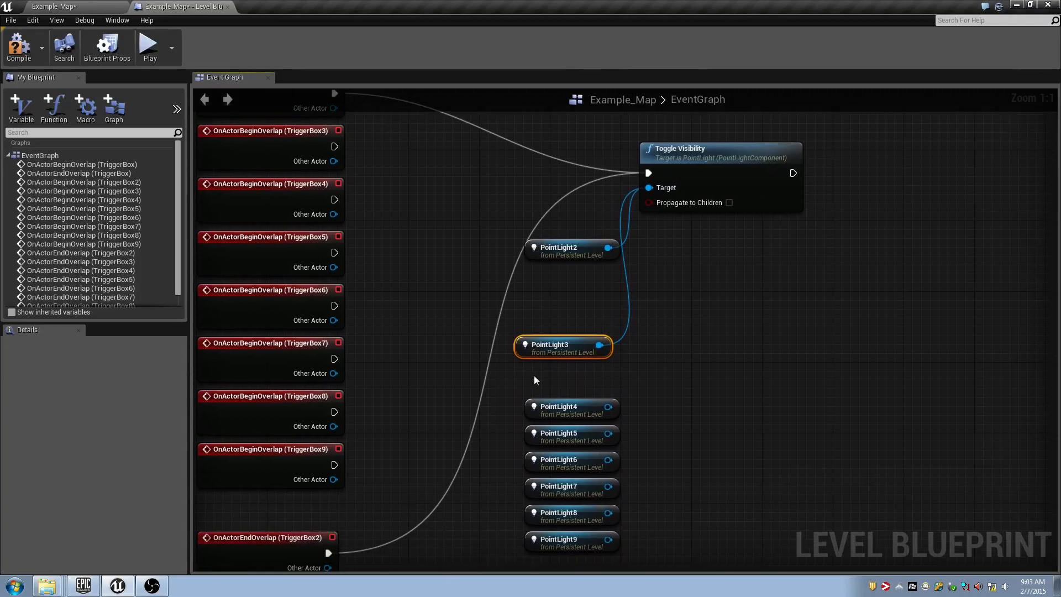
Move the PointLight4 through PointLight9 references up directly beneath the PointLight3 node.
{"action": "left_click_drag", "start_coordinate": [534, 377], "coordinate": [586, 533]}
{"action": "right_click_drag", "start_coordinate": [582, 489], "coordinate": [582, 435]}
{"action": "left_click_drag", "start_coordinate": [582, 436], "coordinate": [564, 400]}
{"action": "left_click", "coordinate": [609, 321]}
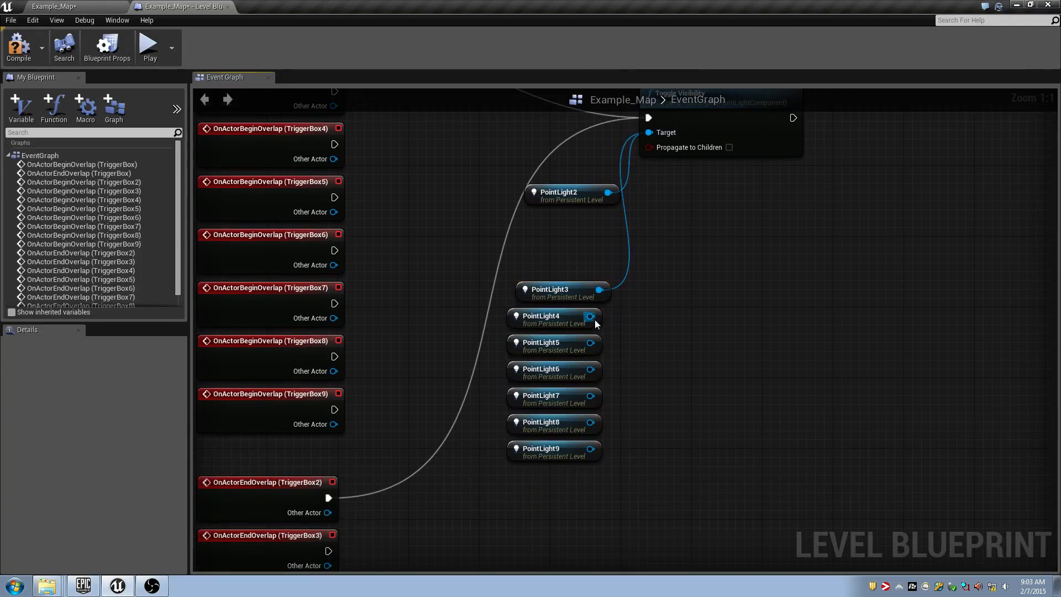
Connect the PointLight4 through PointLight9 references to the Target of the same Toggle Visibility node.
{"action": "left_click_drag", "start_coordinate": [591, 316], "coordinate": [645, 173]}
{"action": "left_click_drag", "start_coordinate": [652, 133], "coordinate": [650, 132]}
{"action": "left_click_drag", "start_coordinate": [650, 132], "coordinate": [590, 449]}
{"action": "right_click_drag", "start_coordinate": [613, 295], "coordinate": [634, 427]}
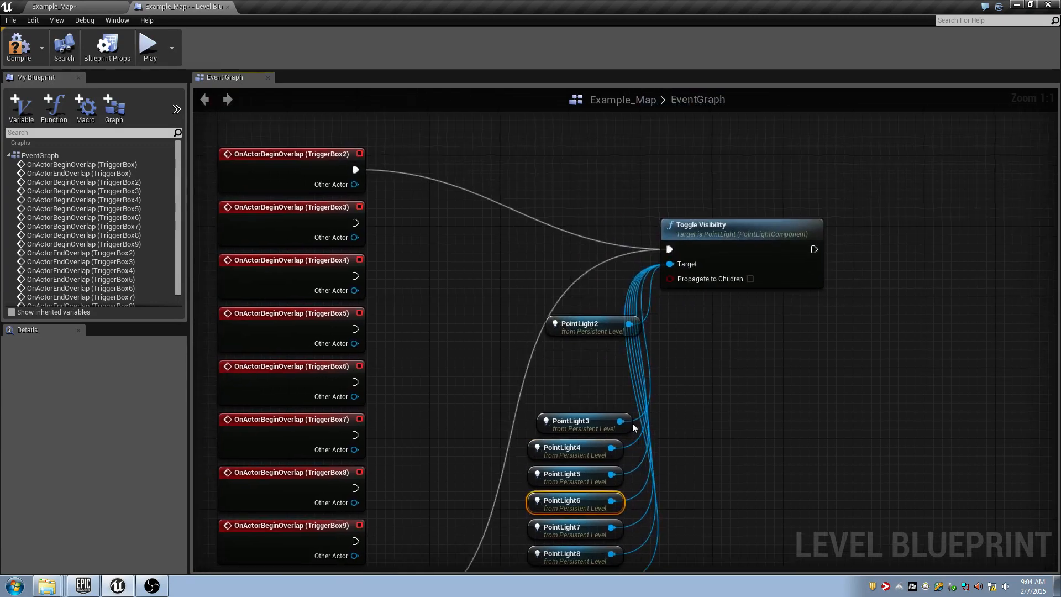
Connect the begin overlap events of TriggerBox3 through TriggerBox9 to the Toggle Visibility node's execution input.
{"action": "left_click_drag", "start_coordinate": [356, 222], "coordinate": [643, 254]}
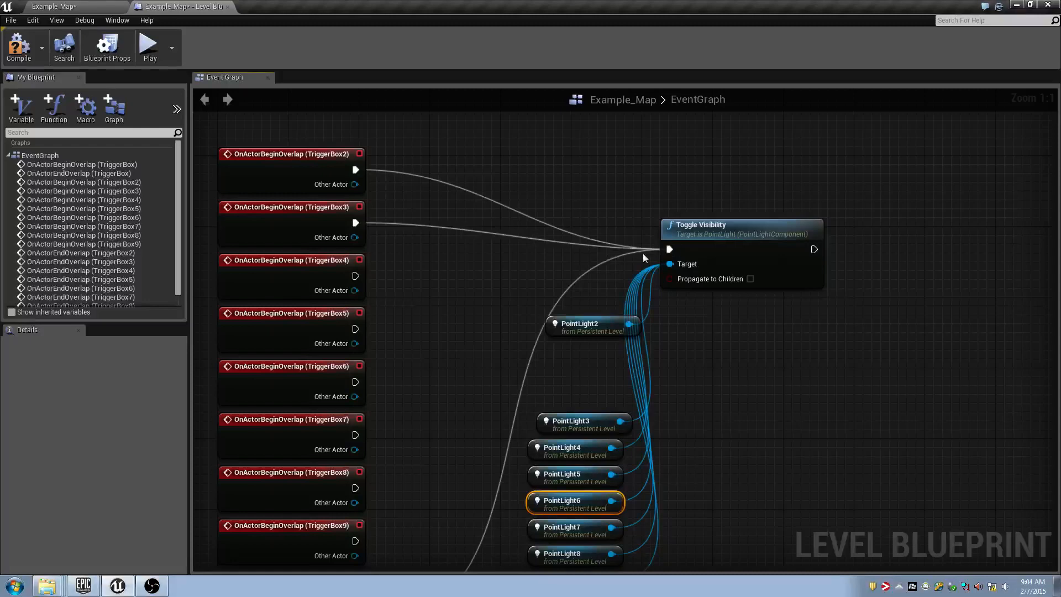
{"action": "left_click_drag", "start_coordinate": [352, 279], "coordinate": [670, 249]}
{"action": "left_click_drag", "start_coordinate": [355, 328], "coordinate": [670, 249]}
{"action": "left_click_drag", "start_coordinate": [355, 382], "coordinate": [669, 249]}
{"action": "right_click_drag", "start_coordinate": [670, 249], "coordinate": [666, 182]}
{"action": "left_click_drag", "start_coordinate": [664, 189], "coordinate": [350, 374]}
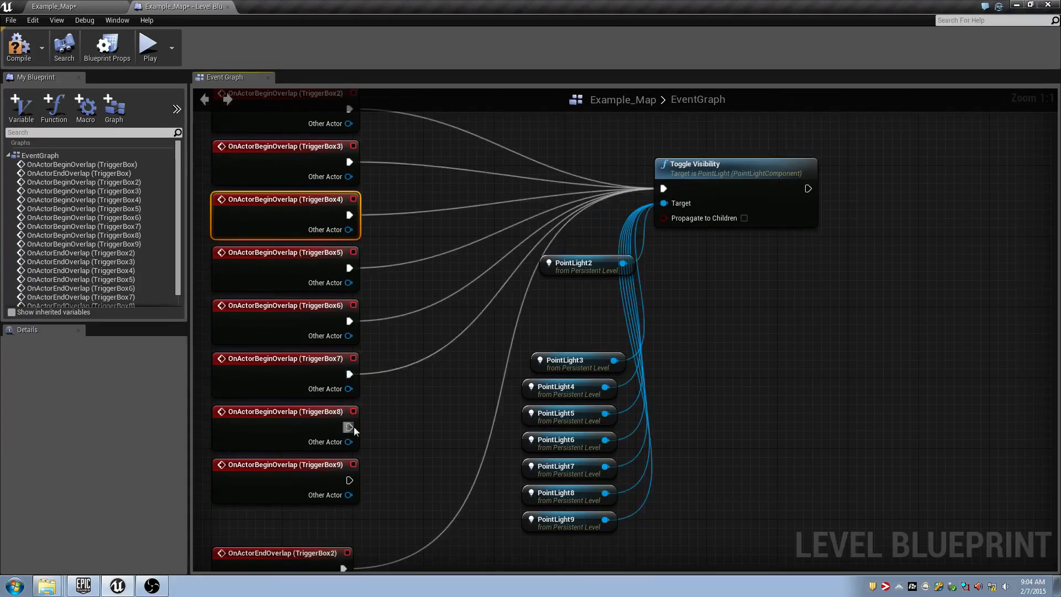
{"action": "left_click_drag", "start_coordinate": [349, 427], "coordinate": [664, 188]}
{"action": "right_click_drag", "start_coordinate": [663, 188], "coordinate": [673, 116]}
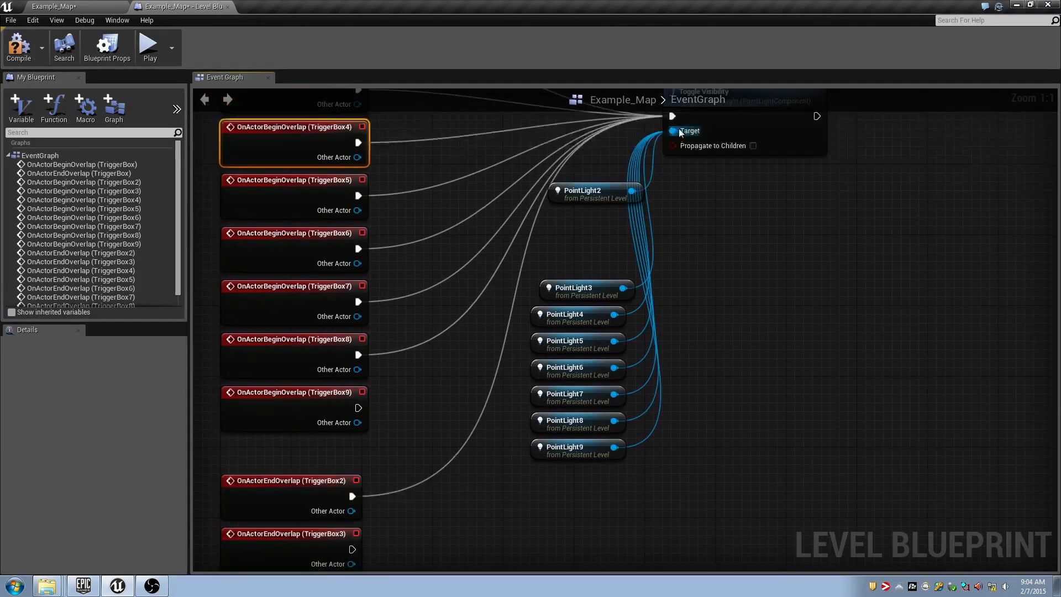
{"action": "left_click_drag", "start_coordinate": [672, 116], "coordinate": [359, 408]}
Connect TriggerBox3's end overlap event to the shared Toggle Visibility node.
{"action": "right_click_drag", "start_coordinate": [352, 533], "coordinate": [348, 437]}
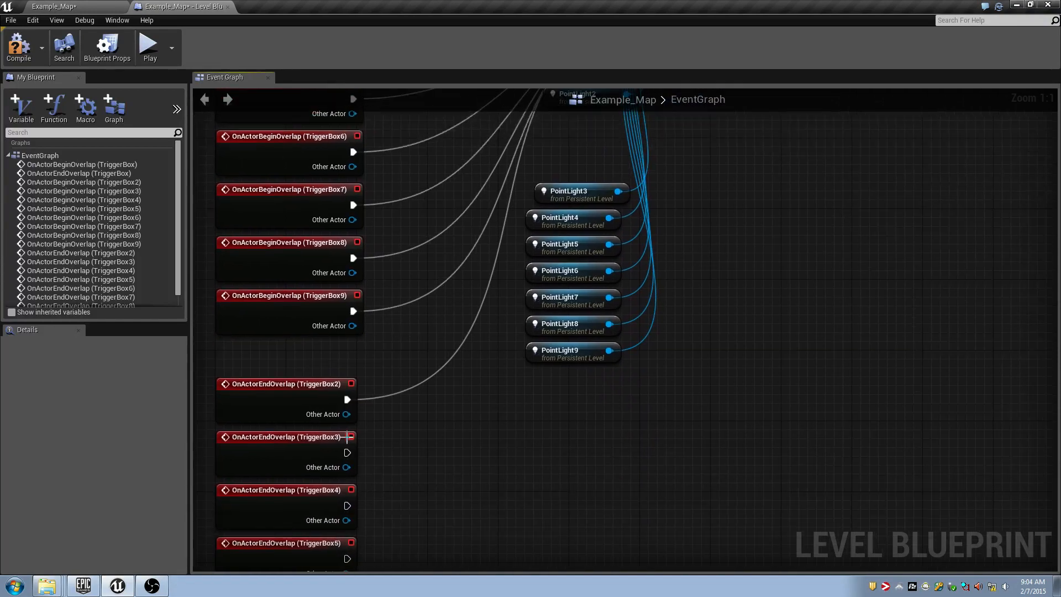
{"action": "left_click_drag", "start_coordinate": [347, 453], "coordinate": [671, 232]}
{"action": "right_click_drag", "start_coordinate": [648, 322], "coordinate": [637, 263]}
Move the Toggle Visibility node and all its point light references down to midway between the begin and end overlap events.
{"action": "scroll", "coordinate": [636, 262], "scroll_direction": "down", "scroll_amount": 4}
{"action": "left_click_drag", "start_coordinate": [596, 185], "coordinate": [686, 364]}
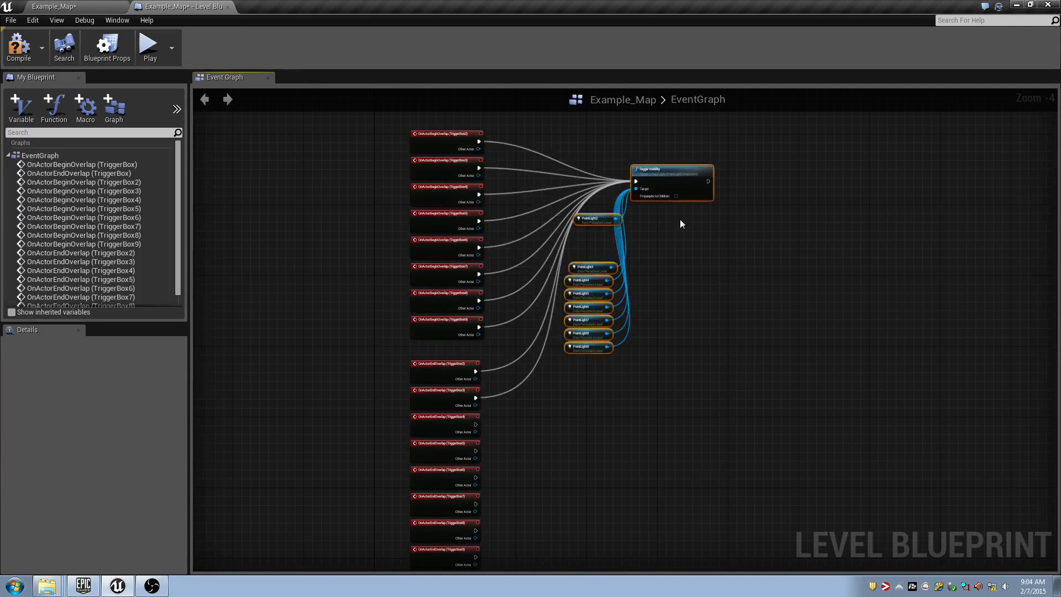
{"action": "left_click_drag", "start_coordinate": [678, 183], "coordinate": [704, 343]}
{"action": "right_click_drag", "start_coordinate": [578, 402], "coordinate": [571, 355]}
{"action": "left_click", "coordinate": [571, 355]}
{"action": "scroll", "coordinate": [595, 354], "scroll_direction": "up", "scroll_amount": 3}
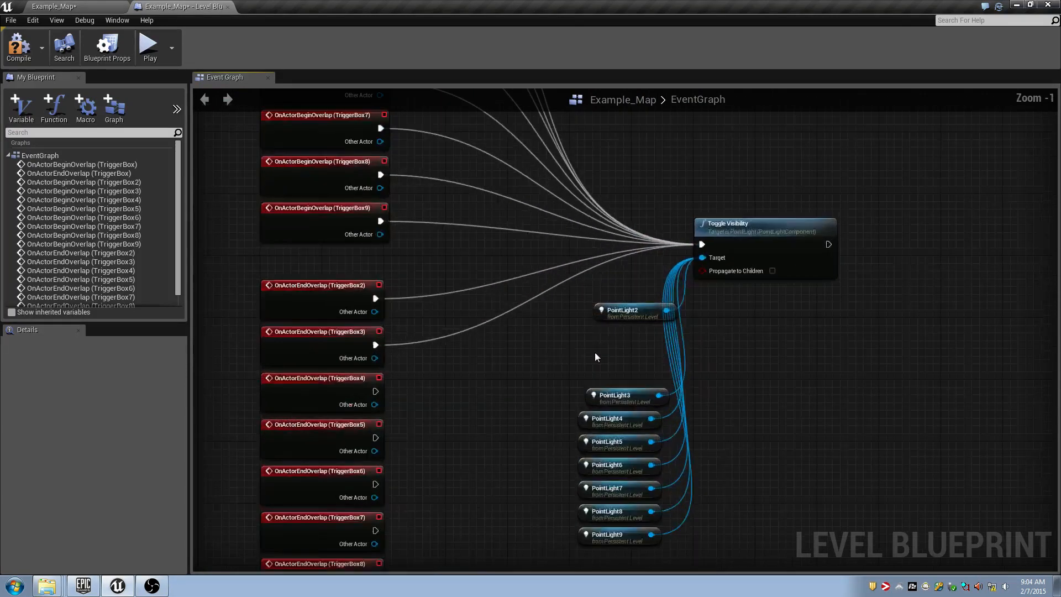
Connect the end overlap events of TriggerBox4 through TriggerBox9 to the Toggle Visibility node's execution input.
{"action": "left_click_drag", "start_coordinate": [376, 391], "coordinate": [378, 440]}
{"action": "left_click_drag", "start_coordinate": [375, 485], "coordinate": [703, 246]}
{"action": "right_click_drag", "start_coordinate": [567, 318], "coordinate": [543, 188]}
{"action": "left_click_drag", "start_coordinate": [350, 400], "coordinate": [679, 155]}
{"action": "right_click_drag", "start_coordinate": [515, 333], "coordinate": [510, 247]}
{"action": "left_click_drag", "start_coordinate": [346, 394], "coordinate": [670, 229]}
{"action": "right_click_drag", "start_coordinate": [548, 300], "coordinate": [554, 162]}
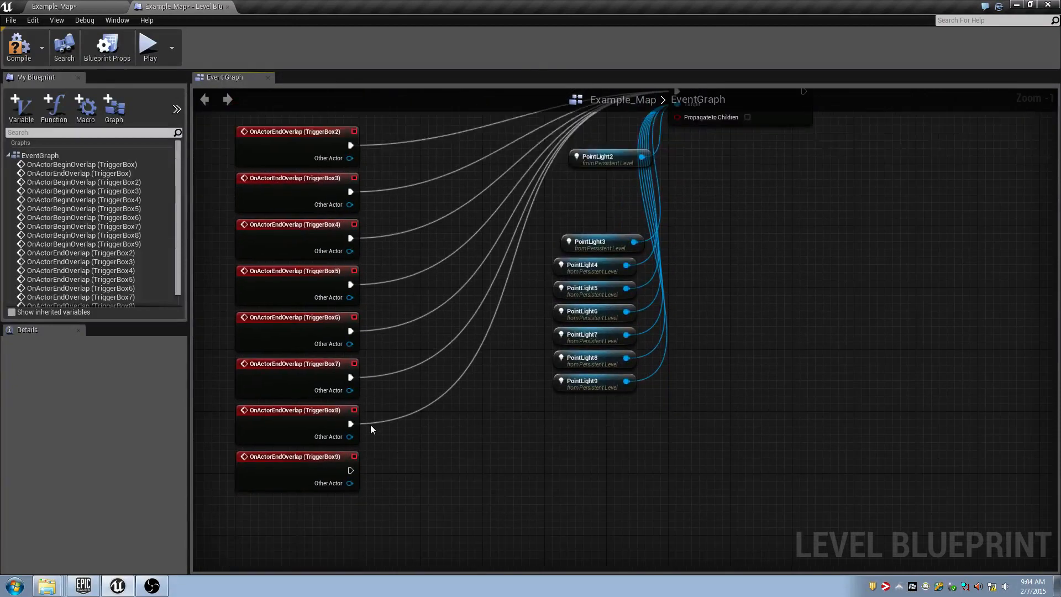
{"action": "left_click_drag", "start_coordinate": [348, 470], "coordinate": [348, 445]}
{"action": "left_click_drag", "start_coordinate": [356, 445], "coordinate": [687, 230]}
Align the PointLight3 and PointLight2 references in one column directly above the PointLight4 node.
{"action": "right_click_drag", "start_coordinate": [724, 326], "coordinate": [586, 365]}
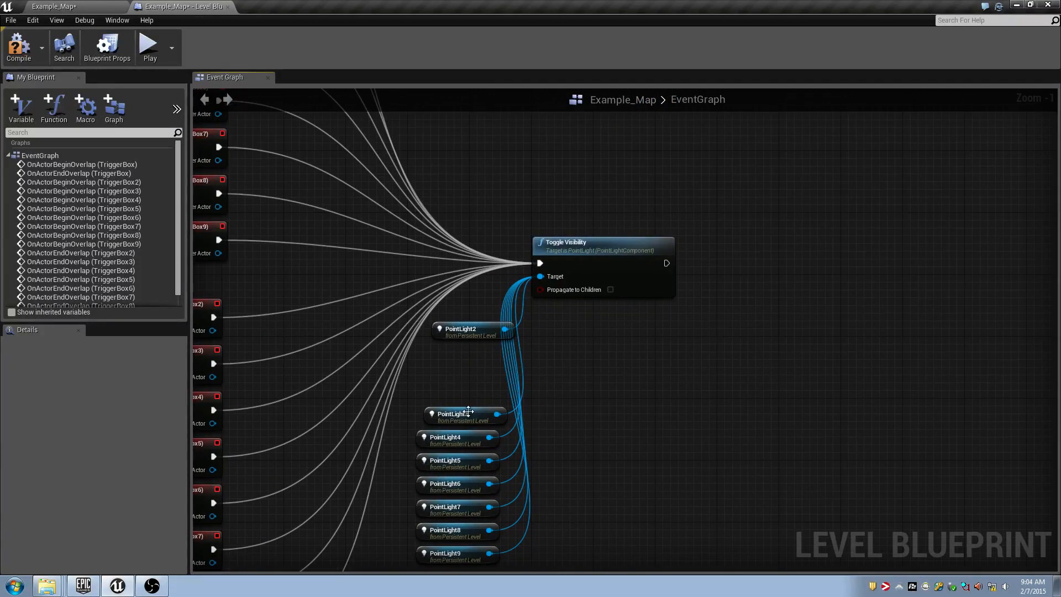
{"action": "left_click_drag", "start_coordinate": [469, 412], "coordinate": [459, 415]}
{"action": "right_click_drag", "start_coordinate": [565, 355], "coordinate": [522, 379]}
{"action": "left_click_drag", "start_coordinate": [429, 357], "coordinate": [414, 416]}
{"action": "scroll", "coordinate": [428, 367], "scroll_direction": "down", "scroll_amount": 4}
{"action": "right_click_drag", "start_coordinate": [440, 346], "coordinate": [519, 326]}
{"action": "scroll", "coordinate": [517, 316], "scroll_direction": "up", "scroll_amount": 3}
{"action": "scroll", "coordinate": [515, 306], "scroll_direction": "down", "scroll_amount": 2}
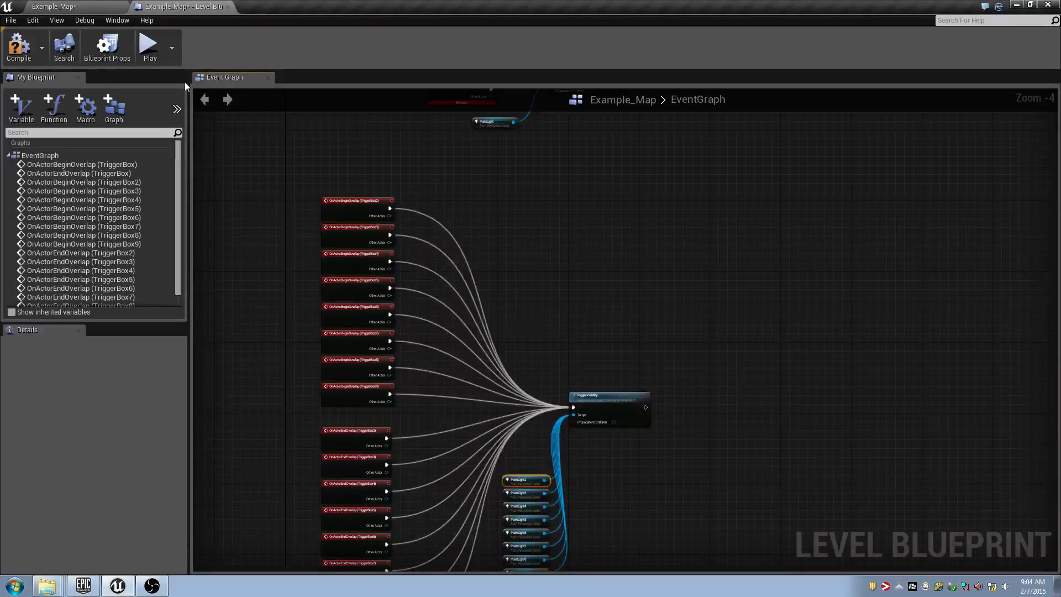
Try duplicating the eight selected trigger boxes to a spot beside the light grid in the level, and undo it.
{"action": "left_click", "coordinate": [85, 5]}
{"action": "scroll", "coordinate": [497, 161], "scroll_direction": "up", "scroll_amount": 3}
{"action": "right_click_drag", "start_coordinate": [497, 161], "coordinate": [473, 172]}
{"action": "left_click_drag", "start_coordinate": [513, 183], "coordinate": [364, 253], "text": "alt"}
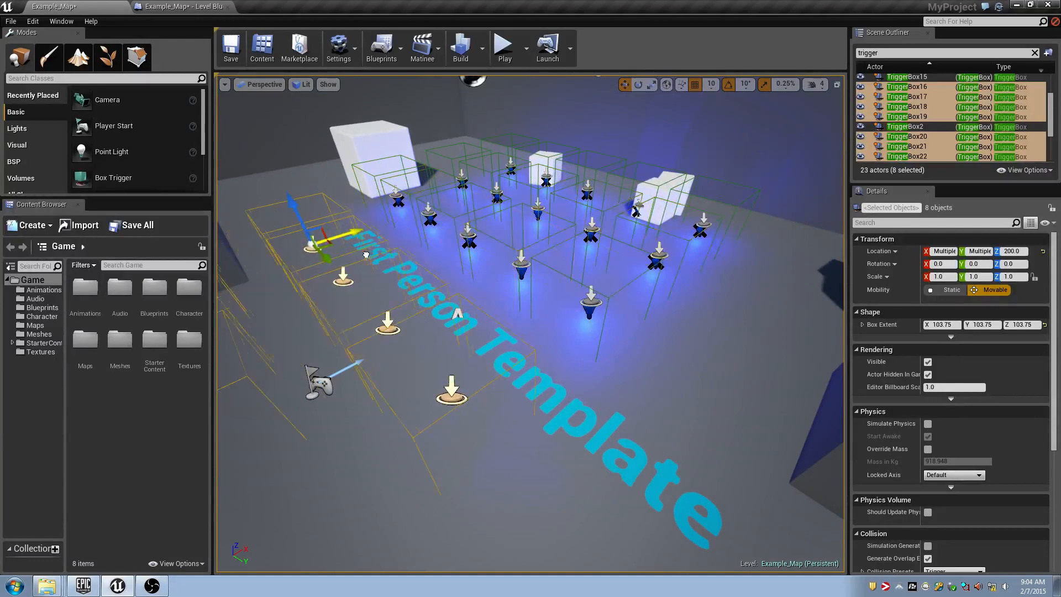
{"action": "right_click_drag", "start_coordinate": [293, 247], "coordinate": [283, 236]}
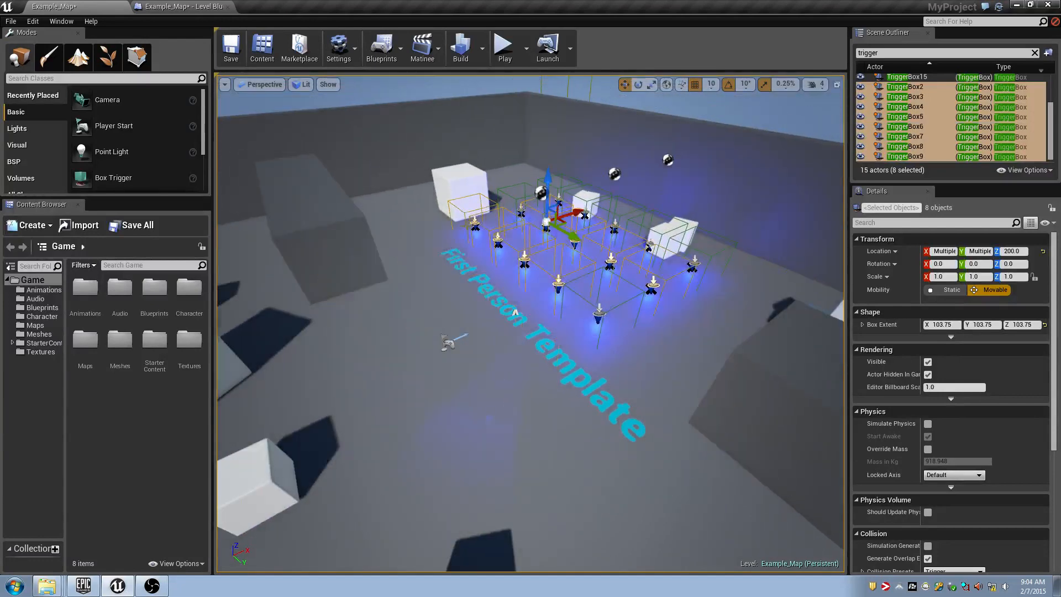
Examine the Level Blueprint's begin and end overlap events and their connections to the shared Toggle Visibility node and point lights.
{"action": "left_click", "coordinate": [199, 6]}
{"action": "scroll", "coordinate": [440, 253], "scroll_direction": "down", "scroll_amount": 6}
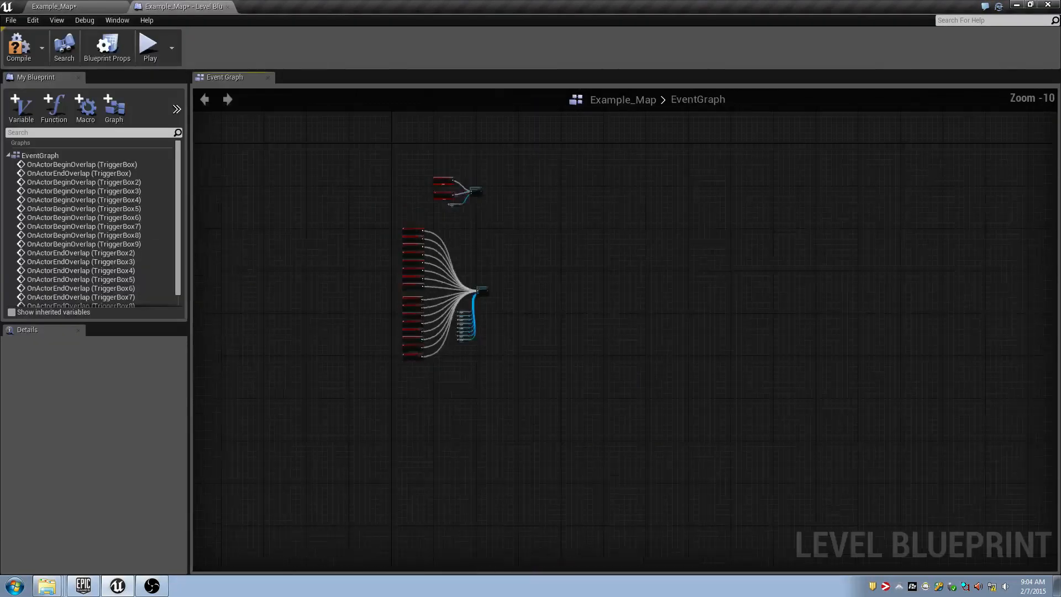
{"action": "scroll", "coordinate": [476, 237], "scroll_direction": "up", "scroll_amount": 8}
{"action": "right_click_drag", "start_coordinate": [476, 236], "coordinate": [525, 265]}
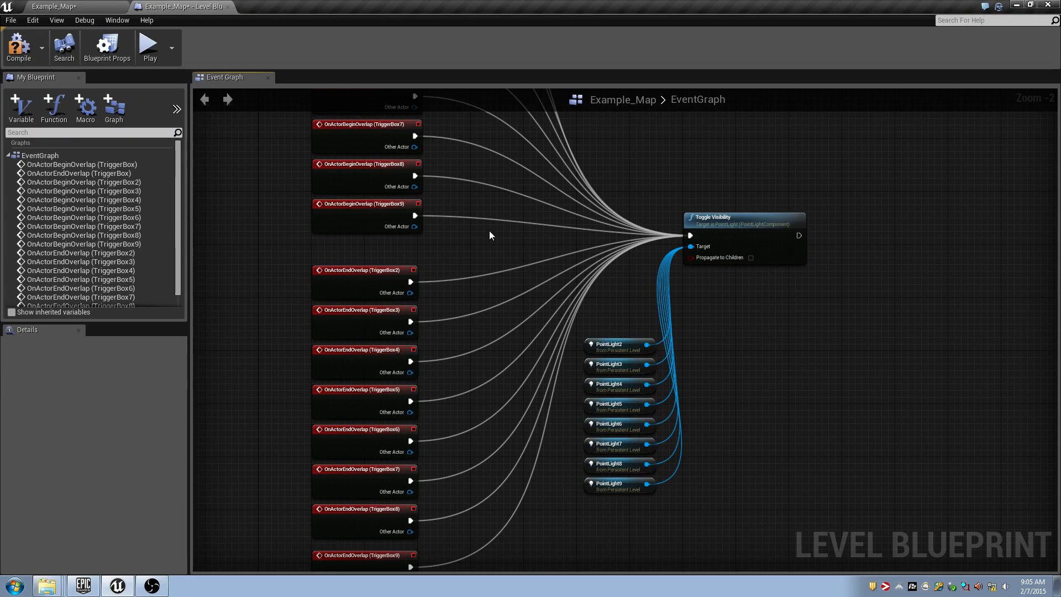
{"action": "scroll", "coordinate": [469, 338], "scroll_direction": "down", "scroll_amount": 1}
{"action": "scroll", "coordinate": [619, 259], "scroll_direction": "down", "scroll_amount": 3}
{"action": "scroll", "coordinate": [623, 253], "scroll_direction": "up", "scroll_amount": 3}
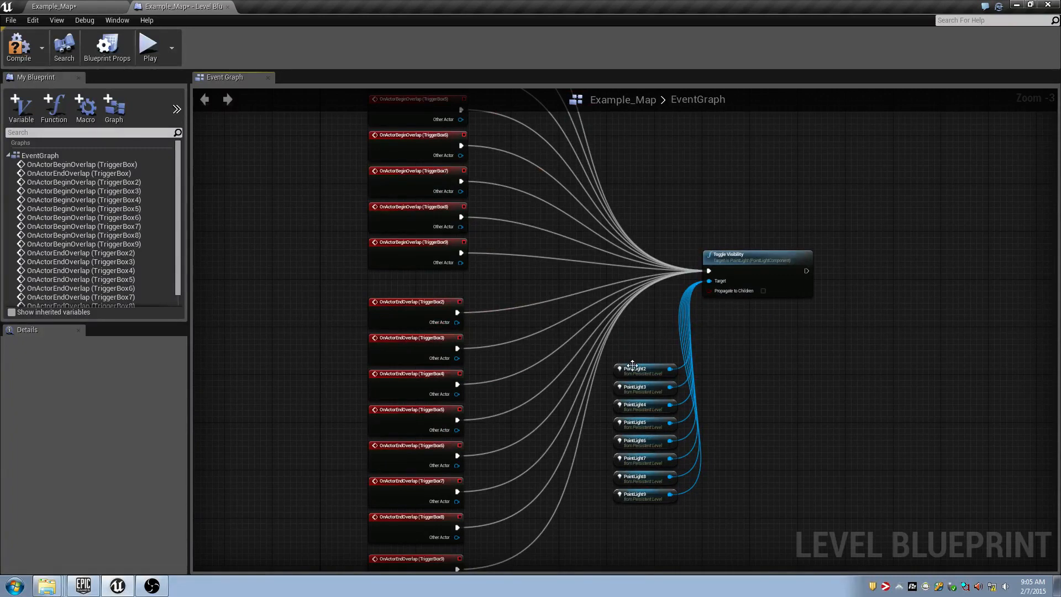
{"action": "scroll", "coordinate": [475, 375], "scroll_direction": "up", "scroll_amount": 3}
{"action": "right_click_drag", "start_coordinate": [475, 376], "coordinate": [524, 333]}
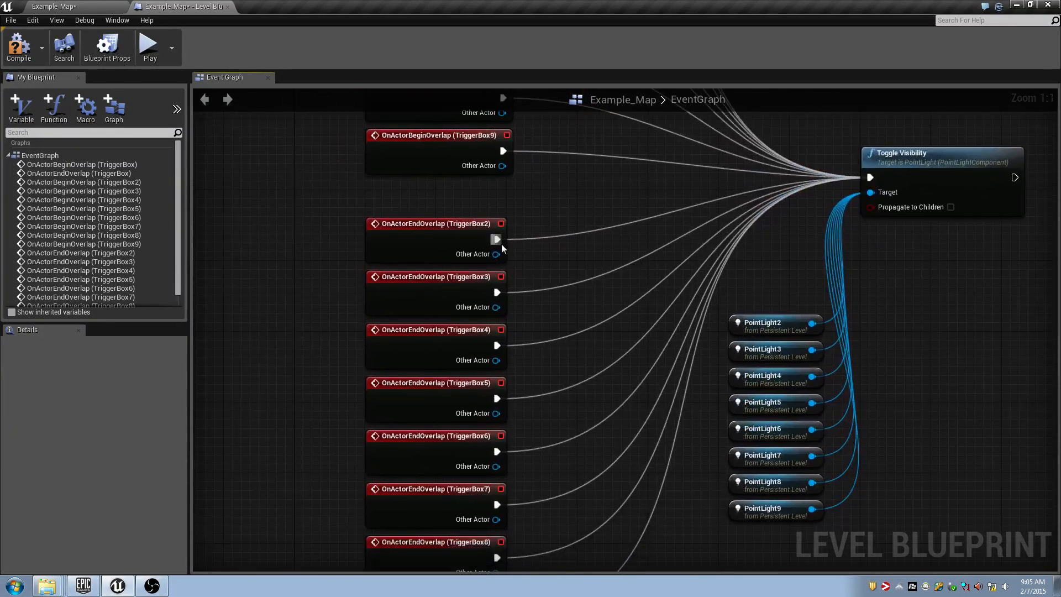
{"action": "left_click_drag", "start_coordinate": [362, 216], "coordinate": [572, 432]}
{"action": "left_click", "coordinate": [572, 426]}
{"action": "right_click_drag", "start_coordinate": [562, 410], "coordinate": [466, 465]}
{"action": "right_click_drag", "start_coordinate": [377, 378], "coordinate": [379, 315]}
{"action": "right_click_drag", "start_coordinate": [426, 409], "coordinate": [432, 303]}
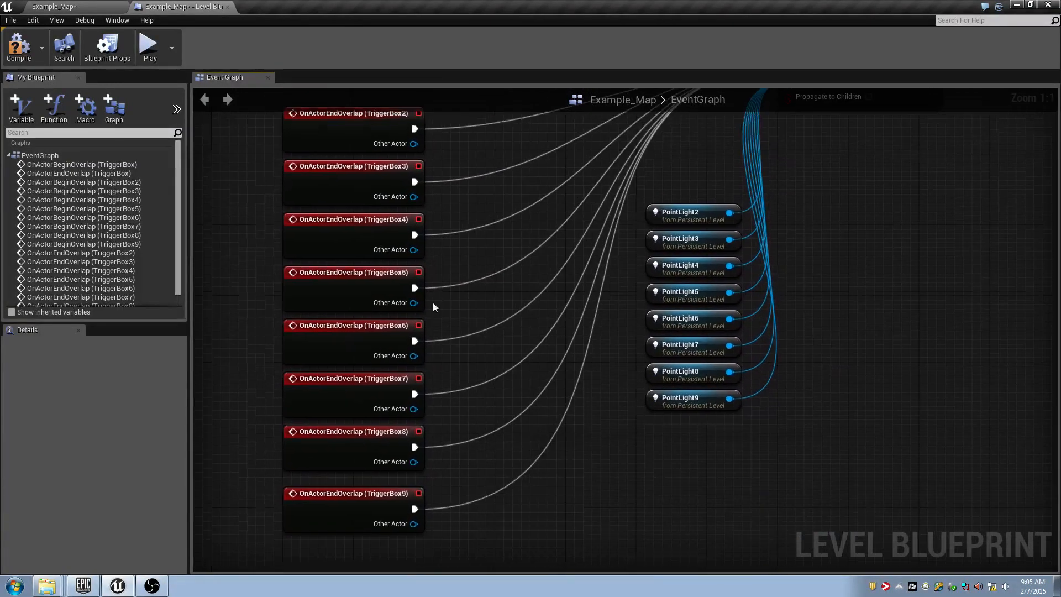
{"action": "right_click_drag", "start_coordinate": [457, 345], "coordinate": [419, 403]}
Reposition the PointLight2 through PointLight9 references and move the Toggle Visibility node farther right of them to spread out the wires.
{"action": "left_click_drag", "start_coordinate": [531, 235], "coordinate": [704, 499]}
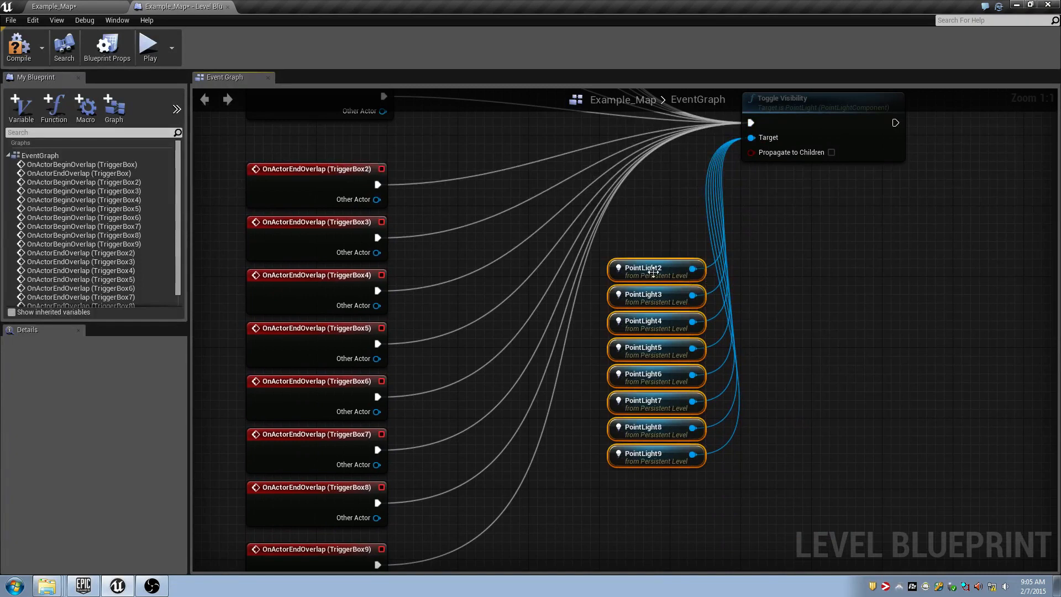
{"action": "left_click_drag", "start_coordinate": [649, 268], "coordinate": [588, 206]}
{"action": "right_click_drag", "start_coordinate": [641, 192], "coordinate": [591, 362]}
{"action": "left_click_drag", "start_coordinate": [590, 412], "coordinate": [501, 267]}
{"action": "right_click_drag", "start_coordinate": [501, 267], "coordinate": [541, 332]}
{"action": "left_click_drag", "start_coordinate": [540, 332], "coordinate": [663, 422]}
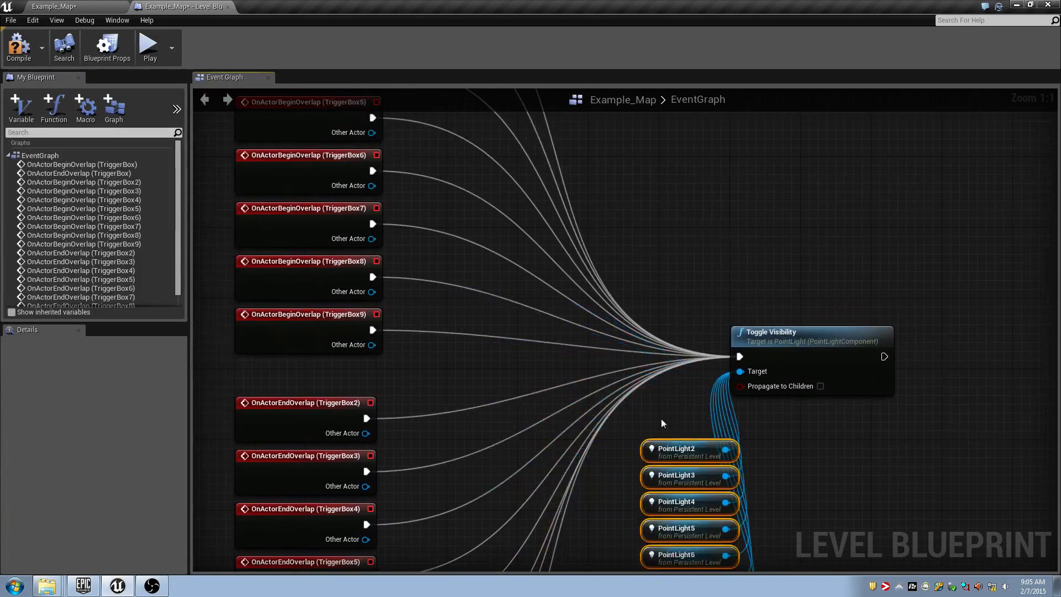
{"action": "right_click_drag", "start_coordinate": [663, 422], "coordinate": [540, 408]}
{"action": "left_click_drag", "start_coordinate": [698, 324], "coordinate": [863, 360]}
Delete the original TriggerBox begin and end overlap events with their PointLight reference and Toggle Visibility node from the Level Blueprint.
{"action": "scroll", "coordinate": [675, 348], "scroll_direction": "down", "scroll_amount": 5}
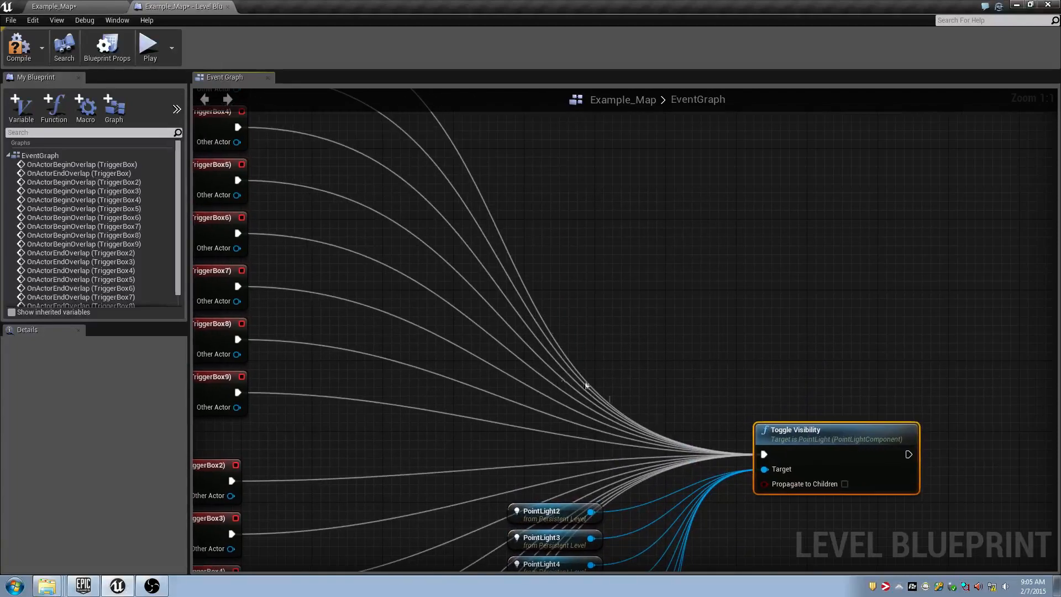
{"action": "right_click_drag", "start_coordinate": [588, 276], "coordinate": [576, 399]}
{"action": "left_click_drag", "start_coordinate": [467, 230], "coordinate": [637, 384]}
{"action": "right_click_drag", "start_coordinate": [637, 384], "coordinate": [613, 287]}
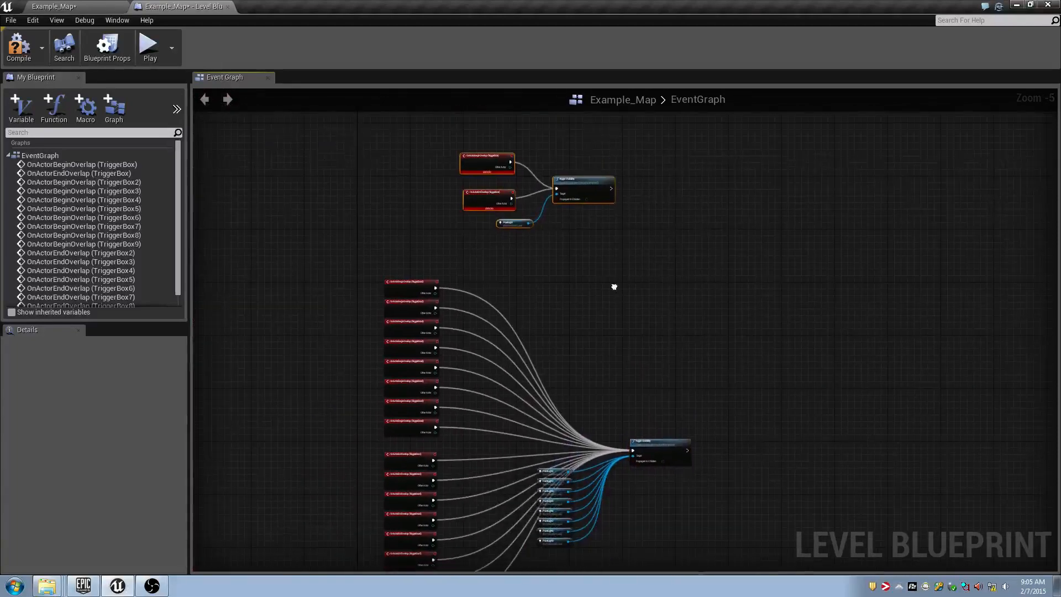
{"action": "key", "text": "Delete"}
Examine the remaining overlap events wired to the shared Toggle Visibility node and compare them with the light grid in the level.
{"action": "right_click_drag", "start_coordinate": [605, 385], "coordinate": [686, 271]}
{"action": "scroll", "coordinate": [549, 329], "scroll_direction": "up", "scroll_amount": 5}
{"action": "right_click_drag", "start_coordinate": [475, 293], "coordinate": [536, 412]}
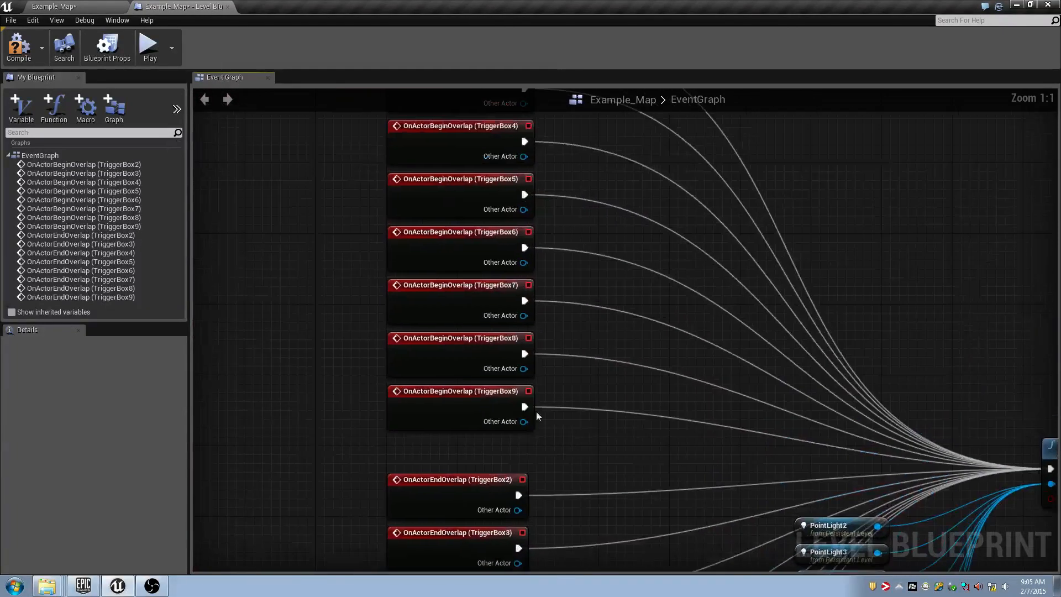
{"action": "scroll", "coordinate": [548, 354], "scroll_direction": "down", "scroll_amount": 5}
{"action": "scroll", "coordinate": [429, 381], "scroll_direction": "up", "scroll_amount": 3}
{"action": "scroll", "coordinate": [384, 339], "scroll_direction": "down", "scroll_amount": 5}
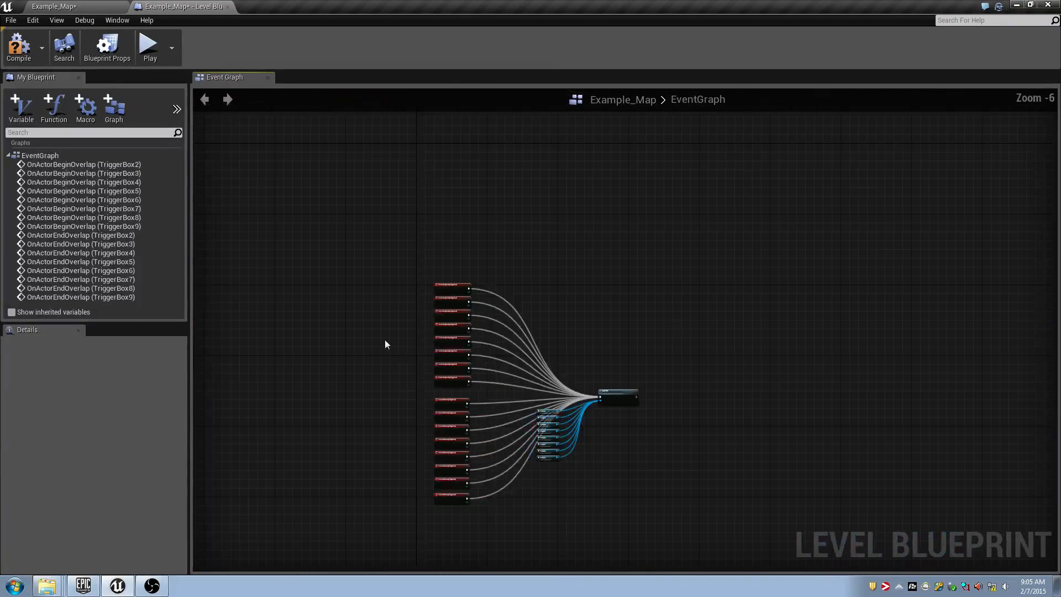
{"action": "scroll", "coordinate": [442, 372], "scroll_direction": "up", "scroll_amount": 5}
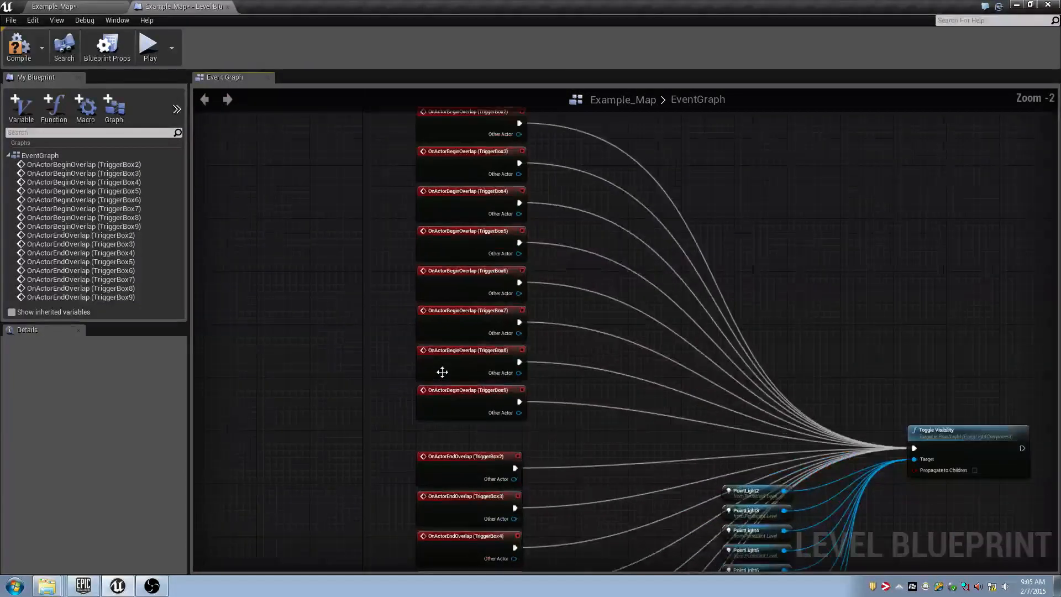
{"action": "left_click", "coordinate": [65, 6]}
{"action": "right_click_drag", "start_coordinate": [575, 320], "coordinate": [562, 325]}
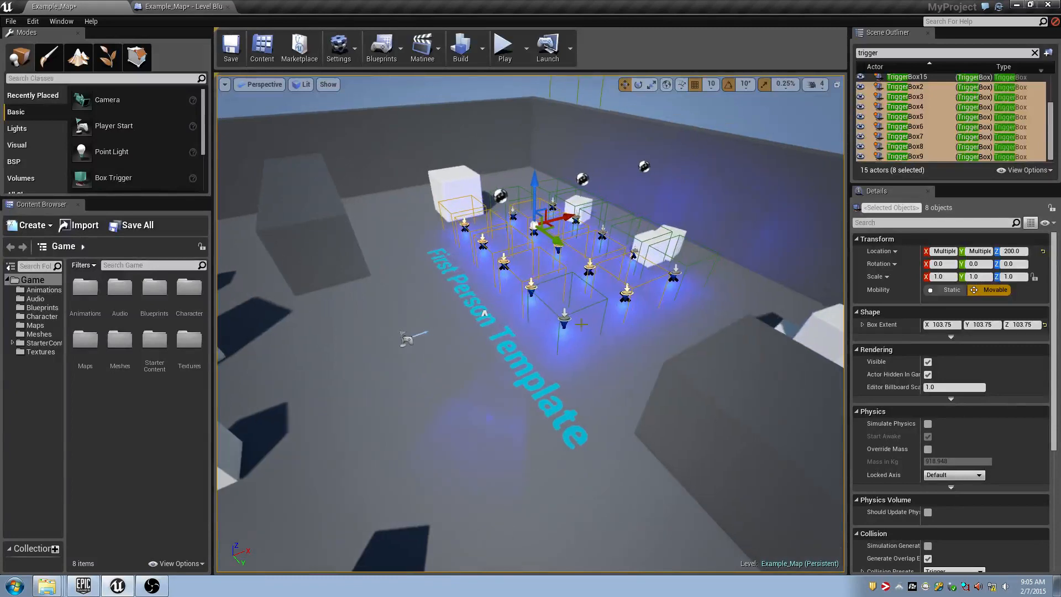
{"action": "left_click", "coordinate": [562, 324]}
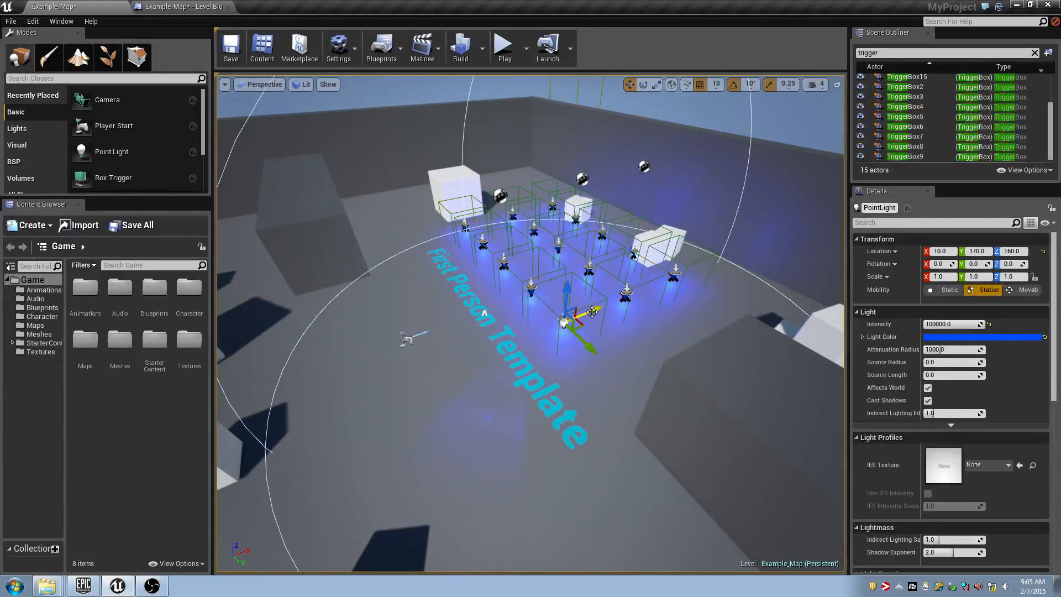
{"action": "left_click", "coordinate": [163, 5]}
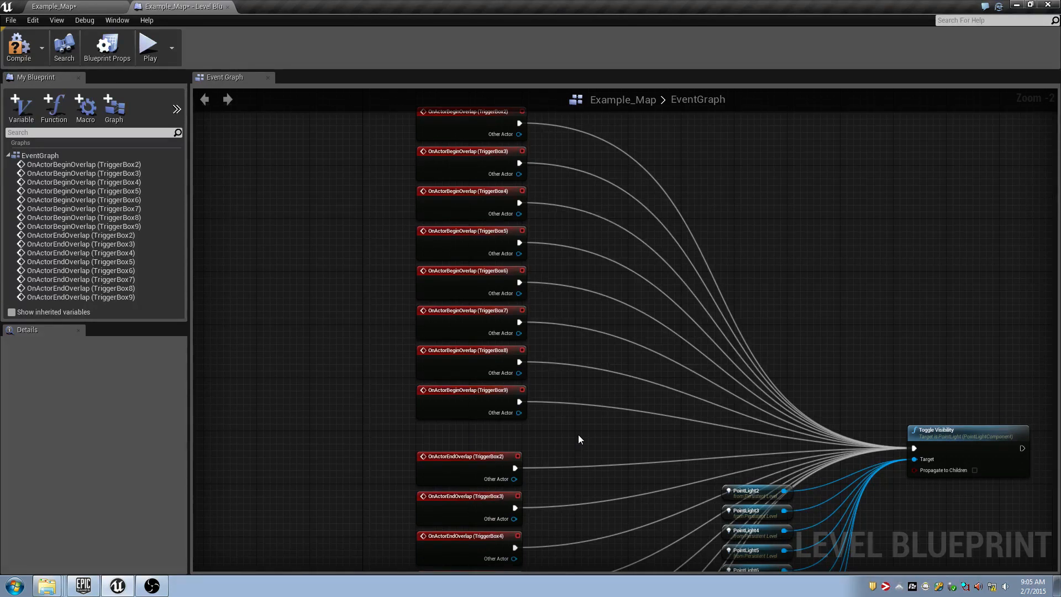
Delete all remaining overlap events, point light references and the Toggle Visibility node from the Level Blueprint's event graph.
{"action": "scroll", "coordinate": [389, 156], "scroll_direction": "down", "scroll_amount": 5}
{"action": "left_click_drag", "start_coordinate": [369, 135], "coordinate": [664, 409]}
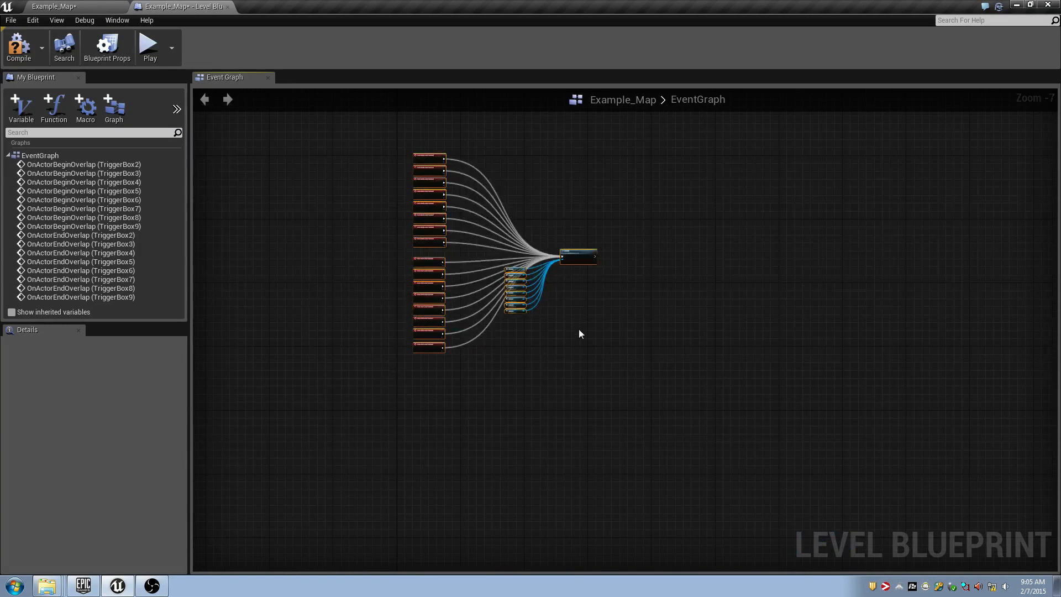
{"action": "key", "text": "Delete"}
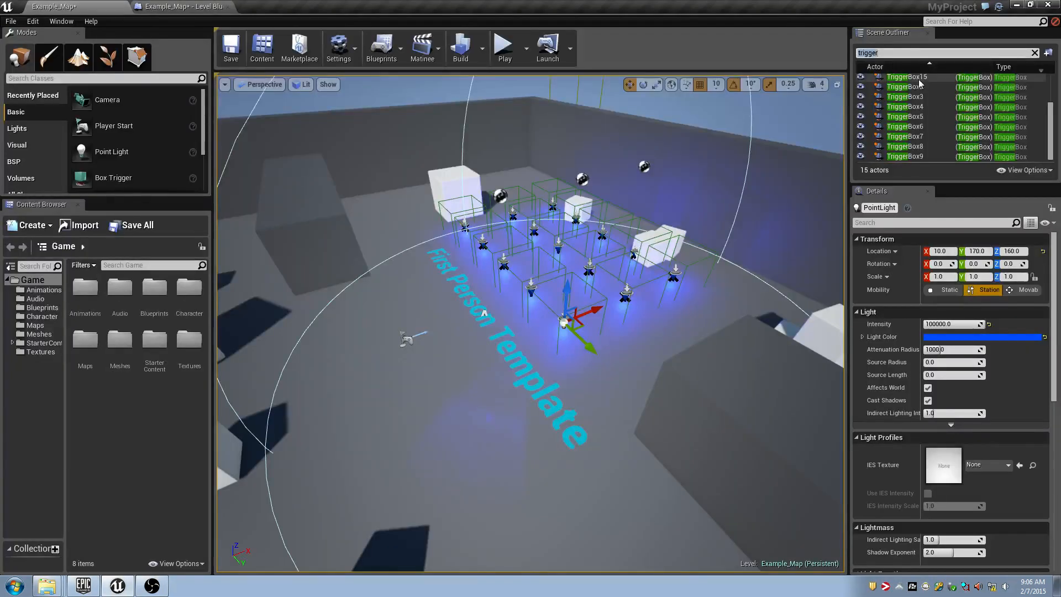
Filter the level's actors by "triggerbox" and delete every trigger box.
{"action": "key", "text": "BackSpace"}
{"action": "key", "text": "BackSpace"}
{"action": "key", "text": "BackSpace"}
{"action": "key", "text": "BackSpace"}
{"action": "type", "text": "ggerbox"}
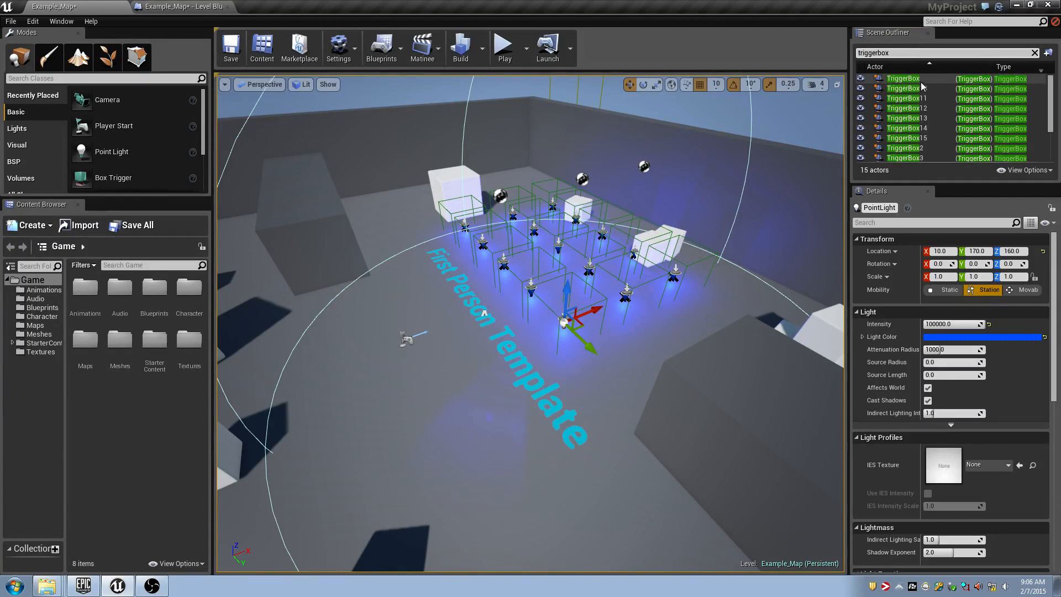
{"action": "left_click", "coordinate": [918, 78]}
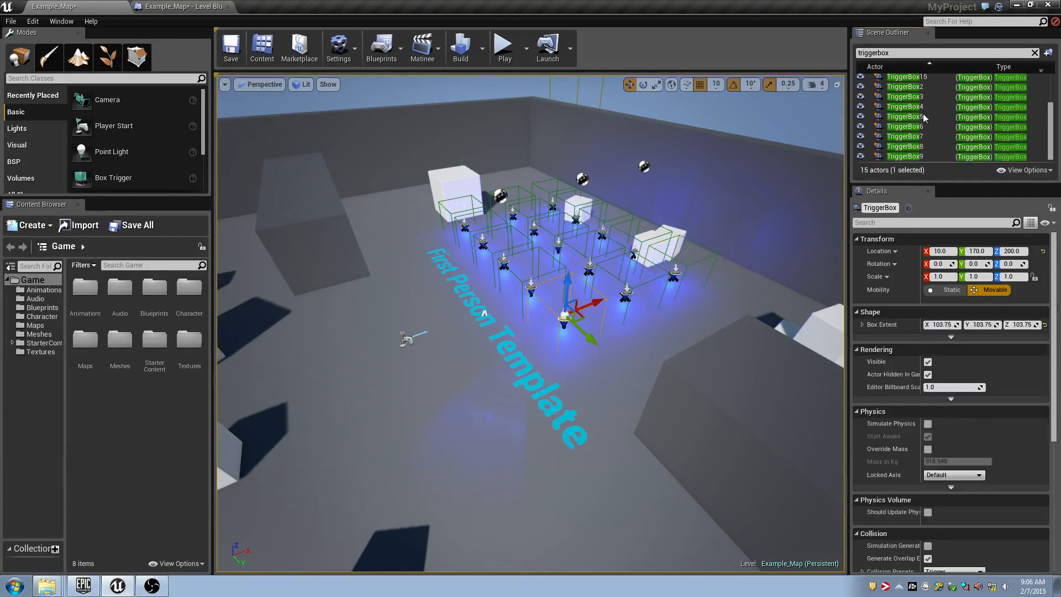
{"action": "left_click", "coordinate": [918, 156], "text": "shift"}
{"action": "key", "text": "Delete"}
Filter the level's actors by "light", delete all the PointLight actors, and save the level.
{"action": "left_click", "coordinate": [910, 52]}
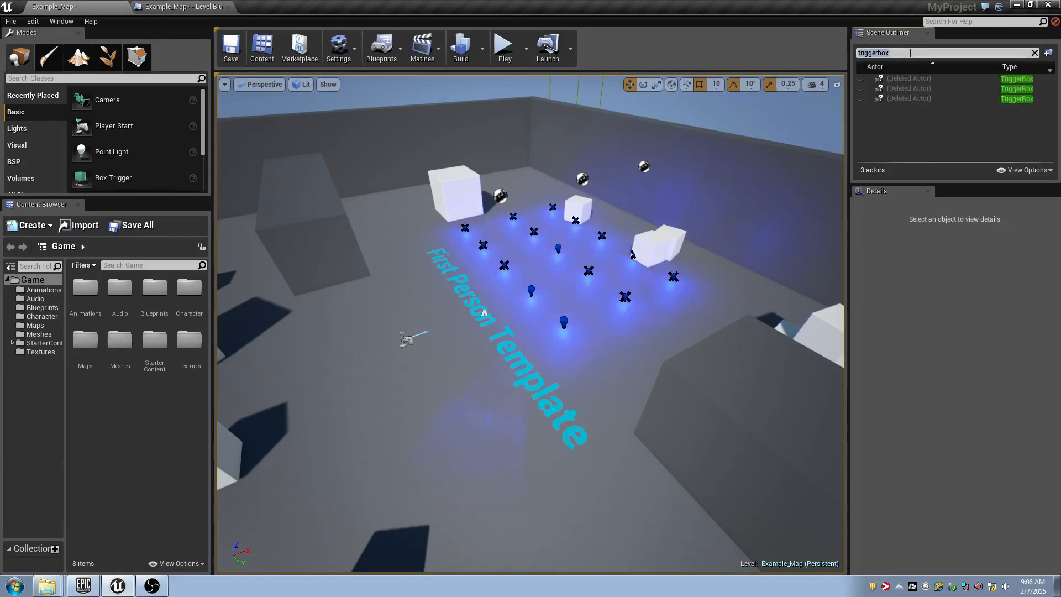
{"action": "type", "text": "light"}
{"action": "scroll", "coordinate": [909, 84], "scroll_direction": "down", "scroll_amount": 2}
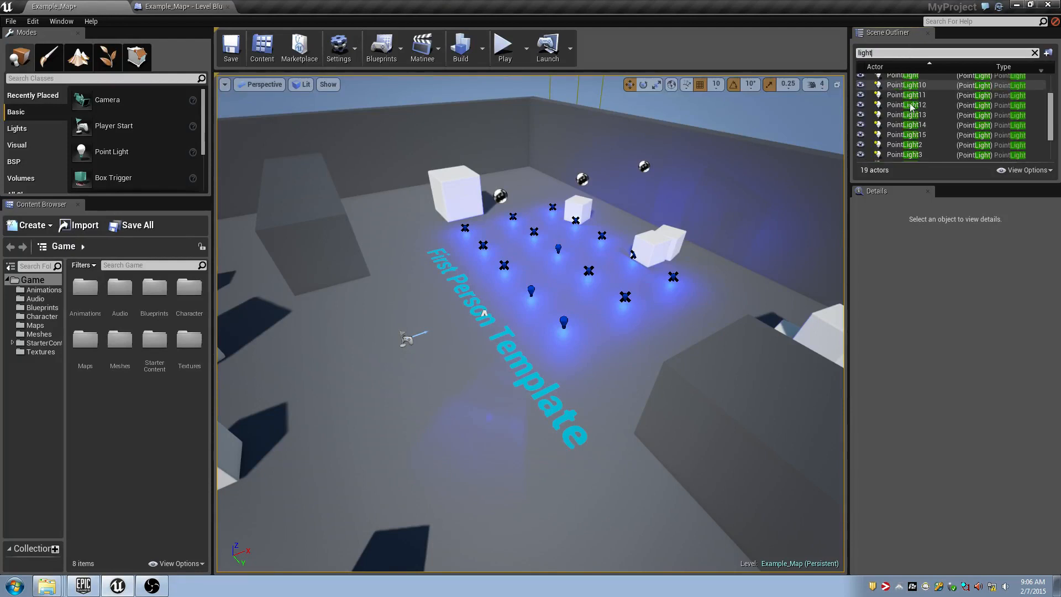
{"action": "scroll", "coordinate": [909, 89], "scroll_direction": "down", "scroll_amount": 1}
{"action": "left_click", "coordinate": [914, 98]}
{"action": "scroll", "coordinate": [924, 119], "scroll_direction": "down", "scroll_amount": 2}
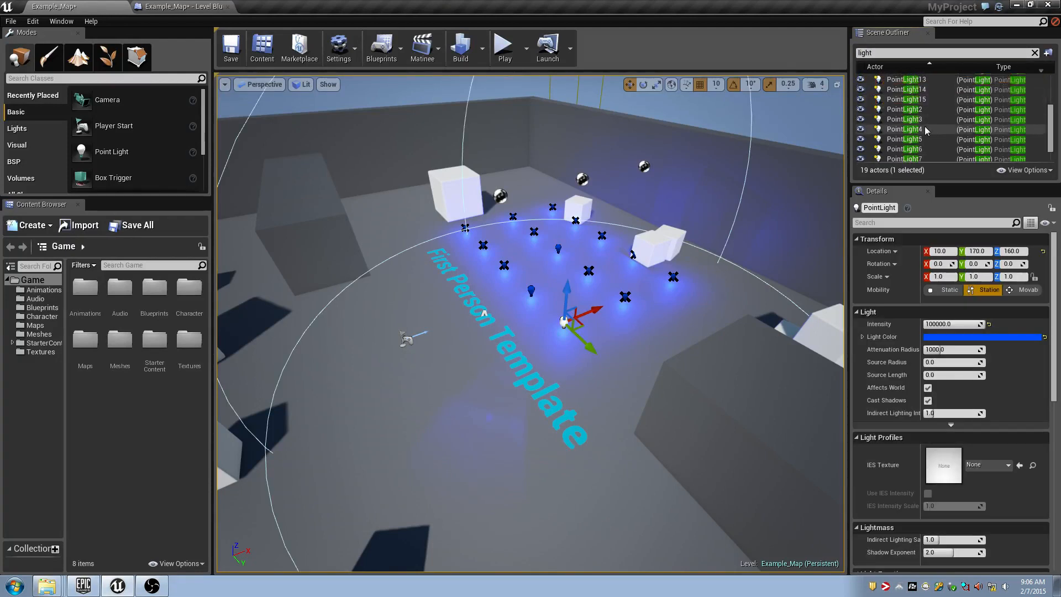
{"action": "left_click", "coordinate": [913, 147], "text": "shift"}
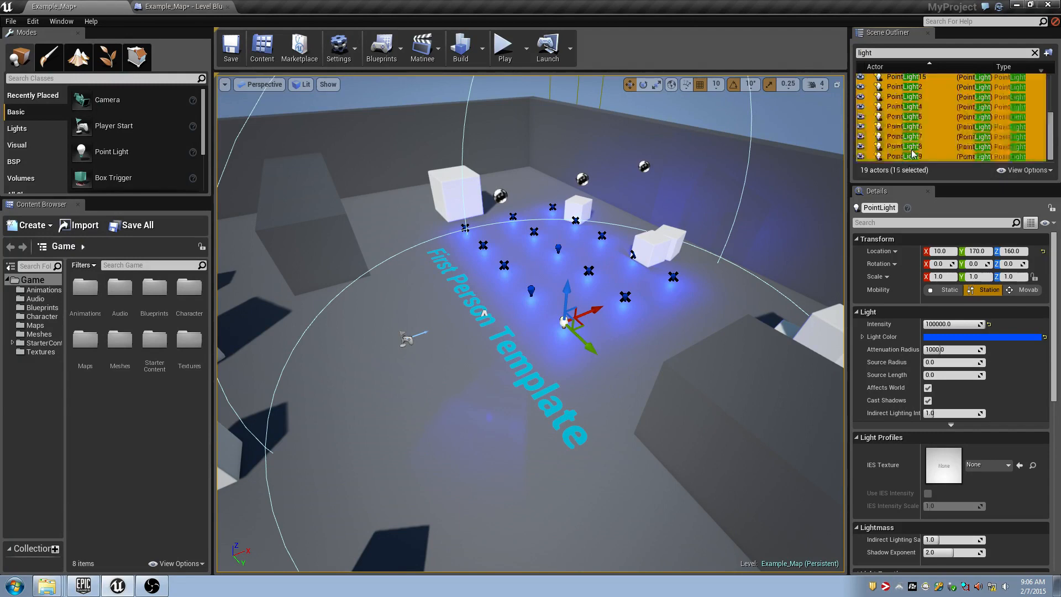
{"action": "key", "text": "Delete"}
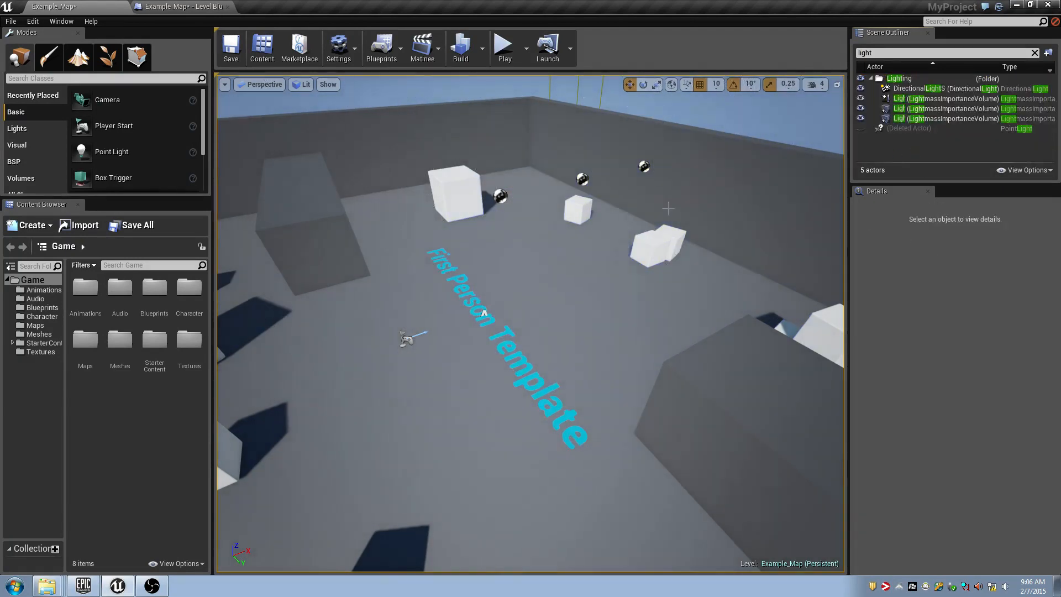
{"action": "key", "text": "ctrl+s"}
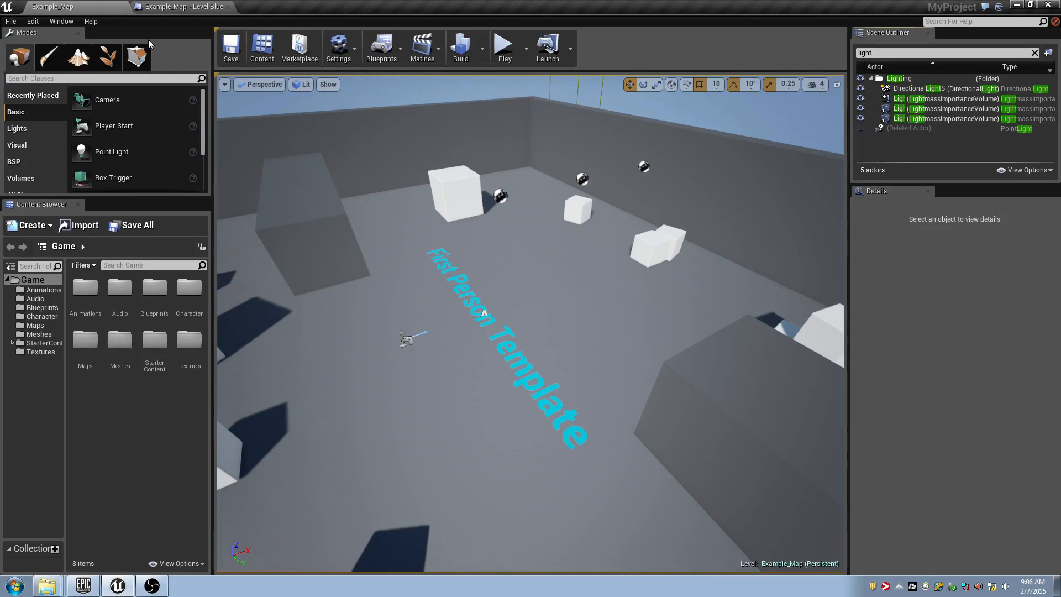
Open the project's Blueprints folder.
{"action": "left_click", "coordinate": [166, 299]}
{"action": "double_click", "coordinate": [165, 299]}
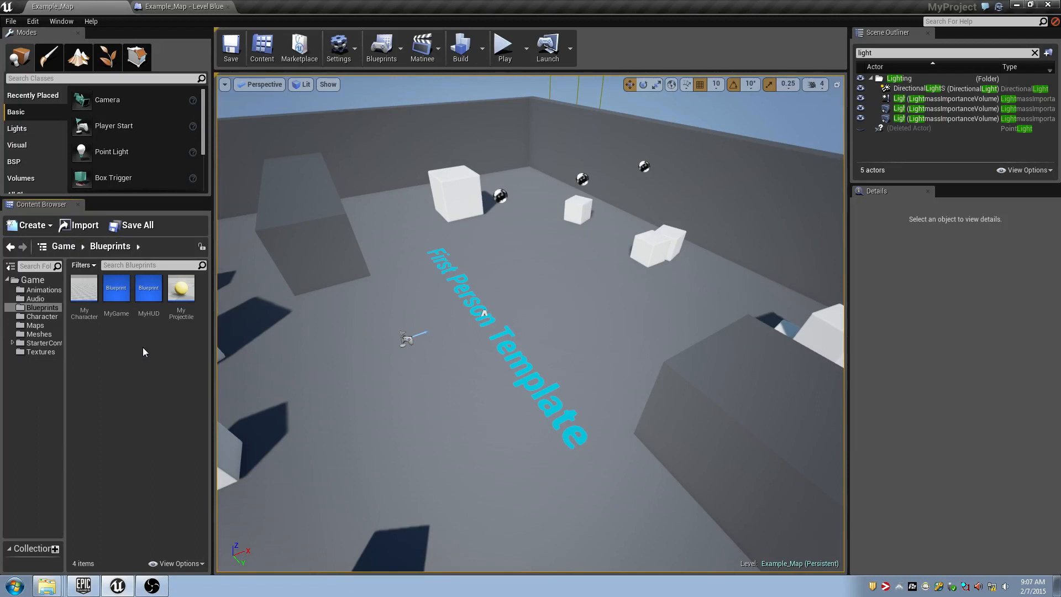
Examine the parent classes offered for a new class Blueprint and close the selection without choosing one.
{"action": "left_click", "coordinate": [397, 58]}
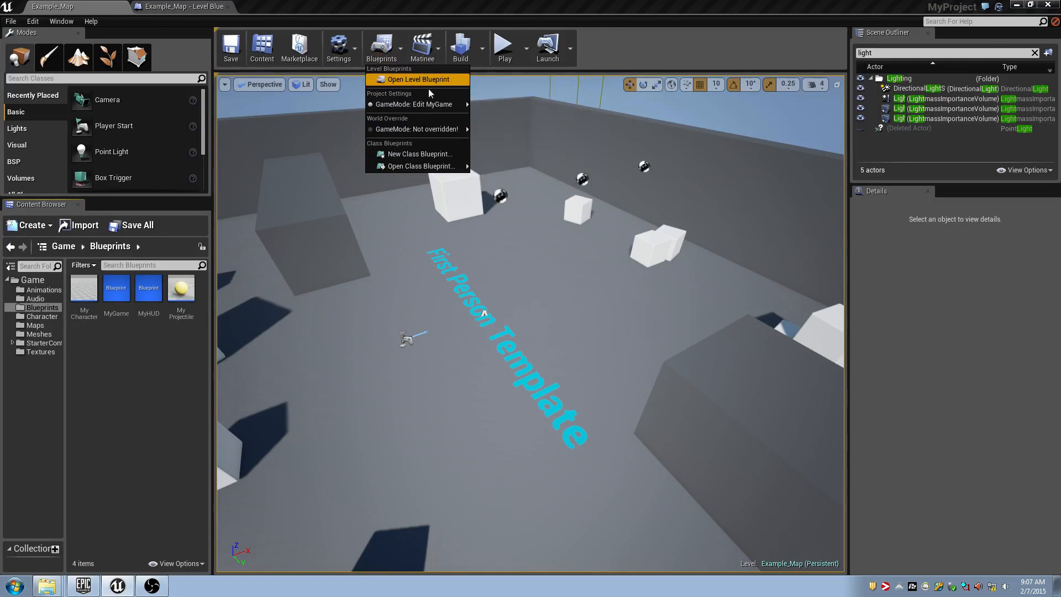
{"action": "left_click", "coordinate": [438, 153]}
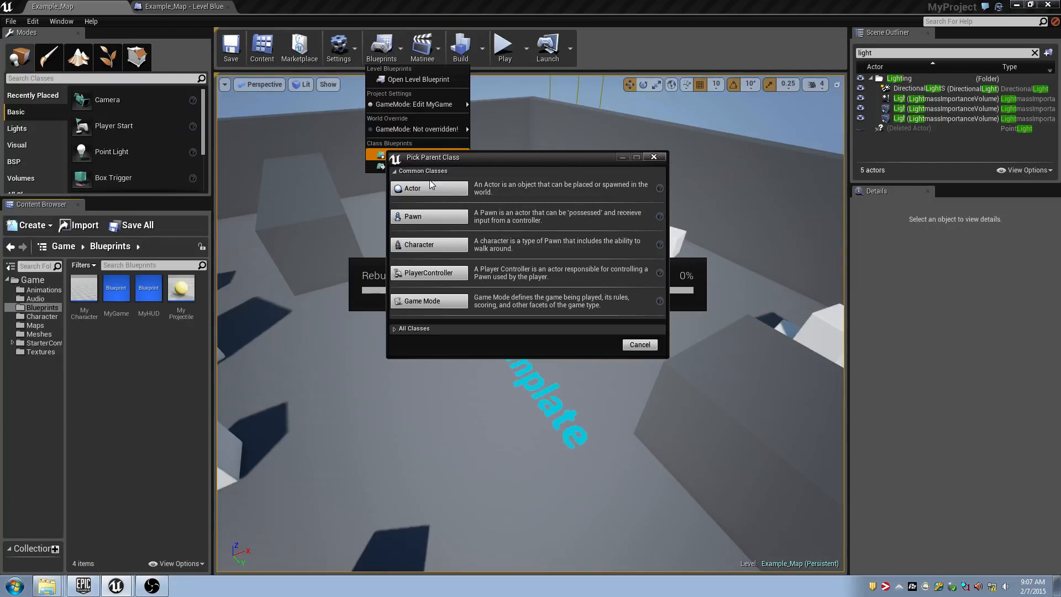
{"action": "left_click", "coordinate": [640, 344]}
{"action": "left_click", "coordinate": [718, 391]}
{"action": "left_click", "coordinate": [406, 339]}
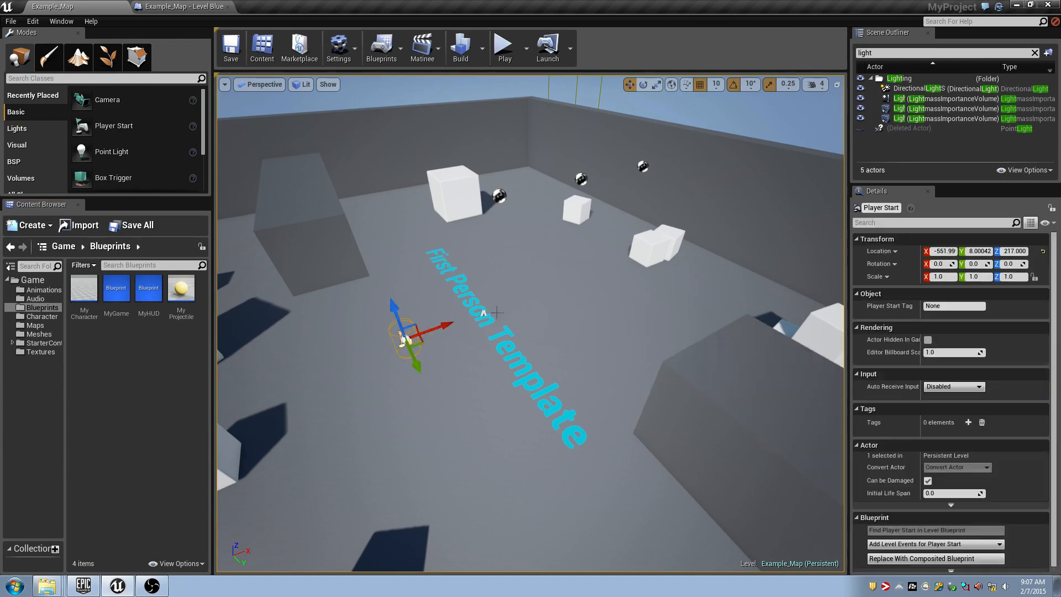
{"action": "right_click_drag", "start_coordinate": [511, 310], "coordinate": [484, 314]}
{"action": "right_click_drag", "start_coordinate": [623, 292], "coordinate": [652, 293]}
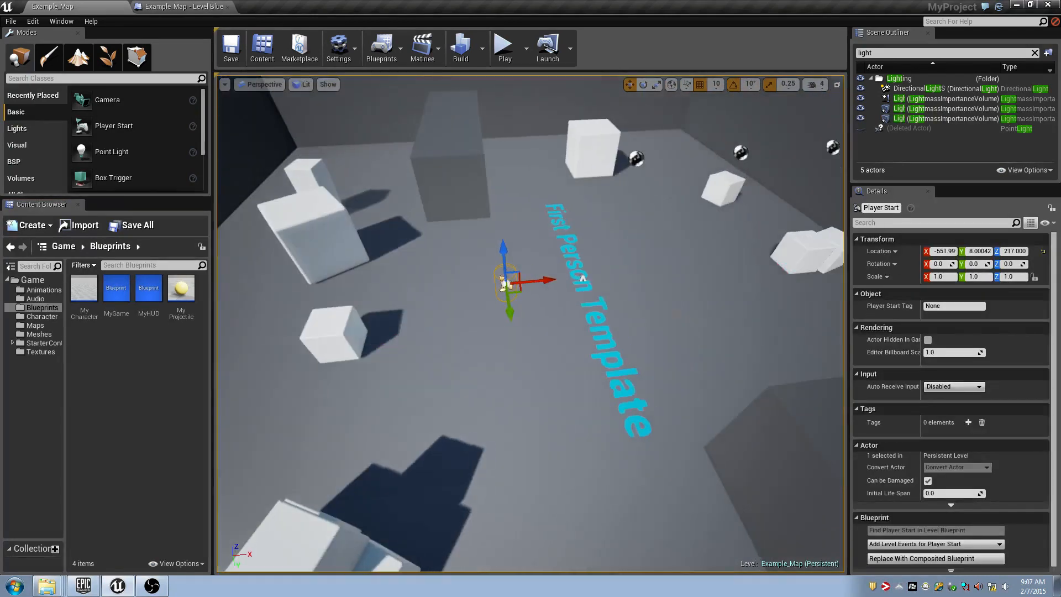
{"action": "left_click", "coordinate": [614, 347]}
{"action": "right_click_drag", "start_coordinate": [613, 346], "coordinate": [647, 328]}
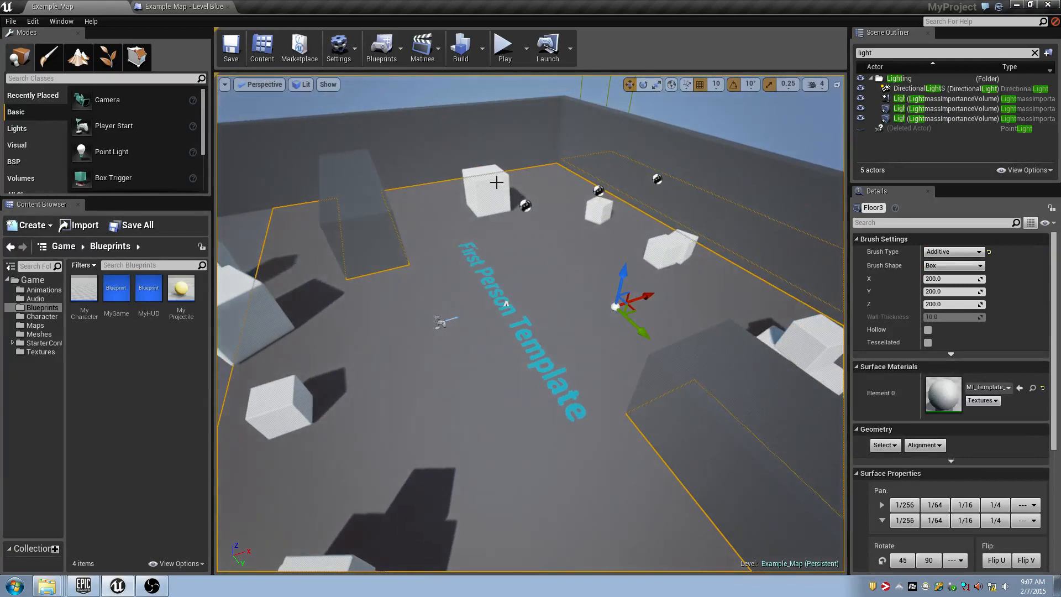
{"action": "left_click", "coordinate": [495, 182]}
{"action": "left_click", "coordinate": [380, 223]}
{"action": "left_click", "coordinate": [425, 255]}
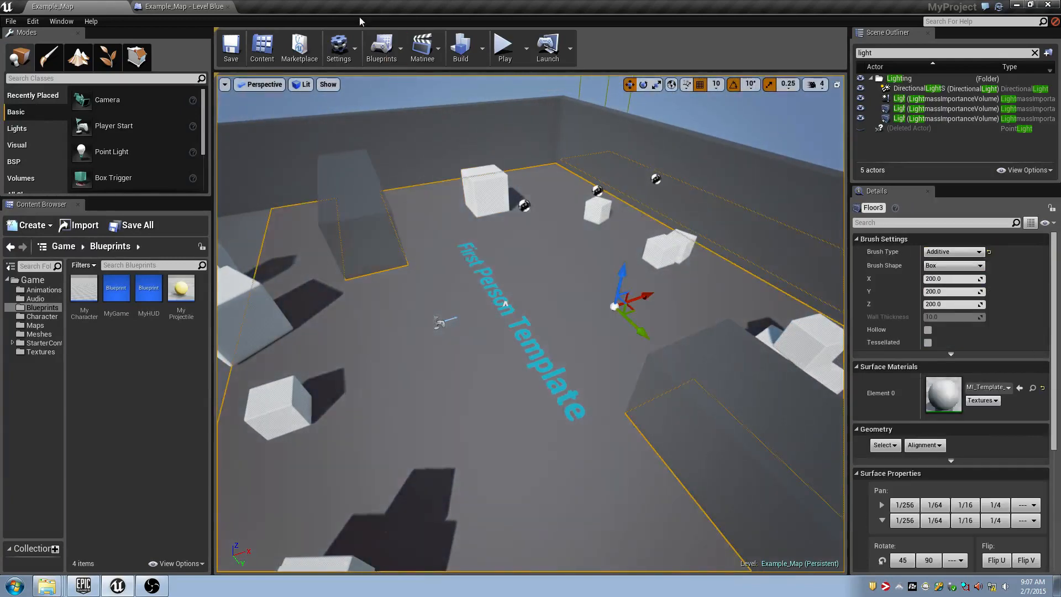
{"action": "left_click", "coordinate": [385, 44]}
{"action": "left_click", "coordinate": [412, 155]}
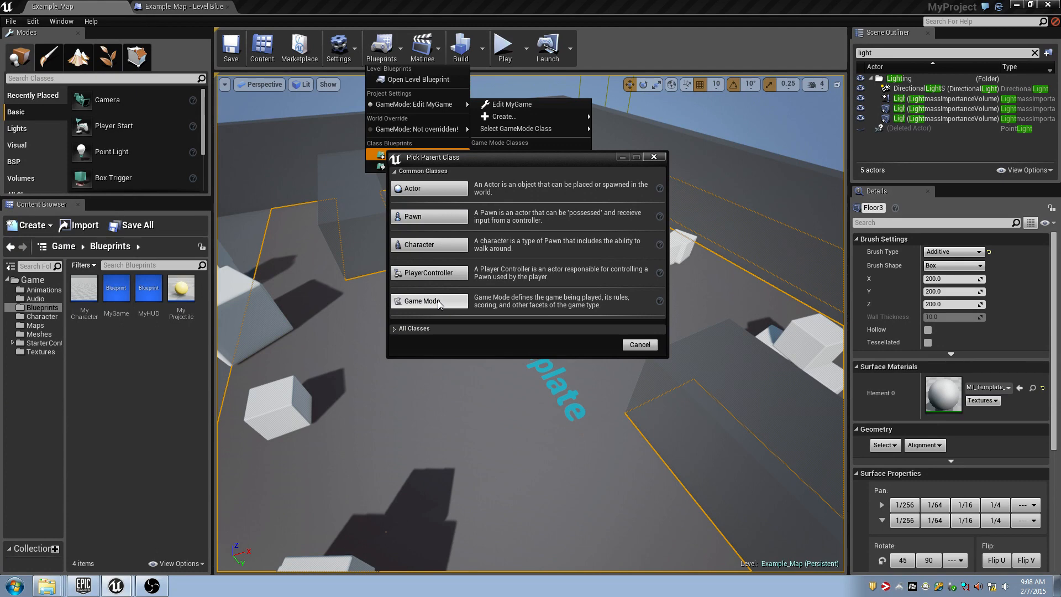
{"action": "left_click", "coordinate": [429, 189]}
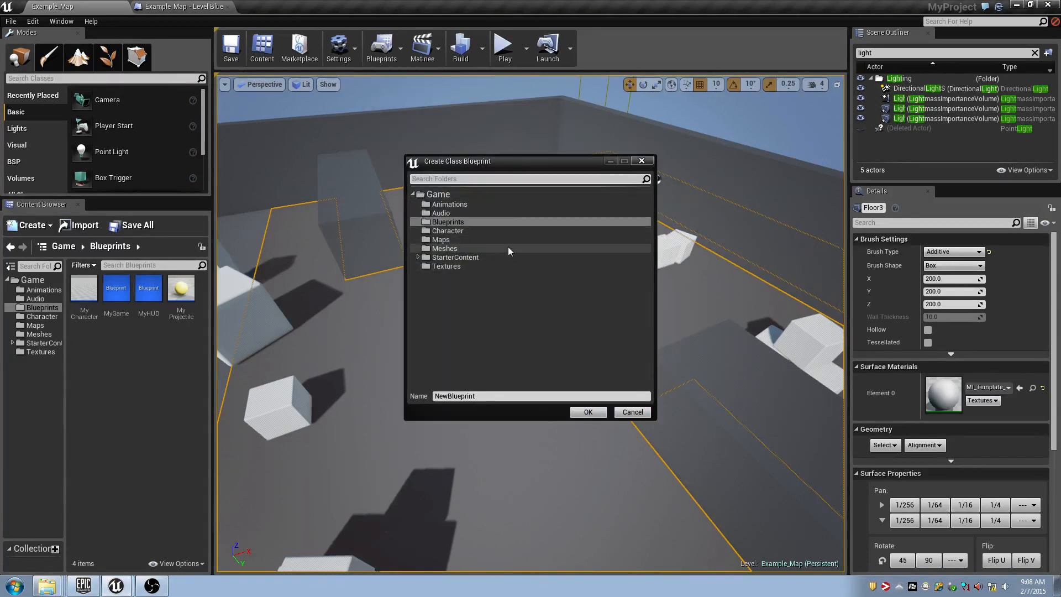
{"action": "double_click", "coordinate": [490, 396]}
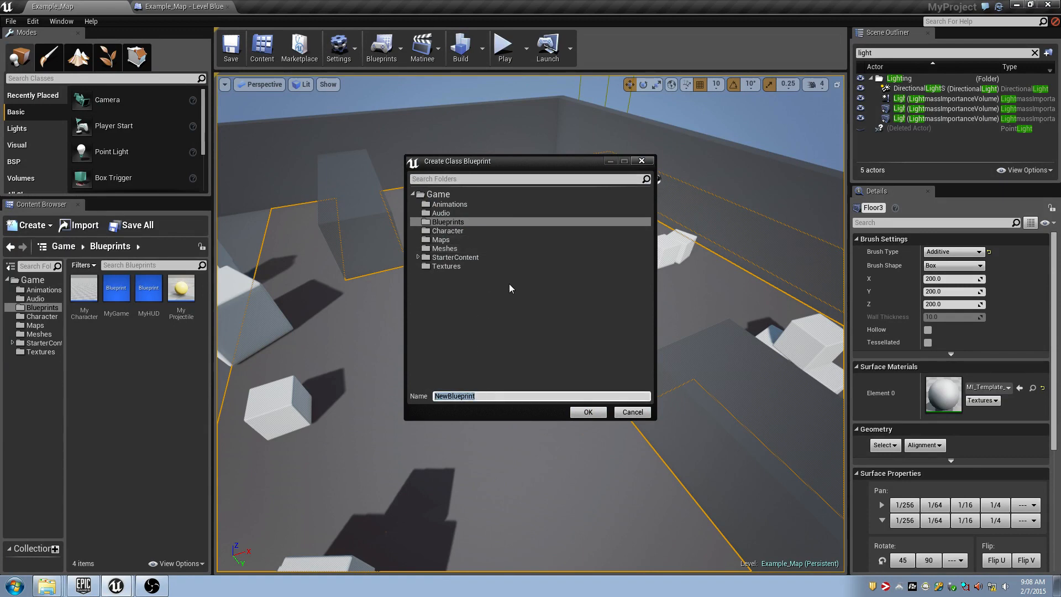
{"action": "left_click", "coordinate": [390, 59]}
{"action": "left_click_drag", "start_coordinate": [464, 162], "coordinate": [498, 132]}
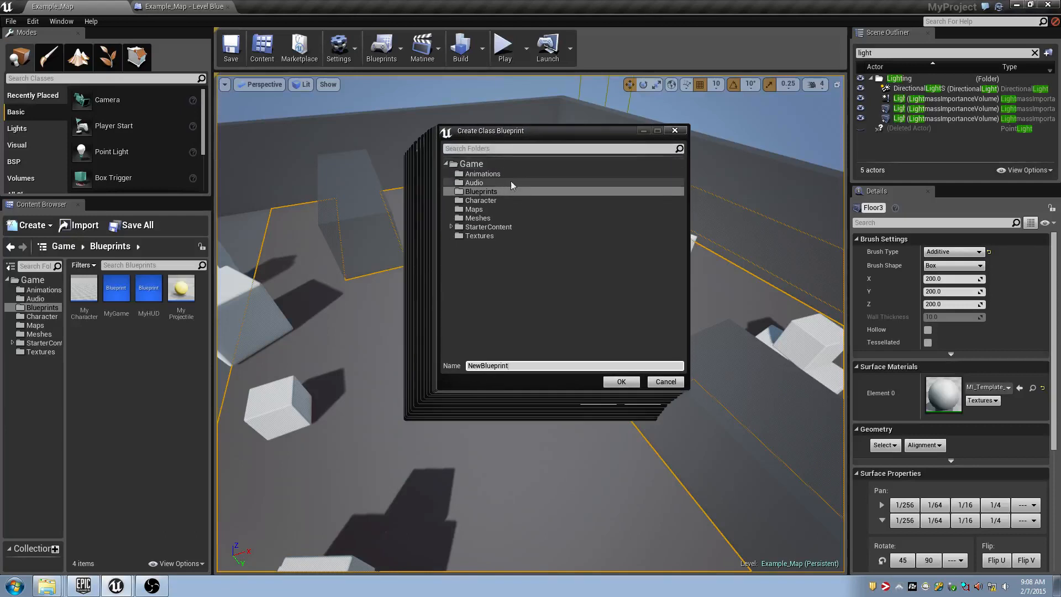
{"action": "double_click", "coordinate": [513, 363]}
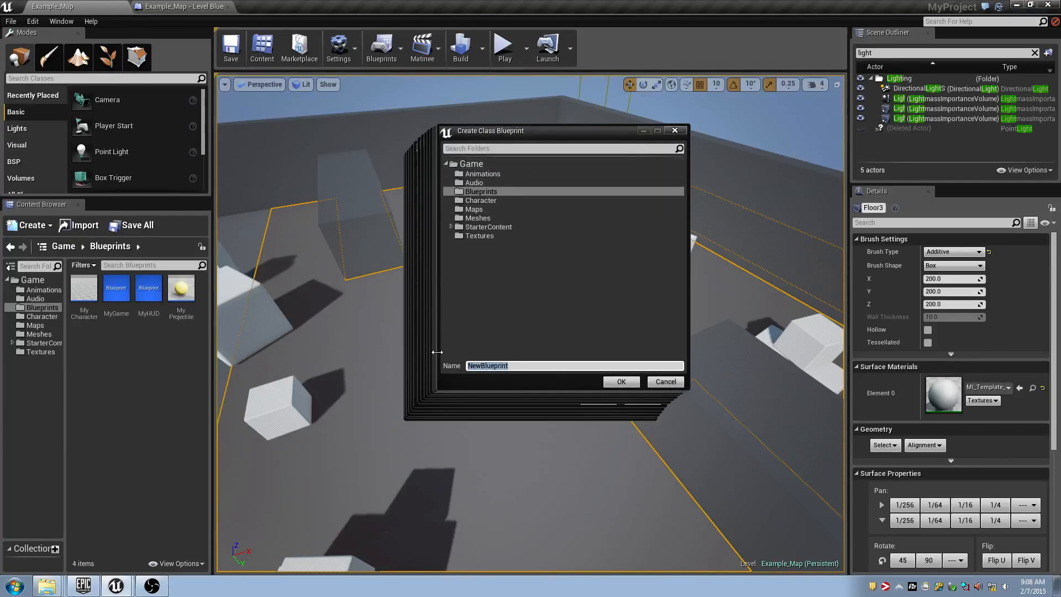
{"action": "type", "text": "BP_"}
{"action": "left_click", "coordinate": [666, 382]}
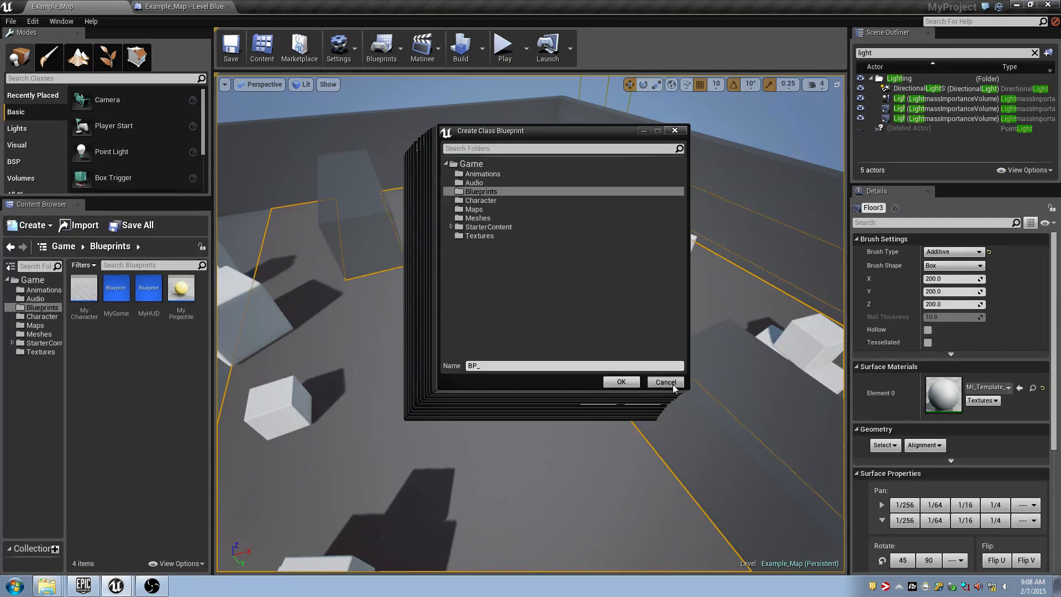
Create a class Blueprint based on Actor in the Blueprints folder, named BP_ToggledLight.
{"action": "left_click", "coordinate": [387, 54]}
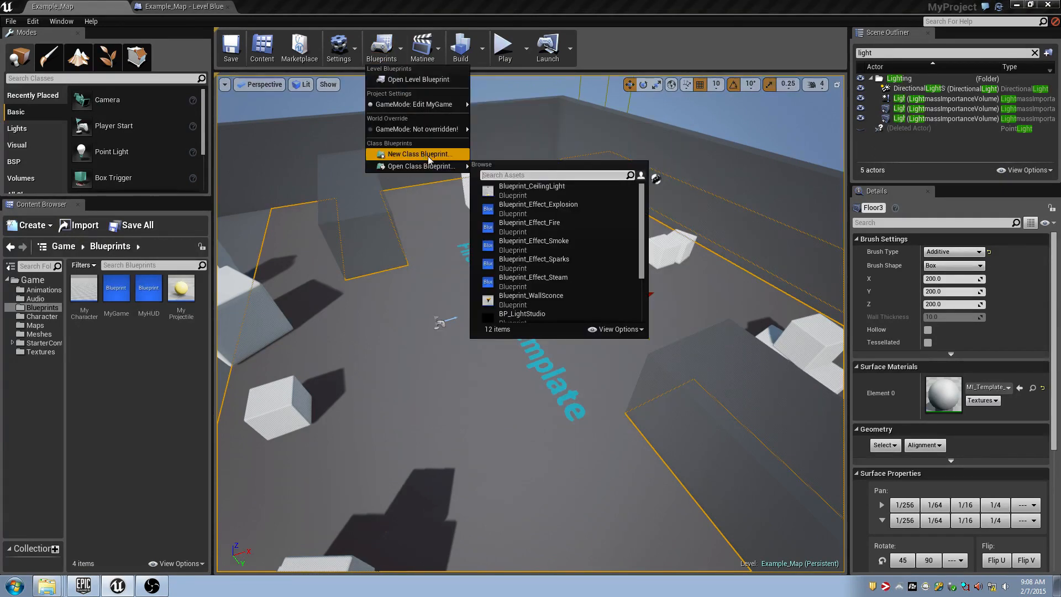
{"action": "left_click", "coordinate": [420, 154]}
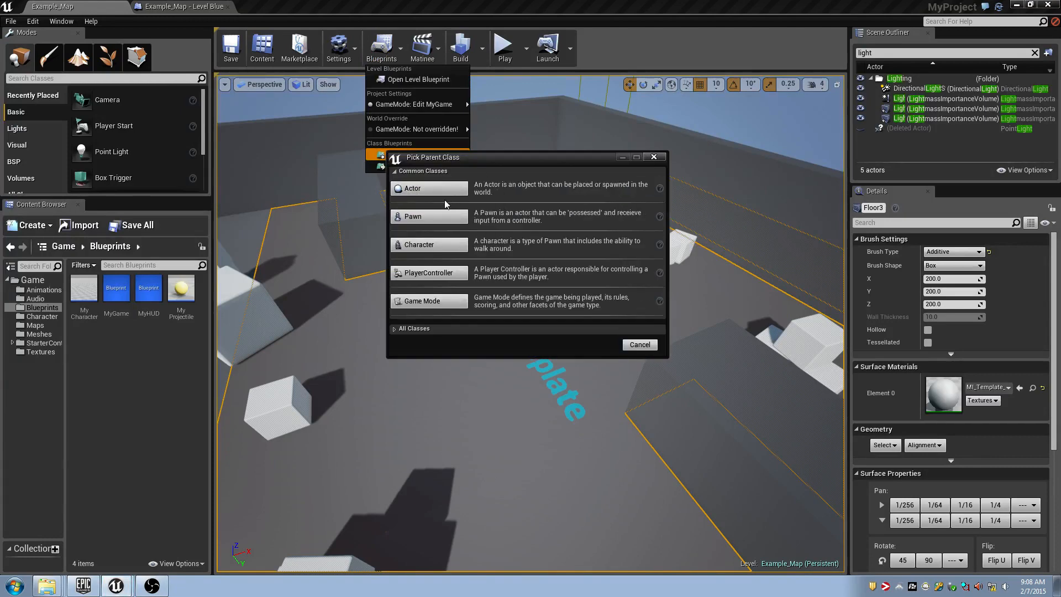
{"action": "left_click", "coordinate": [433, 188]}
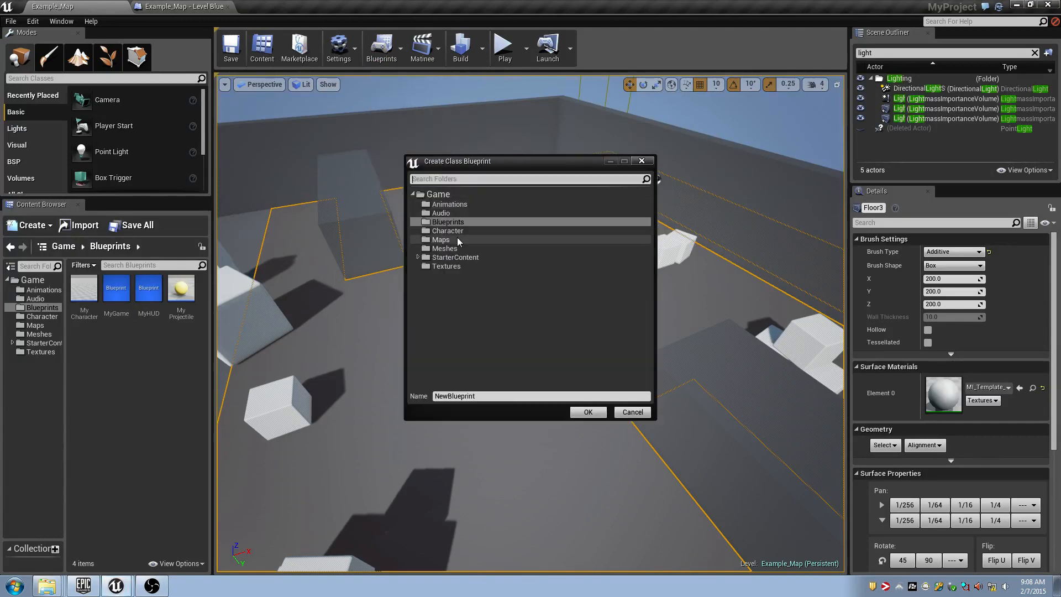
{"action": "double_click", "coordinate": [485, 396]}
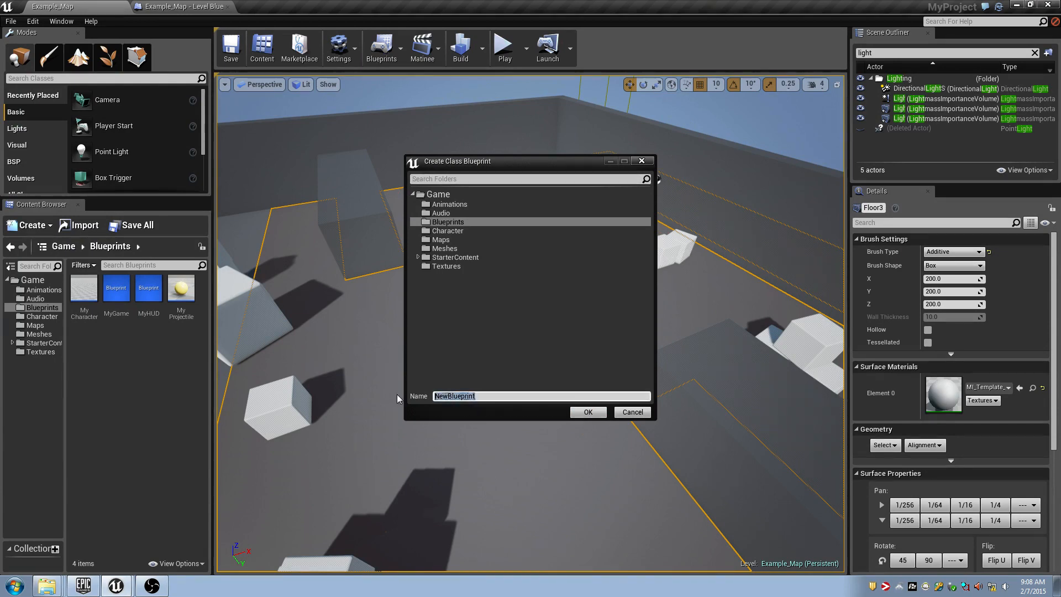
{"action": "type", "text": "BP_ToggledLight"}
{"action": "left_click", "coordinate": [588, 412]}
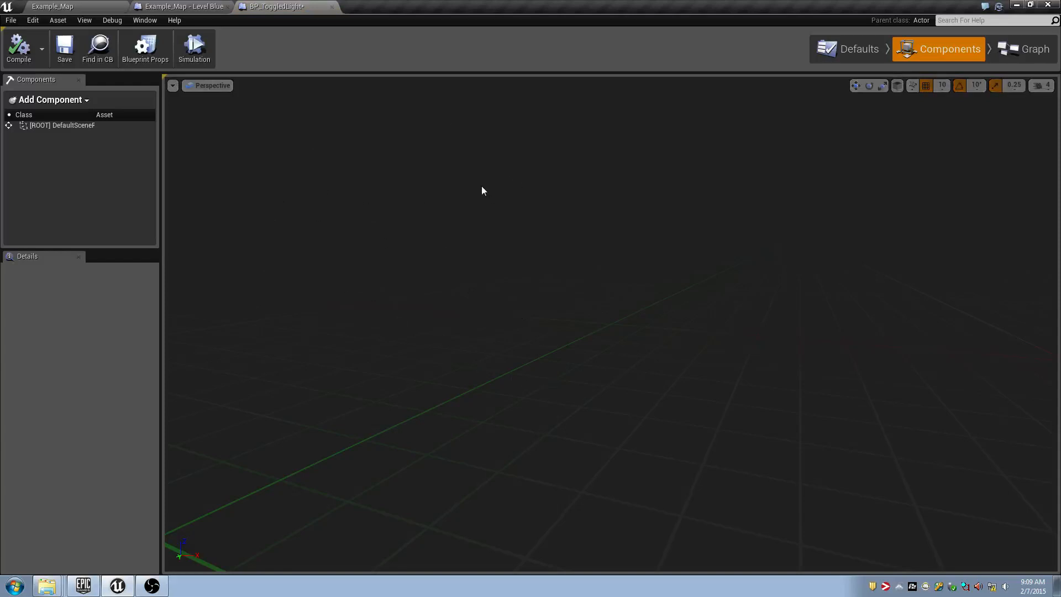
Locate the BP_ToggledLight asset in the project's Blueprints folder and return to its Blueprint editor.
{"action": "left_click", "coordinate": [75, 7]}
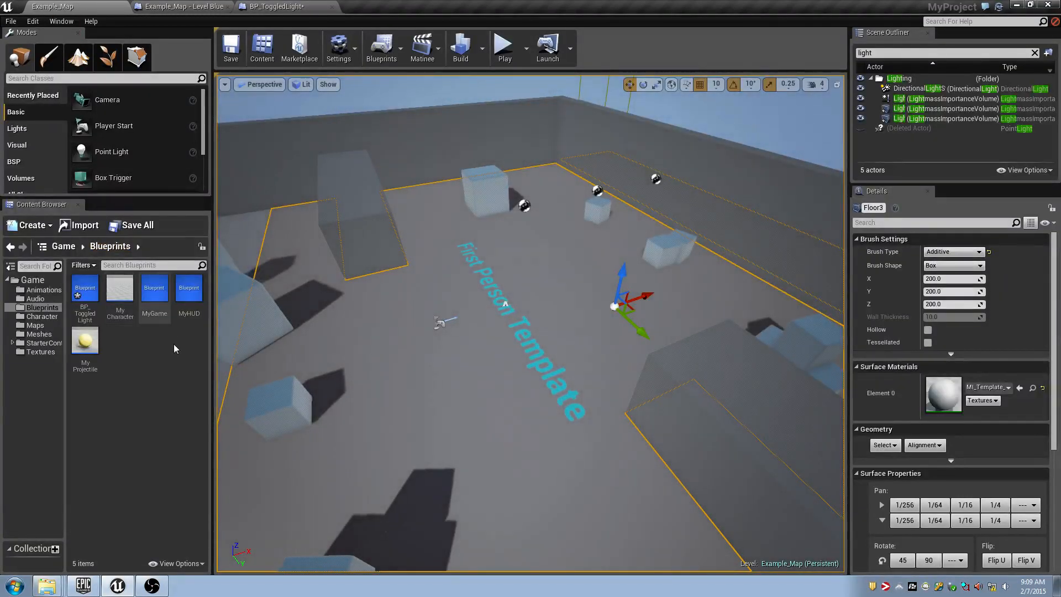
{"action": "left_click", "coordinate": [84, 292]}
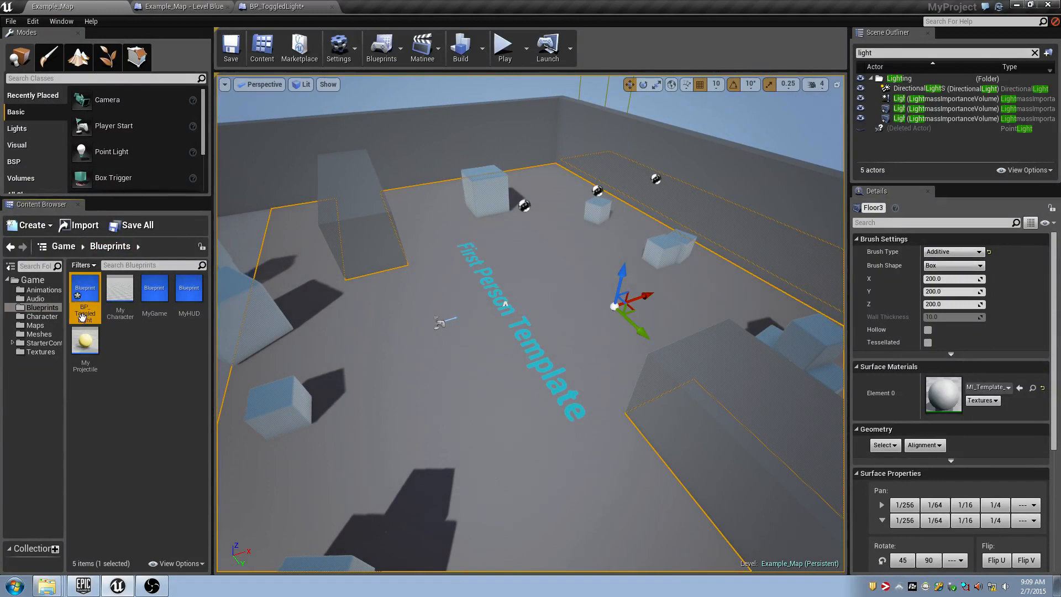
{"action": "left_click", "coordinate": [279, 7]}
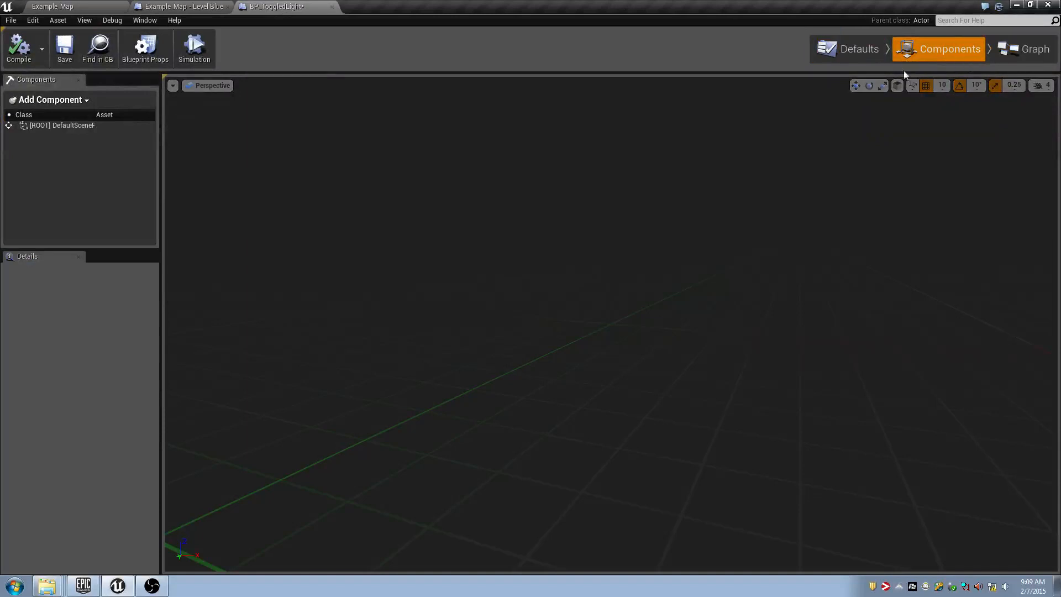
Look through the Defaults, Components and Graph modes of the Blueprint and return to Components.
{"action": "left_click", "coordinate": [871, 55]}
{"action": "left_click", "coordinate": [966, 51]}
{"action": "left_click", "coordinate": [1017, 54]}
{"action": "left_click", "coordinate": [938, 49]}
{"action": "right_click_drag", "start_coordinate": [592, 404], "coordinate": [631, 352]}
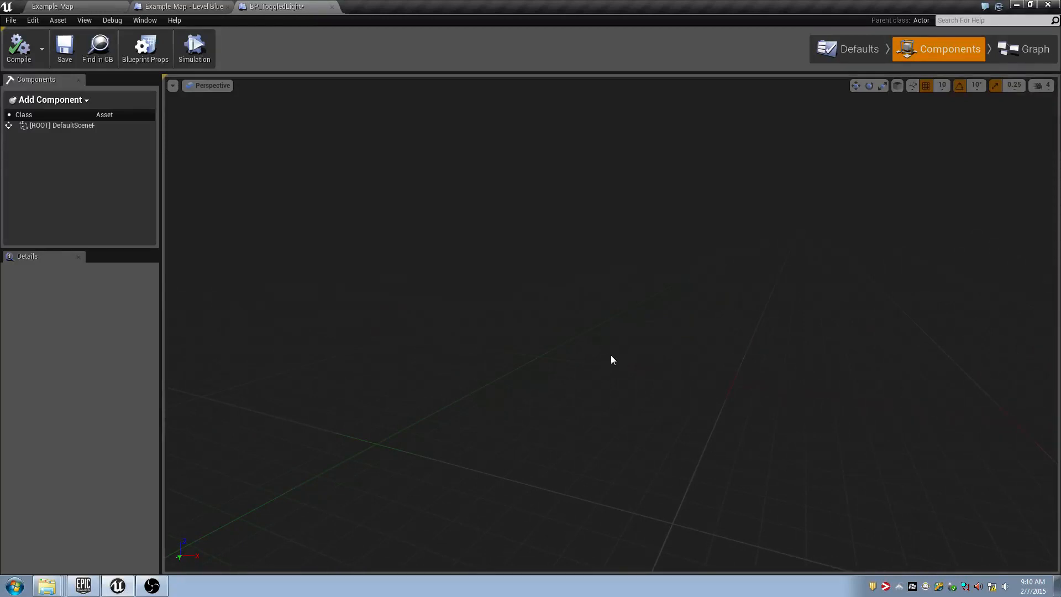
Add a Point Light component to BP_ToggledLight as its root and compile the Blueprint.
{"action": "left_click", "coordinate": [83, 100]}
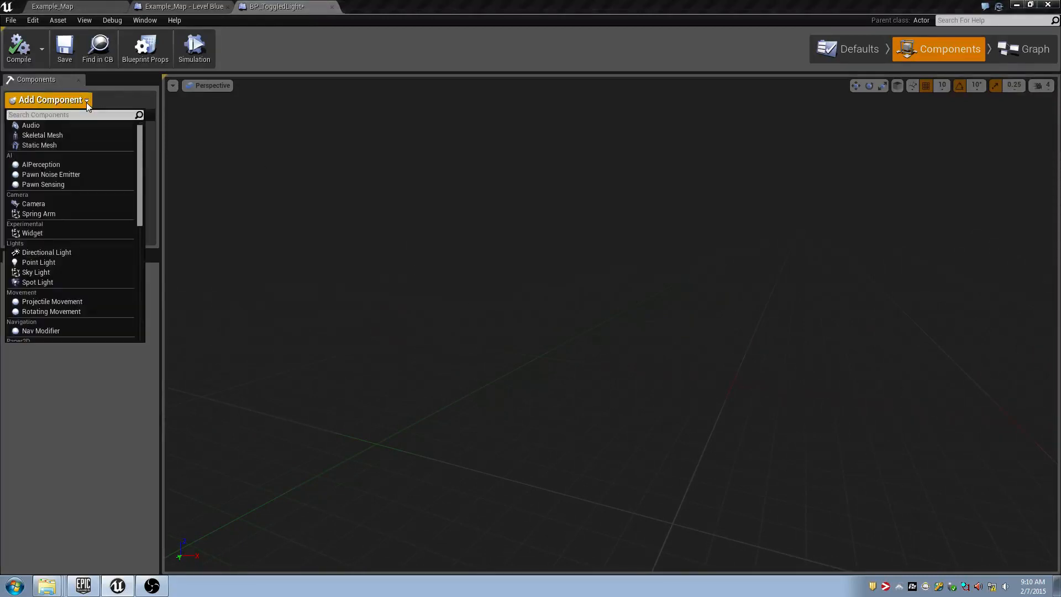
{"action": "type", "text": "light"}
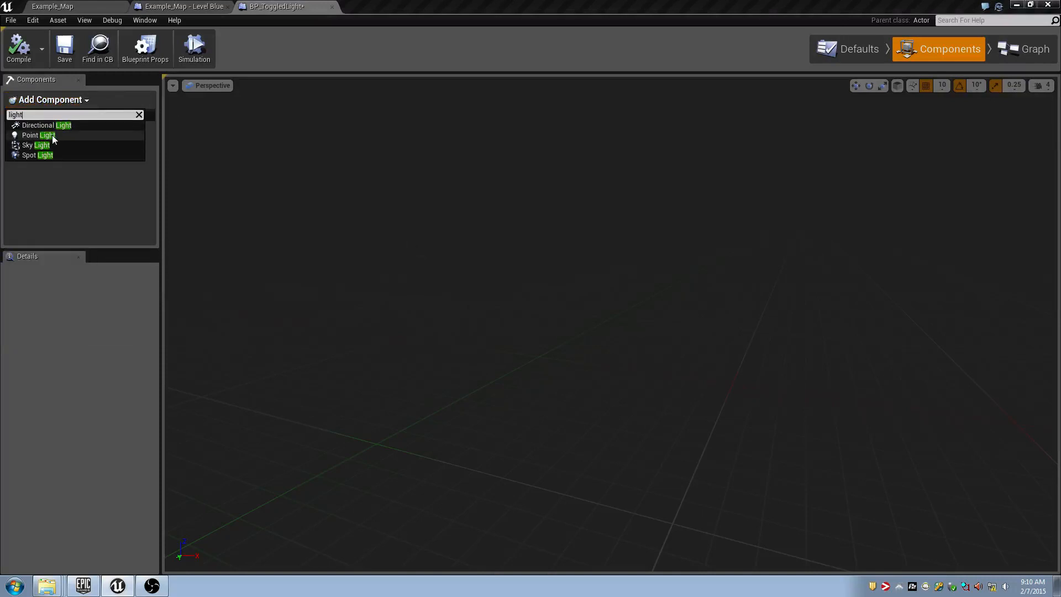
{"action": "left_click", "coordinate": [64, 193]}
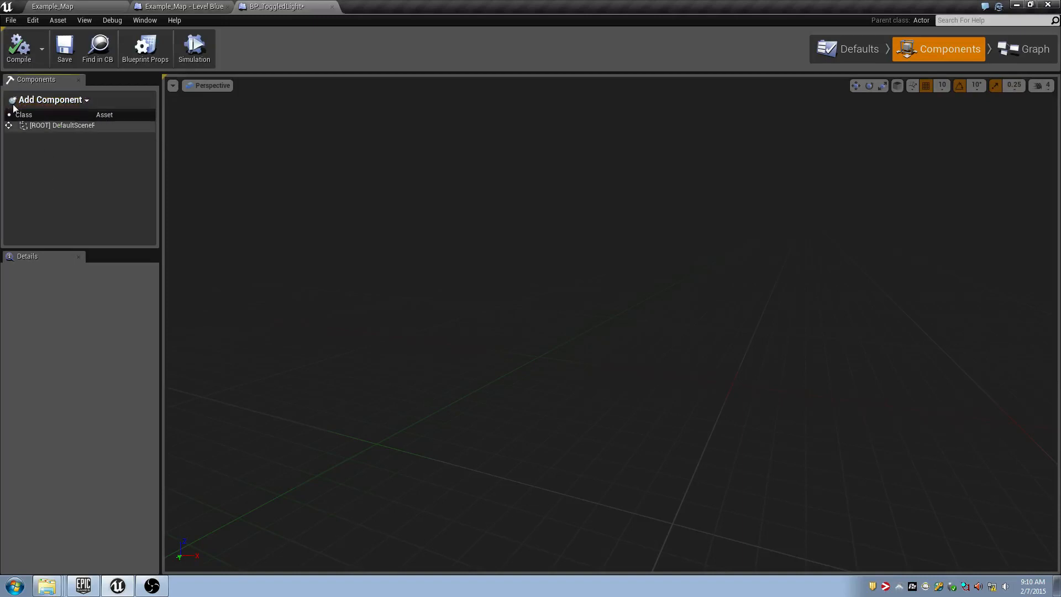
{"action": "left_click", "coordinate": [47, 101]}
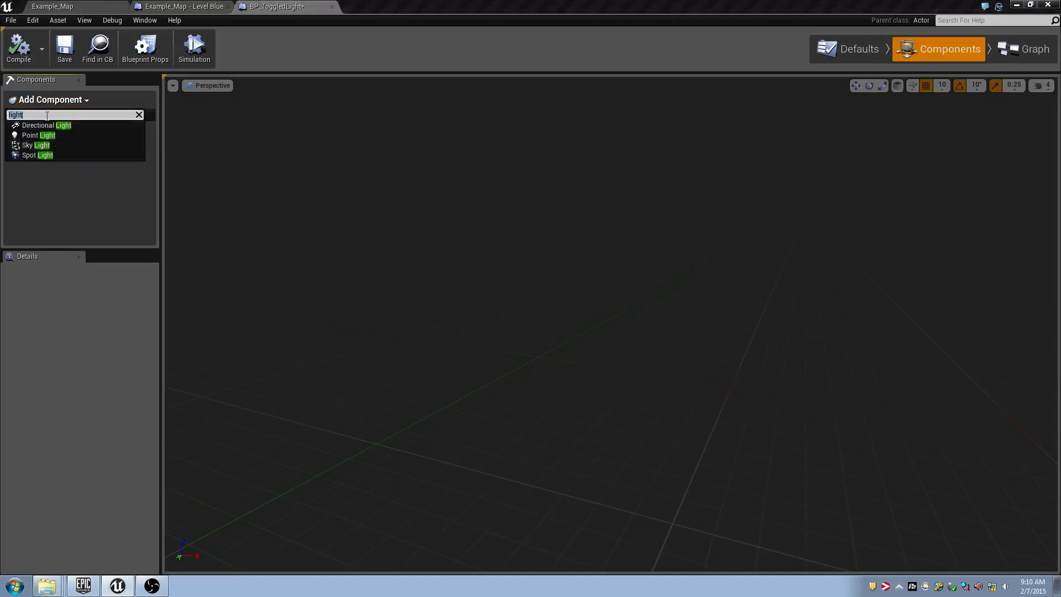
{"action": "left_click", "coordinate": [39, 135]}
{"action": "scroll", "coordinate": [263, 202], "scroll_direction": "down", "scroll_amount": 6}
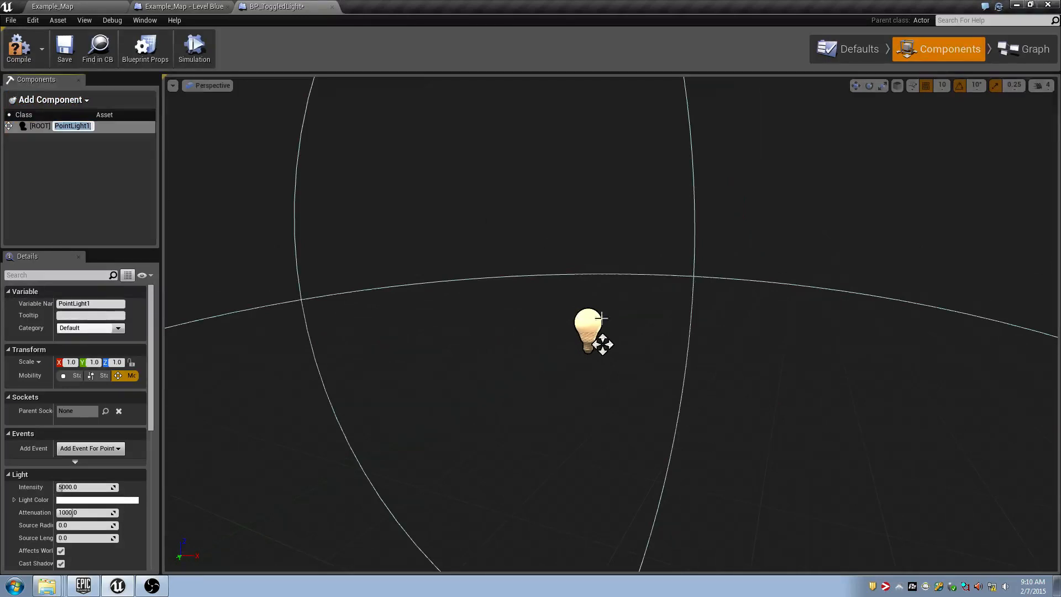
{"action": "key", "text": "w"}
{"action": "mouse_move", "coordinate": [665, 311]}
{"action": "right_mouse_down"}
{"action": "mouse_move", "coordinate": [680, 318]}
{"action": "mouse_move", "coordinate": [670, 316]}
{"action": "right_mouse_up"}
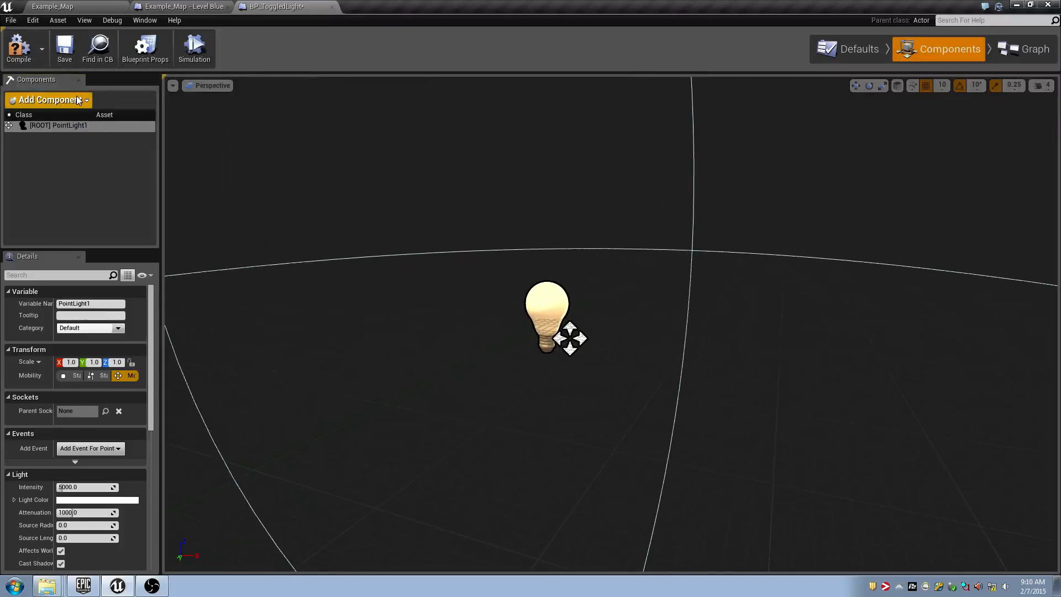
{"action": "left_click", "coordinate": [4, 48]}
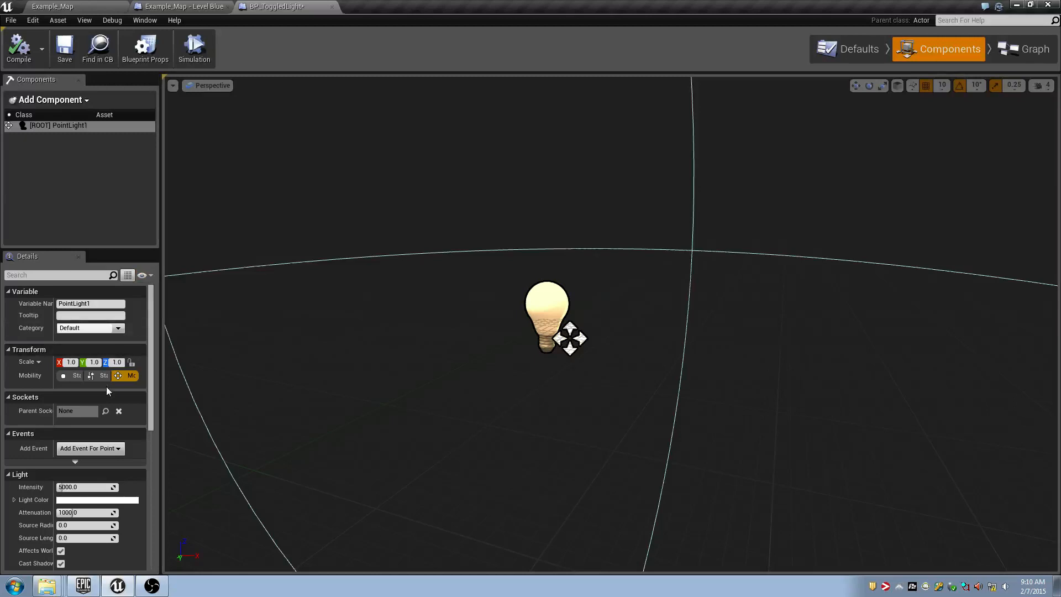
Set the point light's colour to red (FF0009FF) and its intensity to about 12264, and compile the Blueprint.
{"action": "left_click", "coordinate": [14, 500]}
{"action": "scroll", "coordinate": [14, 500], "scroll_direction": "down", "scroll_amount": 2}
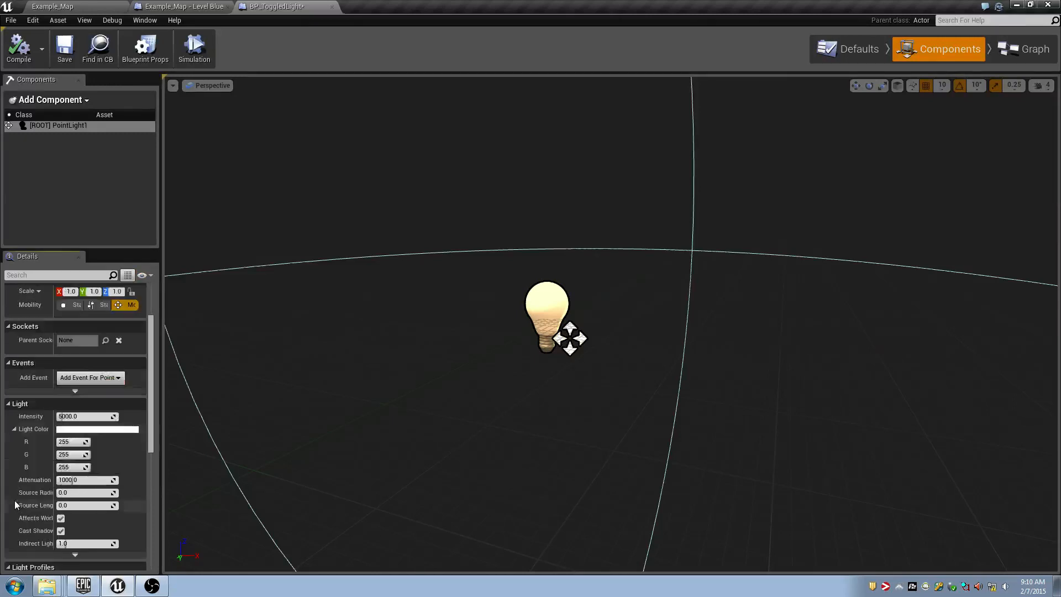
{"action": "left_click", "coordinate": [96, 430]}
{"action": "left_click_drag", "start_coordinate": [155, 415], "coordinate": [215, 409]}
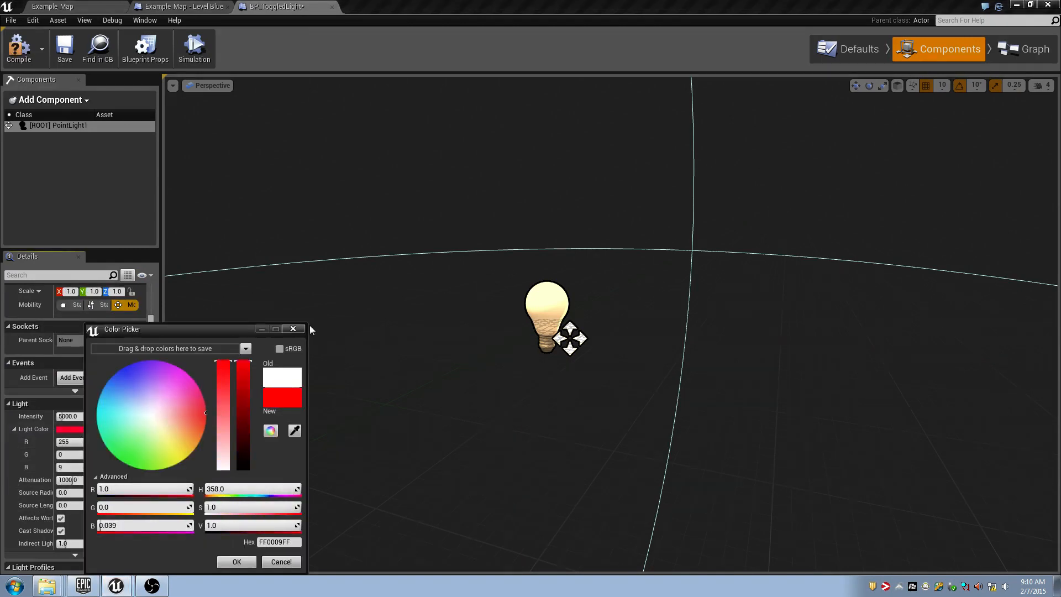
{"action": "left_click", "coordinate": [293, 328]}
{"action": "left_click_drag", "start_coordinate": [77, 417], "coordinate": [86, 417]}
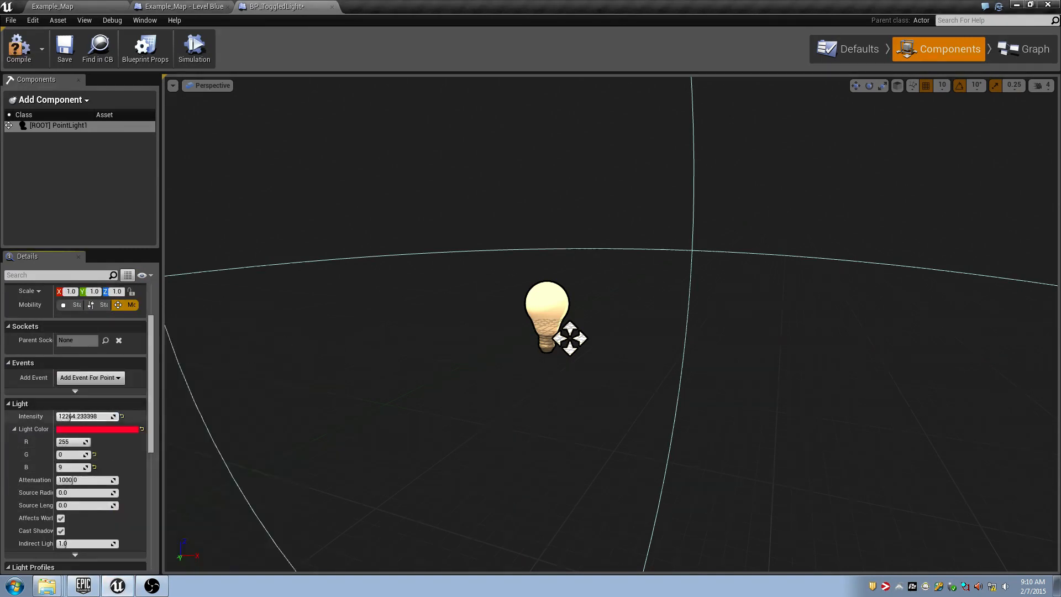
{"action": "left_click", "coordinate": [18, 47]}
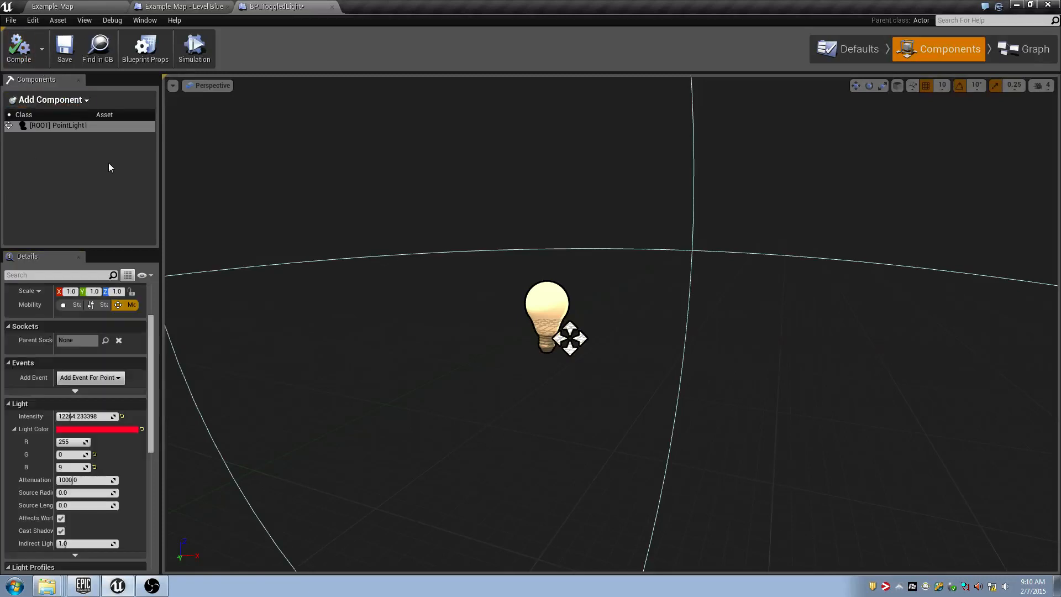
Place a BP_ToggledLight instance over the floor text in the level, at about X -260, Y 160, Z 200.
{"action": "left_click", "coordinate": [79, 7]}
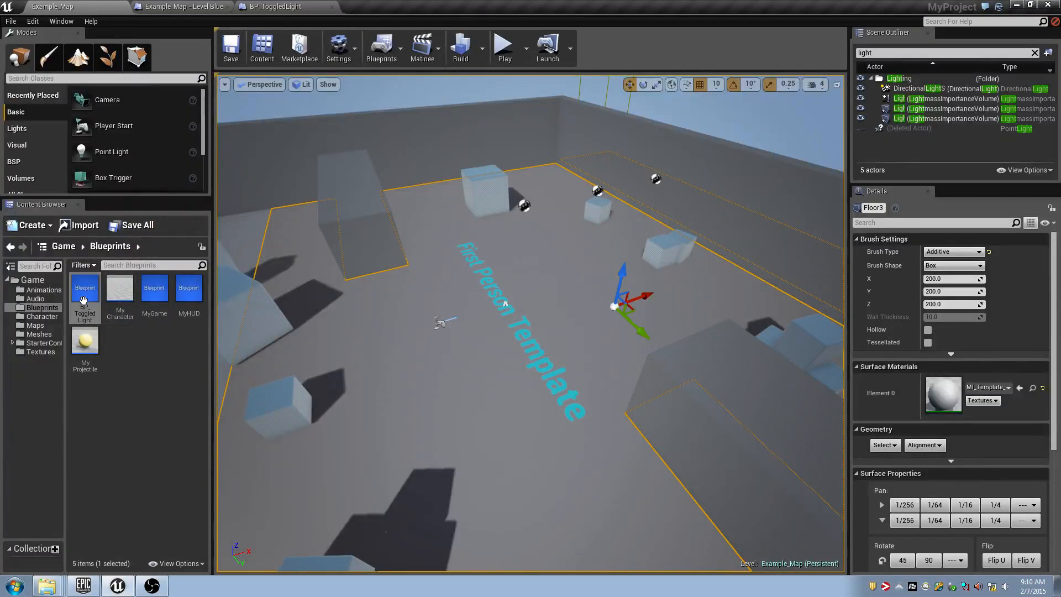
{"action": "left_click_drag", "start_coordinate": [85, 296], "coordinate": [519, 339]}
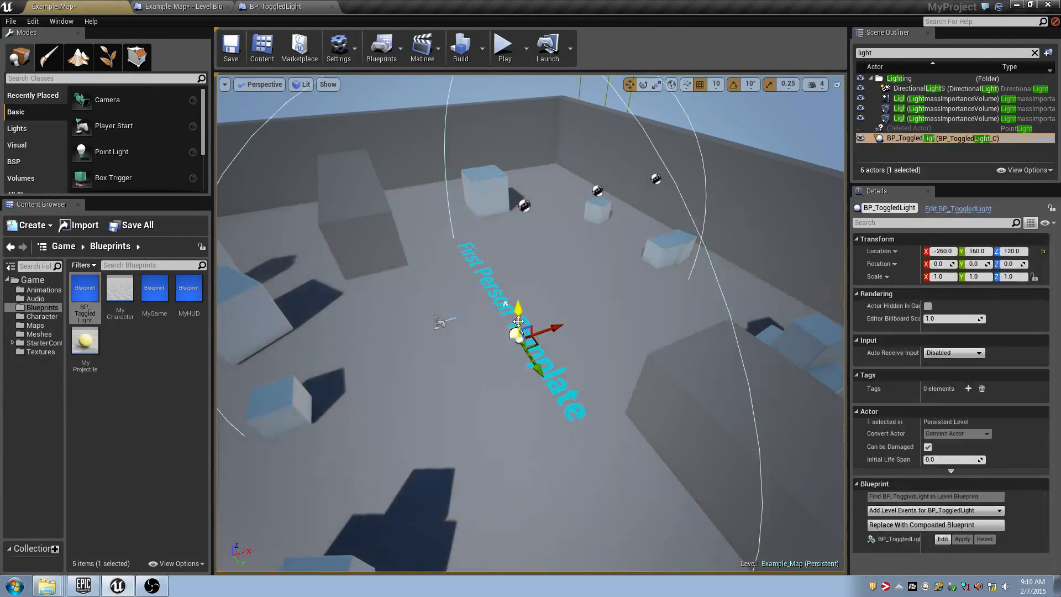
{"action": "scroll", "coordinate": [520, 343], "scroll_direction": "up", "scroll_amount": 6}
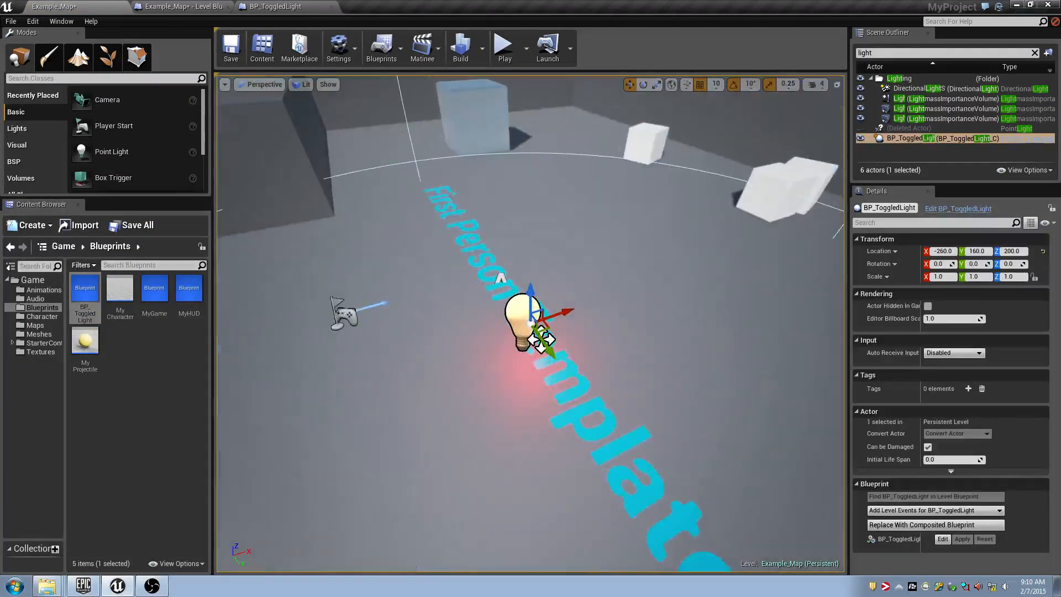
{"action": "mouse_move", "coordinate": [521, 359]}
{"action": "right_mouse_down"}
{"action": "mouse_move", "coordinate": [631, 367]}
{"action": "mouse_move", "coordinate": [558, 338]}
{"action": "mouse_move", "coordinate": [580, 332]}
{"action": "mouse_move", "coordinate": [535, 362]}
{"action": "right_mouse_up"}
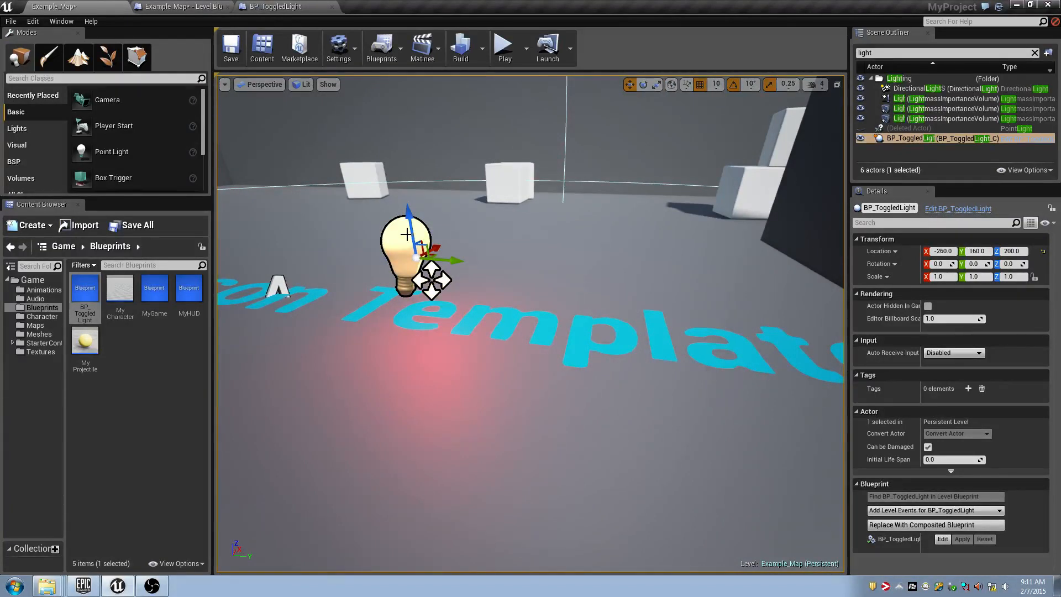
Add a second Point Light component to BP_ToggledLight and move it about 160 units along X.
{"action": "left_click", "coordinate": [288, 6]}
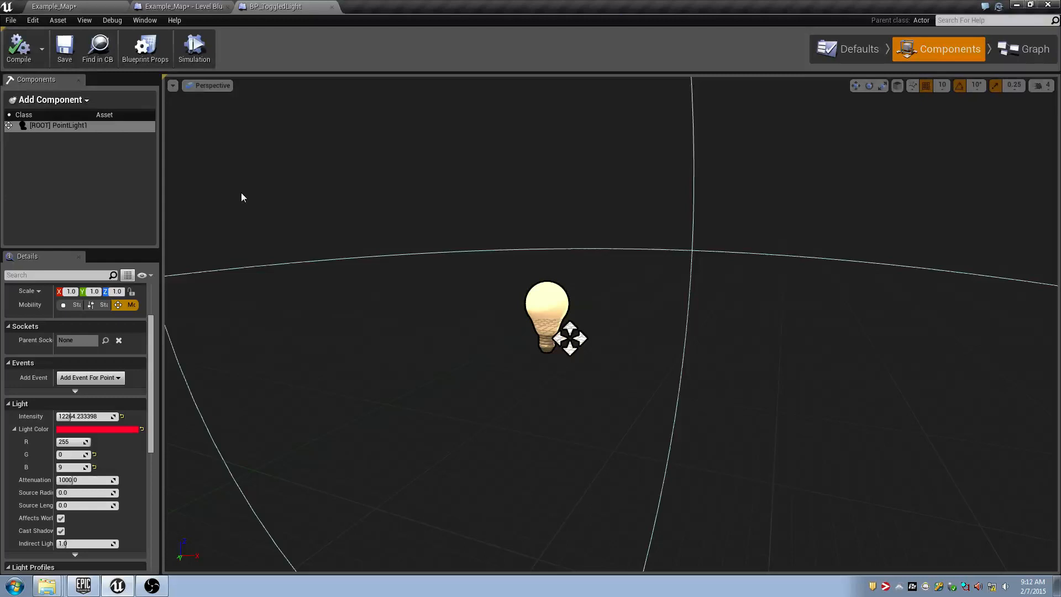
{"action": "left_click", "coordinate": [65, 101]}
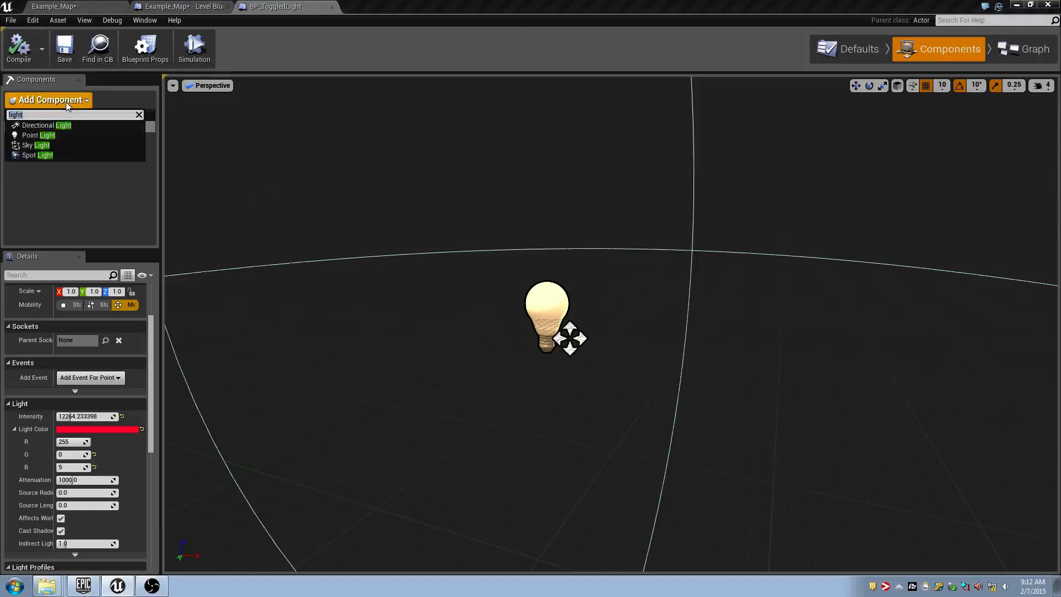
{"action": "left_click", "coordinate": [34, 134]}
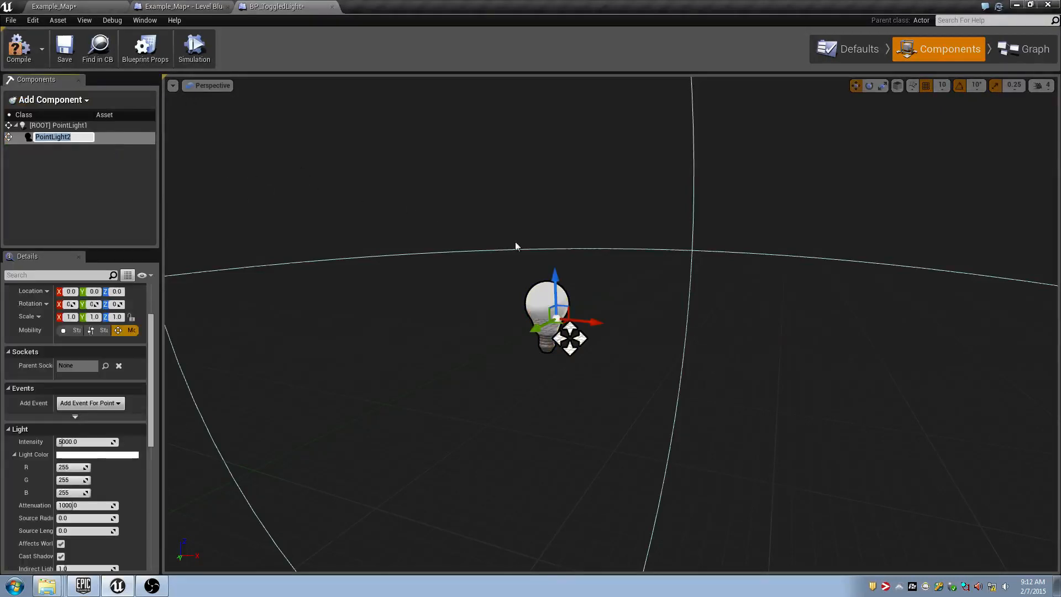
{"action": "left_click_drag", "start_coordinate": [597, 328], "coordinate": [695, 332]}
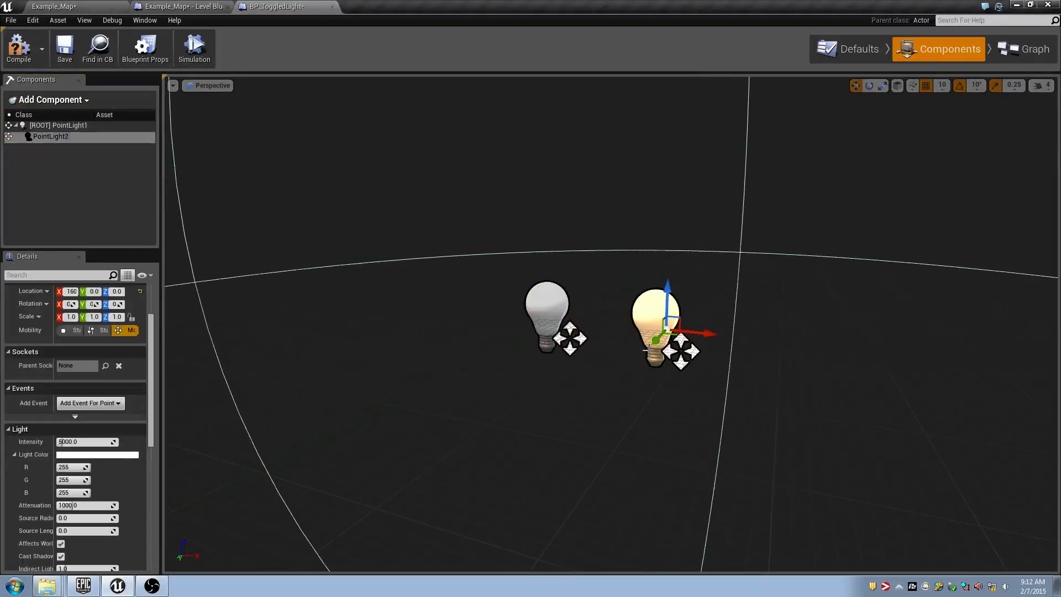
Set the second point light's colour to blue and compile the Blueprint.
{"action": "left_click", "coordinate": [94, 455]}
{"action": "left_click_drag", "start_coordinate": [172, 425], "coordinate": [137, 360]}
{"action": "left_click", "coordinate": [75, 158]}
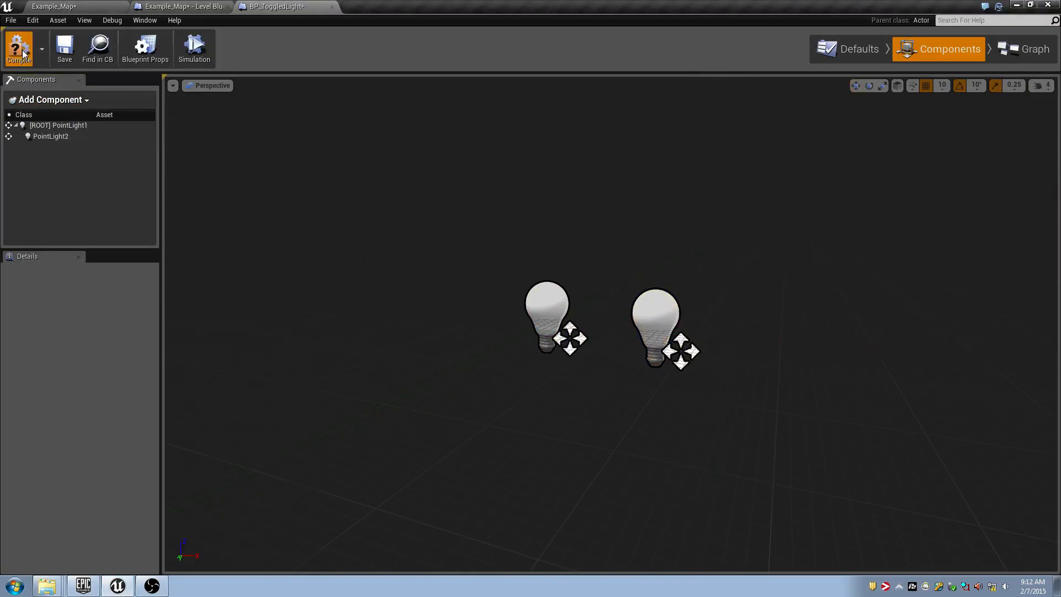
Move the BP_ToggledLight instance in Example_Map along X to about -130.
{"action": "left_click", "coordinate": [53, 6]}
{"action": "right_click_drag", "start_coordinate": [376, 263], "coordinate": [409, 272]}
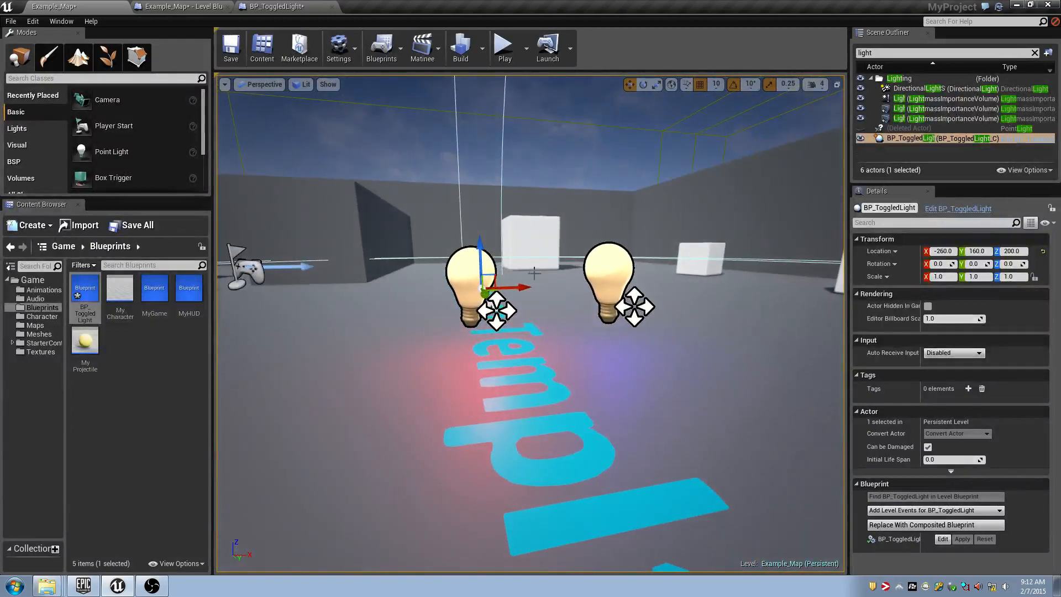
{"action": "mouse_move", "coordinate": [535, 272]}
{"action": "right_mouse_down"}
{"action": "mouse_move", "coordinate": [511, 272]}
{"action": "mouse_move", "coordinate": [523, 273]}
{"action": "right_mouse_up"}
{"action": "left_click_drag", "start_coordinate": [558, 287], "coordinate": [671, 287]}
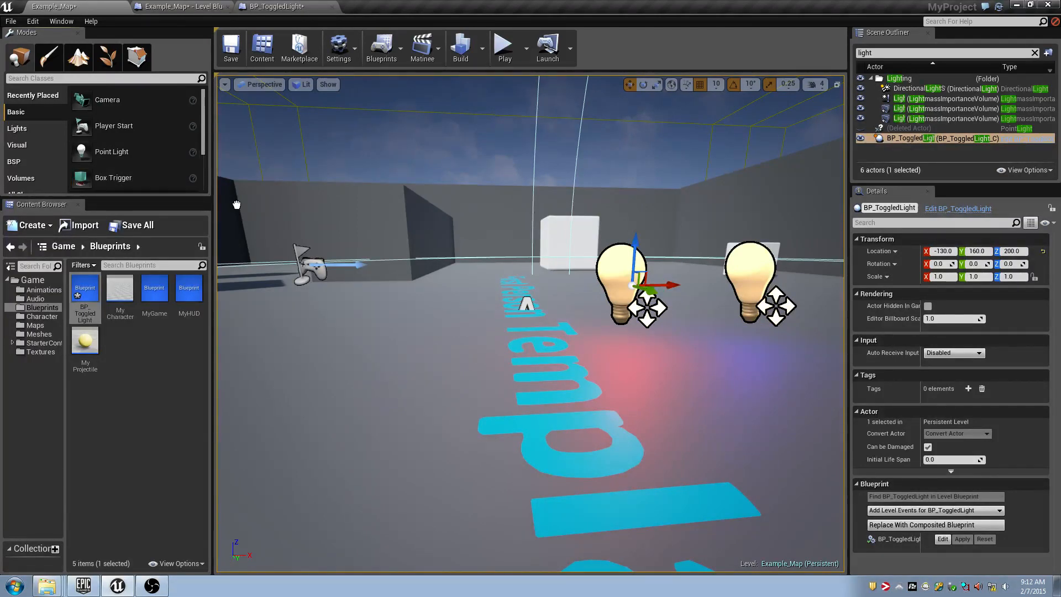
{"action": "left_click_drag", "start_coordinate": [237, 205], "coordinate": [495, 356]}
{"action": "key", "text": "f"}
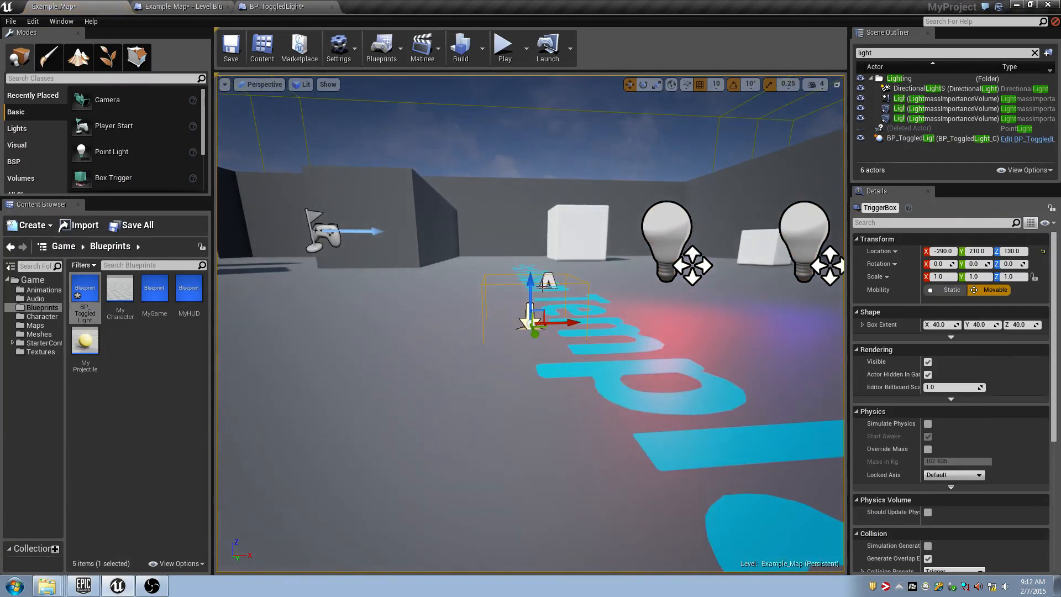
{"action": "left_click_drag", "start_coordinate": [531, 283], "coordinate": [532, 223]}
{"action": "key", "text": "Delete"}
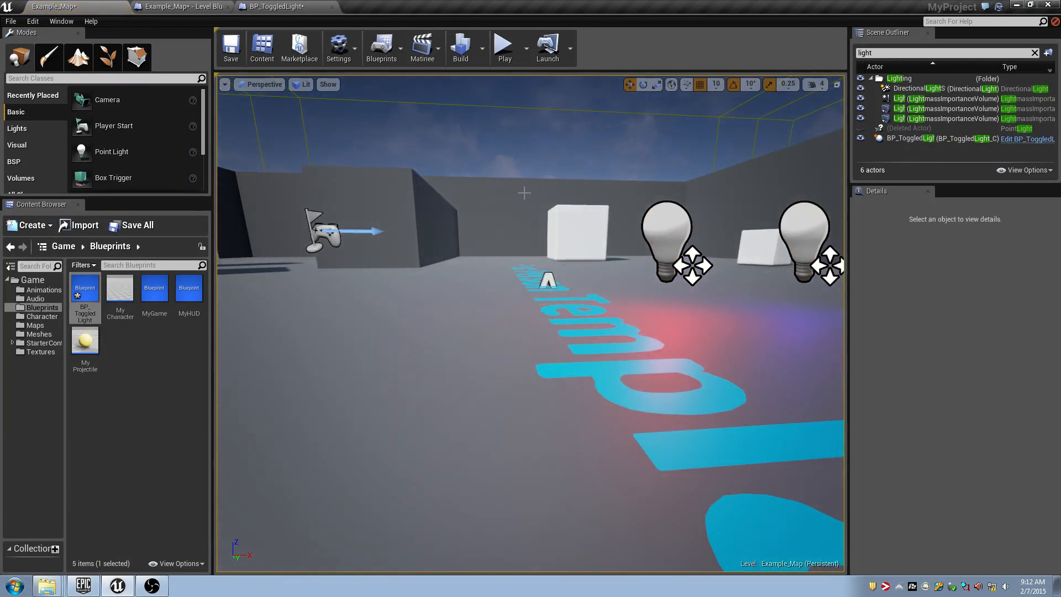
Add a Box component to BP_ToggledLight under the root PointLight1.
{"action": "left_click", "coordinate": [283, 9]}
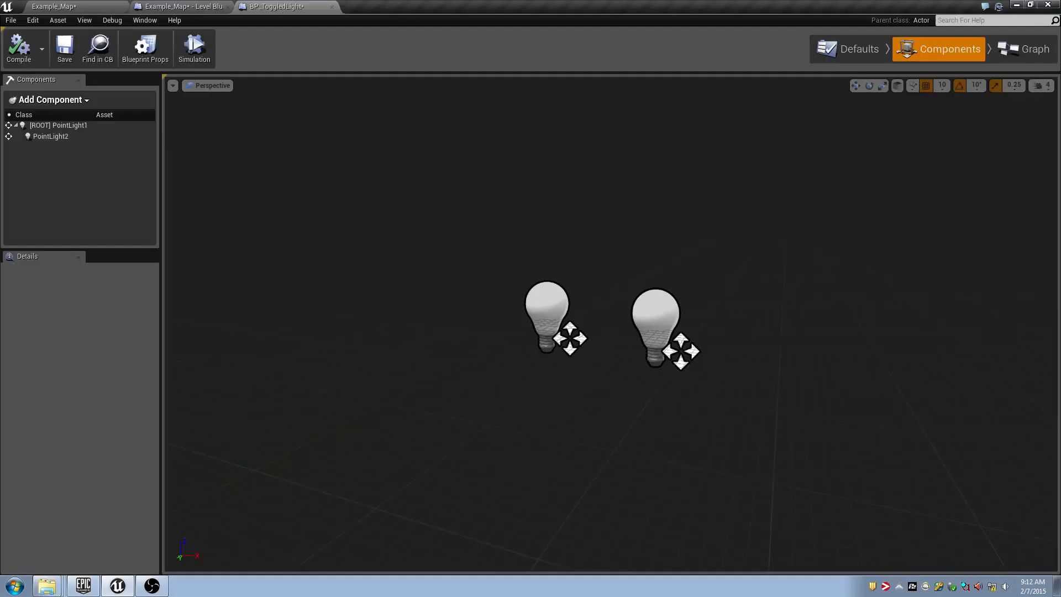
{"action": "left_click", "coordinate": [77, 125]}
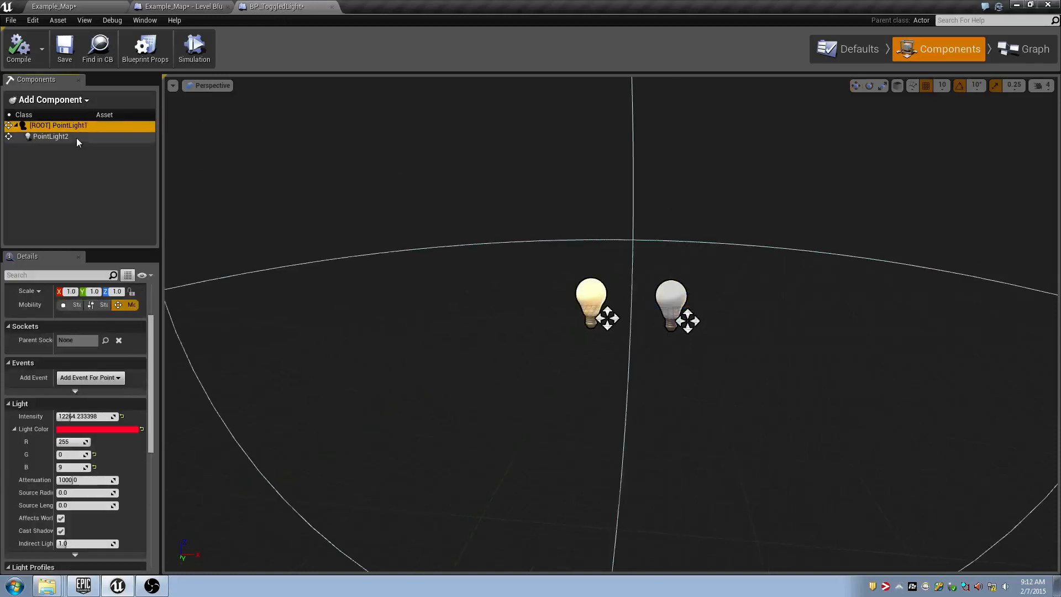
{"action": "left_click", "coordinate": [77, 138]}
{"action": "left_click", "coordinate": [76, 128]}
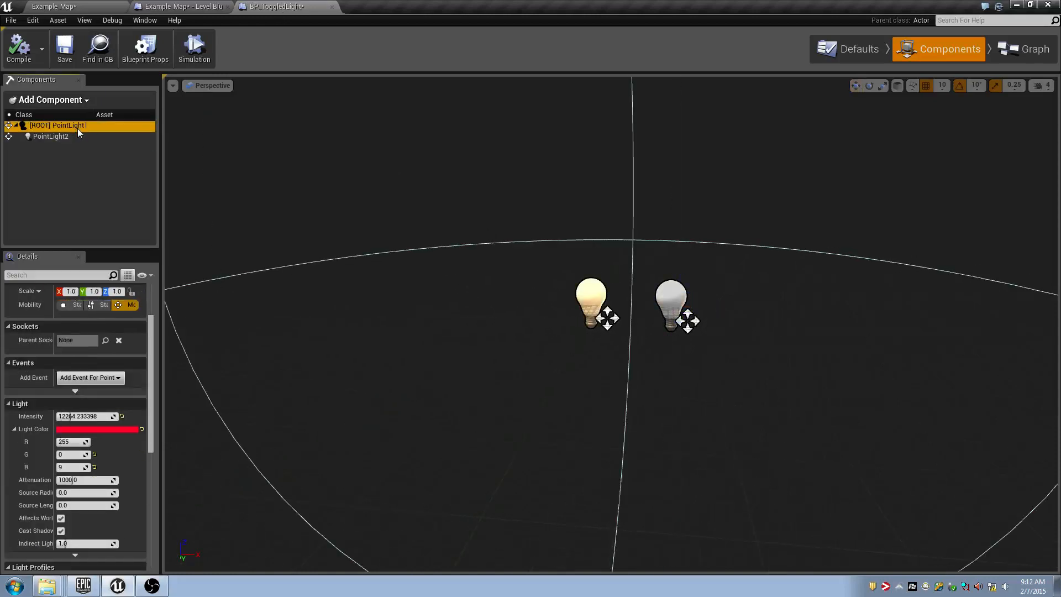
{"action": "left_click", "coordinate": [83, 100]}
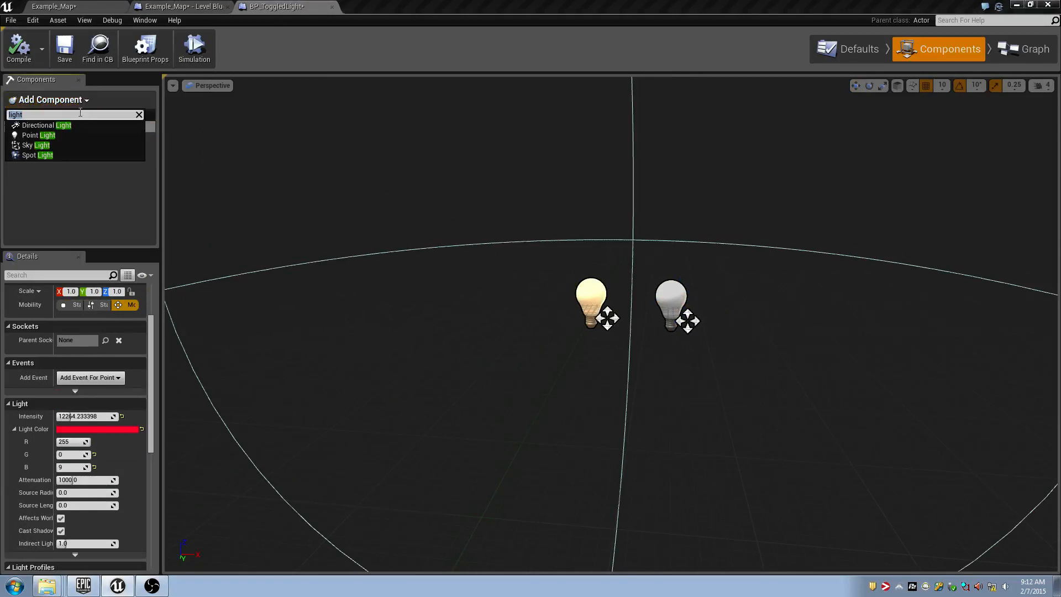
{"action": "type", "text": "box"}
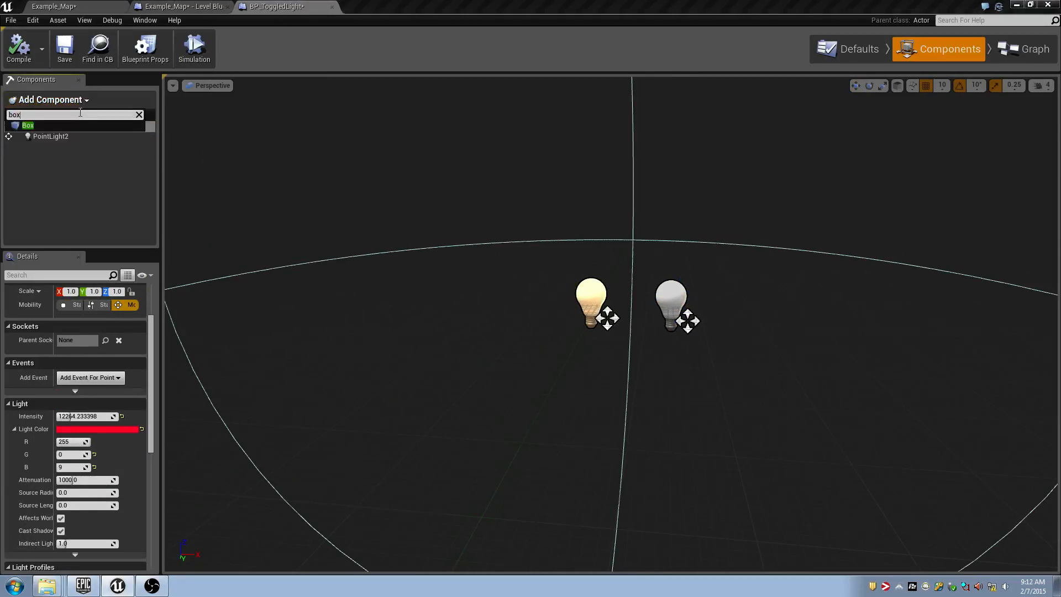
{"action": "left_click", "coordinate": [27, 125]}
Scale the box along X to about 3.8 and move it to about X 70 so it spans both point lights.
{"action": "right_click_drag", "start_coordinate": [588, 207], "coordinate": [601, 204]}
{"action": "mouse_move", "coordinate": [599, 284]}
{"action": "right_mouse_down"}
{"action": "mouse_move", "coordinate": [595, 274]}
{"action": "mouse_move", "coordinate": [615, 263]}
{"action": "mouse_move", "coordinate": [602, 287]}
{"action": "right_mouse_up"}
{"action": "key", "text": "r"}
{"action": "left_click_drag", "start_coordinate": [555, 347], "coordinate": [603, 349]}
{"action": "key", "text": "w"}
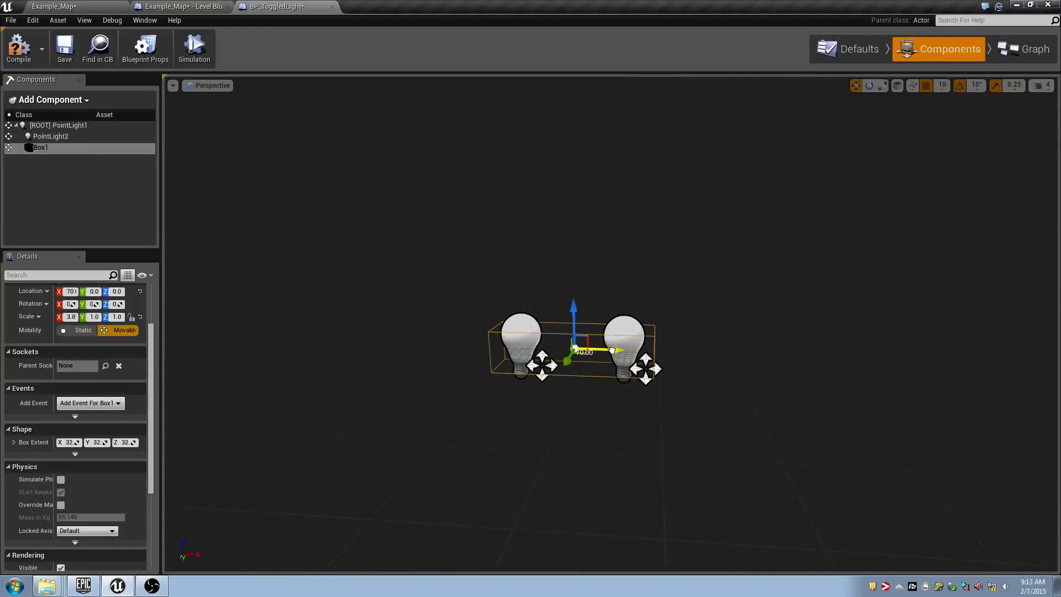
Scale the box to about 3 in Y and Z, shift it to about Y 10, and compile the Blueprint.
{"action": "right_click_drag", "start_coordinate": [606, 349], "coordinate": [562, 322]}
{"action": "key", "text": "r"}
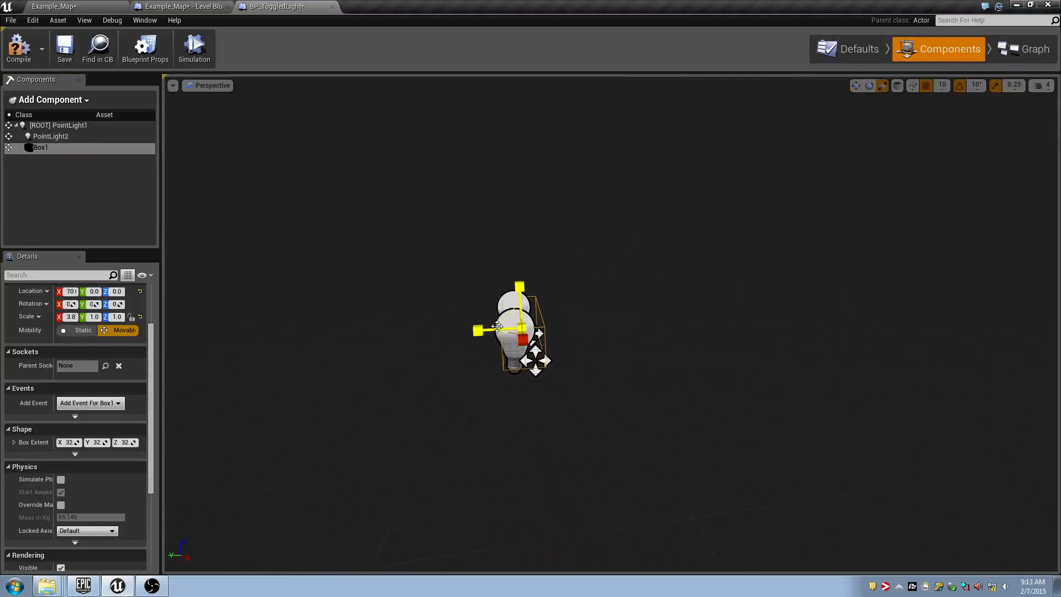
{"action": "left_click_drag", "start_coordinate": [494, 329], "coordinate": [476, 331]}
{"action": "left_click_drag", "start_coordinate": [519, 287], "coordinate": [520, 253]}
{"action": "right_click_drag", "start_coordinate": [519, 253], "coordinate": [541, 257]}
{"action": "key", "text": "a"}
{"action": "mouse_move", "coordinate": [596, 315]}
{"action": "left_mouse_down"}
{"action": "mouse_move", "coordinate": [577, 316]}
{"action": "mouse_move", "coordinate": [590, 316]}
{"action": "left_mouse_up"}
{"action": "key", "text": "w"}
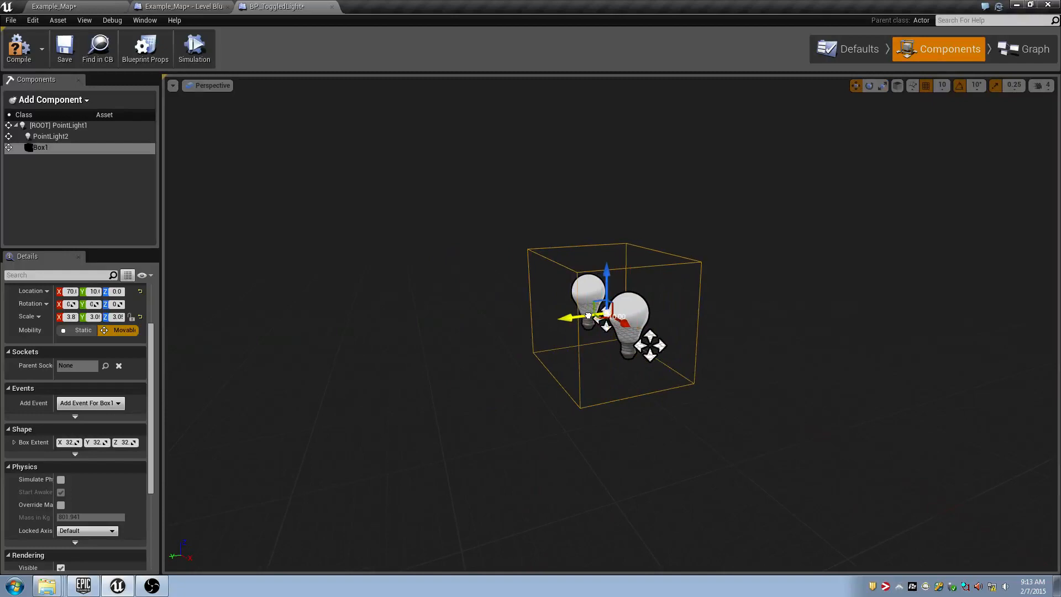
{"action": "left_click", "coordinate": [15, 53]}
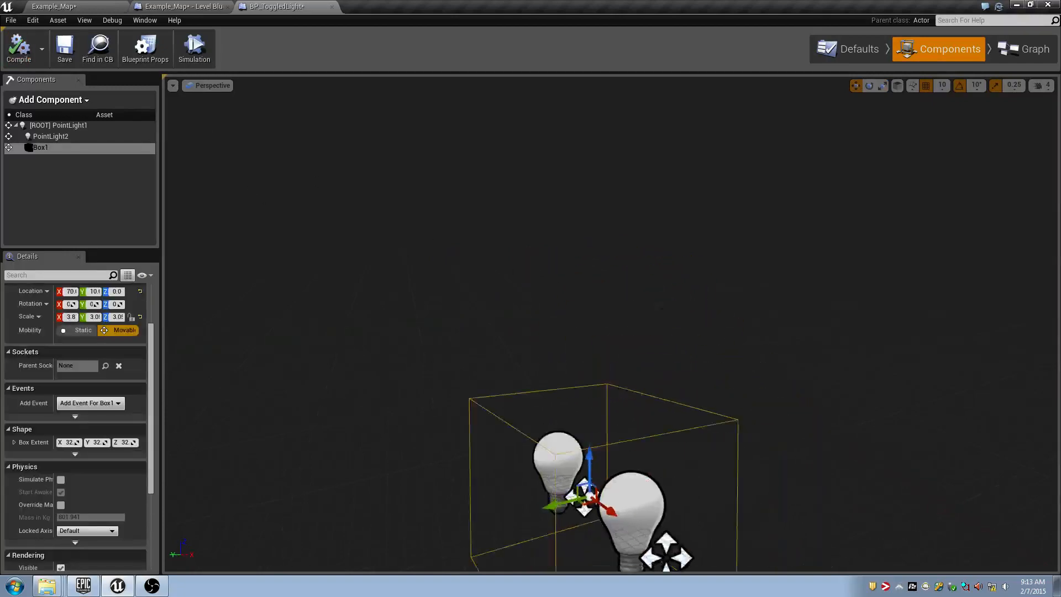
Examine the box around the two lights in BP_ToggledLight and on its instance in Example_Map.
{"action": "key", "text": "a"}
{"action": "right_click_drag", "start_coordinate": [592, 252], "coordinate": [652, 252]}
{"action": "key", "text": "d"}
{"action": "key", "text": "s"}
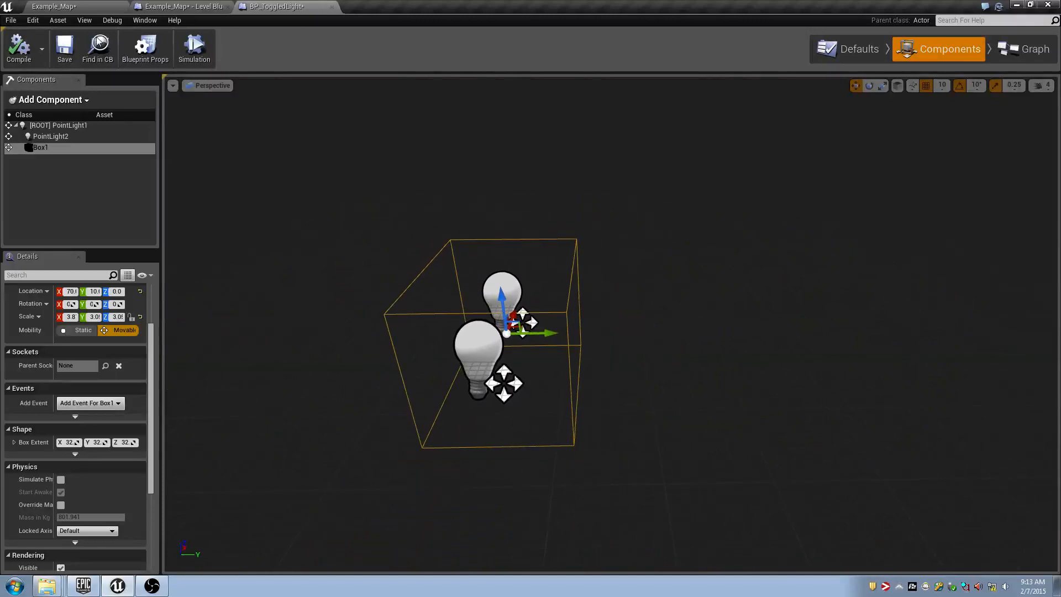
{"action": "left_click", "coordinate": [69, 5]}
{"action": "mouse_move", "coordinate": [502, 223]}
{"action": "right_mouse_down"}
{"action": "mouse_move", "coordinate": [494, 198]}
{"action": "mouse_move", "coordinate": [444, 182]}
{"action": "mouse_move", "coordinate": [464, 221]}
{"action": "mouse_move", "coordinate": [569, 212]}
{"action": "right_mouse_up"}
{"action": "key", "text": "d"}
{"action": "key", "text": "w"}
{"action": "key", "text": "s"}
{"action": "key", "text": "a"}
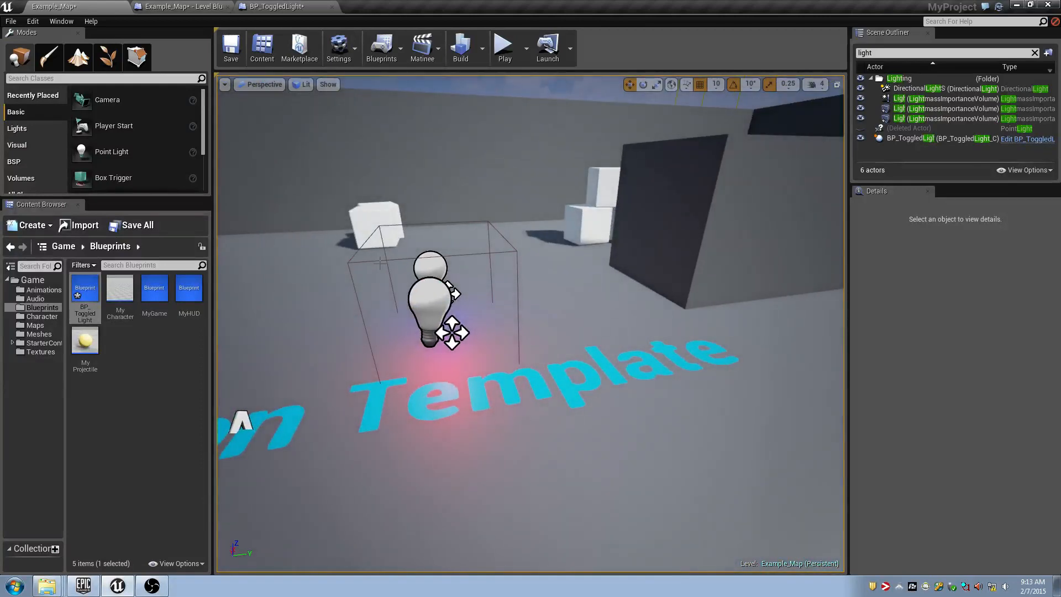
{"action": "left_click", "coordinate": [411, 272]}
{"action": "left_click", "coordinate": [439, 308]}
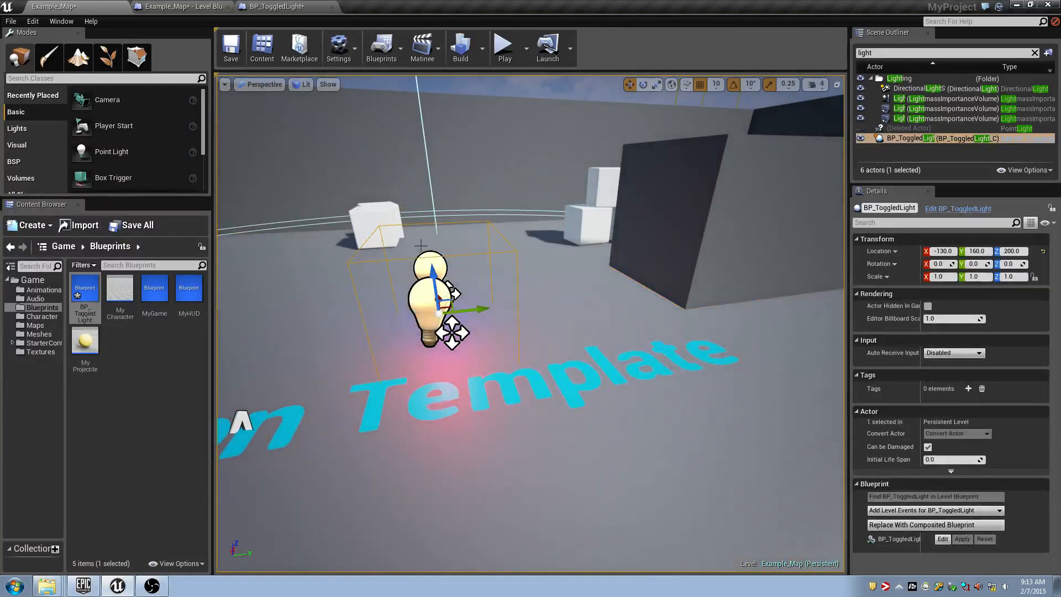
Return to the BP_ToggledLight Blueprint and save it together with Example_Map.
{"action": "left_click", "coordinate": [280, 6]}
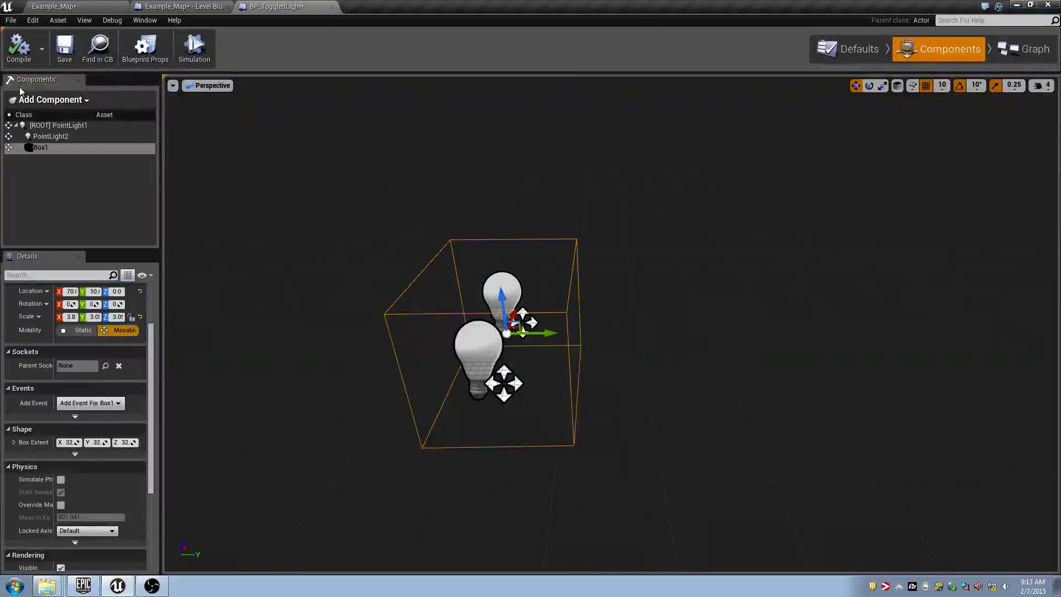
{"action": "key", "text": "ctrl+s"}
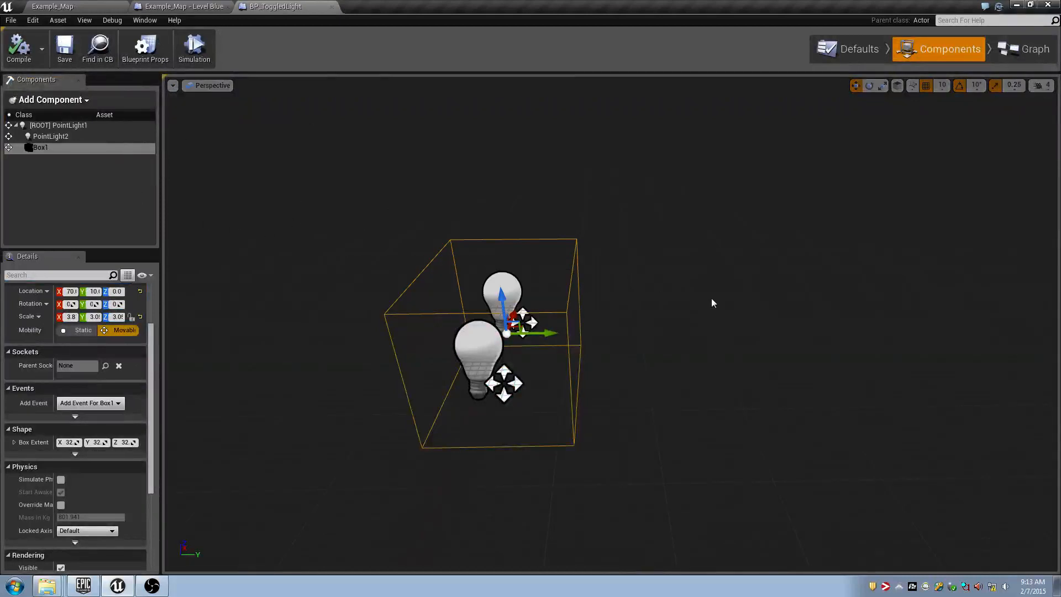
{"action": "key", "text": "d"}
{"action": "mouse_move", "coordinate": [704, 297]}
{"action": "right_mouse_down"}
{"action": "mouse_move", "coordinate": [545, 303]}
{"action": "mouse_move", "coordinate": [703, 297]}
{"action": "right_mouse_up"}
{"action": "key", "text": "w"}
{"action": "key", "text": "s"}
{"action": "key", "text": "w"}
{"action": "key", "text": "s"}
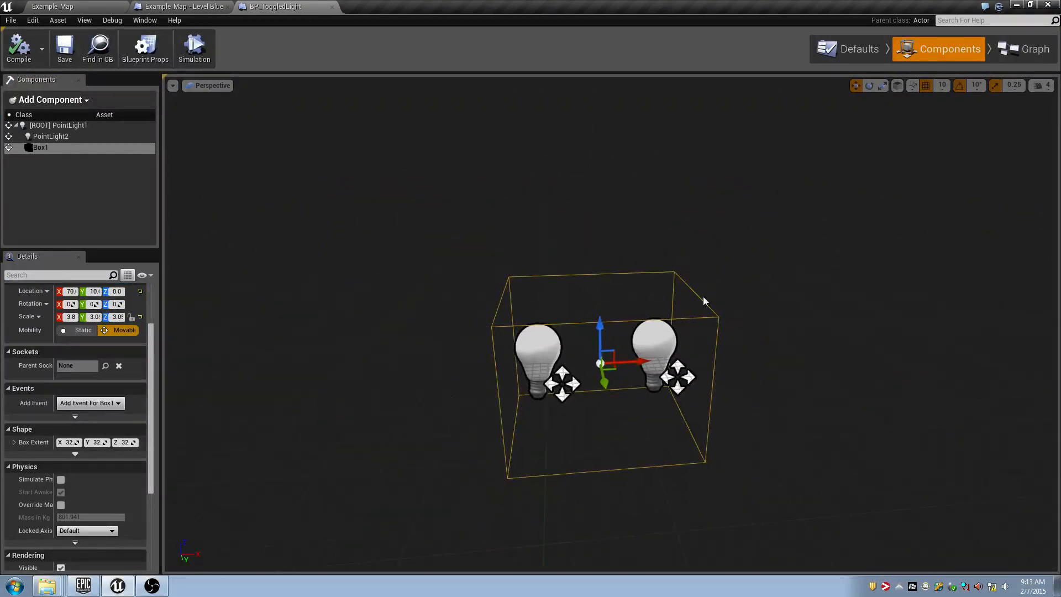
{"action": "left_click", "coordinate": [52, 100]}
{"action": "type", "text": "light"}
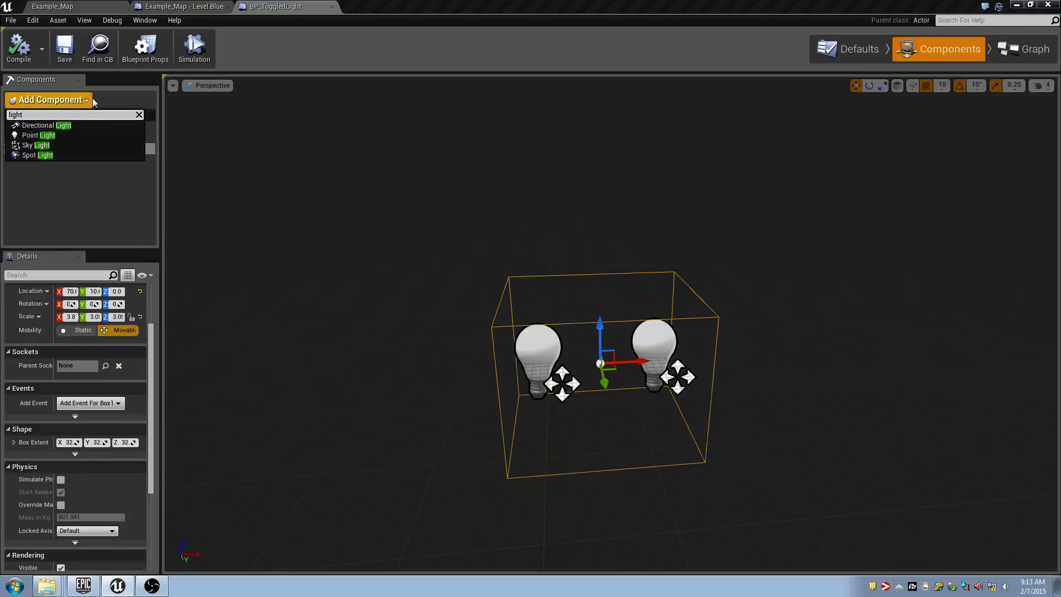
{"action": "left_click", "coordinate": [137, 85]}
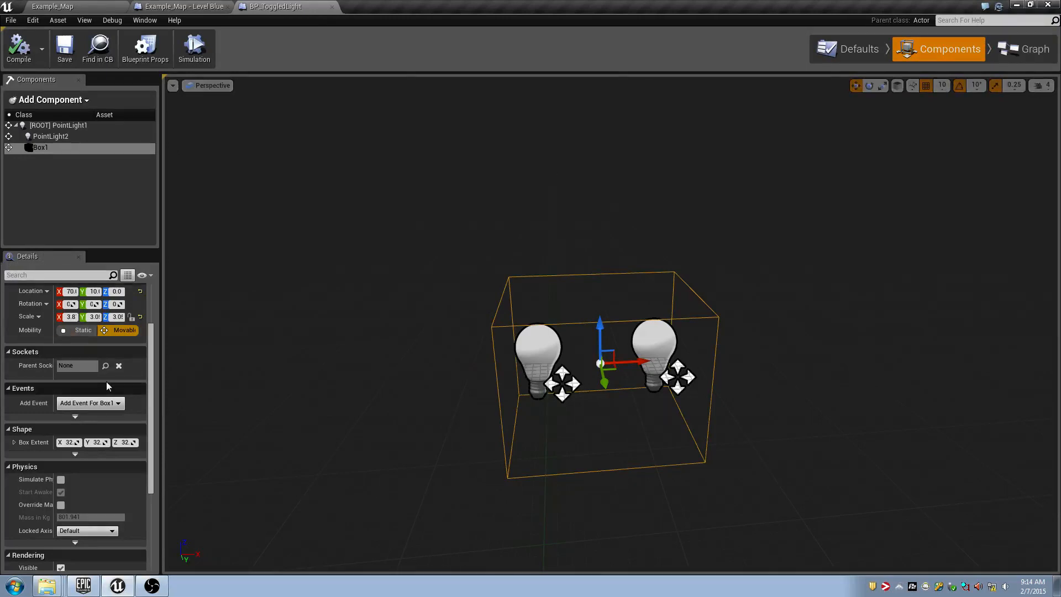
{"action": "scroll", "coordinate": [106, 382], "scroll_direction": "up", "scroll_amount": 3}
{"action": "left_click", "coordinate": [56, 126]}
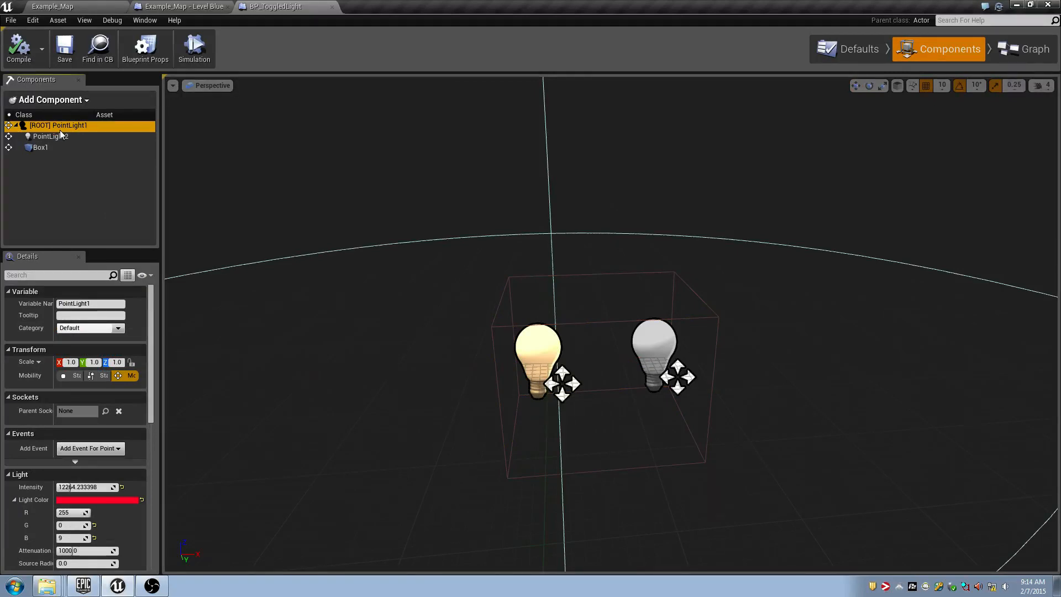
{"action": "left_click", "coordinate": [63, 125]}
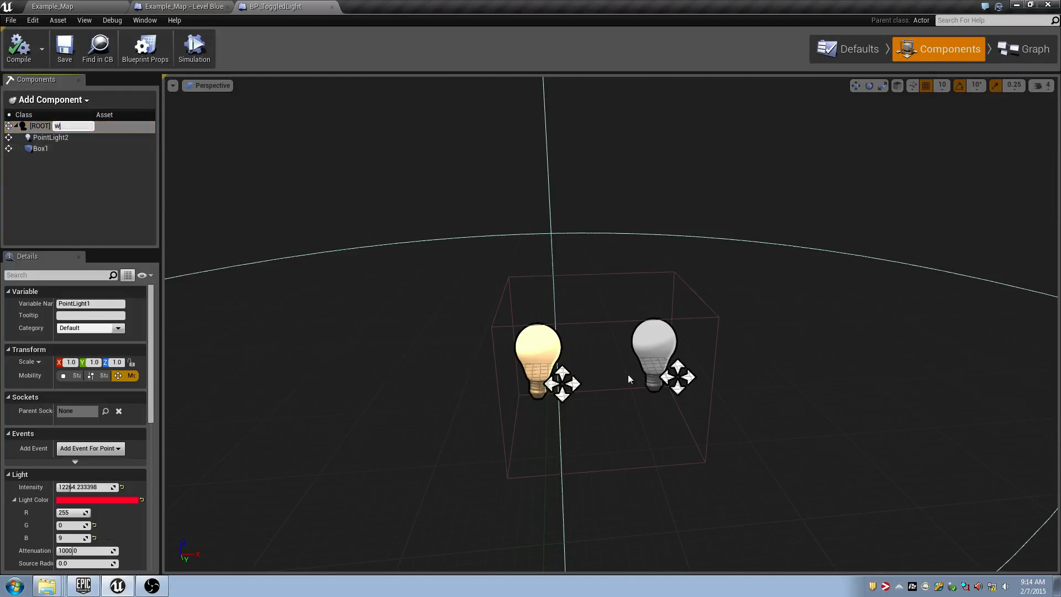
{"action": "left_click", "coordinate": [548, 361]}
{"action": "right_click_drag", "start_coordinate": [584, 287], "coordinate": [630, 289]}
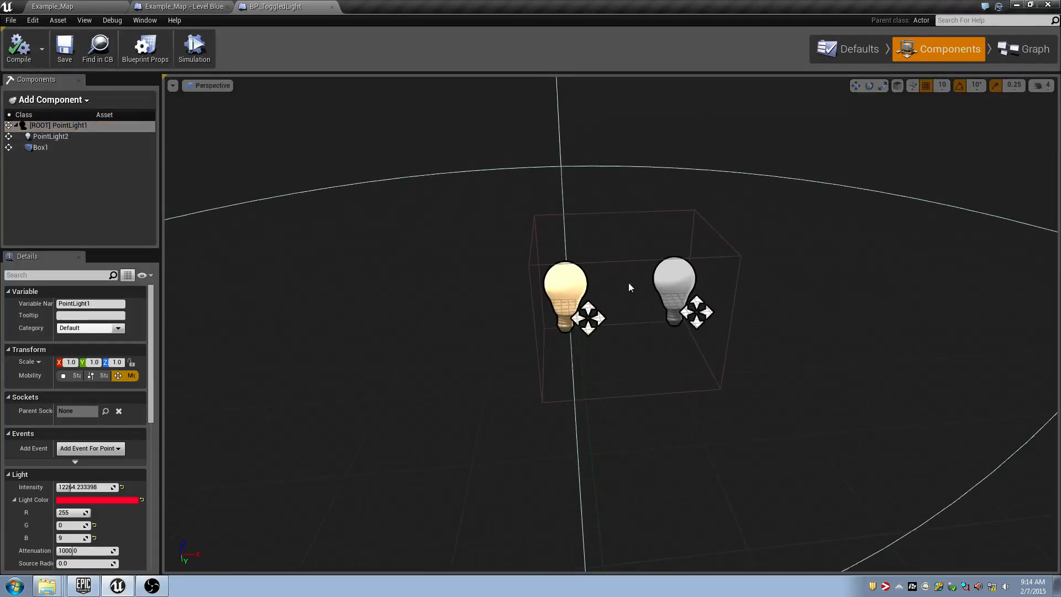
{"action": "mouse_move", "coordinate": [875, 91]}
{"action": "right_mouse_down"}
{"action": "mouse_move", "coordinate": [884, 91]}
{"action": "mouse_move", "coordinate": [870, 91]}
{"action": "right_mouse_up"}
{"action": "right_click_drag", "start_coordinate": [535, 285], "coordinate": [537, 286]}
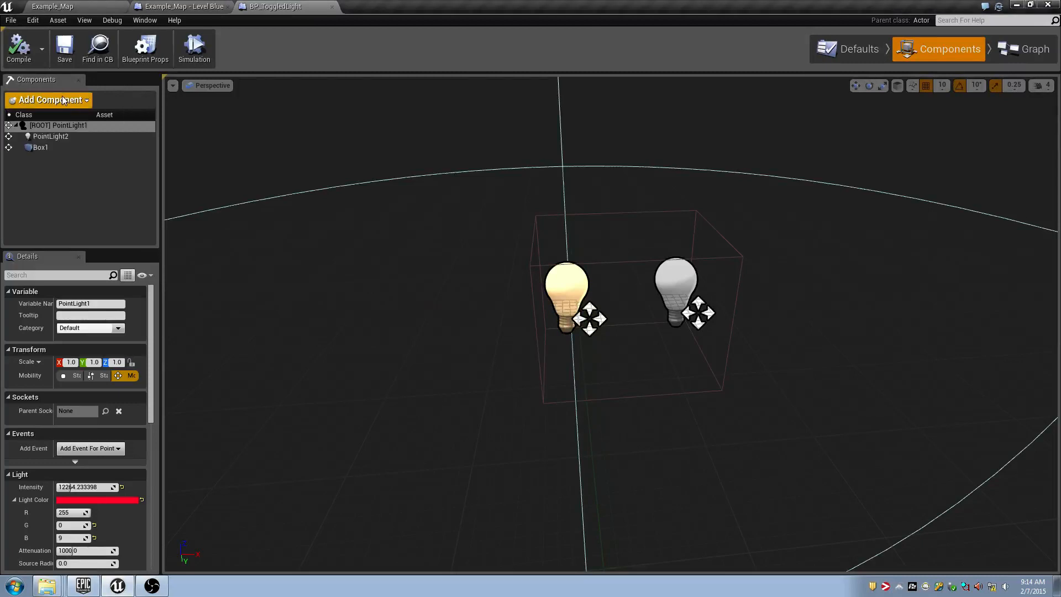
Compare the root PointLight1 with PointLight2 and search the available components for Scene.
{"action": "left_click", "coordinate": [51, 136]}
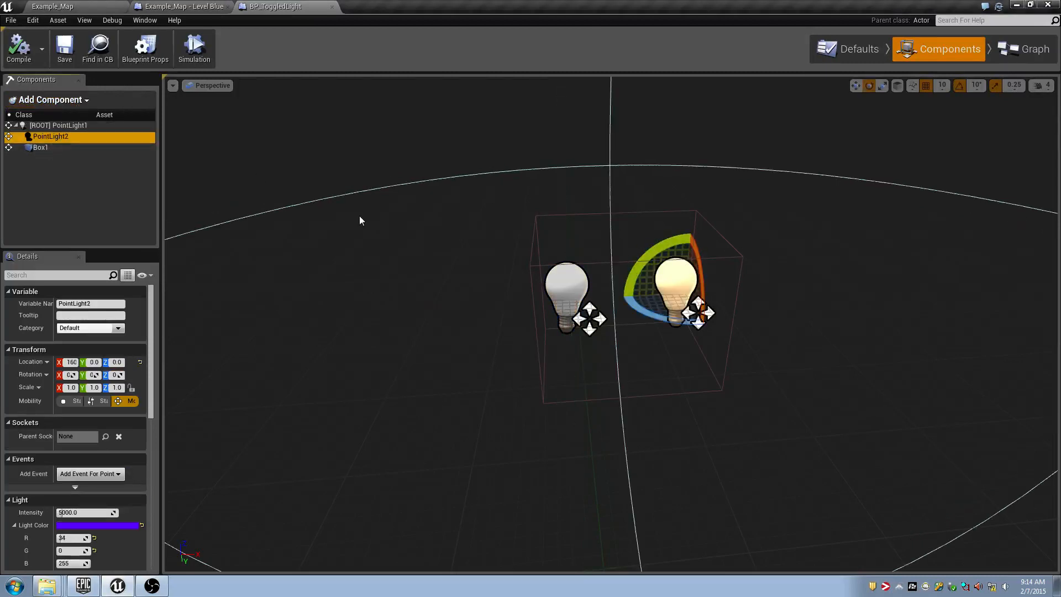
{"action": "left_click", "coordinate": [70, 127]}
{"action": "left_click", "coordinate": [69, 134]}
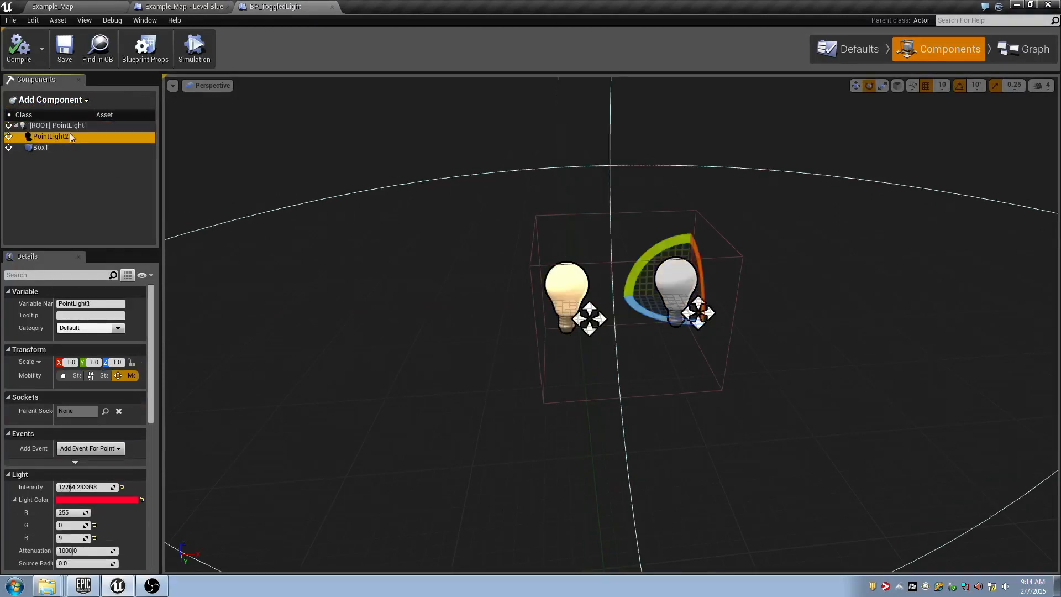
{"action": "left_click", "coordinate": [70, 127]}
{"action": "left_click", "coordinate": [68, 138]}
{"action": "left_click", "coordinate": [71, 127]}
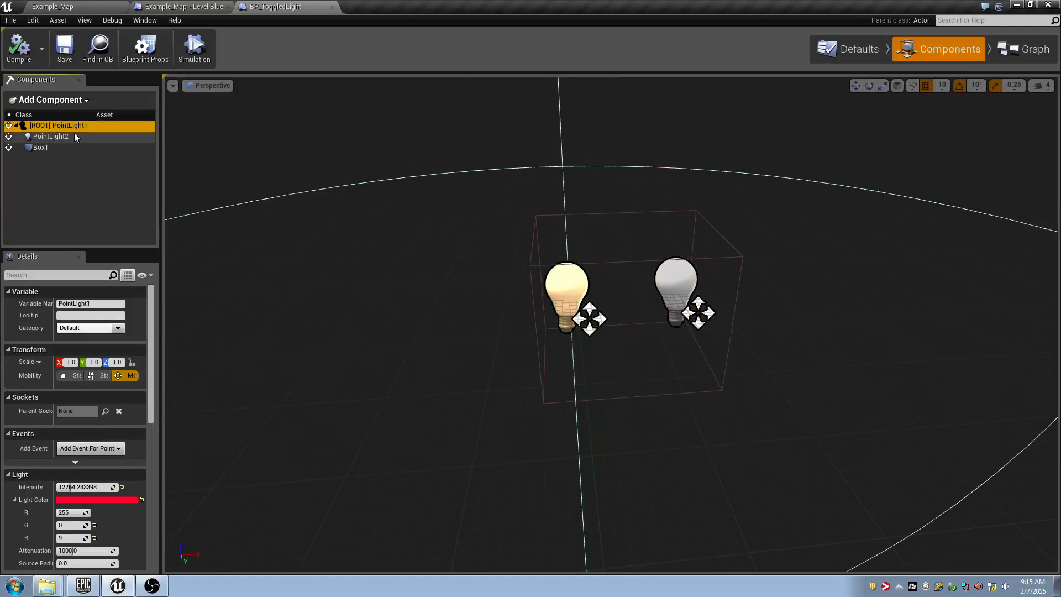
{"action": "left_click", "coordinate": [71, 100]}
{"action": "type", "text": "sc"}
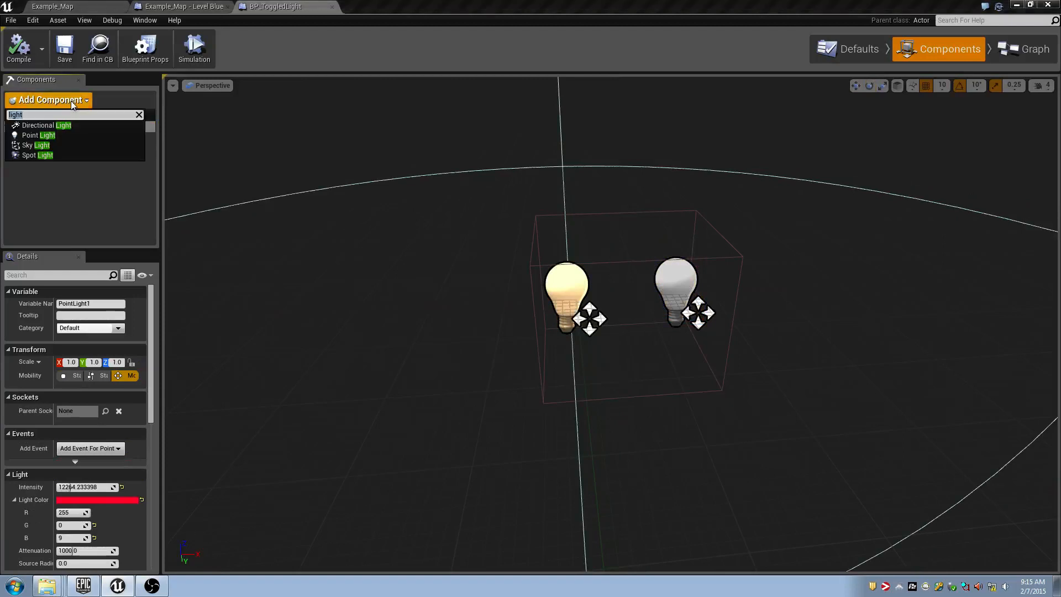
{"action": "type", "text": "ene"}
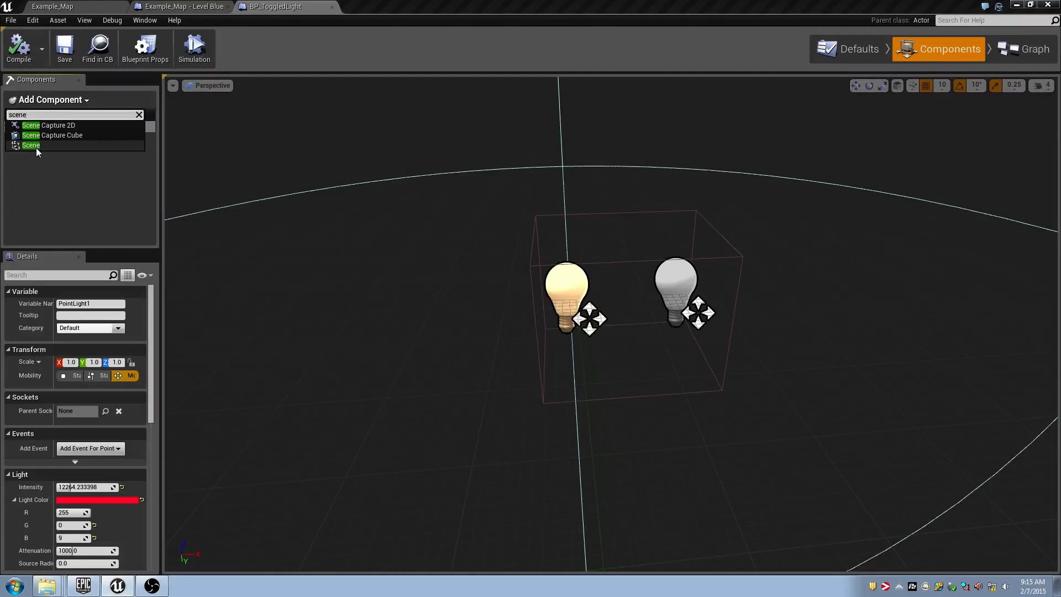
{"action": "left_click", "coordinate": [97, 230]}
{"action": "left_click", "coordinate": [34, 127]}
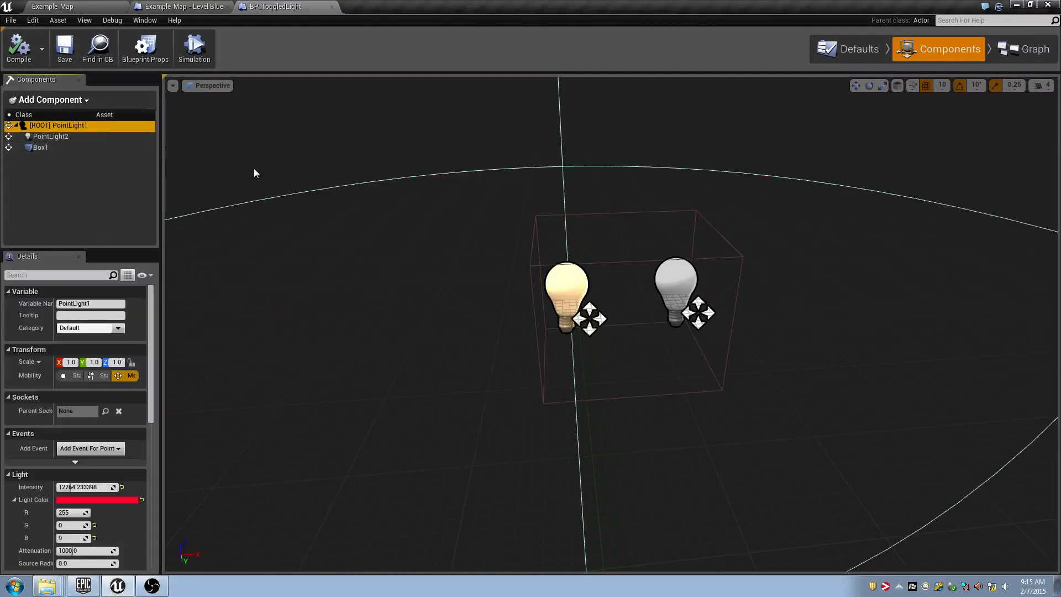
Rename the Box component to Trigger.
{"action": "left_click", "coordinate": [81, 148]}
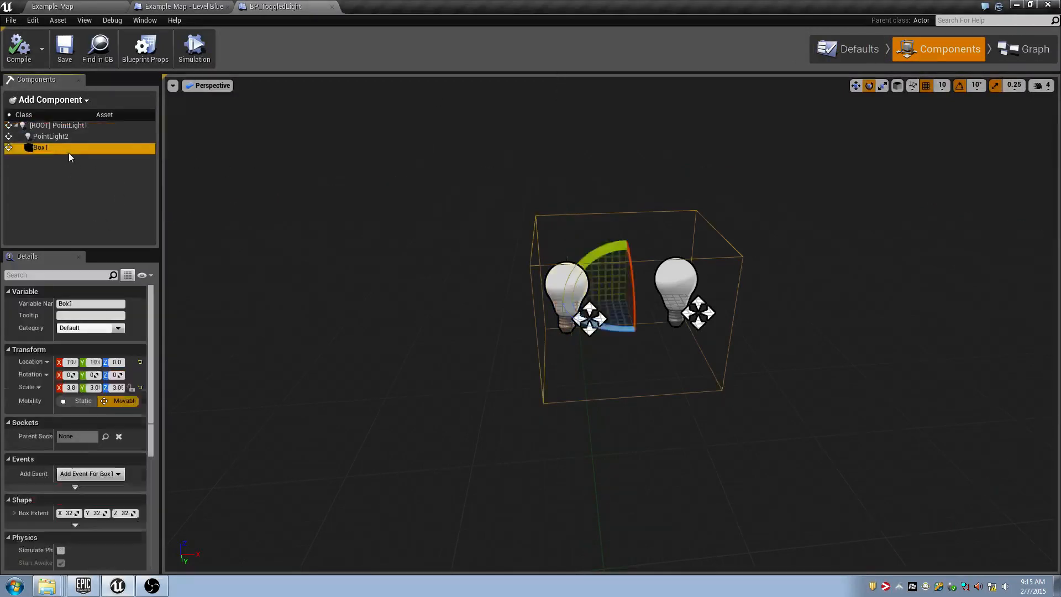
{"action": "double_click", "coordinate": [87, 304]}
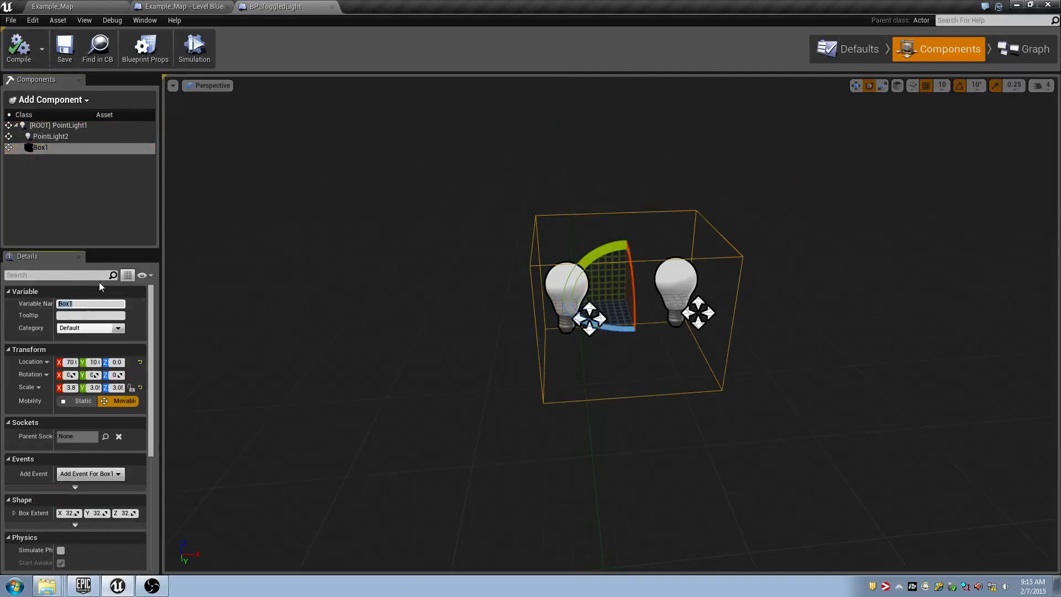
{"action": "type", "text": "Trigger"}
{"action": "key", "text": "Return"}
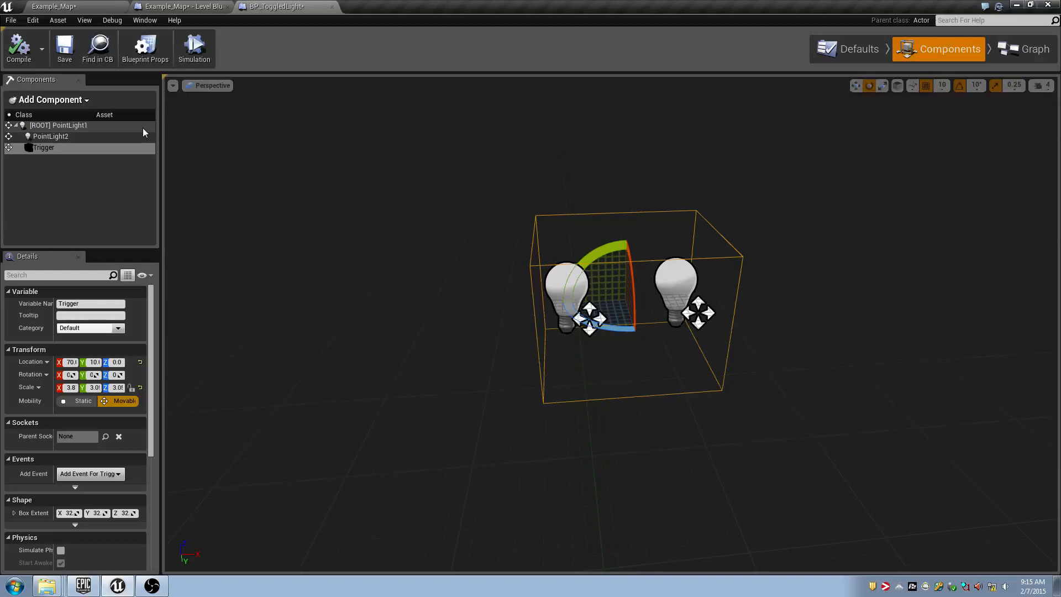
Review the PointLight1, PointLight2 and Trigger components and open BP_ToggledLight's event graph.
{"action": "left_click", "coordinate": [56, 126]}
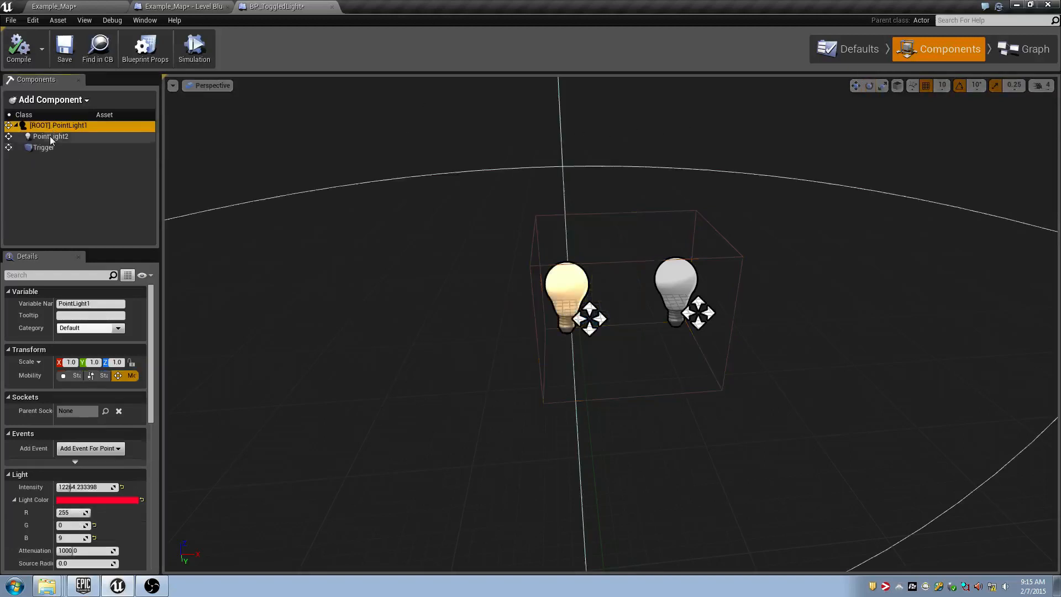
{"action": "left_click", "coordinate": [51, 137]}
{"action": "left_click", "coordinate": [61, 148]}
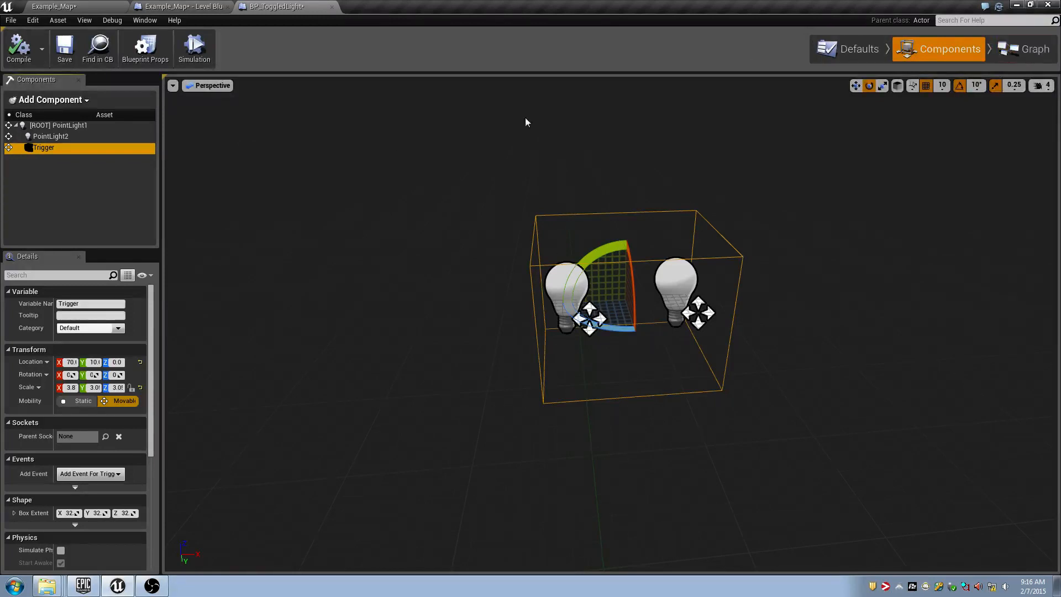
{"action": "left_click", "coordinate": [89, 138]}
{"action": "left_click", "coordinate": [81, 148]}
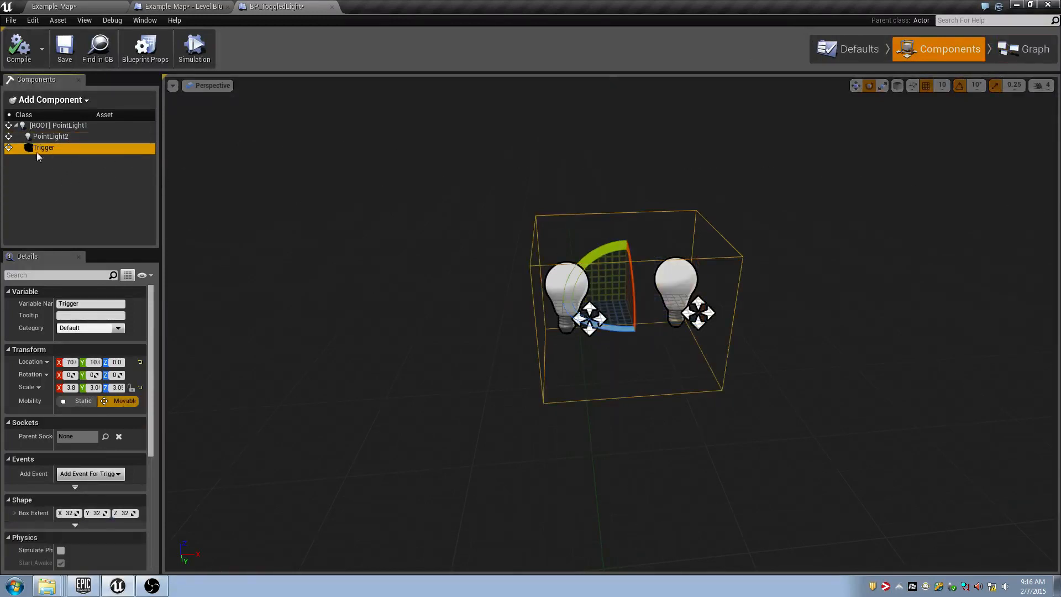
{"action": "left_click", "coordinate": [954, 48]}
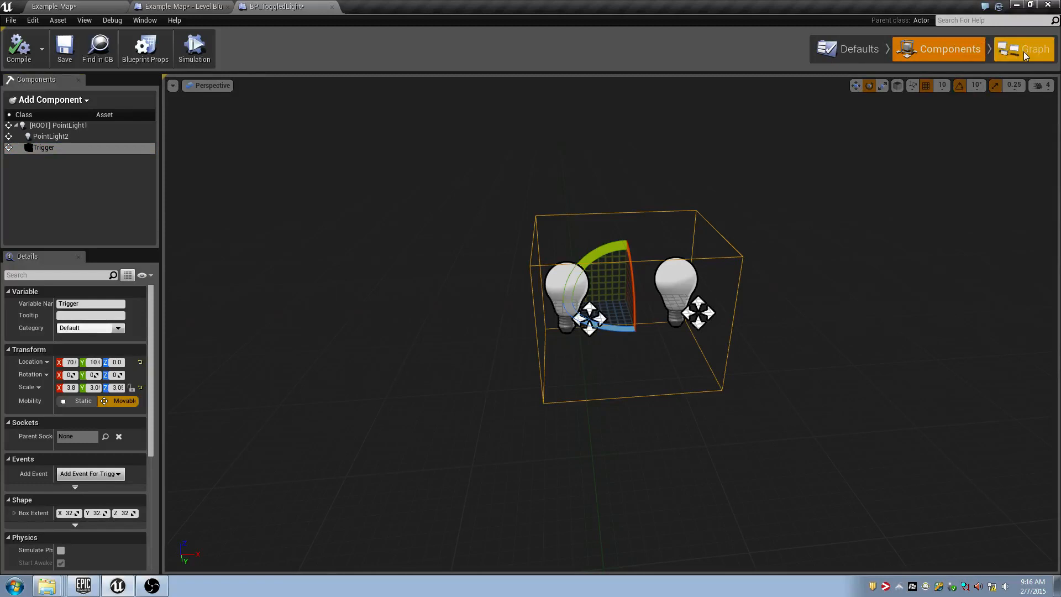
{"action": "left_click", "coordinate": [1019, 51]}
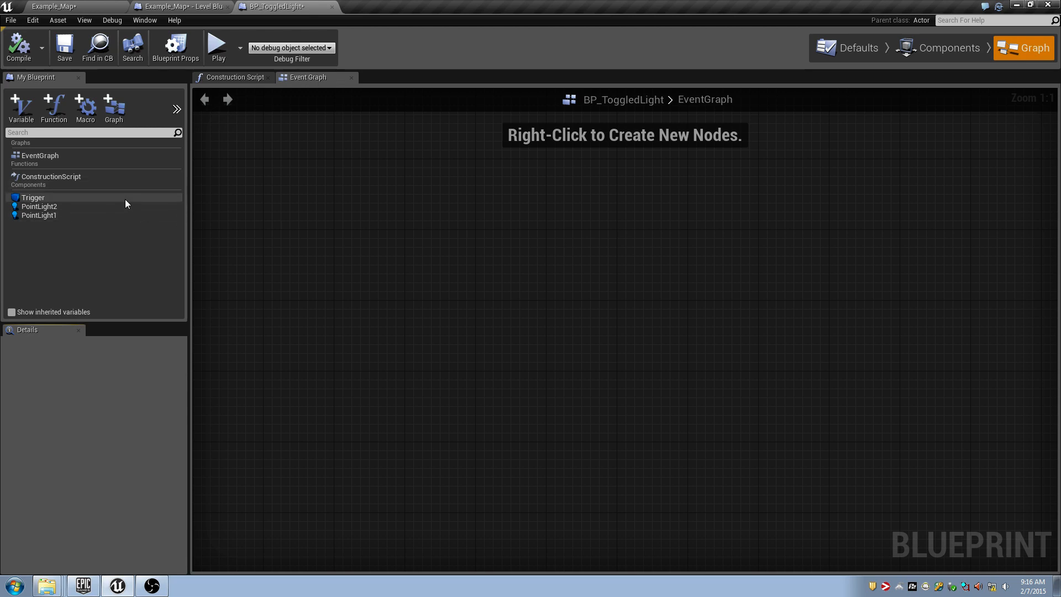
Review the Trigger, PointLight1 and PointLight2 components listed for the Blueprint's event graph.
{"action": "left_click", "coordinate": [64, 197]}
{"action": "left_click", "coordinate": [67, 215]}
{"action": "left_click", "coordinate": [74, 206]}
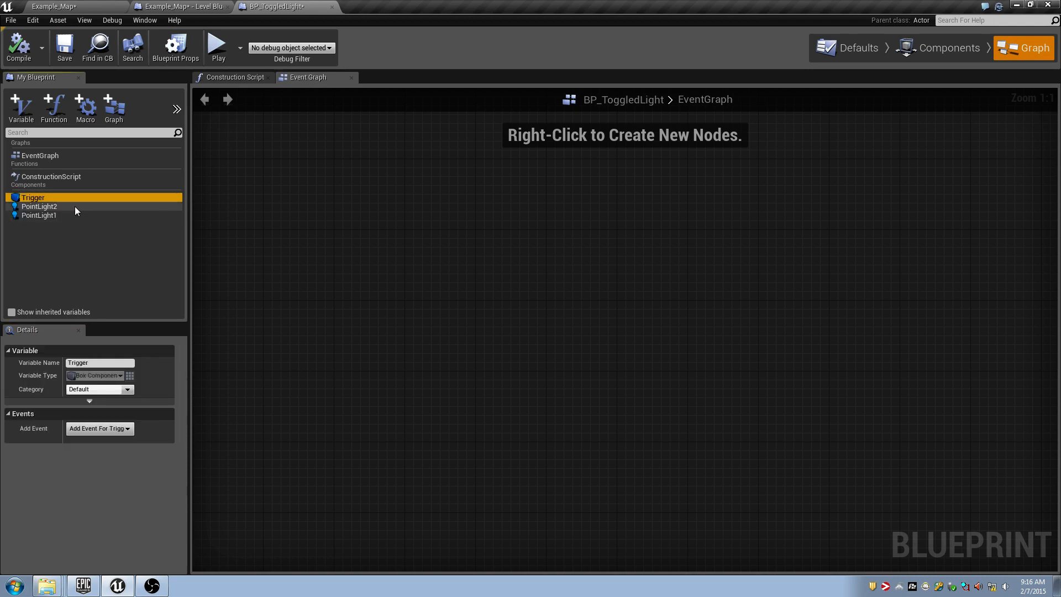
{"action": "left_click", "coordinate": [75, 197]}
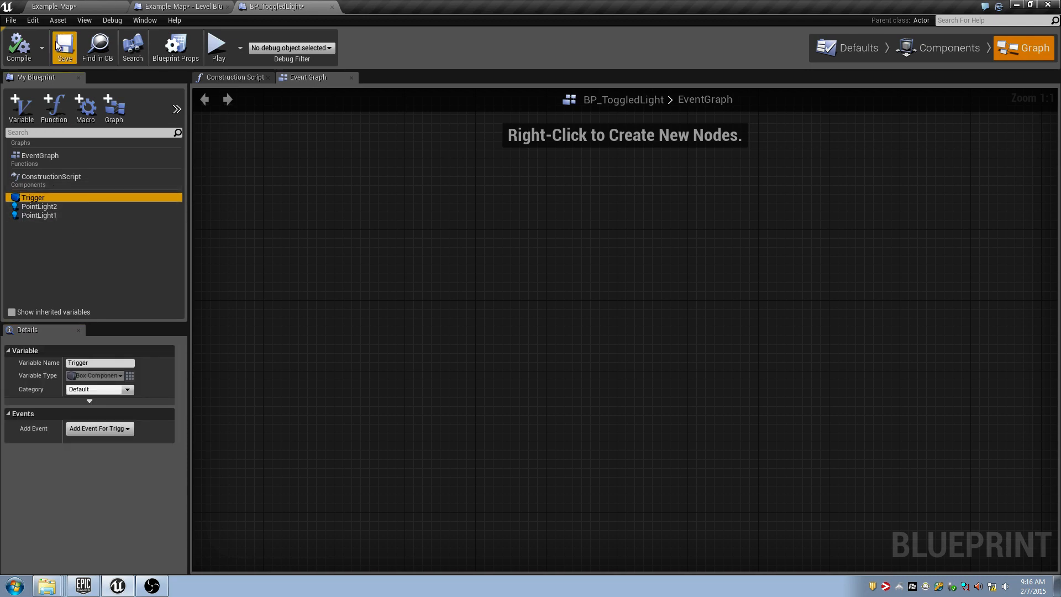
Clear the "light" filter from Example_Map's Scene Outliner and browse the full actor list.
{"action": "left_click", "coordinate": [57, 7]}
{"action": "left_click", "coordinate": [907, 53]}
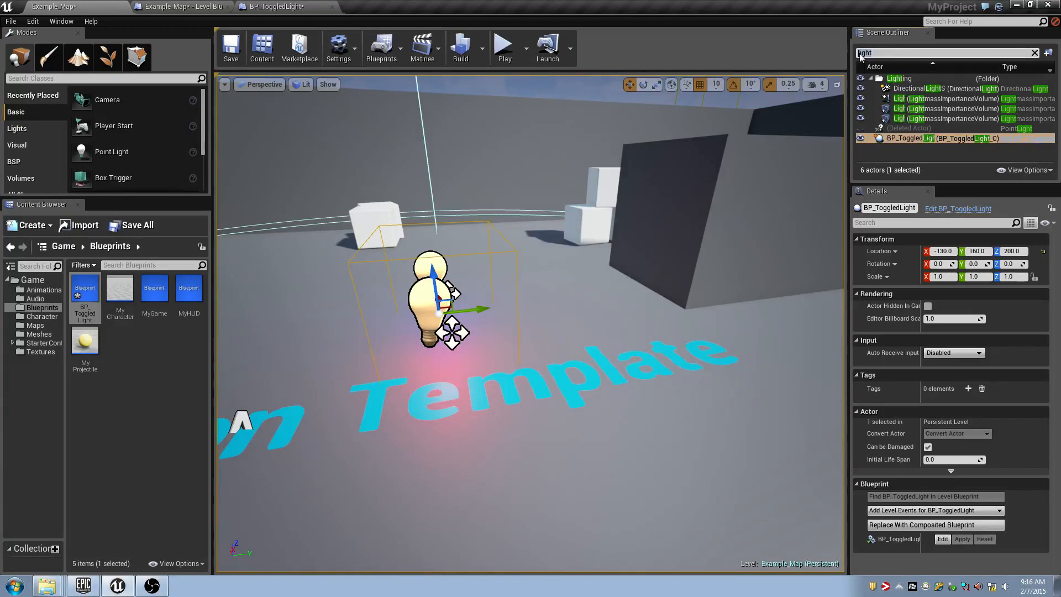
{"action": "key", "text": "BackSpace"}
{"action": "scroll", "coordinate": [957, 94], "scroll_direction": "up", "scroll_amount": 4}
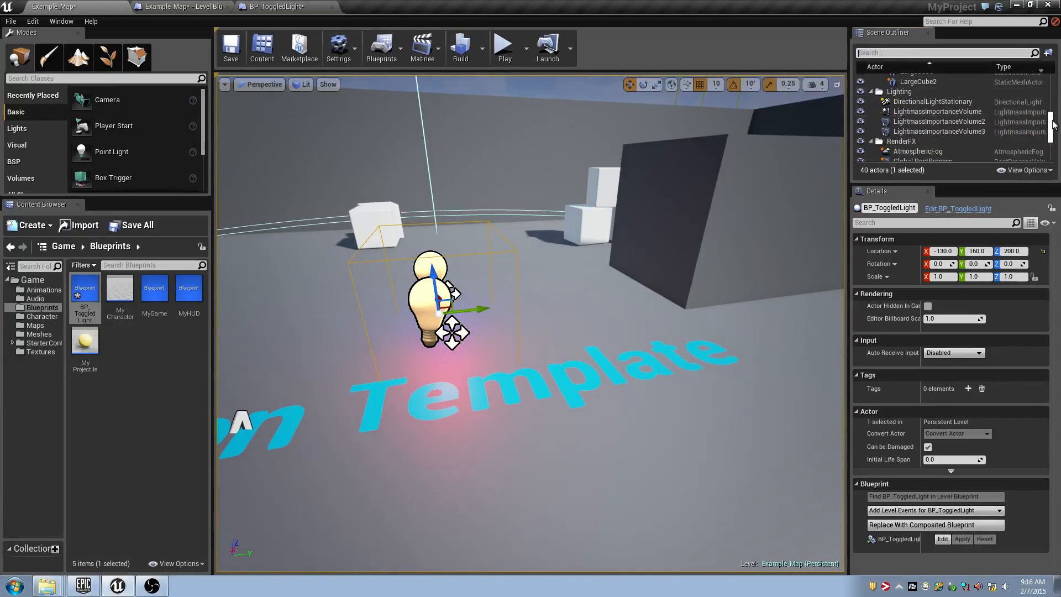
{"action": "mouse_move", "coordinate": [1054, 131]}
{"action": "left_mouse_down"}
{"action": "mouse_move", "coordinate": [1054, 87]}
{"action": "mouse_move", "coordinate": [1055, 149]}
{"action": "left_mouse_up"}
Return to BP_ToggledLight and compare the graph's component variables with the component hierarchy and its viewport.
{"action": "left_click", "coordinate": [265, 7]}
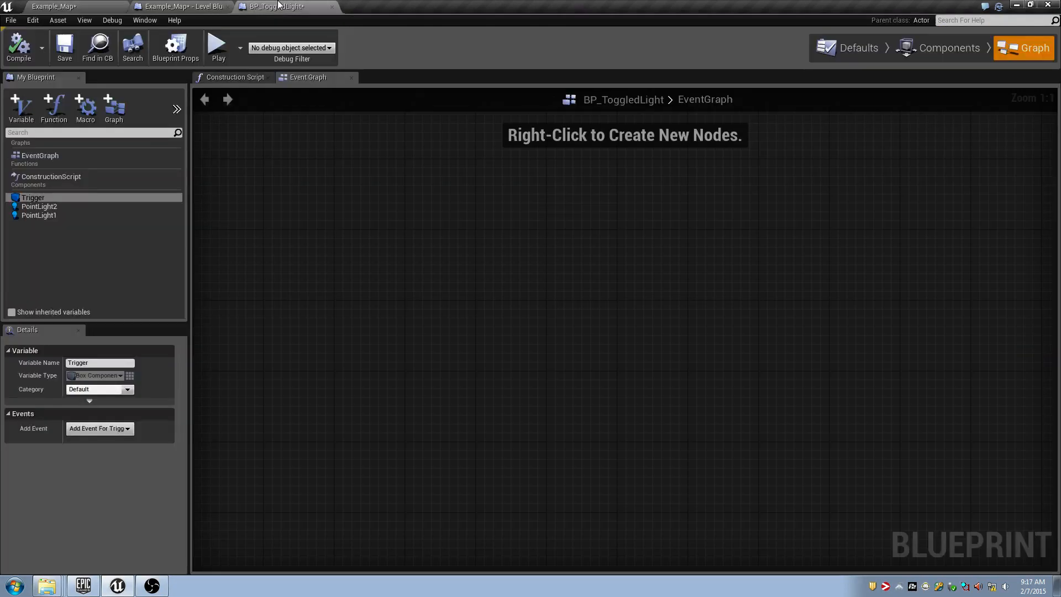
{"action": "left_click", "coordinate": [52, 217]}
{"action": "left_click", "coordinate": [55, 199]}
{"action": "left_click", "coordinate": [55, 208]}
{"action": "left_click", "coordinate": [57, 215]}
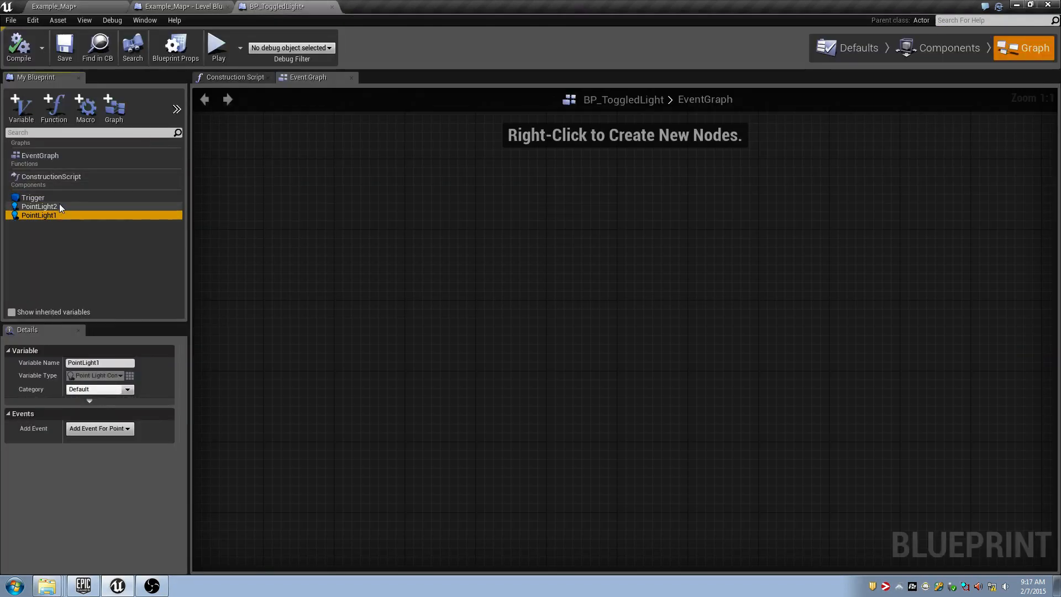
{"action": "left_click", "coordinate": [66, 209]}
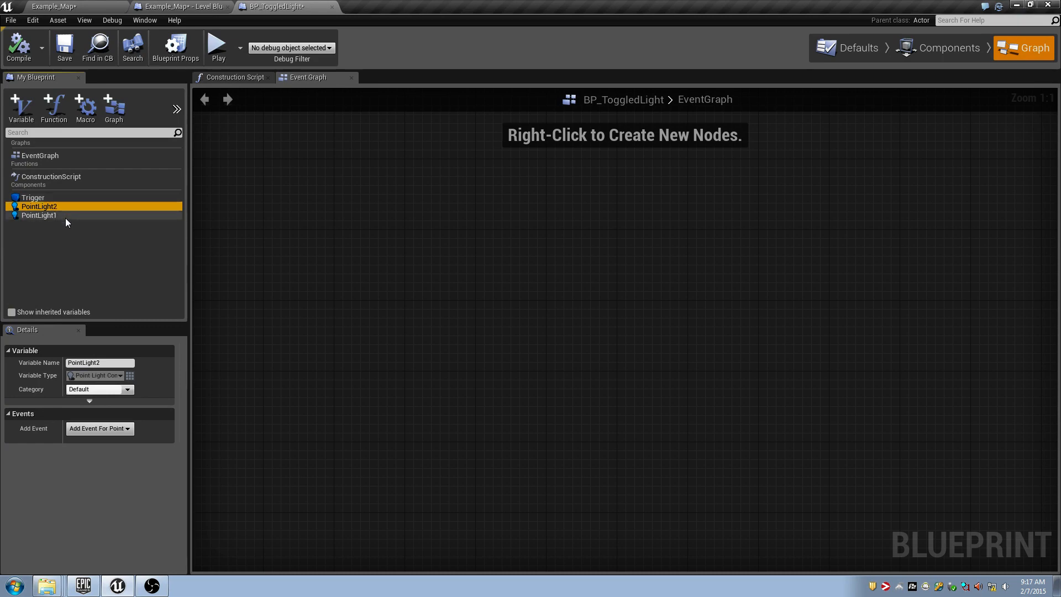
{"action": "left_click", "coordinate": [65, 200]}
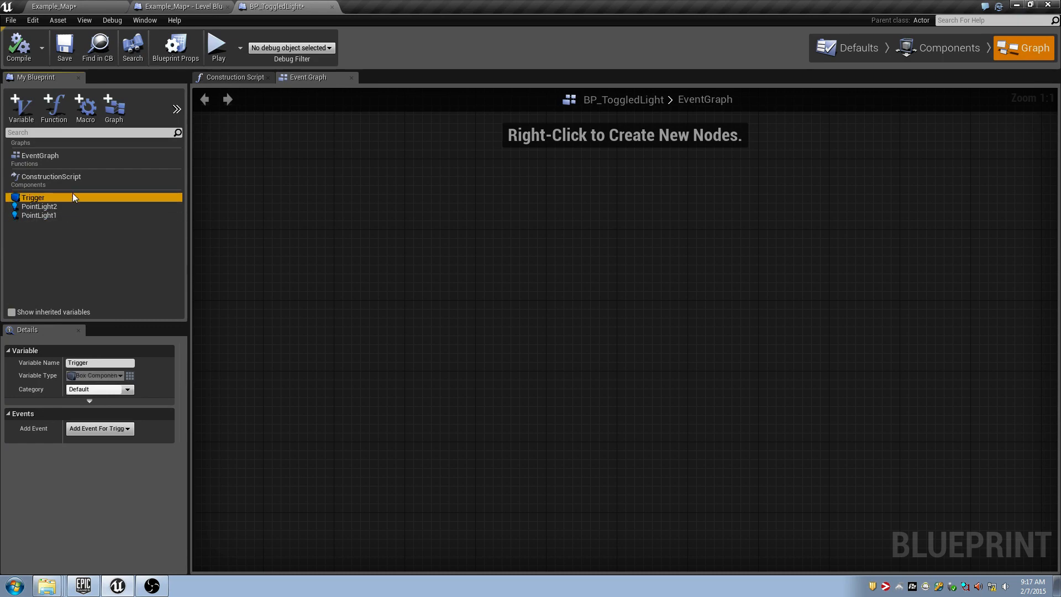
{"action": "left_click", "coordinate": [940, 48]}
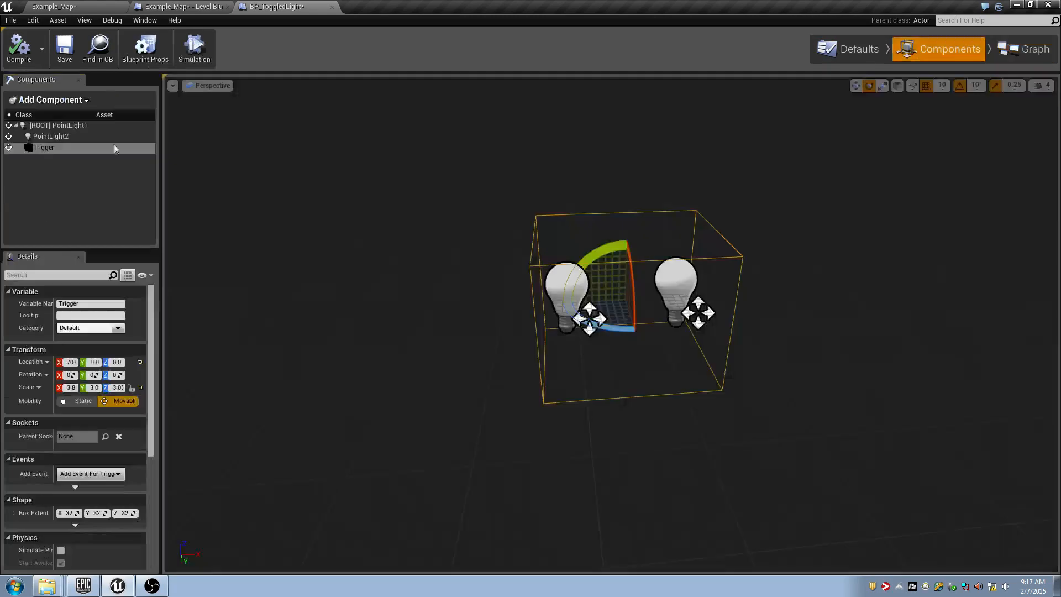
{"action": "left_click", "coordinate": [1024, 48]}
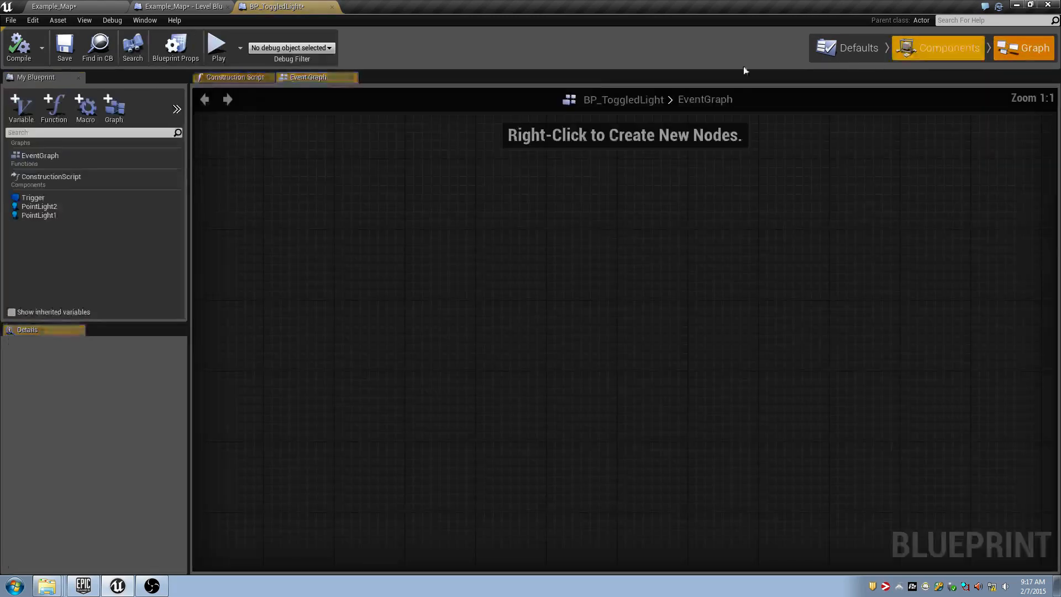
Add an OnComponentBeginOverlap event for the Trigger component to the event graph.
{"action": "left_click", "coordinate": [65, 199]}
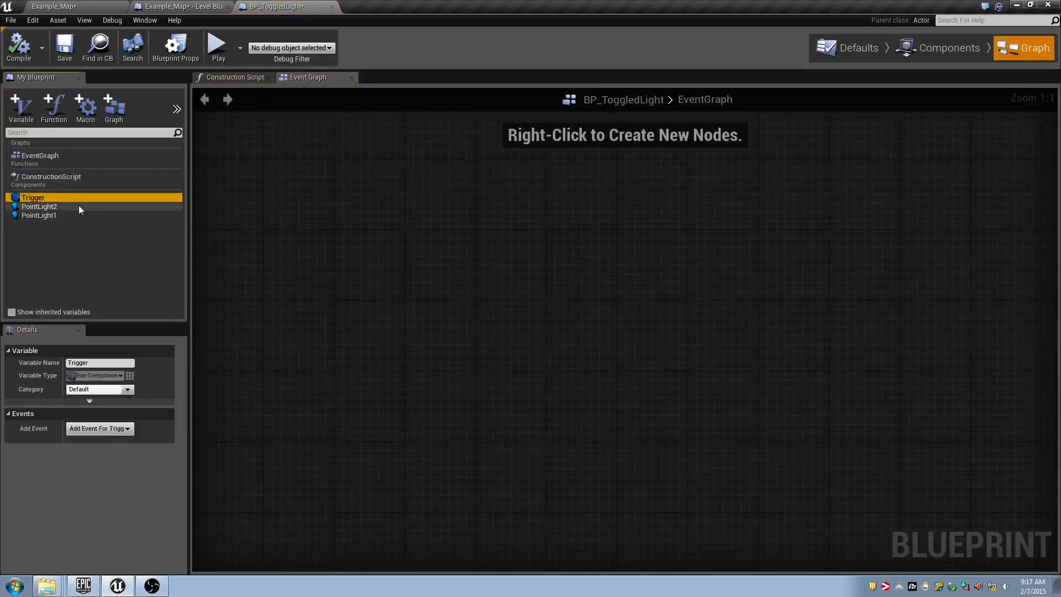
{"action": "right_click", "coordinate": [403, 230]}
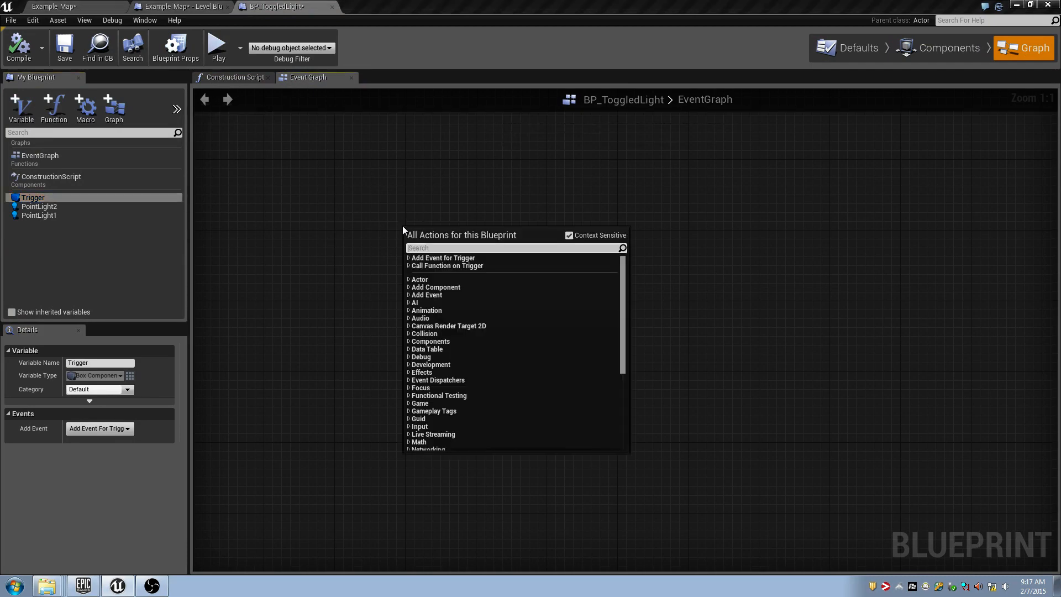
{"action": "type", "text": "overlap"}
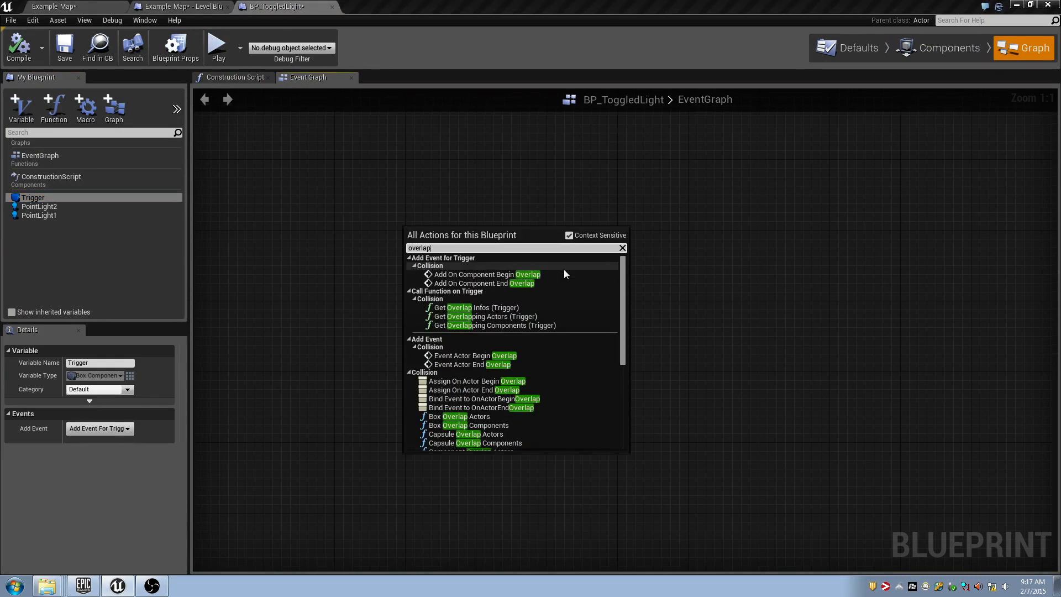
{"action": "left_click", "coordinate": [502, 275]}
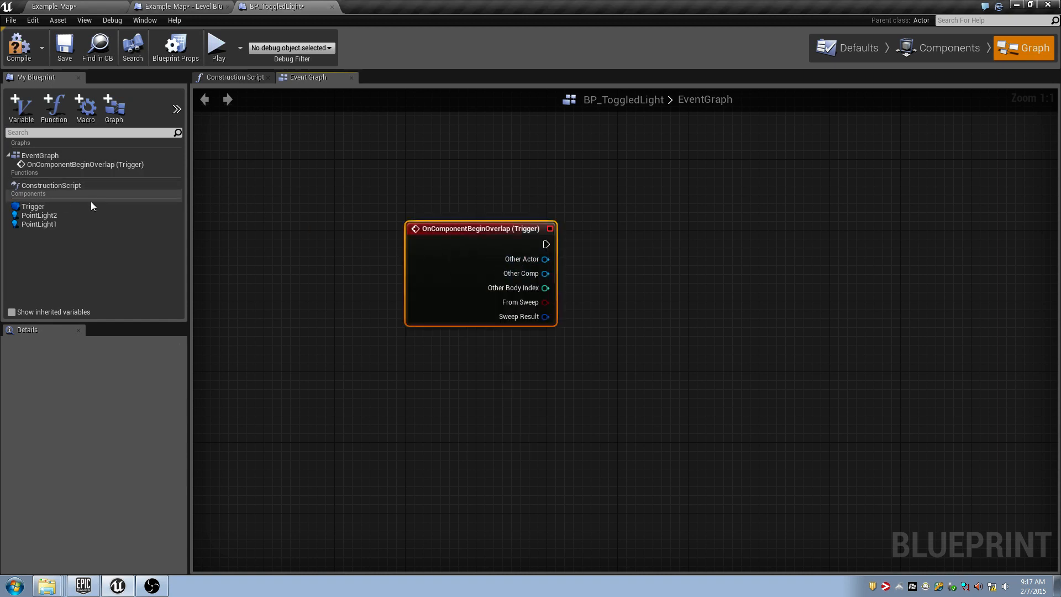
Add an OnComponentEndOverlap event for the Trigger and place it just below the begin-overlap event.
{"action": "left_click", "coordinate": [88, 207]}
{"action": "right_click", "coordinate": [458, 419]}
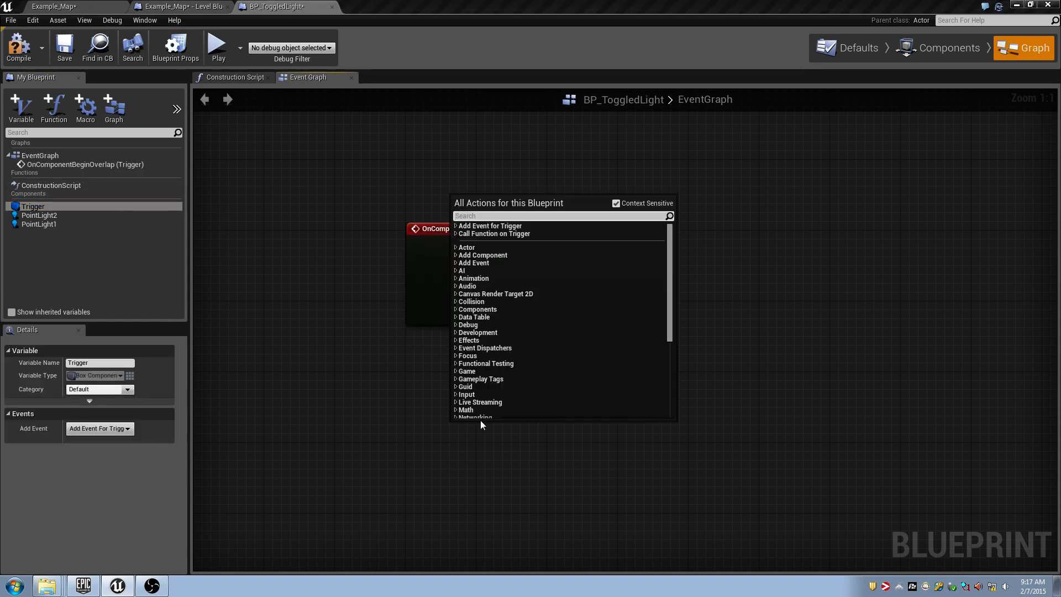
{"action": "type", "text": "overlap"}
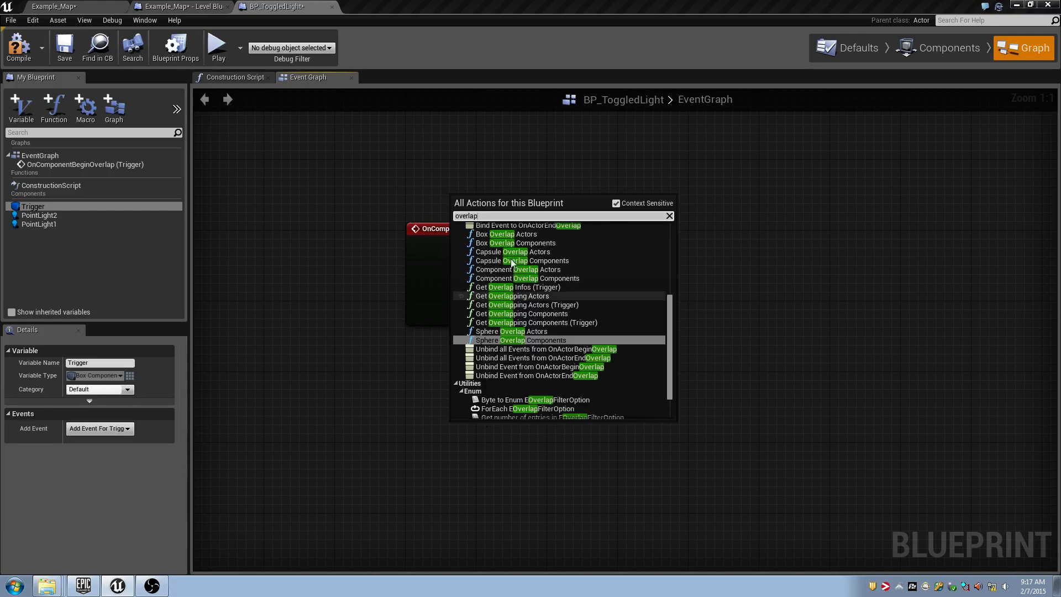
{"action": "left_click", "coordinate": [525, 251]}
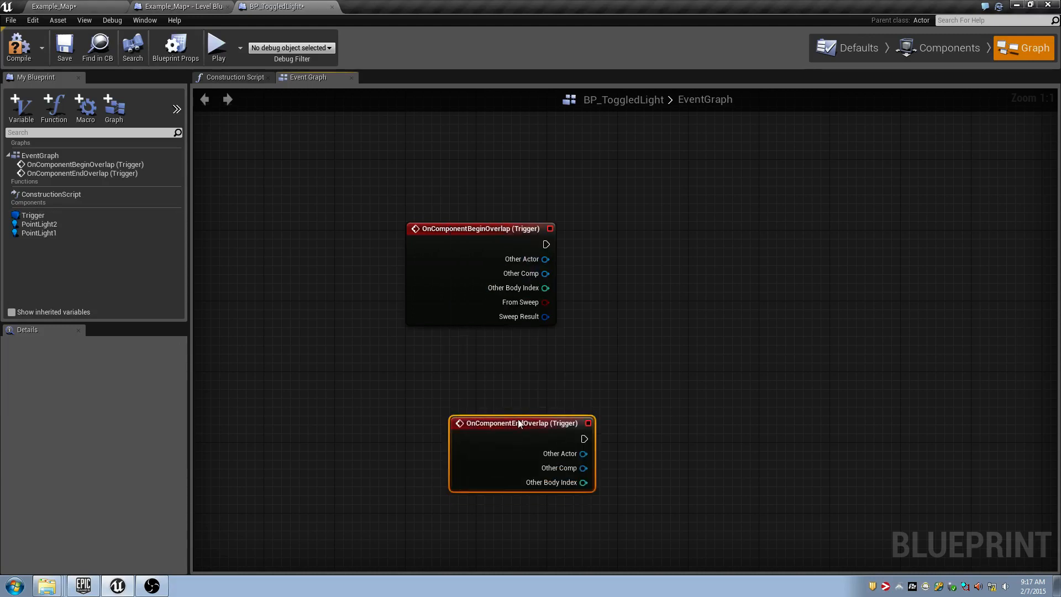
{"action": "left_click_drag", "start_coordinate": [519, 419], "coordinate": [486, 347]}
{"action": "right_click", "coordinate": [622, 269]}
{"action": "left_click", "coordinate": [597, 259]}
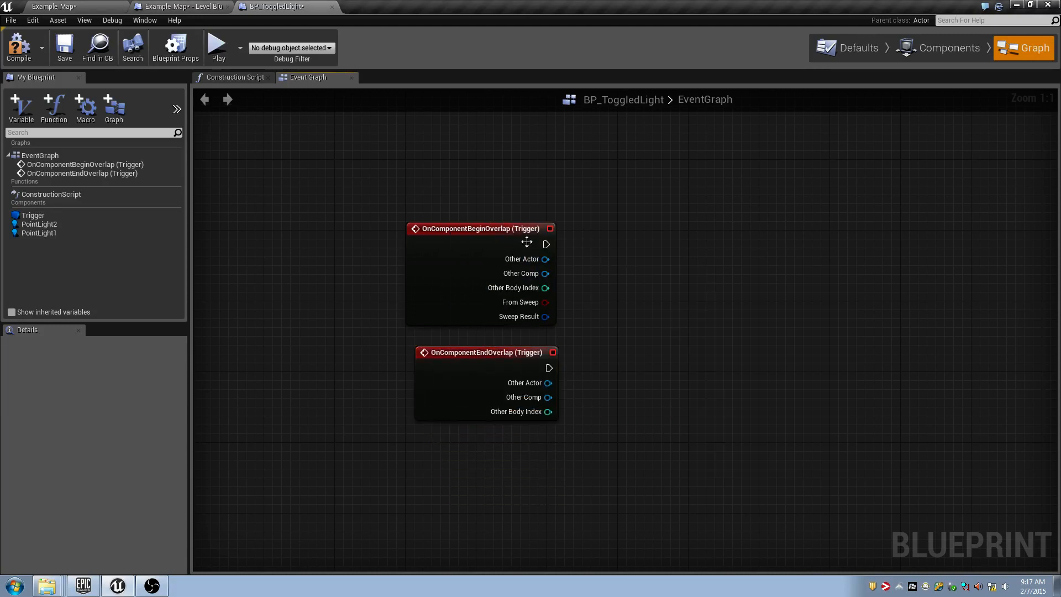
Select both Trigger overlap events and save BP_ToggledLight together with Example_Map.
{"action": "left_click", "coordinate": [495, 303]}
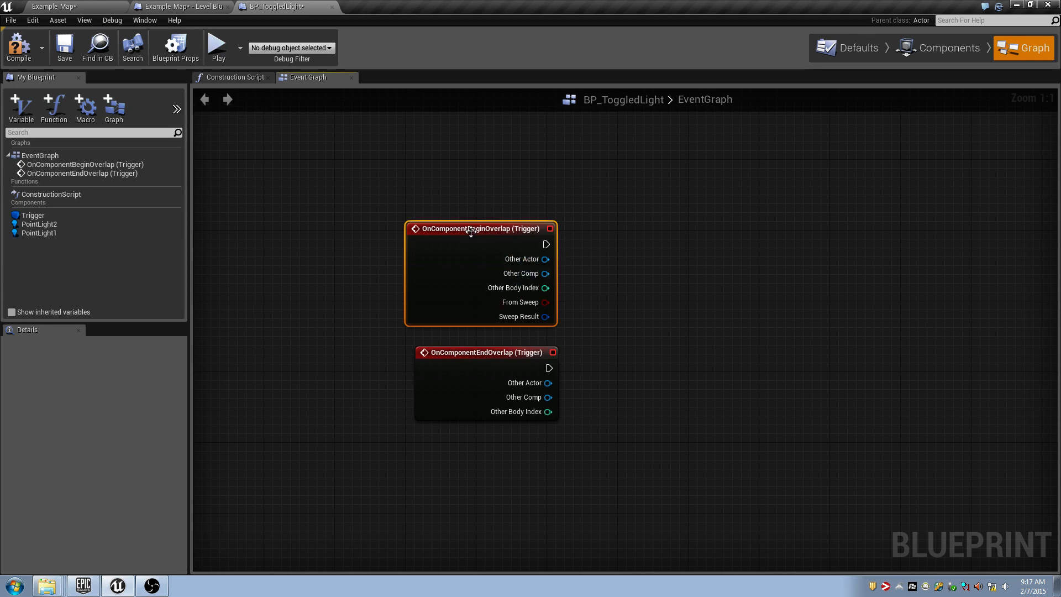
{"action": "left_click_drag", "start_coordinate": [389, 201], "coordinate": [596, 462]}
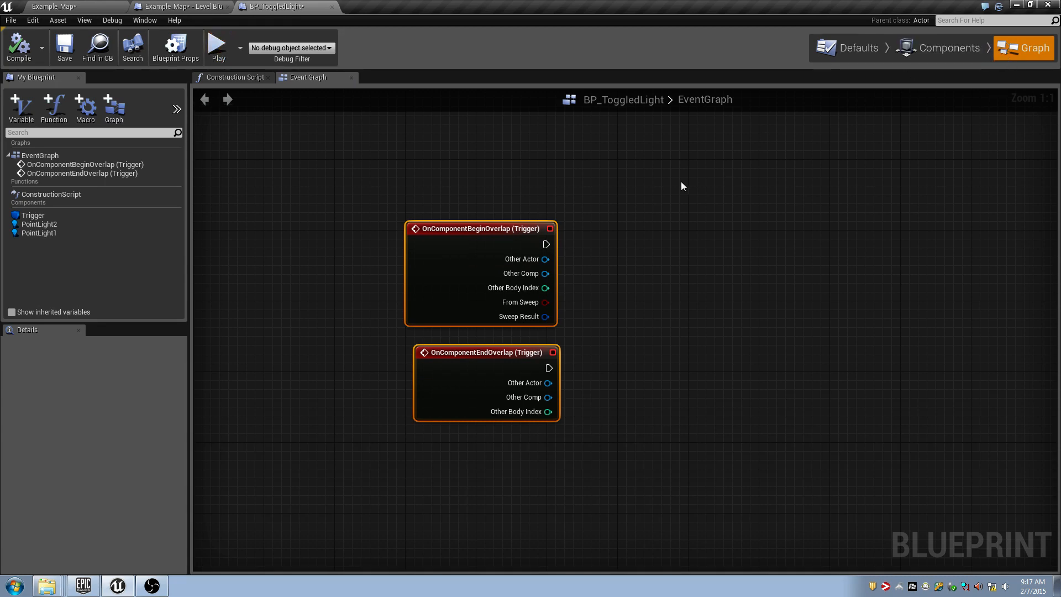
{"action": "key", "text": "ctrl+s"}
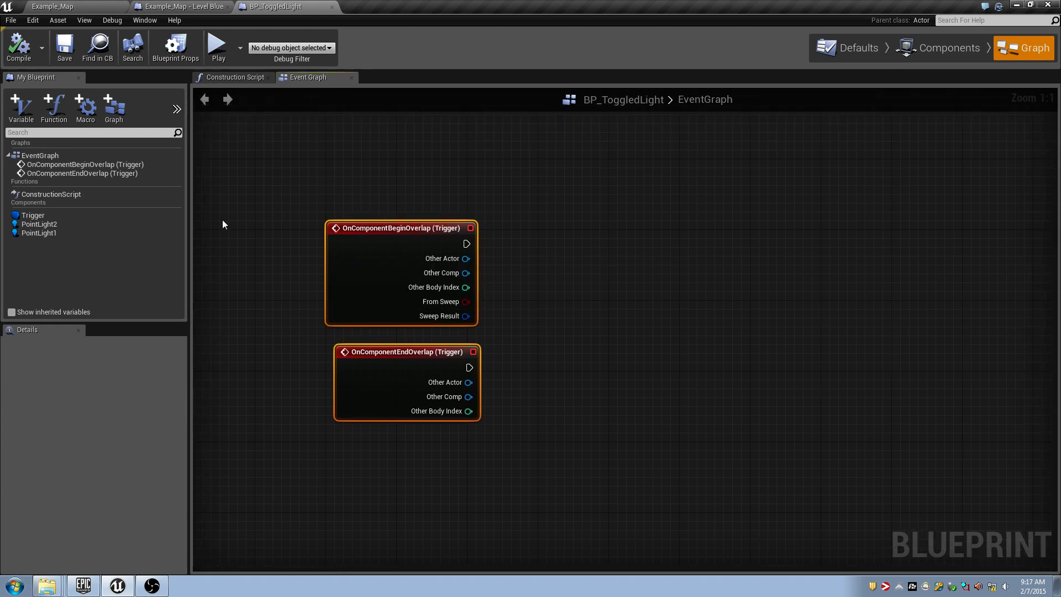
Examine the PointLight1 and PointLight2 component variables and the graph actions offered for PointLight1.
{"action": "left_click", "coordinate": [69, 225]}
{"action": "left_click", "coordinate": [77, 233]}
{"action": "left_click", "coordinate": [75, 225]}
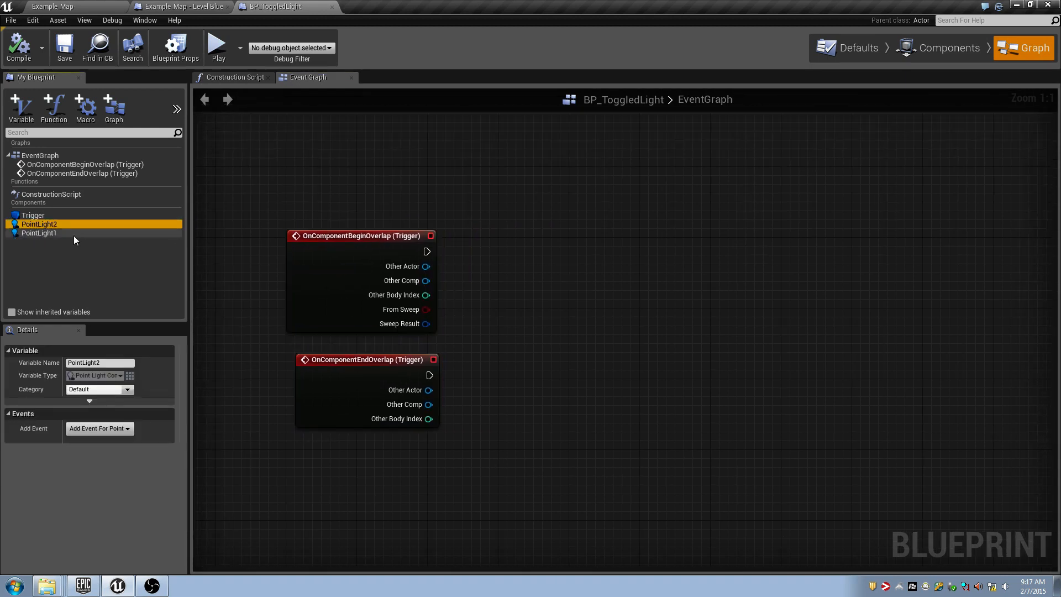
{"action": "left_click", "coordinate": [74, 234]}
{"action": "left_click", "coordinate": [75, 226]}
{"action": "left_click", "coordinate": [76, 231]}
{"action": "left_click", "coordinate": [81, 224]}
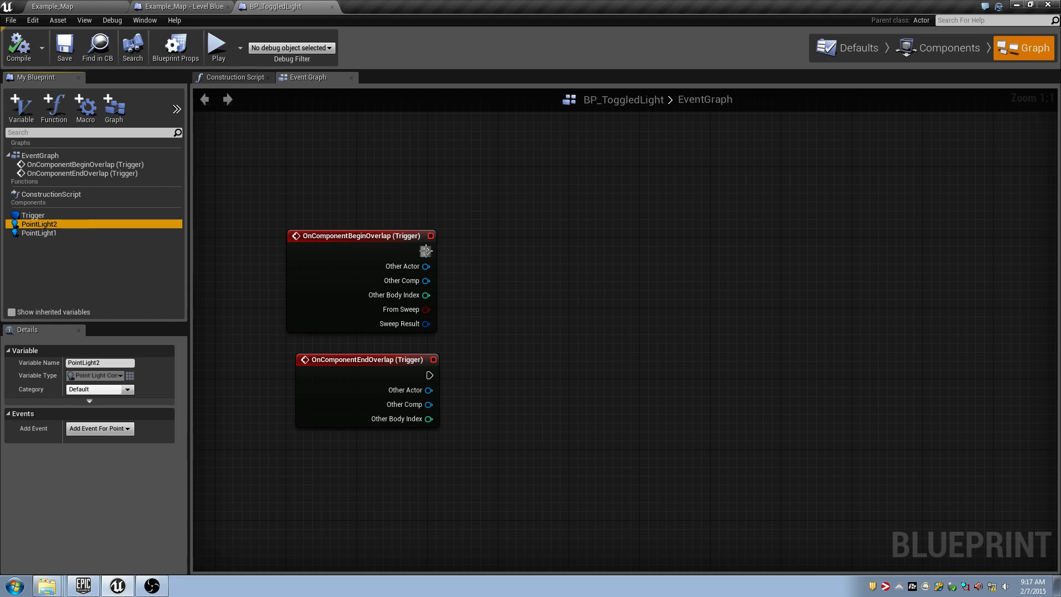
{"action": "left_click", "coordinate": [97, 232]}
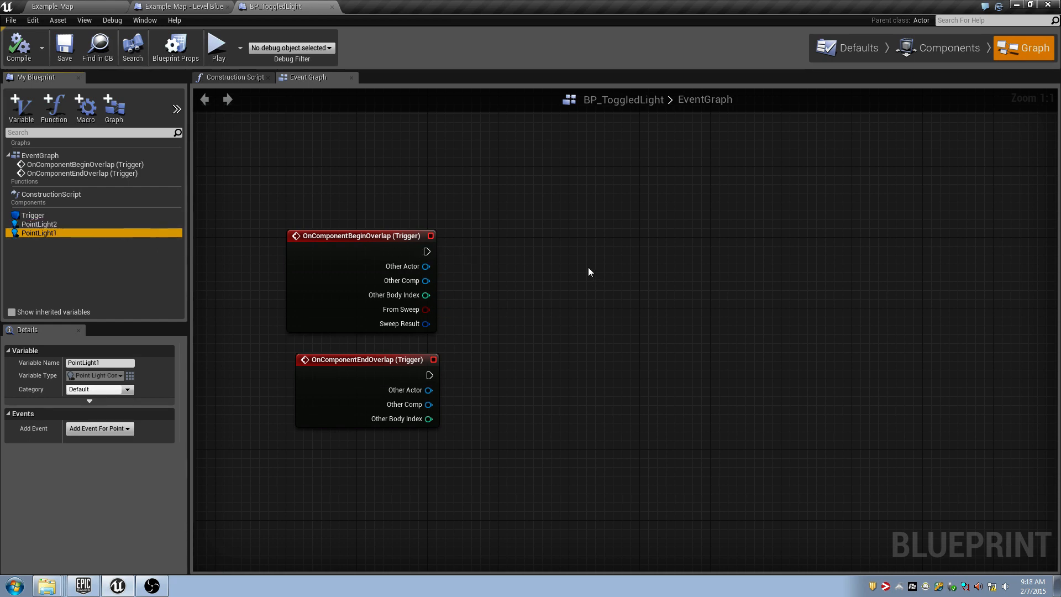
{"action": "right_click", "coordinate": [588, 268]}
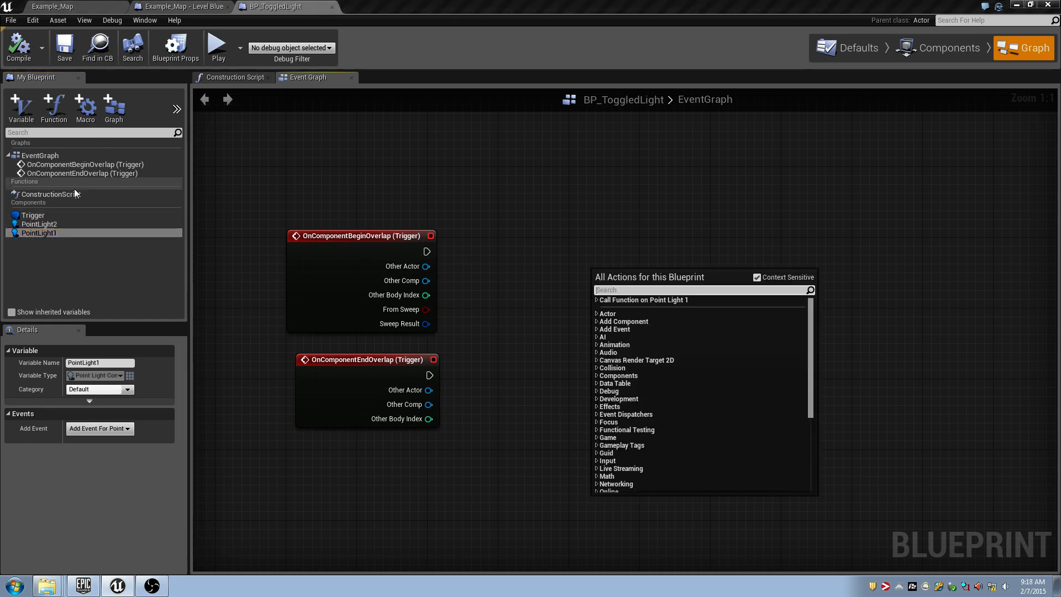
Place a Point Light in the Example_Map level, to one side of the BP_ToggledLight actor.
{"action": "left_click", "coordinate": [177, 6]}
{"action": "left_click", "coordinate": [97, 5]}
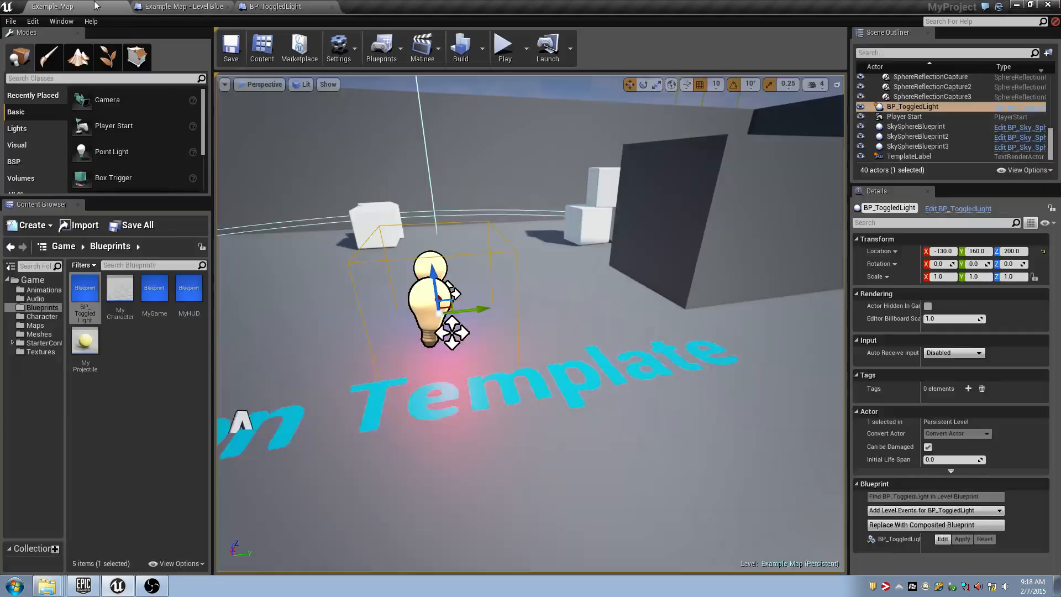
{"action": "left_click_drag", "start_coordinate": [130, 154], "coordinate": [357, 331]}
{"action": "key", "text": "a"}
{"action": "right_click_drag", "start_coordinate": [356, 310], "coordinate": [381, 252]}
{"action": "key", "text": "w"}
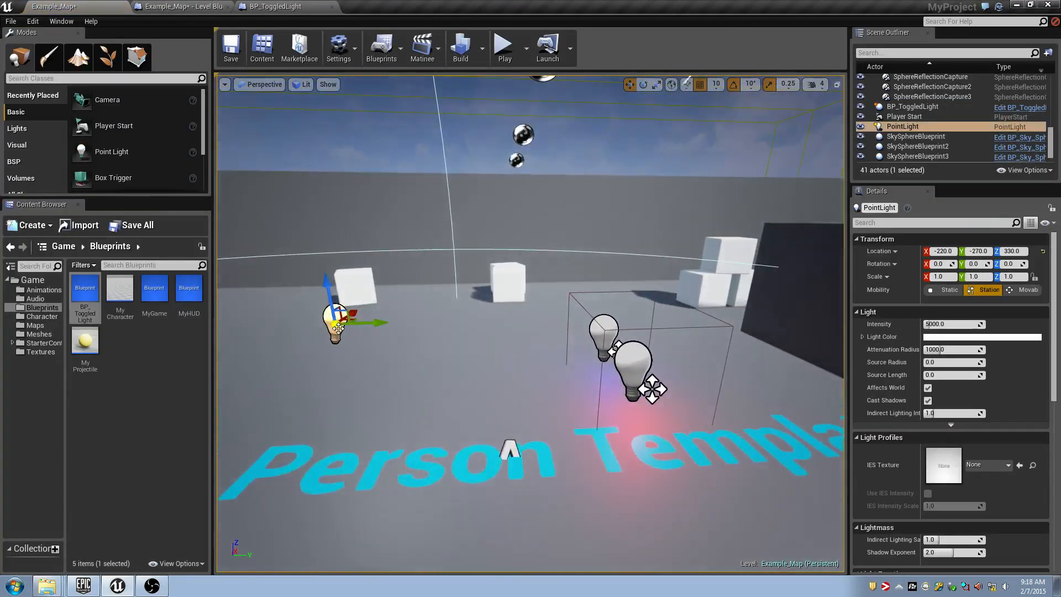
Create a reference to the placed PointLight in the Level Blueprint's event graph and delete that node again.
{"action": "left_click", "coordinate": [210, 6]}
{"action": "right_click", "coordinate": [429, 263]}
{"action": "left_click", "coordinate": [481, 313]}
{"action": "scroll", "coordinate": [459, 301], "scroll_direction": "up", "scroll_amount": 7}
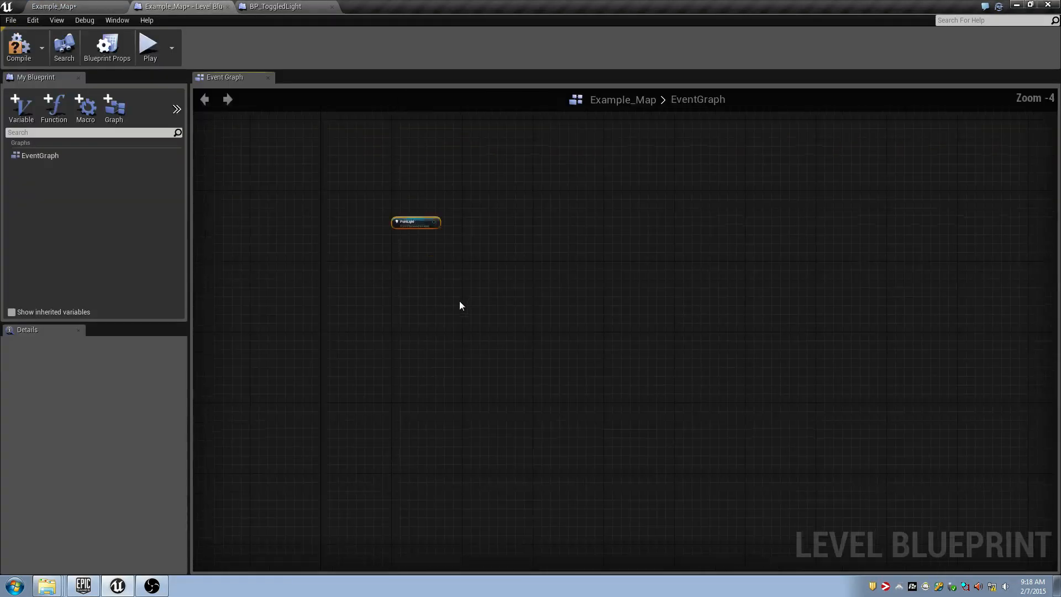
{"action": "left_click_drag", "start_coordinate": [381, 157], "coordinate": [437, 282]}
{"action": "left_click_drag", "start_coordinate": [360, 213], "coordinate": [547, 381]}
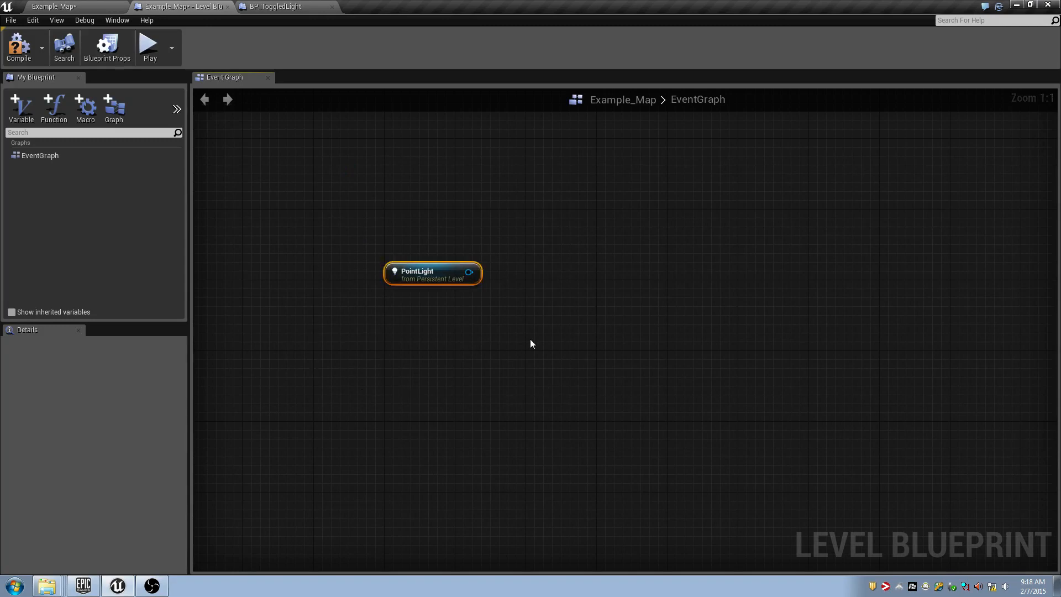
{"action": "key", "text": "Delete"}
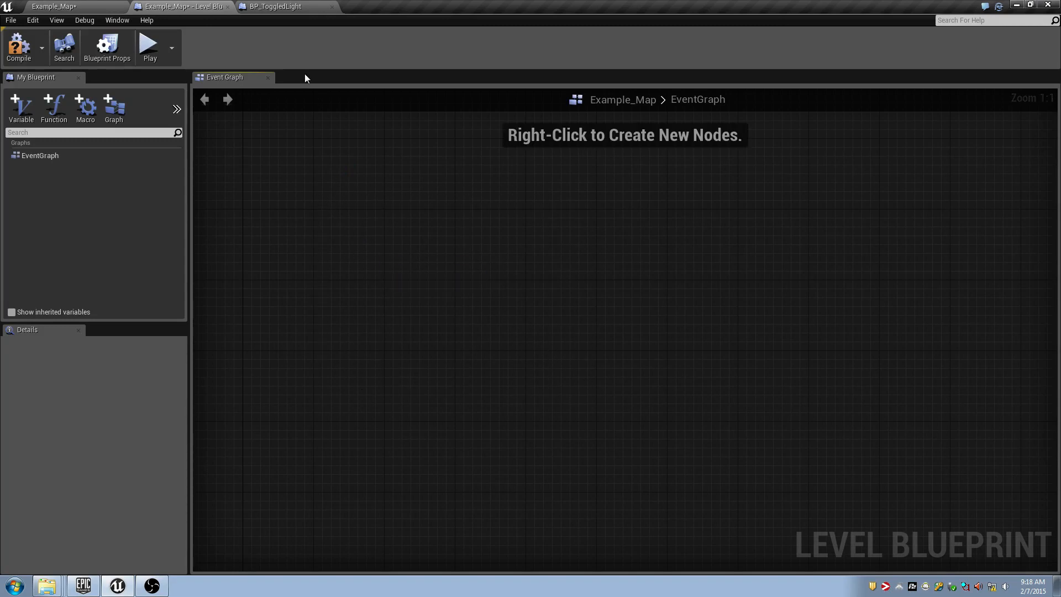
Return to BP_ToggledLight and add a Get node for PointLight1 beside the overlap events.
{"action": "left_click", "coordinate": [251, 7]}
{"action": "left_click", "coordinate": [69, 226]}
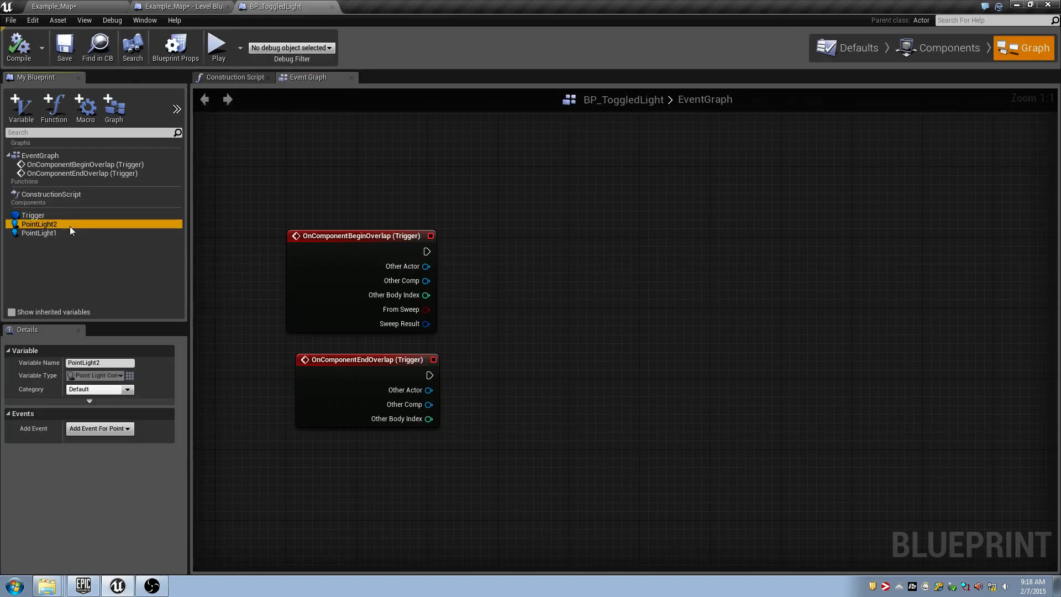
{"action": "left_click", "coordinate": [69, 230]}
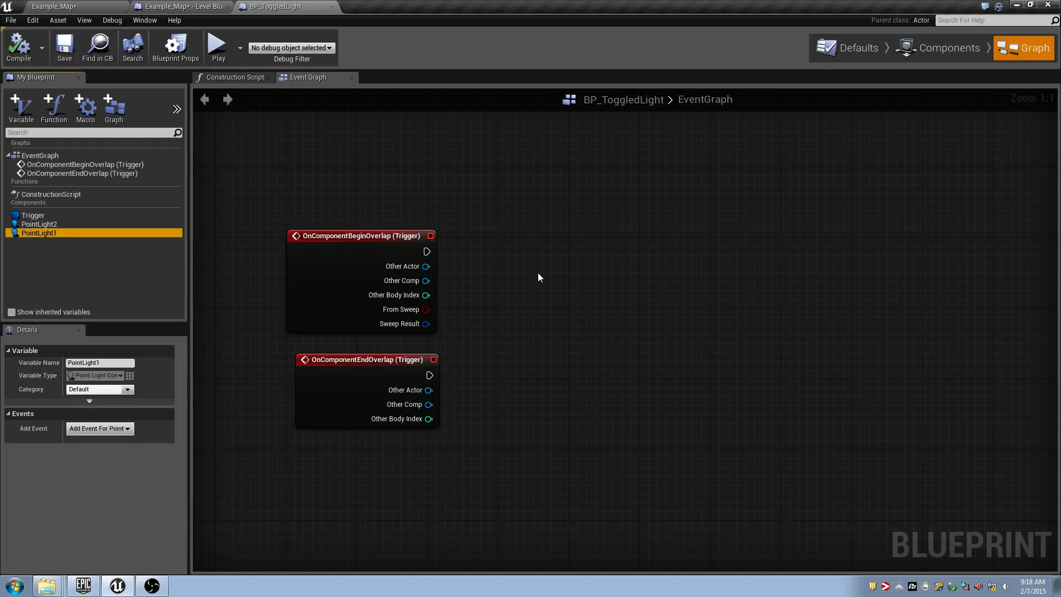
{"action": "left_click_drag", "start_coordinate": [539, 274], "coordinate": [539, 275]}
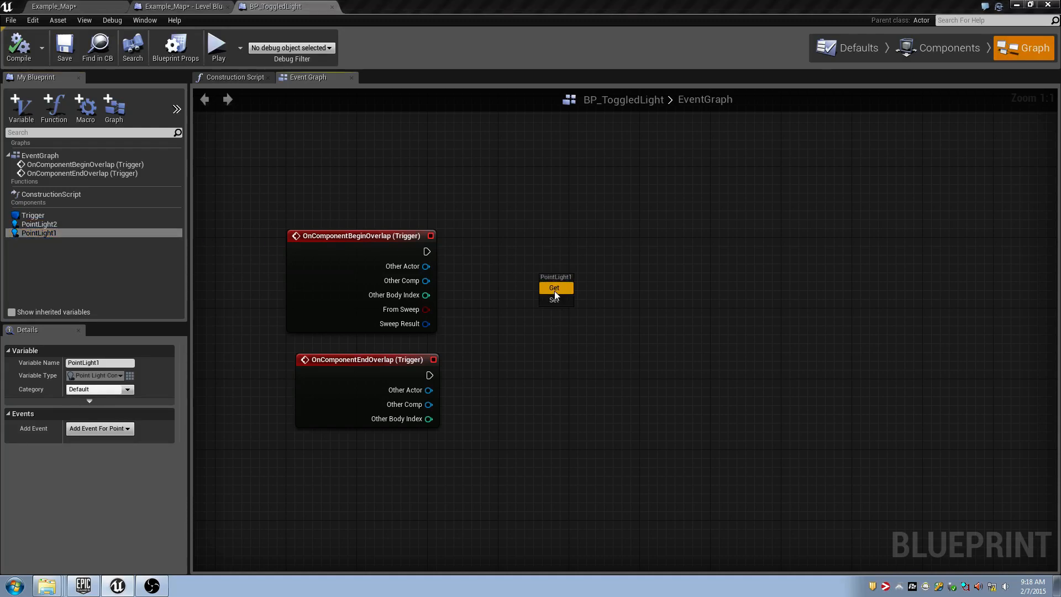
{"action": "left_click", "coordinate": [555, 288]}
Add a ToggleVisibility node with the Point Light 1 reference connected as its target.
{"action": "left_click_drag", "start_coordinate": [611, 282], "coordinate": [629, 257]}
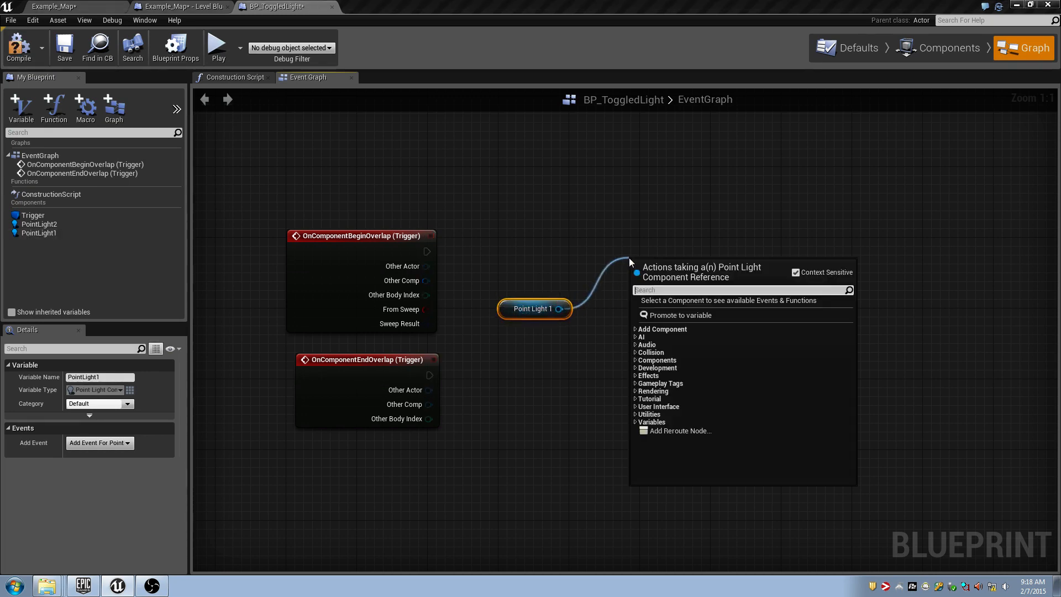
{"action": "type", "text": "Toggle"}
{"action": "key", "text": "Return"}
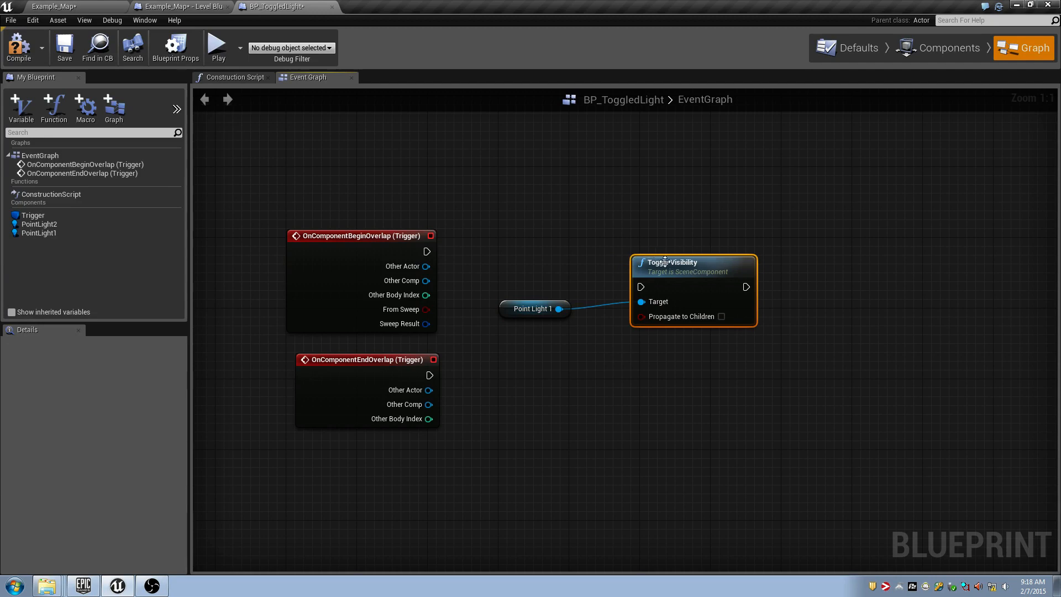
Connect the begin and end overlap events to Point Light 1's Toggle Visibility node, move the light reference below the wires, and compile.
{"action": "left_click_drag", "start_coordinate": [427, 251], "coordinate": [641, 278]}
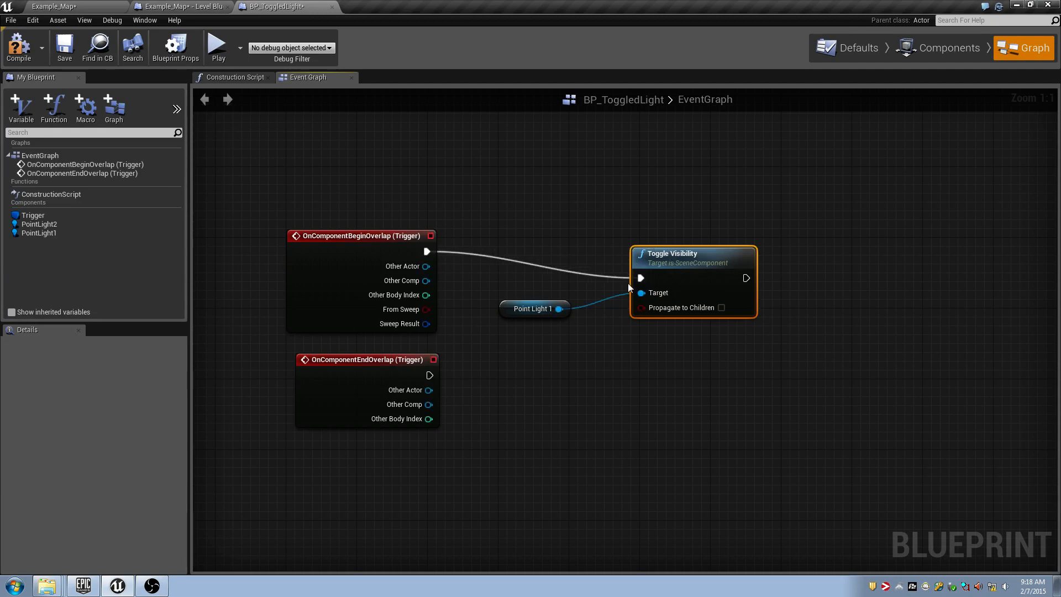
{"action": "left_click_drag", "start_coordinate": [430, 375], "coordinate": [641, 278]}
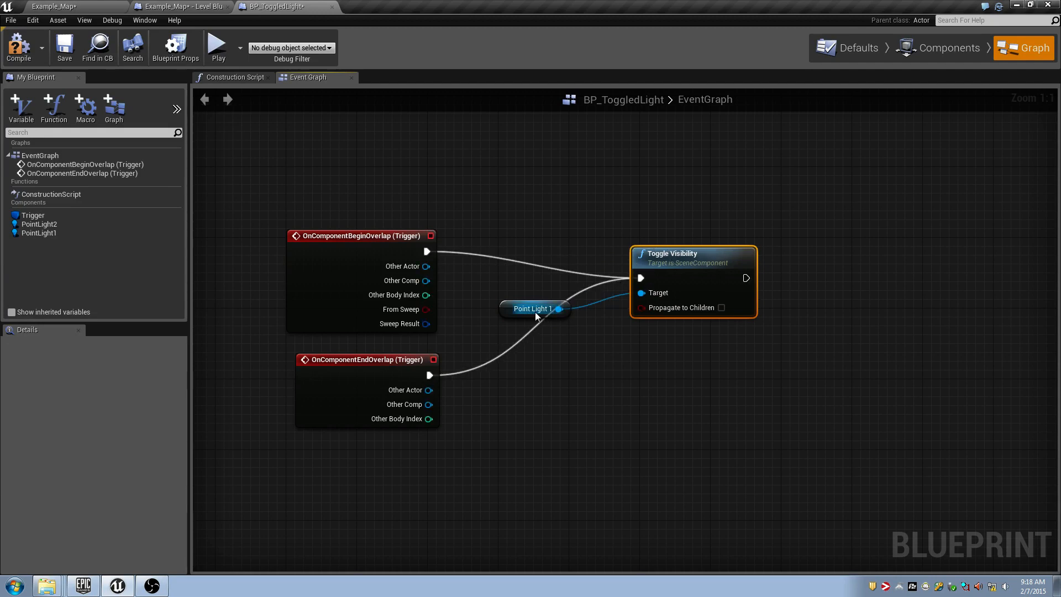
{"action": "left_click_drag", "start_coordinate": [522, 312], "coordinate": [558, 357]}
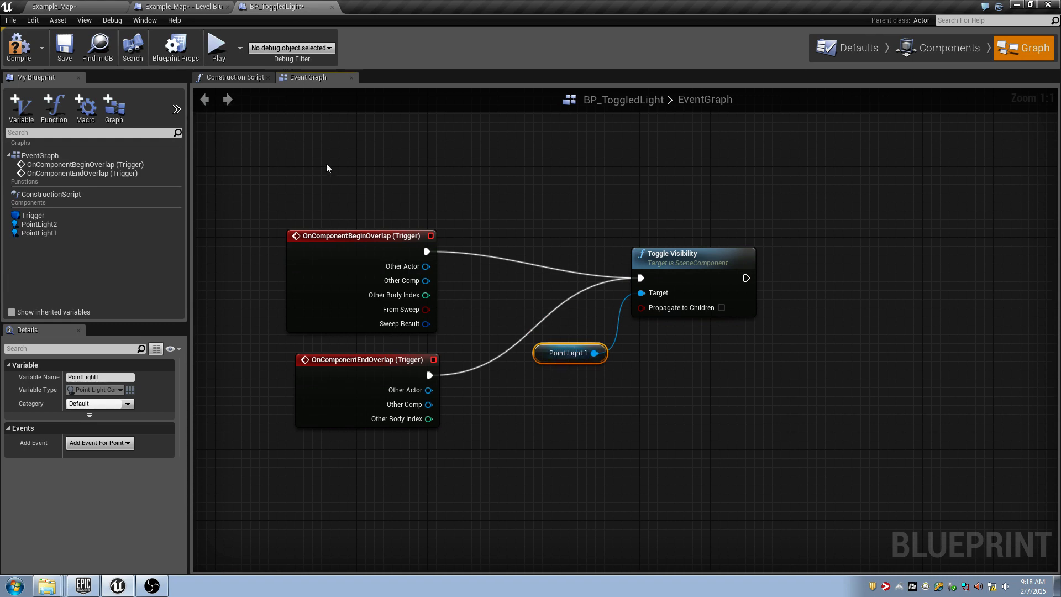
{"action": "left_click", "coordinate": [17, 49]}
Add a Get node for PointLight2 to the event graph, below the Point Light 1 reference.
{"action": "left_click", "coordinate": [54, 223]}
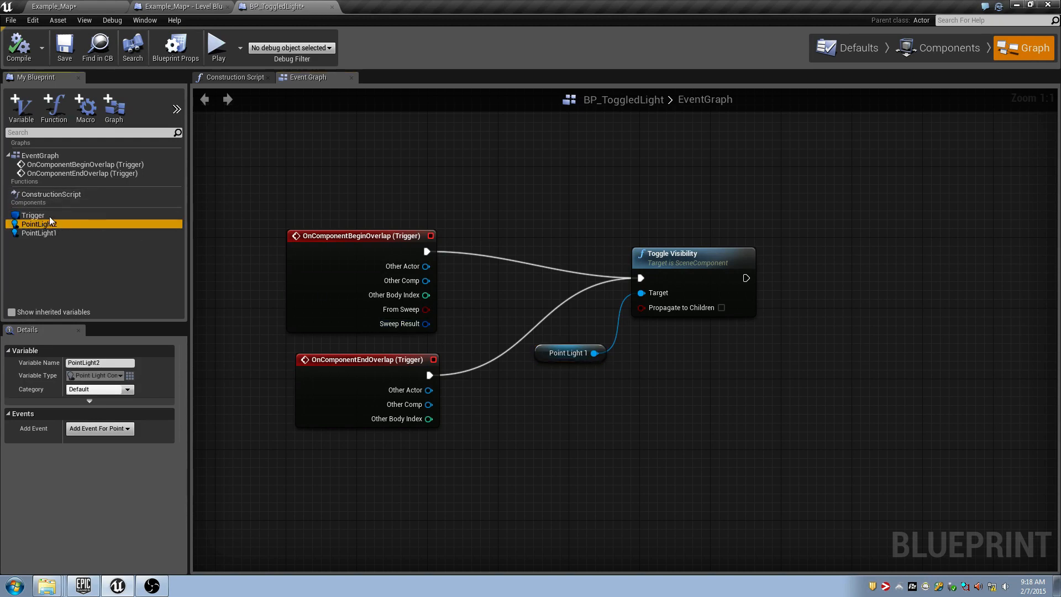
{"action": "left_click_drag", "start_coordinate": [101, 226], "coordinate": [557, 463]}
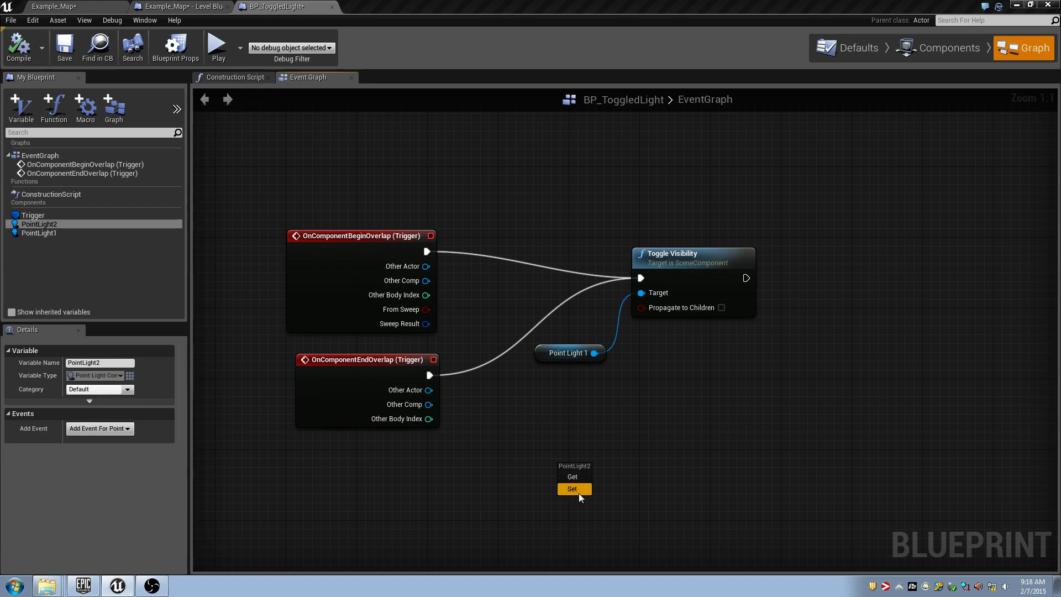
{"action": "left_click", "coordinate": [573, 477]}
{"action": "right_click_drag", "start_coordinate": [590, 422], "coordinate": [575, 428]}
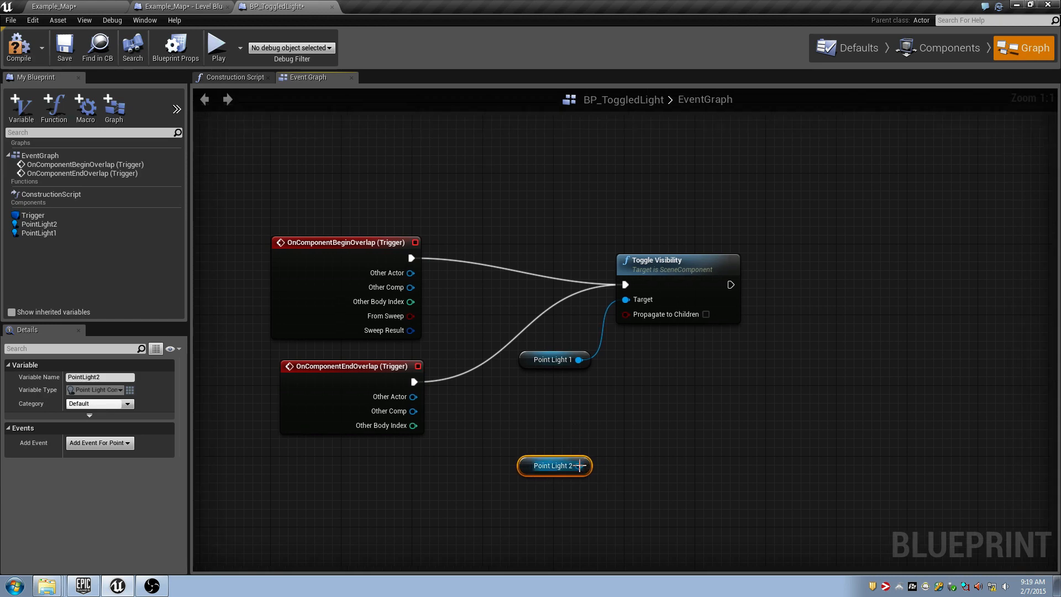
Add a Toggle Visibility node targeting Point Light 2 and chain its execution after the first Toggle Visibility node, with the reference beneath.
{"action": "left_click_drag", "start_coordinate": [579, 466], "coordinate": [659, 394]}
{"action": "type", "text": "Toggle"}
{"action": "key", "text": "Return"}
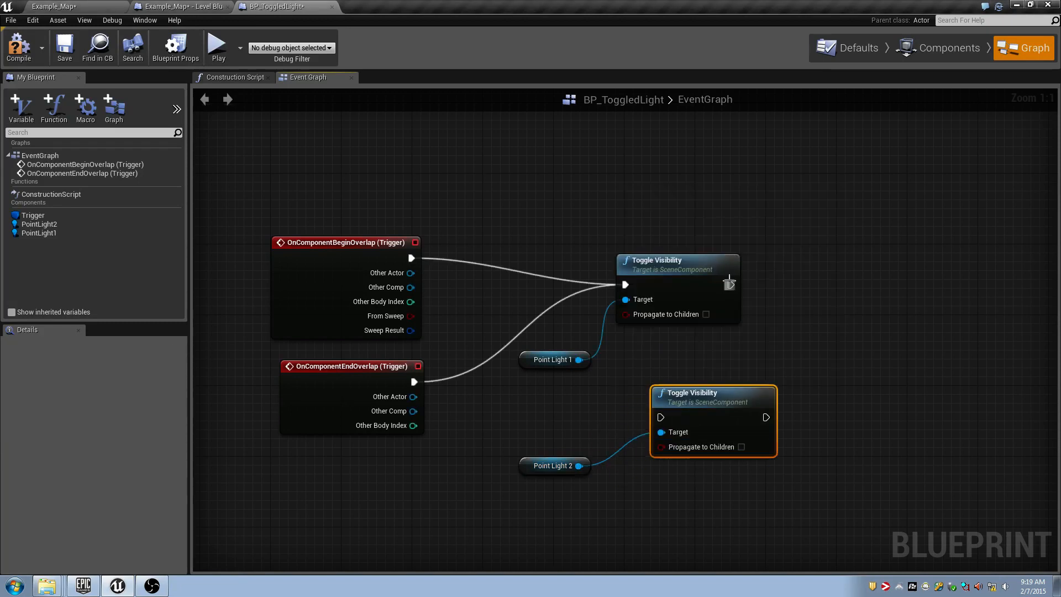
{"action": "left_click_drag", "start_coordinate": [730, 284], "coordinate": [846, 260]}
{"action": "left_click_drag", "start_coordinate": [559, 463], "coordinate": [732, 376]}
Search the event graph's available actions for Toggle Visibility to examine the component-specific versions offered.
{"action": "right_click", "coordinate": [605, 445]}
{"action": "type", "text": "t"}
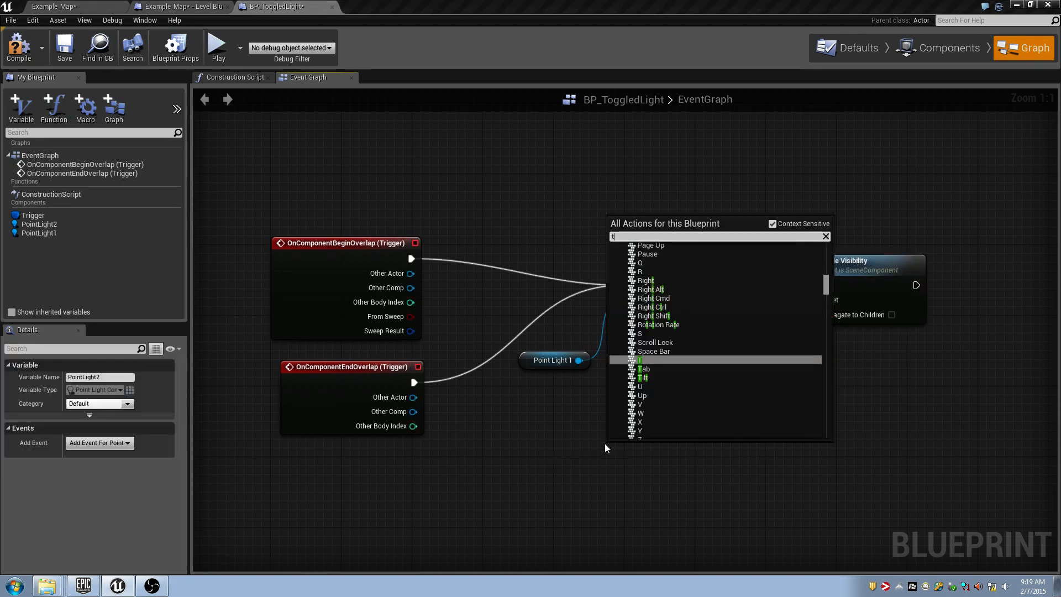
{"action": "type", "text": "oggle vis"}
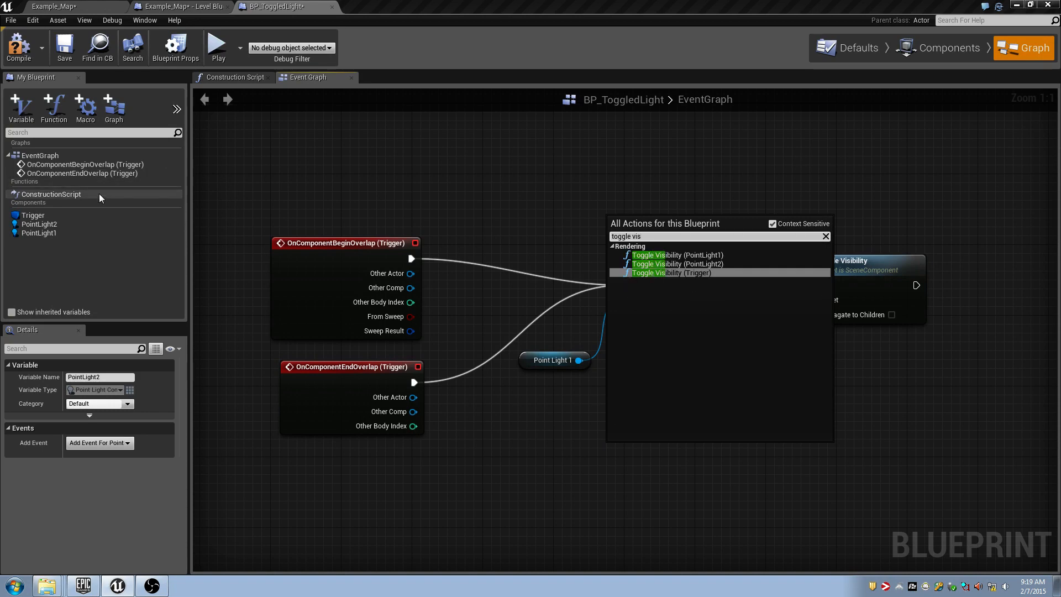
{"action": "left_click", "coordinate": [385, 202]}
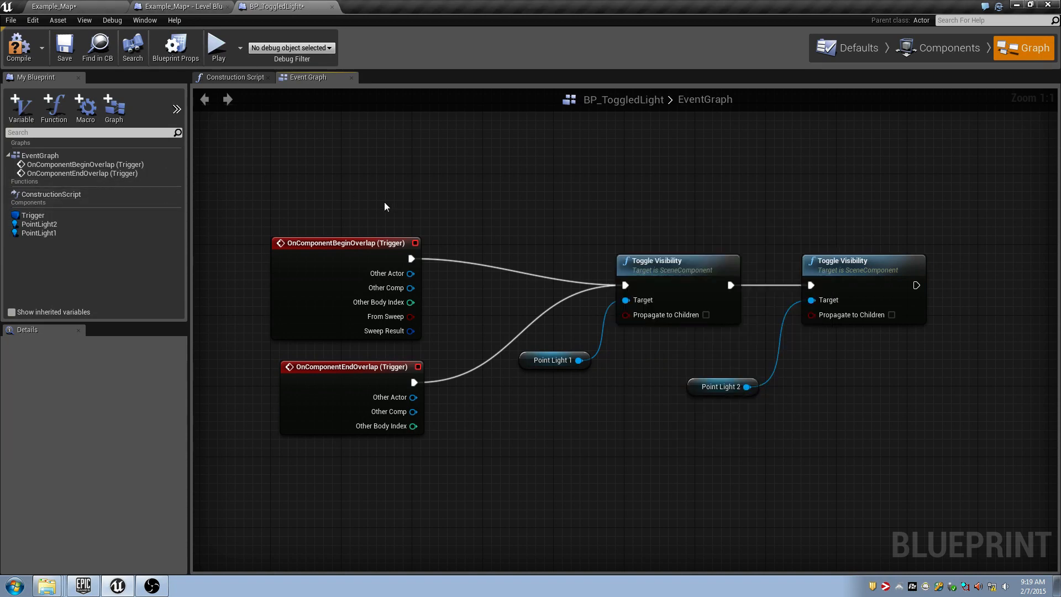
{"action": "right_click", "coordinate": [536, 443]}
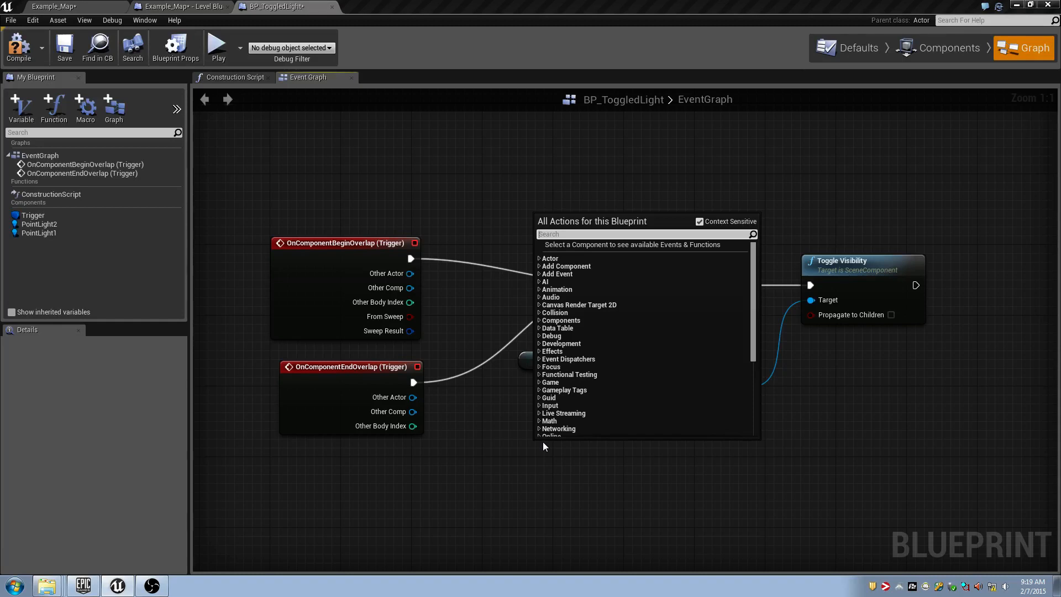
{"action": "type", "text": "toggle vi"}
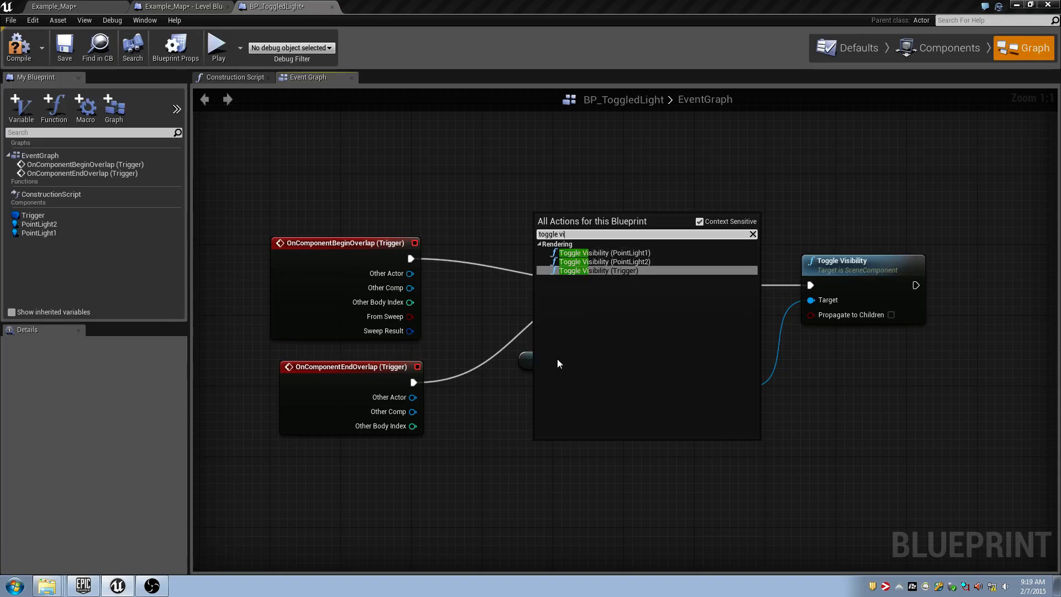
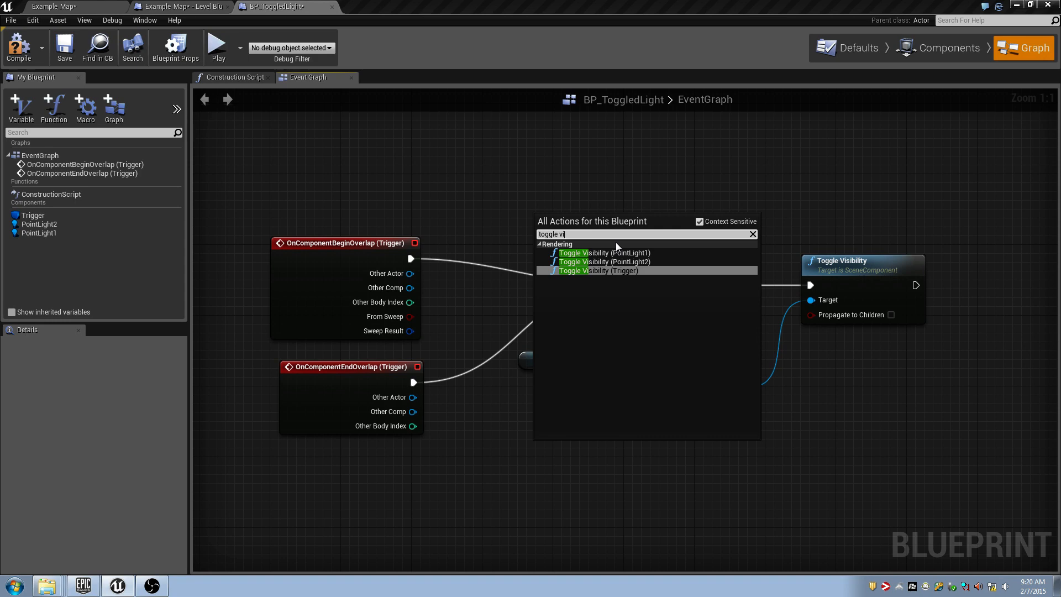
Play-test the level by walking in and out of the trigger to check that both point lights toggle.
{"action": "key", "text": "Return"}
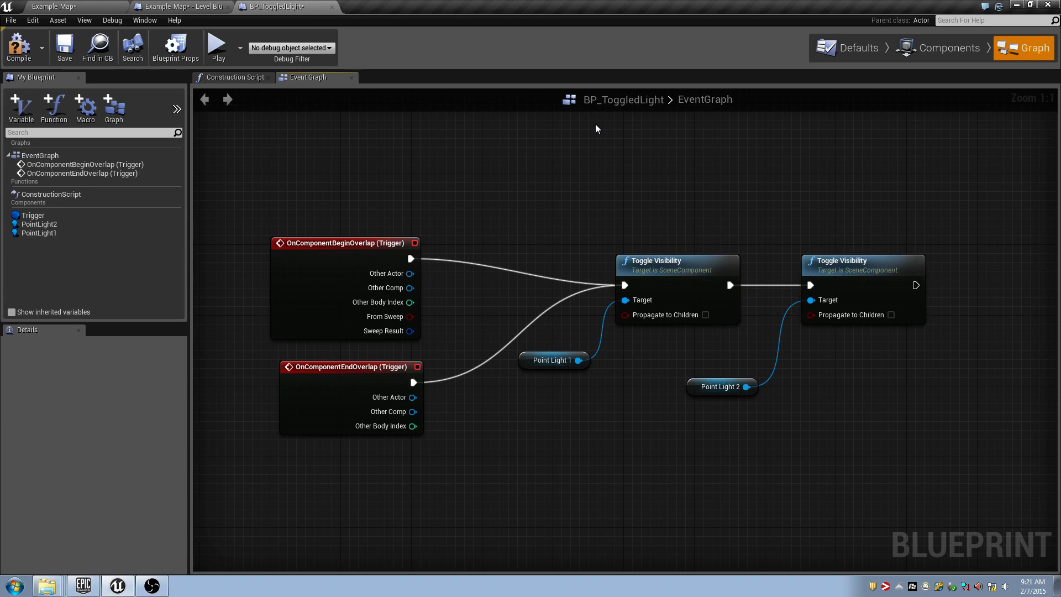
{"action": "left_click", "coordinate": [219, 47]}
{"action": "key", "text": "w"}
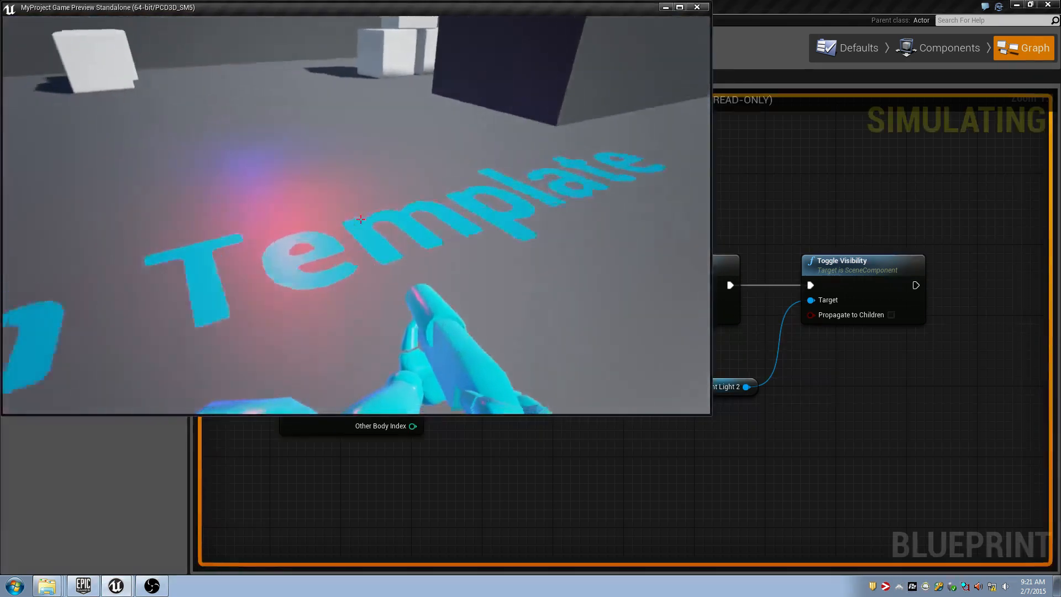
{"action": "key", "text": "s"}
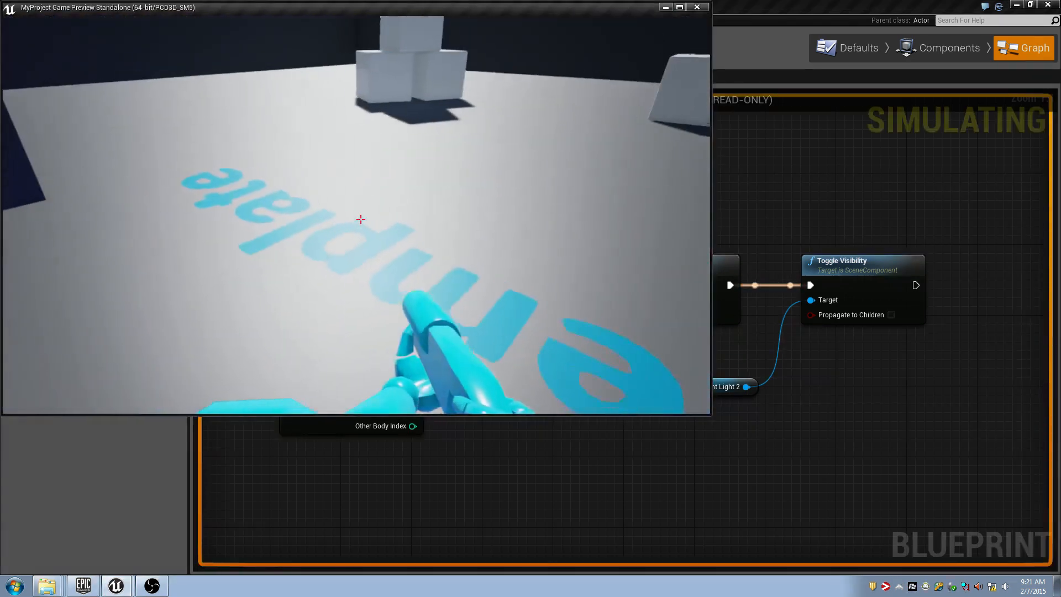
{"action": "key", "text": "w"}
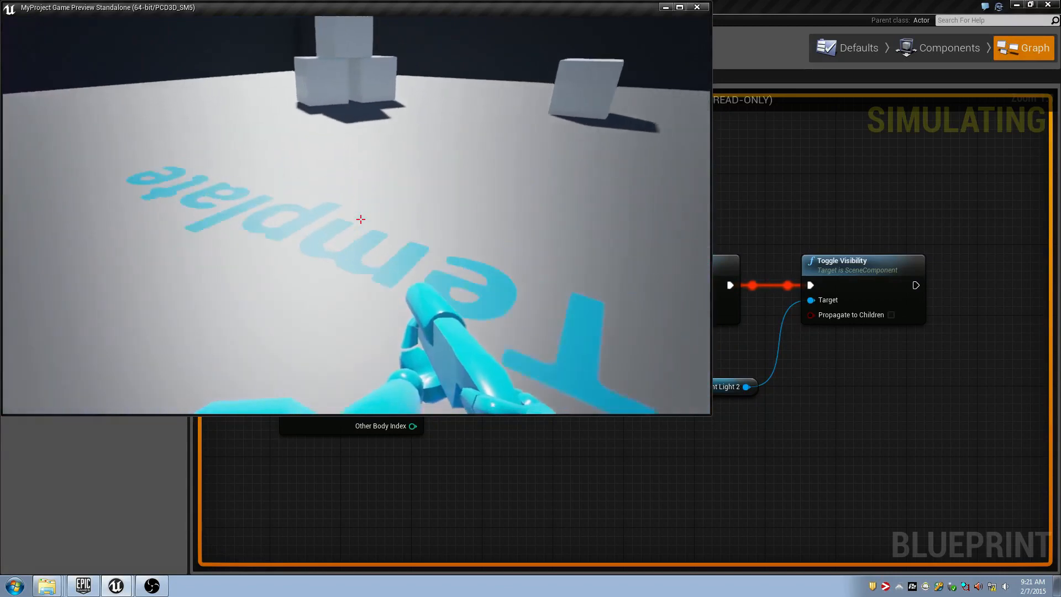
{"action": "key", "text": "s"}
{"action": "key", "text": "w"}
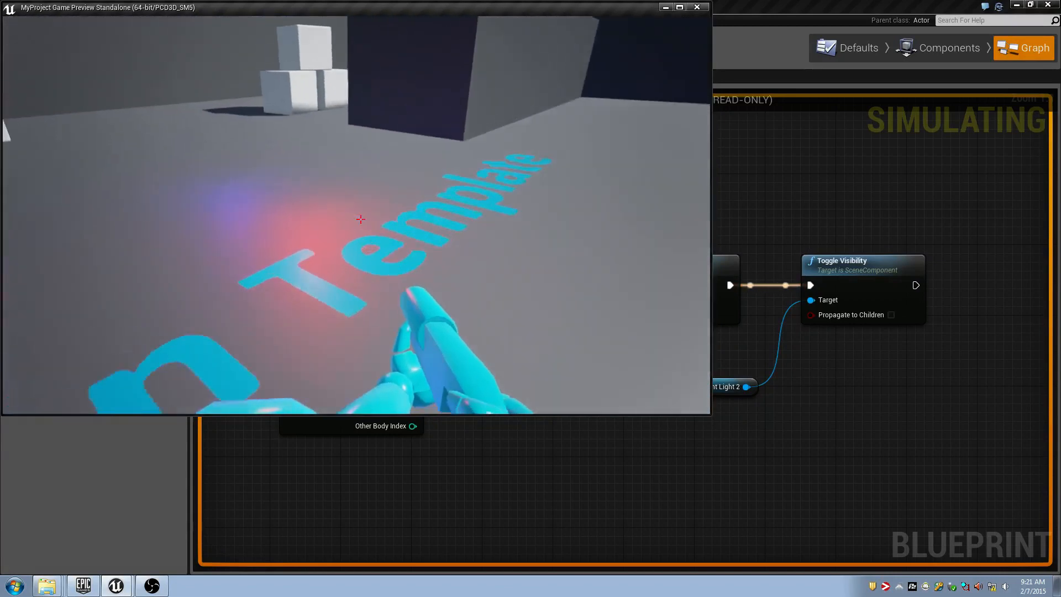
{"action": "key", "text": "s"}
{"action": "key", "text": "w"}
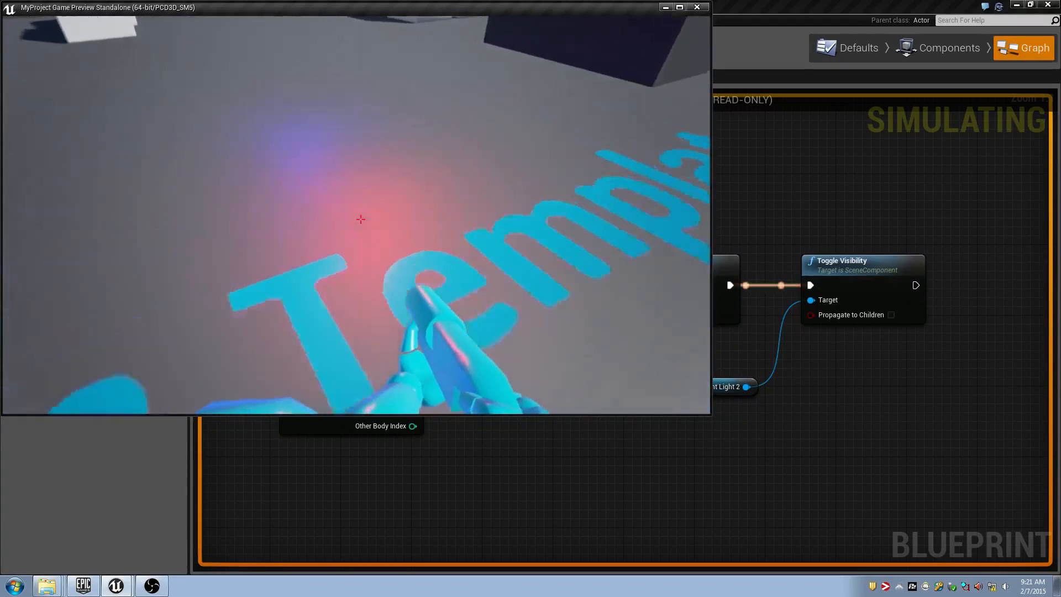
{"action": "key", "text": "s"}
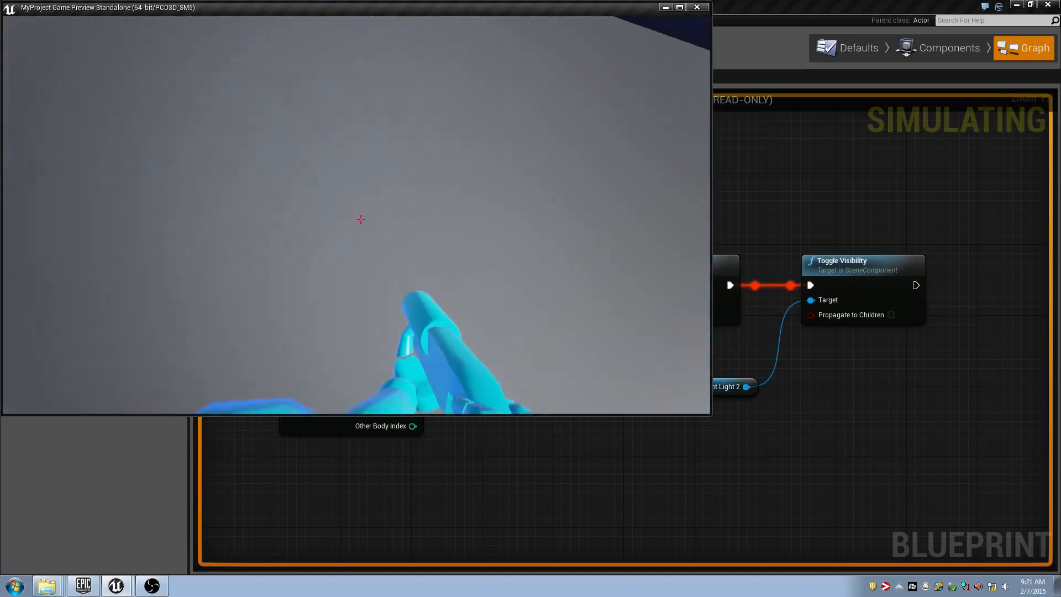
{"action": "key", "text": "Escape"}
In Example_Map, duplicate BP_ToggledLight into a row of four along the Y axis and delete the standalone PointLight.
{"action": "right_click_drag", "start_coordinate": [387, 106], "coordinate": [346, 183]}
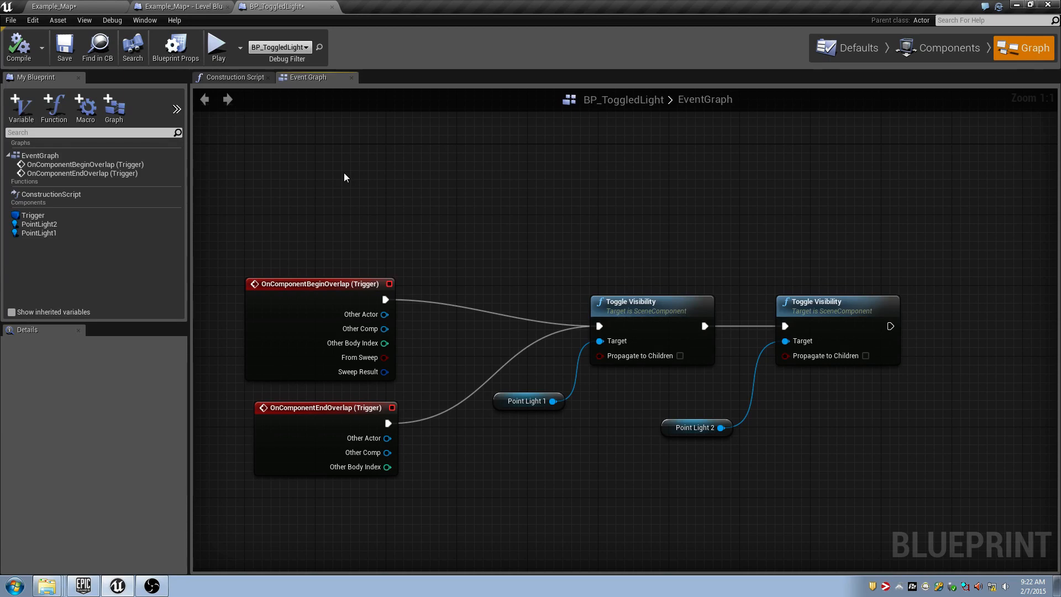
{"action": "left_click", "coordinate": [60, 6]}
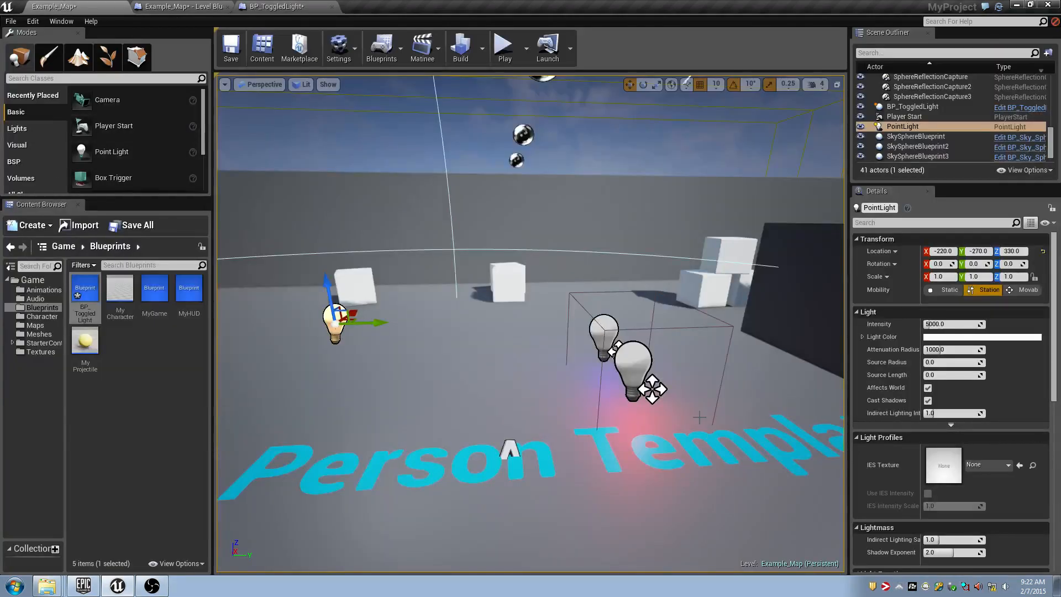
{"action": "left_click", "coordinate": [641, 358]}
{"action": "left_click_drag", "start_coordinate": [661, 372], "coordinate": [553, 381], "text": "alt"}
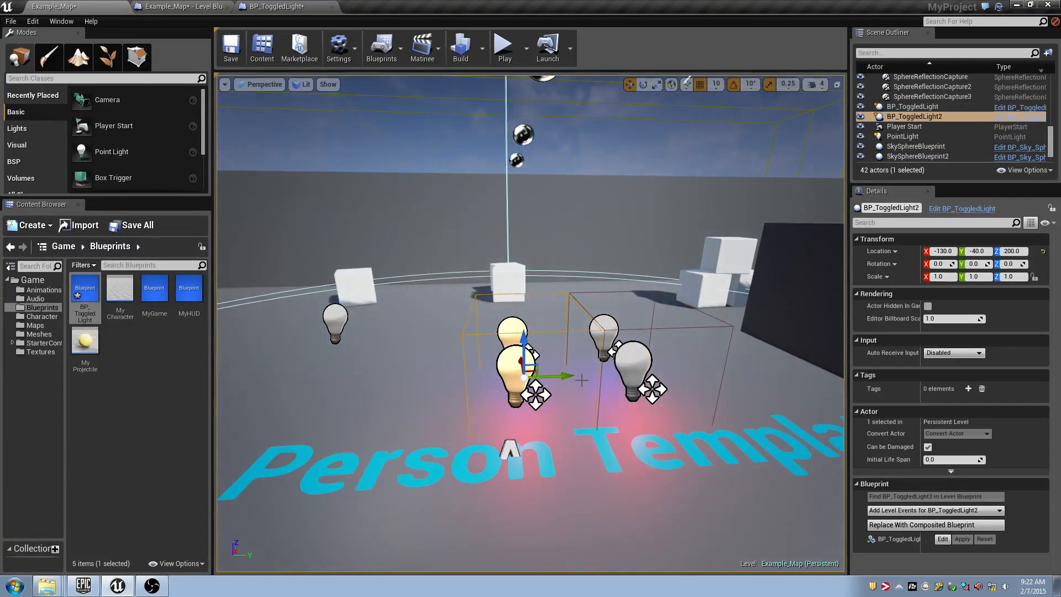
{"action": "left_click", "coordinate": [640, 362], "text": "ctrl"}
{"action": "scroll", "coordinate": [641, 360], "scroll_direction": "down", "scroll_amount": 3}
{"action": "left_click_drag", "start_coordinate": [651, 359], "coordinate": [383, 367], "text": "alt"}
{"action": "left_click", "coordinate": [408, 325]}
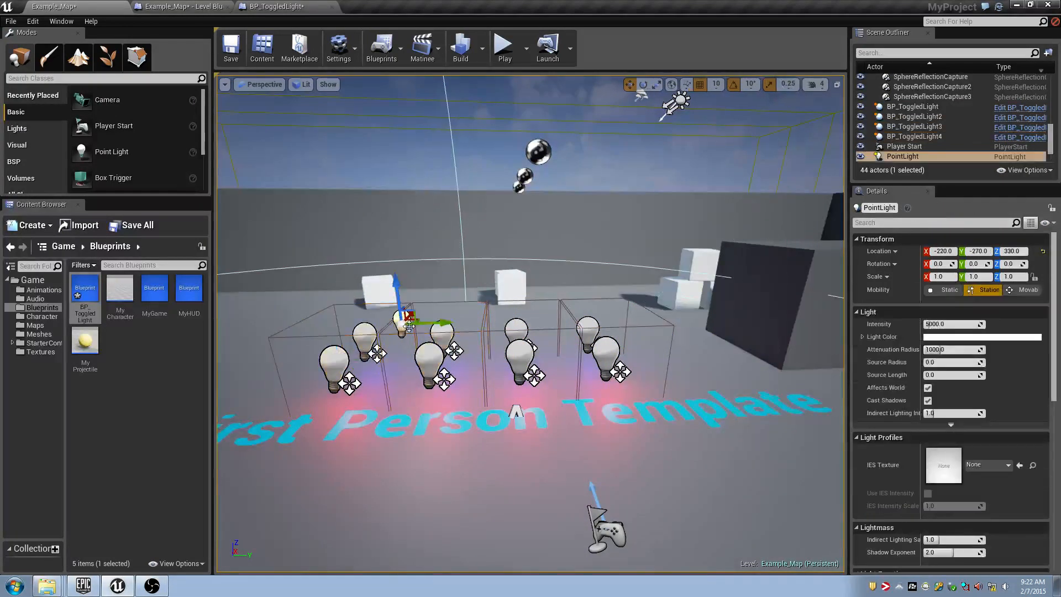
{"action": "key", "text": "Delete"}
Duplicate all four BP_ToggledLight actors together along the X axis to form a second row at X 200.
{"action": "left_click", "coordinate": [912, 106]}
{"action": "left_click", "coordinate": [914, 136], "text": "shift"}
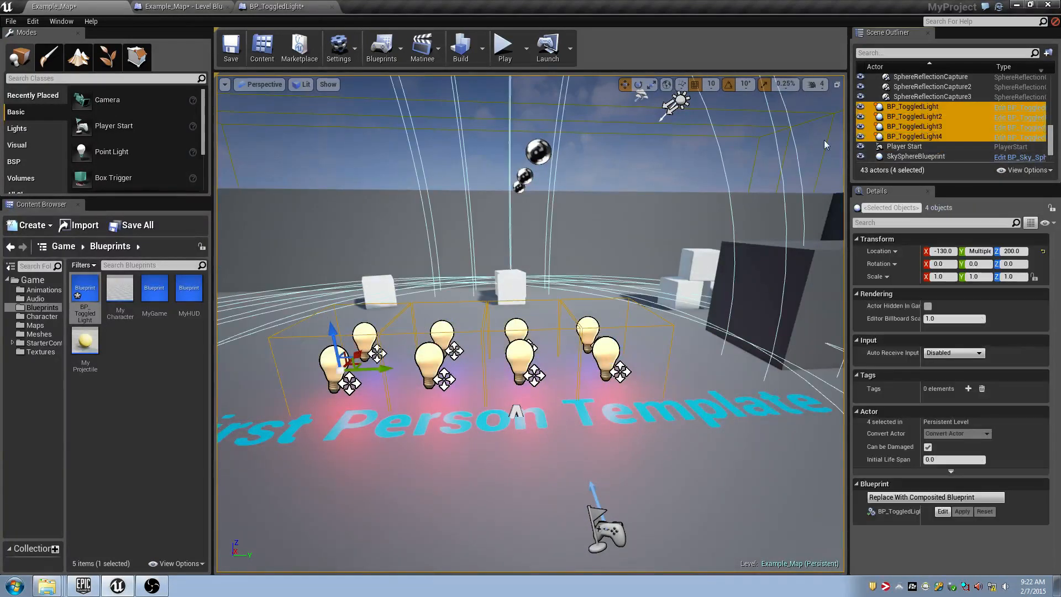
{"action": "right_click_drag", "start_coordinate": [603, 151], "coordinate": [528, 185]}
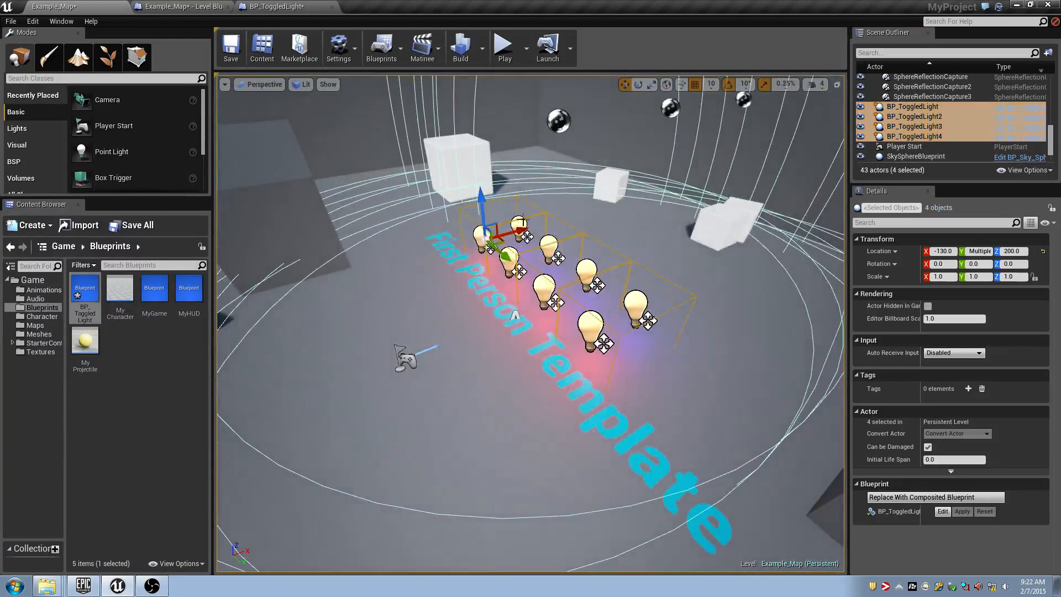
{"action": "left_click_drag", "start_coordinate": [517, 230], "coordinate": [590, 213], "text": "alt"}
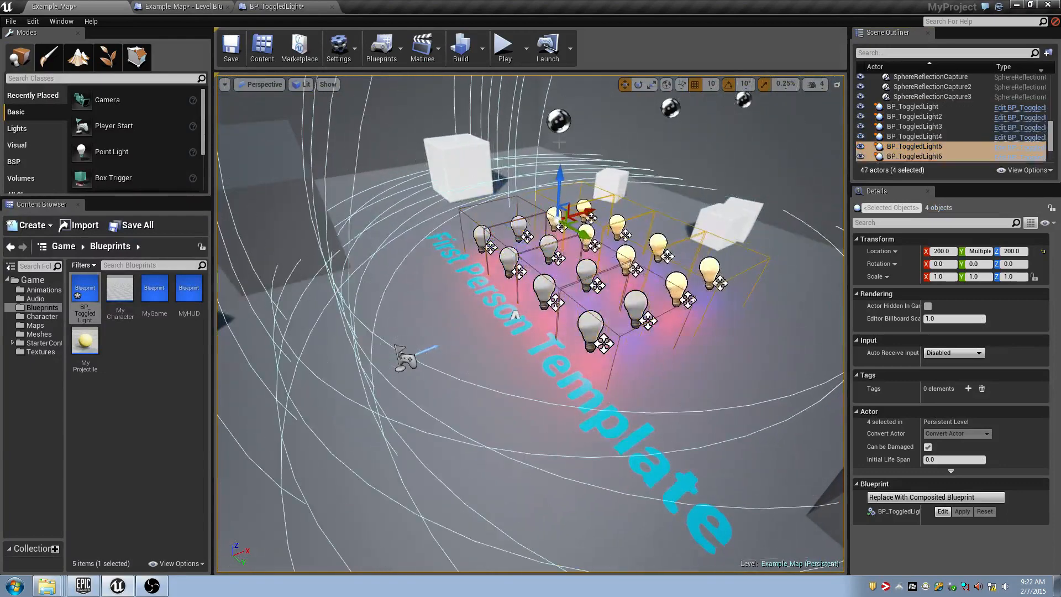
Play the level and walk through the grid of toggled lights to test their overlap triggers.
{"action": "left_click", "coordinate": [504, 47]}
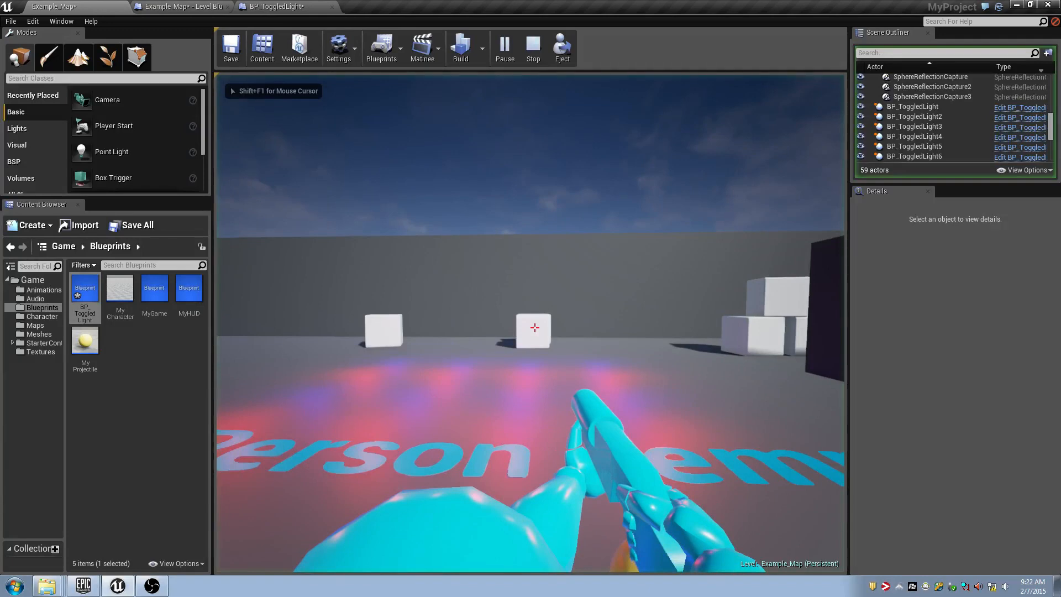
{"action": "key", "text": "w"}
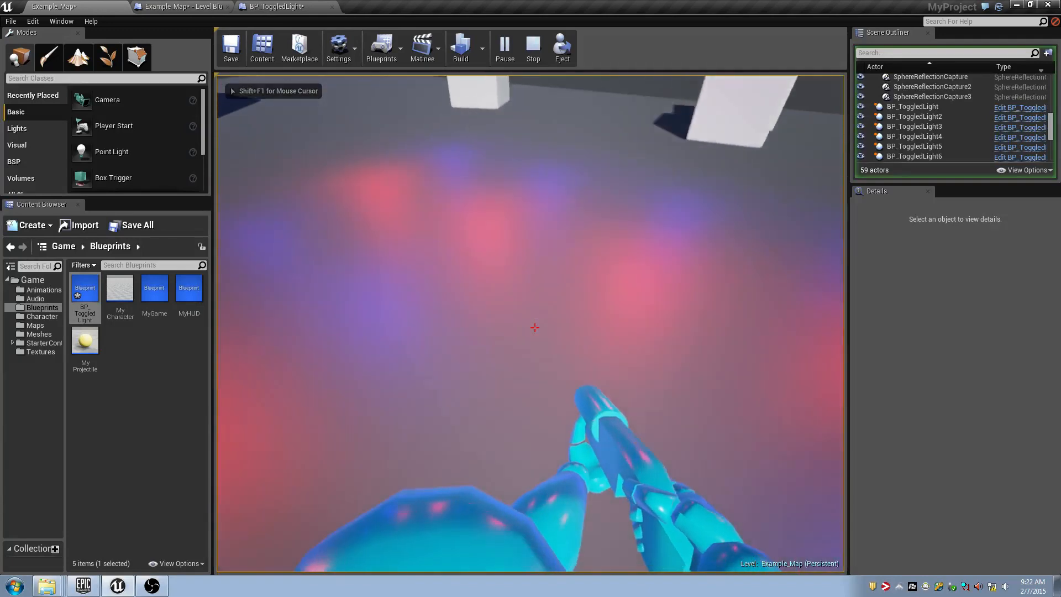
{"action": "key", "text": "s"}
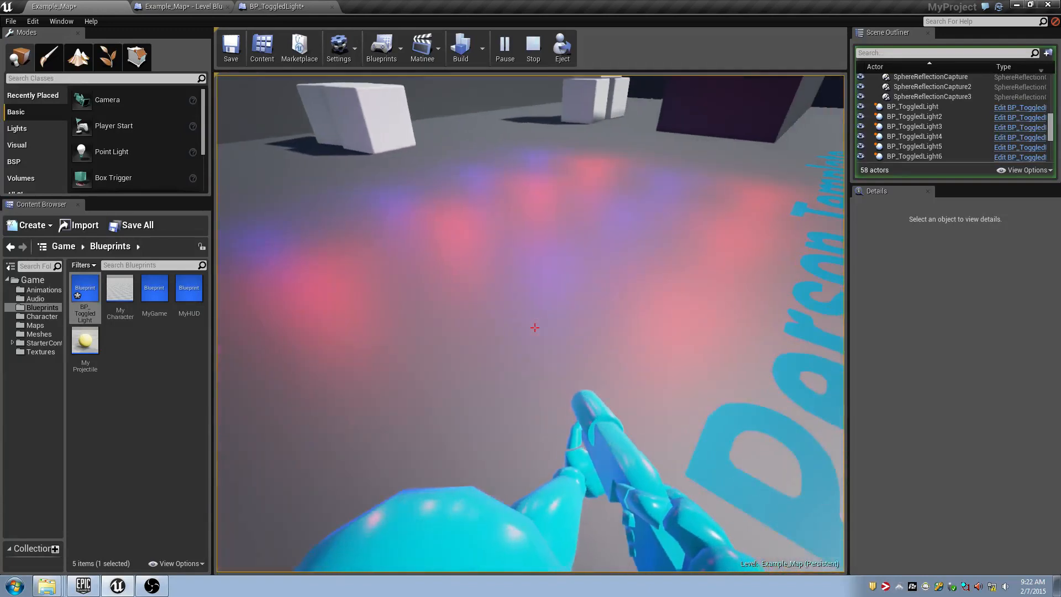
{"action": "key", "text": "w"}
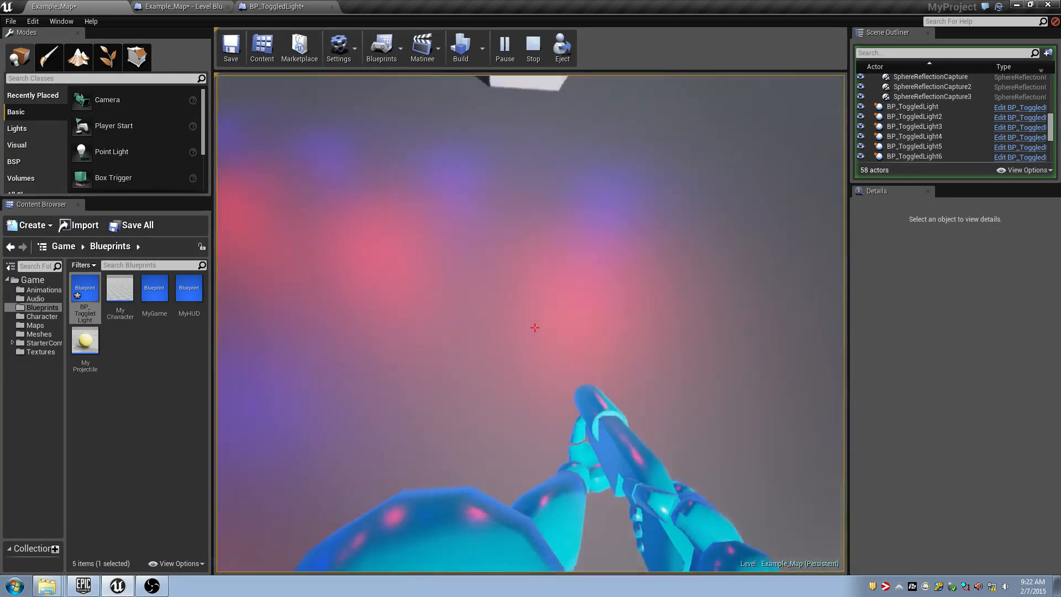
{"action": "key", "text": "s"}
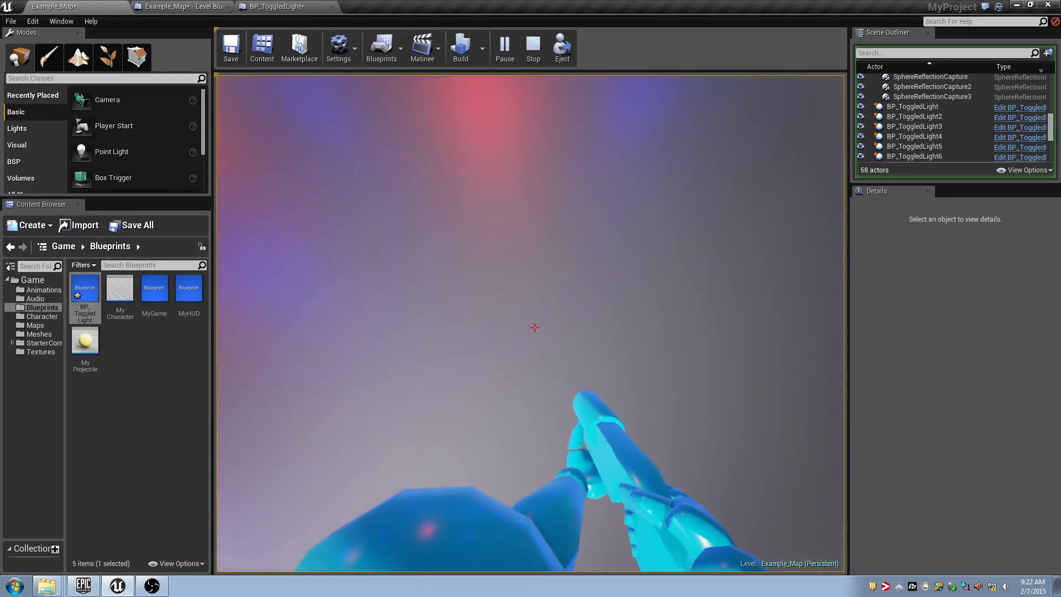
{"action": "key", "text": "w"}
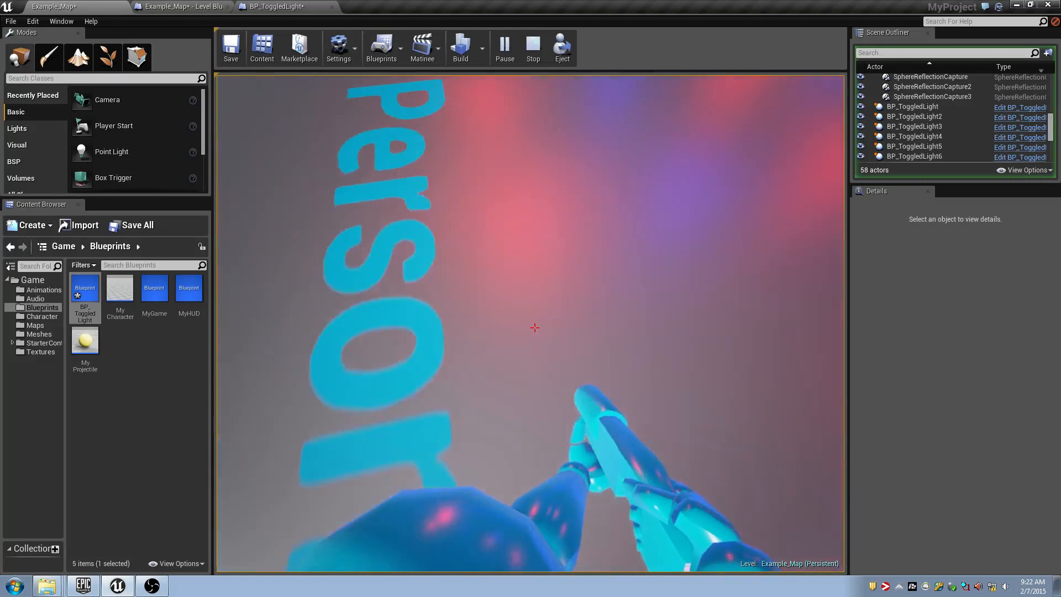
{"action": "key", "text": "s"}
{"action": "key", "text": "shift+F1"}
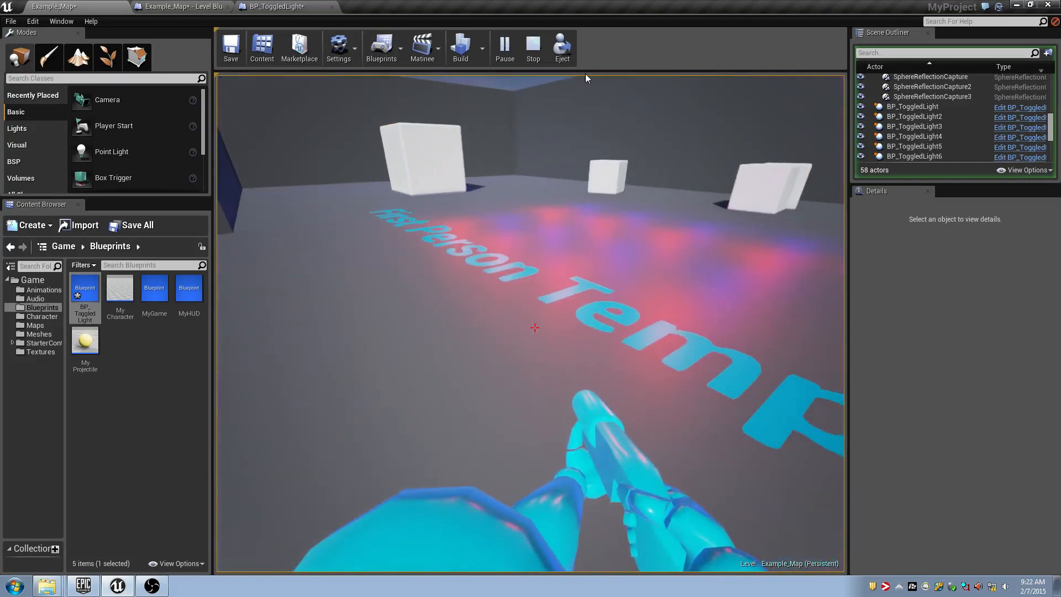
{"action": "key", "text": "Escape"}
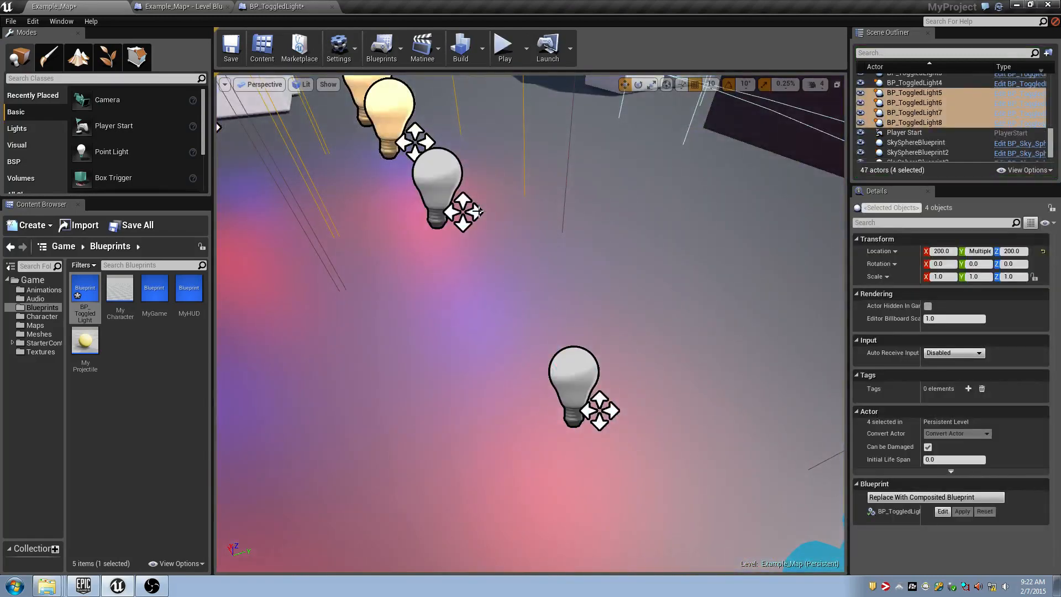
Delete BP_ToggledLight3, BP_ToggledLight4 and BP_ToggledLight8 from the light grid.
{"action": "right_click_drag", "start_coordinate": [478, 211], "coordinate": [455, 203]}
{"action": "key", "text": "s"}
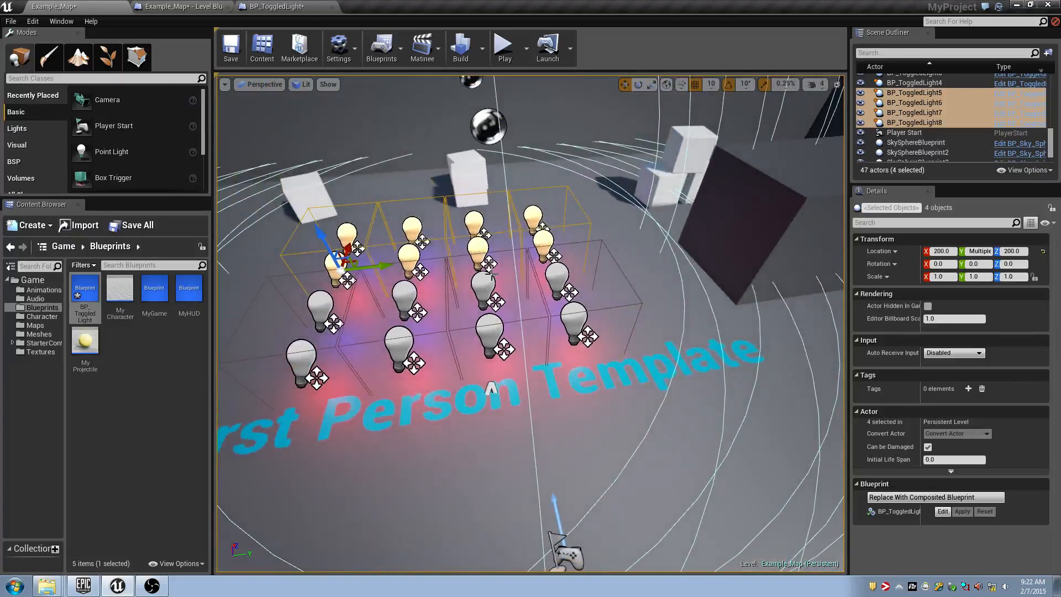
{"action": "left_click", "coordinate": [491, 274]}
{"action": "scroll", "coordinate": [933, 131], "scroll_direction": "up", "scroll_amount": 1}
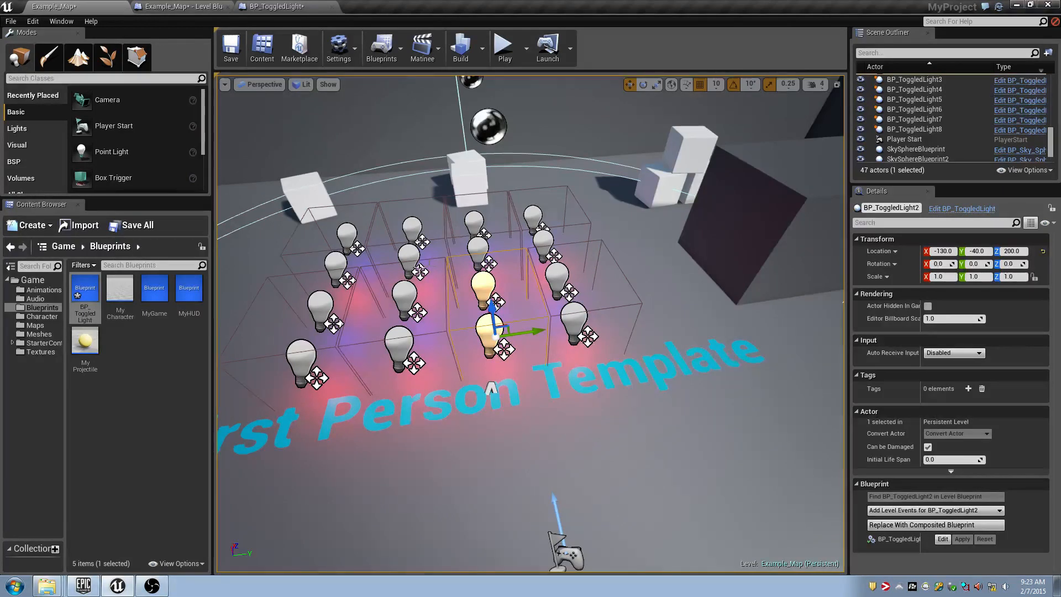
{"action": "left_click", "coordinate": [398, 293]}
{"action": "key", "text": "Delete"}
{"action": "left_click", "coordinate": [326, 298]}
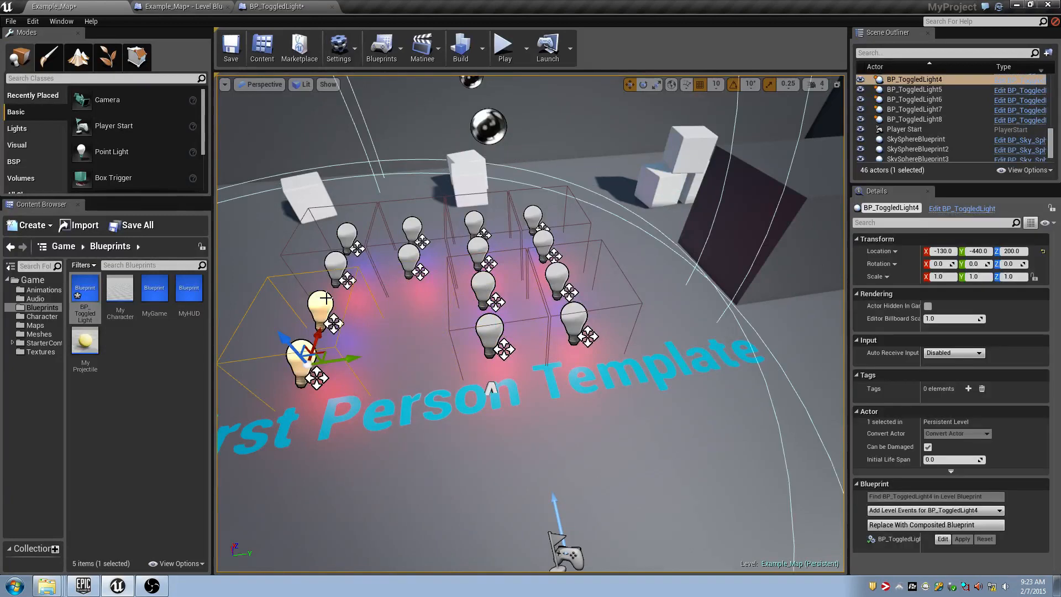
{"action": "key", "text": "Delete"}
{"action": "left_click", "coordinate": [335, 258]}
{"action": "key", "text": "Delete"}
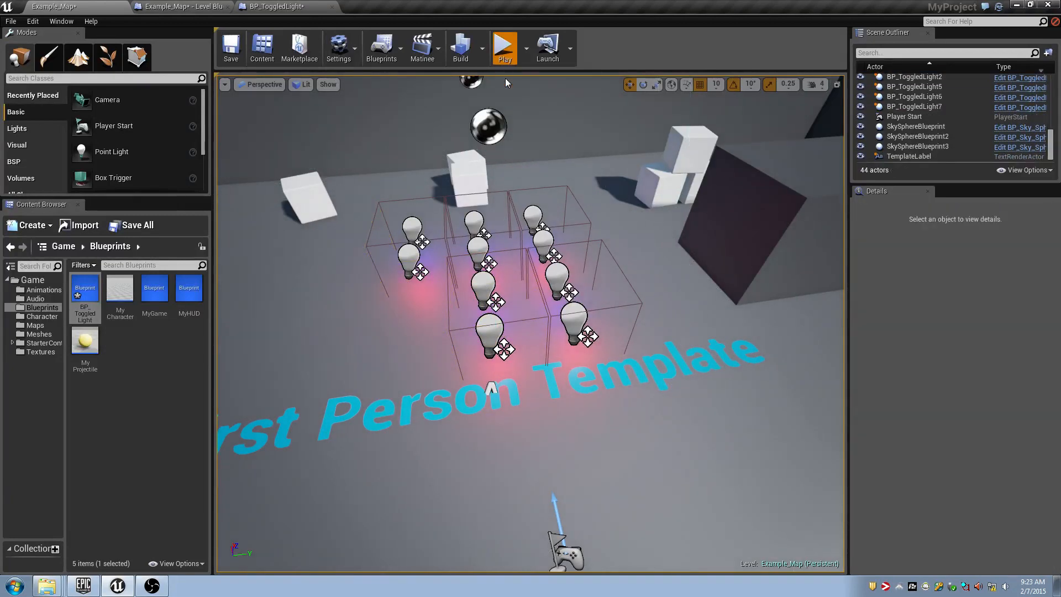
Play the level and fire projectiles toward the toggled lights to test whether they activate the triggers.
{"action": "left_click", "coordinate": [505, 47]}
{"action": "left_click", "coordinate": [527, 247]}
{"action": "key", "text": "s"}
{"action": "left_click", "coordinate": [528, 247]}
{"action": "left_click", "coordinate": [527, 247]}
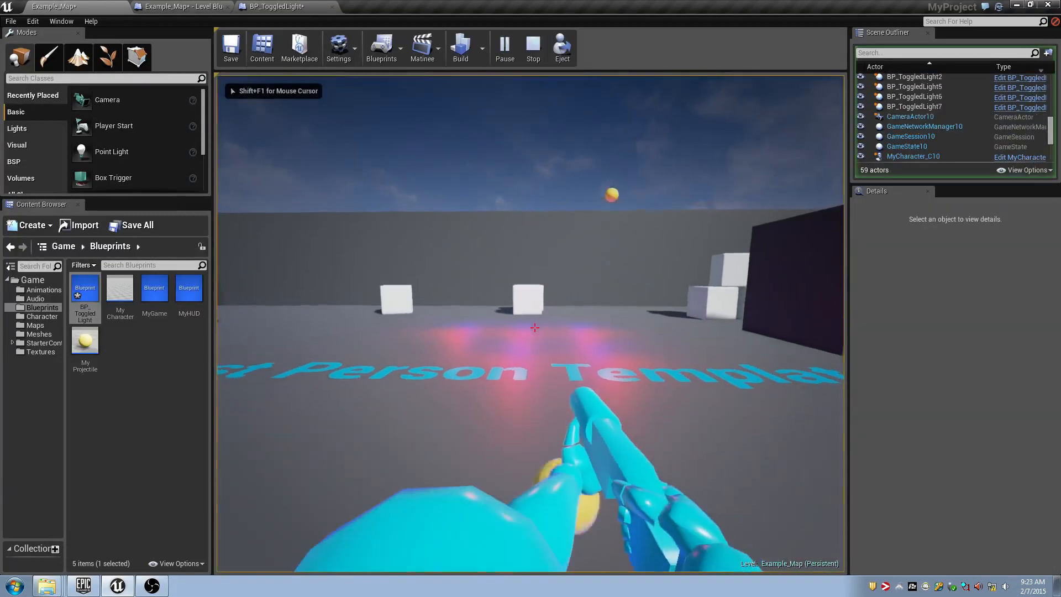
{"action": "left_click", "coordinate": [527, 247]}
{"action": "key", "text": "Escape"}
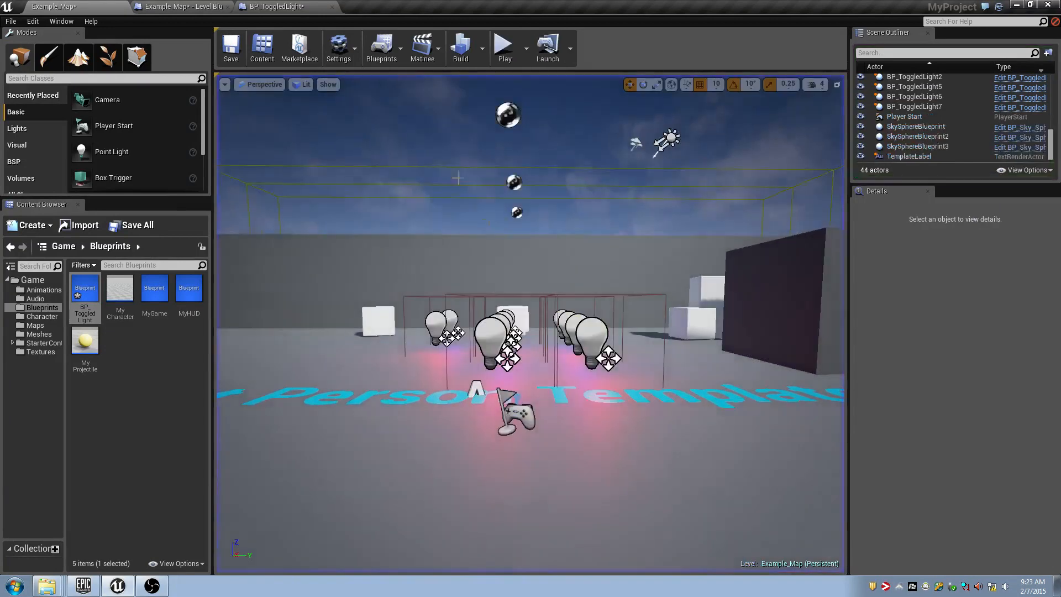
Examine the collision settings of the Trigger component in the BP_ToggledLight blueprint.
{"action": "left_click", "coordinate": [265, 6]}
{"action": "left_click", "coordinate": [939, 48]}
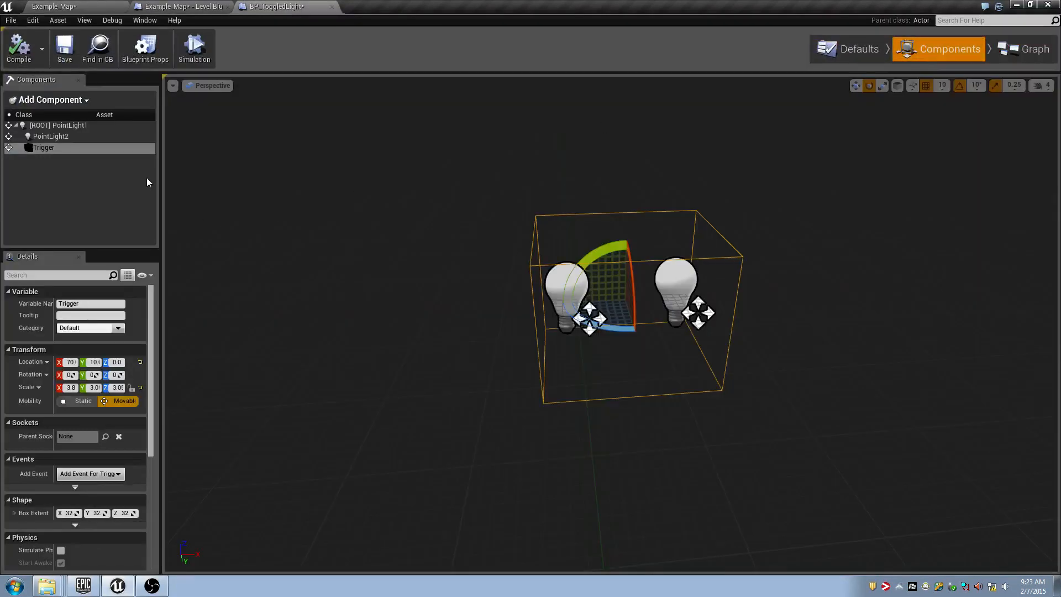
{"action": "scroll", "coordinate": [101, 421], "scroll_direction": "down", "scroll_amount": 3}
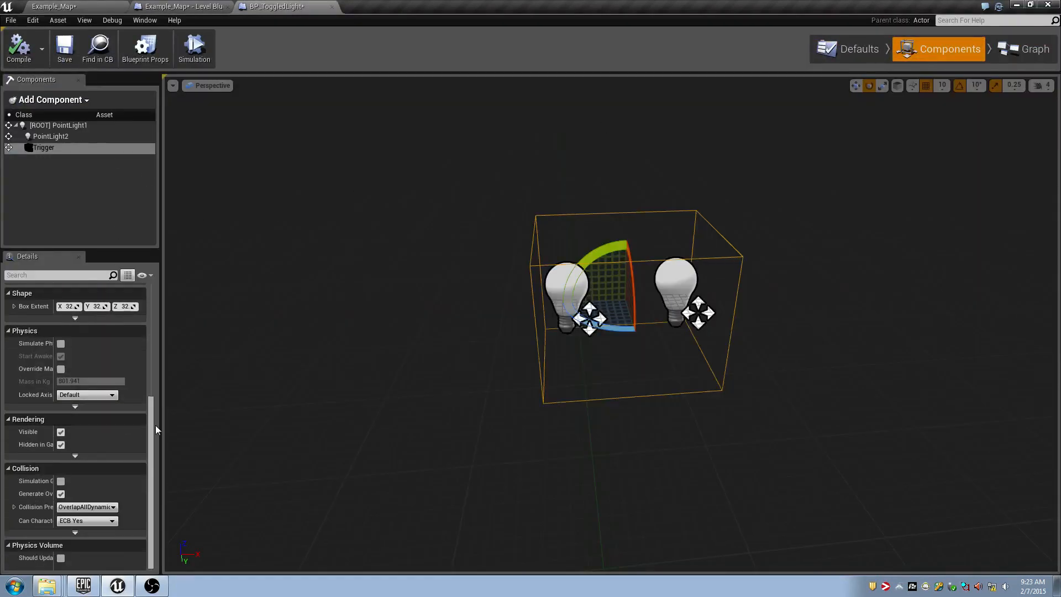
{"action": "left_click_drag", "start_coordinate": [159, 432], "coordinate": [310, 432]}
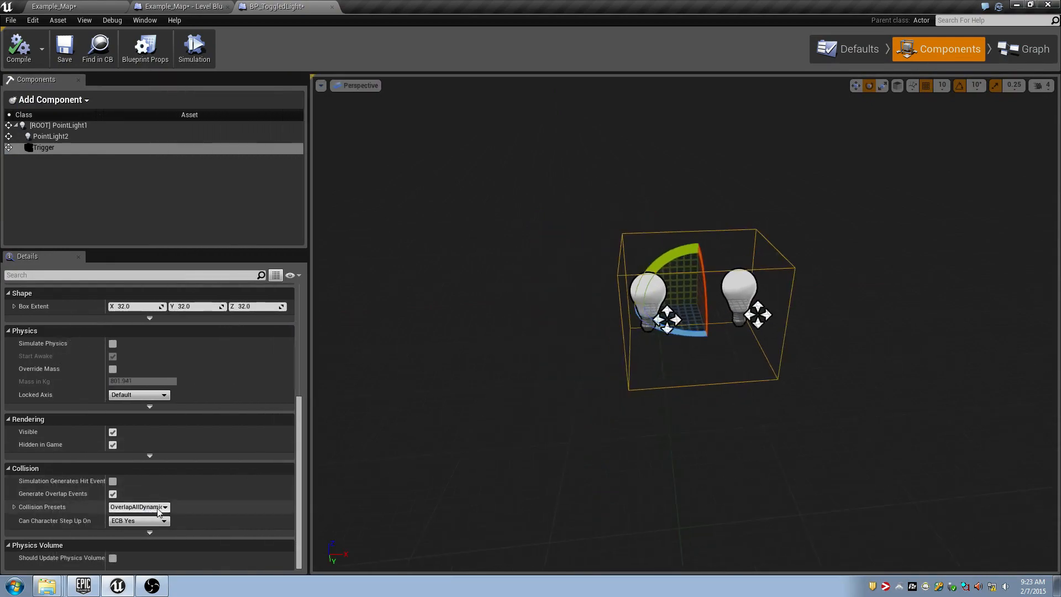
Back in Example_Map, delete BP_ToggledLight5, BP_ToggledLight6 and BP_ToggledLight7, the back row of lights.
{"action": "left_click", "coordinate": [105, 6]}
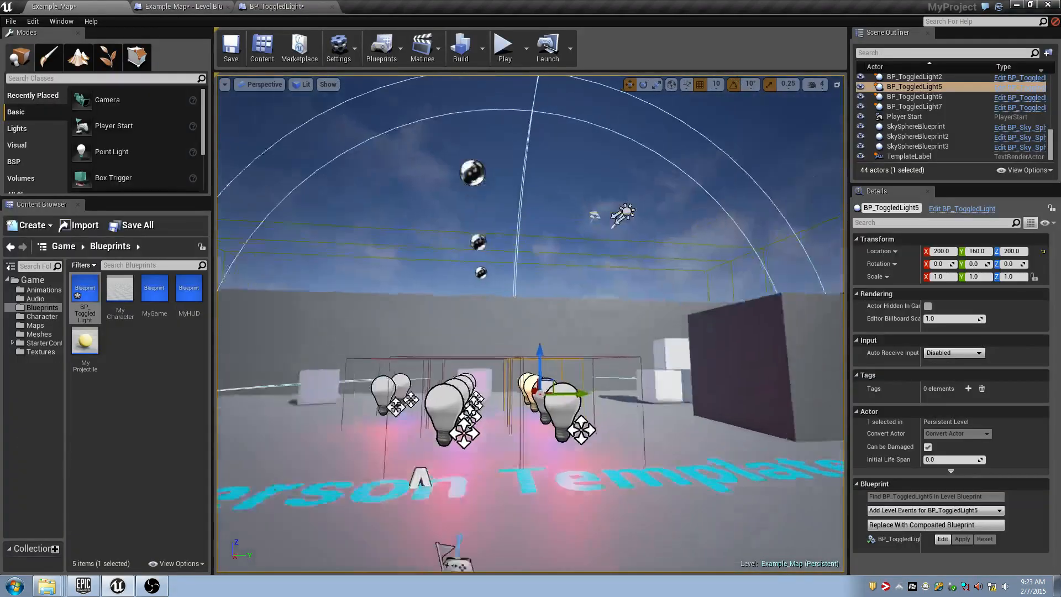
{"action": "right_click_drag", "start_coordinate": [531, 324], "coordinate": [600, 395]}
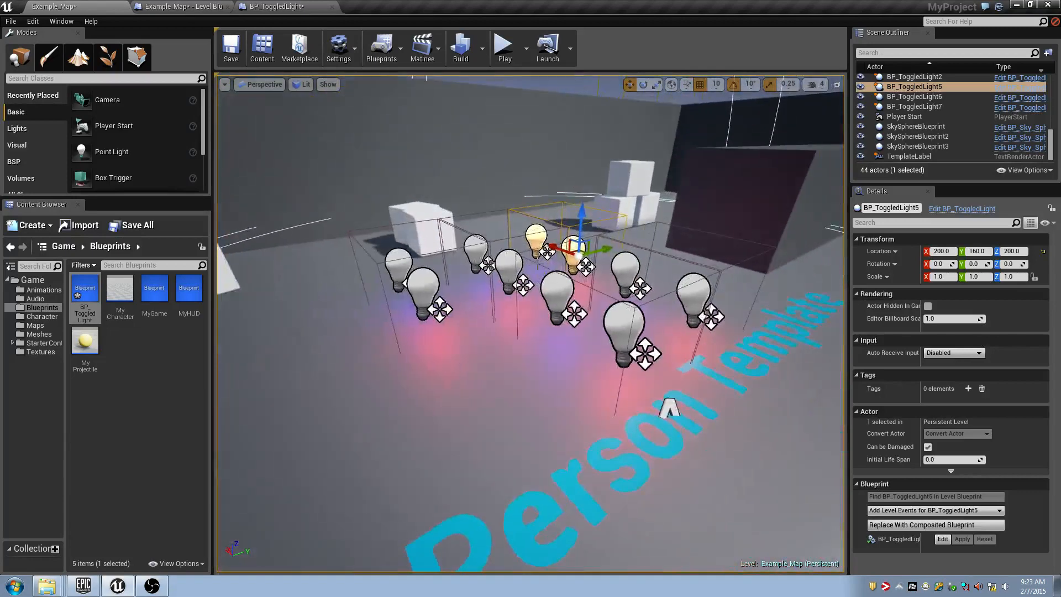
{"action": "key", "text": "Delete"}
{"action": "left_click", "coordinate": [506, 261]}
{"action": "key", "text": "Delete"}
{"action": "left_click", "coordinate": [406, 270]}
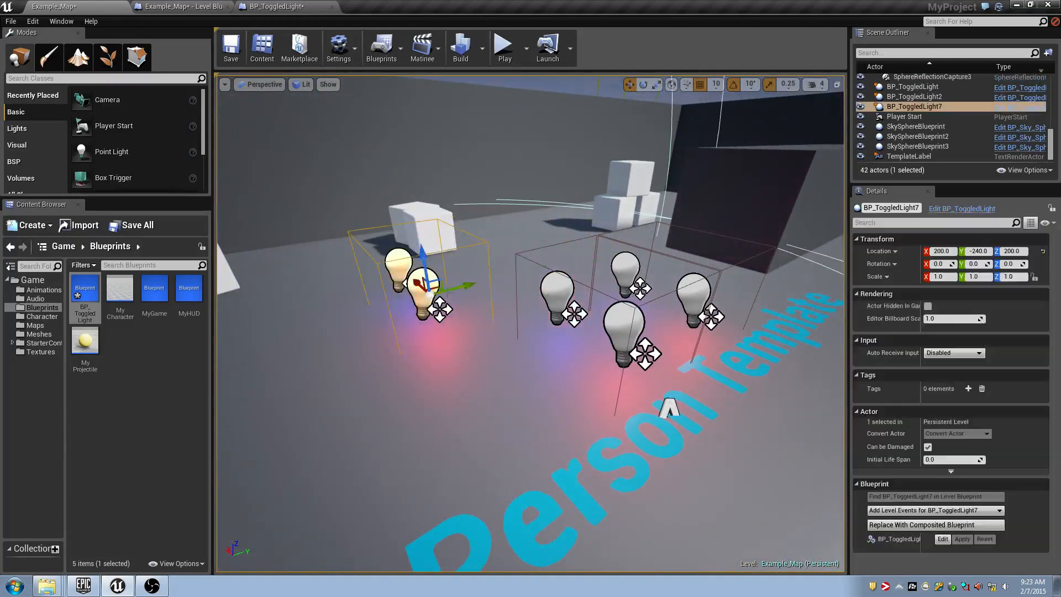
{"action": "key", "text": "Delete"}
{"action": "left_click", "coordinate": [627, 319]}
Play the level and fire projectiles around the two remaining toggled lights to test their triggers.
{"action": "left_click", "coordinate": [505, 47]}
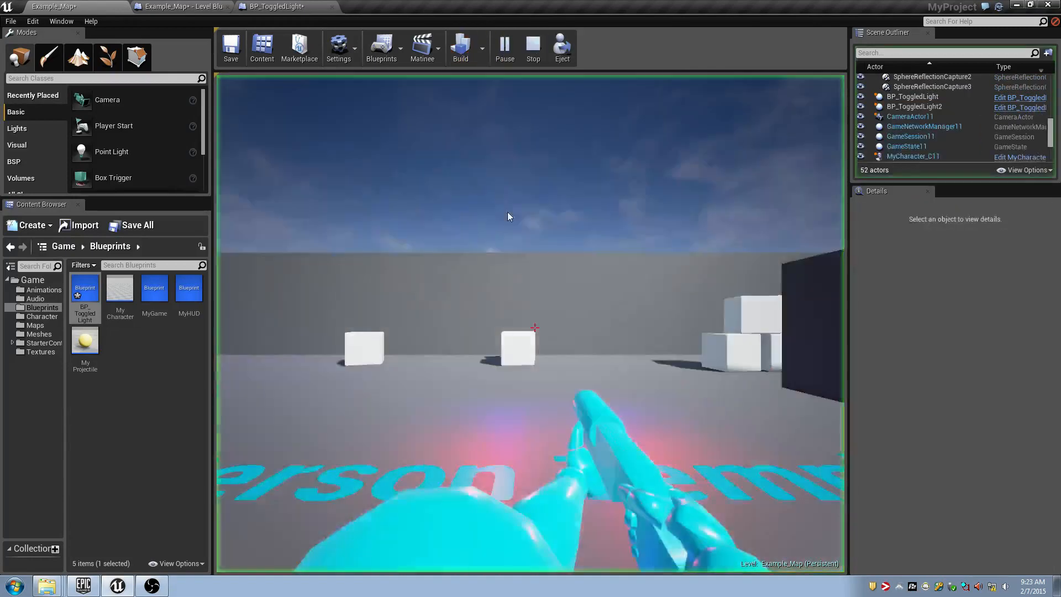
{"action": "key", "text": "a"}
{"action": "left_click", "coordinate": [531, 323]}
{"action": "left_click", "coordinate": [530, 323]}
{"action": "left_click", "coordinate": [530, 323]}
{"action": "left_click", "coordinate": [531, 324]}
{"action": "left_click", "coordinate": [531, 324]}
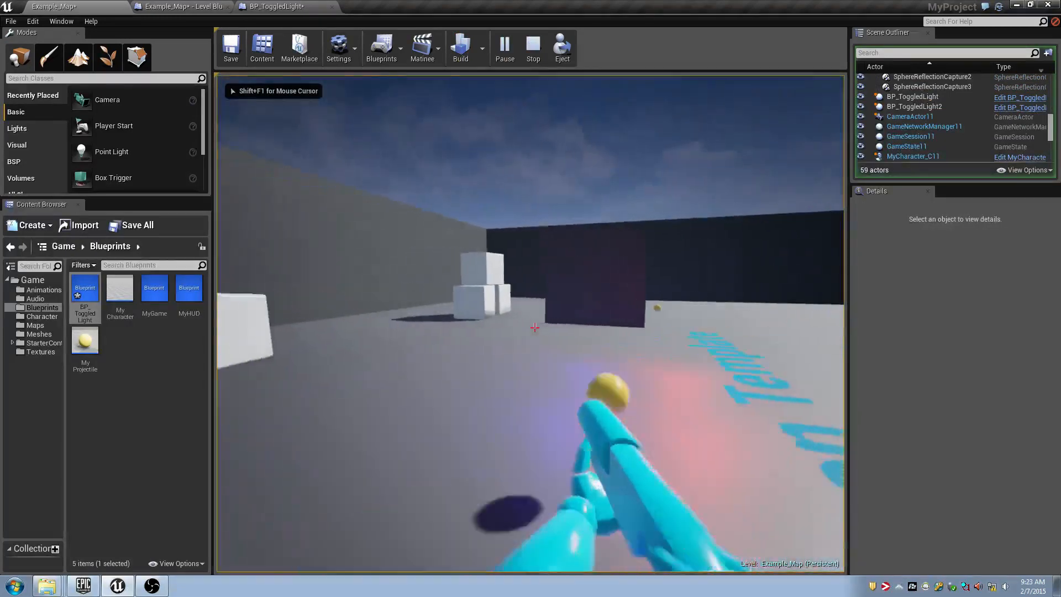
{"action": "left_click", "coordinate": [530, 323]}
{"action": "left_click", "coordinate": [530, 324]}
{"action": "left_click", "coordinate": [530, 323]}
{"action": "left_click", "coordinate": [531, 323]}
{"action": "left_click", "coordinate": [531, 323]}
{"action": "left_click", "coordinate": [531, 324]}
{"action": "left_click", "coordinate": [531, 323]}
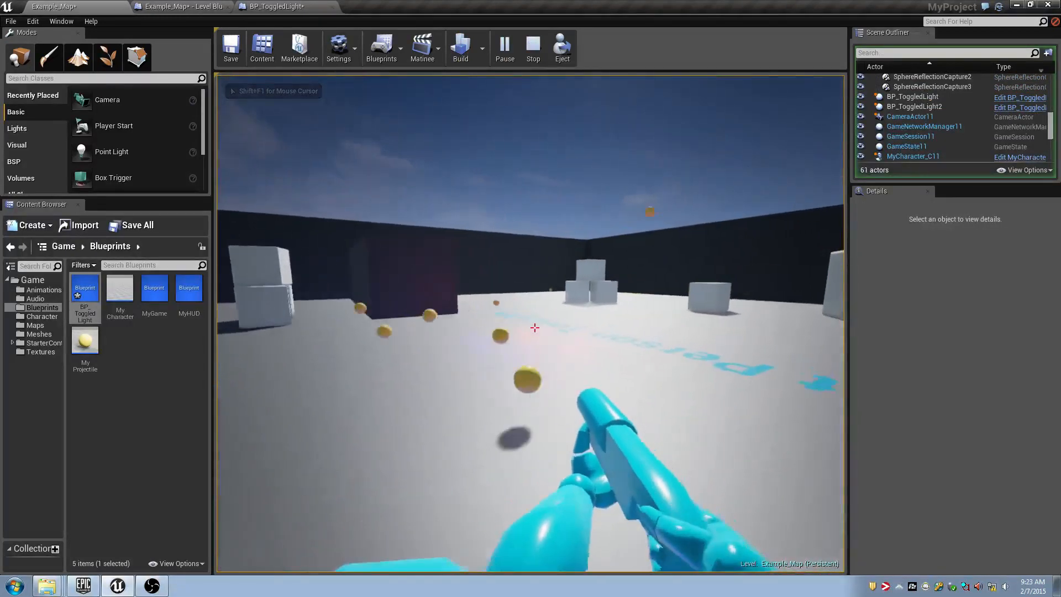
{"action": "left_click", "coordinate": [531, 324]}
{"action": "left_click", "coordinate": [530, 323]}
{"action": "key", "text": "Escape"}
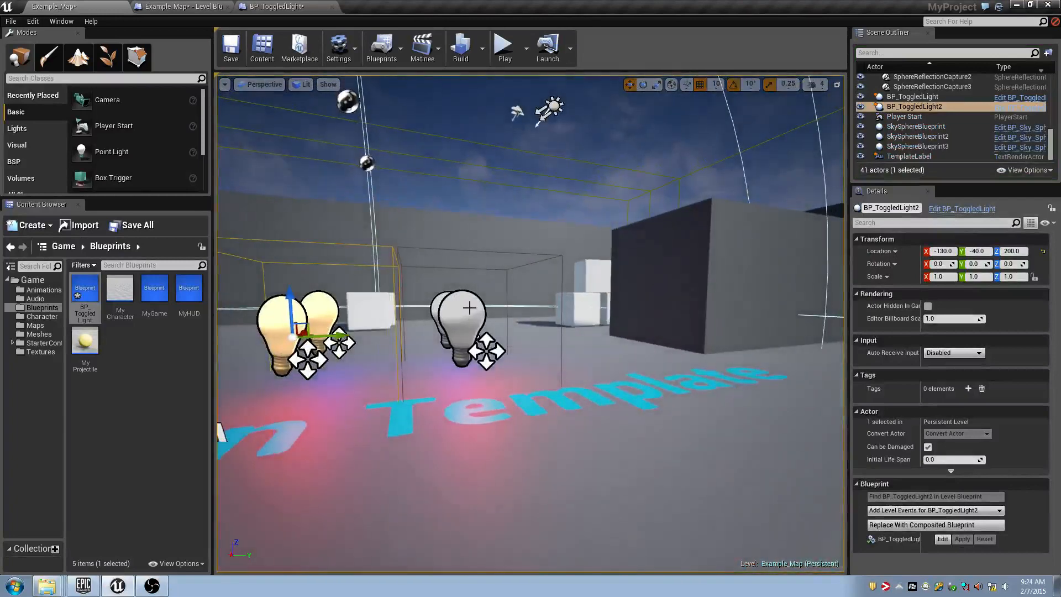
Move BP_ToggledLight to X -80, Y 550 beside the dark block, and delete BP_ToggledLight2.
{"action": "left_click", "coordinate": [471, 307]}
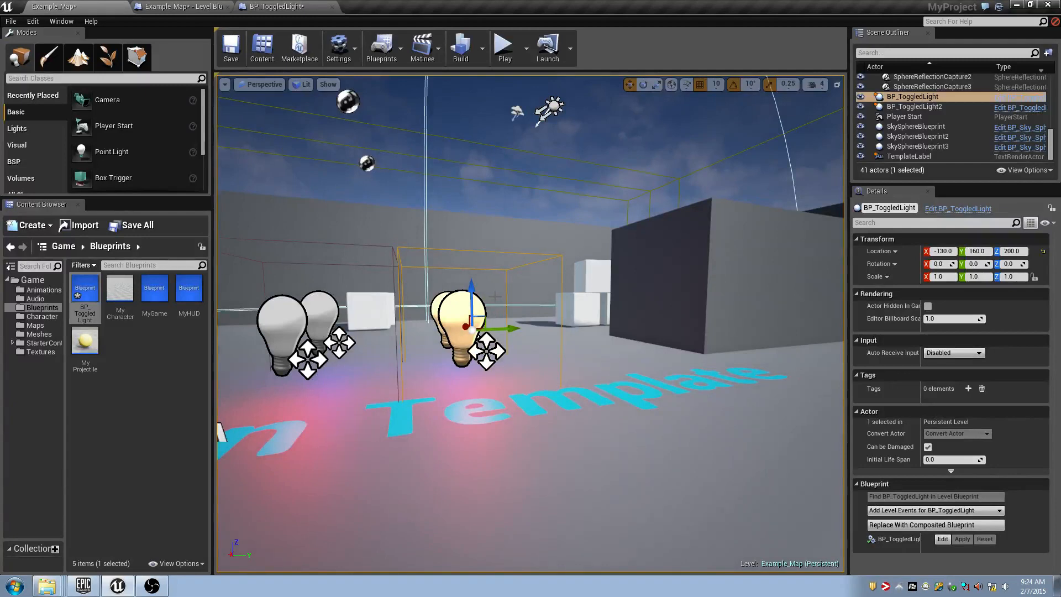
{"action": "left_click_drag", "start_coordinate": [512, 329], "coordinate": [717, 320]}
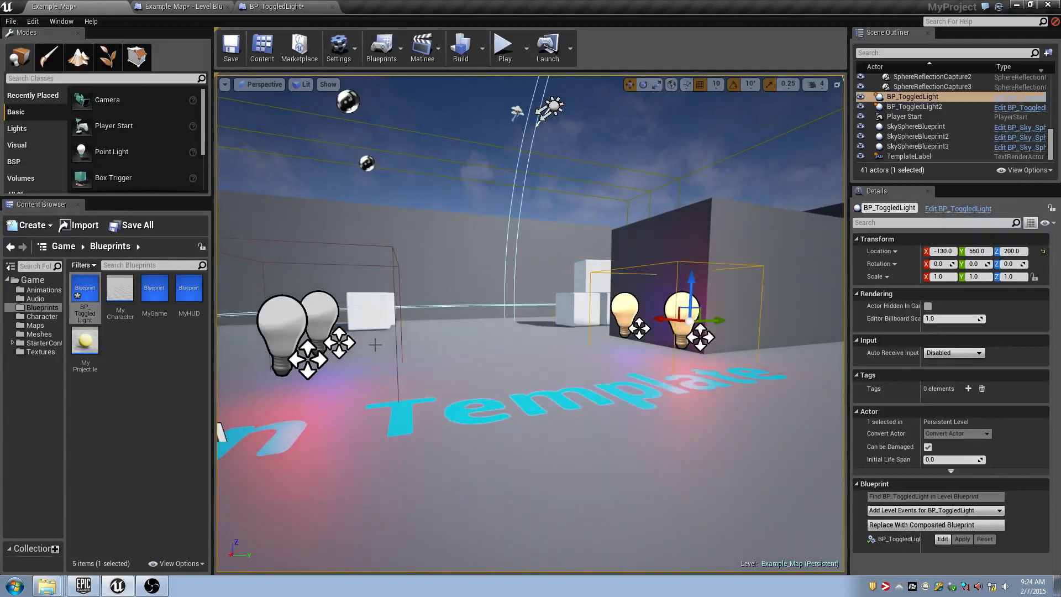
{"action": "left_click", "coordinate": [318, 322]}
{"action": "key", "text": "Delete"}
{"action": "left_click", "coordinate": [684, 316]}
{"action": "mouse_move", "coordinate": [684, 316]}
{"action": "right_mouse_down"}
{"action": "mouse_move", "coordinate": [774, 318]}
{"action": "mouse_move", "coordinate": [666, 320]}
{"action": "right_mouse_up"}
{"action": "left_click_drag", "start_coordinate": [661, 333], "coordinate": [612, 335]}
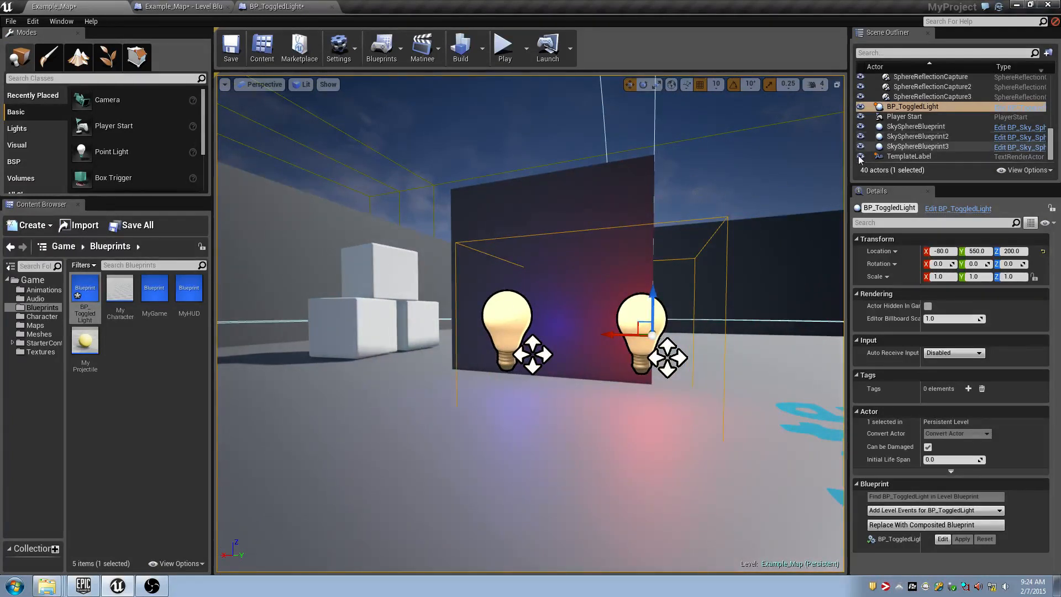
{"action": "right_click_drag", "start_coordinate": [670, 229], "coordinate": [673, 212]}
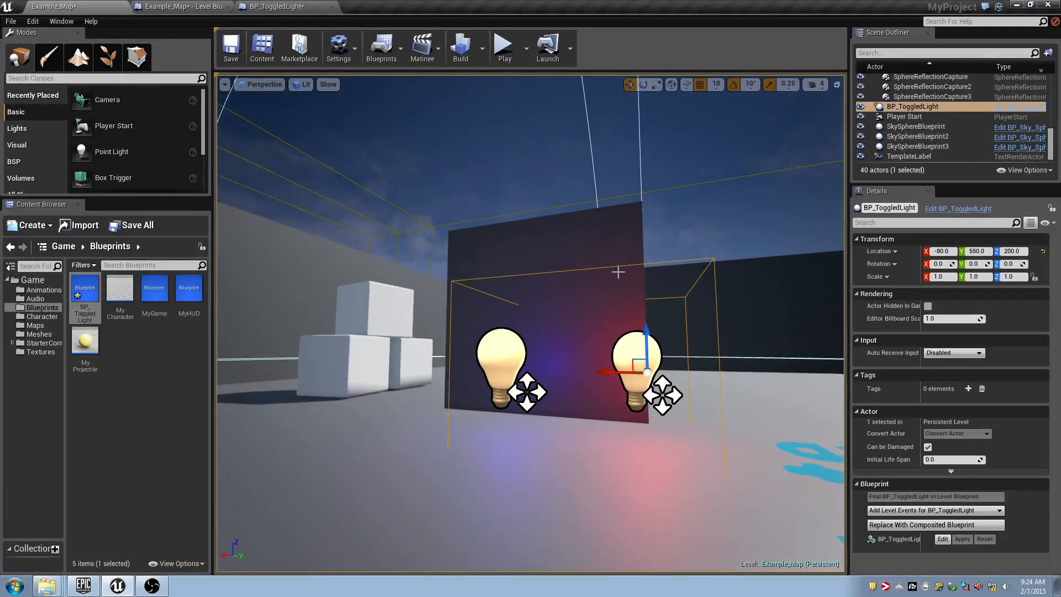
In the BP_ToggledLight blueprint, add a Static Mesh component named Sconce.
{"action": "left_click", "coordinate": [299, 6]}
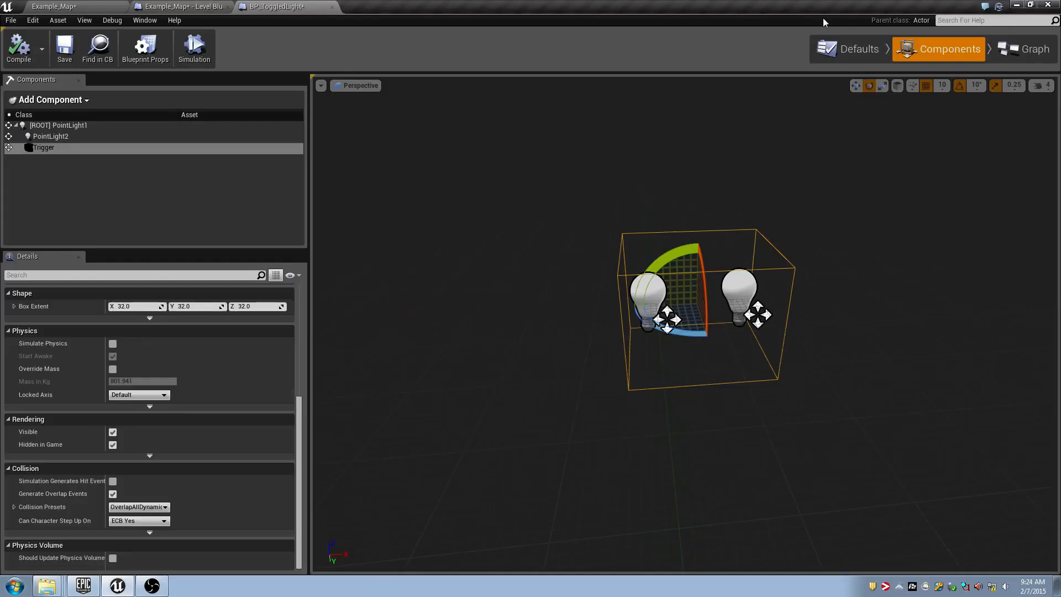
{"action": "left_click", "coordinate": [226, 136]}
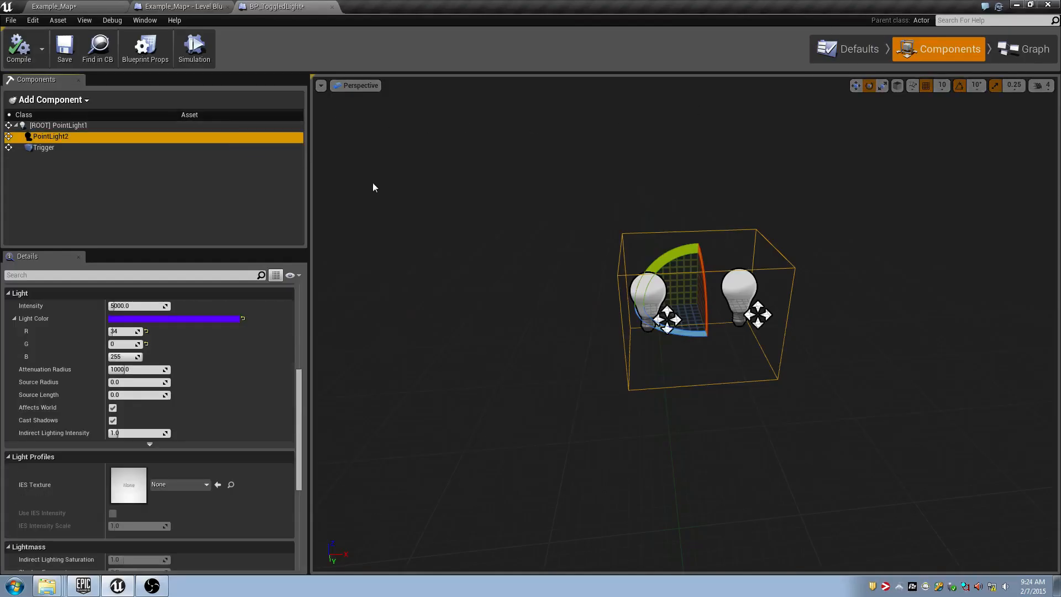
{"action": "left_click", "coordinate": [78, 101]}
{"action": "type", "text": "stat"}
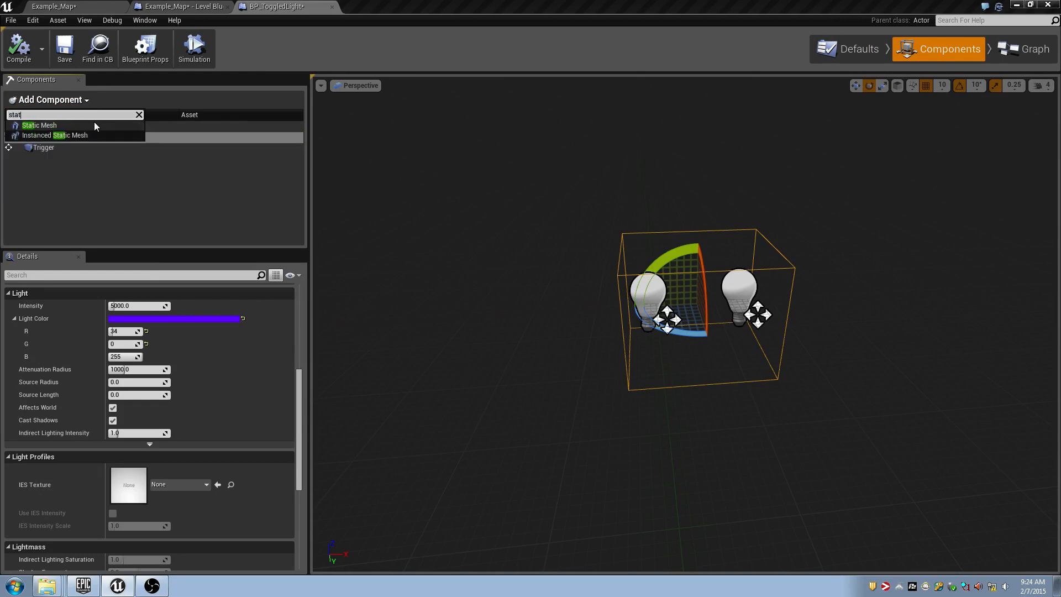
{"action": "type", "text": "ic"}
{"action": "left_click", "coordinate": [44, 125]}
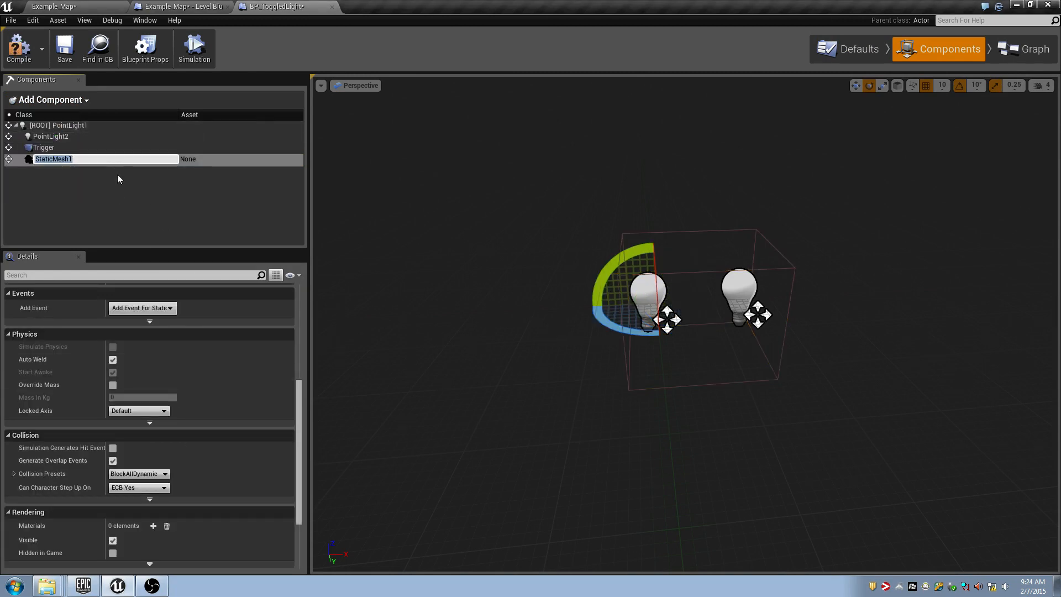
{"action": "type", "text": "Sconce"}
{"action": "key", "text": "Return"}
Assign the SM_Lamp_Wall mesh to the Sconce component.
{"action": "scroll", "coordinate": [135, 384], "scroll_direction": "down", "scroll_amount": 4}
{"action": "scroll", "coordinate": [127, 301], "scroll_direction": "up", "scroll_amount": 8}
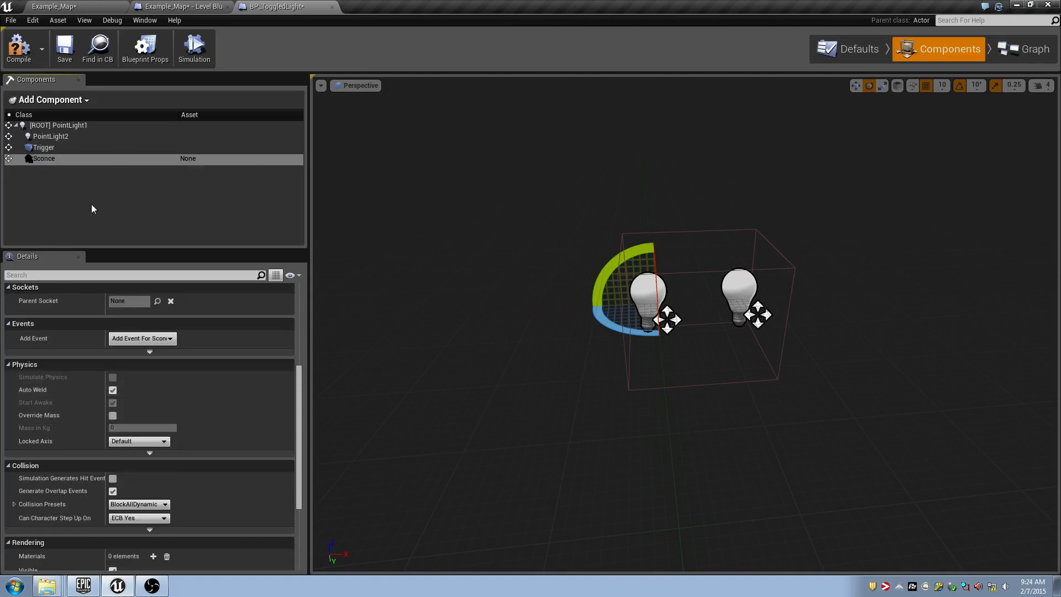
{"action": "scroll", "coordinate": [133, 314], "scroll_direction": "up", "scroll_amount": 3}
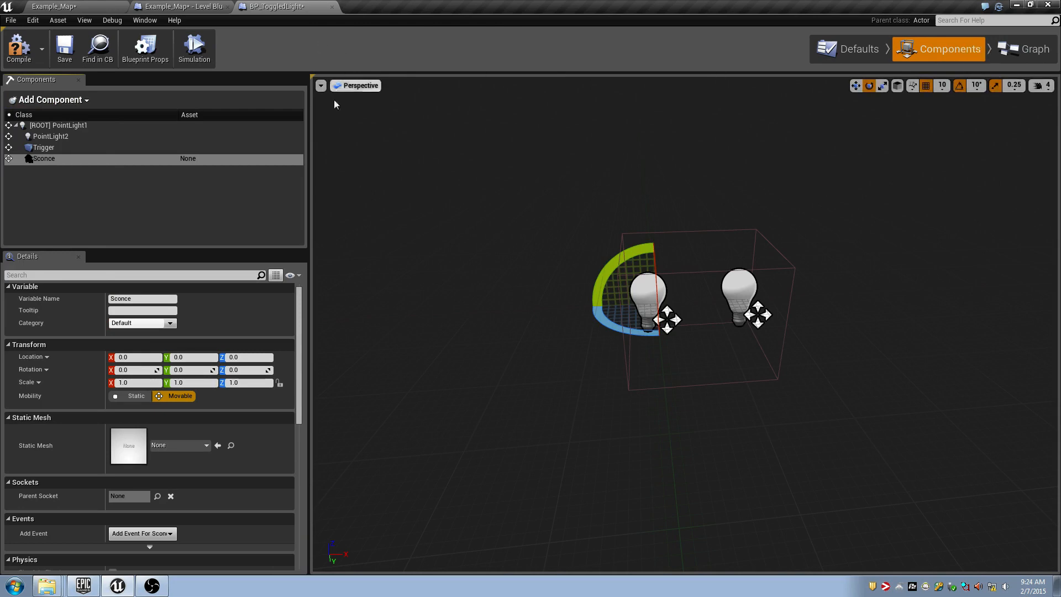
{"action": "left_click", "coordinate": [73, 101]}
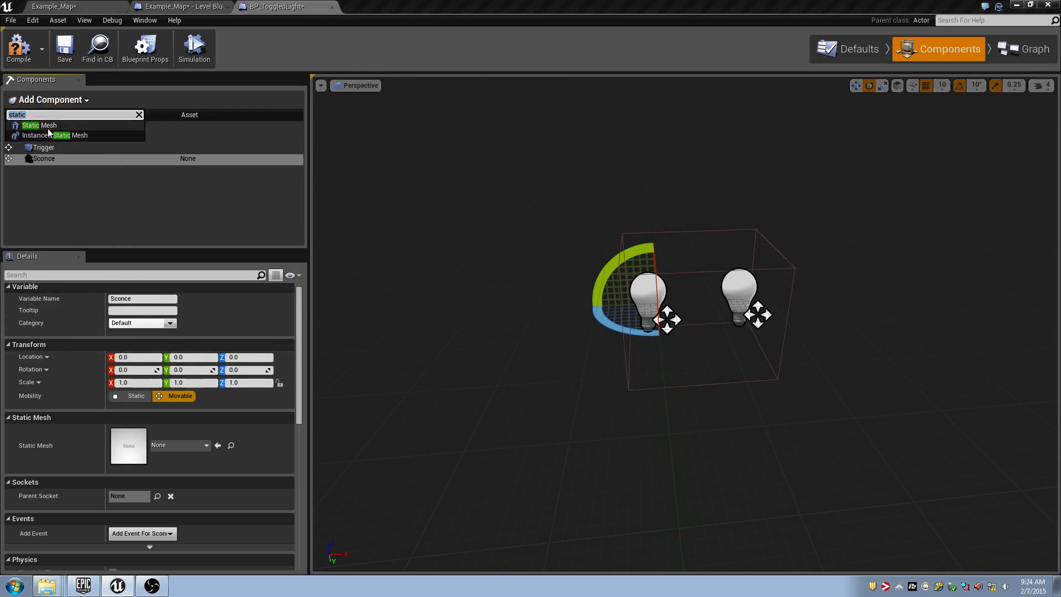
{"action": "left_click", "coordinate": [173, 444]}
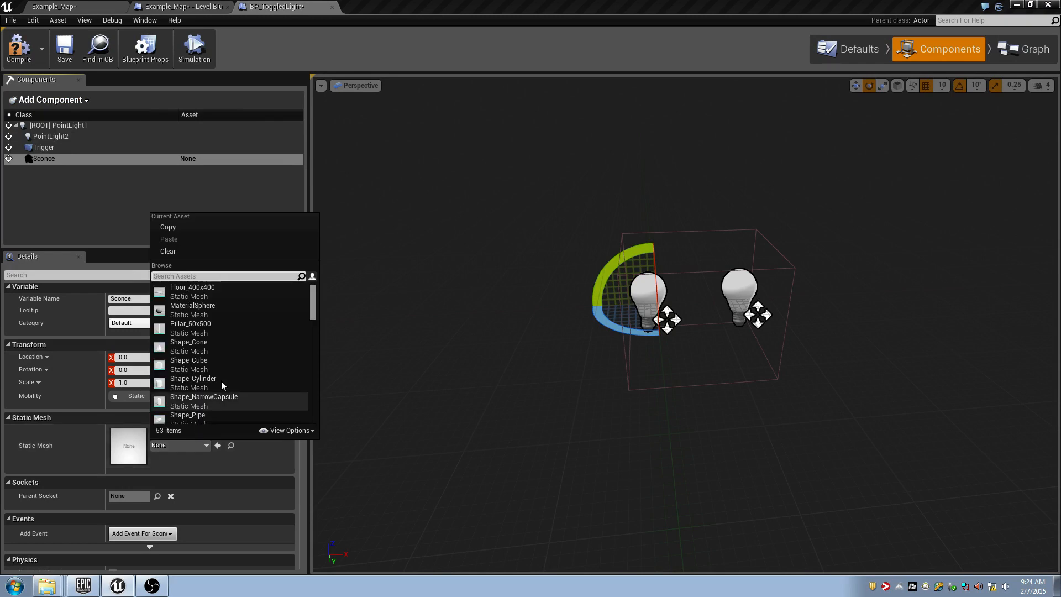
{"action": "type", "text": "scon"}
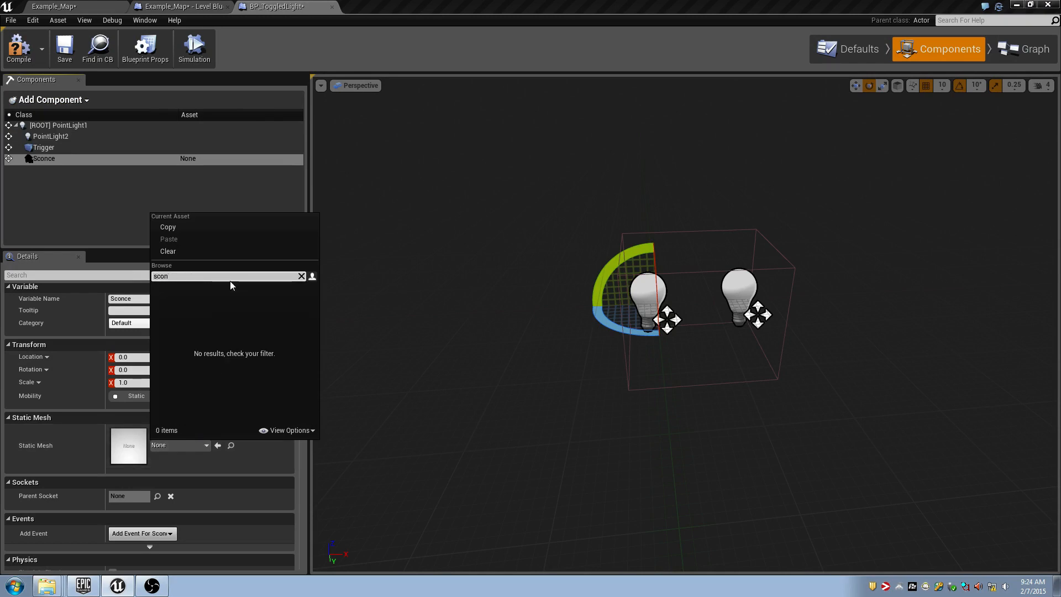
{"action": "key", "text": "ctrl+a"}
{"action": "type", "text": "wall"}
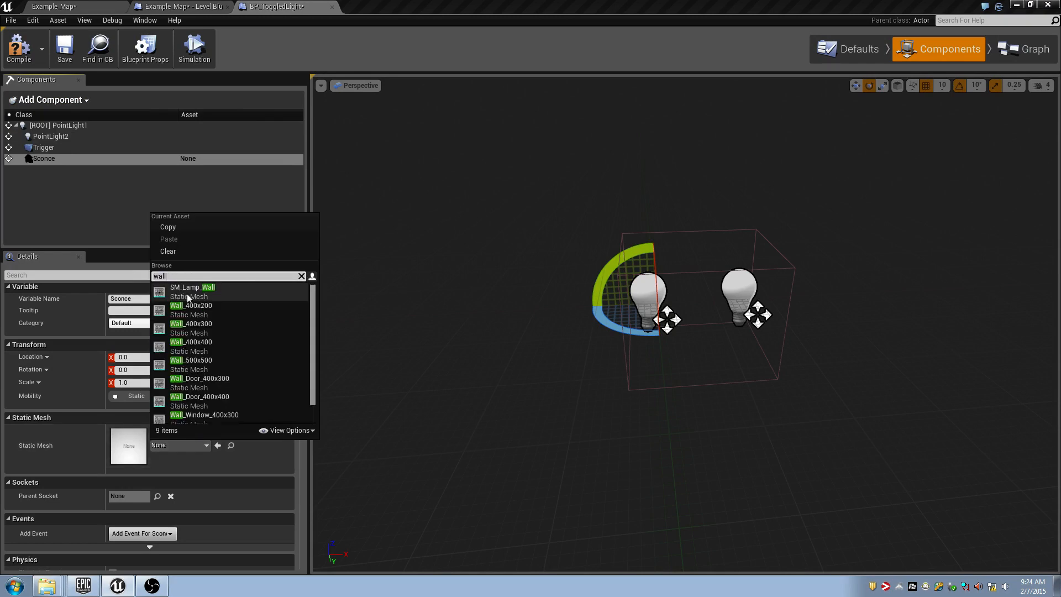
{"action": "left_click", "coordinate": [170, 293]}
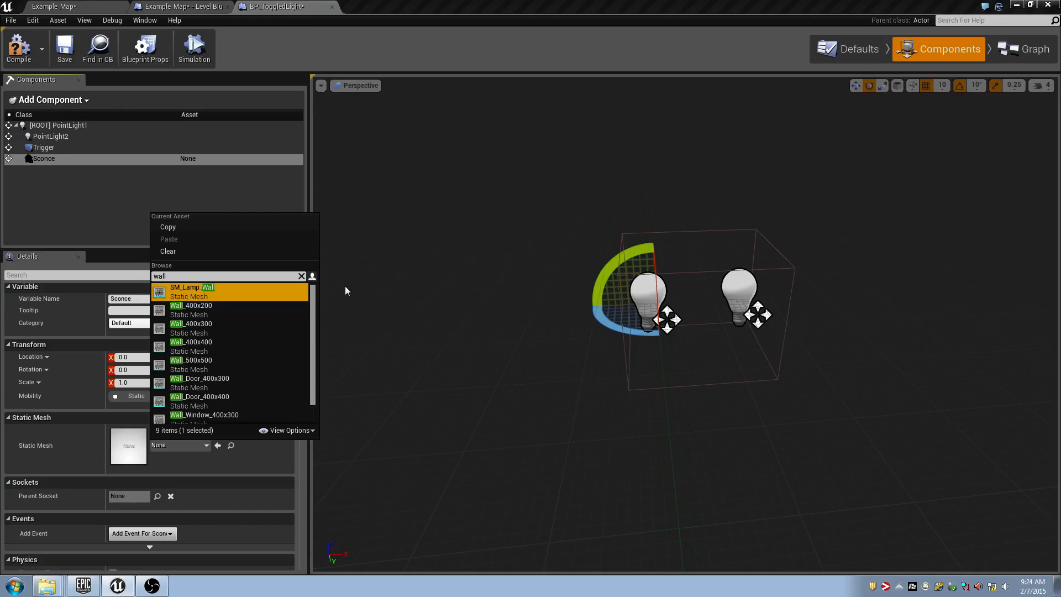
{"action": "left_click", "coordinate": [238, 294]}
{"action": "right_click_drag", "start_coordinate": [531, 332], "coordinate": [596, 348]}
{"action": "mouse_move", "coordinate": [455, 292]}
{"action": "right_mouse_down"}
{"action": "mouse_move", "coordinate": [486, 276]}
{"action": "mouse_move", "coordinate": [455, 293]}
{"action": "right_mouse_up"}
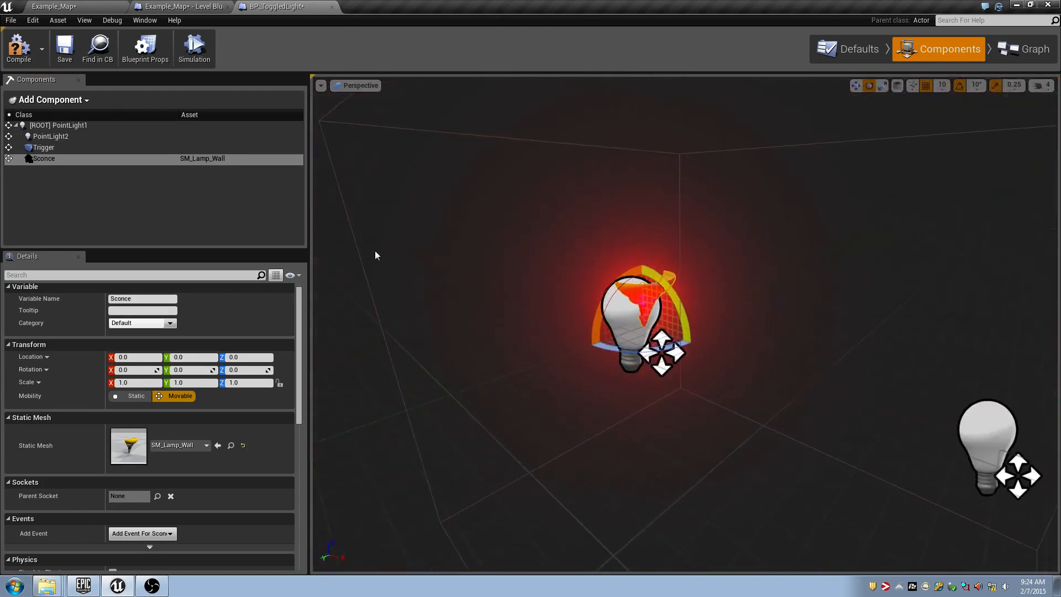
Examine how the Sconce mesh and PointLight2 are placed relative to each other in the blueprint.
{"action": "left_click", "coordinate": [71, 137]}
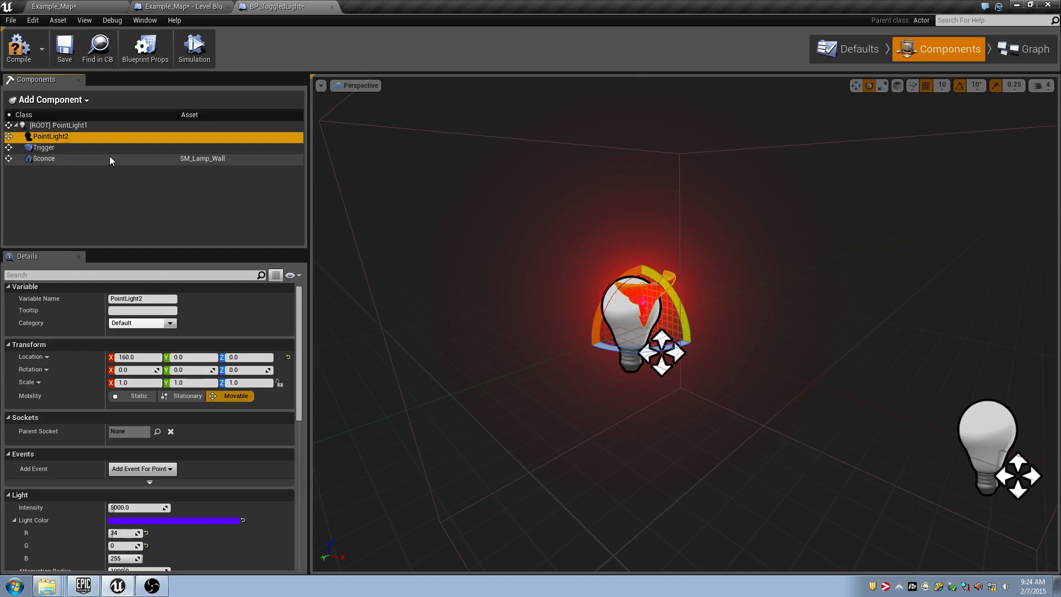
{"action": "left_click", "coordinate": [87, 158]}
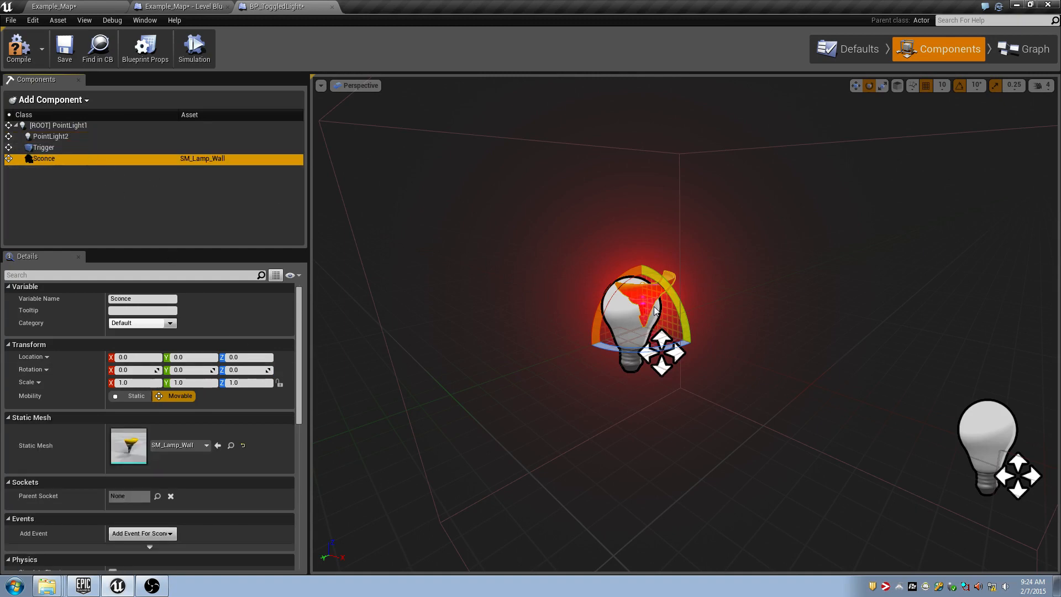
{"action": "key", "text": "d"}
{"action": "right_click_drag", "start_coordinate": [653, 306], "coordinate": [580, 299]}
{"action": "left_click", "coordinate": [124, 137]}
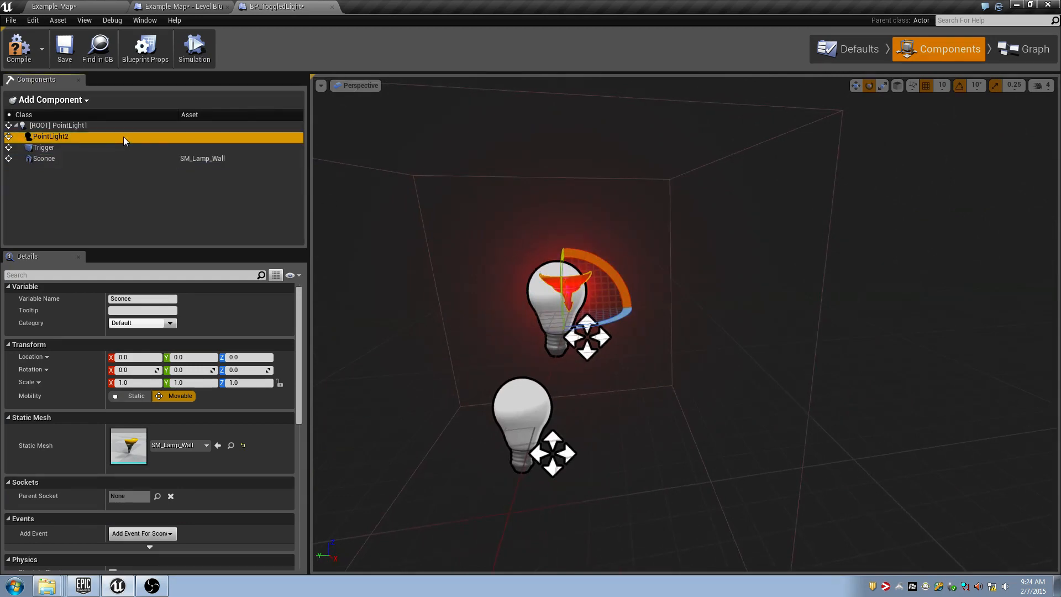
{"action": "key", "text": "a"}
{"action": "right_click_drag", "start_coordinate": [448, 247], "coordinate": [475, 243]}
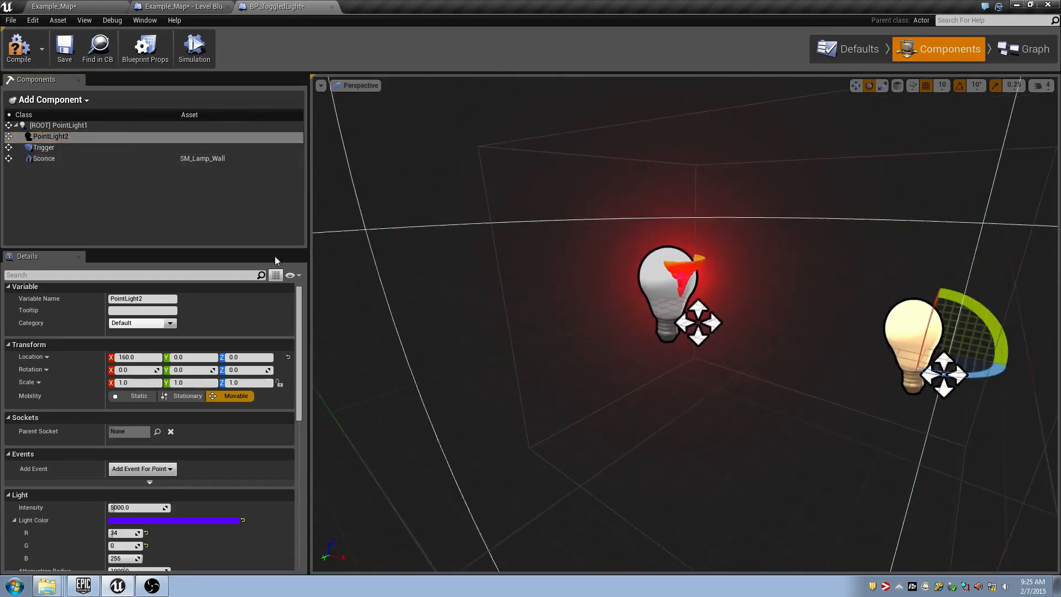
{"action": "left_click", "coordinate": [68, 157]}
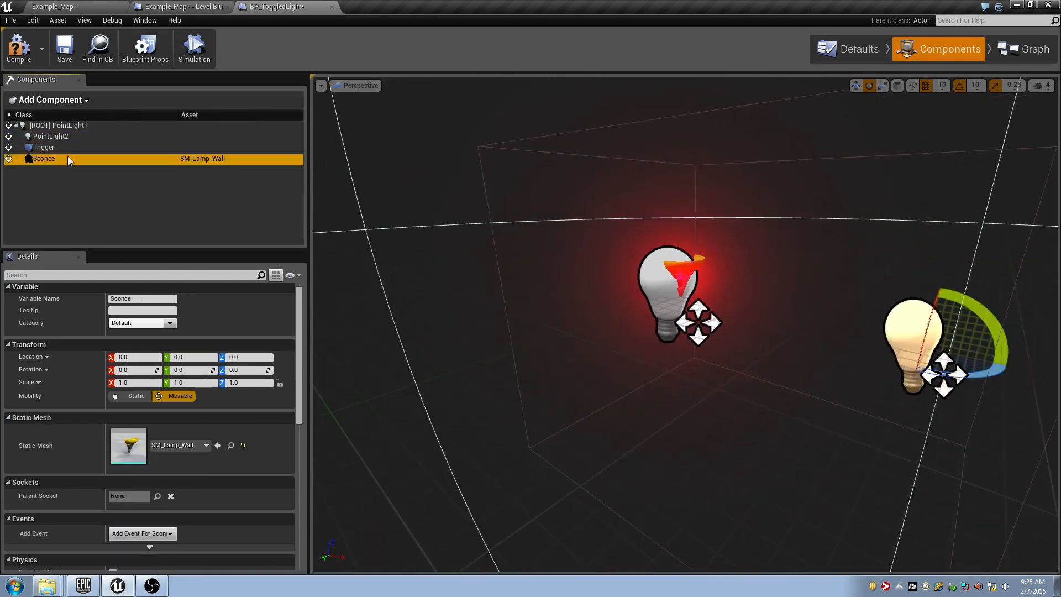
{"action": "left_click", "coordinate": [75, 103]}
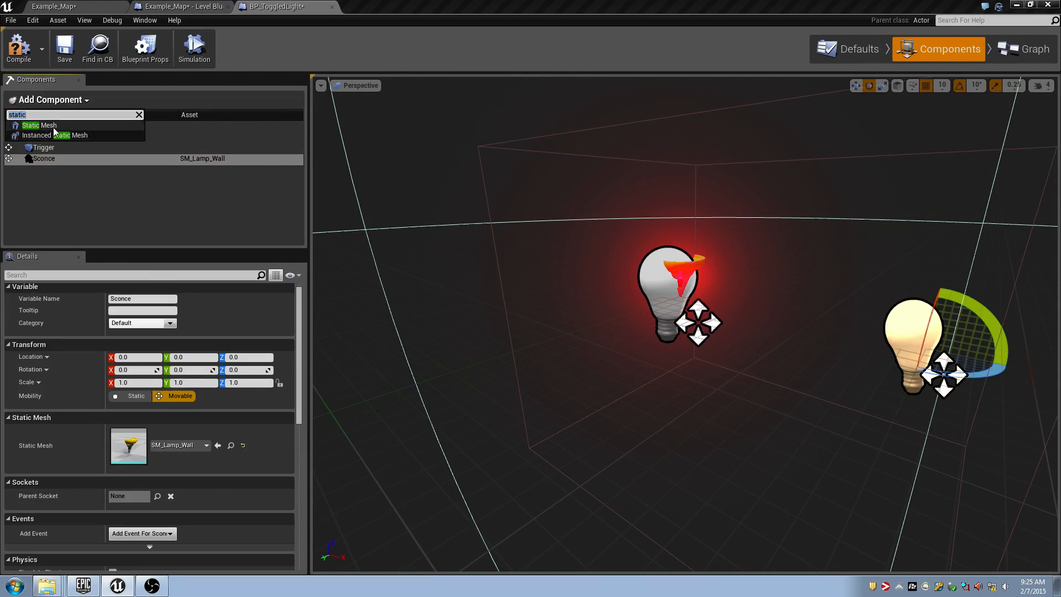
{"action": "left_click", "coordinate": [182, 445]}
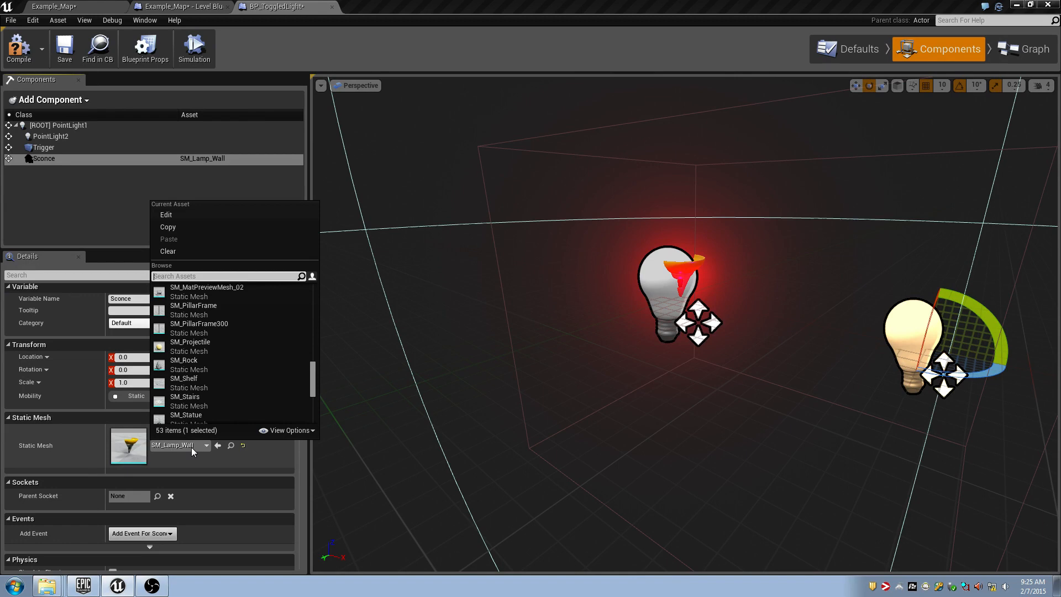
Delete PointLight2 from the blueprint and inspect the wall lamp with its remaining light.
{"action": "left_click", "coordinate": [41, 137]}
{"action": "key", "text": "Delete"}
{"action": "right_click_drag", "start_coordinate": [442, 298], "coordinate": [409, 309]}
{"action": "key", "text": "d"}
{"action": "key", "text": "w"}
{"action": "key", "text": "s"}
{"action": "key", "text": "a"}
{"action": "key", "text": "w"}
{"action": "key", "text": "s"}
{"action": "key", "text": "d"}
{"action": "mouse_move", "coordinate": [656, 232]}
{"action": "right_mouse_down"}
{"action": "mouse_move", "coordinate": [619, 232]}
{"action": "mouse_move", "coordinate": [713, 226]}
{"action": "mouse_move", "coordinate": [650, 227]}
{"action": "right_mouse_up"}
{"action": "key", "text": "w"}
{"action": "key", "text": "s"}
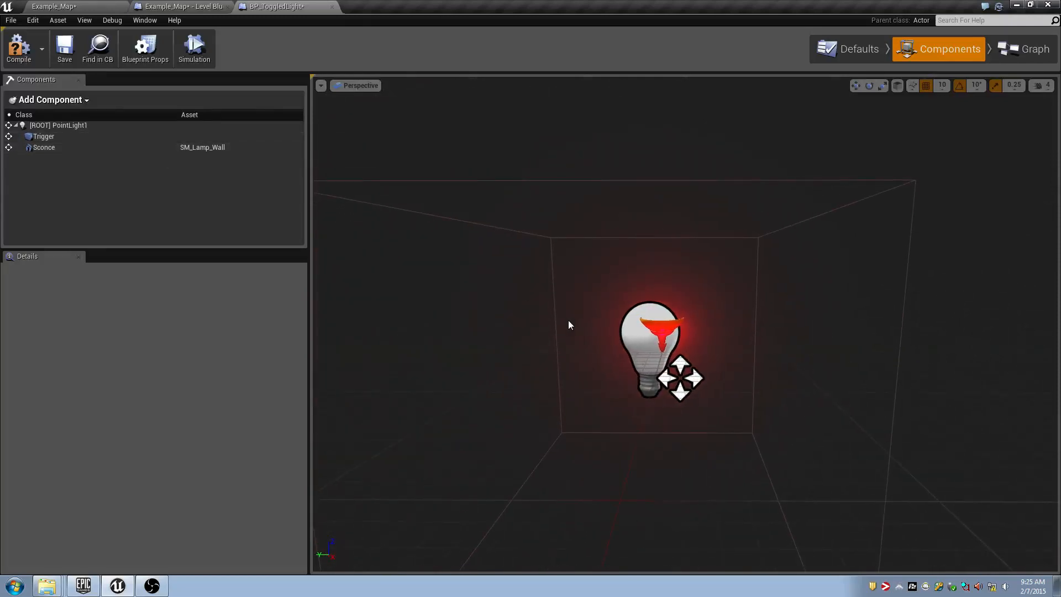
{"action": "left_click", "coordinate": [44, 148]}
Back in Example_Map, rotate BP_ToggledLight to -90° about Z and move it to X 60, Z 230.
{"action": "left_click", "coordinate": [66, 7]}
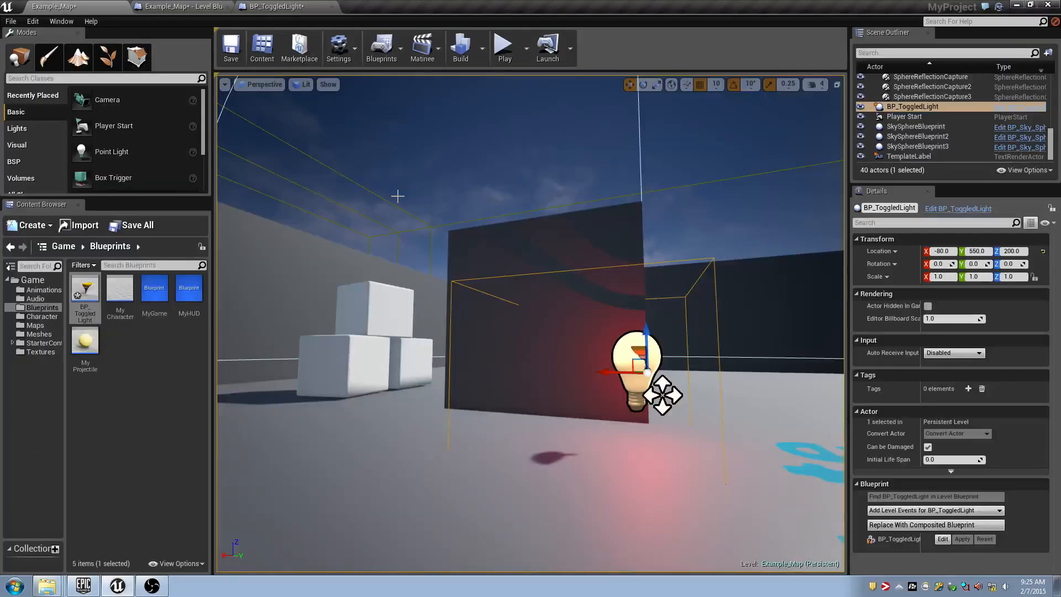
{"action": "key", "text": "w"}
{"action": "right_click_drag", "start_coordinate": [663, 395], "coordinate": [635, 330]}
{"action": "right_click_drag", "start_coordinate": [447, 208], "coordinate": [446, 206]}
{"action": "key", "text": "s"}
{"action": "key", "text": "r"}
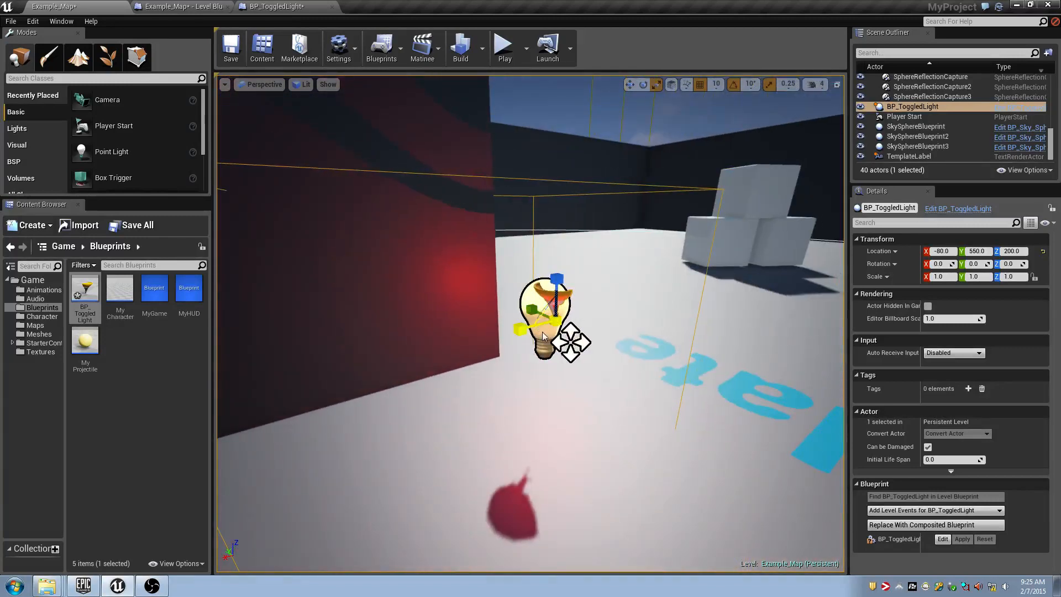
{"action": "key", "text": "e"}
{"action": "left_click_drag", "start_coordinate": [529, 337], "coordinate": [344, 304]}
{"action": "key", "text": "w"}
{"action": "right_click_drag", "start_coordinate": [387, 271], "coordinate": [221, 269]}
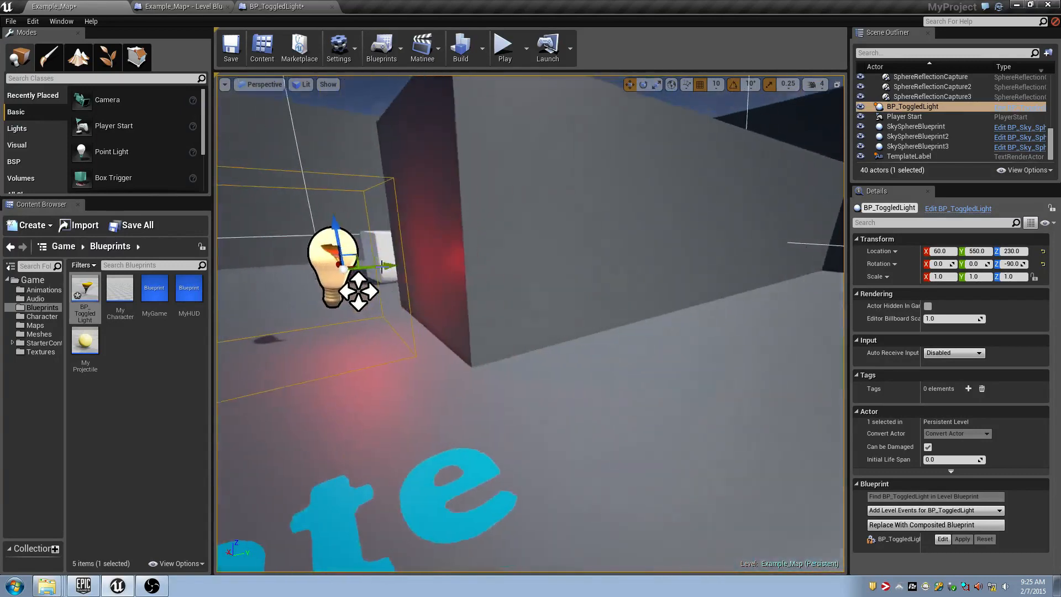
Move BP_ToggledLight to Y 650 against the dark block's face and raise it to Z 270.
{"action": "left_click_drag", "start_coordinate": [386, 269], "coordinate": [462, 267]}
{"action": "right_click_drag", "start_coordinate": [457, 247], "coordinate": [426, 238]}
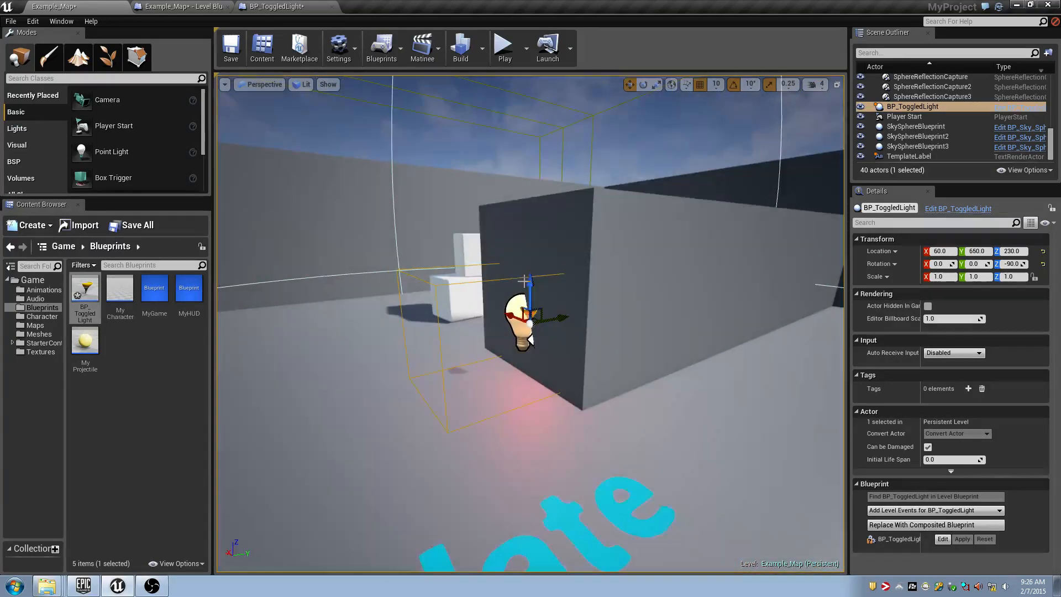
{"action": "scroll", "coordinate": [542, 289], "scroll_direction": "up", "scroll_amount": 6}
{"action": "key", "text": "f"}
{"action": "scroll", "coordinate": [543, 289], "scroll_direction": "down", "scroll_amount": 3}
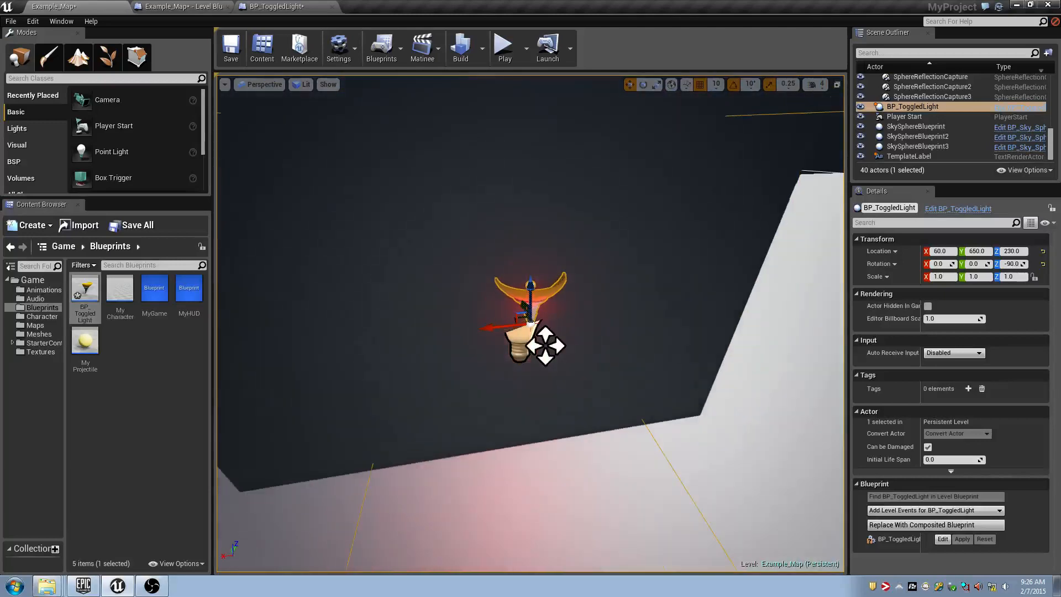
{"action": "left_click_drag", "start_coordinate": [531, 286], "coordinate": [531, 205]}
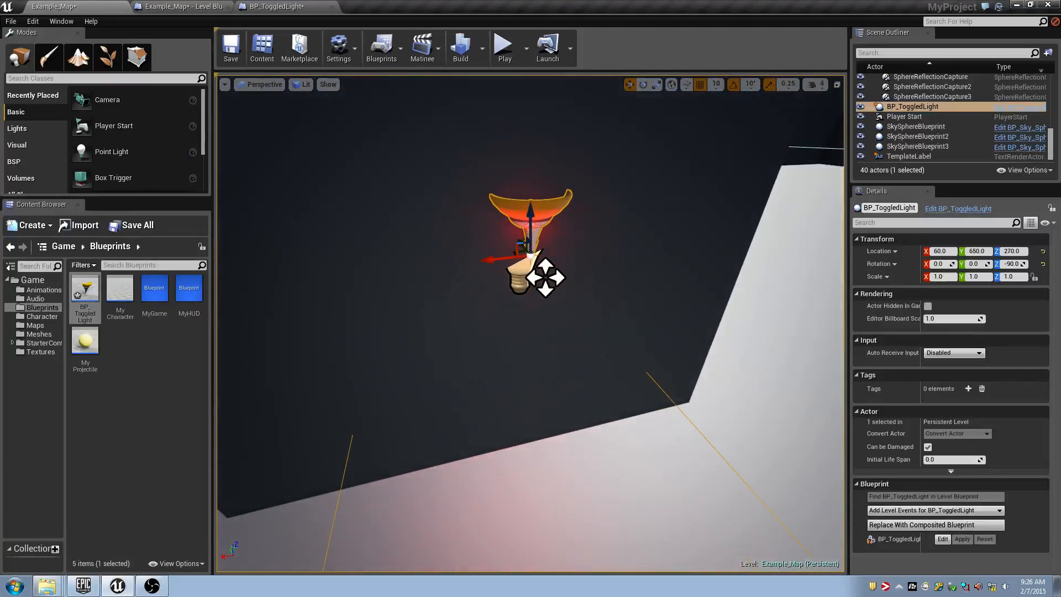
{"action": "right_click_drag", "start_coordinate": [530, 205], "coordinate": [622, 270]}
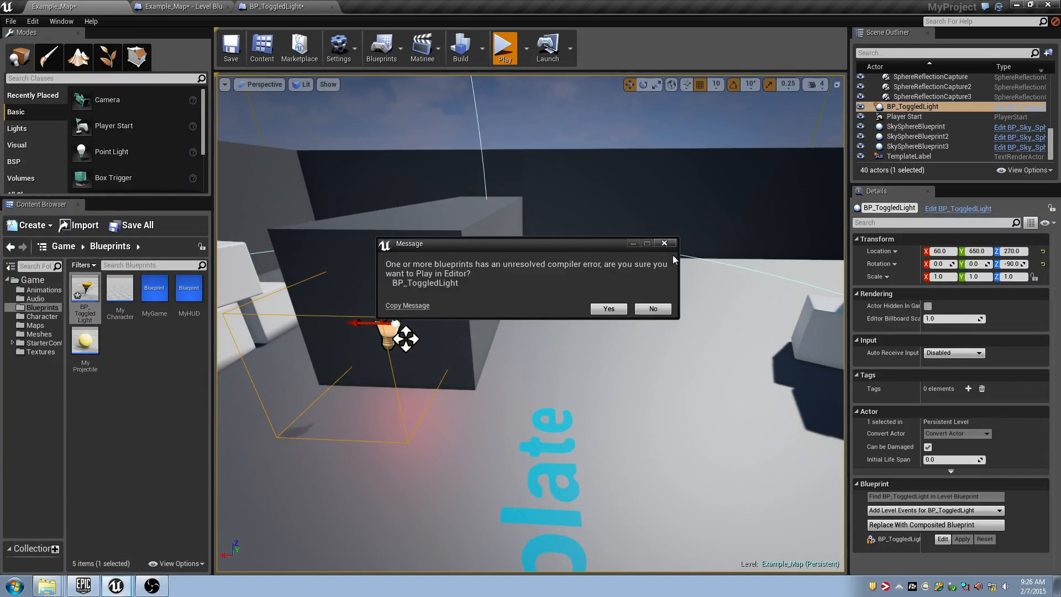
Cancel playing and delete the erroring second Toggle Visibility node from BP_ToggledLight's event graph, and compile the blueprint.
{"action": "left_click", "coordinate": [645, 307]}
{"action": "left_click", "coordinate": [275, 6]}
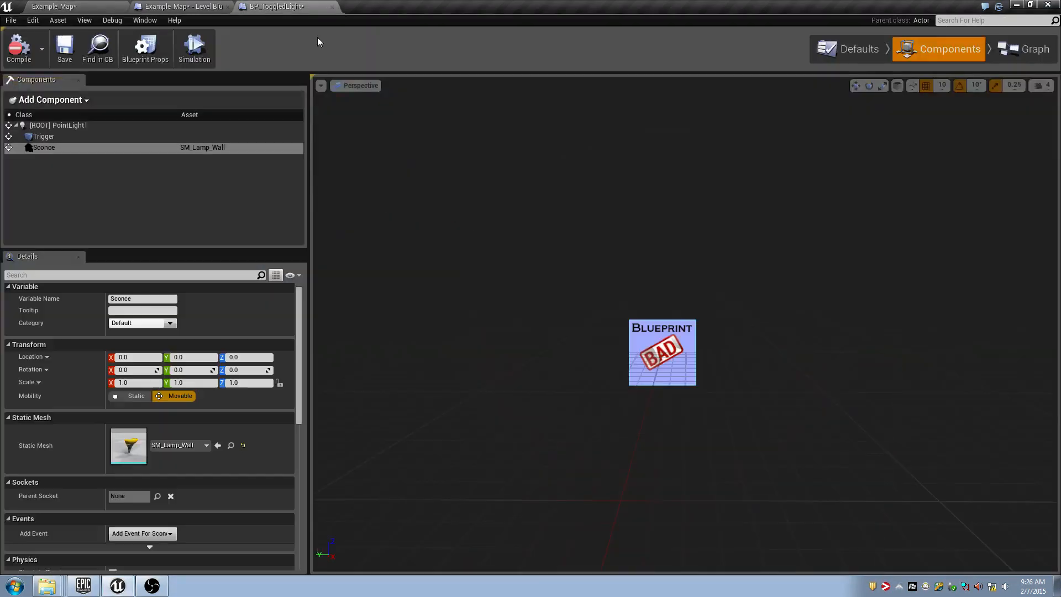
{"action": "left_click", "coordinate": [1008, 48]}
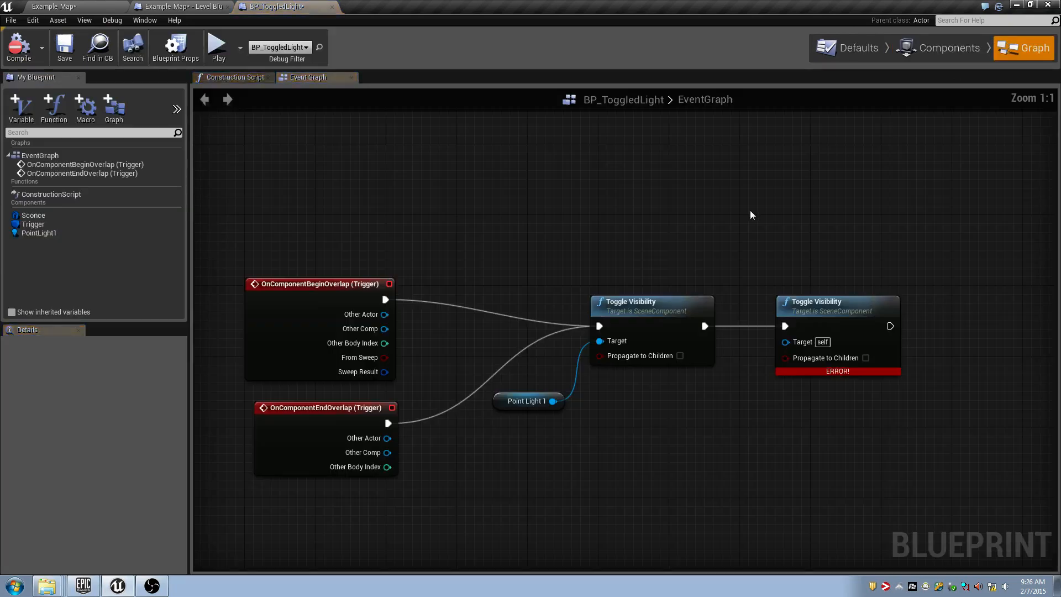
{"action": "scroll", "coordinate": [719, 226], "scroll_direction": "down", "scroll_amount": 1}
{"action": "left_click", "coordinate": [796, 298]}
{"action": "key", "text": "Delete"}
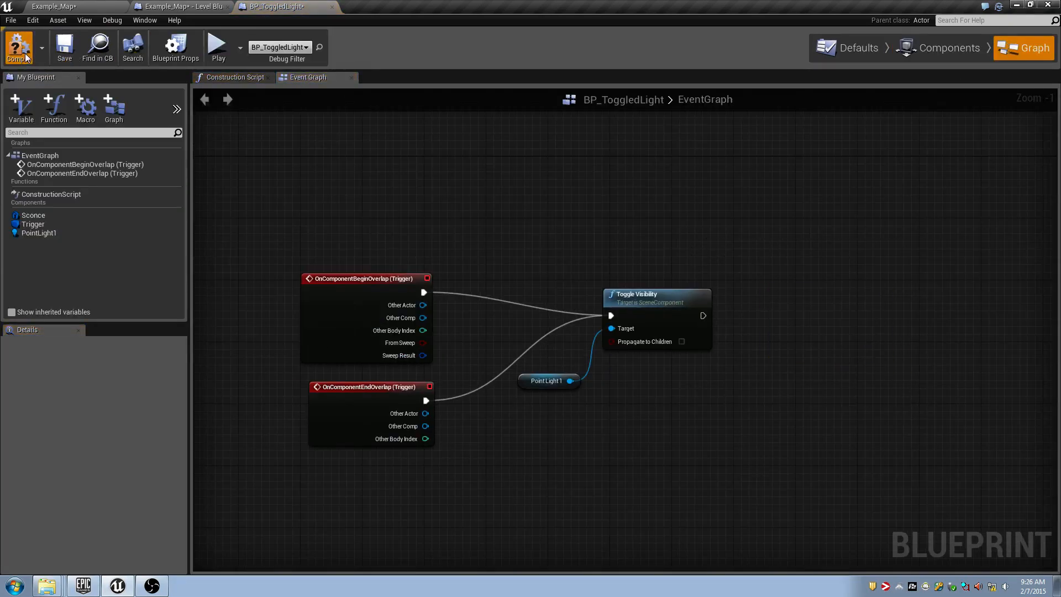
Play the level from the blueprint editor, walk up to the wall sconce and back away, and end the session.
{"action": "left_click", "coordinate": [217, 47]}
{"action": "key", "text": "w"}
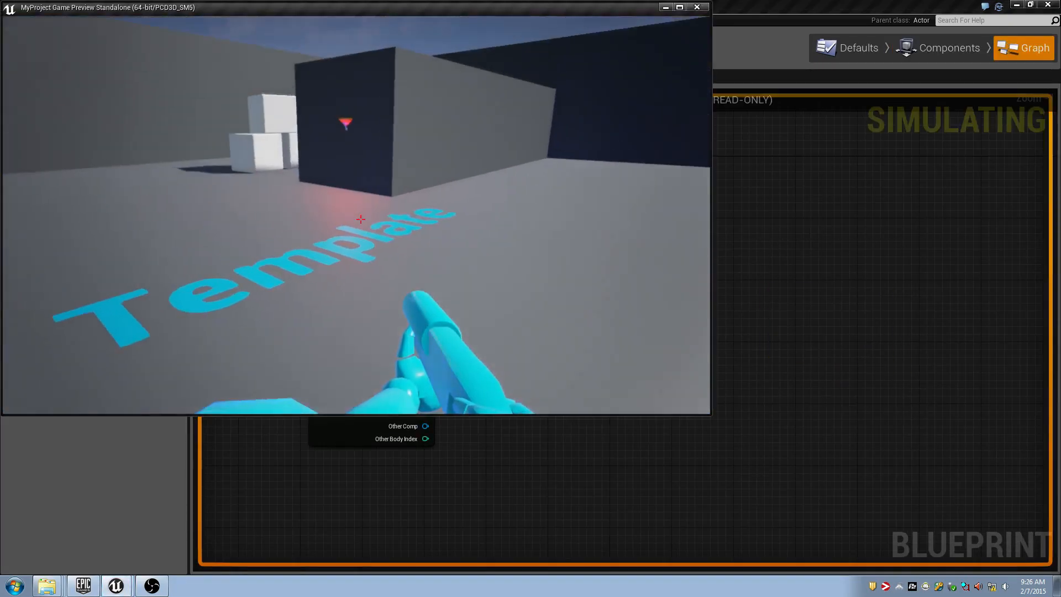
{"action": "key", "text": "a"}
{"action": "key", "text": "w"}
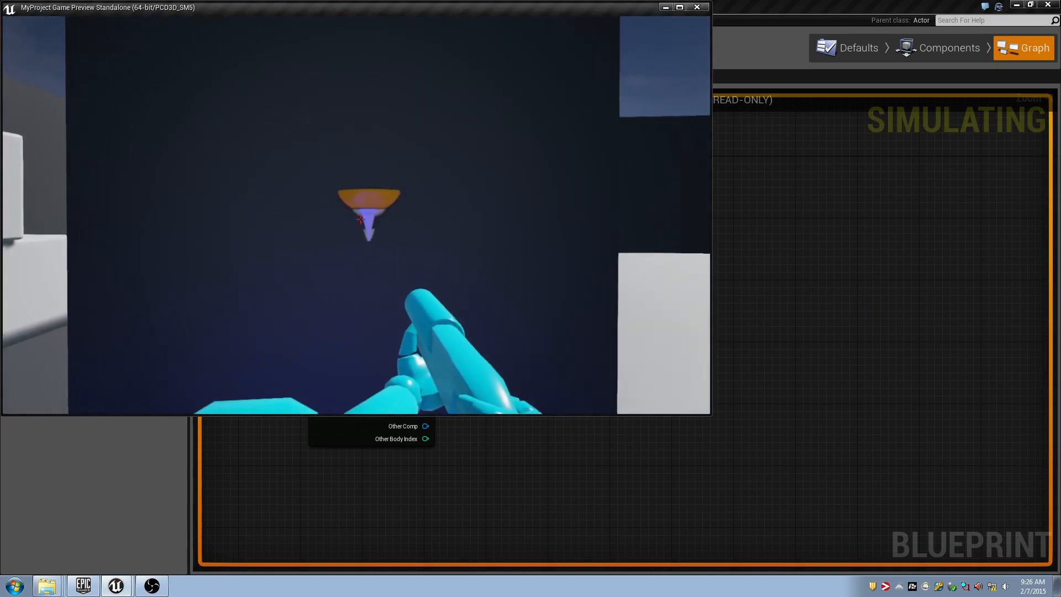
{"action": "key", "text": "s"}
{"action": "key", "text": "Escape"}
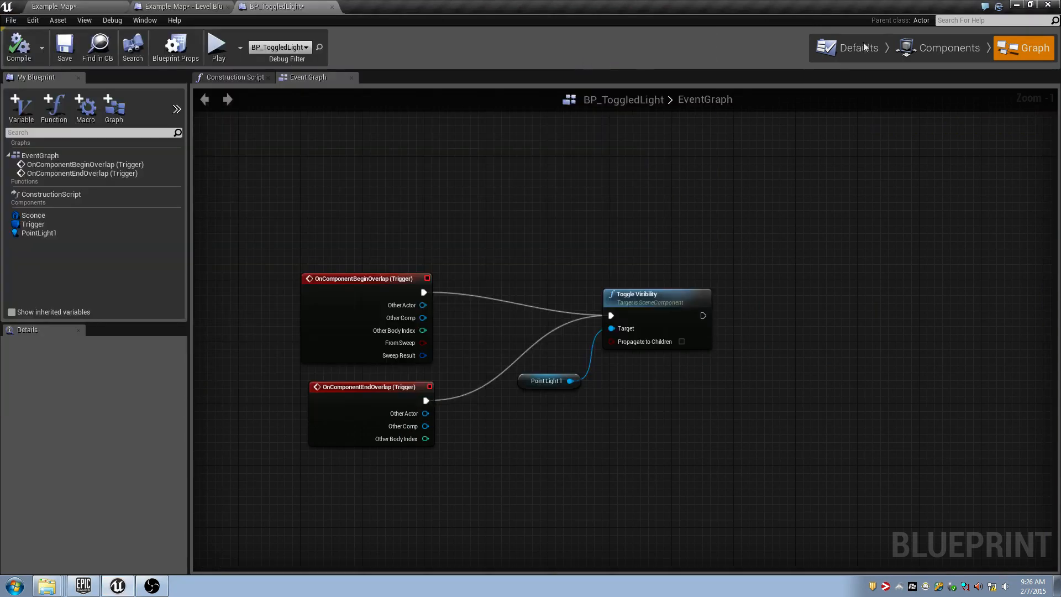
Lower the Sconce component to Z -20 in BP_ToggledLight, compile the blueprint and save everything.
{"action": "left_click", "coordinate": [929, 50]}
{"action": "left_click", "coordinate": [132, 170]}
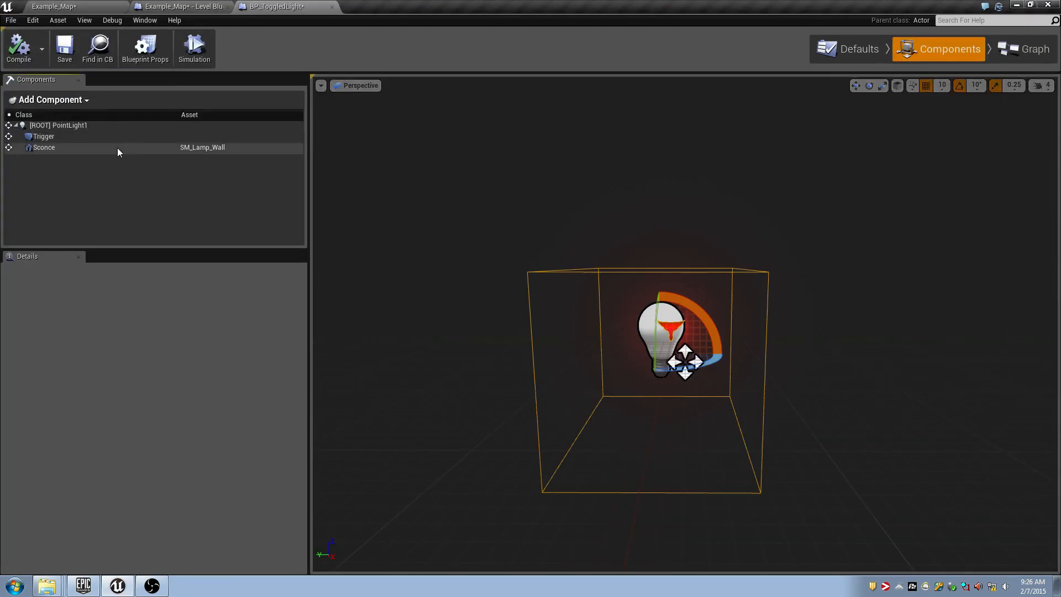
{"action": "left_click", "coordinate": [117, 148]}
{"action": "mouse_move", "coordinate": [666, 251]}
{"action": "right_mouse_down"}
{"action": "mouse_move", "coordinate": [630, 251]}
{"action": "mouse_move", "coordinate": [666, 251]}
{"action": "right_mouse_up"}
{"action": "key", "text": "w"}
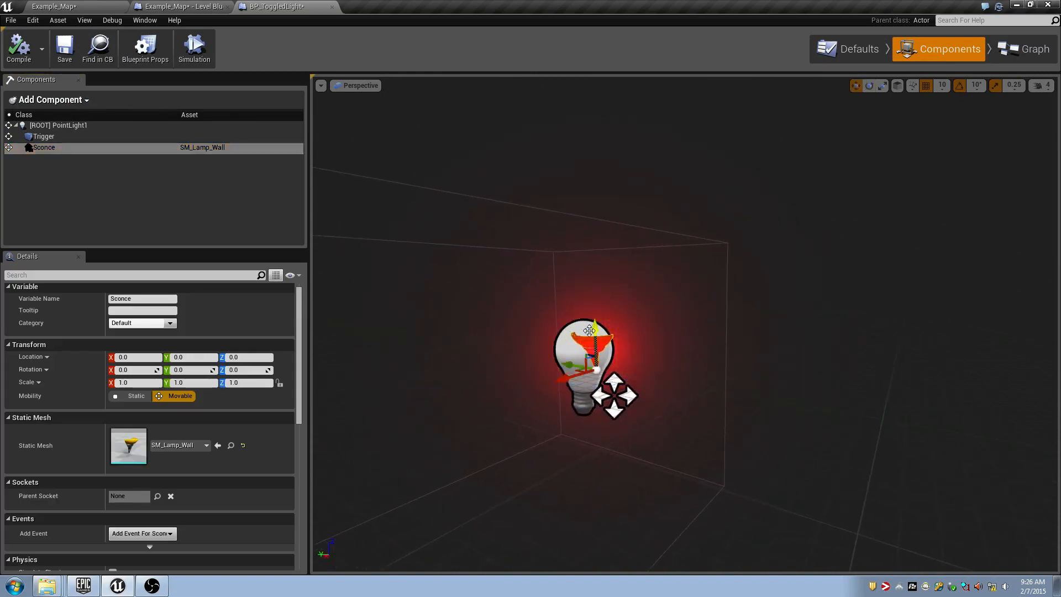
{"action": "left_click_drag", "start_coordinate": [595, 326], "coordinate": [596, 354]}
{"action": "key", "text": "a"}
{"action": "right_click_drag", "start_coordinate": [597, 353], "coordinate": [669, 387]}
{"action": "key", "text": "w"}
{"action": "key", "text": "s"}
{"action": "right_click_drag", "start_coordinate": [486, 310], "coordinate": [486, 310]}
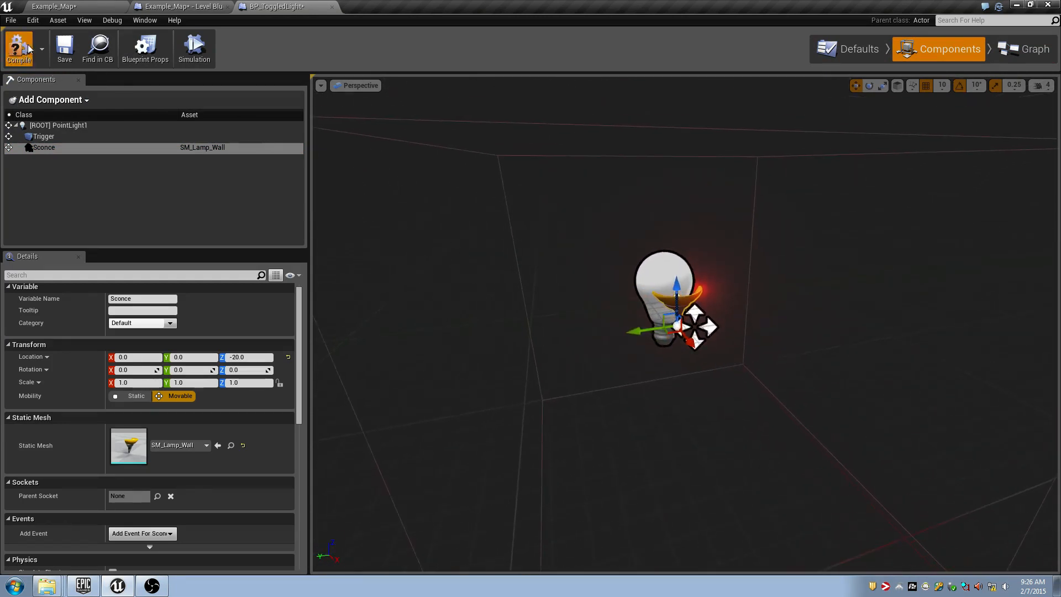
{"action": "key", "text": "ctrl+shift+s"}
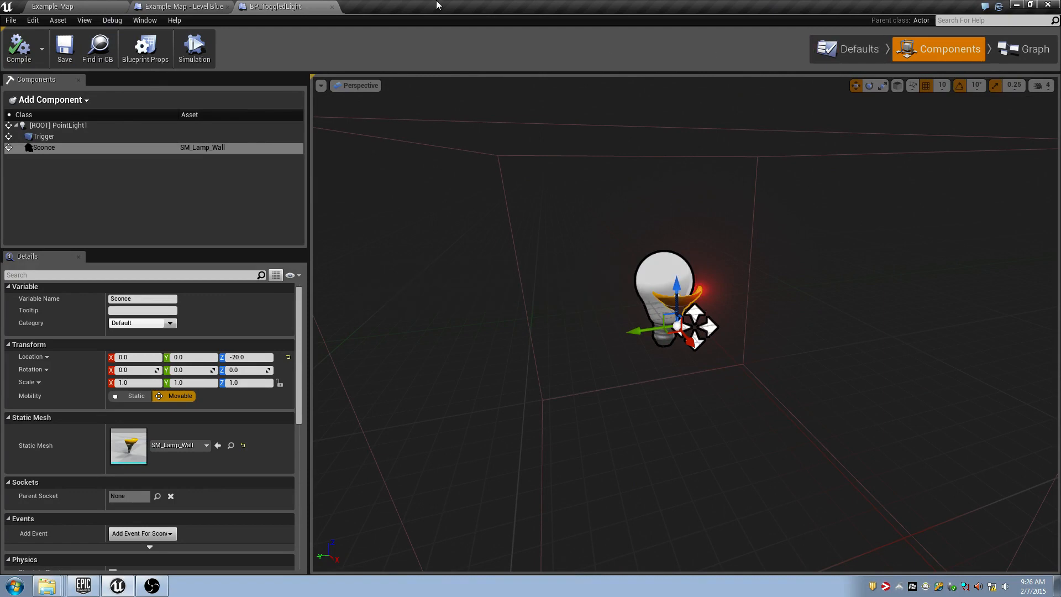
Rearrange the event graph, moving all nodes slightly down and the Toggle Visibility and Point Light 1 nodes closer to the overlap events.
{"action": "left_click", "coordinate": [1020, 54]}
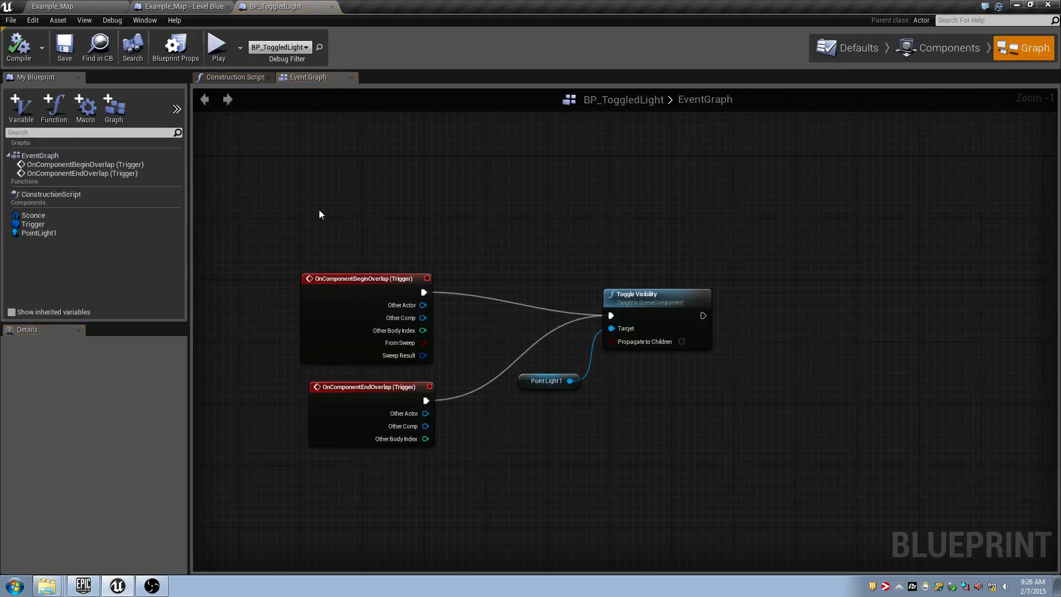
{"action": "left_click_drag", "start_coordinate": [319, 210], "coordinate": [718, 508]}
{"action": "left_click_drag", "start_coordinate": [678, 299], "coordinate": [685, 330]}
{"action": "left_click_drag", "start_coordinate": [535, 258], "coordinate": [686, 425]}
{"action": "left_click_drag", "start_coordinate": [682, 349], "coordinate": [658, 373]}
{"action": "left_click", "coordinate": [578, 319]}
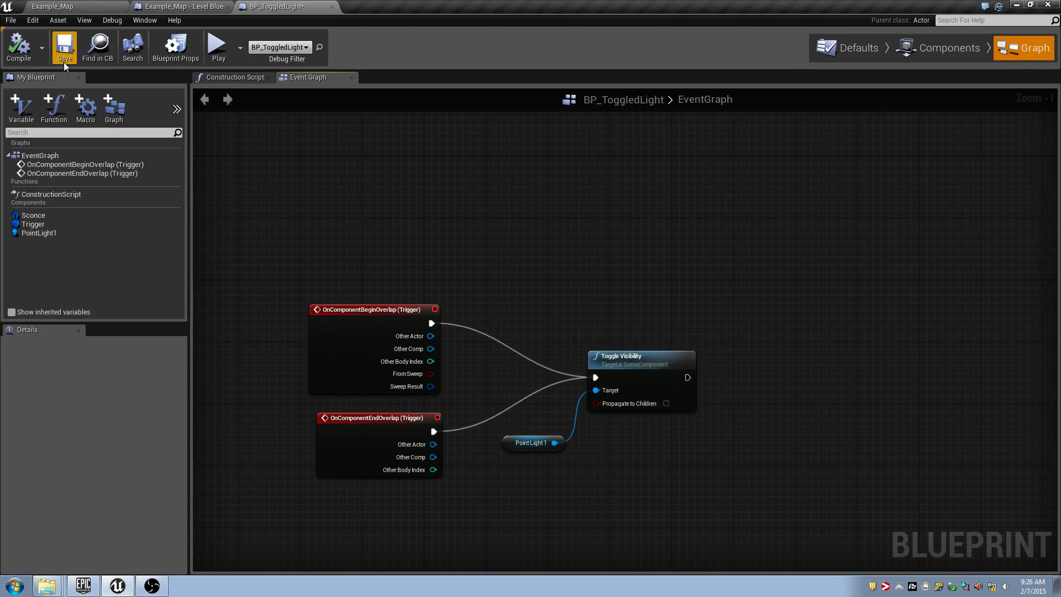
Play the level again from the event graph and approach the lowered sconce to check its light toggling.
{"action": "left_click", "coordinate": [218, 47]}
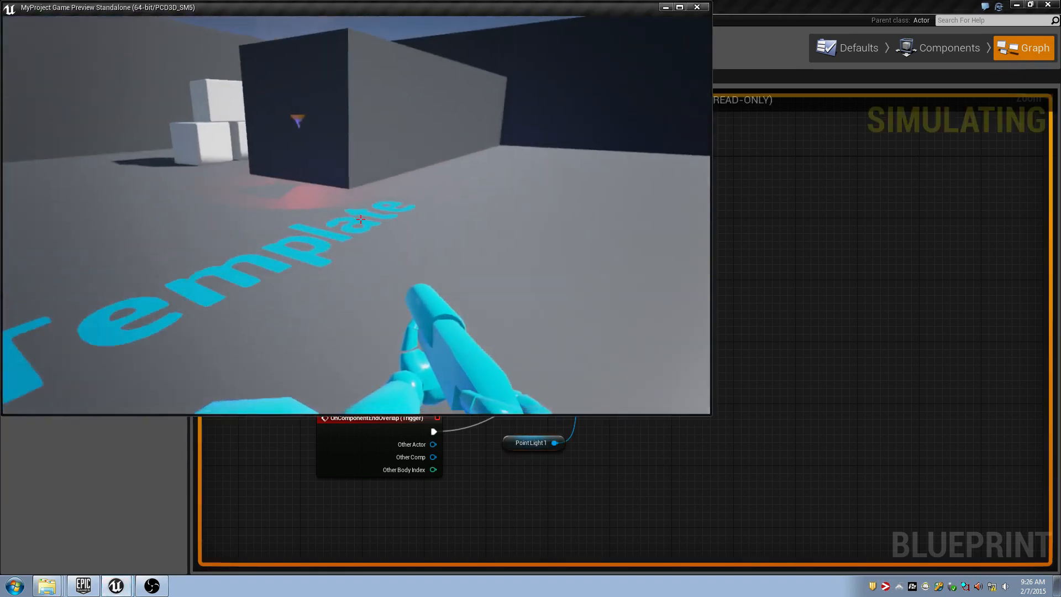
{"action": "key", "text": "w"}
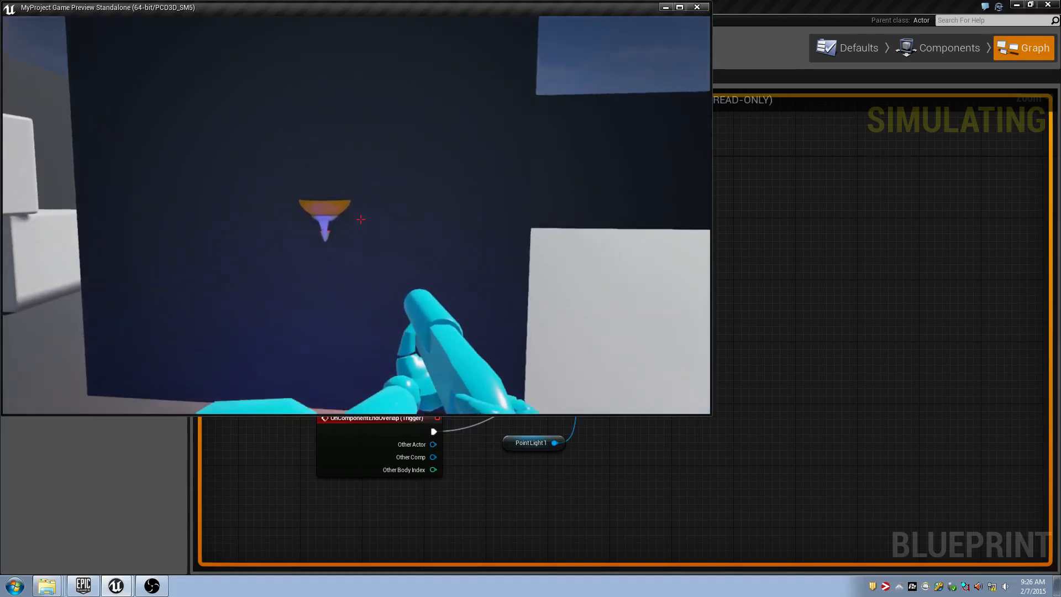
{"action": "key", "text": "s"}
{"action": "key", "text": "Escape"}
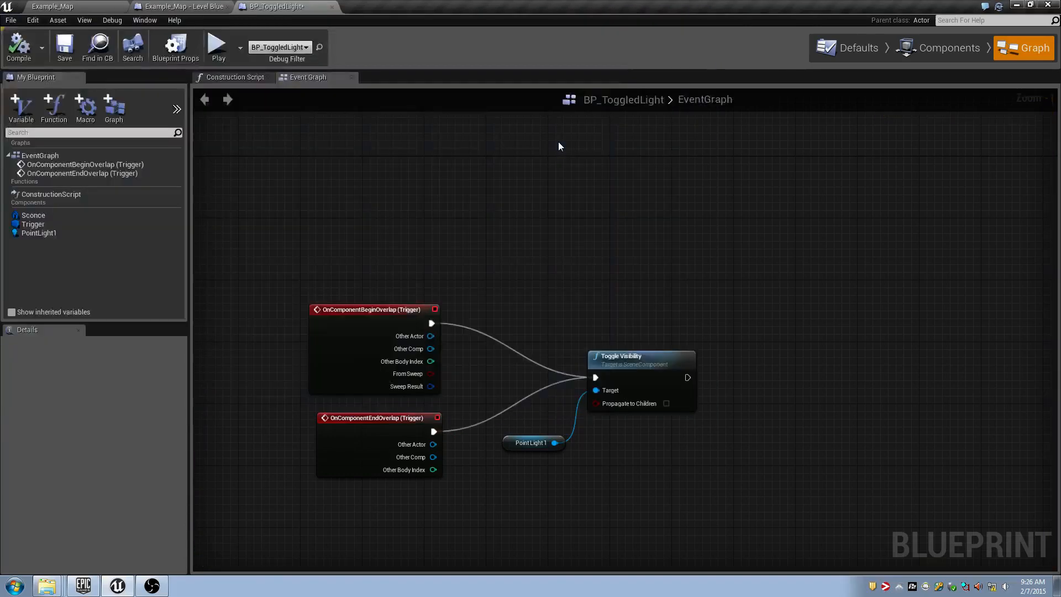
Shift the Trigger and Sconce components together slightly in negative X relative to the point light, and compile the blueprint.
{"action": "left_click", "coordinate": [939, 50]}
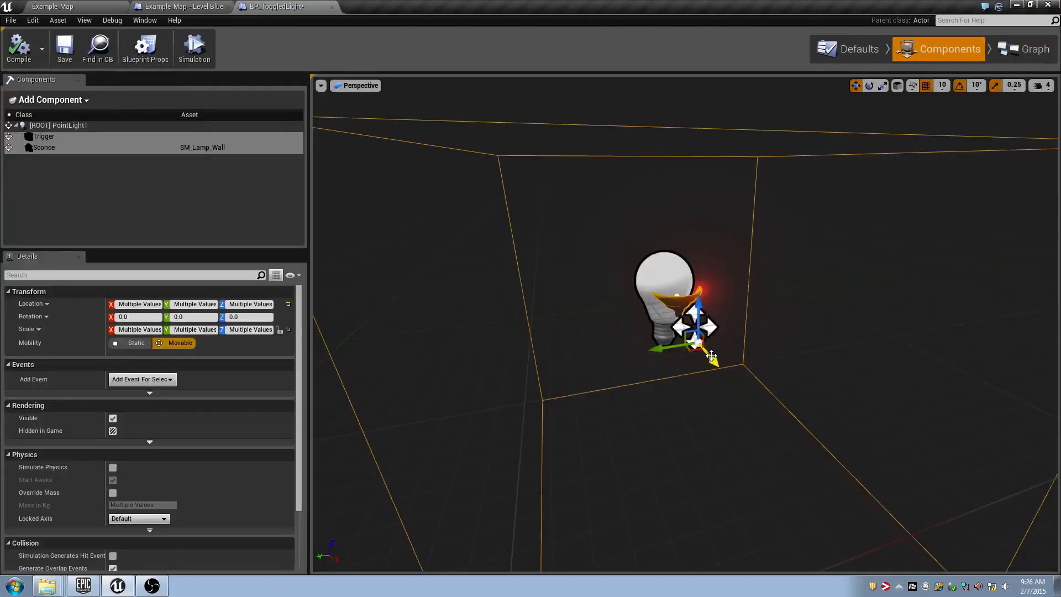
{"action": "mouse_move", "coordinate": [713, 358]}
{"action": "left_mouse_down"}
{"action": "mouse_move", "coordinate": [739, 385]}
{"action": "mouse_move", "coordinate": [717, 364]}
{"action": "left_mouse_up"}
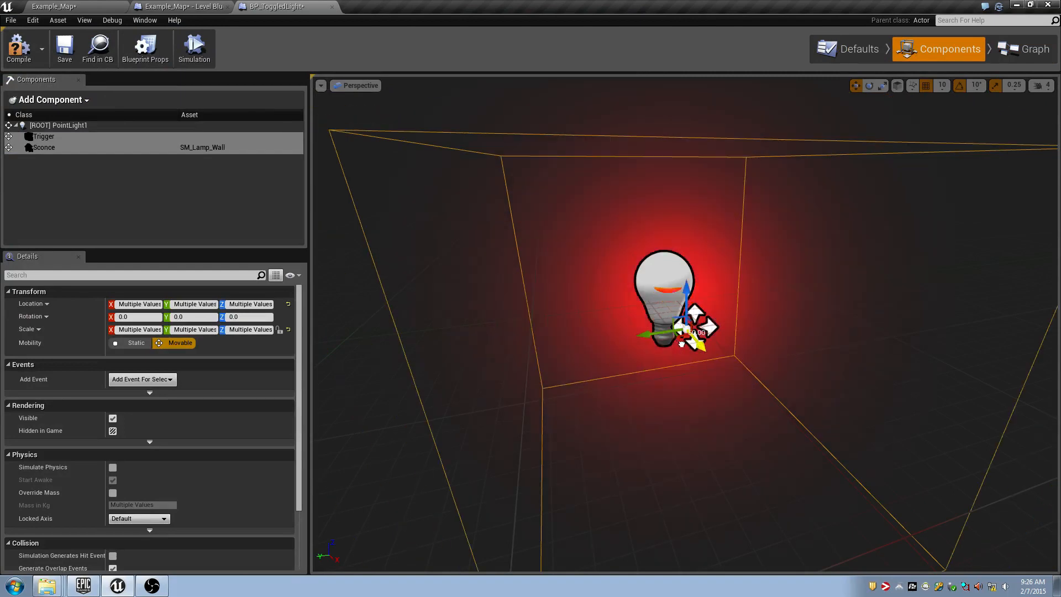
{"action": "right_click_drag", "start_coordinate": [629, 270], "coordinate": [691, 261]}
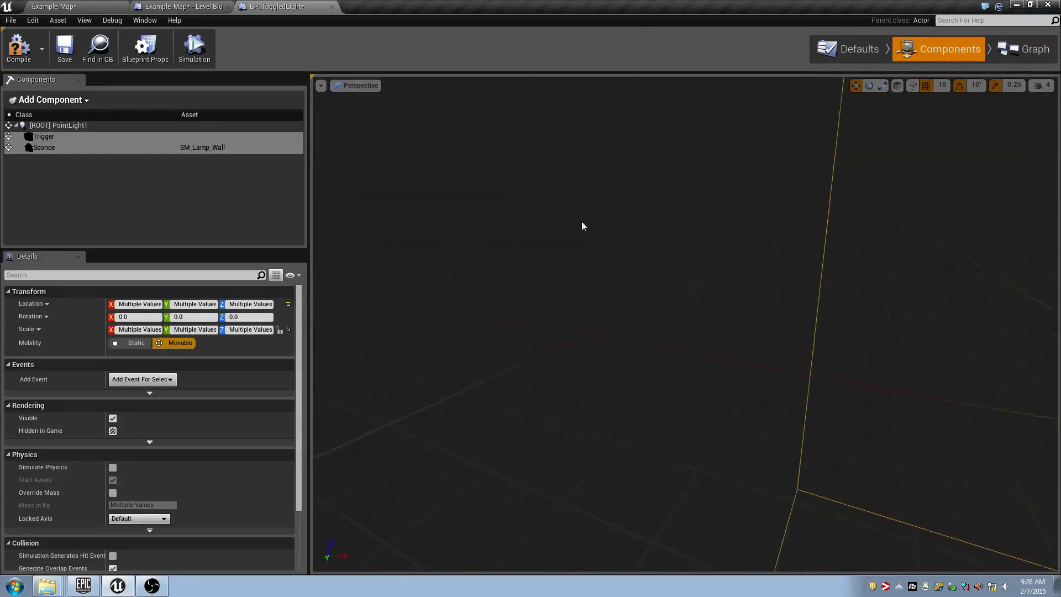
{"action": "left_click", "coordinate": [19, 49]}
Save the changes in Example_Map and play it in the viewport to check the sconce on the dark block.
{"action": "left_click", "coordinate": [105, 9]}
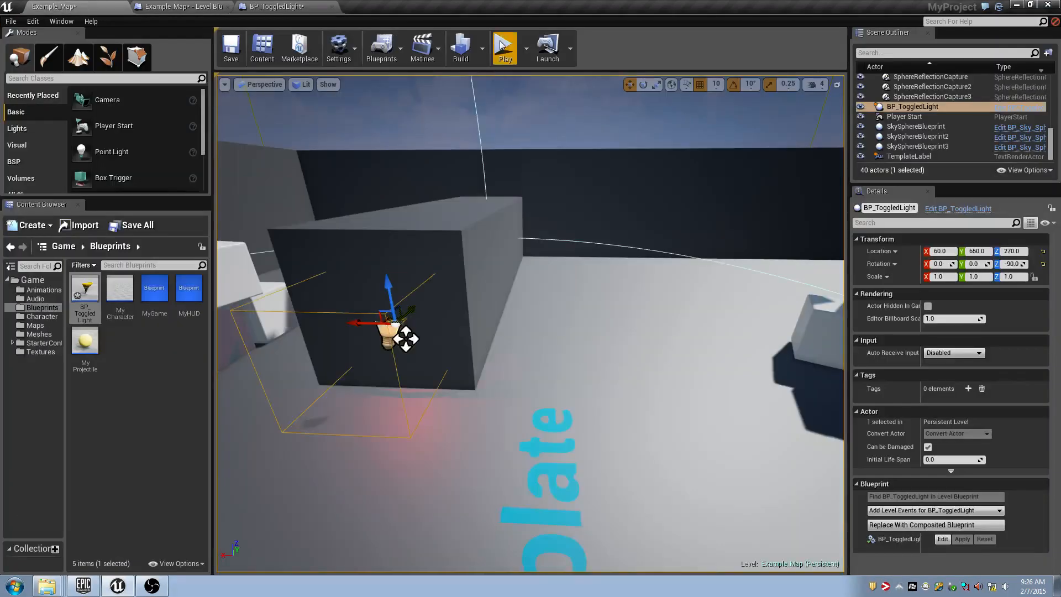
{"action": "key", "text": "ctrl+s"}
{"action": "left_click", "coordinate": [503, 47]}
{"action": "left_click", "coordinate": [550, 192]}
{"action": "key", "text": "w"}
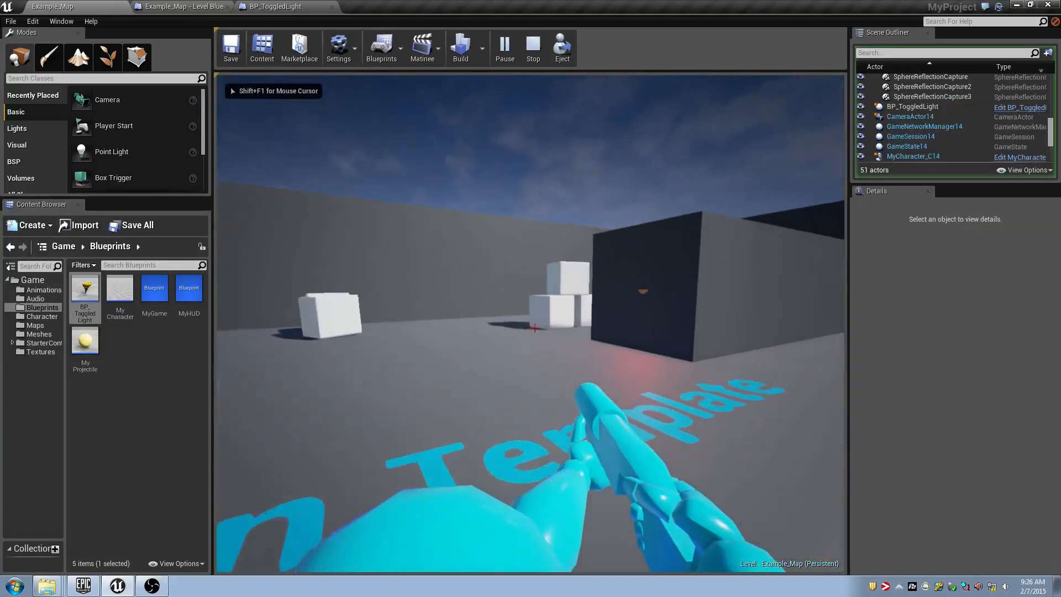
{"action": "key", "text": "Escape"}
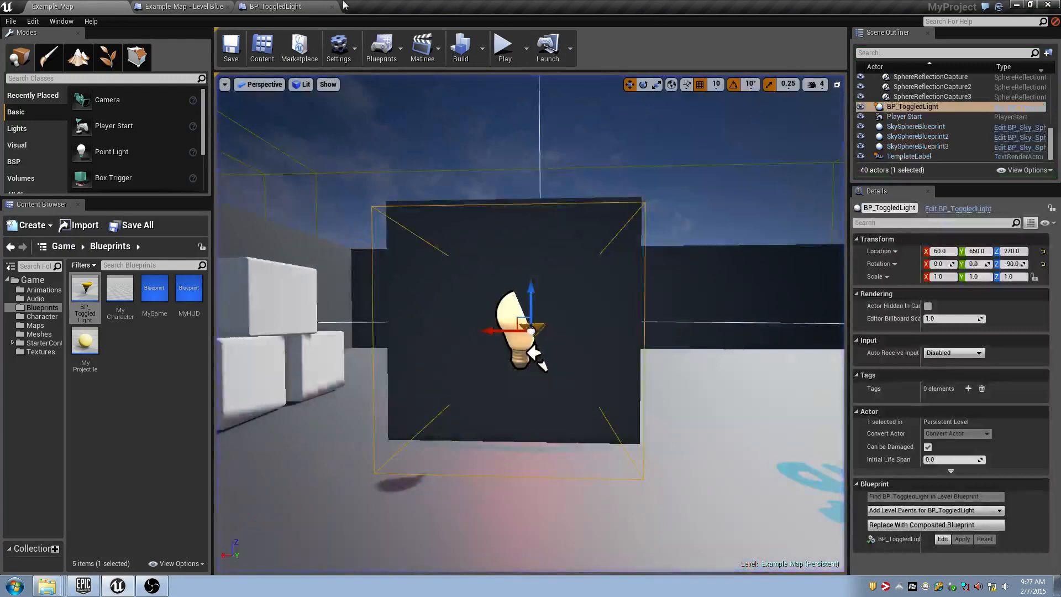
Reset the Sconce component's location to 0, 0, 0 in BP_ToggledLight.
{"action": "left_click", "coordinate": [277, 7]}
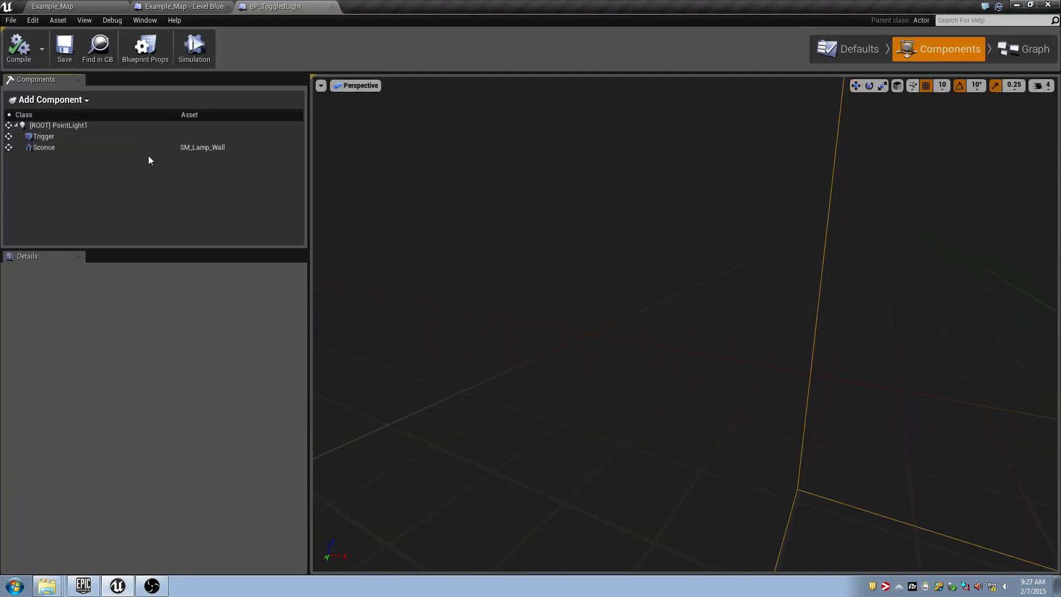
{"action": "left_click", "coordinate": [148, 149]}
{"action": "left_click", "coordinate": [287, 362]}
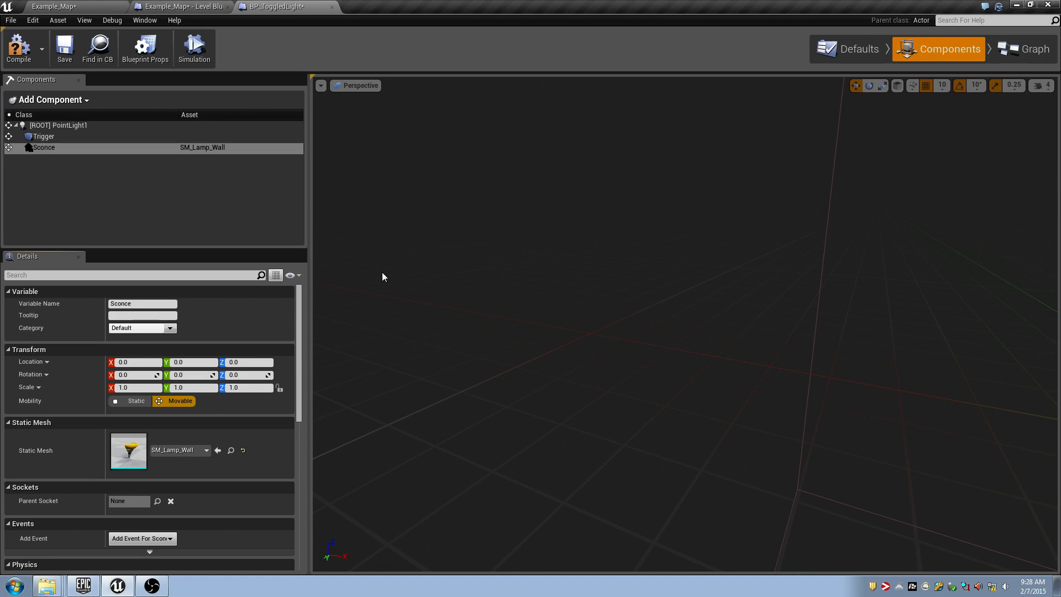
Move the Sconce component to X 10, Z -10 relative to the point light and compile the blueprint.
{"action": "scroll", "coordinate": [668, 232], "scroll_direction": "down", "scroll_amount": 8}
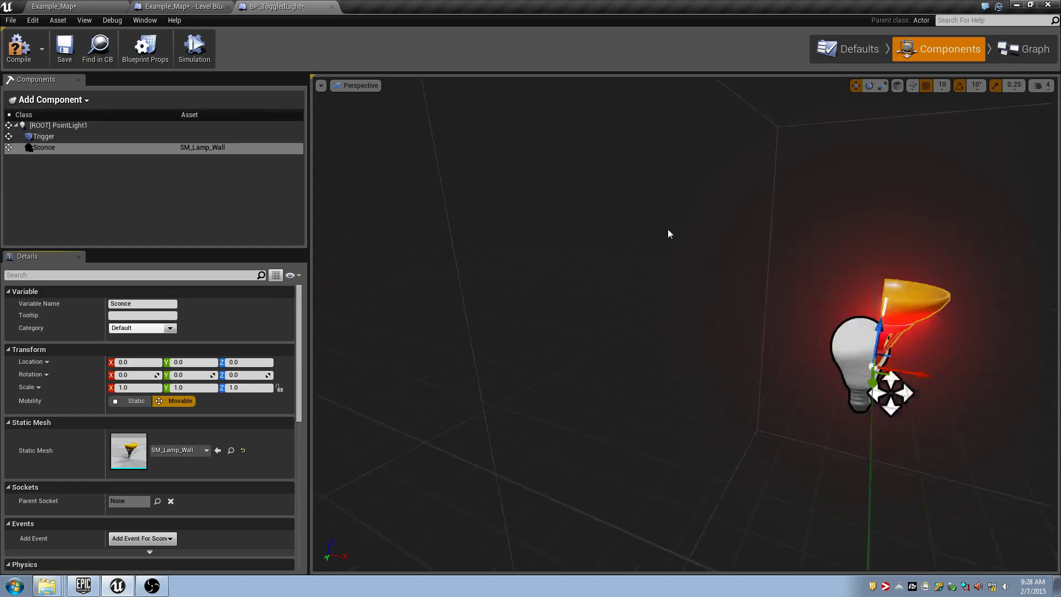
{"action": "right_click_drag", "start_coordinate": [685, 241], "coordinate": [673, 246]}
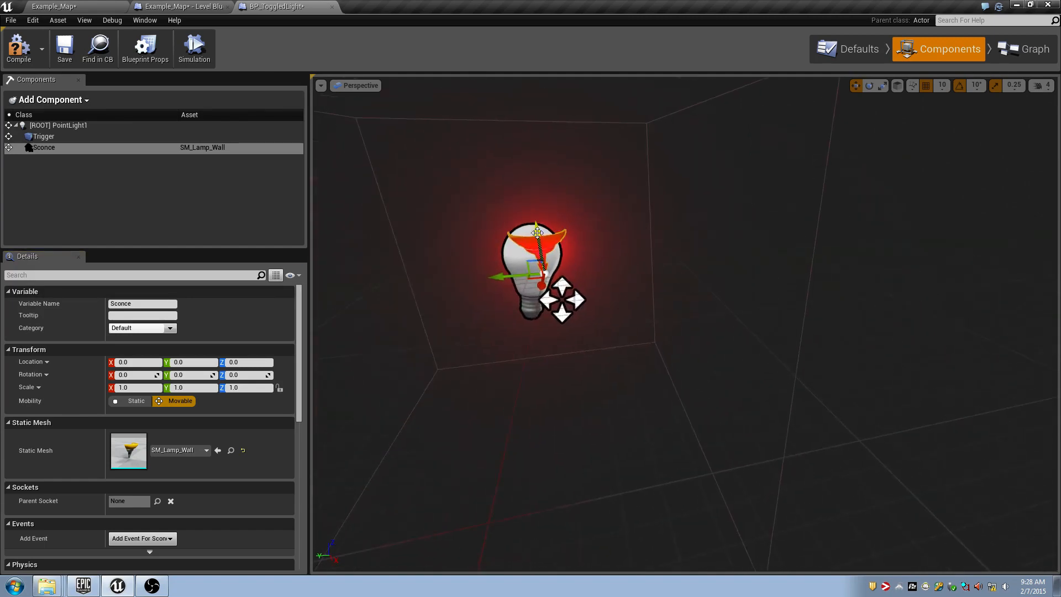
{"action": "left_click_drag", "start_coordinate": [538, 232], "coordinate": [540, 248]}
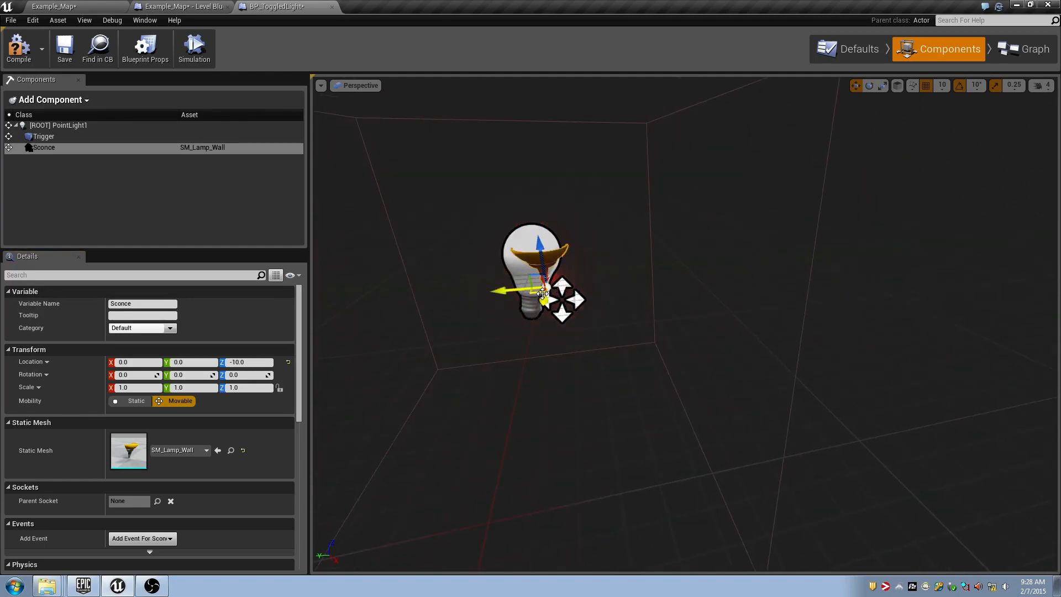
{"action": "left_click_drag", "start_coordinate": [542, 294], "coordinate": [531, 288]}
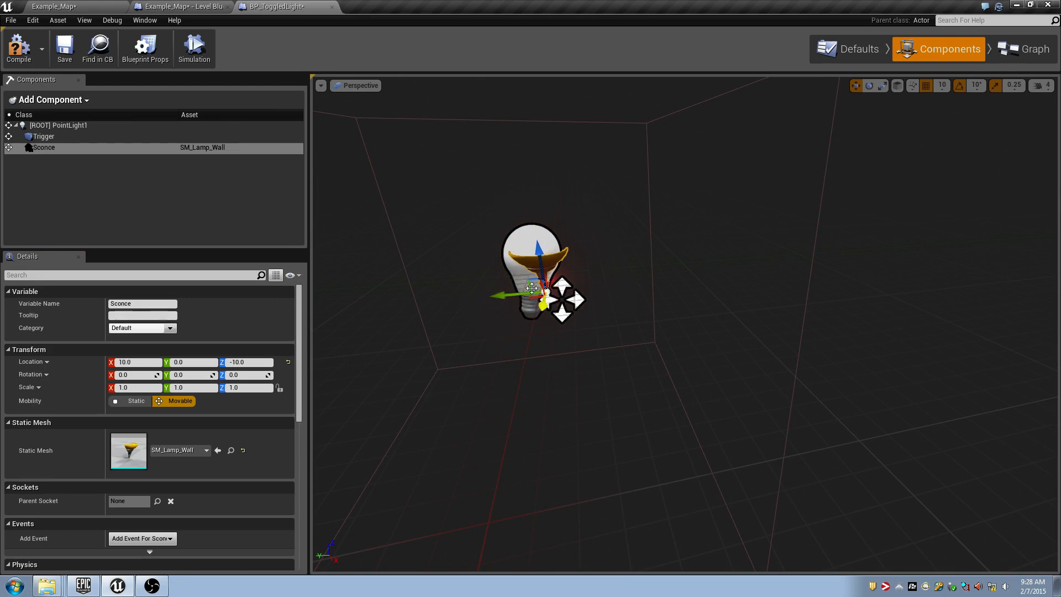
{"action": "left_click", "coordinate": [41, 50]}
{"action": "left_click", "coordinate": [39, 51]}
{"action": "left_click", "coordinate": [27, 49]}
Play Example_Map and walk up close to the sconce to inspect its offset position on the wall.
{"action": "left_click", "coordinate": [68, 6]}
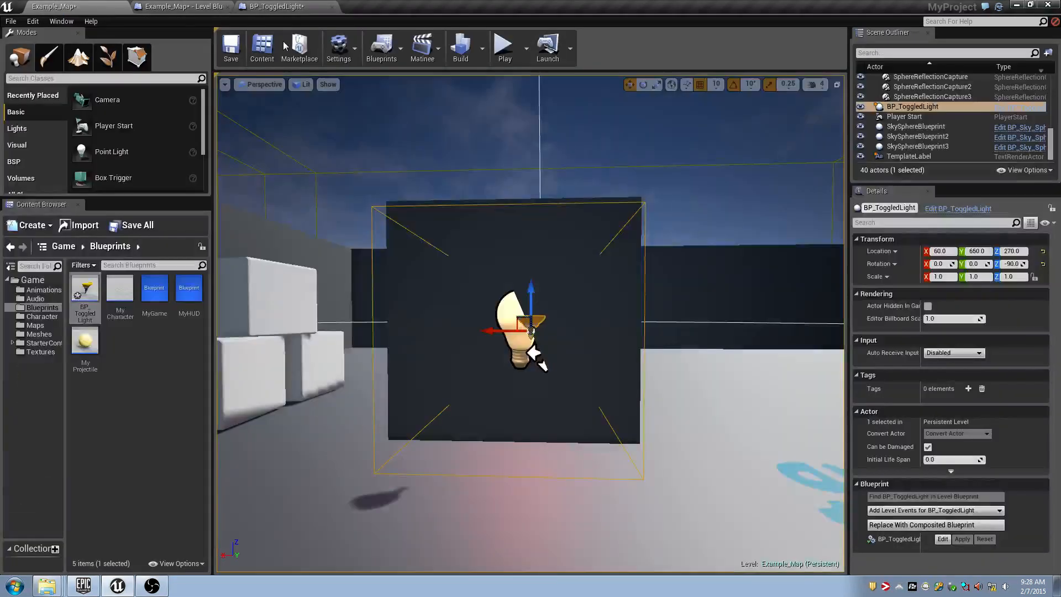
{"action": "left_click", "coordinate": [503, 47]}
{"action": "key", "text": "w"}
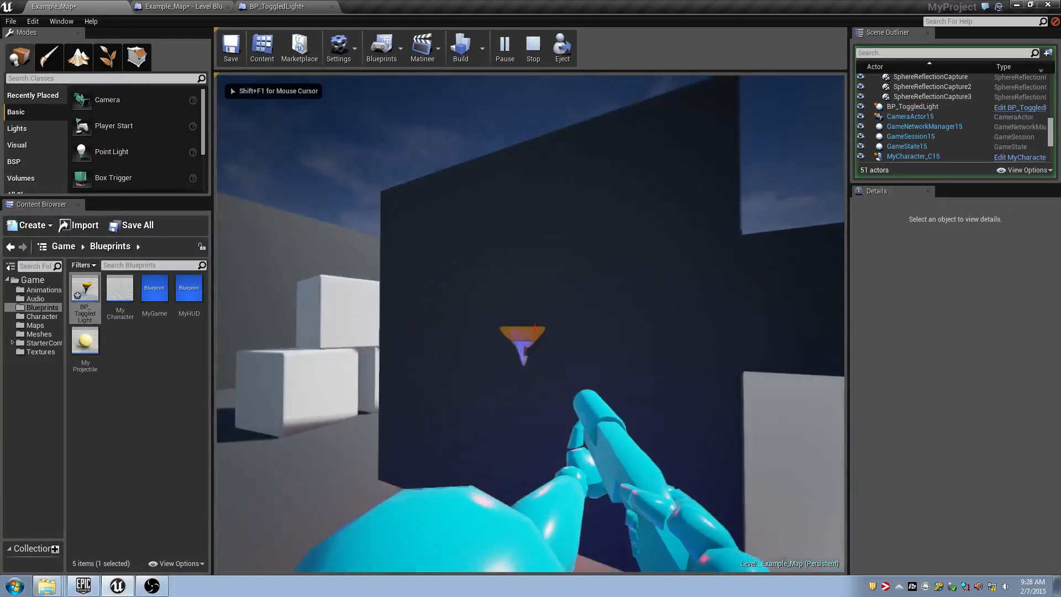
{"action": "key", "text": "Escape"}
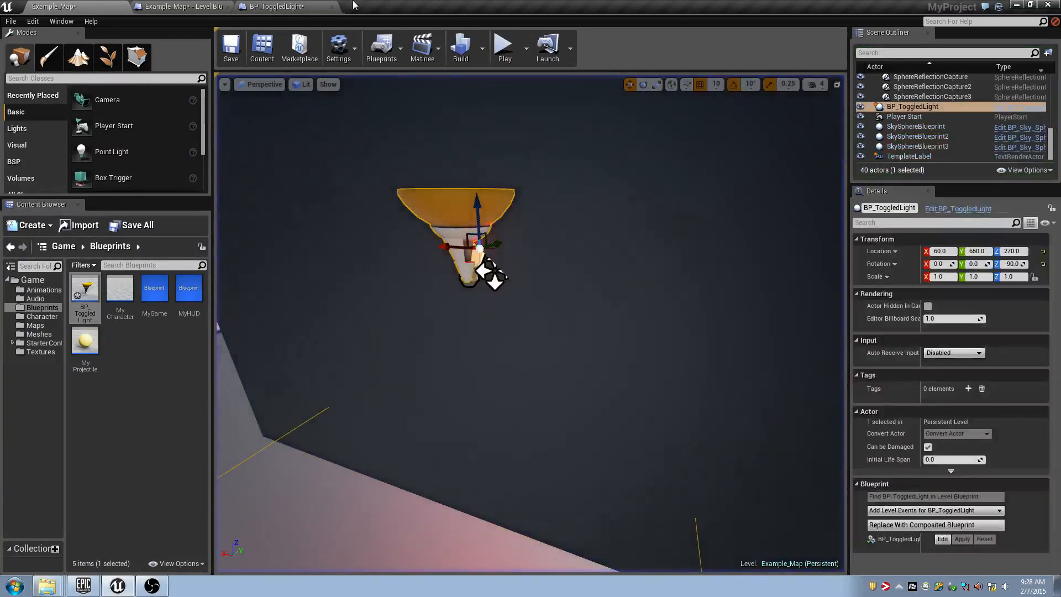
Move the Sconce component back to X 0 in BP_ToggledLight, keeping its height.
{"action": "left_click", "coordinate": [296, 5]}
{"action": "right_click_drag", "start_coordinate": [535, 303], "coordinate": [534, 303]}
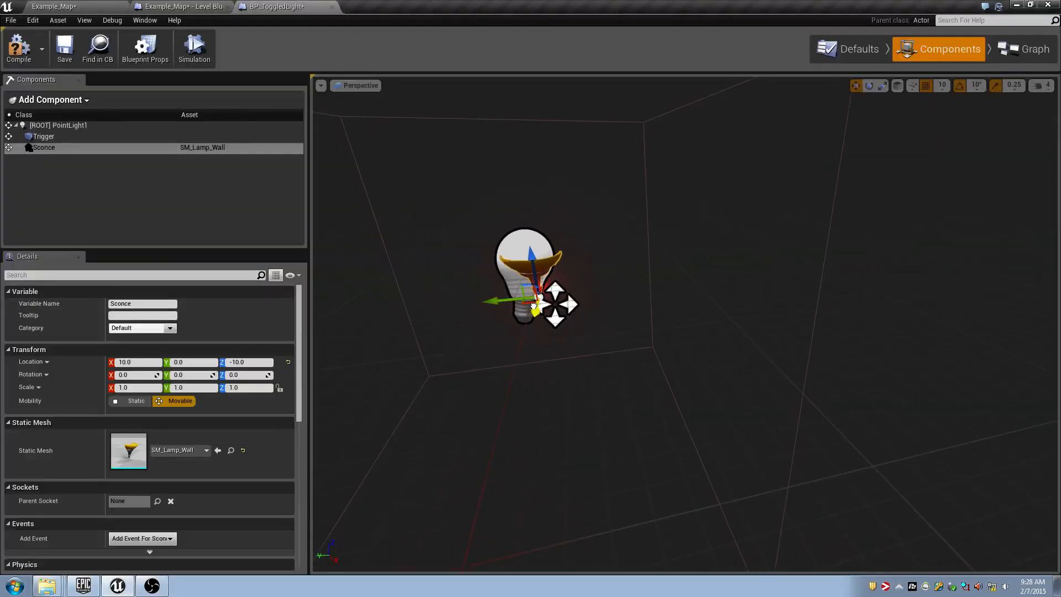
{"action": "left_click_drag", "start_coordinate": [535, 302], "coordinate": [534, 298]}
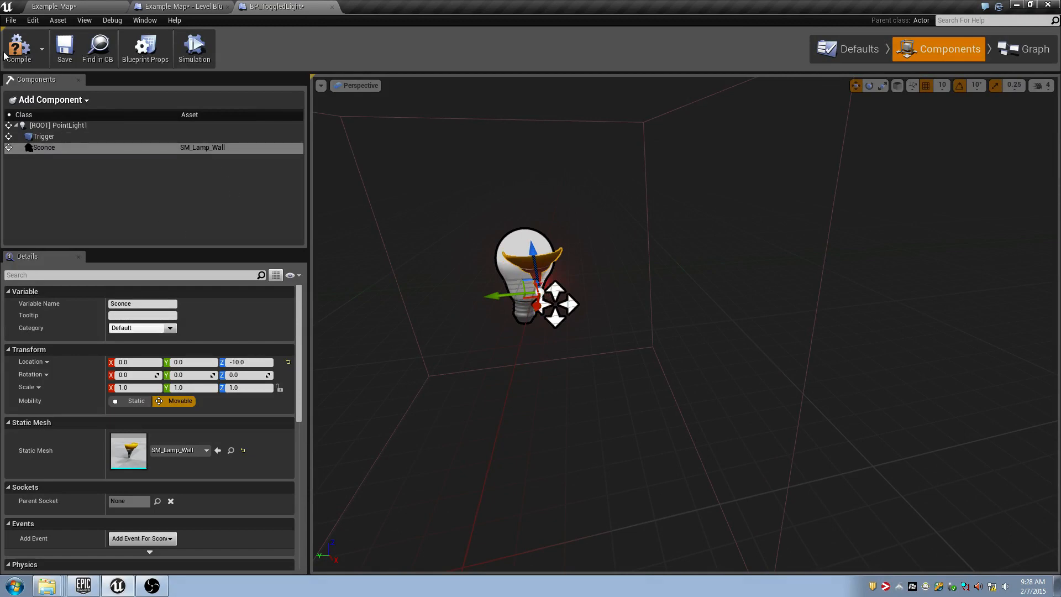
Play Example_Map once more, walking toward and away from the sconce to test its light, and end the session.
{"action": "left_click", "coordinate": [55, 6]}
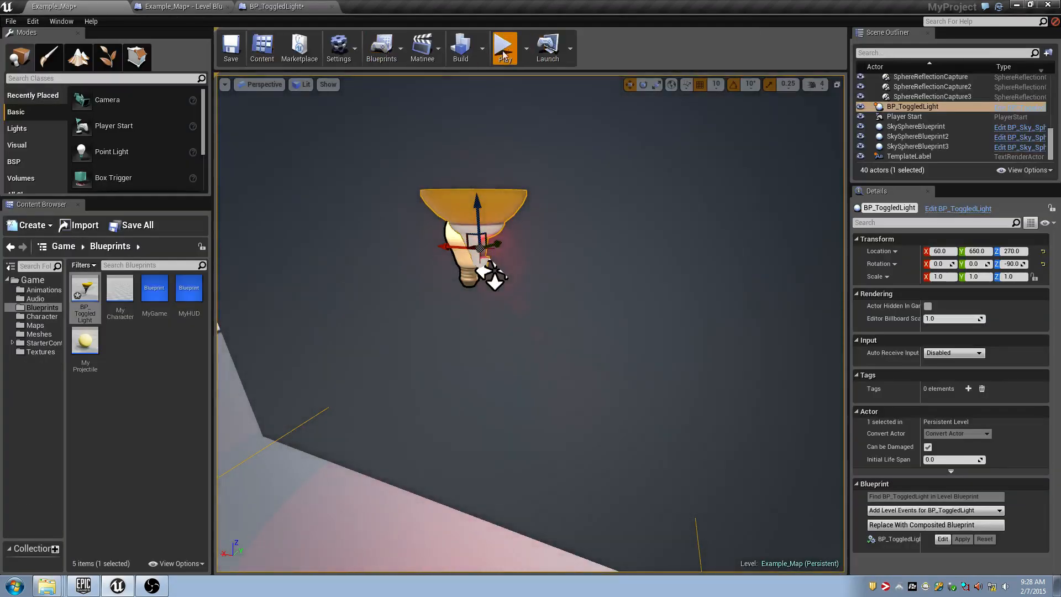
{"action": "left_click", "coordinate": [504, 53]}
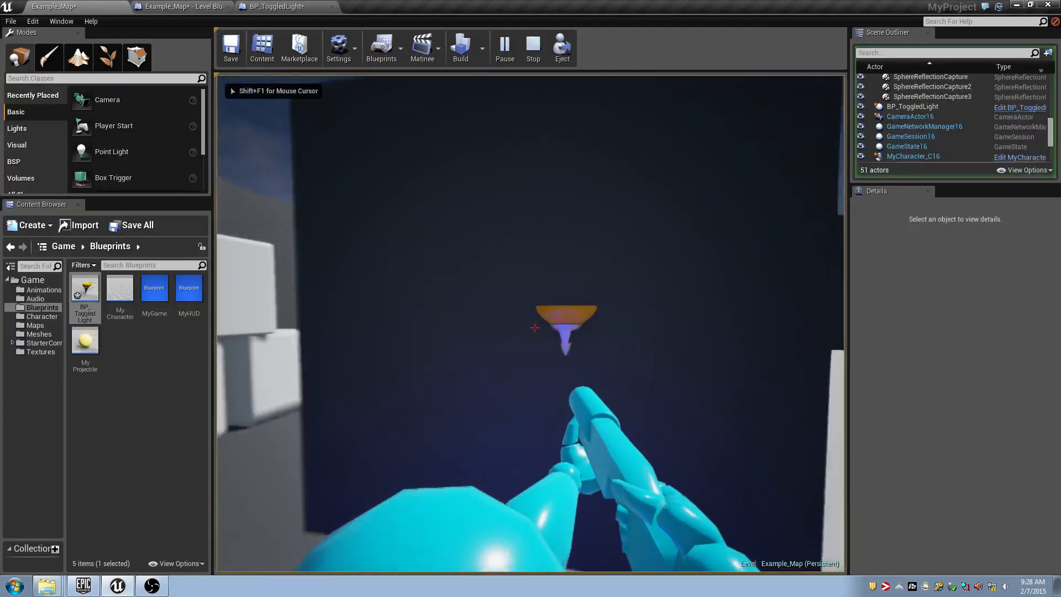
{"action": "key", "text": "w"}
{"action": "key", "text": "s"}
{"action": "key", "text": "Escape"}
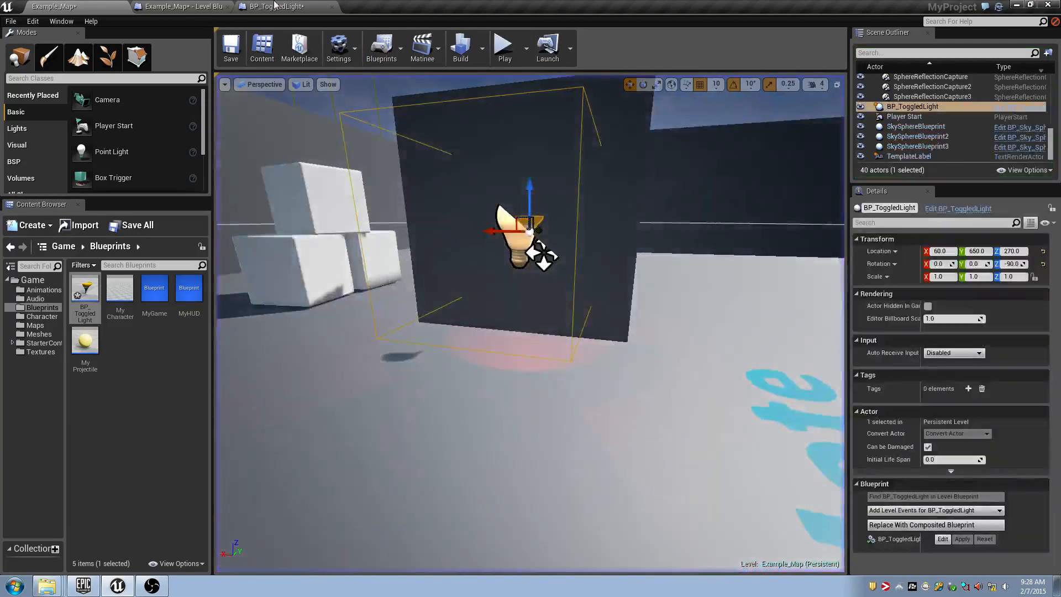
Play Example_Map and walk up to the wall sconce and back to inspect its lighting, and end the session.
{"action": "left_click", "coordinate": [275, 6]}
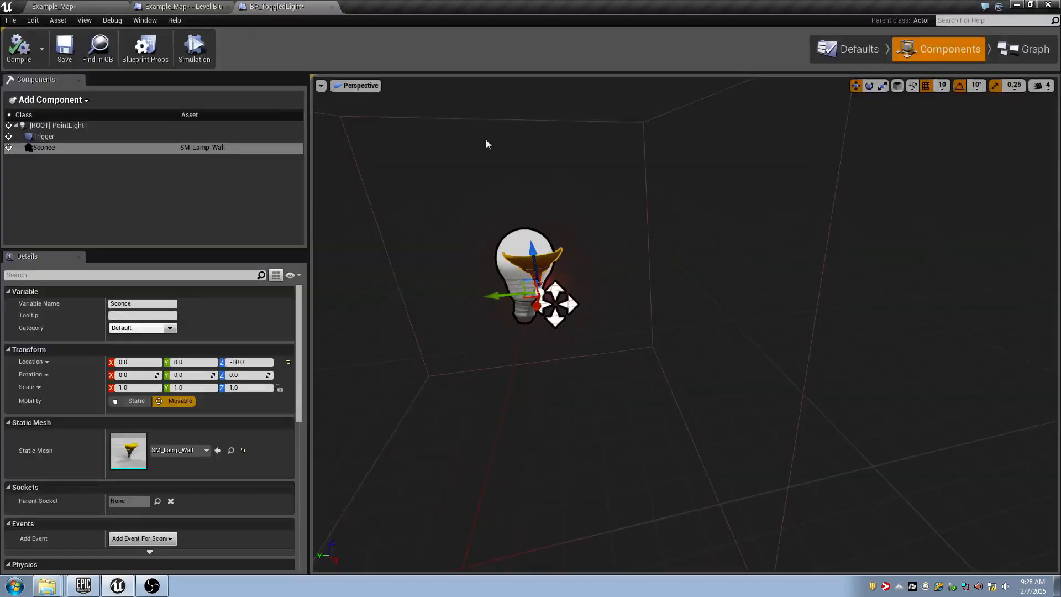
{"action": "left_click", "coordinate": [127, 6]}
{"action": "left_click", "coordinate": [504, 54]}
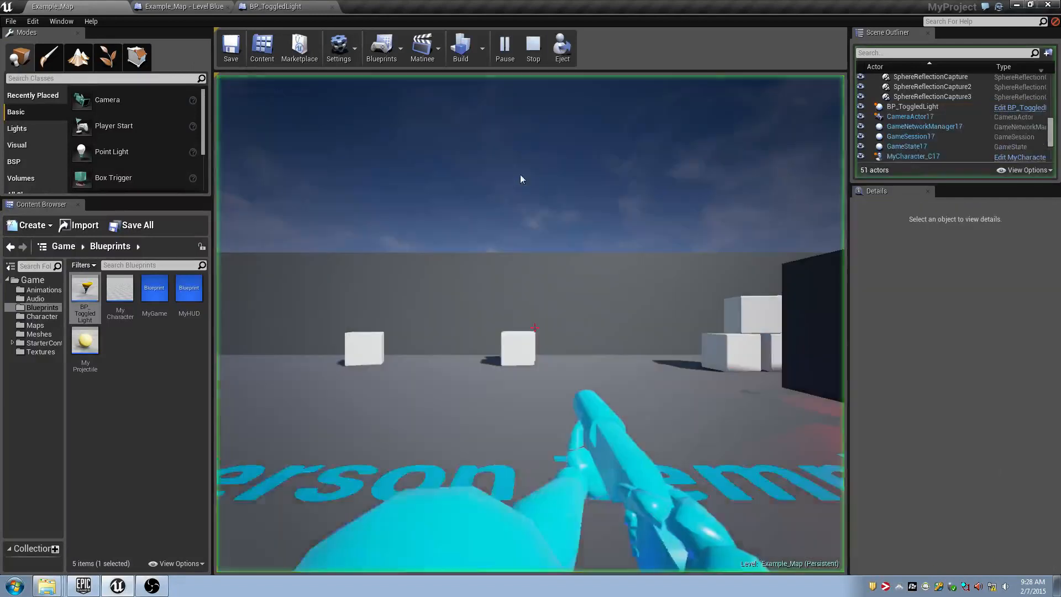
{"action": "left_click", "coordinate": [521, 178]}
{"action": "key", "text": "w"}
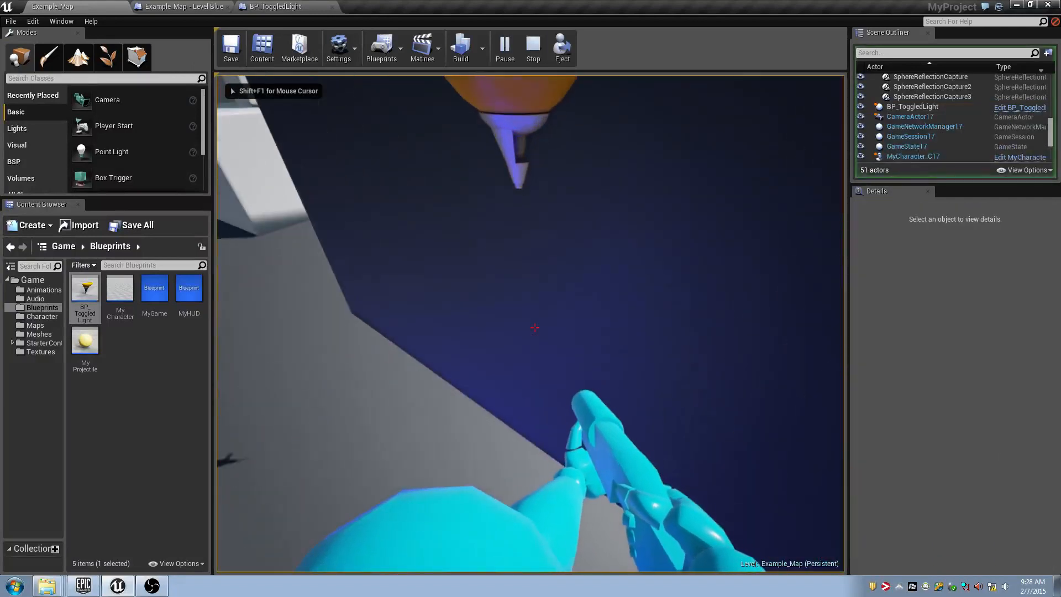
{"action": "key", "text": "s"}
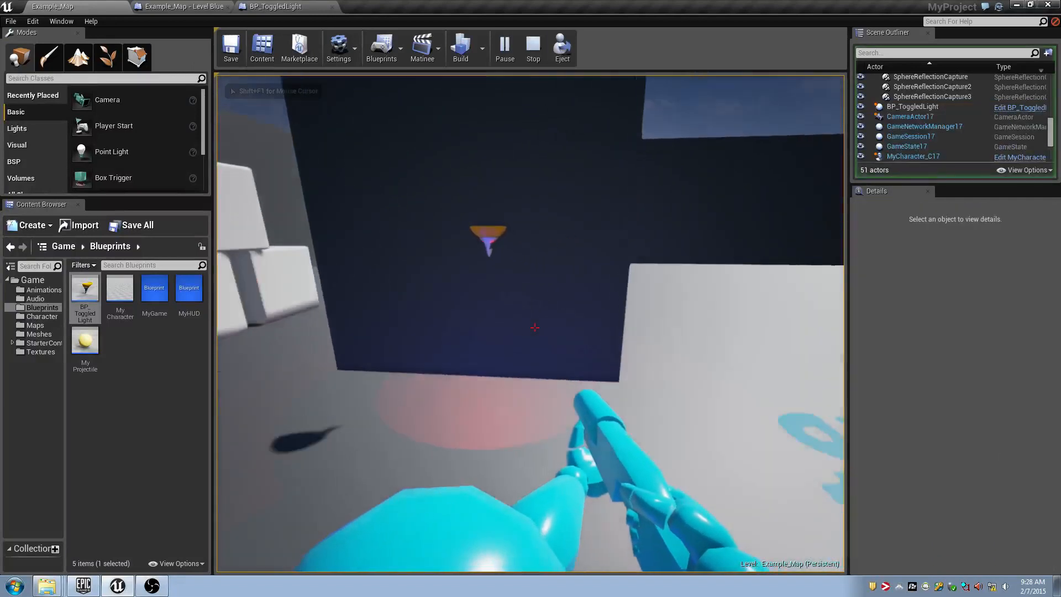
{"action": "key", "text": "Escape"}
Try lowering the Sconce component to Z -20 relative to the point light in BP_ToggledLight.
{"action": "left_click", "coordinate": [270, 6]}
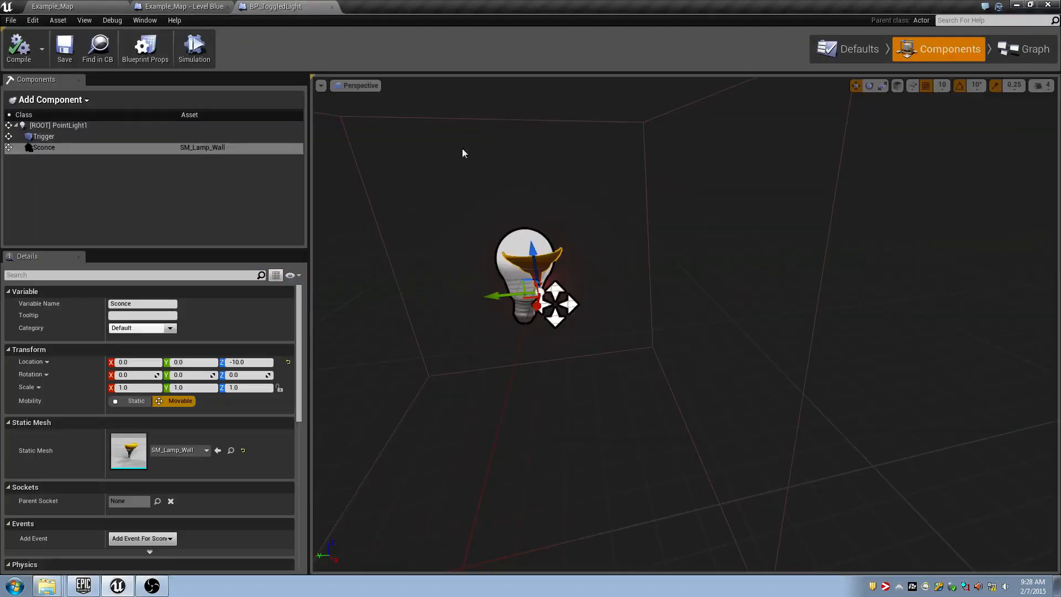
{"action": "mouse_move", "coordinate": [589, 246]}
{"action": "right_mouse_down"}
{"action": "mouse_move", "coordinate": [713, 246]}
{"action": "mouse_move", "coordinate": [590, 246]}
{"action": "right_mouse_up"}
{"action": "key", "text": "w"}
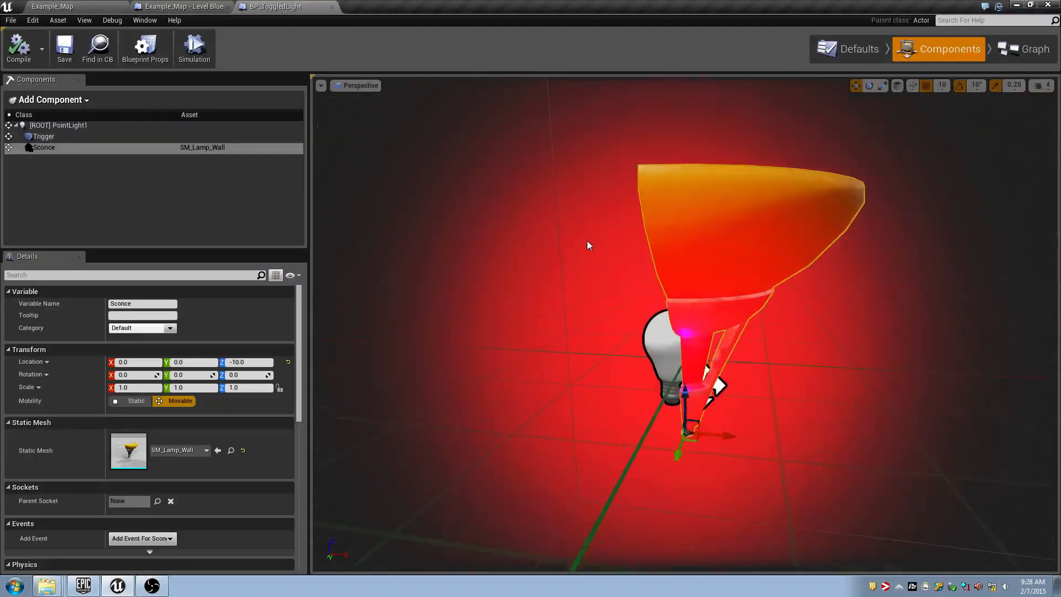
{"action": "left_click_drag", "start_coordinate": [678, 406], "coordinate": [679, 439]}
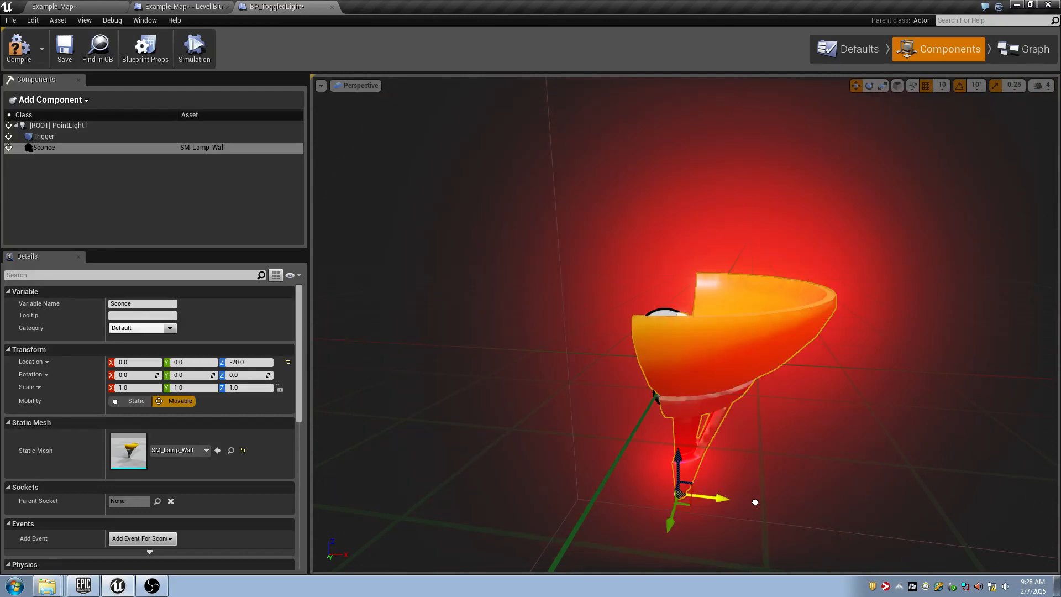
{"action": "mouse_move", "coordinate": [755, 502]}
{"action": "left_mouse_down"}
{"action": "mouse_move", "coordinate": [767, 505]}
{"action": "mouse_move", "coordinate": [752, 507]}
{"action": "left_mouse_up"}
Raise the Sconce component to Z 10 relative to the point light and save the blueprint.
{"action": "right_click_drag", "start_coordinate": [693, 332], "coordinate": [522, 368]}
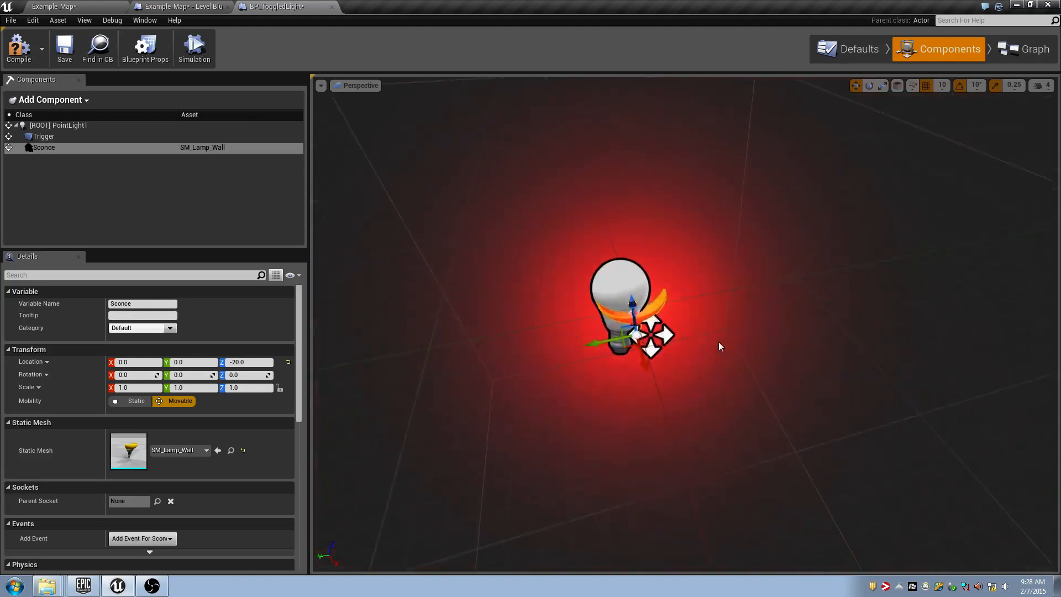
{"action": "left_click_drag", "start_coordinate": [634, 300], "coordinate": [631, 253]}
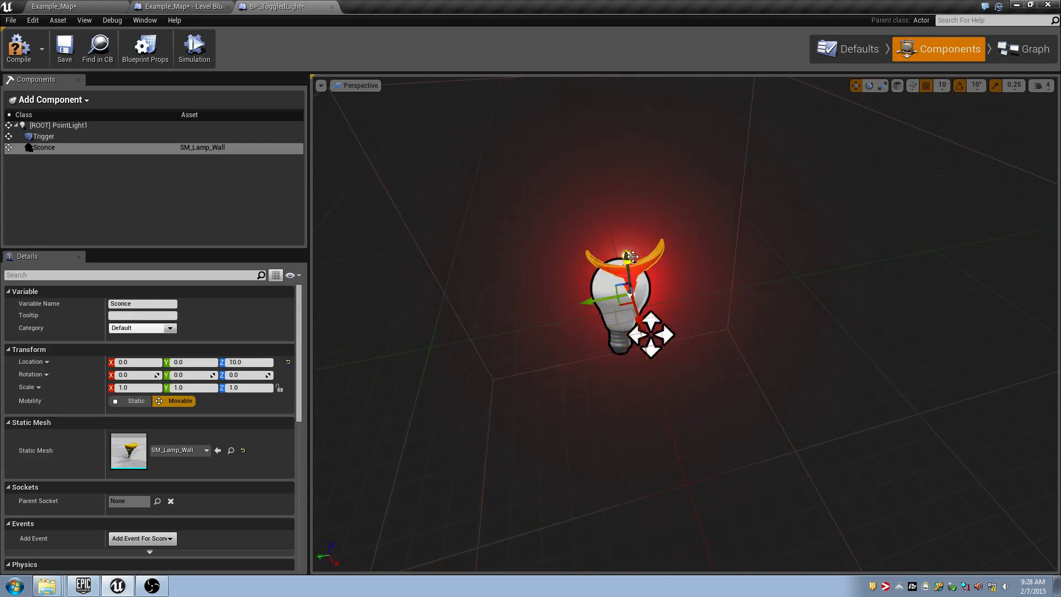
{"action": "left_click", "coordinate": [69, 32]}
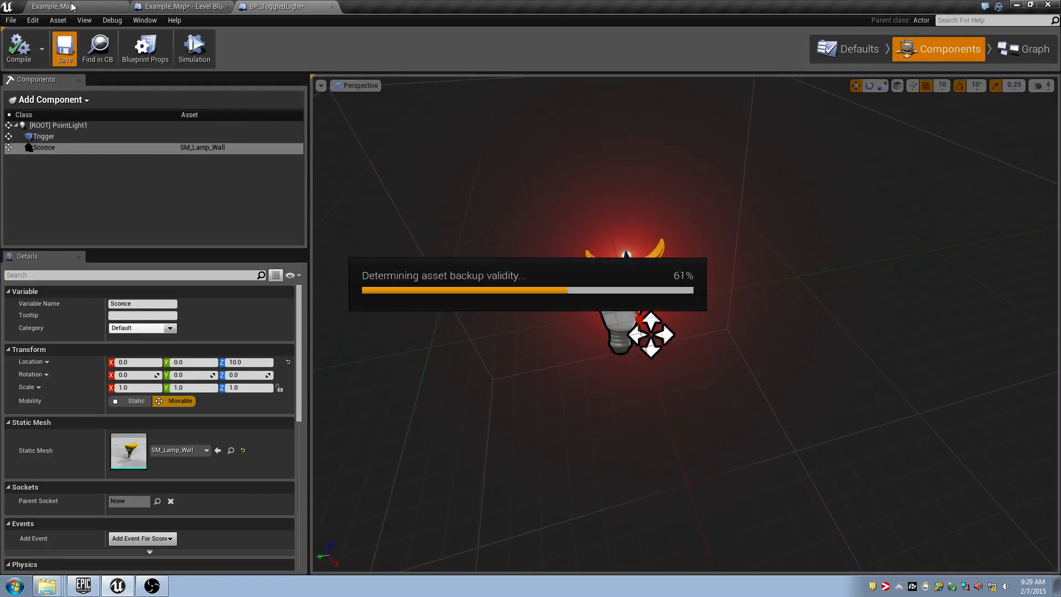
Play Example_Map and walk toward and away from the sconce to check its new height, and end the session.
{"action": "left_click", "coordinate": [70, 6]}
{"action": "left_click", "coordinate": [504, 47]}
{"action": "left_click", "coordinate": [523, 180]}
{"action": "key", "text": "w"}
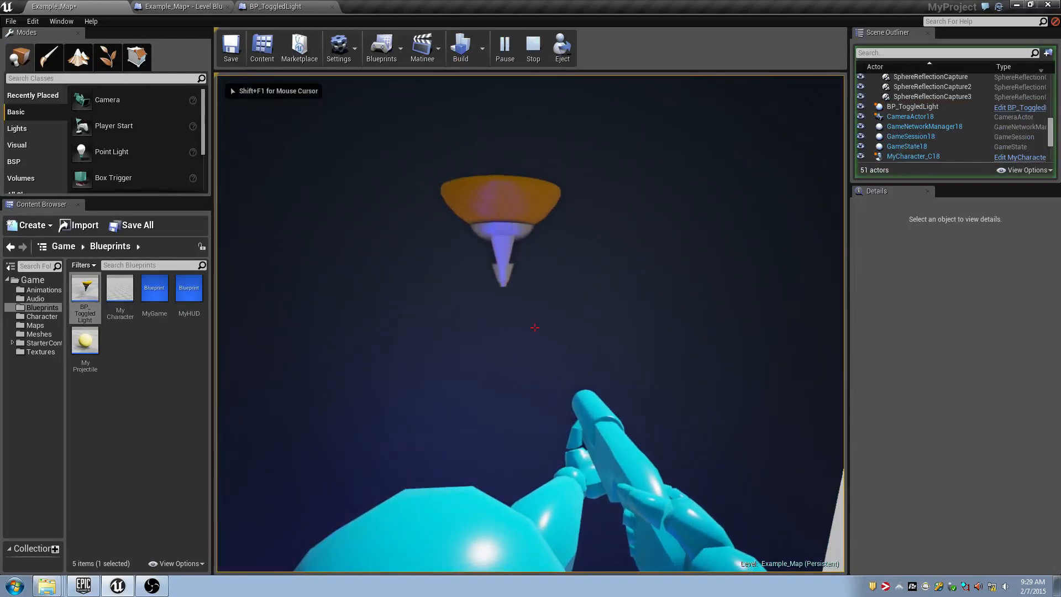
{"action": "key", "text": "s"}
{"action": "key", "text": "w"}
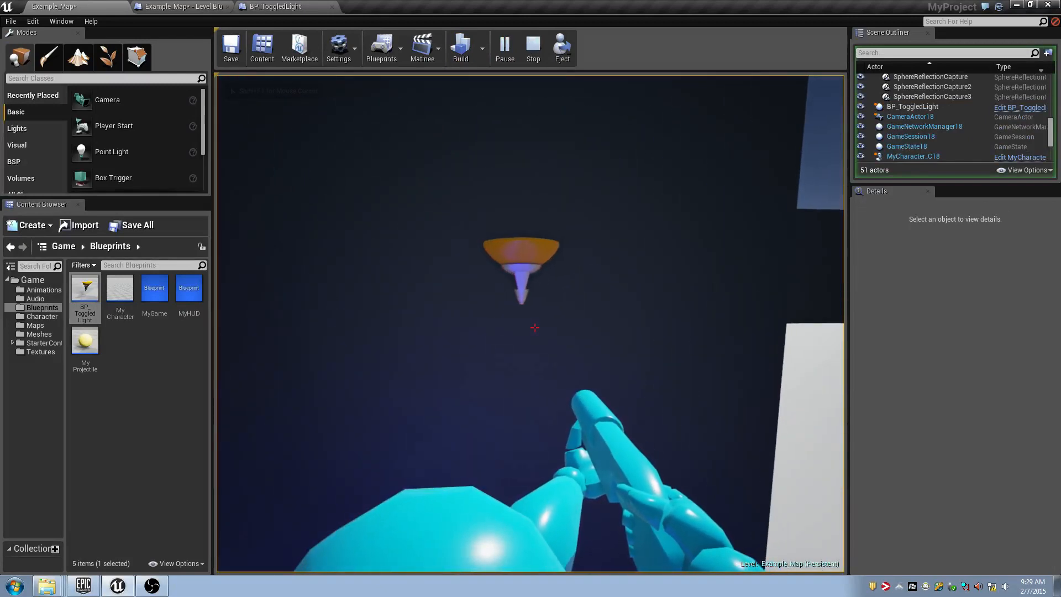
{"action": "key", "text": "s"}
{"action": "key", "text": "Escape"}
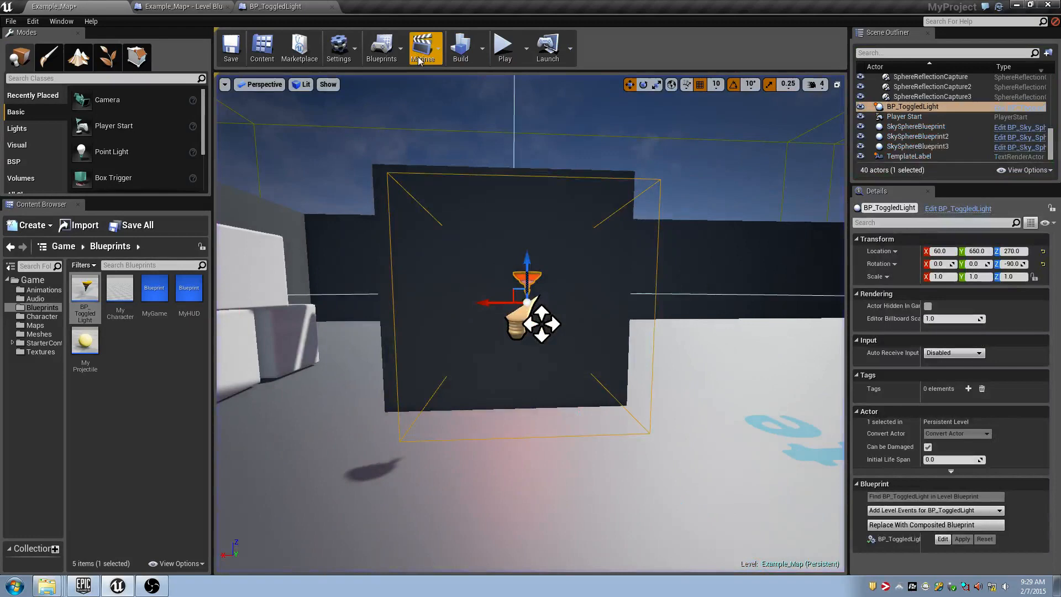
Open BP_ToggledLight's event graph and spread the two overlap events apart from the Toggle Visibility and Point Light 1 nodes.
{"action": "left_click", "coordinate": [305, 6]}
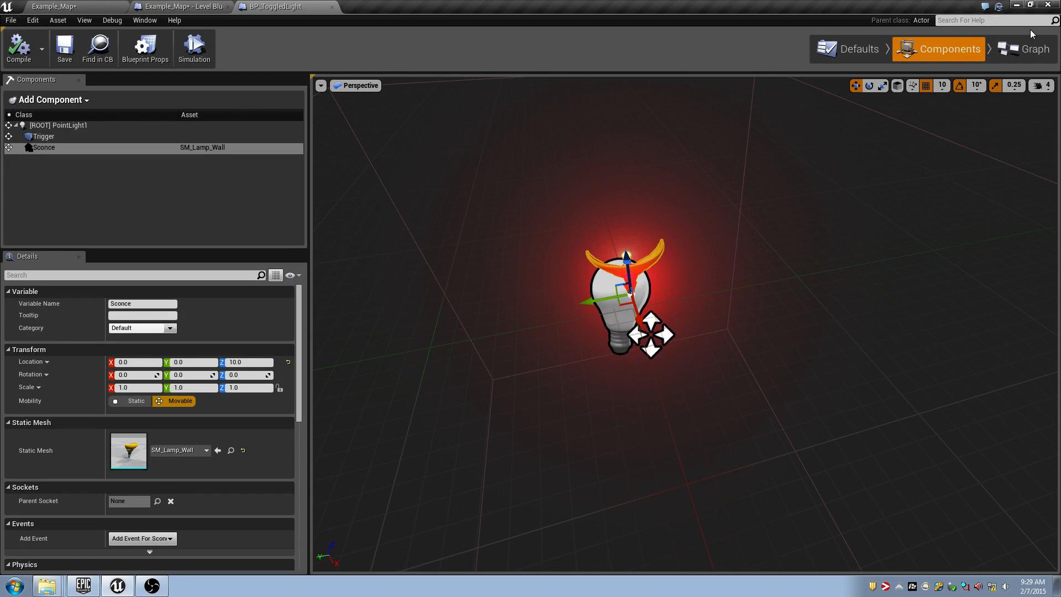
{"action": "left_click", "coordinate": [1024, 49]}
{"action": "right_click_drag", "start_coordinate": [618, 241], "coordinate": [700, 162]}
{"action": "left_click_drag", "start_coordinate": [315, 177], "coordinate": [539, 474]}
{"action": "left_click_drag", "start_coordinate": [447, 340], "coordinate": [400, 334]}
{"action": "left_click_drag", "start_coordinate": [533, 204], "coordinate": [898, 482]}
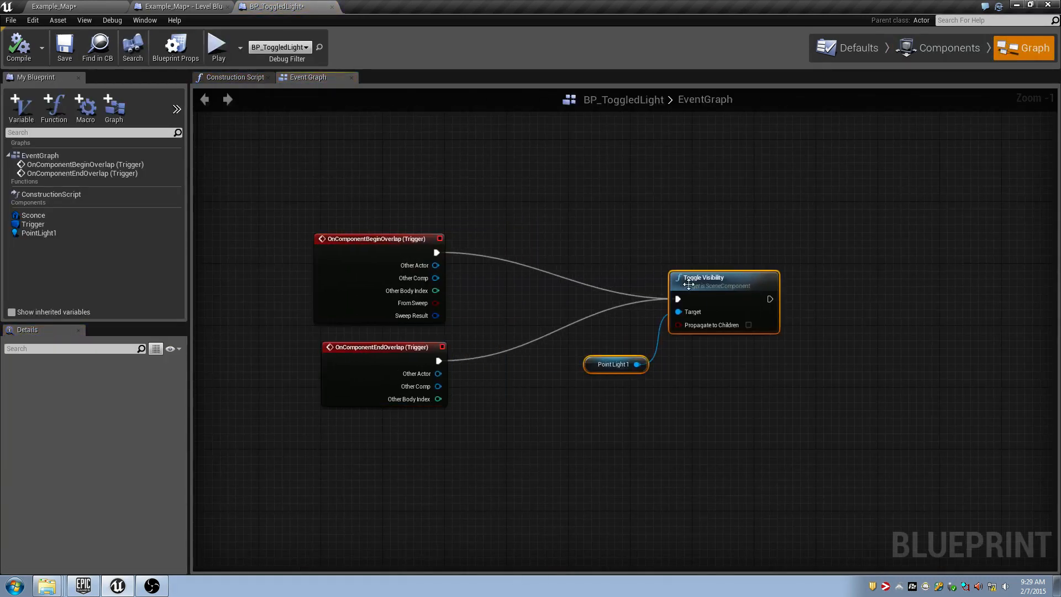
{"action": "left_click_drag", "start_coordinate": [596, 245], "coordinate": [824, 465]}
{"action": "left_click_drag", "start_coordinate": [547, 205], "coordinate": [867, 498]}
{"action": "left_click_drag", "start_coordinate": [571, 144], "coordinate": [867, 456]}
{"action": "left_click_drag", "start_coordinate": [558, 210], "coordinate": [924, 555]}
{"action": "left_click_drag", "start_coordinate": [726, 279], "coordinate": [803, 287]}
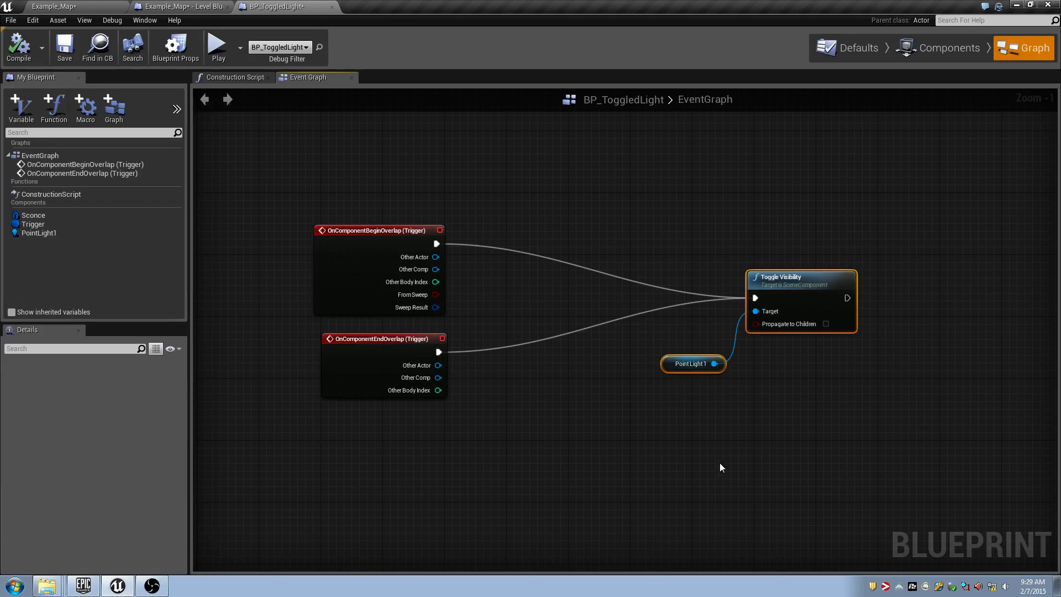
Disconnect both overlap events from Toggle Visibility and move it with its Point Light 1 node below the events.
{"action": "right_click_drag", "start_coordinate": [720, 463], "coordinate": [744, 395]}
{"action": "right_click", "coordinate": [578, 395]}
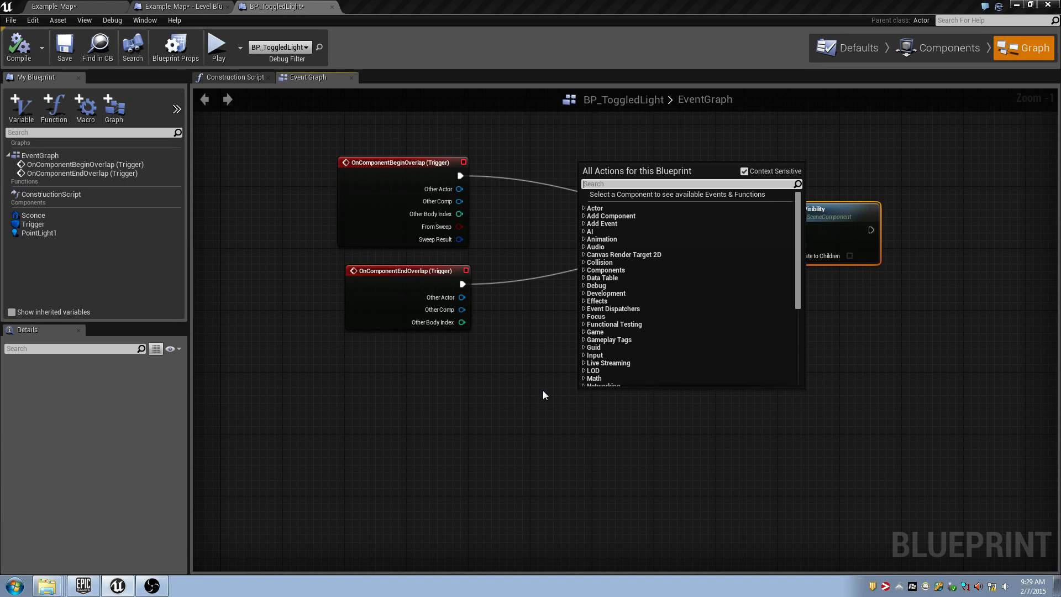
{"action": "left_click", "coordinate": [543, 391]}
{"action": "left_click_drag", "start_coordinate": [695, 192], "coordinate": [790, 296]}
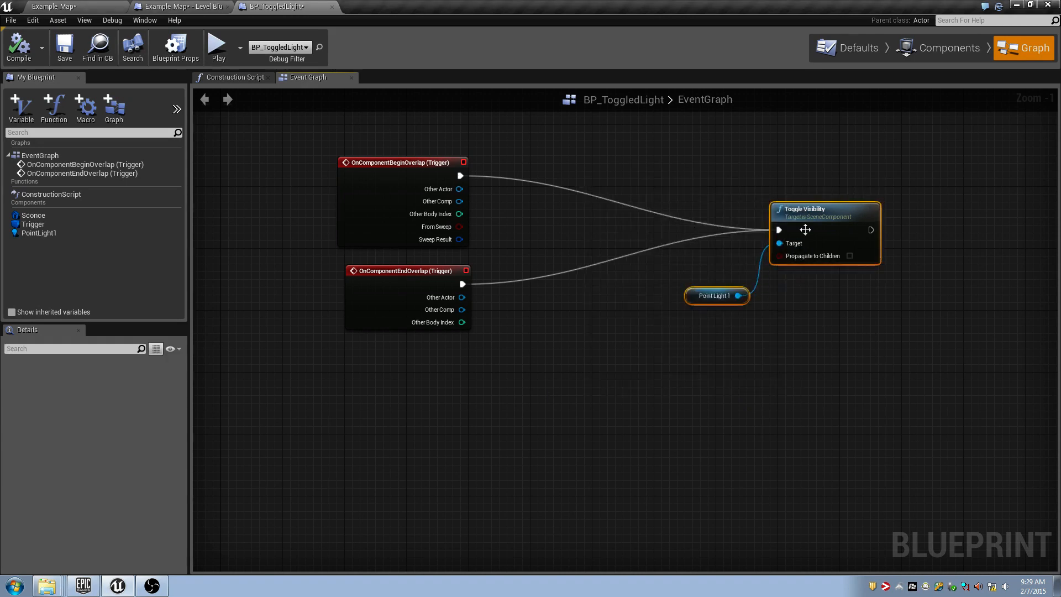
{"action": "left_click_drag", "start_coordinate": [822, 223], "coordinate": [819, 247]}
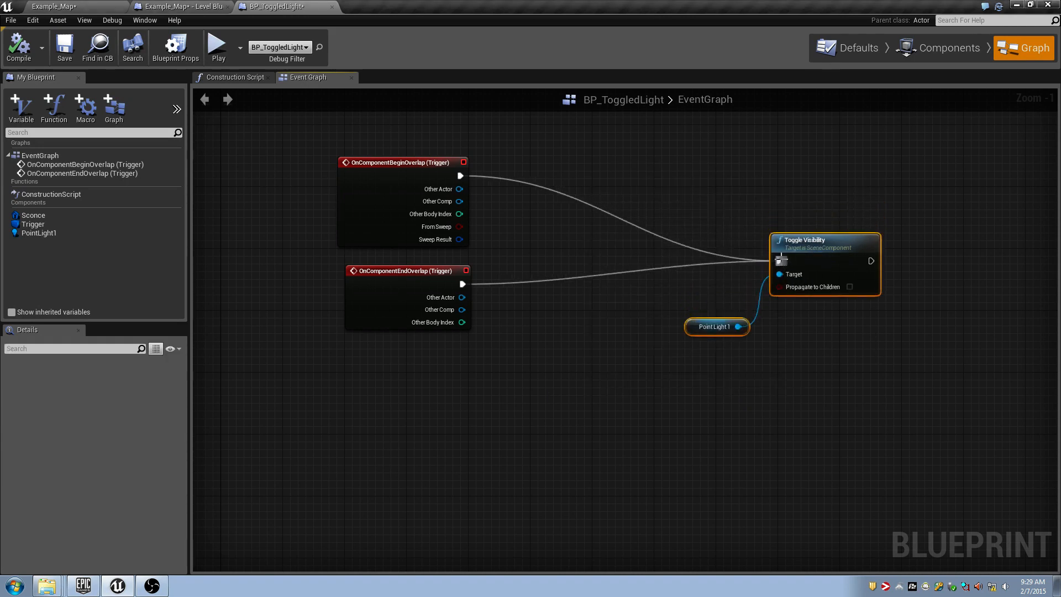
{"action": "left_click", "coordinate": [781, 260], "text": "alt"}
{"action": "left_click_drag", "start_coordinate": [684, 194], "coordinate": [860, 363]}
{"action": "mouse_move", "coordinate": [835, 265]}
{"action": "left_mouse_down"}
{"action": "mouse_move", "coordinate": [649, 443]}
{"action": "mouse_move", "coordinate": [625, 447]}
{"action": "left_mouse_up"}
{"action": "left_click", "coordinate": [621, 352]}
{"action": "right_click_drag", "start_coordinate": [620, 304], "coordinate": [649, 365]}
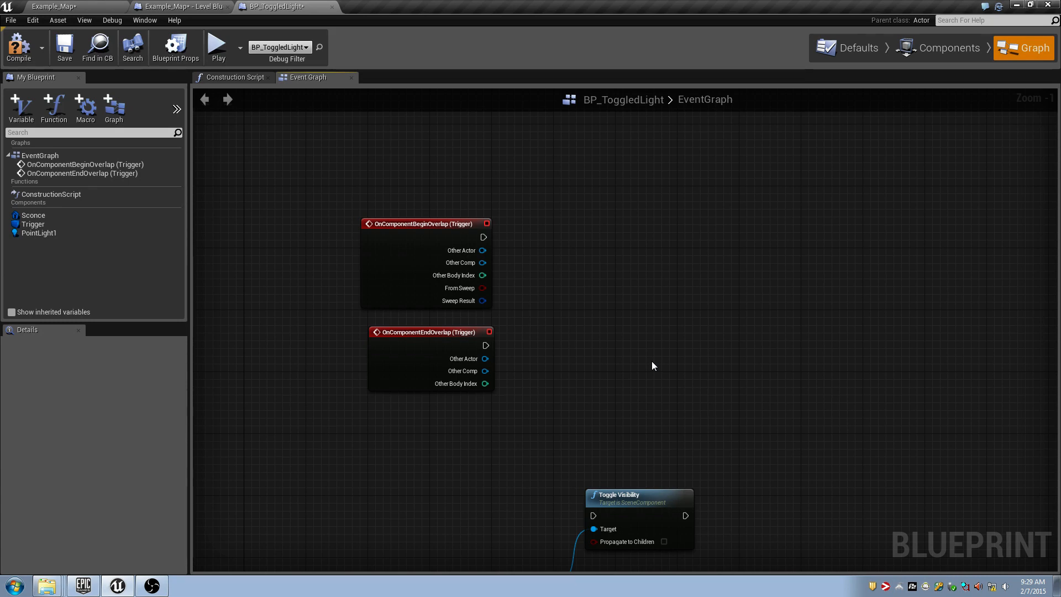
{"action": "right_click_drag", "start_coordinate": [651, 361], "coordinate": [482, 256]}
{"action": "scroll", "coordinate": [482, 255], "scroll_direction": "up", "scroll_amount": 1}
{"action": "left_click_drag", "start_coordinate": [329, 166], "coordinate": [521, 438]}
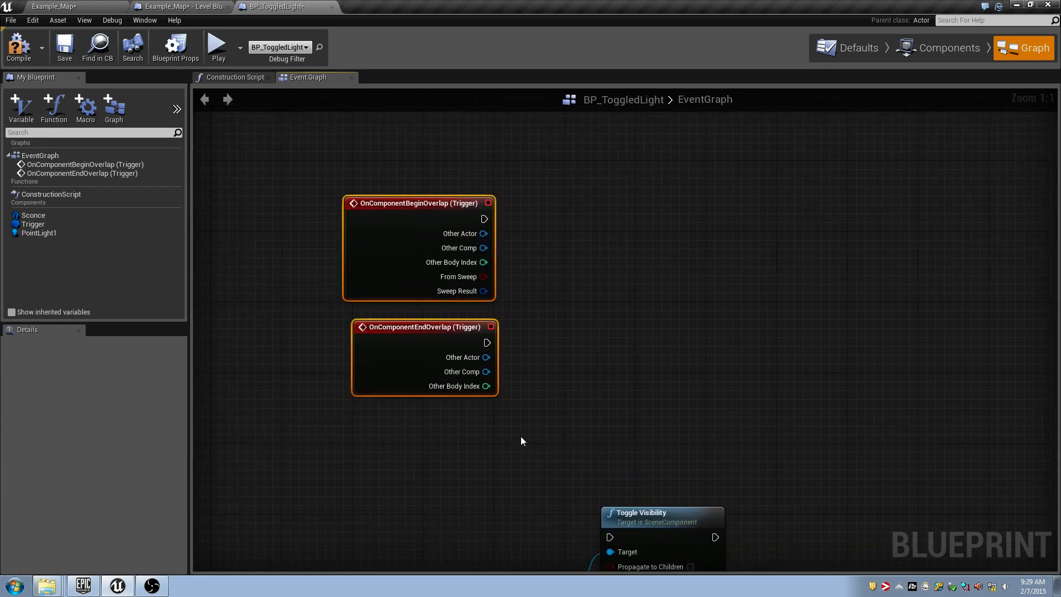
{"action": "right_click_drag", "start_coordinate": [521, 437], "coordinate": [517, 334]}
{"action": "left_click", "coordinate": [615, 465]}
{"action": "right_click_drag", "start_coordinate": [484, 134], "coordinate": [492, 282]}
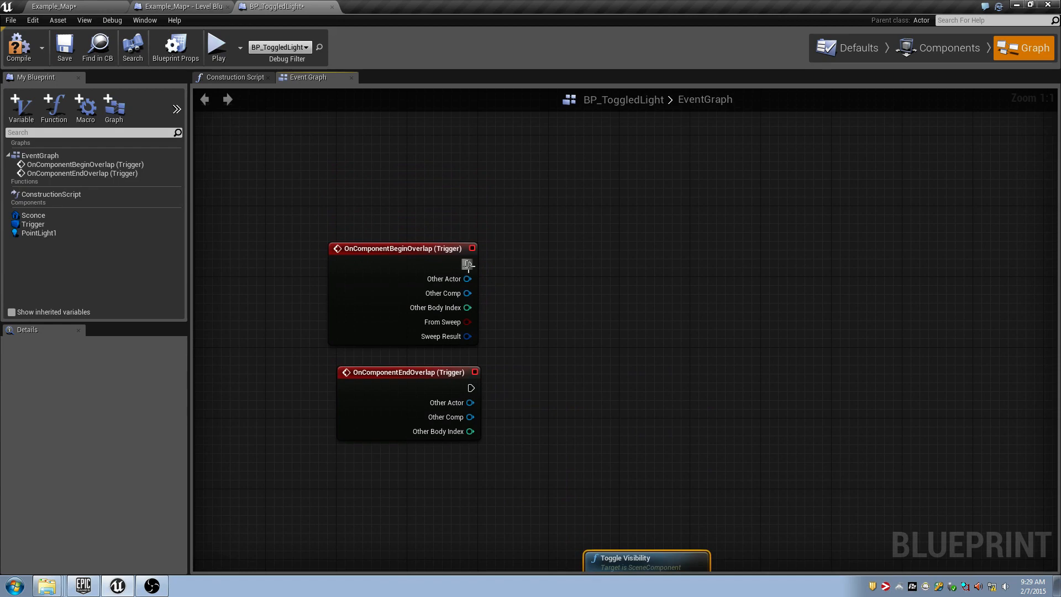
Search the actions available from the OnComponentBeginOverlap event for a node that enables player input.
{"action": "left_click_drag", "start_coordinate": [469, 265], "coordinate": [571, 277]}
{"action": "type", "text": "Ena"}
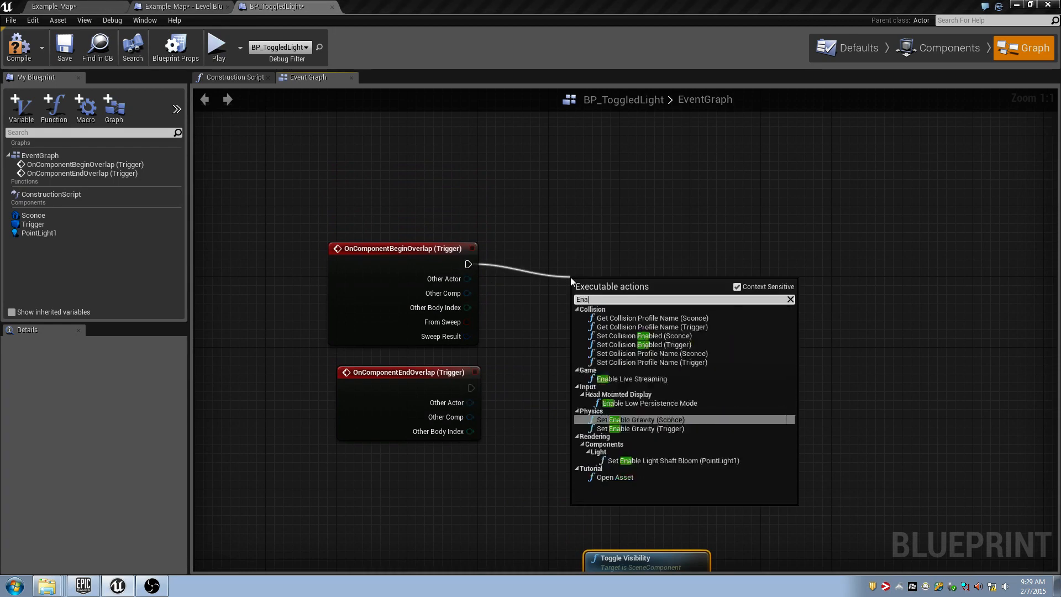
{"action": "type", "text": "ble"}
{"action": "key", "text": "BackSpace"}
{"action": "key", "text": "BackSpace"}
{"action": "key", "text": "BackSpace"}
{"action": "key", "text": "BackSpace"}
{"action": "key", "text": "BackSpace"}
{"action": "key", "text": "BackSpace"}
{"action": "type", "text": "Add inpu"}
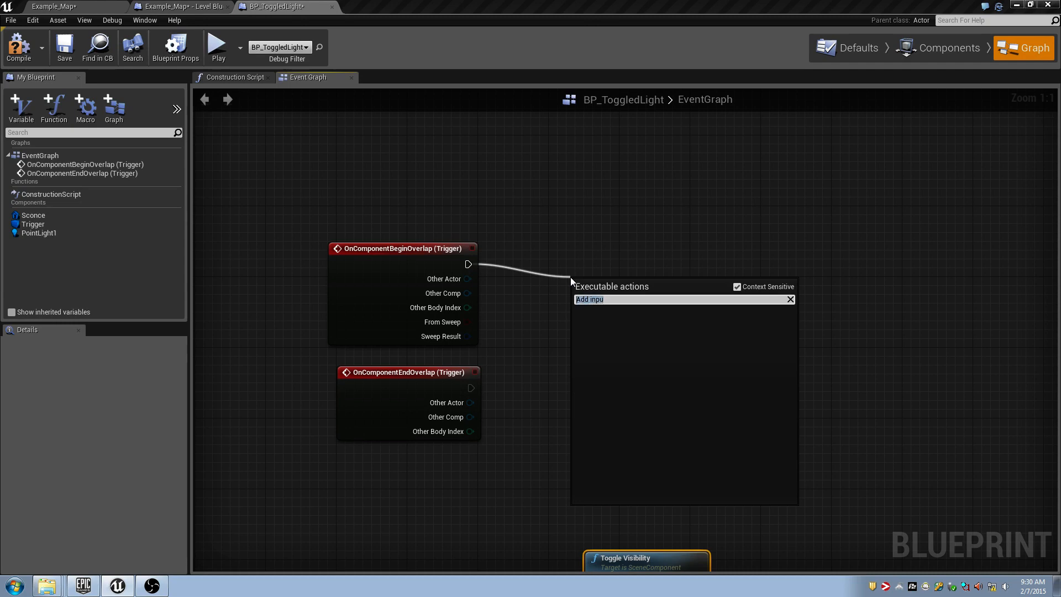
{"action": "type", "text": "player in"}
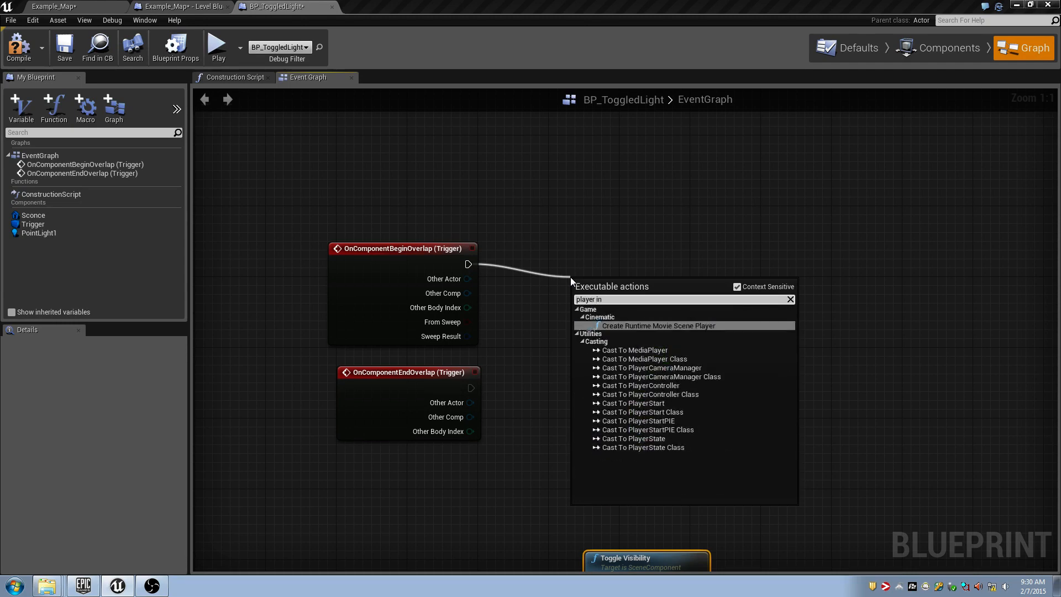
{"action": "key", "text": "ctrl+a"}
{"action": "type", "text": "input"}
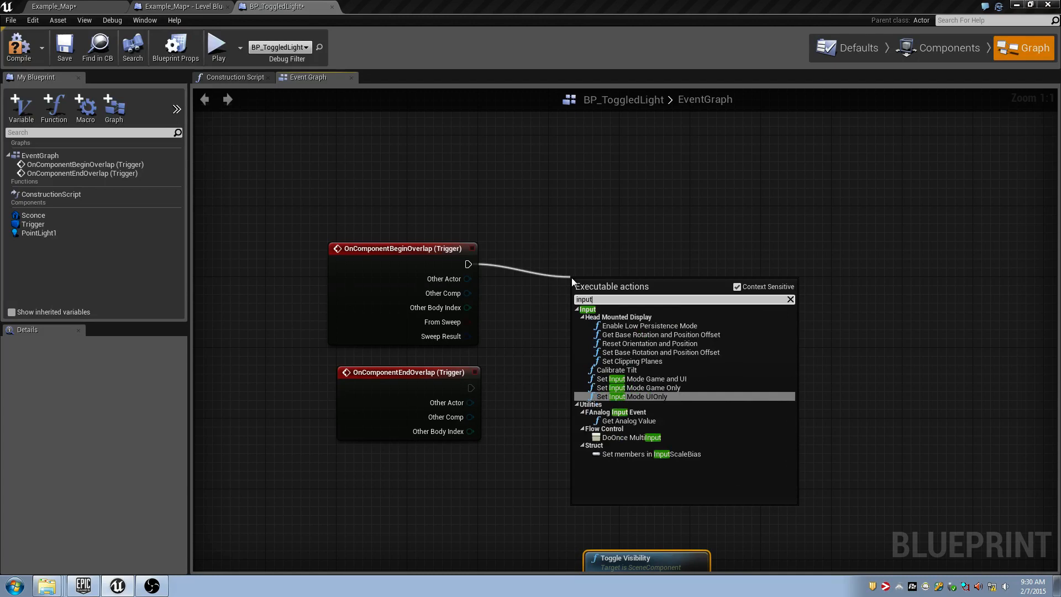
{"action": "left_click", "coordinate": [553, 408]}
Add a Get Player Controller node and place it below the OnComponentEndOverlap event.
{"action": "right_click_drag", "start_coordinate": [562, 387], "coordinate": [498, 363]}
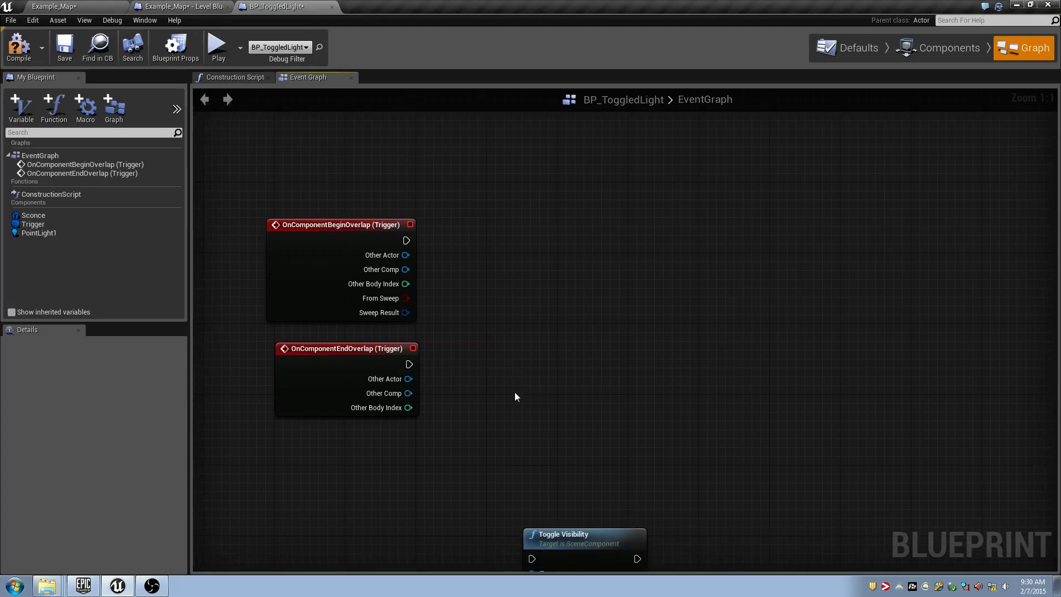
{"action": "right_click_drag", "start_coordinate": [568, 445], "coordinate": [556, 396]}
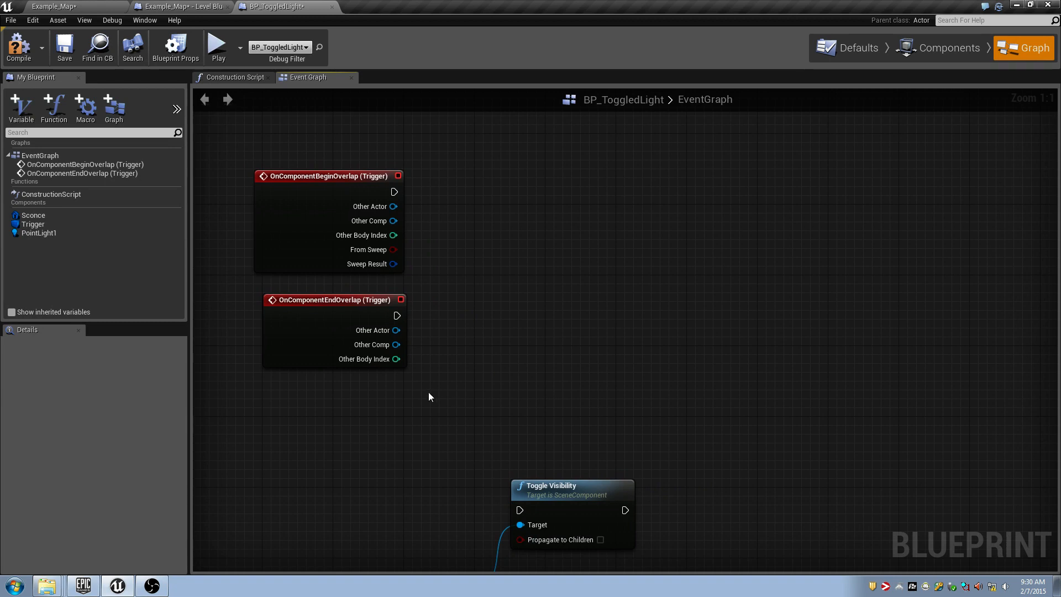
{"action": "right_click", "coordinate": [504, 366]}
{"action": "type", "text": "g"}
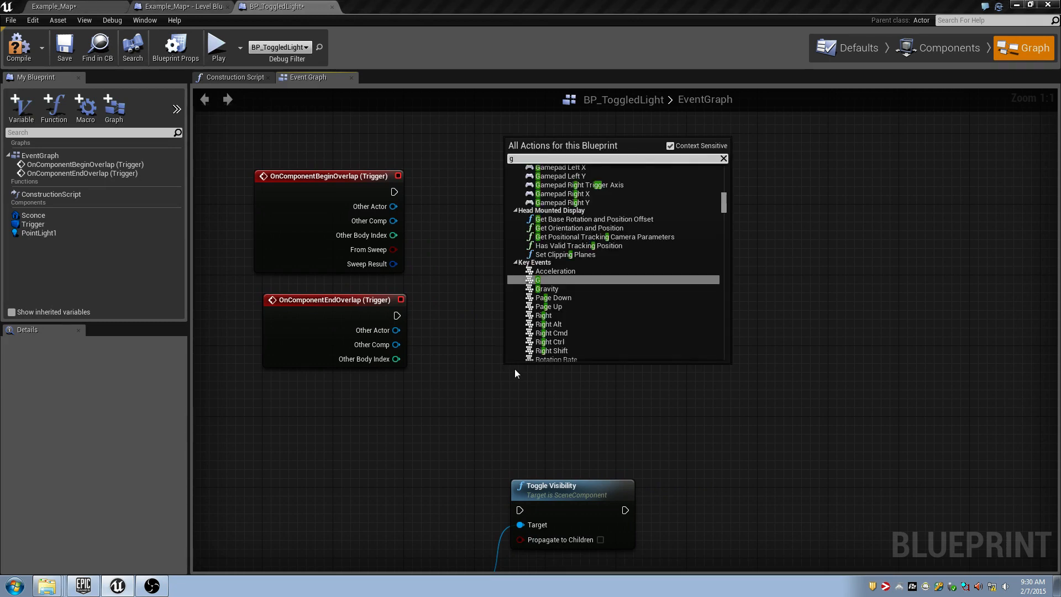
{"action": "type", "text": "et p"}
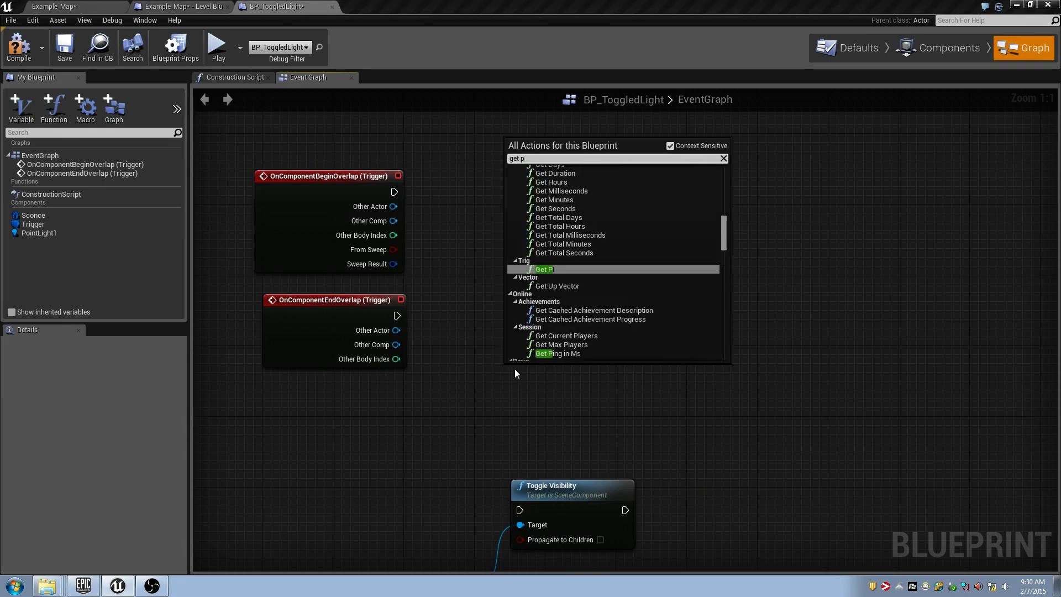
{"action": "type", "text": "layer controller"}
{"action": "left_click", "coordinate": [571, 177]}
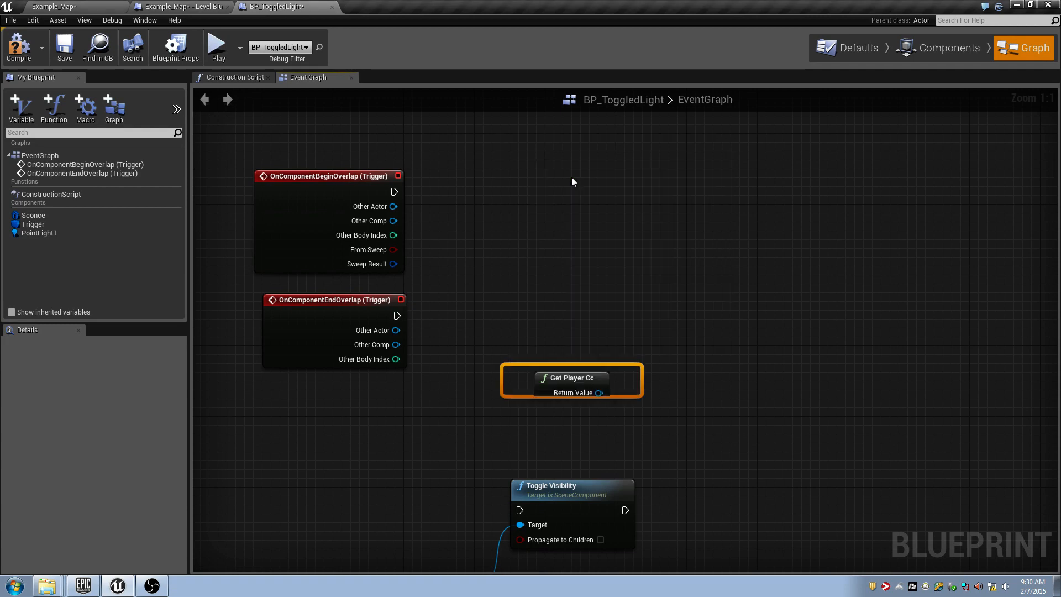
{"action": "left_click_drag", "start_coordinate": [575, 362], "coordinate": [337, 408]}
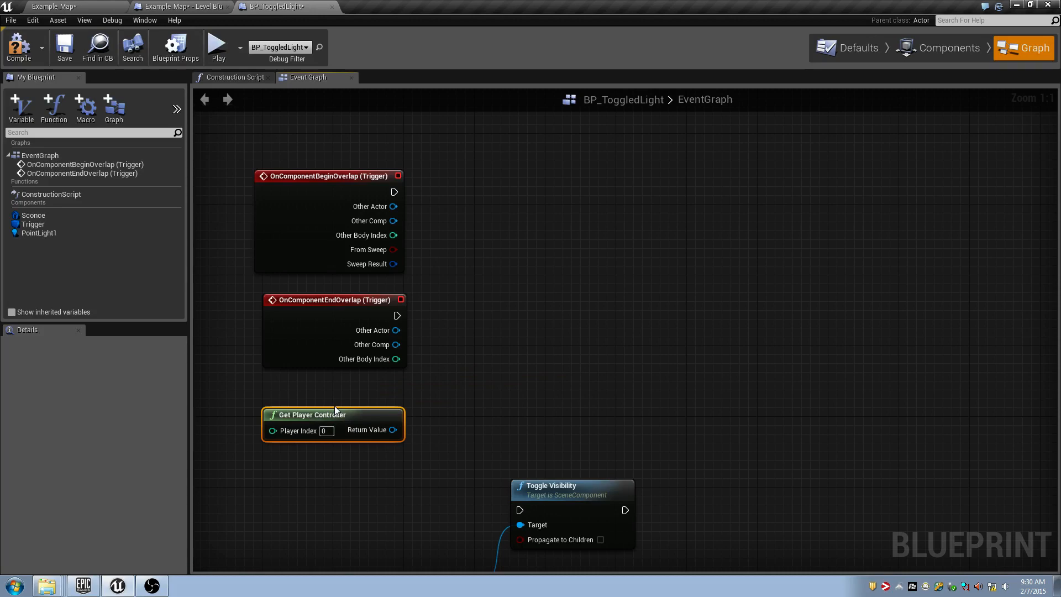
{"action": "scroll", "coordinate": [367, 424], "scroll_direction": "up", "scroll_amount": 1}
Search the actions available from the Get Player Controller node's return value for Input nodes.
{"action": "right_click_drag", "start_coordinate": [376, 413], "coordinate": [446, 394]}
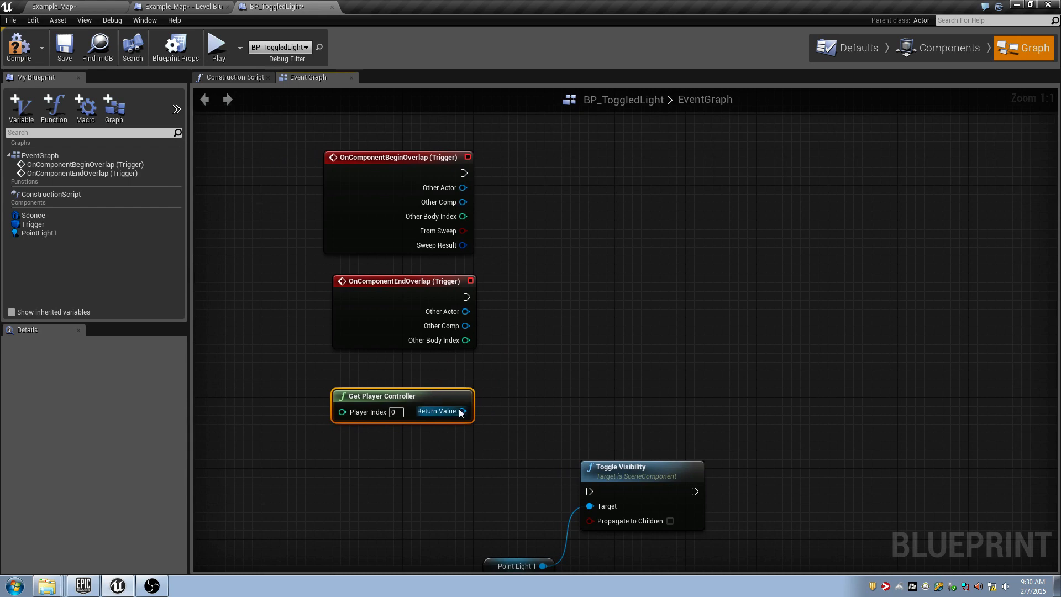
{"action": "left_click_drag", "start_coordinate": [461, 411], "coordinate": [545, 343]}
{"action": "type", "text": "IONp"}
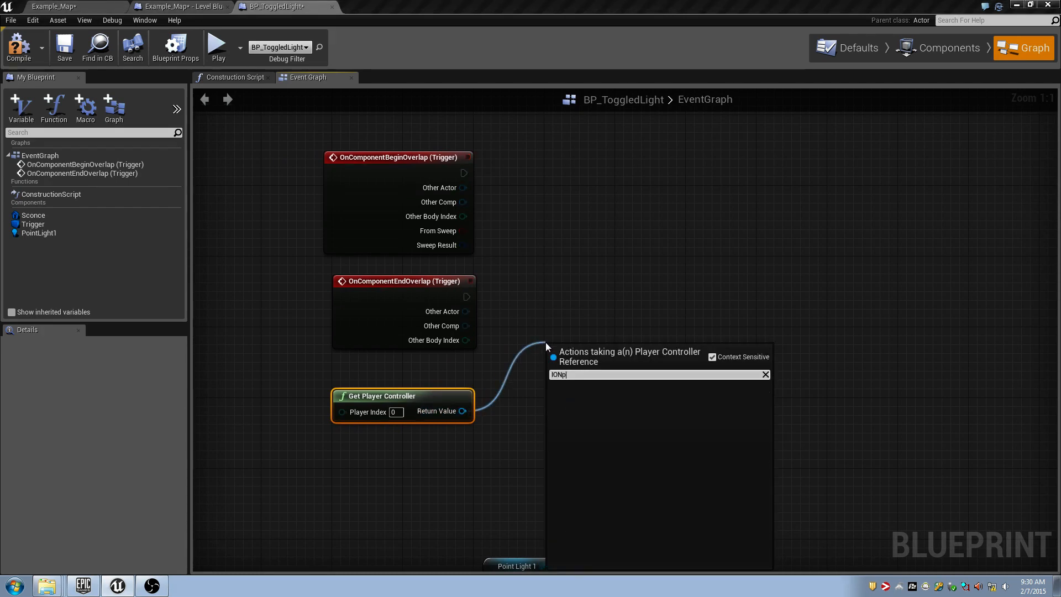
{"action": "type", "text": "ut"}
{"action": "key", "text": "BackSpace"}
{"action": "key", "text": "BackSpace"}
{"action": "key", "text": "BackSpace"}
{"action": "key", "text": "BackSpace"}
{"action": "key", "text": "BackSpace"}
{"action": "type", "text": "nput"}
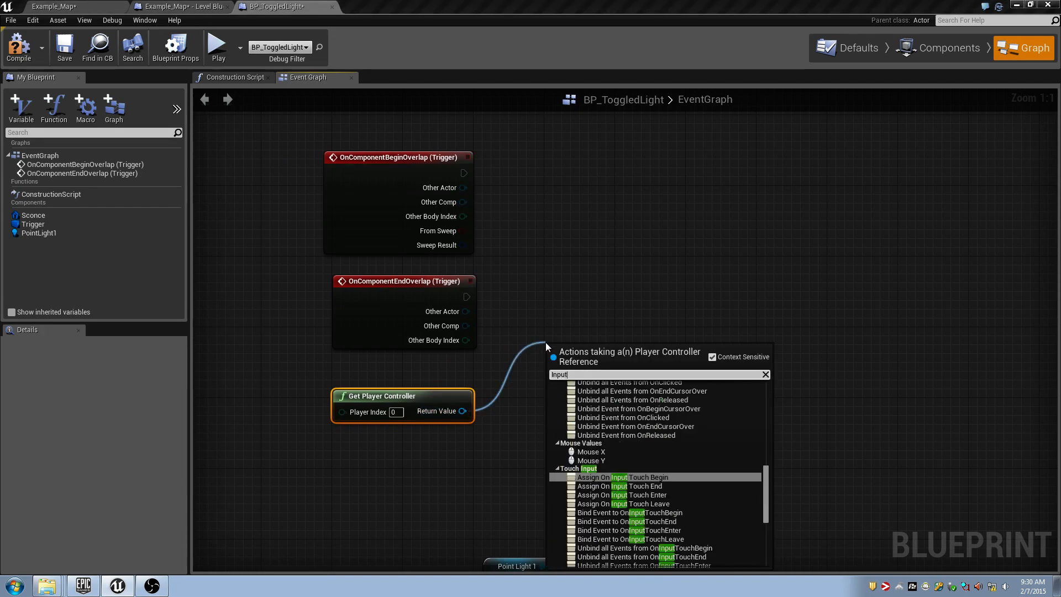
{"action": "scroll", "coordinate": [623, 440], "scroll_direction": "up", "scroll_amount": 5}
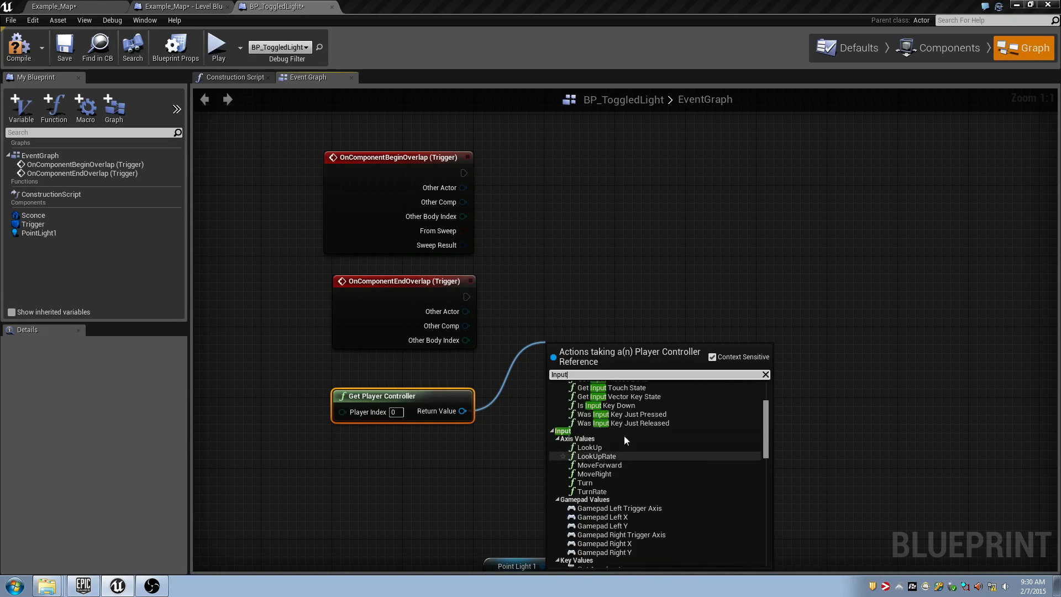
{"action": "scroll", "coordinate": [630, 440], "scroll_direction": "up", "scroll_amount": 3}
{"action": "scroll", "coordinate": [631, 438], "scroll_direction": "down", "scroll_amount": 9}
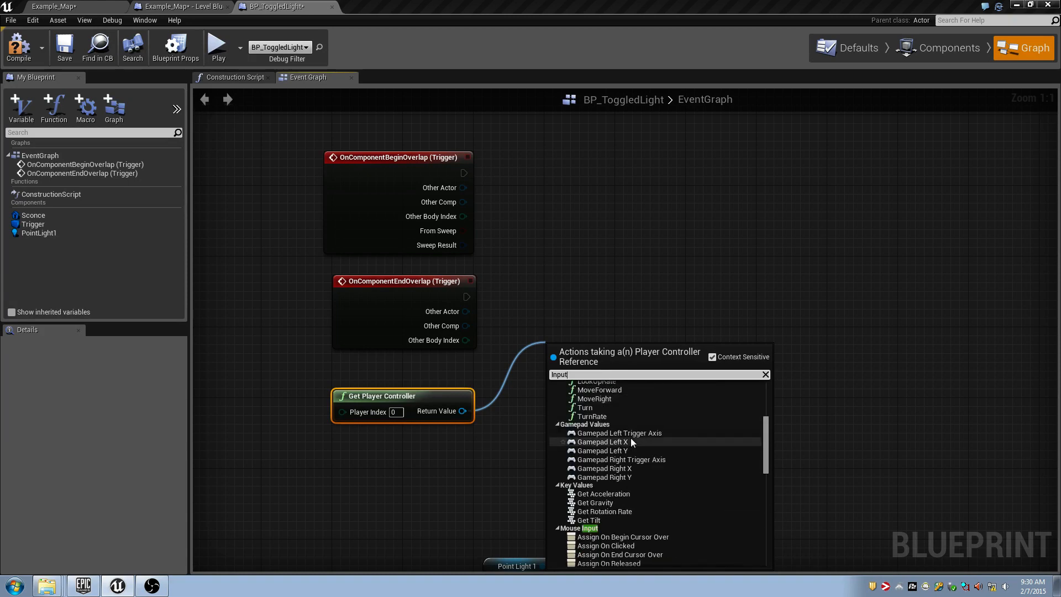
{"action": "scroll", "coordinate": [631, 437], "scroll_direction": "down", "scroll_amount": 10}
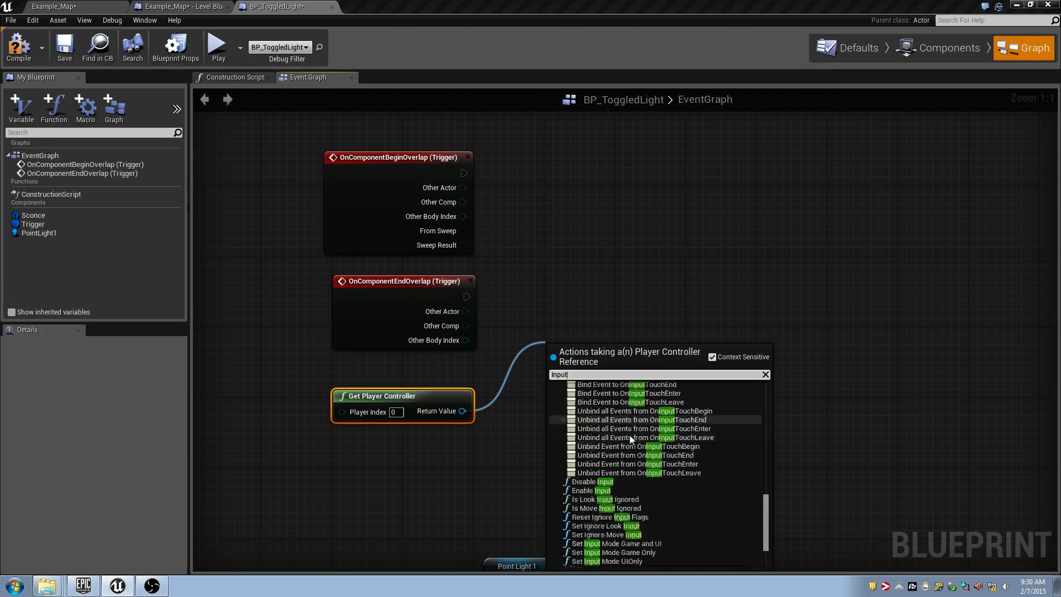
{"action": "scroll", "coordinate": [629, 436], "scroll_direction": "down", "scroll_amount": 2}
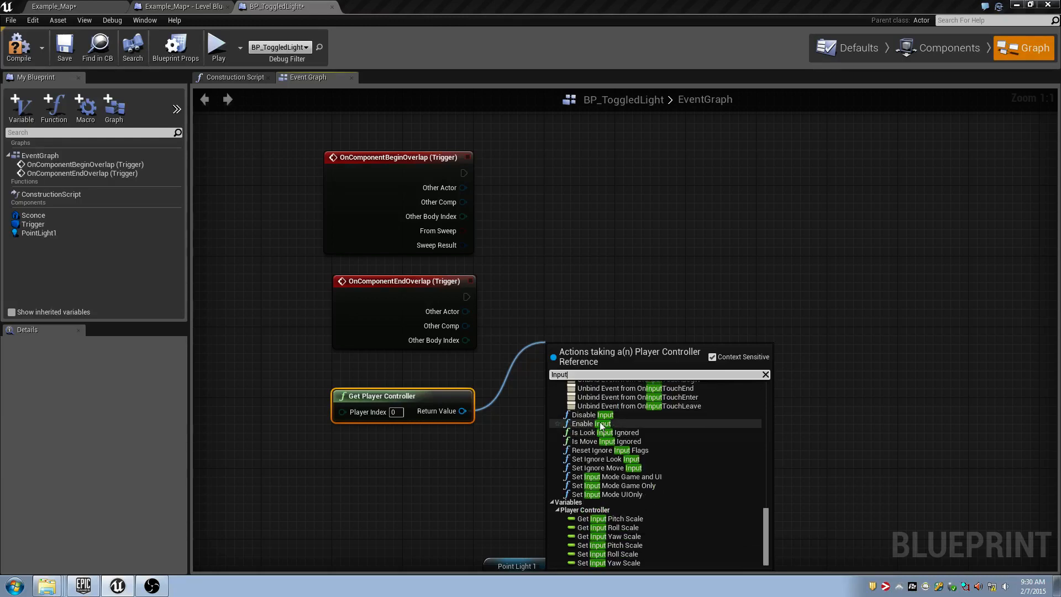
{"action": "double_click", "coordinate": [588, 375]}
{"action": "left_click", "coordinate": [396, 412]}
{"action": "left_click_drag", "start_coordinate": [291, 355], "coordinate": [478, 456]}
{"action": "left_click_drag", "start_coordinate": [461, 411], "coordinate": [563, 335]}
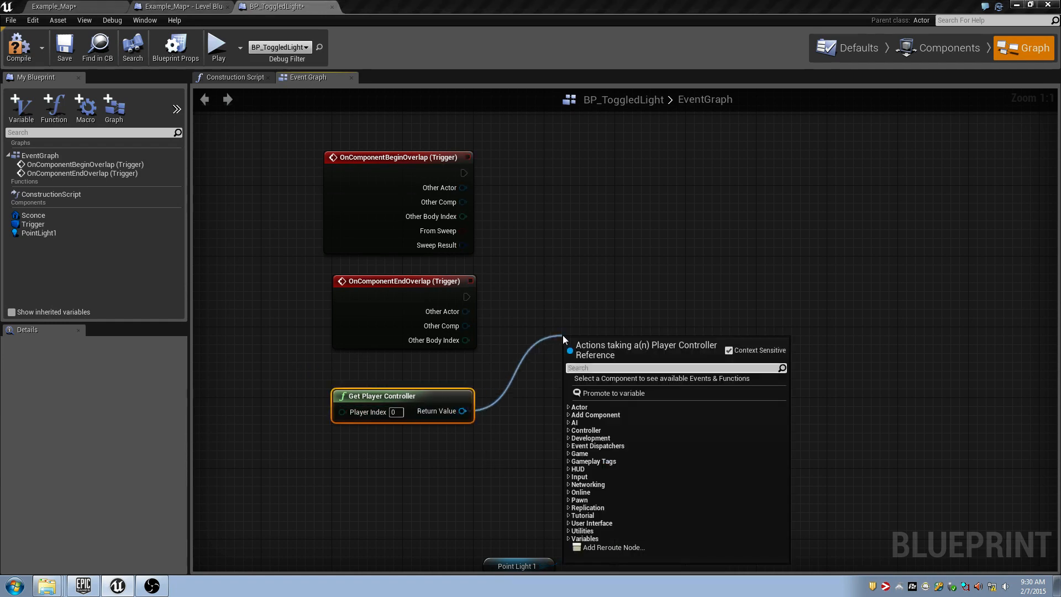
{"action": "right_click", "coordinate": [562, 297]}
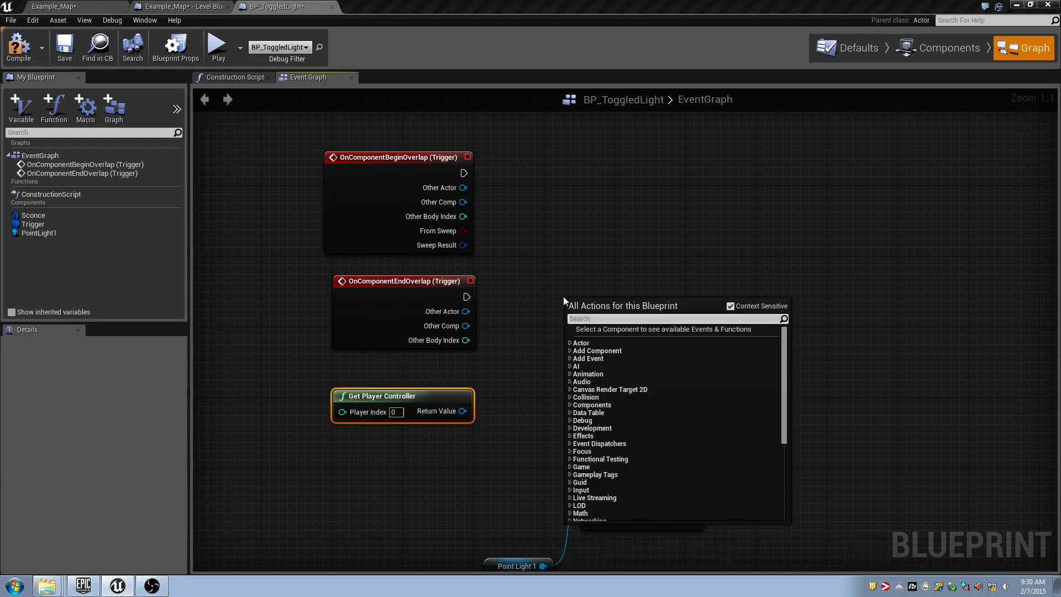
{"action": "type", "text": "Get pl"}
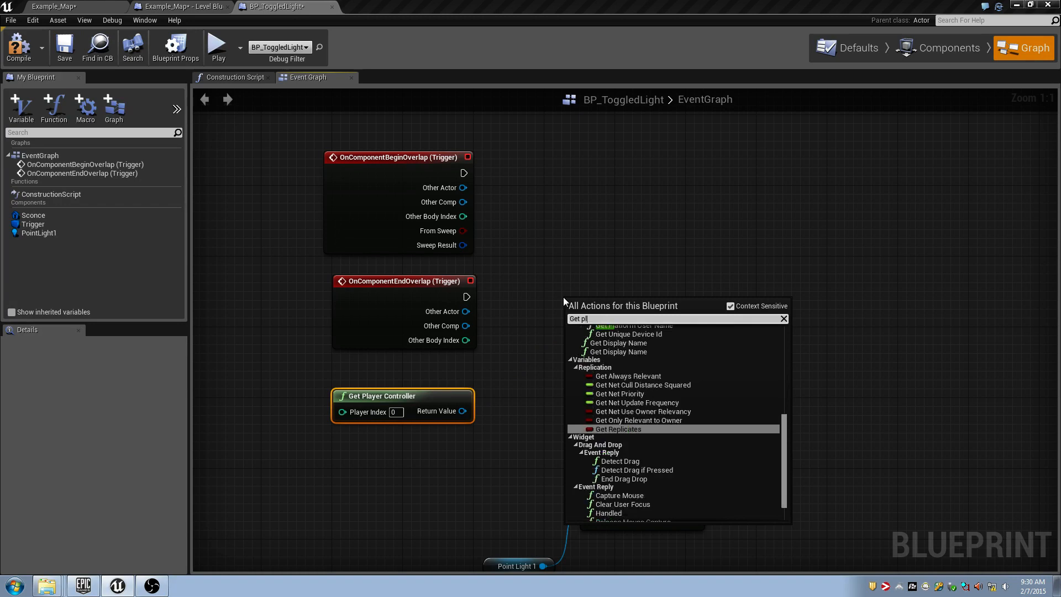
{"action": "type", "text": "ayer controller"}
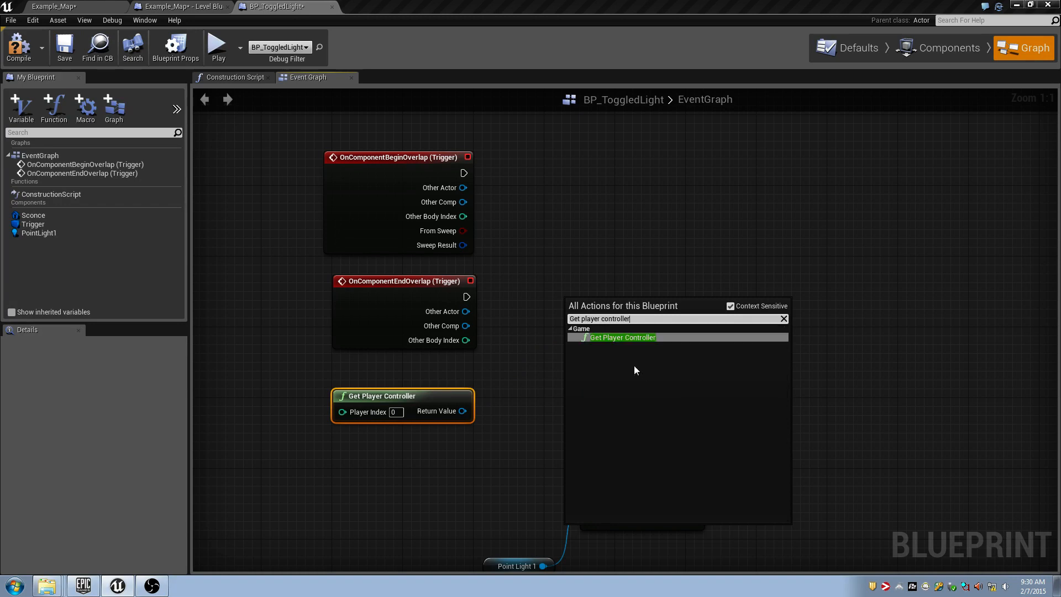
{"action": "left_click", "coordinate": [531, 376]}
Add an Enable Input node from the Get Player Controller node's return value.
{"action": "left_click_drag", "start_coordinate": [447, 396], "coordinate": [576, 333]}
{"action": "type", "text": "Enable input"}
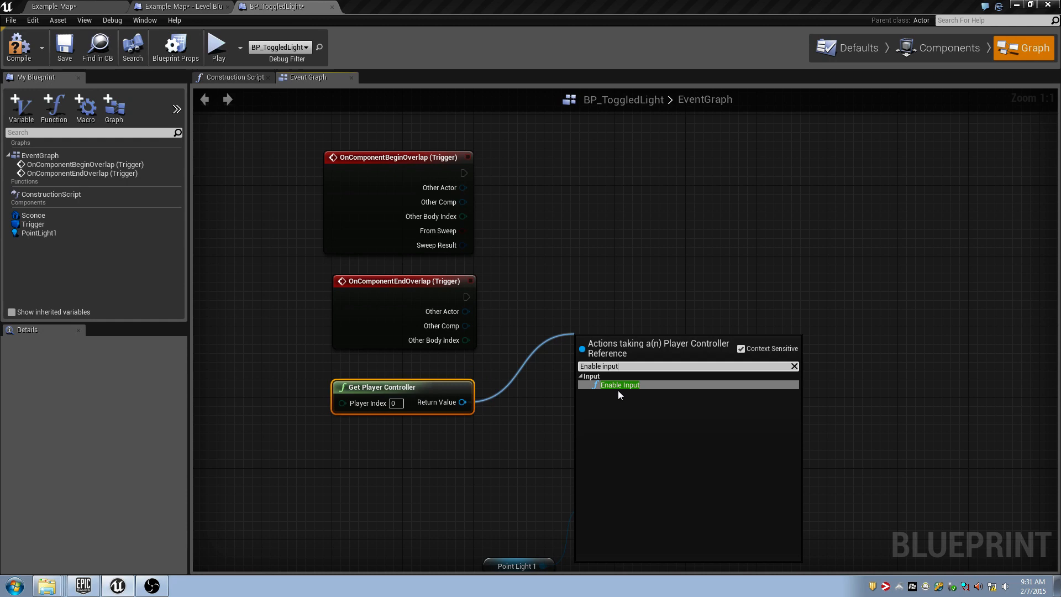
{"action": "left_click", "coordinate": [618, 386]}
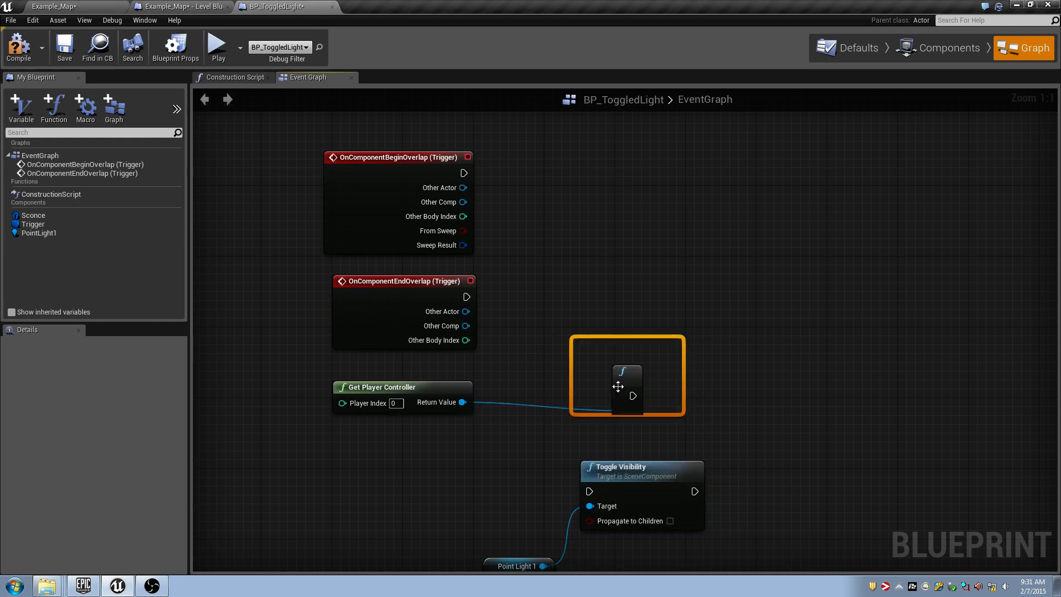
Move the Enable Input and Get Player Controller nodes away from the overlap events, with Enable Input level with OnComponentBeginOverlap.
{"action": "left_click_drag", "start_coordinate": [625, 360], "coordinate": [661, 295]}
{"action": "left_click_drag", "start_coordinate": [437, 394], "coordinate": [535, 394]}
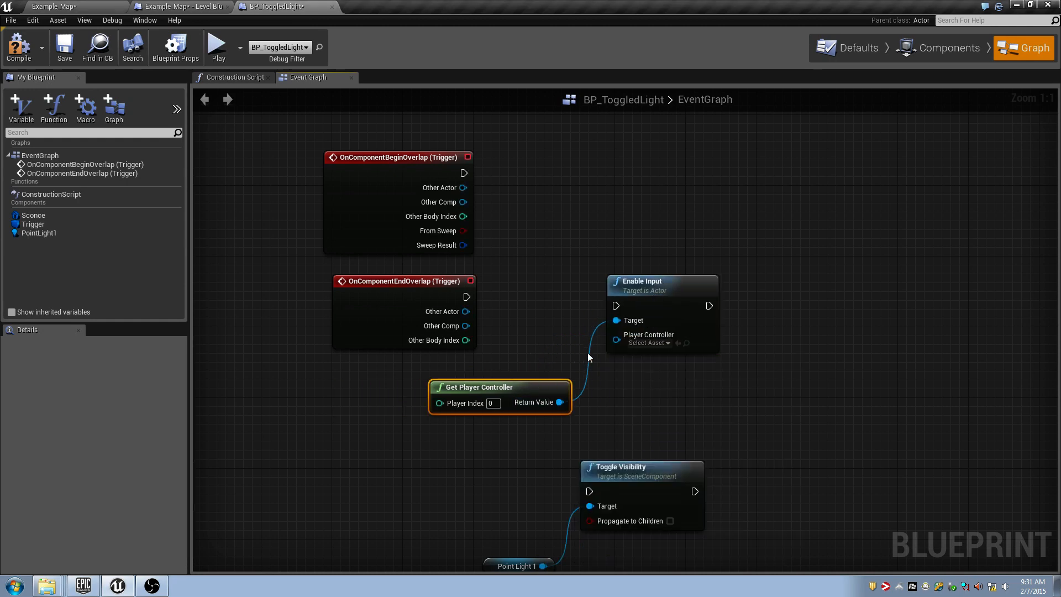
{"action": "left_click_drag", "start_coordinate": [653, 292], "coordinate": [699, 231]}
{"action": "left_click_drag", "start_coordinate": [531, 396], "coordinate": [614, 314]}
{"action": "left_click_drag", "start_coordinate": [555, 165], "coordinate": [748, 391]}
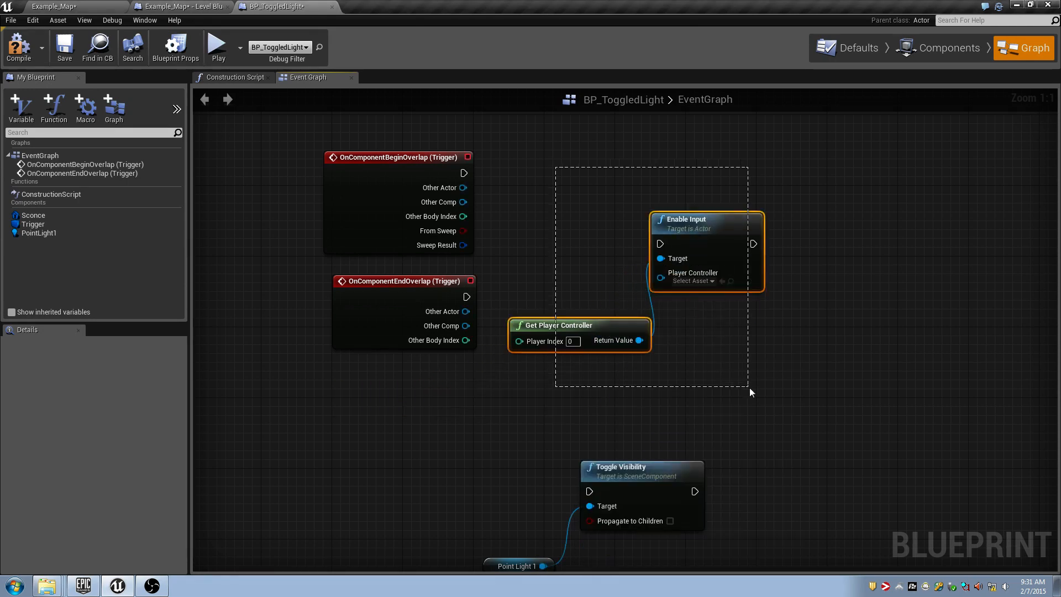
{"action": "left_click_drag", "start_coordinate": [733, 238], "coordinate": [812, 176]}
{"action": "left_click", "coordinate": [611, 209]}
Connect OnComponentBeginOverlap's execution output to Enable Input and place Get Player Controller between the two nodes.
{"action": "left_click_drag", "start_coordinate": [467, 174], "coordinate": [740, 182]}
{"action": "left_click_drag", "start_coordinate": [676, 277], "coordinate": [632, 250]}
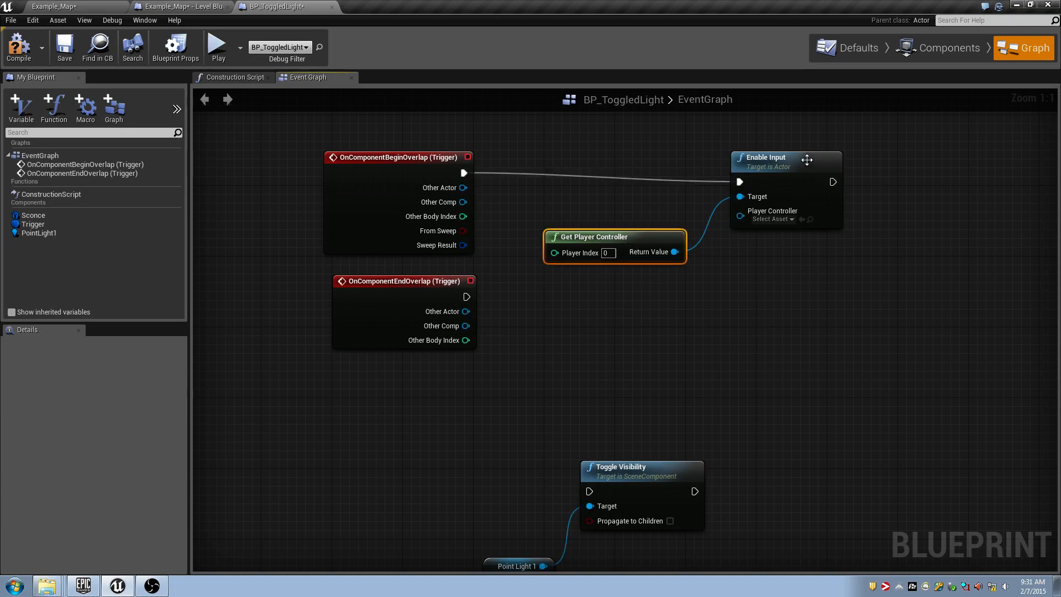
{"action": "left_click_drag", "start_coordinate": [807, 160], "coordinate": [789, 159]}
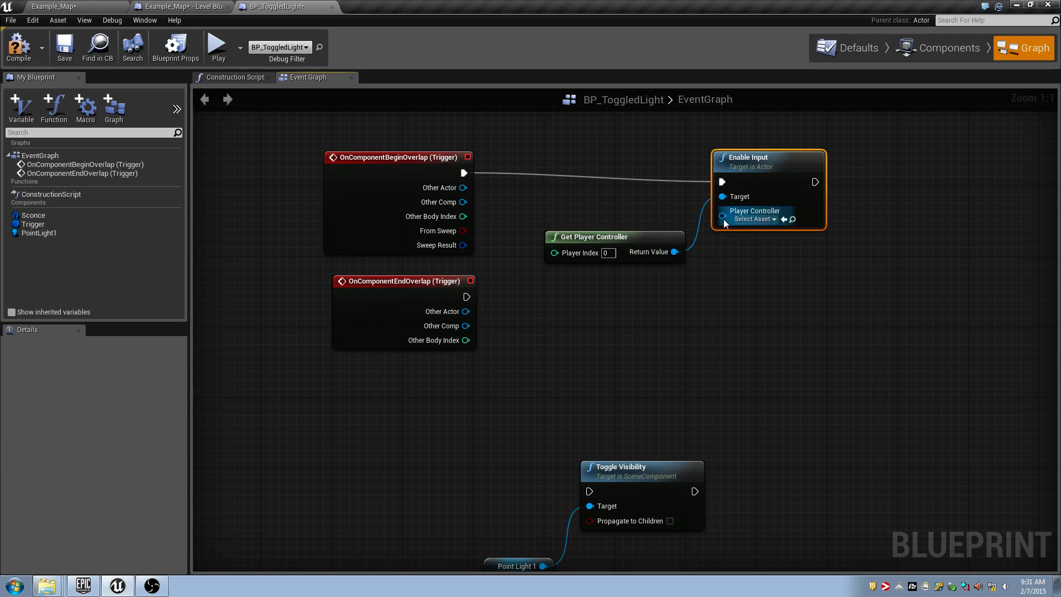
Try disconnecting Get Player Controller from Enable Input's Target and undo that along with the last node move.
{"action": "left_click", "coordinate": [723, 197], "text": "alt"}
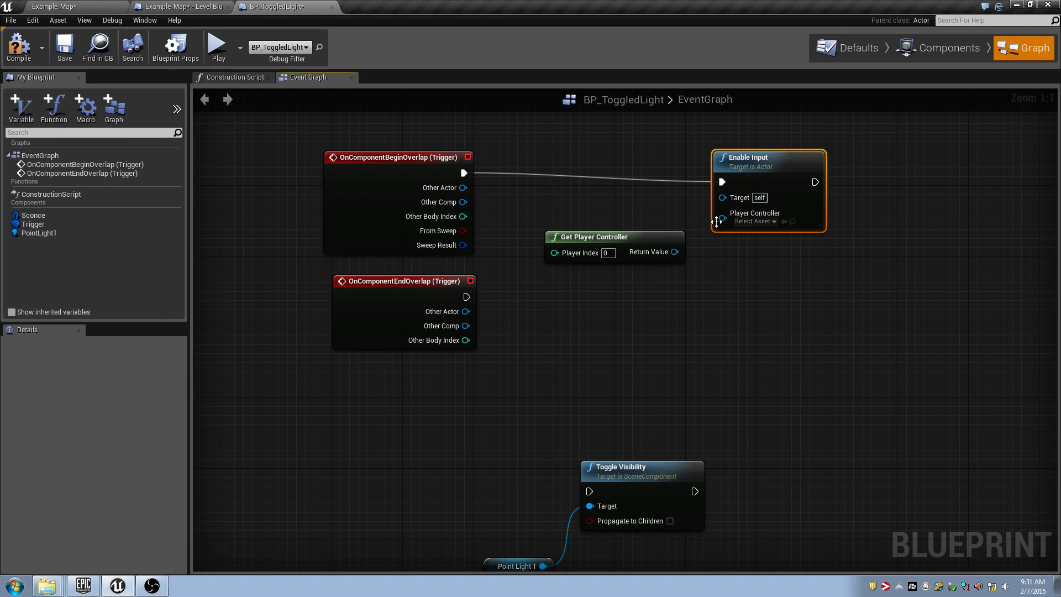
{"action": "key", "text": "ctrl+z"}
{"action": "key", "text": "ctrl+z"}
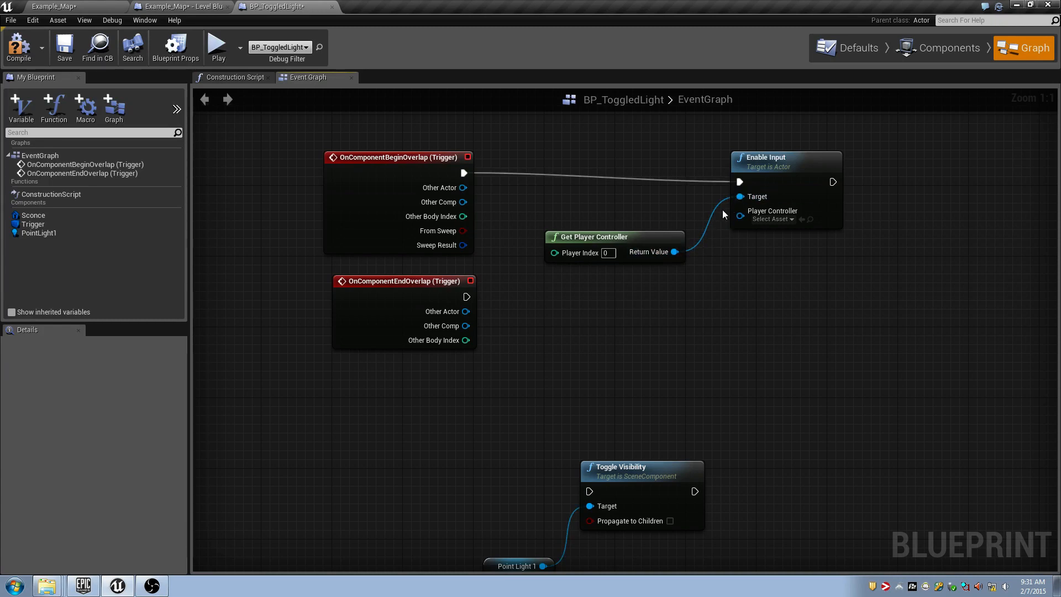
Relink Get Player Controller's return value from Enable Input's Target to its Player Controller input.
{"action": "right_click_drag", "start_coordinate": [688, 206], "coordinate": [604, 269]}
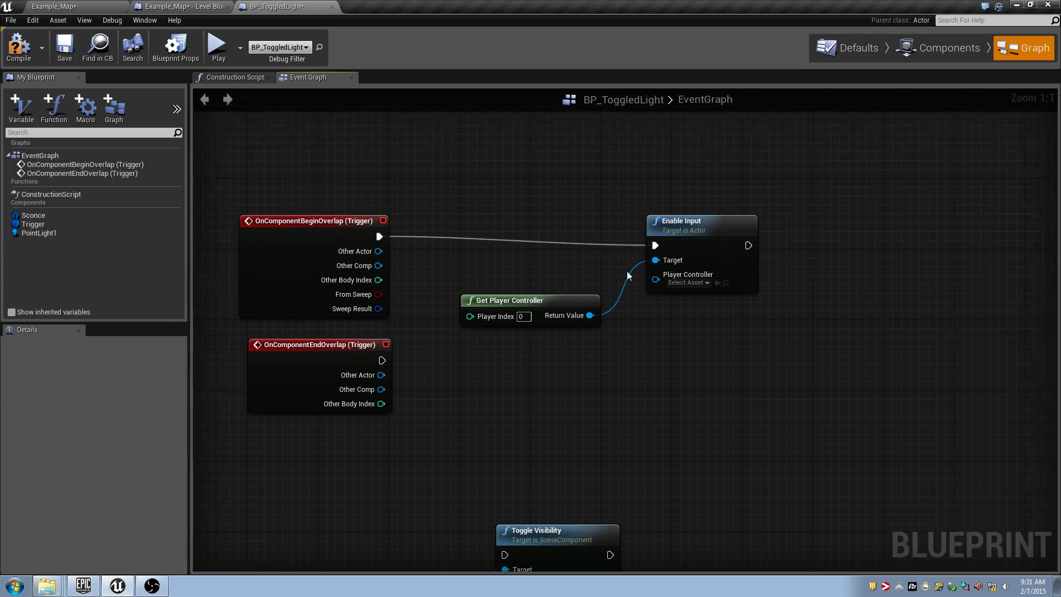
{"action": "left_click", "coordinate": [657, 261], "text": "alt"}
{"action": "left_click_drag", "start_coordinate": [590, 315], "coordinate": [660, 280]}
Move Enable Input and Get Player Controller closer to the overlap events and level Enable Input's execution wire with OnComponentBeginOverlap.
{"action": "left_click_drag", "start_coordinate": [551, 253], "coordinate": [713, 320]}
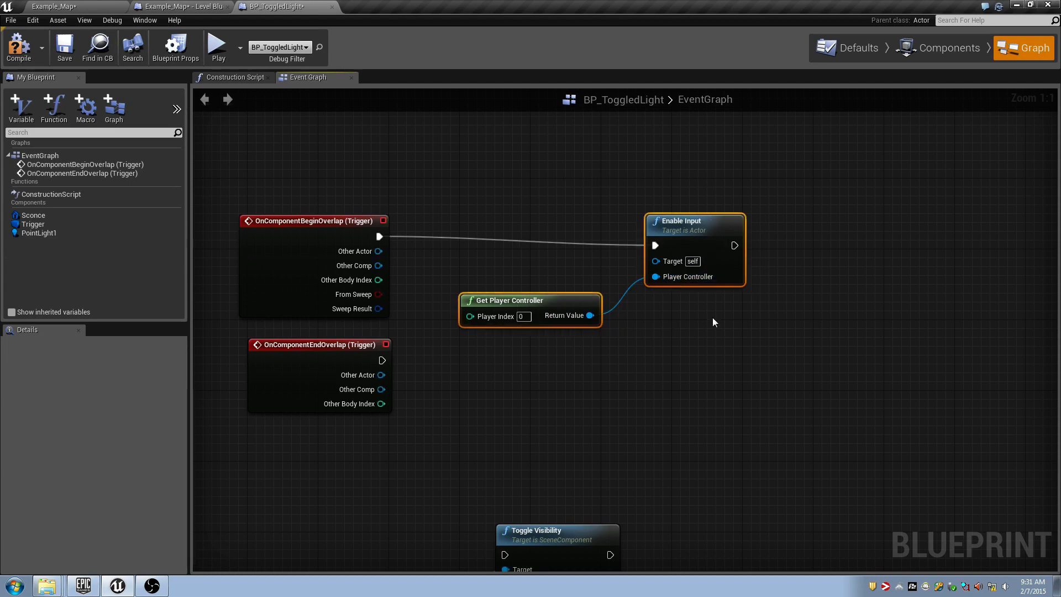
{"action": "left_click_drag", "start_coordinate": [706, 240], "coordinate": [679, 223]}
{"action": "left_click_drag", "start_coordinate": [548, 286], "coordinate": [498, 286]}
{"action": "left_click", "coordinate": [743, 310]}
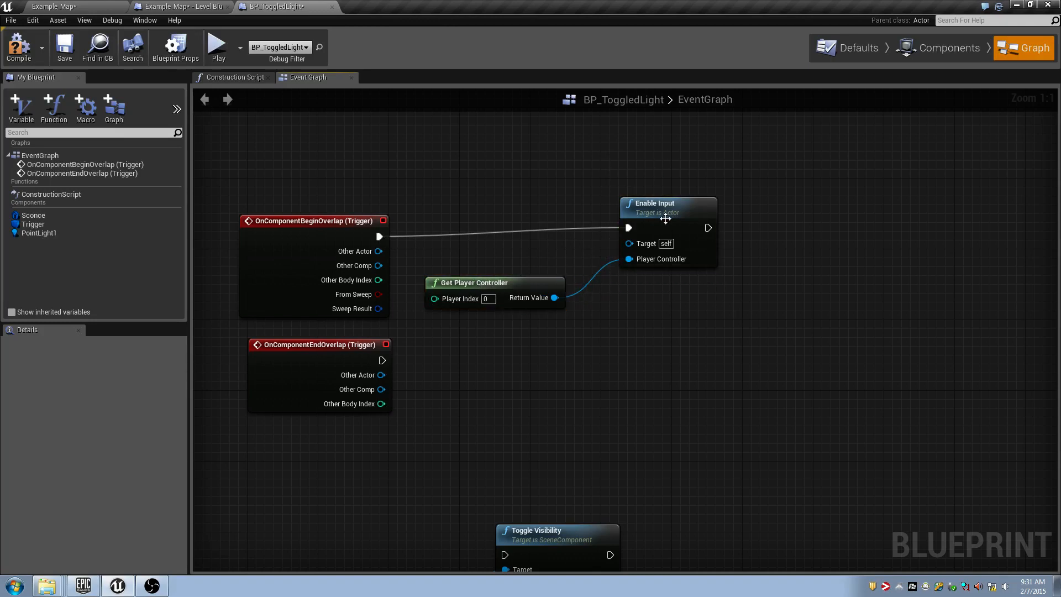
{"action": "left_click_drag", "start_coordinate": [663, 202], "coordinate": [672, 210]}
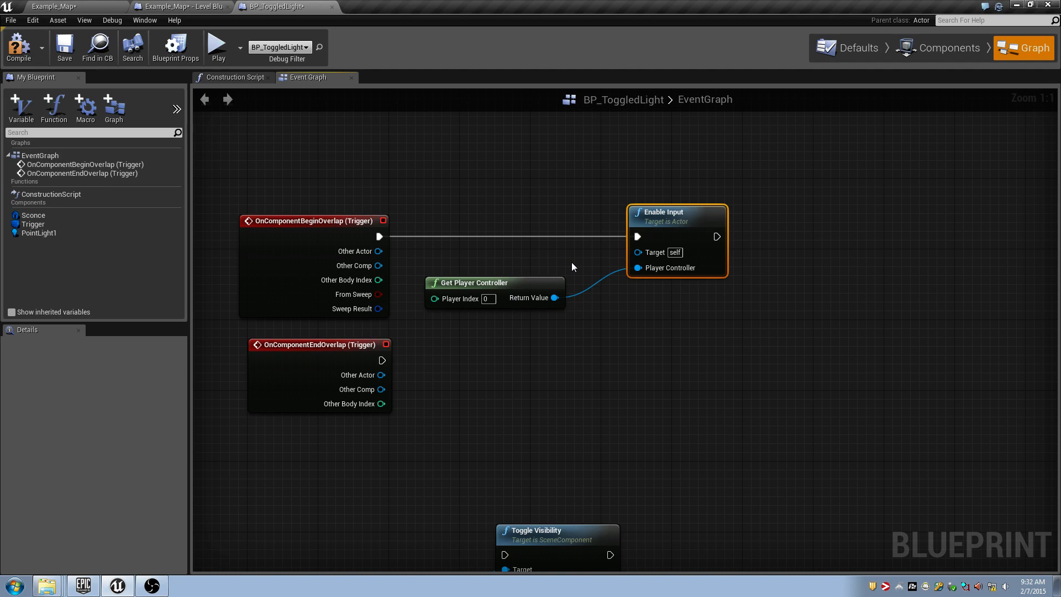
Move Get Player Controller and Enable Input slightly down and add a Disable Input node from Get Player Controller's return value.
{"action": "right_click_drag", "start_coordinate": [552, 405], "coordinate": [584, 419]}
{"action": "scroll", "coordinate": [579, 374], "scroll_direction": "up", "scroll_amount": 1}
{"action": "left_click_drag", "start_coordinate": [549, 203], "coordinate": [680, 331]}
{"action": "left_click_drag", "start_coordinate": [516, 187], "coordinate": [737, 370]}
{"action": "right_click_drag", "start_coordinate": [713, 386], "coordinate": [715, 310]}
{"action": "right_click_drag", "start_coordinate": [608, 328], "coordinate": [656, 361]}
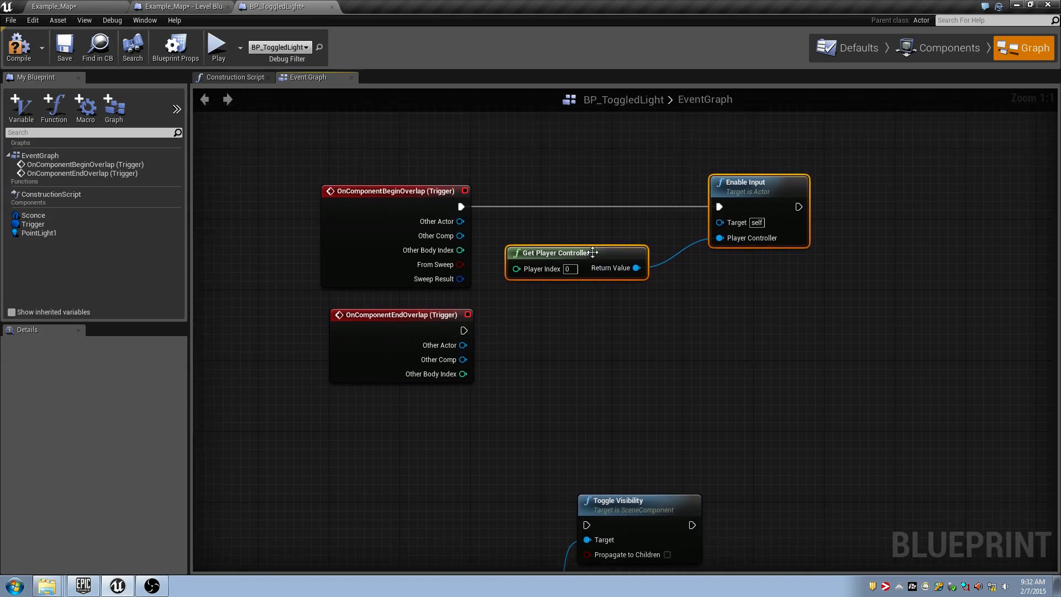
{"action": "left_click_drag", "start_coordinate": [608, 265], "coordinate": [727, 396]}
{"action": "type", "text": "Disable"}
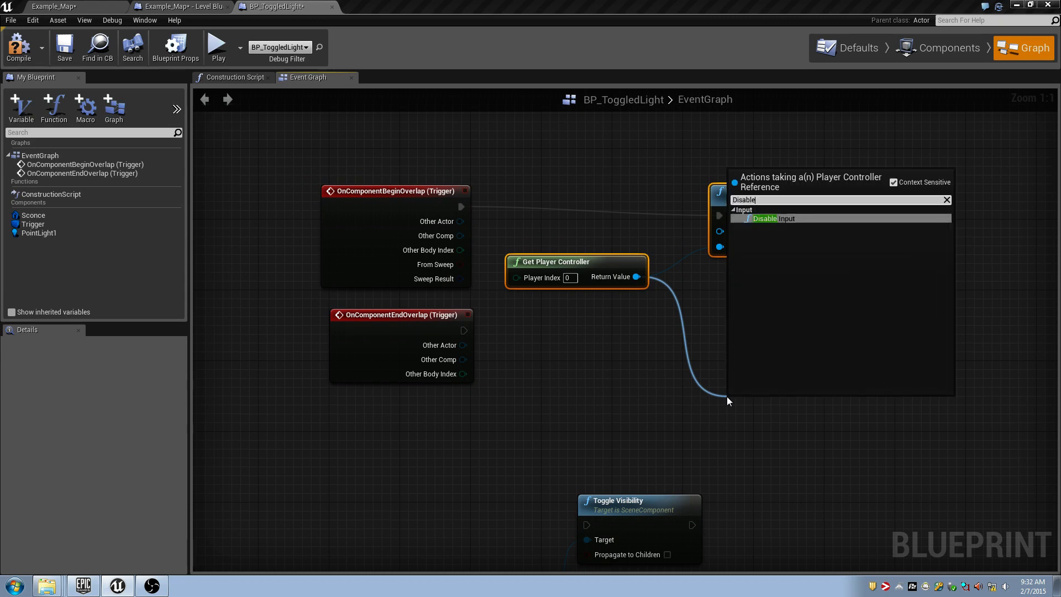
{"action": "left_click", "coordinate": [785, 218]}
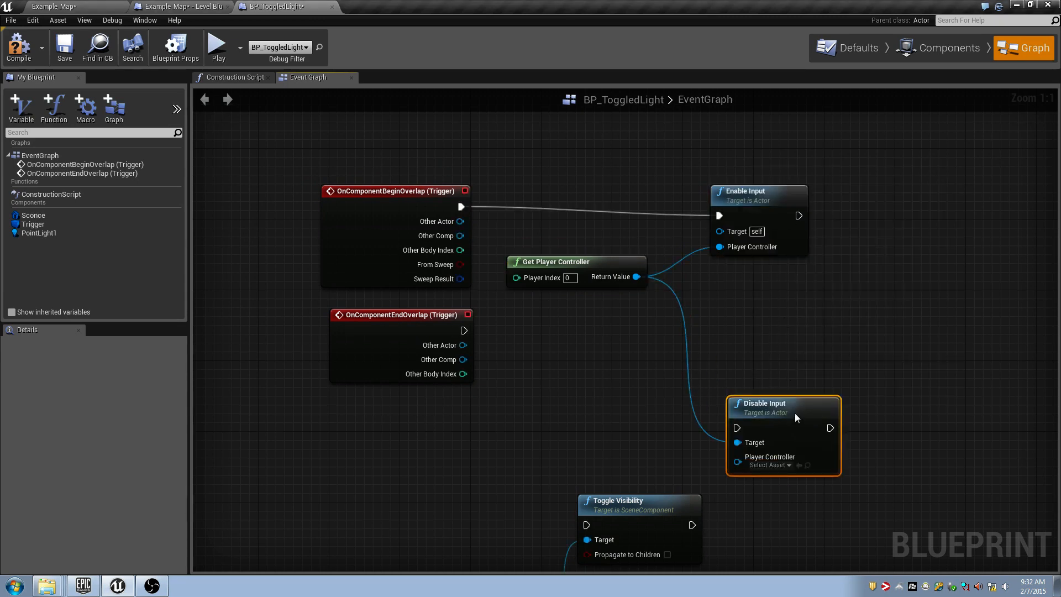
Connect OnComponentEndOverlap to Disable Input and relink Get Player Controller from its Target to its Player Controller input.
{"action": "left_click", "coordinate": [738, 389], "text": "alt"}
{"action": "left_click_drag", "start_coordinate": [737, 375], "coordinate": [464, 331]}
{"action": "left_click_drag", "start_coordinate": [635, 283], "coordinate": [738, 412]}
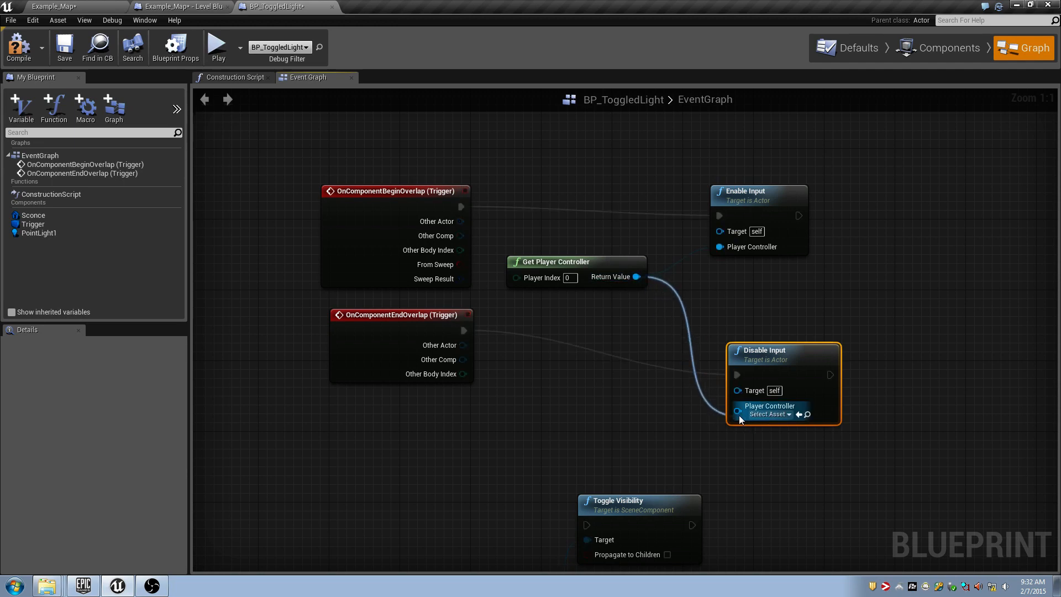
Align the Enable Input and Disable Input nodes in one column beside the overlap events.
{"action": "left_click_drag", "start_coordinate": [761, 362], "coordinate": [743, 331]}
{"action": "left_click_drag", "start_coordinate": [685, 167], "coordinate": [880, 325]}
{"action": "left_click", "coordinate": [720, 293]}
{"action": "mouse_move", "coordinate": [712, 204]}
{"action": "left_mouse_down"}
{"action": "mouse_move", "coordinate": [773, 253]}
{"action": "mouse_move", "coordinate": [712, 208]}
{"action": "left_mouse_up"}
{"action": "left_click_drag", "start_coordinate": [698, 307], "coordinate": [795, 402]}
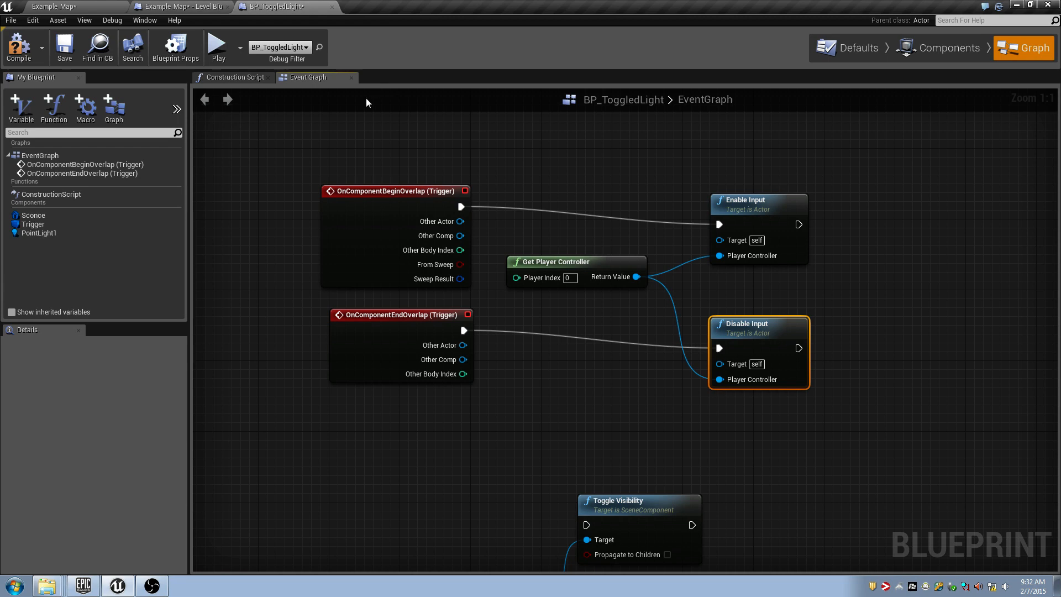
{"action": "left_click_drag", "start_coordinate": [263, 147], "coordinate": [893, 429]}
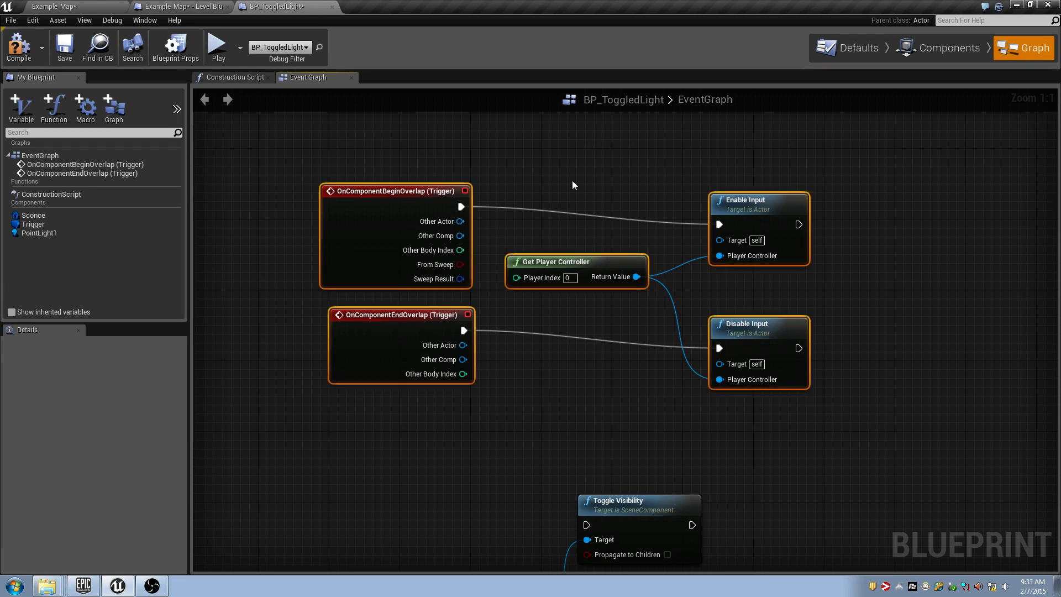
{"action": "left_click", "coordinate": [819, 307]}
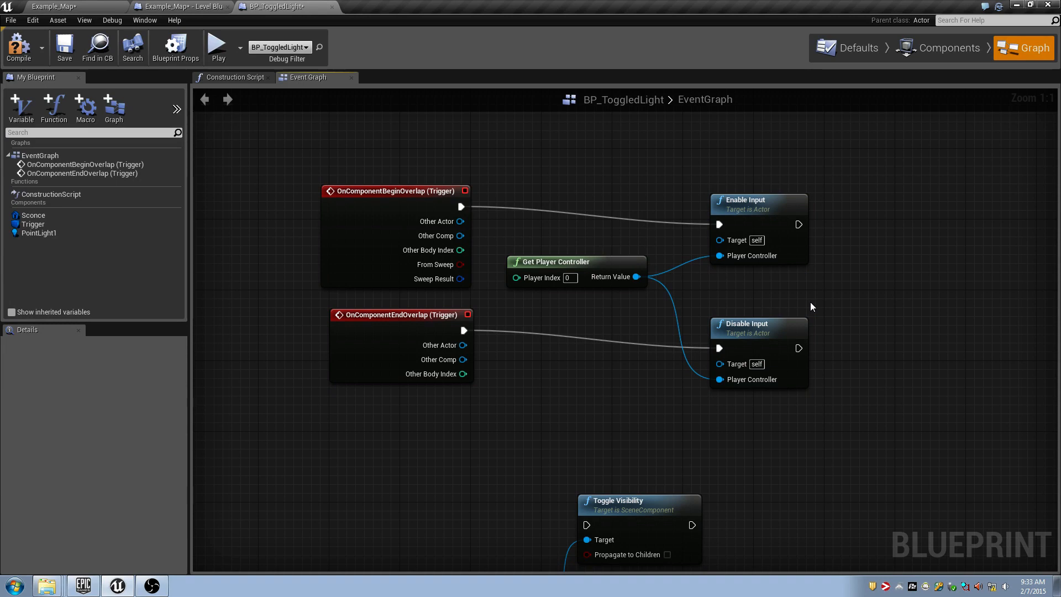
{"action": "left_click_drag", "start_coordinate": [318, 160], "coordinate": [934, 473]}
{"action": "left_click", "coordinate": [812, 442]}
{"action": "right_click_drag", "start_coordinate": [710, 416], "coordinate": [665, 409]}
{"action": "left_click_drag", "start_coordinate": [522, 155], "coordinate": [820, 410]}
{"action": "left_click", "coordinate": [702, 428]}
{"action": "right_click_drag", "start_coordinate": [705, 424], "coordinate": [830, 379]}
Add an F key event in the empty space below the OnComponentEndOverlap event.
{"action": "right_click", "coordinate": [499, 423]}
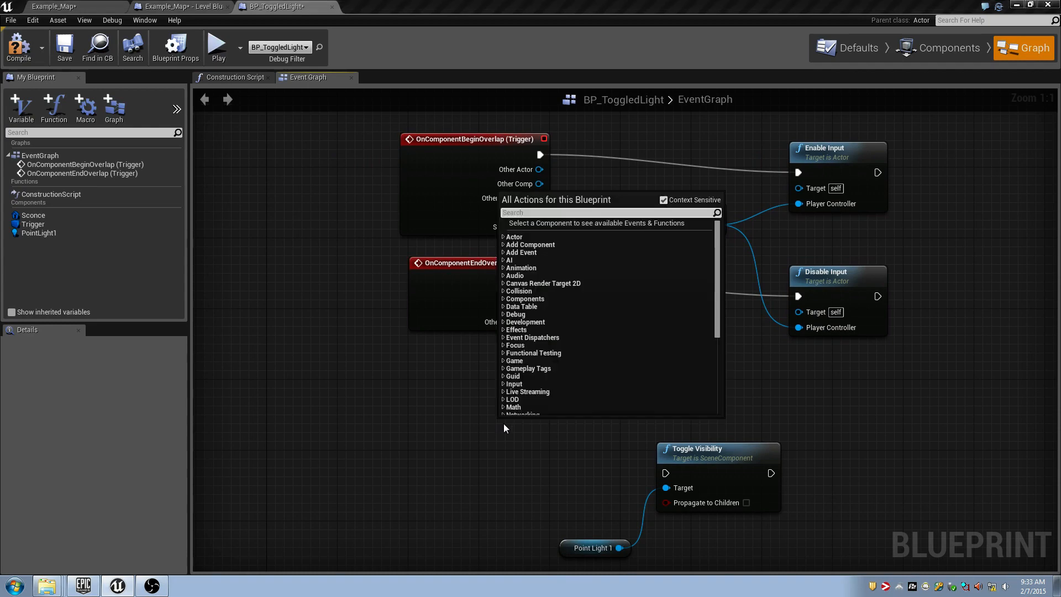
{"action": "right_click", "coordinate": [439, 455]}
{"action": "type", "text": "F"}
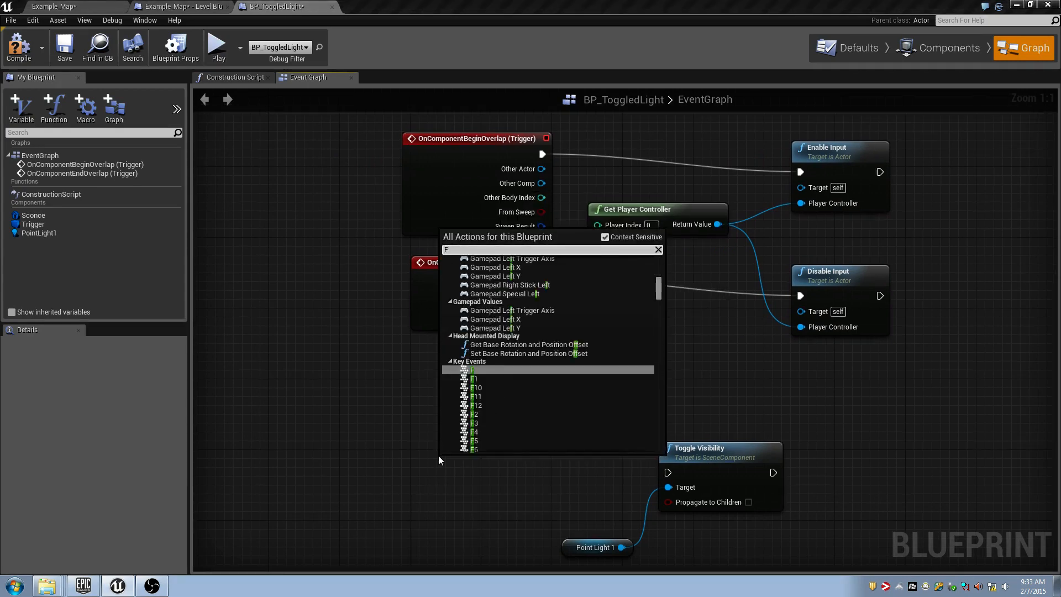
{"action": "left_click", "coordinate": [482, 369]}
Connect the F event's Pressed output to Toggle Visibility and move the F event closer to that node.
{"action": "right_click_drag", "start_coordinate": [535, 423], "coordinate": [501, 353]}
{"action": "left_click_drag", "start_coordinate": [464, 386], "coordinate": [633, 403]}
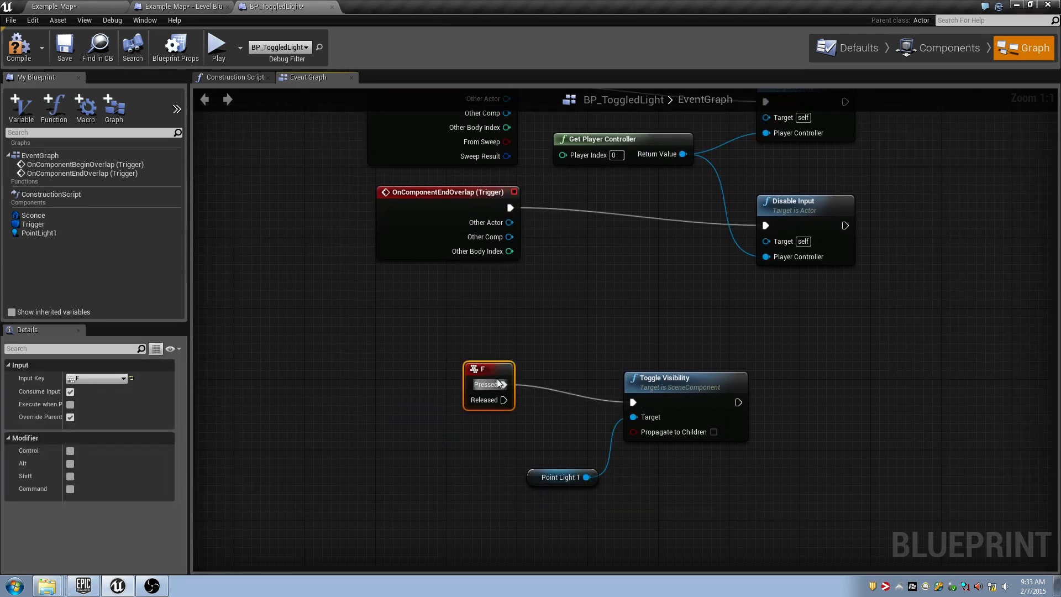
{"action": "left_click_drag", "start_coordinate": [496, 379], "coordinate": [541, 388]}
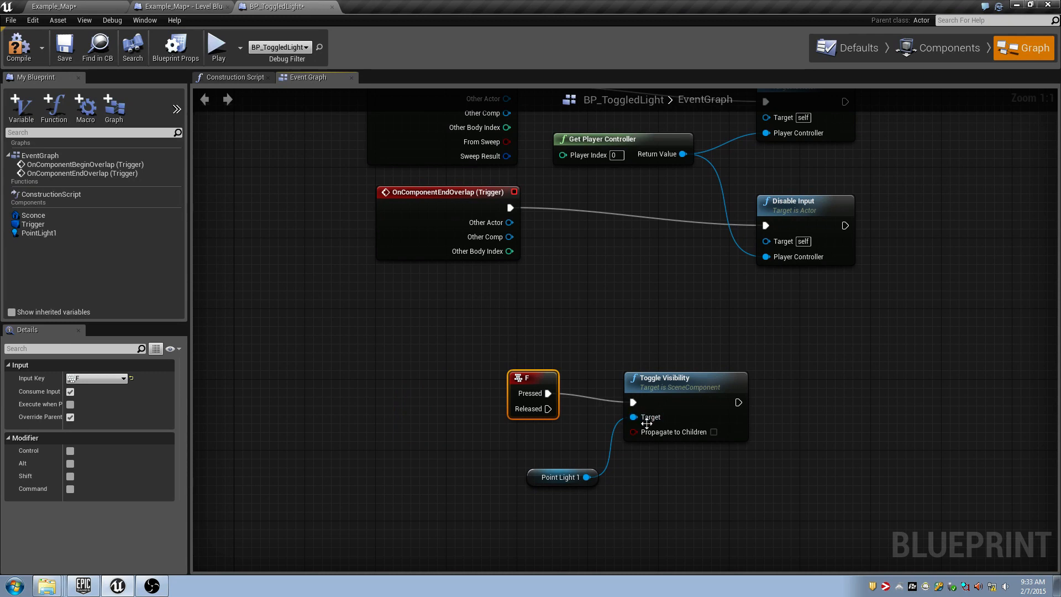
{"action": "right_click_drag", "start_coordinate": [596, 327], "coordinate": [582, 387]}
{"action": "right_click", "coordinate": [462, 398]}
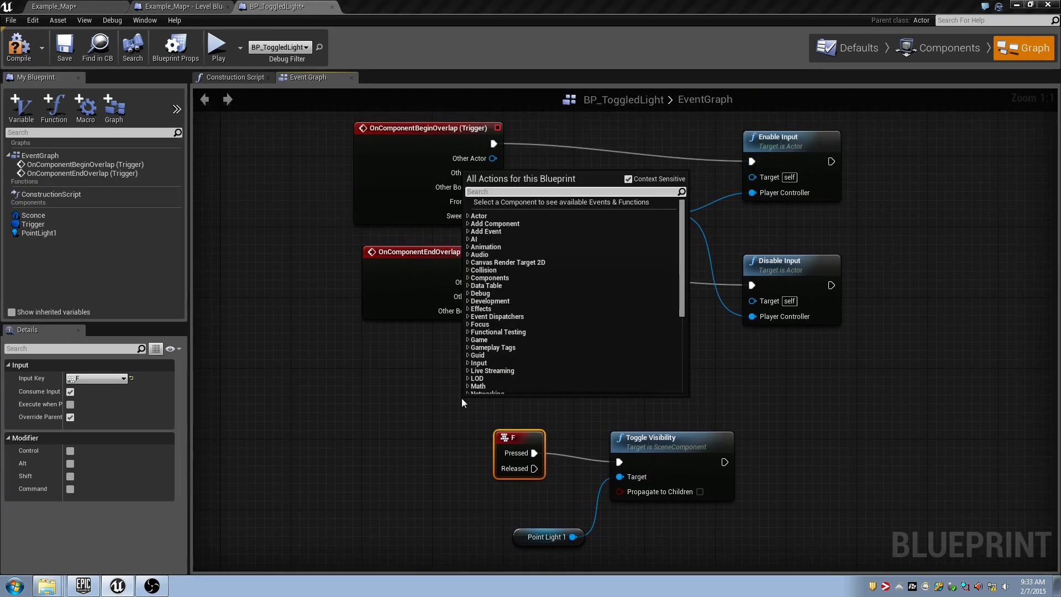
{"action": "type", "text": "F"}
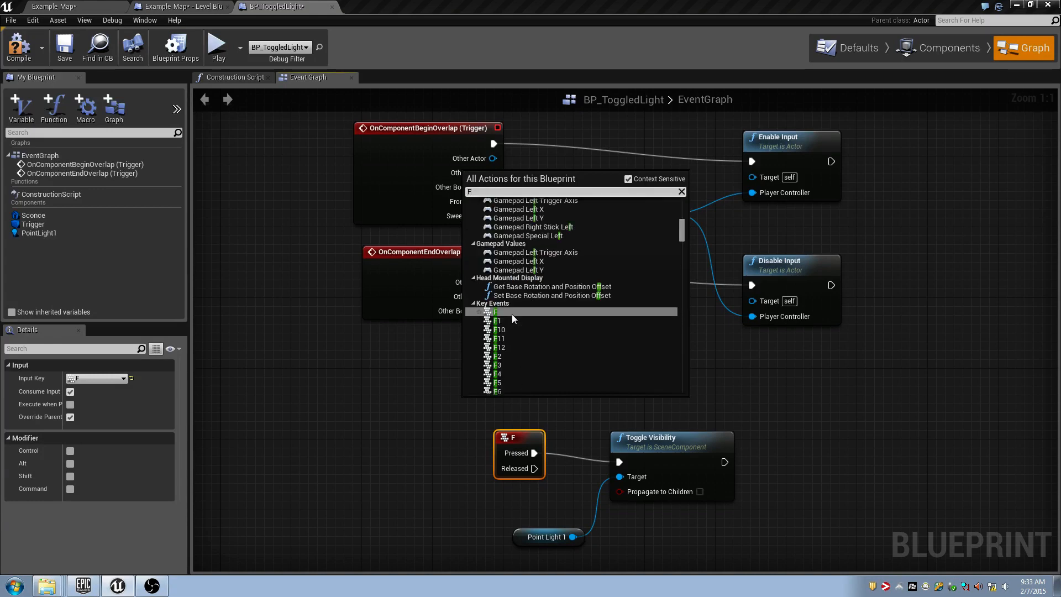
{"action": "left_click", "coordinate": [414, 374]}
Move the F event slightly so its Pressed output lines up with the Toggle Visibility node's execution input.
{"action": "right_click_drag", "start_coordinate": [482, 393], "coordinate": [428, 333]}
{"action": "left_click_drag", "start_coordinate": [459, 380], "coordinate": [450, 389]}
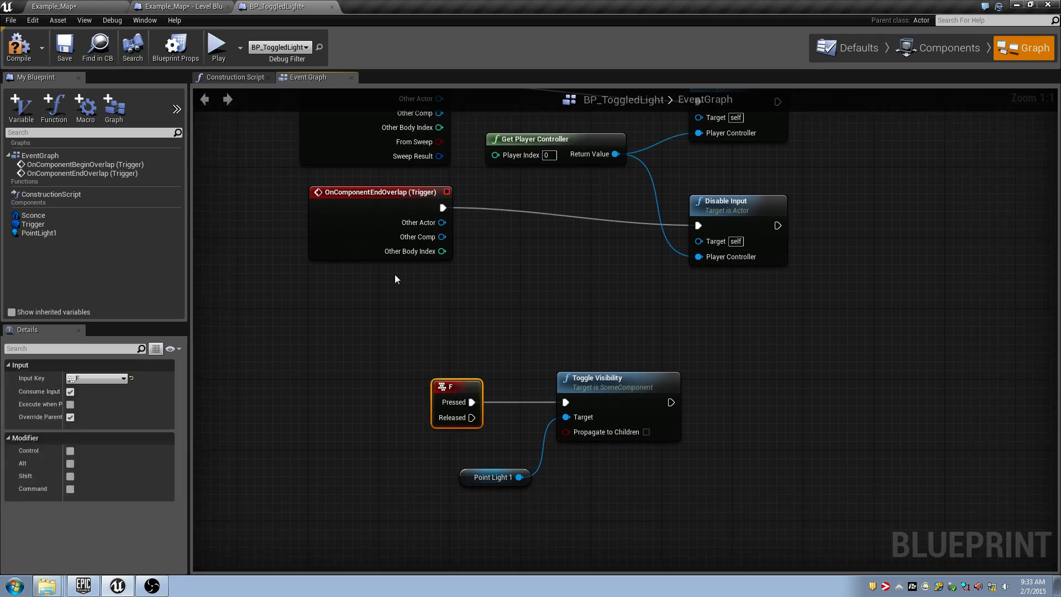
{"action": "right_click_drag", "start_coordinate": [559, 319], "coordinate": [525, 383]}
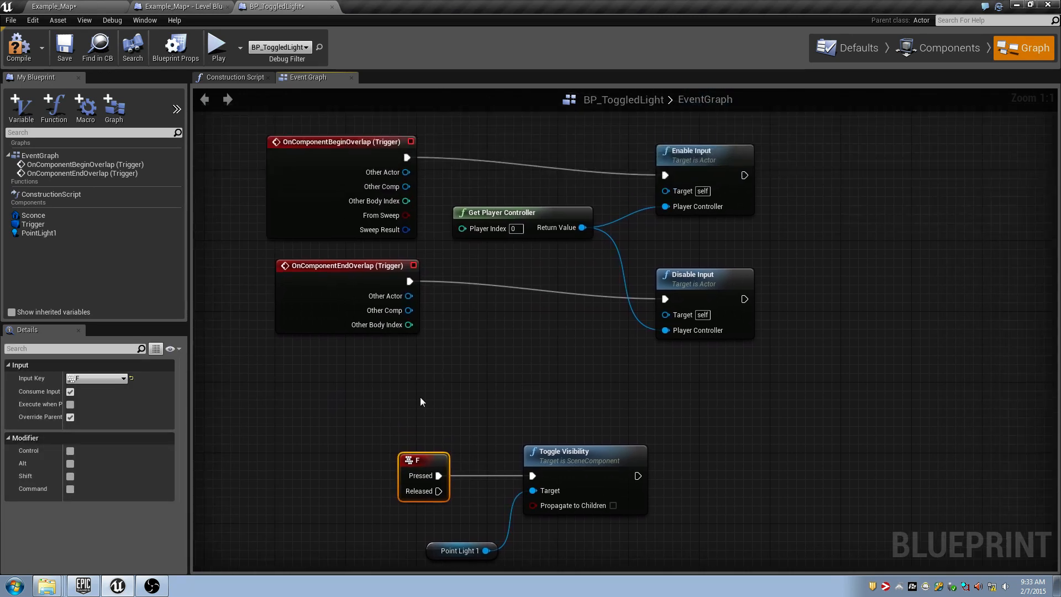
{"action": "left_click_drag", "start_coordinate": [467, 525], "coordinate": [468, 527]}
{"action": "left_click_drag", "start_coordinate": [339, 393], "coordinate": [479, 521]}
{"action": "mouse_move", "coordinate": [375, 416]}
{"action": "left_mouse_down"}
{"action": "mouse_move", "coordinate": [470, 524]}
{"action": "mouse_move", "coordinate": [461, 519]}
{"action": "left_mouse_up"}
{"action": "left_click_drag", "start_coordinate": [281, 125], "coordinate": [891, 437]}
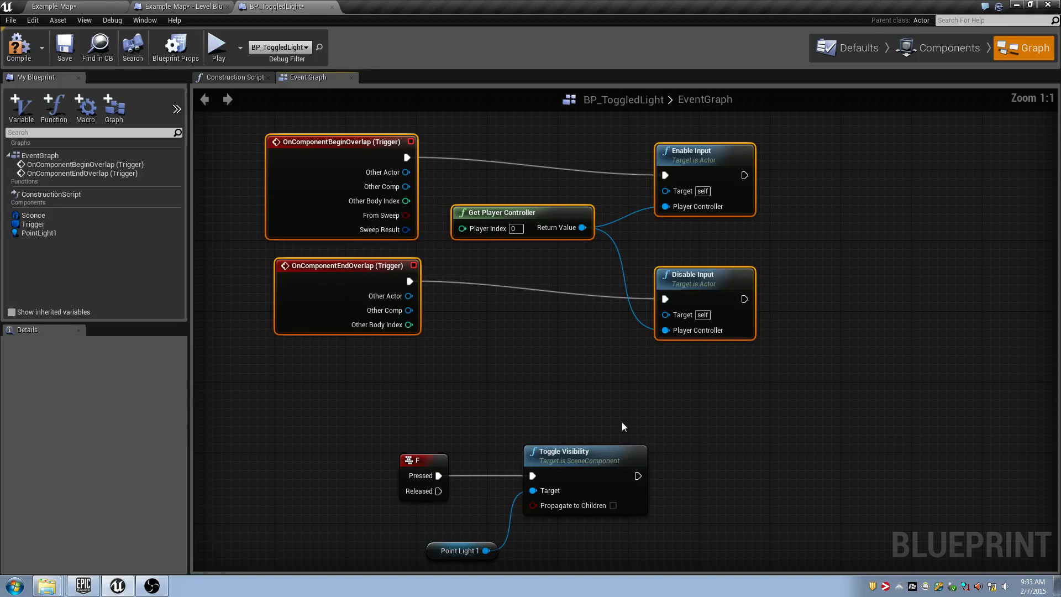
{"action": "right_click_drag", "start_coordinate": [593, 434], "coordinate": [651, 343]}
{"action": "left_click", "coordinate": [631, 344]}
Move the F event farther from Toggle Visibility, break its Pressed link and reconnect Pressed to that node.
{"action": "left_click_drag", "start_coordinate": [479, 373], "coordinate": [469, 356]}
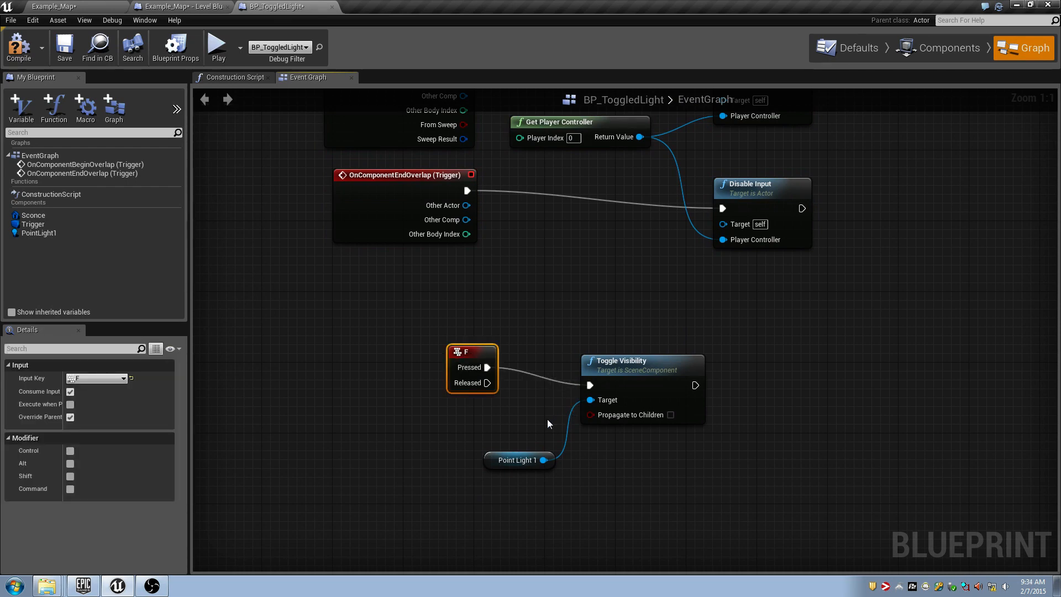
{"action": "left_click", "coordinate": [487, 367], "text": "alt"}
{"action": "left_click_drag", "start_coordinate": [484, 367], "coordinate": [541, 387]}
{"action": "left_click", "coordinate": [442, 349]}
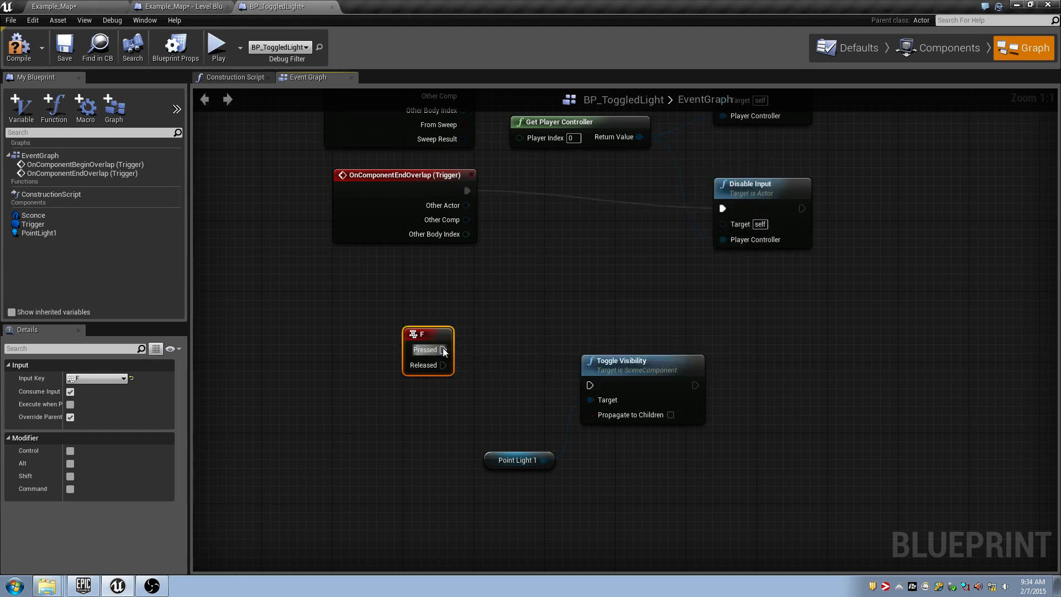
{"action": "left_click_drag", "start_coordinate": [443, 350], "coordinate": [591, 386]}
Connect the F event's Released output to Toggle Visibility as well, tidy the F event's position and compile the blueprint.
{"action": "right_click_drag", "start_coordinate": [520, 353], "coordinate": [561, 369]}
{"action": "left_click_drag", "start_coordinate": [464, 350], "coordinate": [636, 403]}
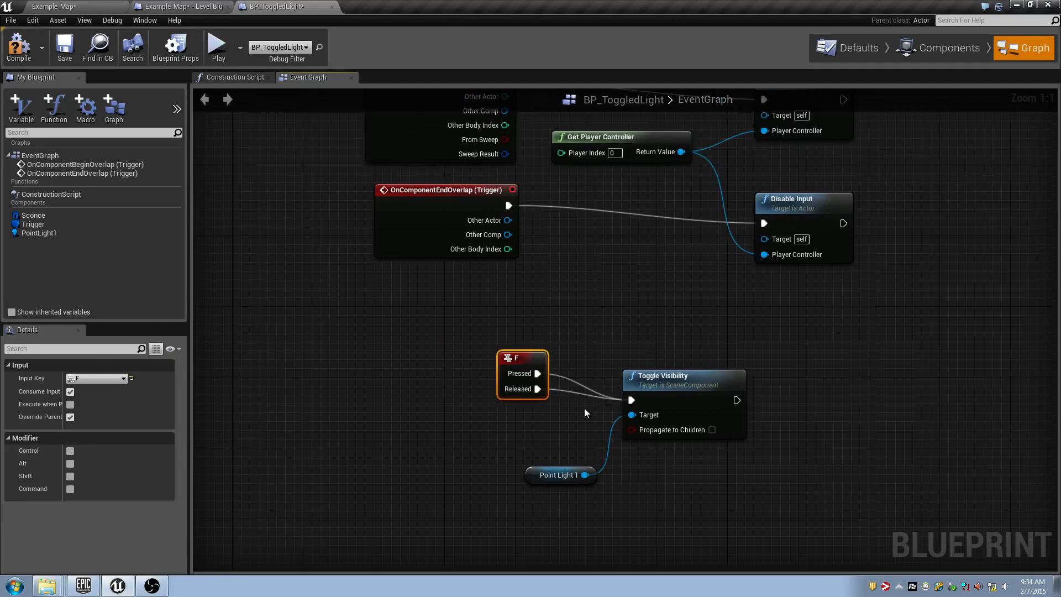
{"action": "right_click_drag", "start_coordinate": [585, 408], "coordinate": [565, 416]}
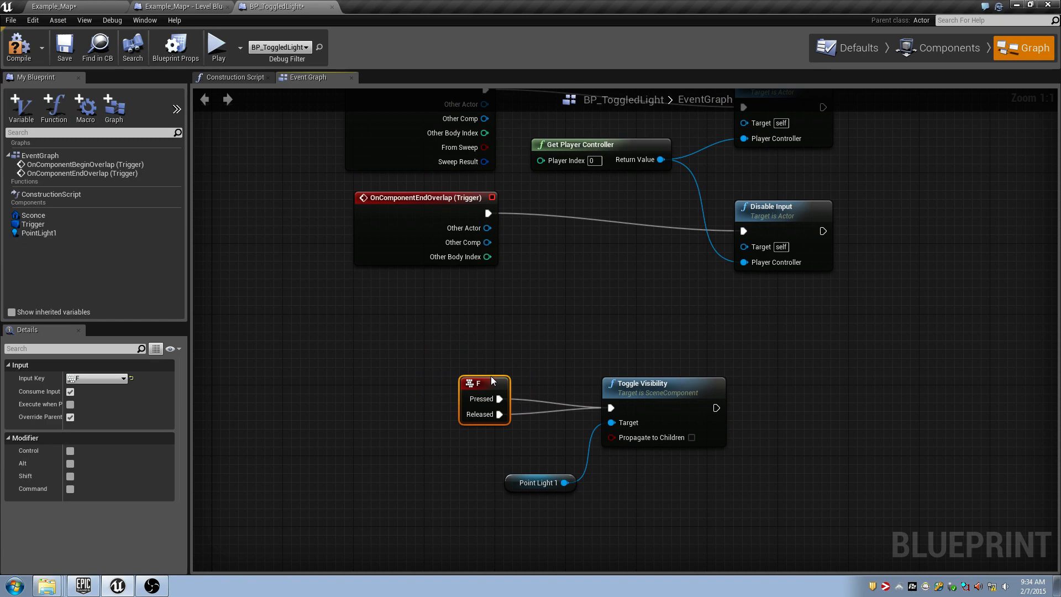
{"action": "left_click", "coordinate": [19, 47]}
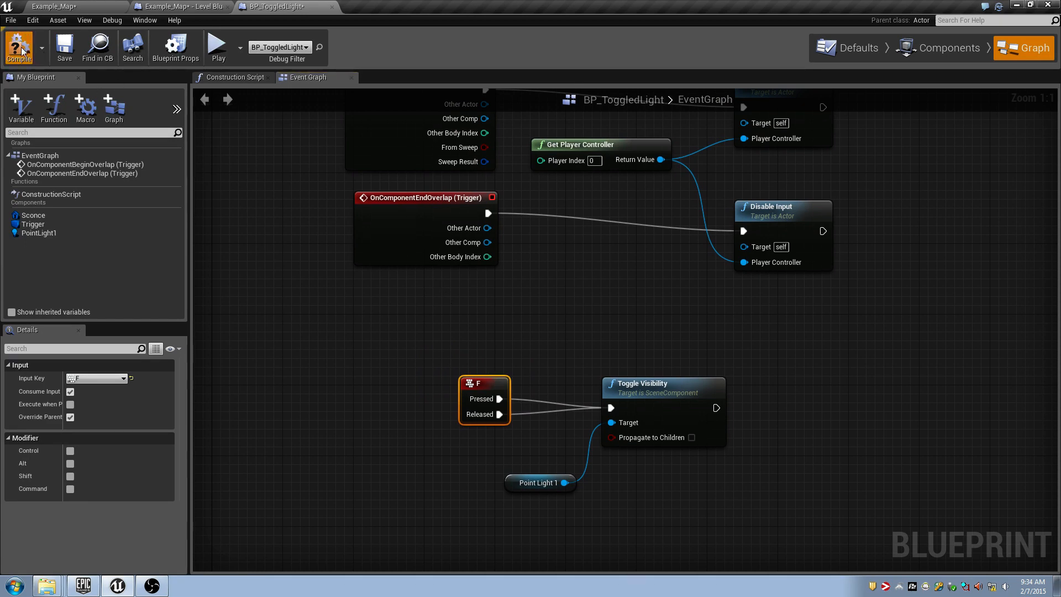
Break the link from the F event's Released output to Toggle Visibility and recompile the blueprint.
{"action": "left_click", "coordinate": [500, 413], "text": "alt"}
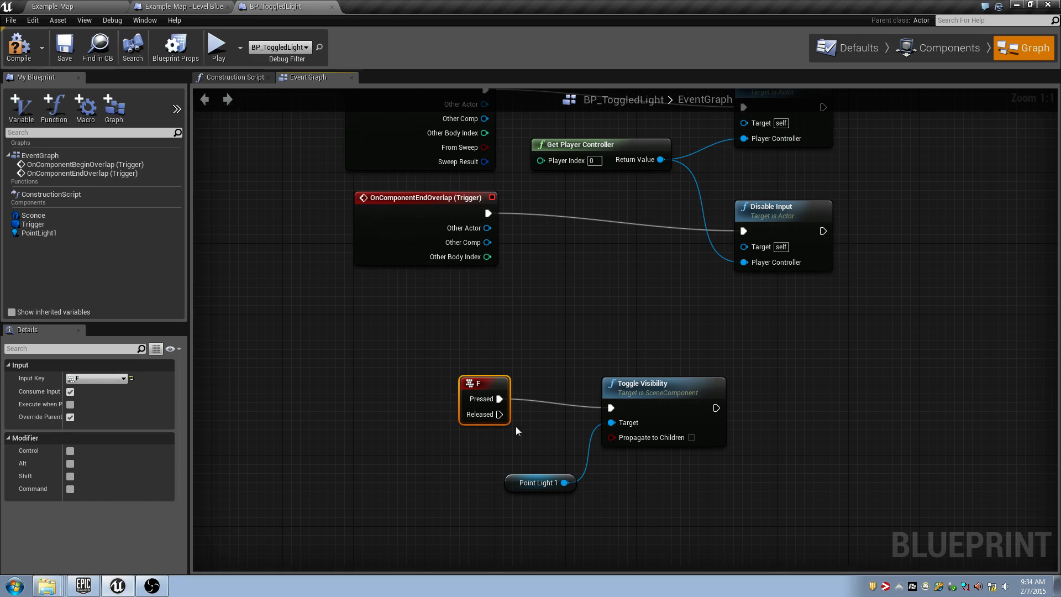
{"action": "left_click", "coordinate": [15, 46]}
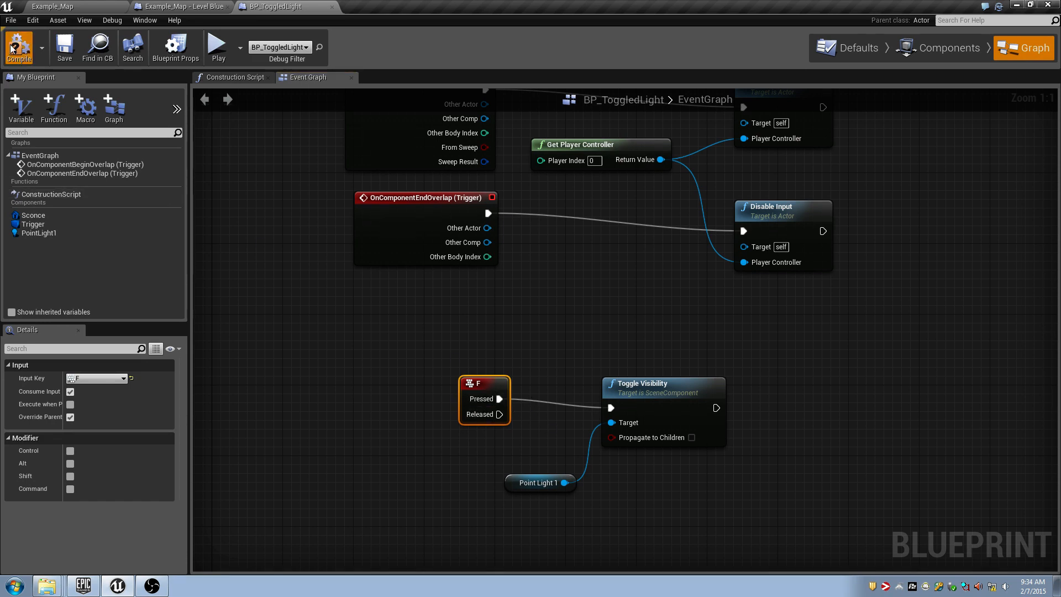
Play-test the level, walk up to the wall sconce, toggle its light repeatedly with F, and end the preview.
{"action": "left_click", "coordinate": [221, 52]}
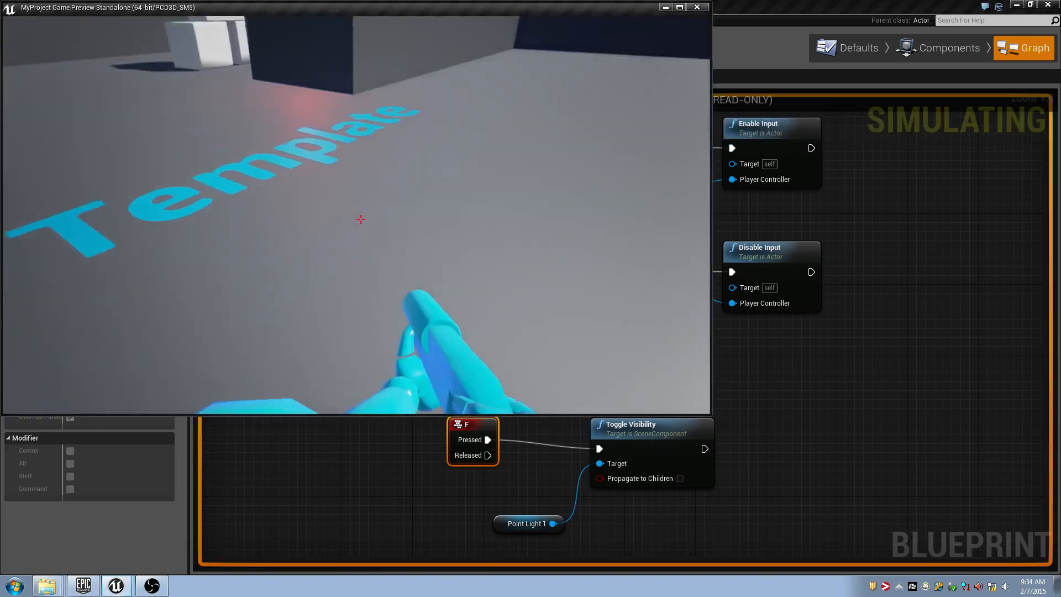
{"action": "key", "text": "w"}
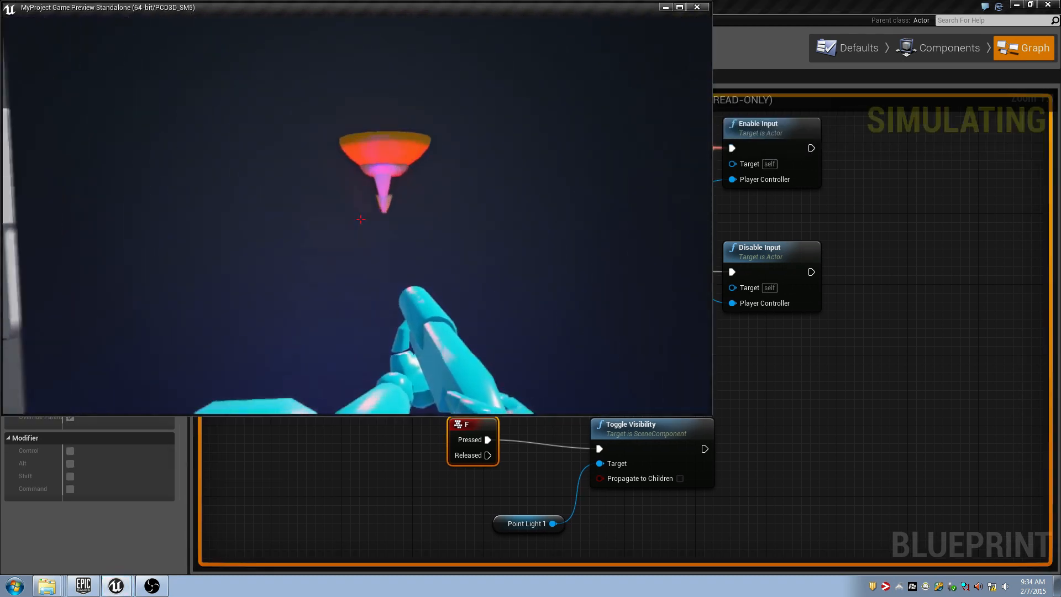
{"action": "key", "text": "f"}
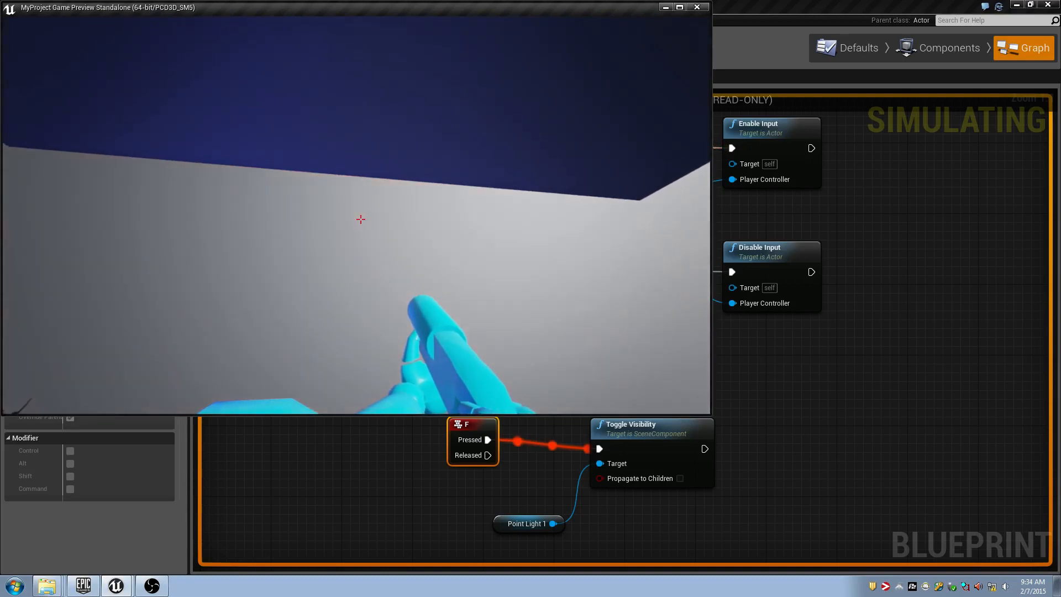
{"action": "key", "text": "f"}
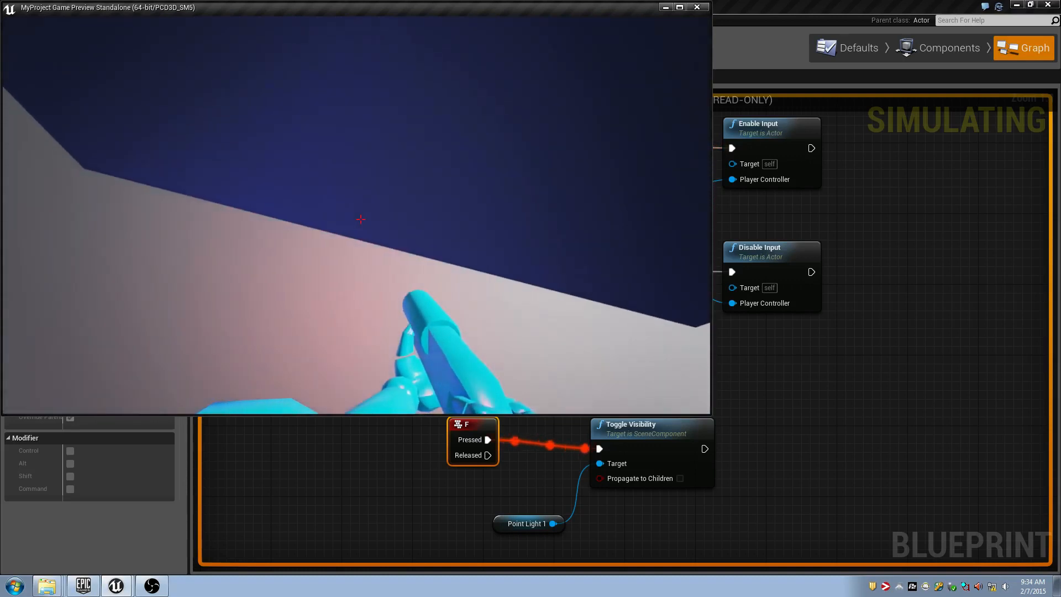
{"action": "key", "text": "f"}
{"action": "key", "text": "f"}
{"action": "key", "text": "f"}
{"action": "key", "text": "f"}
{"action": "key", "text": "f"}
{"action": "key", "text": "f"}
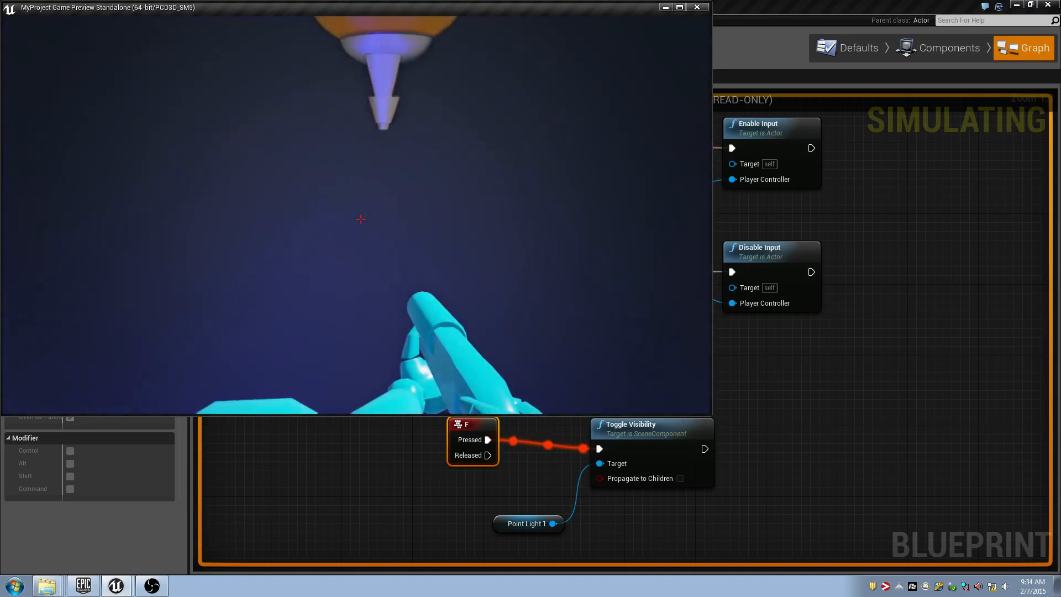
{"action": "key", "text": "f"}
{"action": "key", "text": "f"}
{"action": "key", "text": "f"}
{"action": "key", "text": "f"}
{"action": "key", "text": "f"}
{"action": "key", "text": "f"}
{"action": "key", "text": "f"}
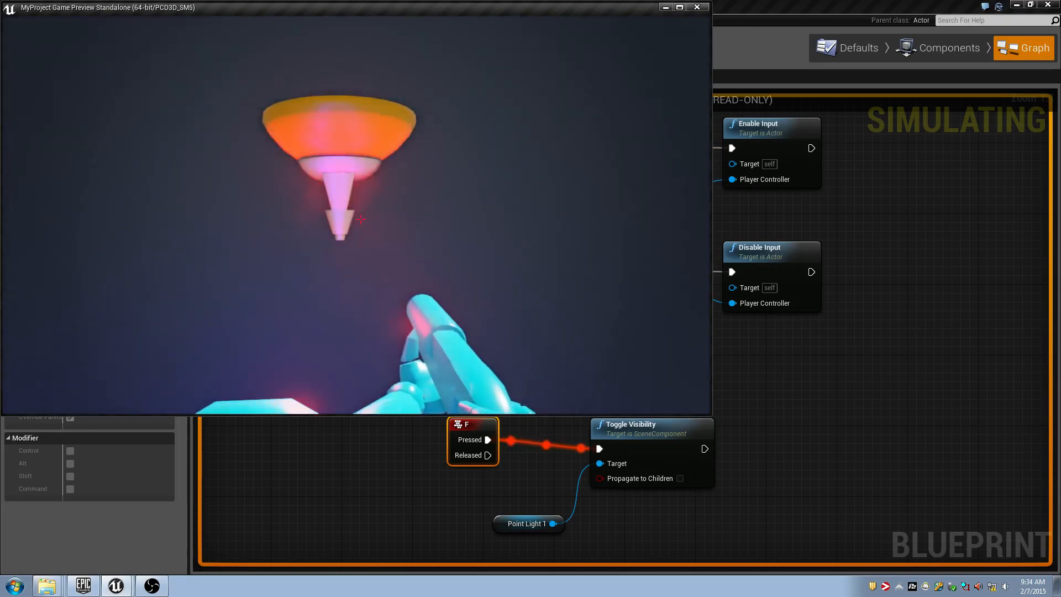
{"action": "key", "text": "f"}
{"action": "key", "text": "f"}
{"action": "key", "text": "f"}
{"action": "key", "text": "f"}
{"action": "key", "text": "f"}
{"action": "key", "text": "f"}
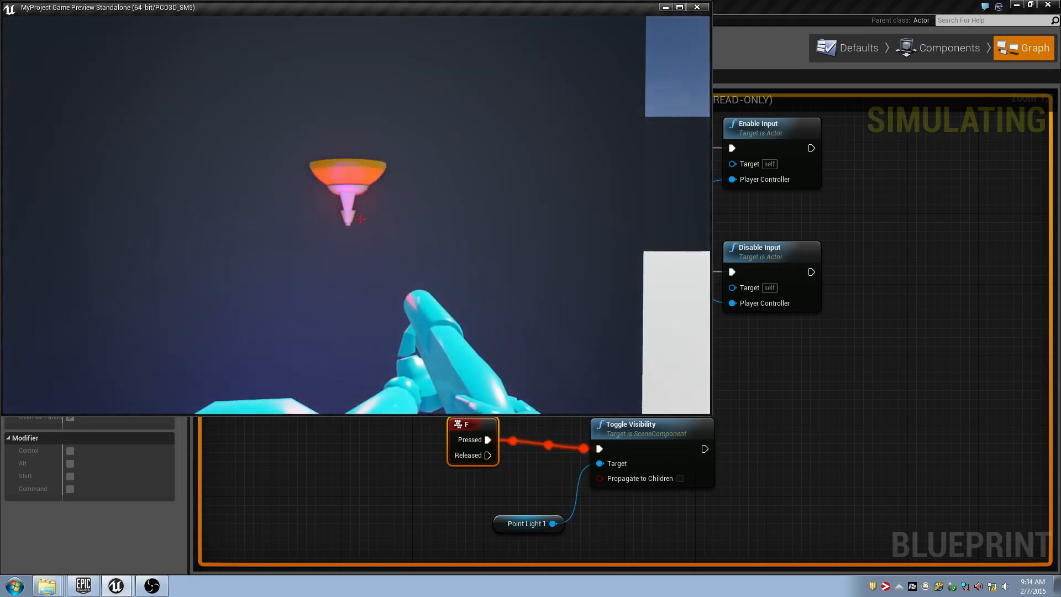
{"action": "key", "text": "f"}
{"action": "key", "text": "f"}
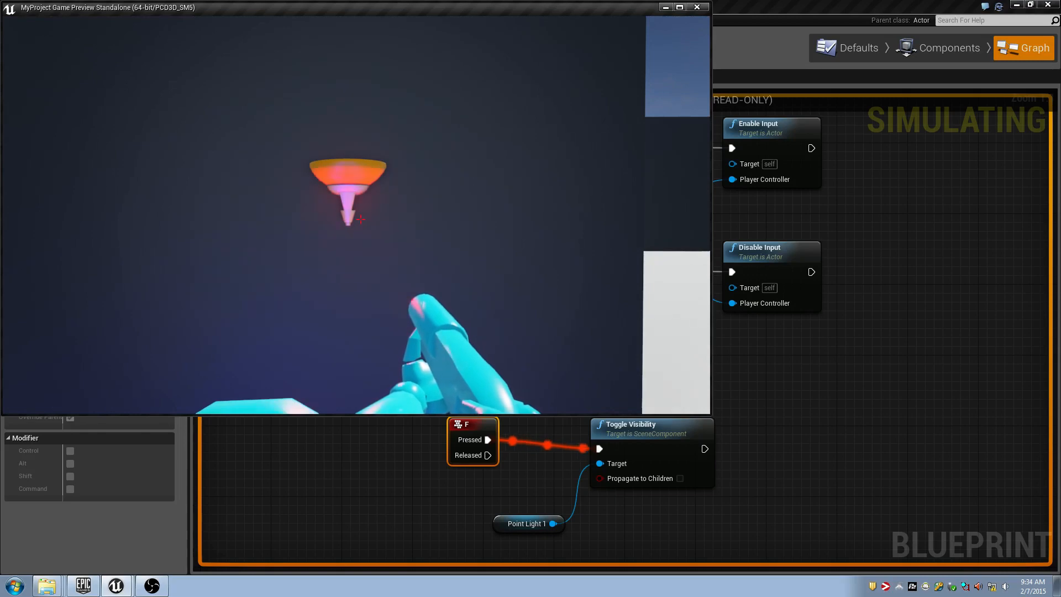
{"action": "key", "text": "f"}
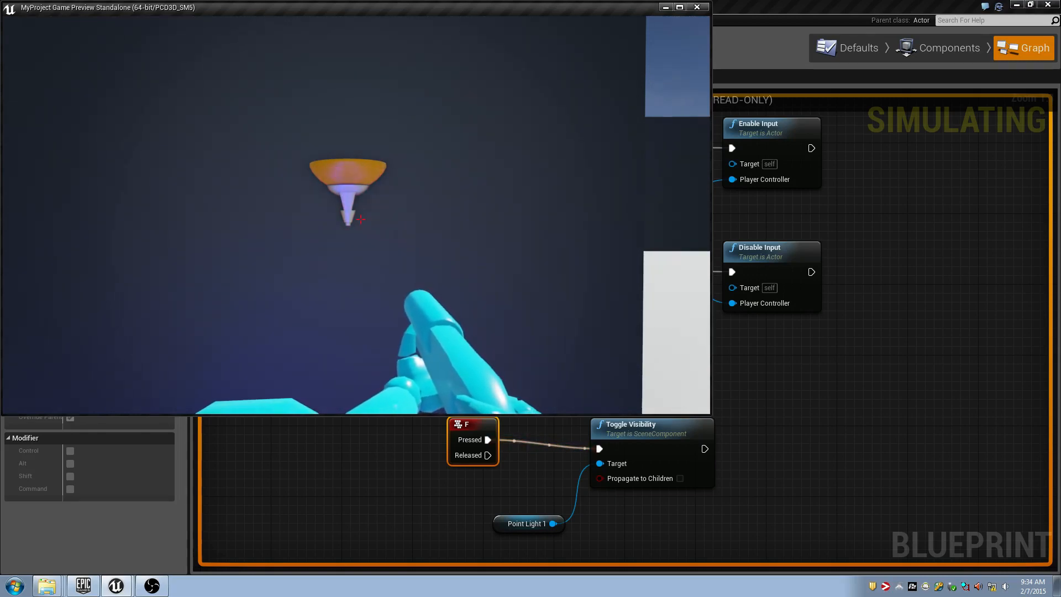
{"action": "key", "text": "f"}
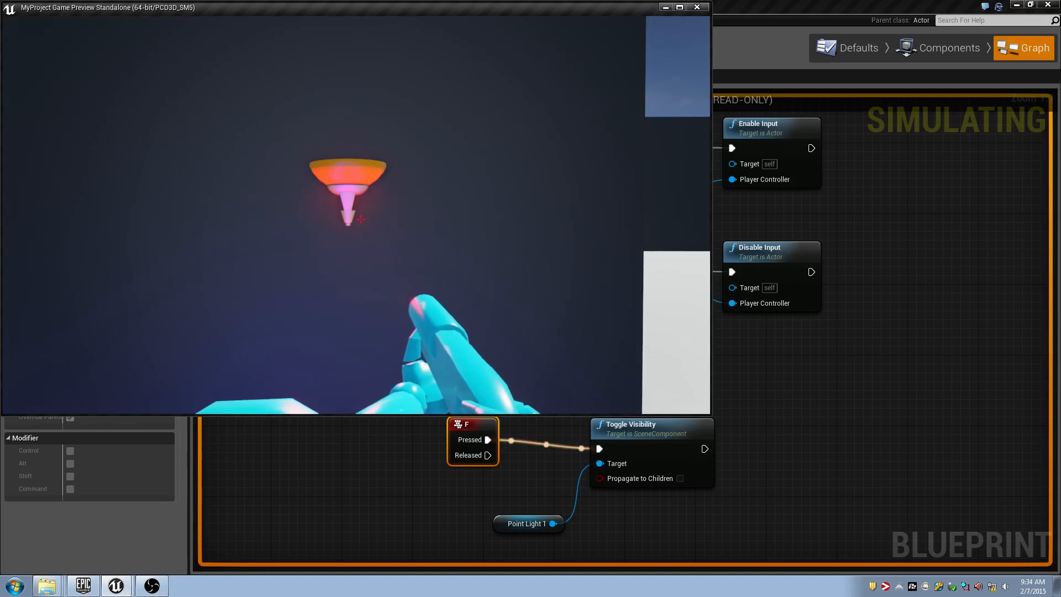
{"action": "key", "text": "f"}
{"action": "key", "text": "f"}
{"action": "key", "text": "Escape"}
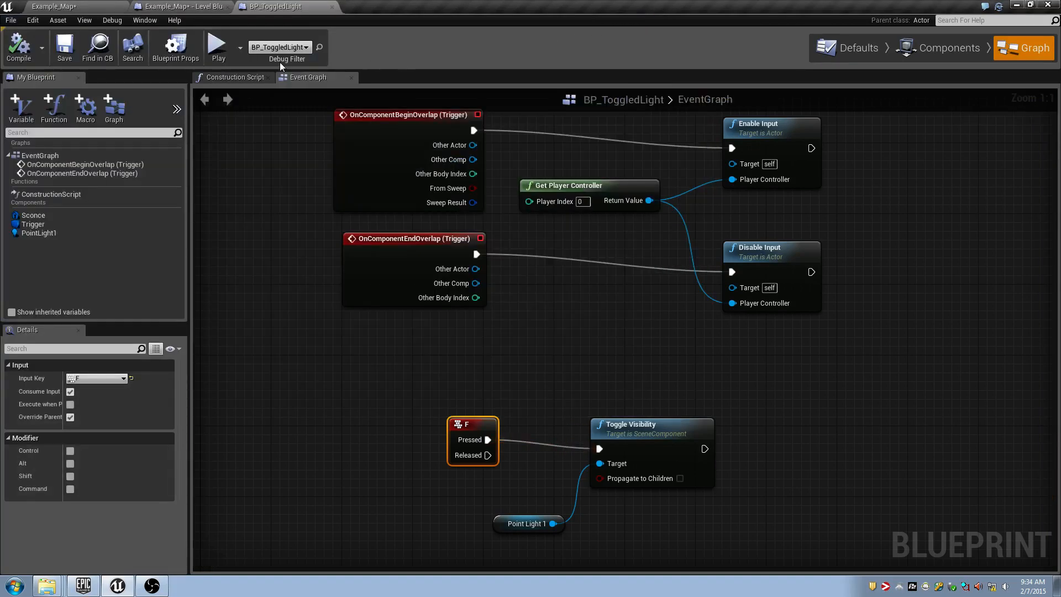
Run the game preview again, walk around to view the lit sconce from a distance, and end the preview.
{"action": "left_click", "coordinate": [216, 47]}
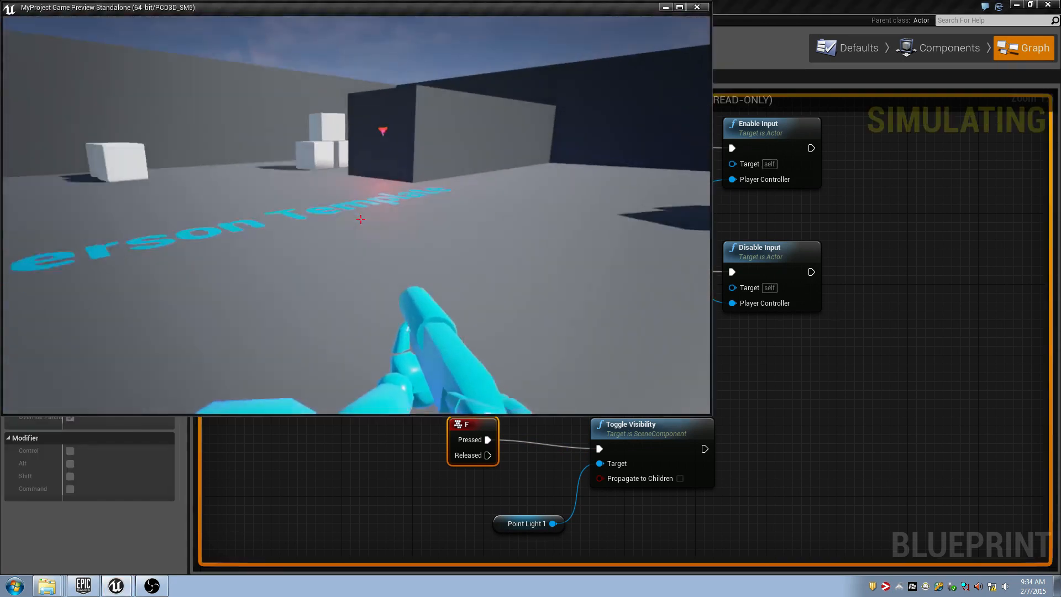
{"action": "key", "text": "d"}
{"action": "key", "text": "w"}
{"action": "key", "text": "a"}
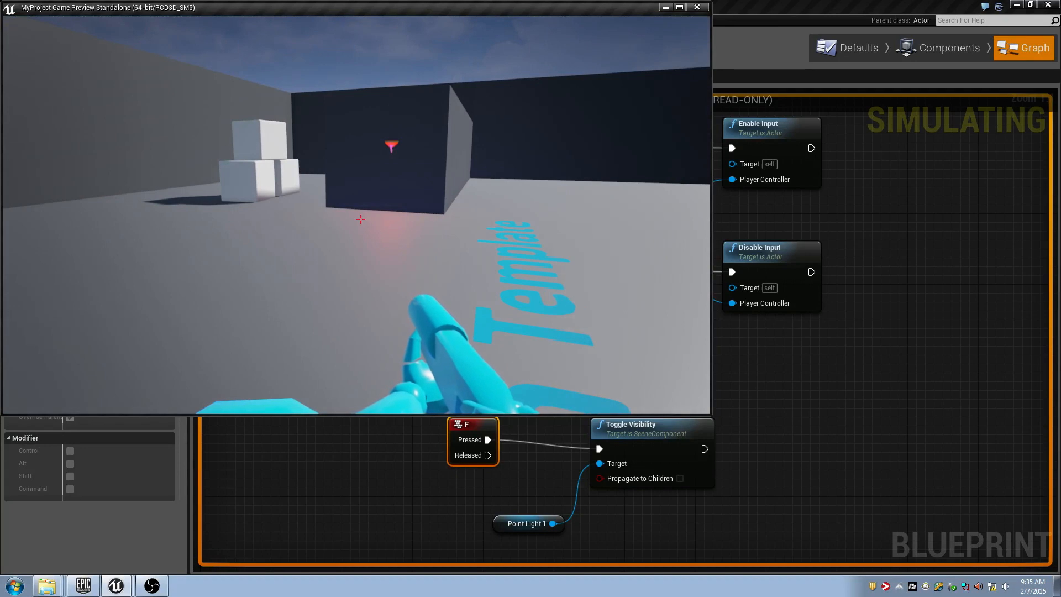
{"action": "key", "text": "Escape"}
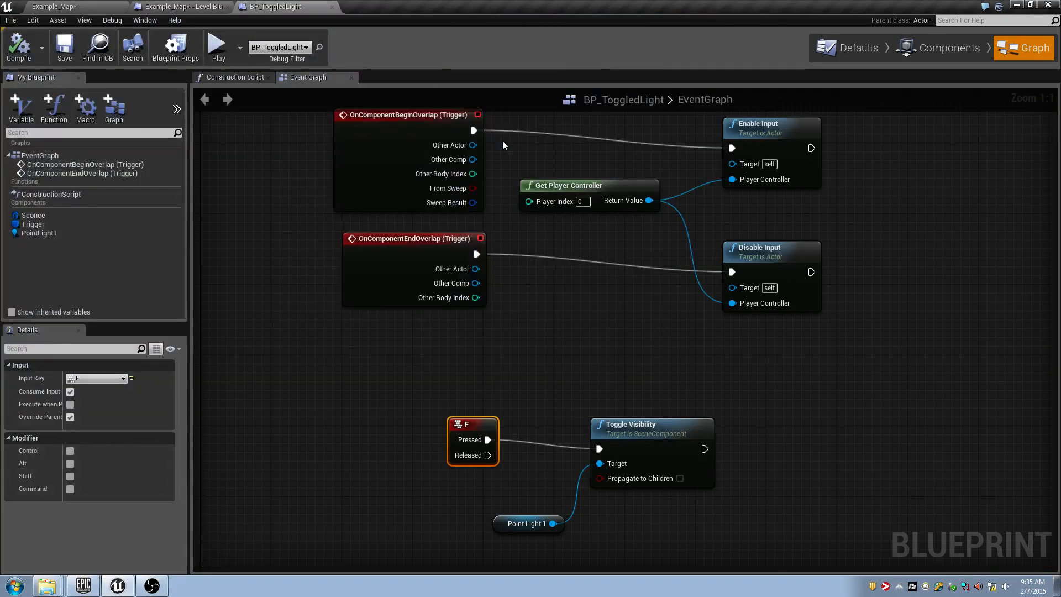
Add a Text Render component to the BP_ToggledLight components.
{"action": "left_click", "coordinate": [933, 47]}
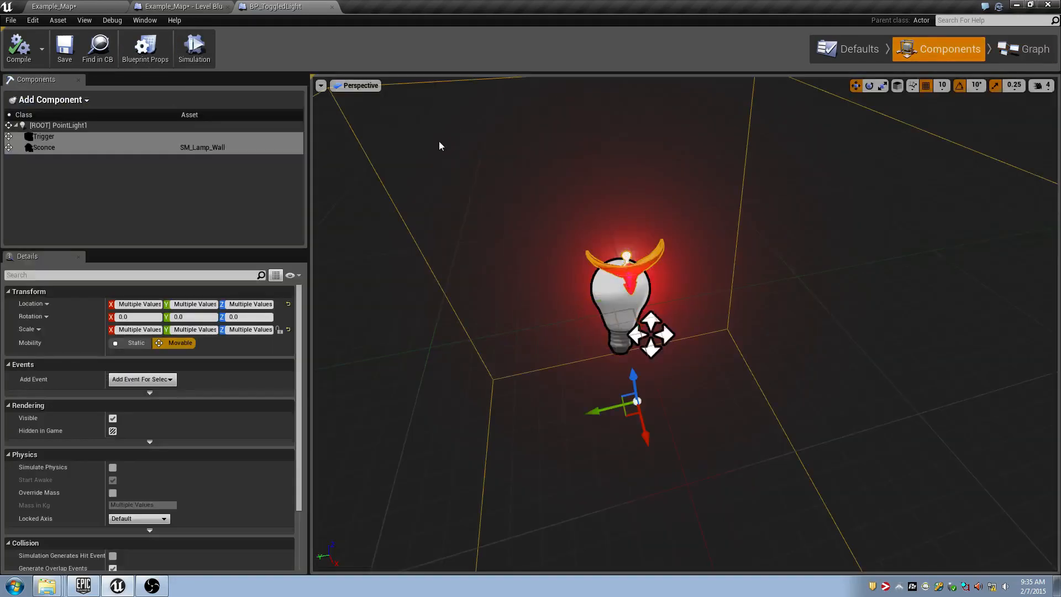
{"action": "left_click", "coordinate": [84, 103]}
{"action": "type", "text": "static"}
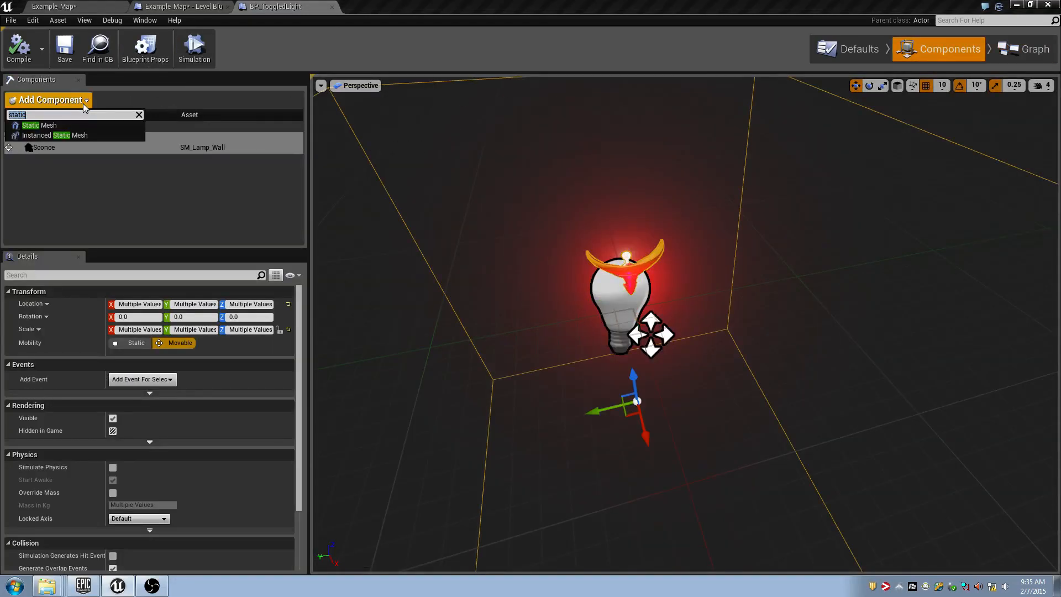
{"action": "type", "text": "Tex"}
{"action": "key", "text": "BackSpace"}
{"action": "key", "text": "BackSpace"}
{"action": "key", "text": "BackSpace"}
{"action": "key", "text": "BackSpace"}
{"action": "key", "text": "BackSpace"}
{"action": "key", "text": "BackSpace"}
{"action": "key", "text": "BackSpace"}
{"action": "key", "text": "BackSpace"}
{"action": "key", "text": "BackSpace"}
{"action": "type", "text": "Text Re"}
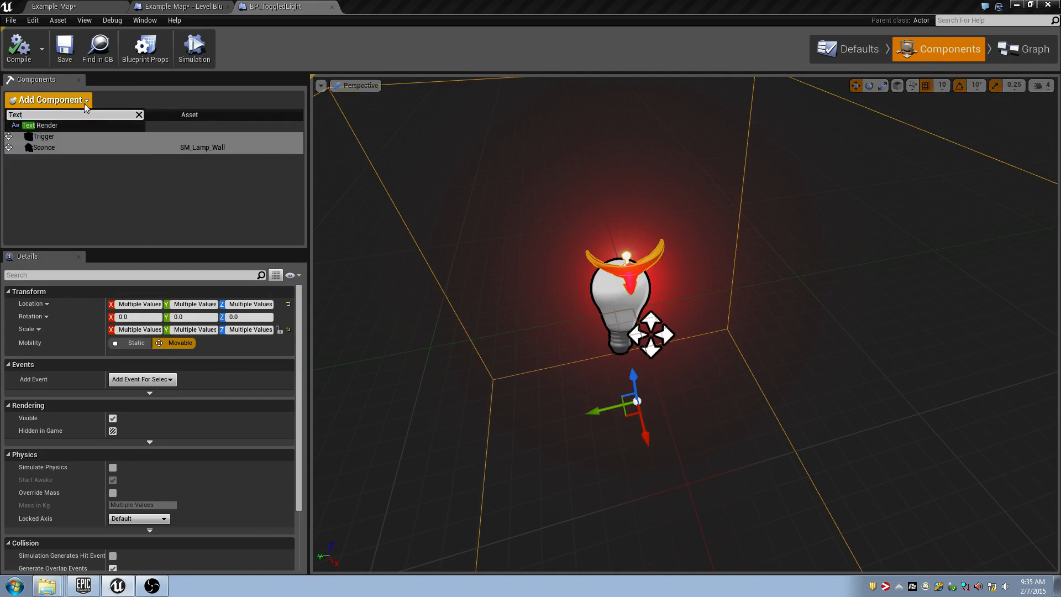
{"action": "left_click", "coordinate": [39, 125]}
Move the text component in front of the sconce to location X 60, Y 20, Z 10.
{"action": "right_click_drag", "start_coordinate": [512, 370], "coordinate": [511, 299]}
{"action": "left_click_drag", "start_coordinate": [522, 378], "coordinate": [465, 373]}
{"action": "mouse_move", "coordinate": [465, 373]}
{"action": "right_mouse_down"}
{"action": "mouse_move", "coordinate": [455, 383]}
{"action": "mouse_move", "coordinate": [472, 379]}
{"action": "mouse_move", "coordinate": [465, 374]}
{"action": "right_mouse_up"}
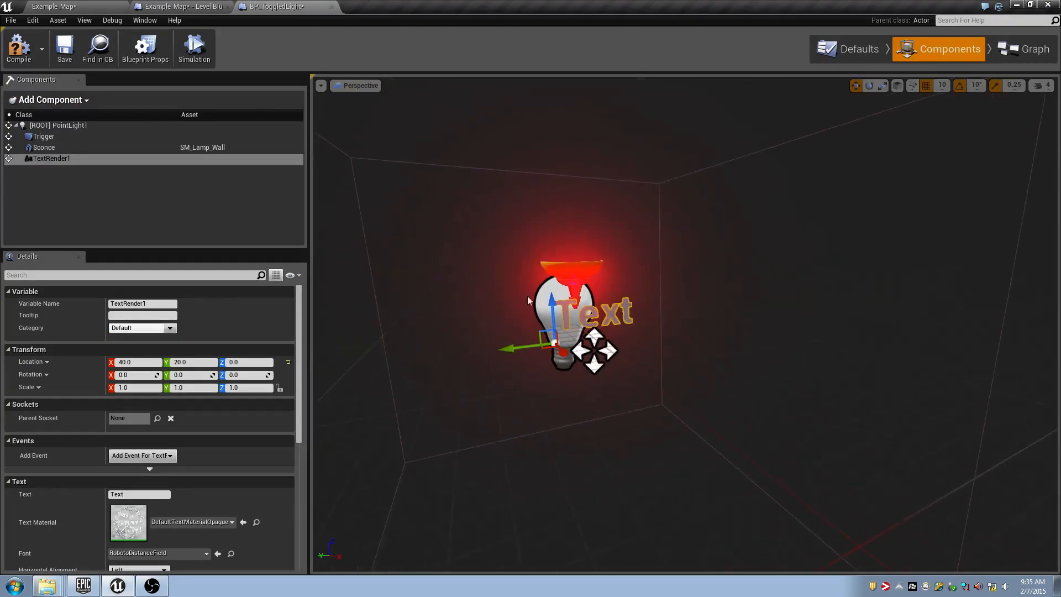
{"action": "left_click_drag", "start_coordinate": [551, 300], "coordinate": [552, 283]}
{"action": "left_click_drag", "start_coordinate": [559, 334], "coordinate": [566, 339]}
{"action": "right_click_drag", "start_coordinate": [566, 339], "coordinate": [539, 334]}
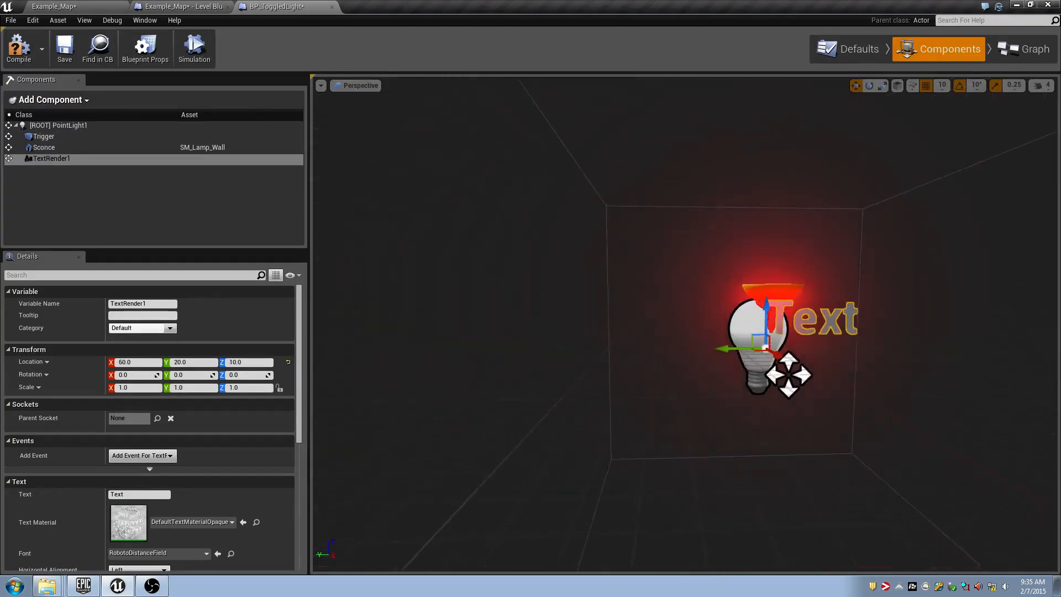
Set the text component's text to "Press F To Toggle".
{"action": "scroll", "coordinate": [143, 431], "scroll_direction": "down", "scroll_amount": 2}
{"action": "left_click", "coordinate": [139, 440]}
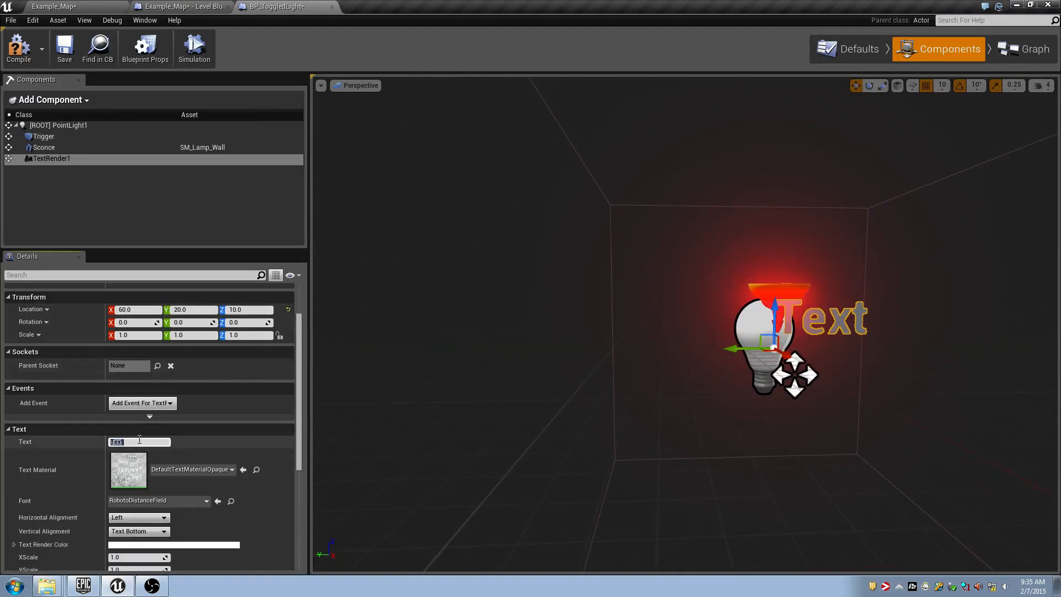
{"action": "type", "text": "Press F To Toggle"}
{"action": "key", "text": "Return"}
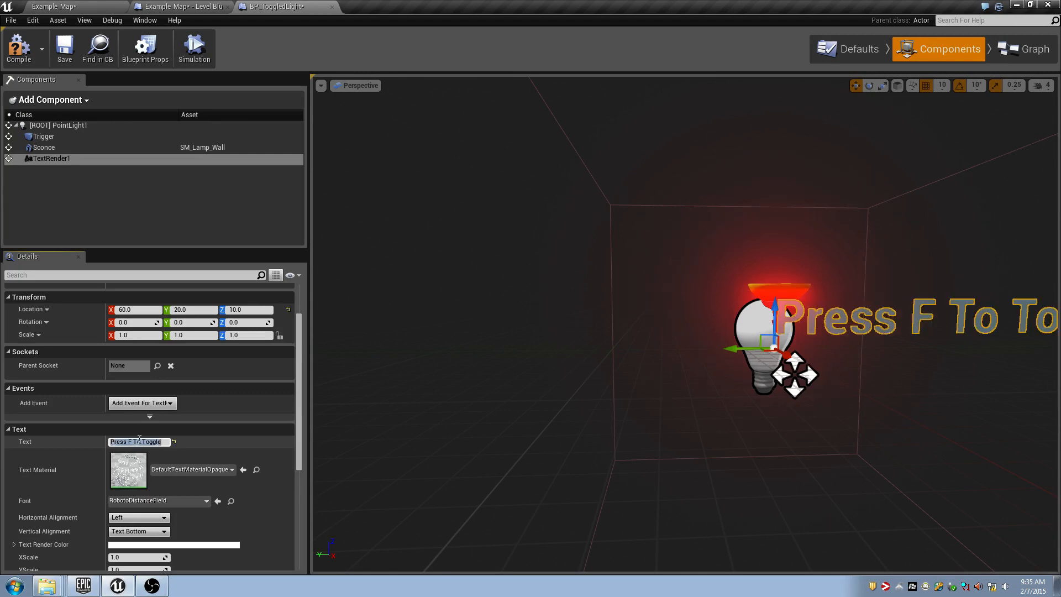
Set the horizontal alignment of the "Press F To Toggle" text component to Center.
{"action": "right_click_drag", "start_coordinate": [653, 522], "coordinate": [687, 486]}
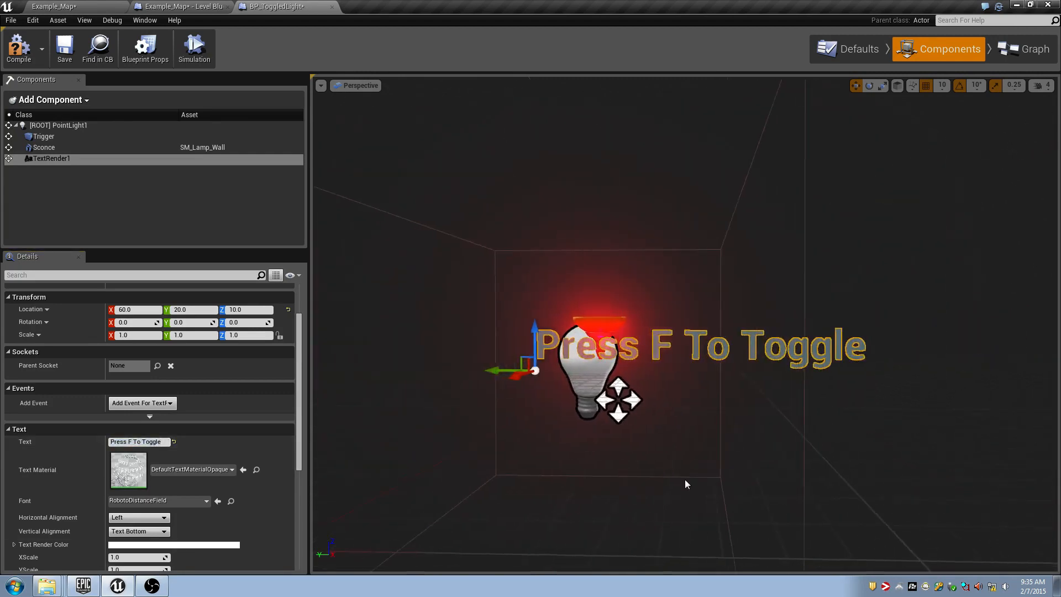
{"action": "left_click", "coordinate": [156, 519]}
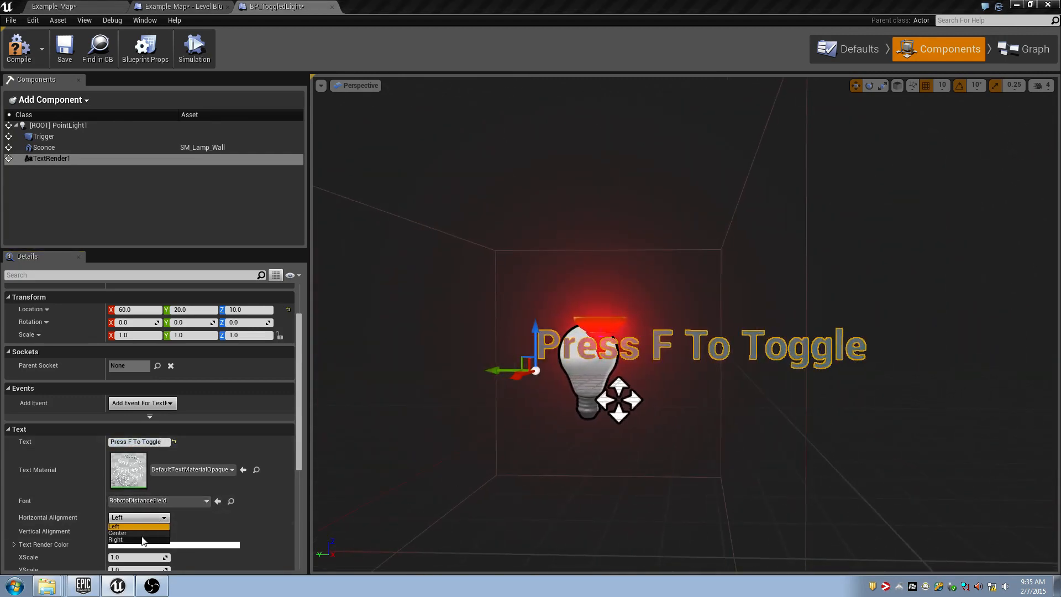
{"action": "left_click", "coordinate": [139, 533]}
Move the text component along the Y axis to 0 so it is centred in front of the sconce.
{"action": "right_click_drag", "start_coordinate": [454, 448], "coordinate": [454, 447]}
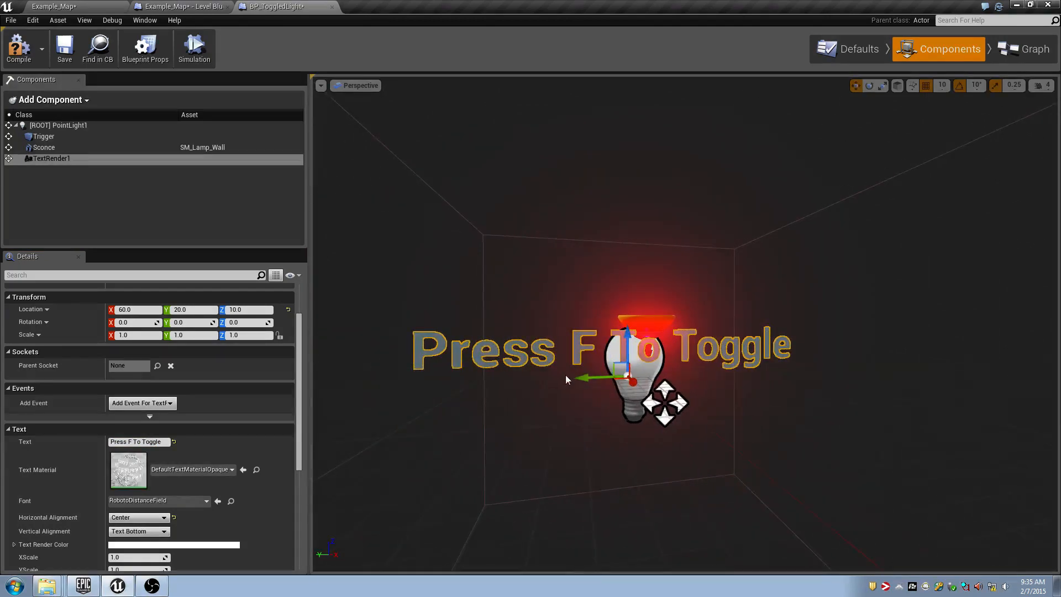
{"action": "left_click_drag", "start_coordinate": [575, 378], "coordinate": [618, 375]}
{"action": "right_click_drag", "start_coordinate": [619, 377], "coordinate": [593, 406]}
{"action": "key", "text": "s"}
{"action": "key", "text": "w"}
{"action": "key", "text": "w"}
{"action": "key", "text": "s"}
{"action": "key", "text": "w"}
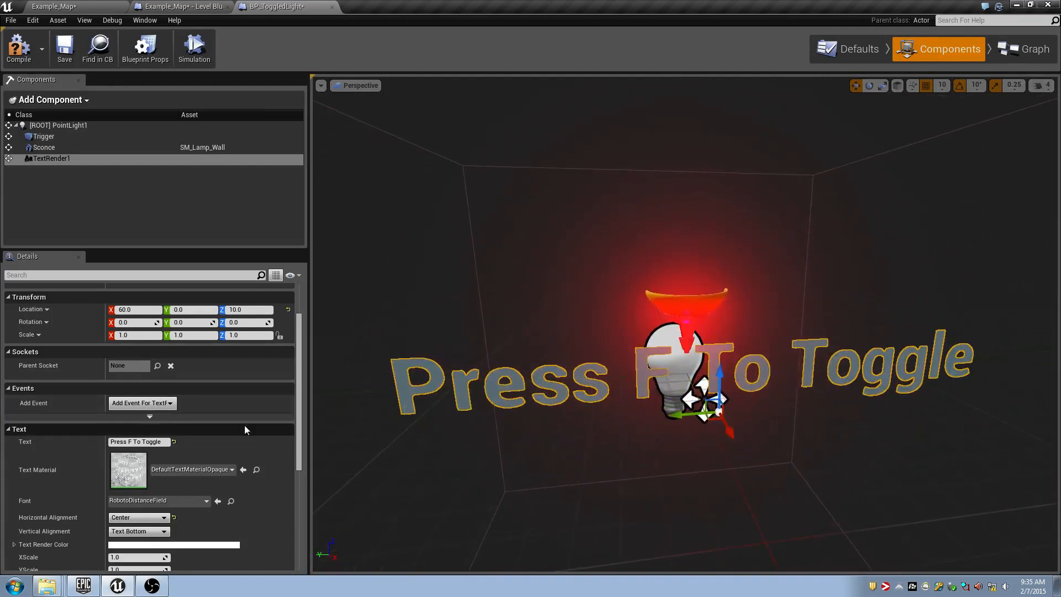
Look through the text component's font choices and the project's Blueprints and Game content folders.
{"action": "scroll", "coordinate": [223, 432], "scroll_direction": "down", "scroll_amount": 3}
{"action": "left_click", "coordinate": [196, 450]}
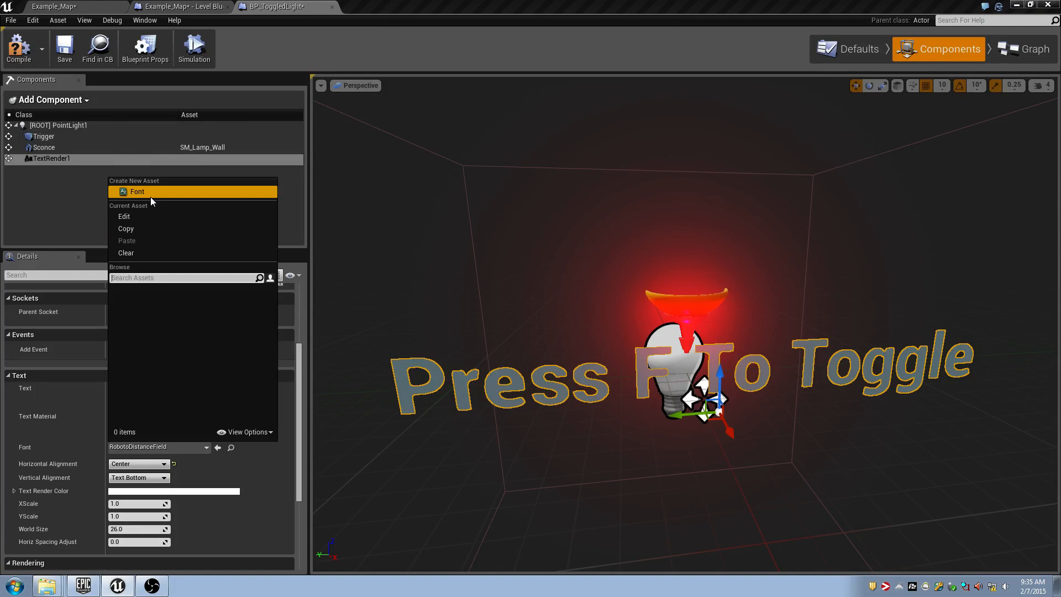
{"action": "left_click", "coordinate": [257, 4]}
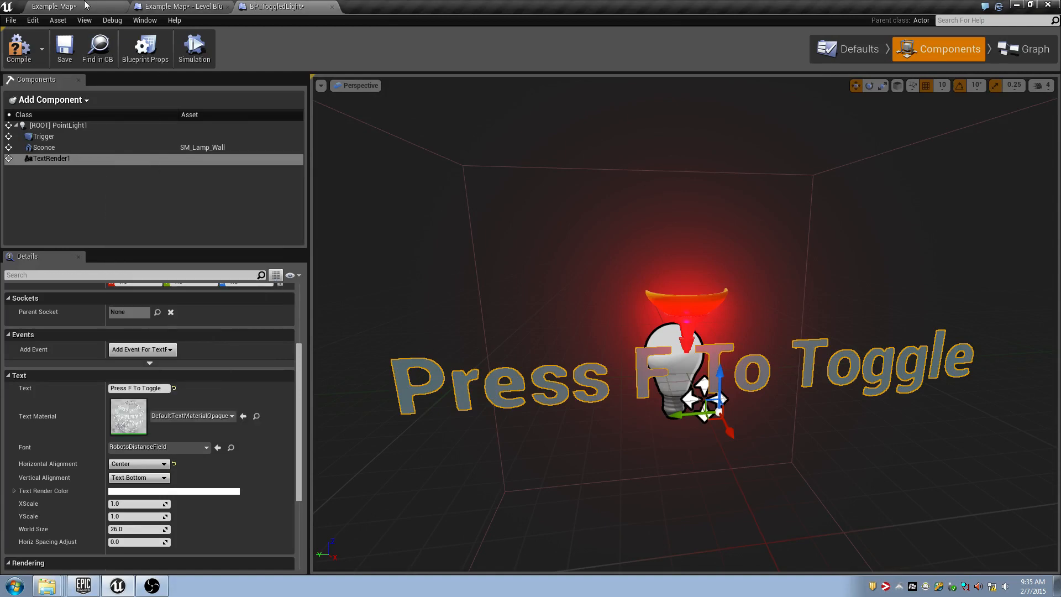
{"action": "left_click", "coordinate": [84, 5]}
{"action": "left_click", "coordinate": [89, 309]}
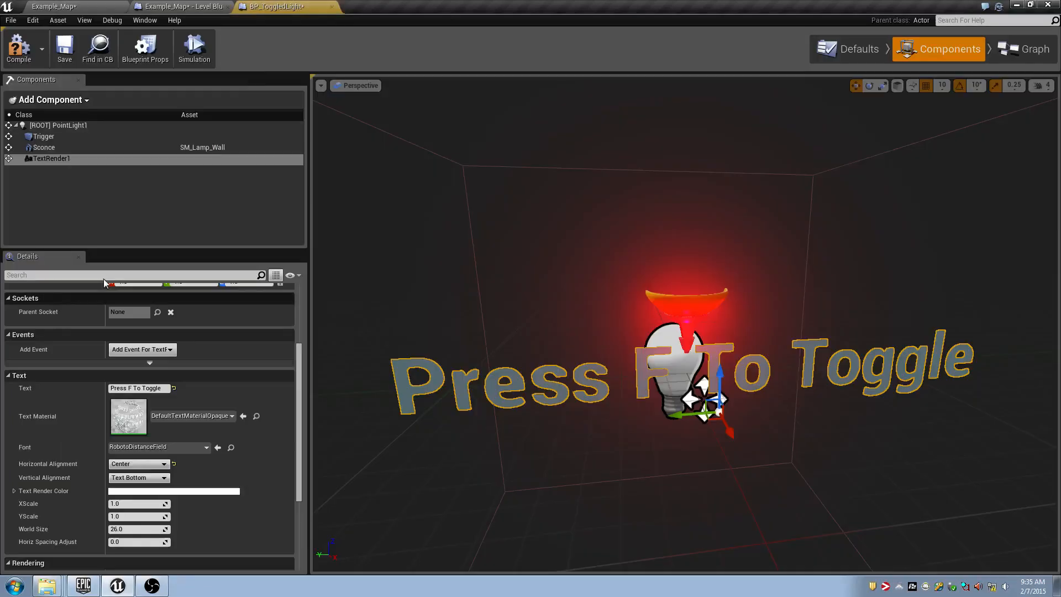
{"action": "double_click", "coordinate": [89, 295]}
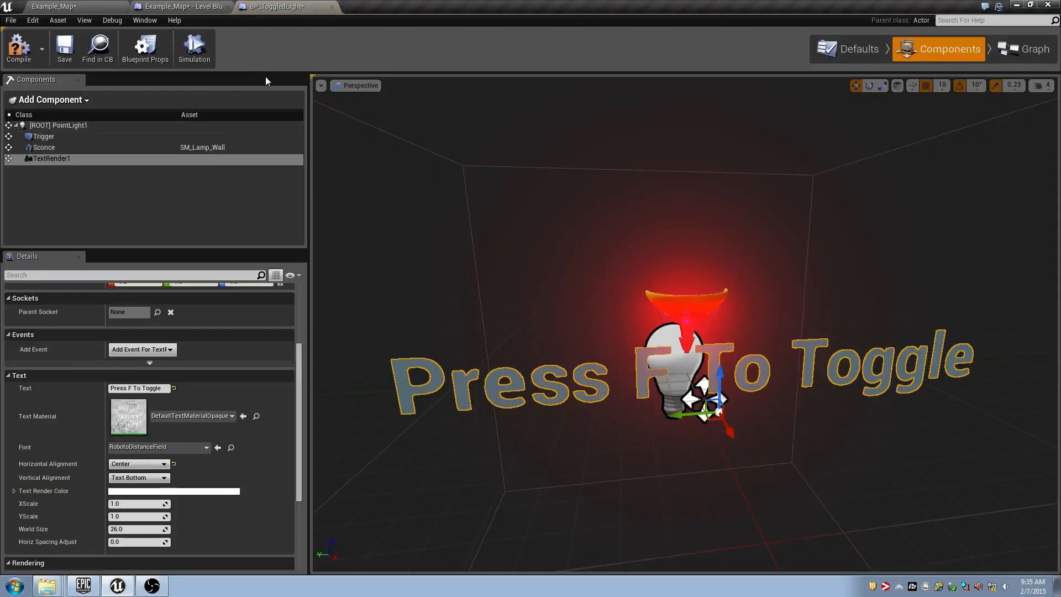
{"action": "left_click", "coordinate": [85, 5]}
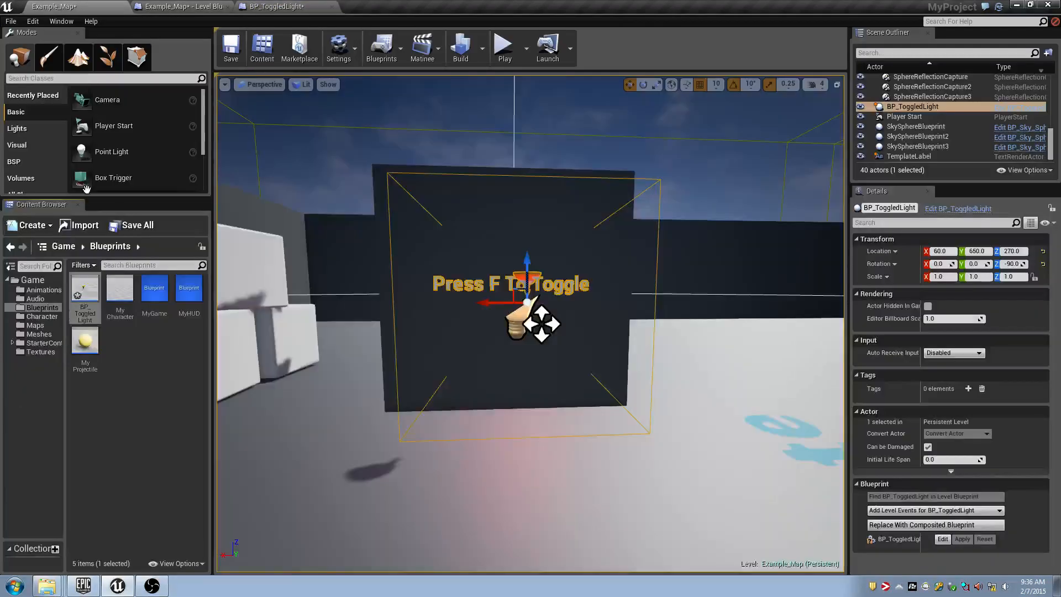
{"action": "left_click", "coordinate": [37, 308]}
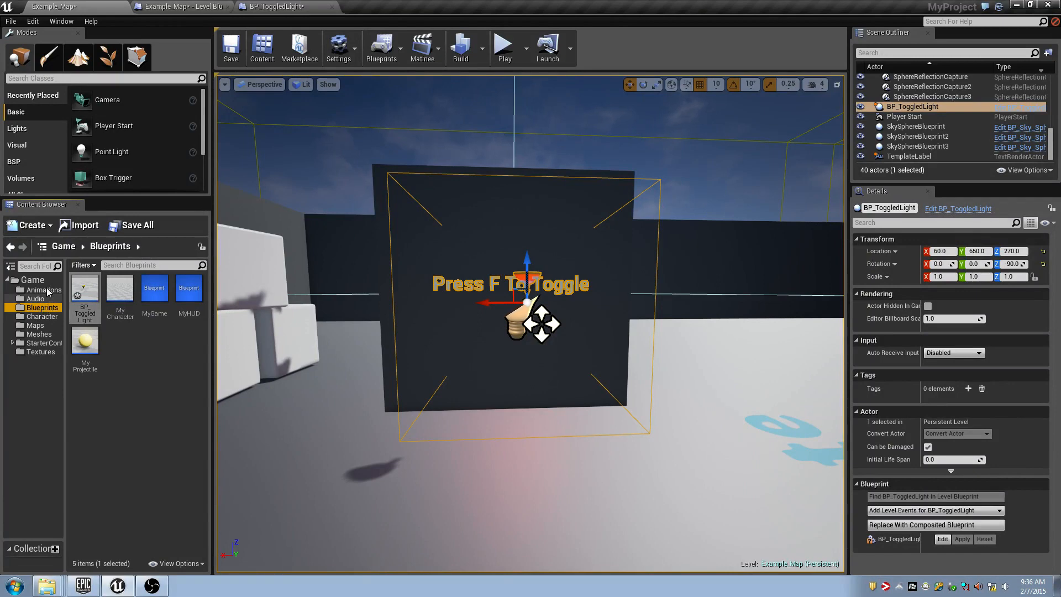
{"action": "left_click", "coordinate": [34, 280]}
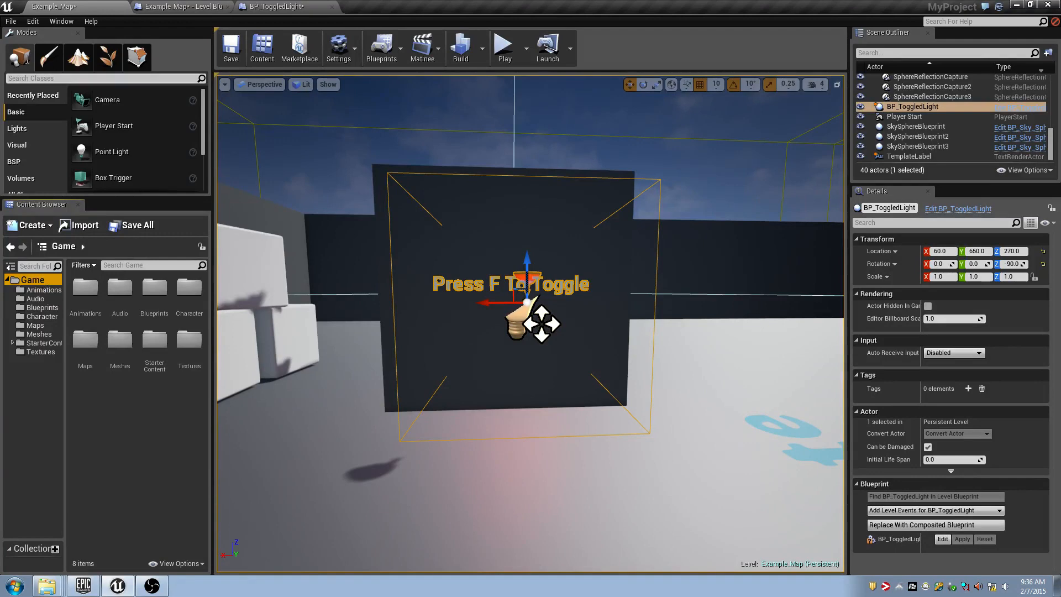
{"action": "left_click", "coordinate": [274, 6]}
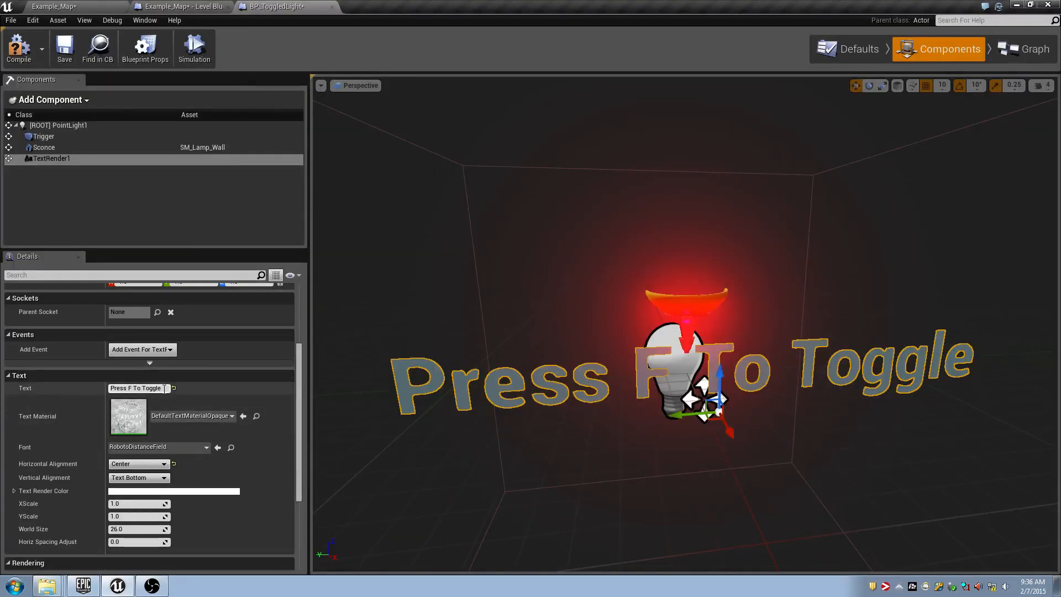
{"action": "scroll", "coordinate": [166, 373], "scroll_direction": "up", "scroll_amount": 2}
{"action": "scroll", "coordinate": [153, 433], "scroll_direction": "down", "scroll_amount": 2}
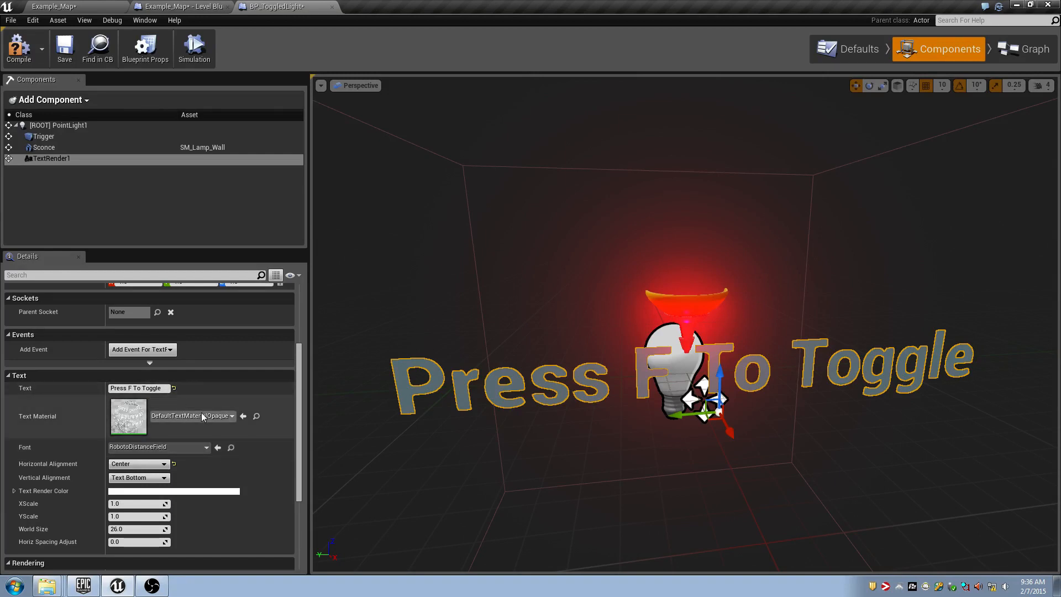
Create a new font asset named OverwatchFont in the Blueprints folder for the text component.
{"action": "left_click", "coordinate": [205, 448]}
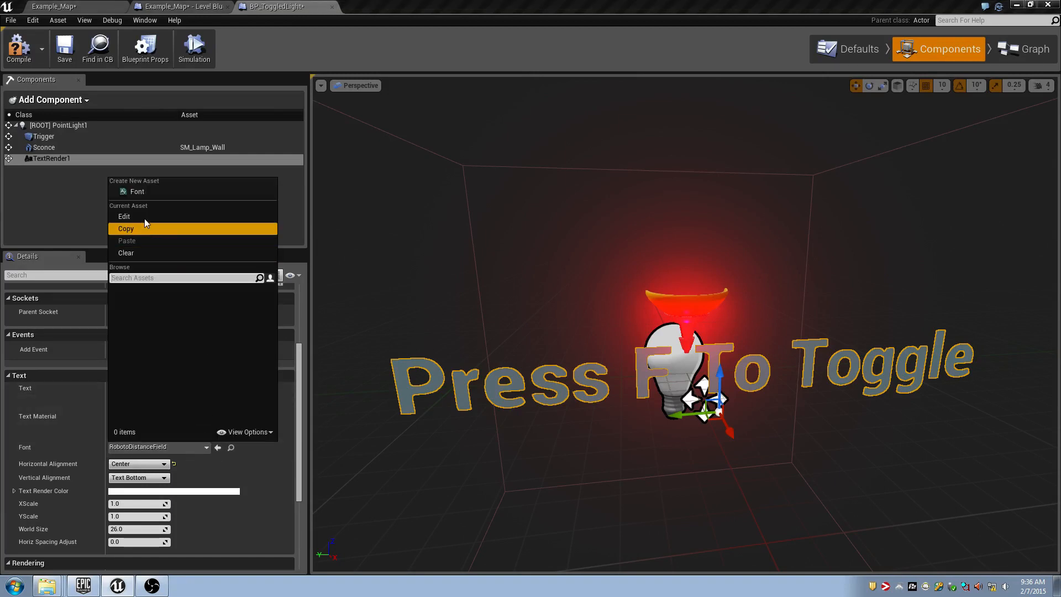
{"action": "left_click", "coordinate": [138, 192]}
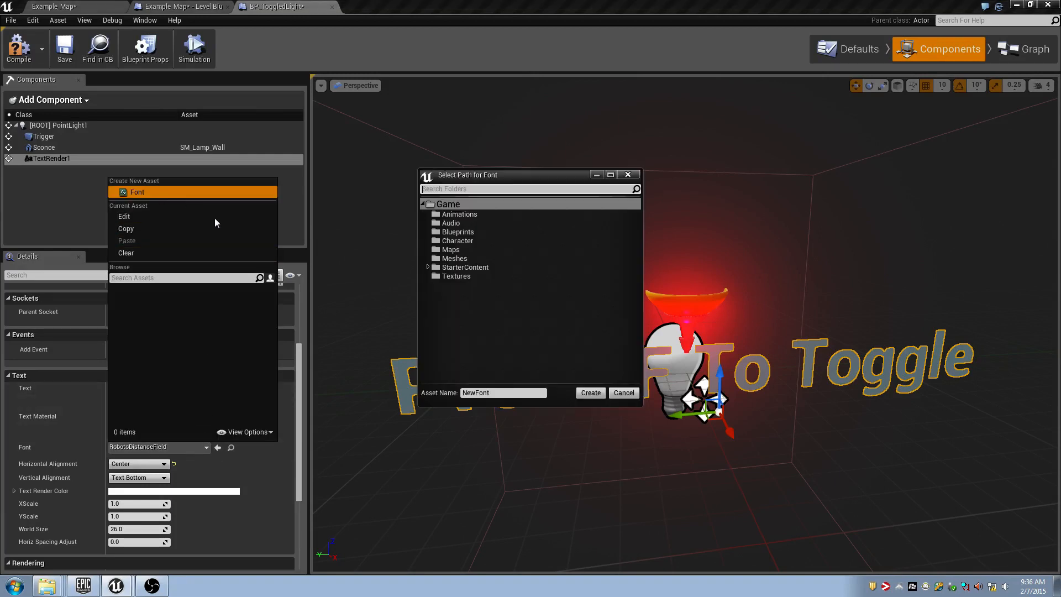
{"action": "double_click", "coordinate": [491, 392]}
{"action": "type", "text": "Overwat"}
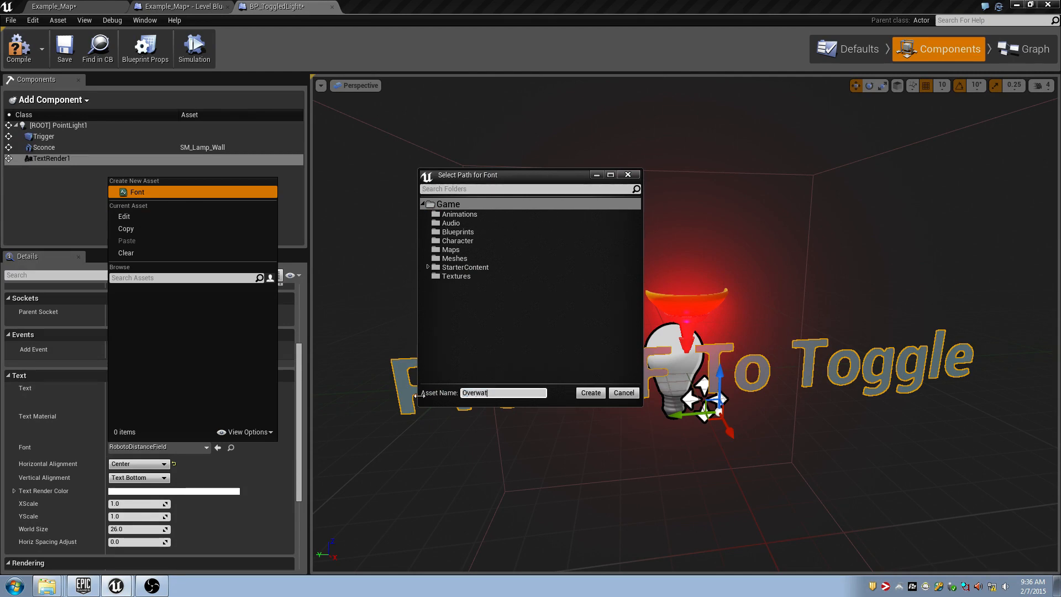
{"action": "type", "text": "chFont"}
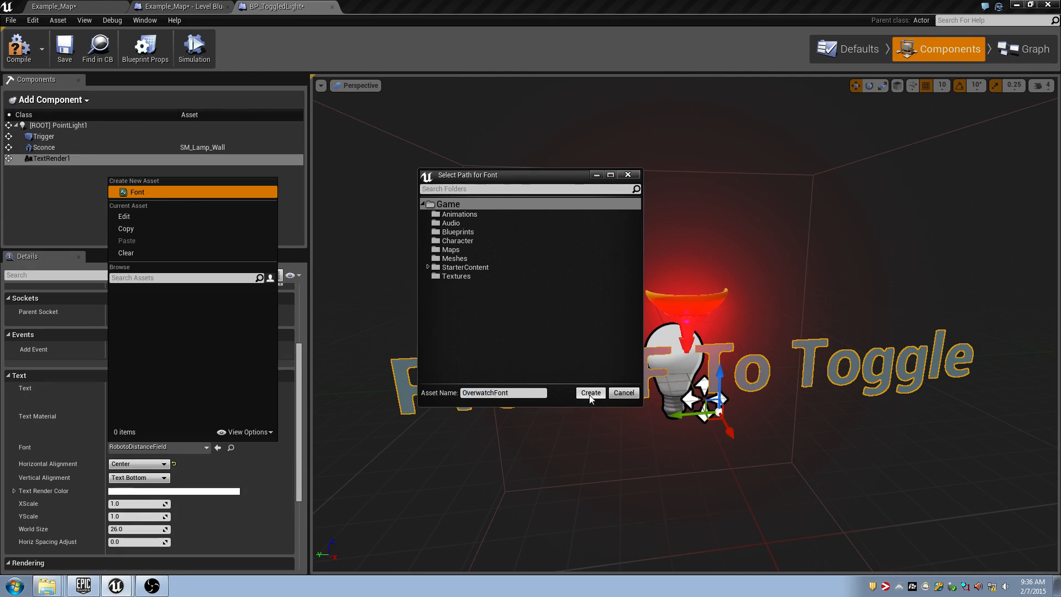
{"action": "left_click", "coordinate": [475, 235]}
{"action": "left_click", "coordinate": [589, 392]}
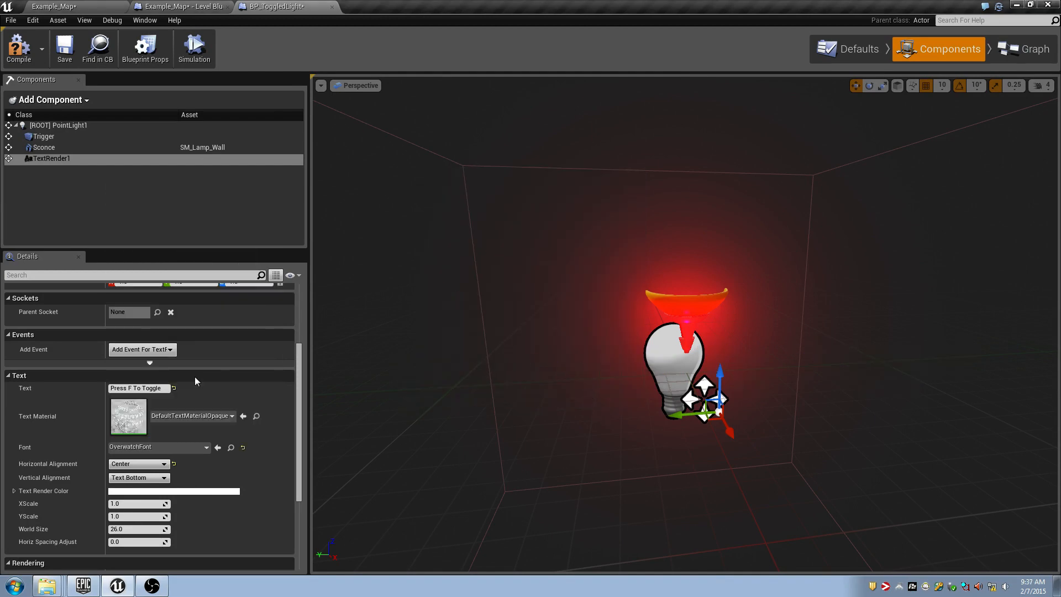
Locate the OverwatchFont asset among the project's content and open it for editing.
{"action": "left_click", "coordinate": [204, 447]}
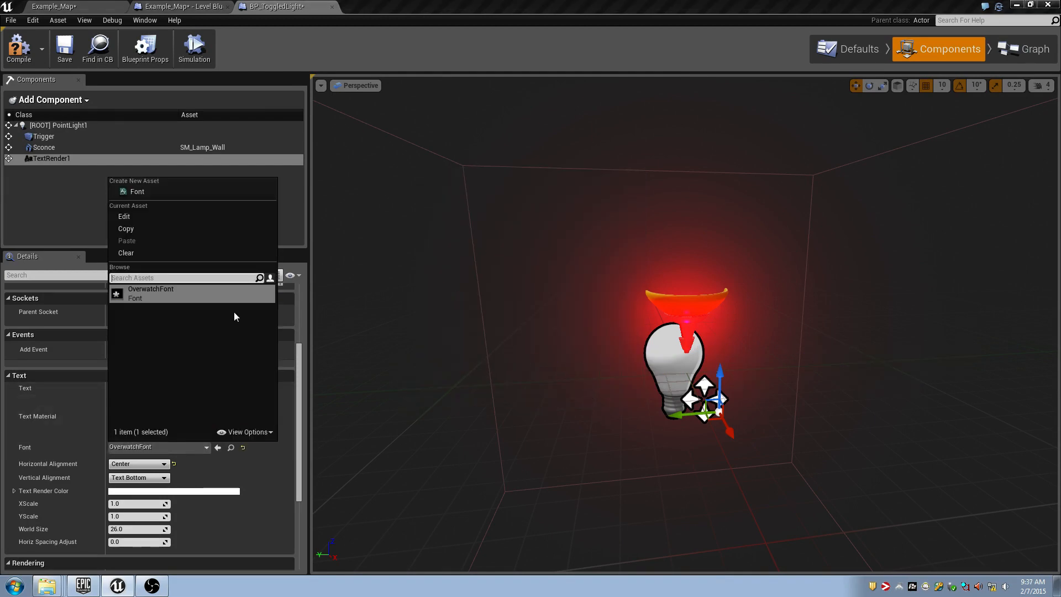
{"action": "left_click", "coordinate": [231, 298]}
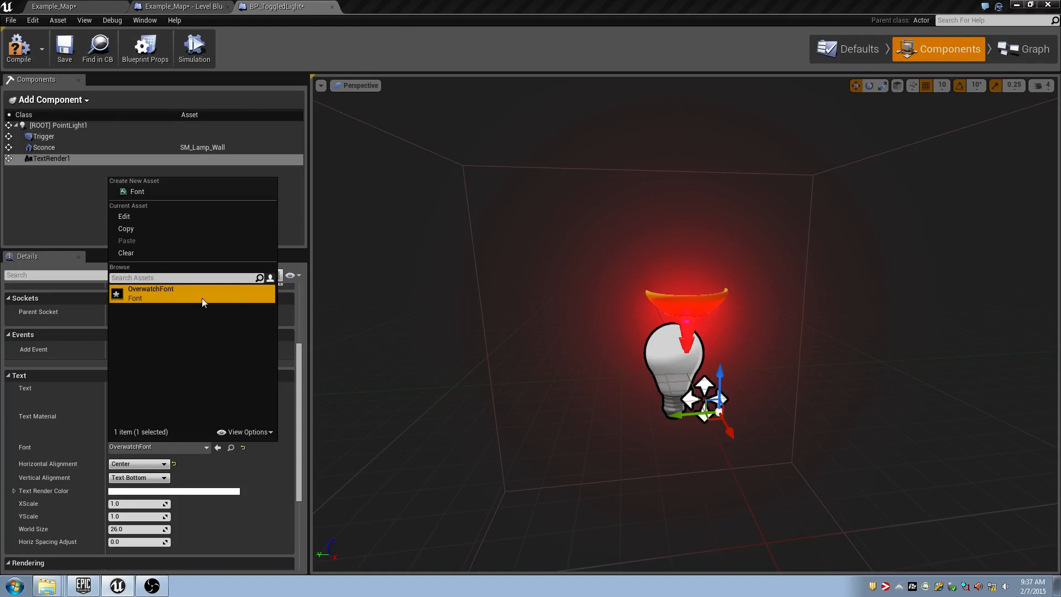
{"action": "left_click", "coordinate": [231, 447]}
{"action": "left_click", "coordinate": [231, 447]}
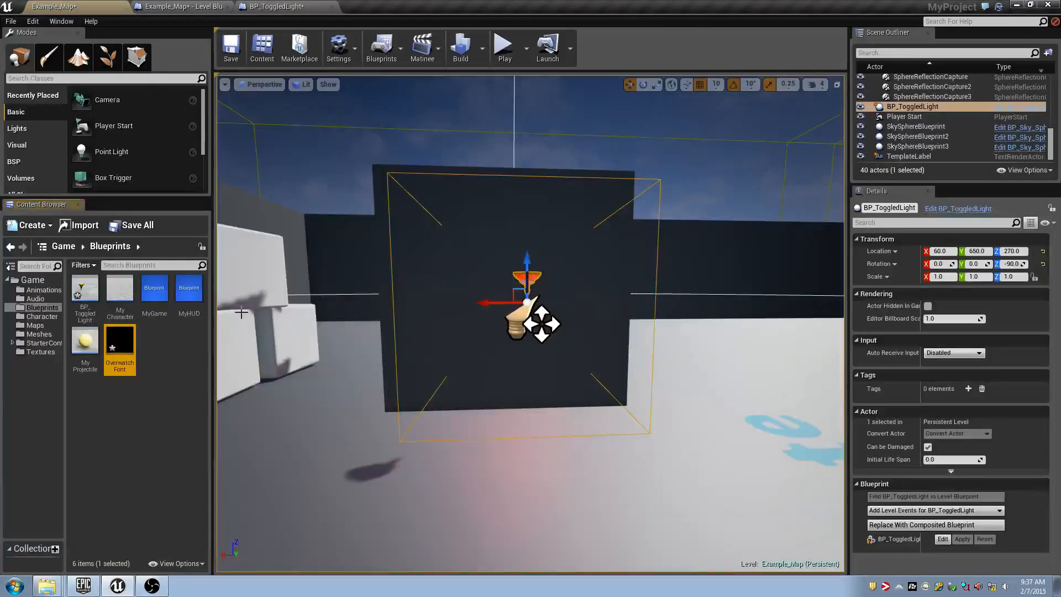
{"action": "double_click", "coordinate": [134, 346]}
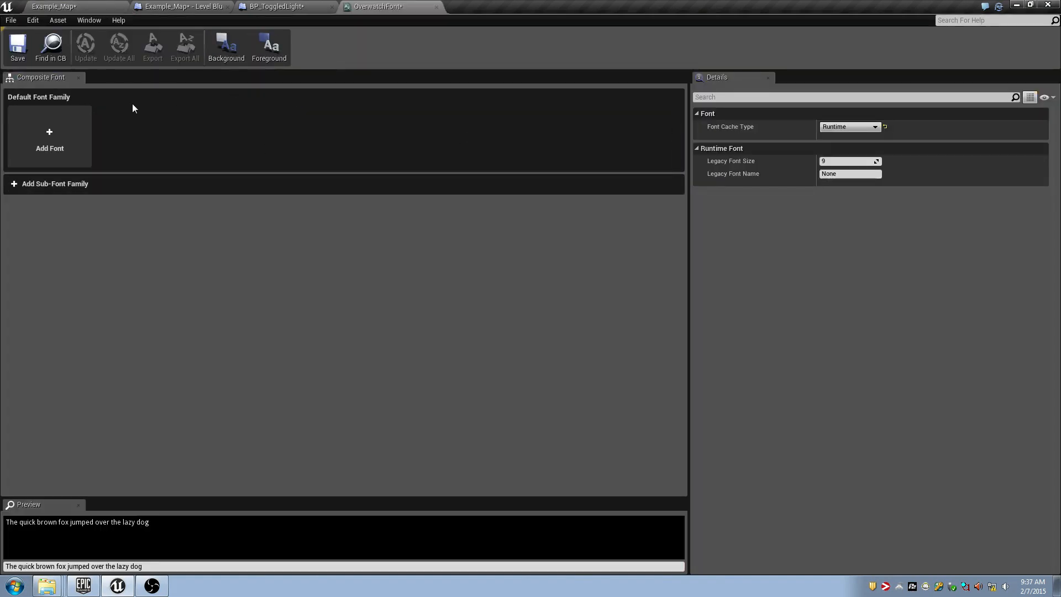
Add a font to the Default Font Family and browse for its file in Root\Projects on the E: drive.
{"action": "left_click", "coordinate": [49, 136]}
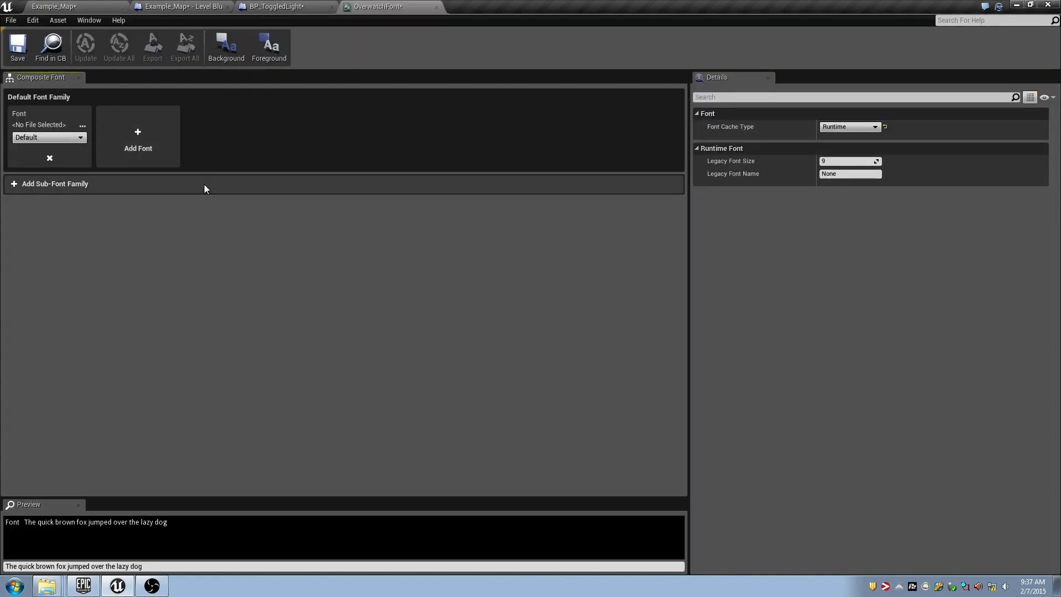
{"action": "left_click", "coordinate": [82, 136]}
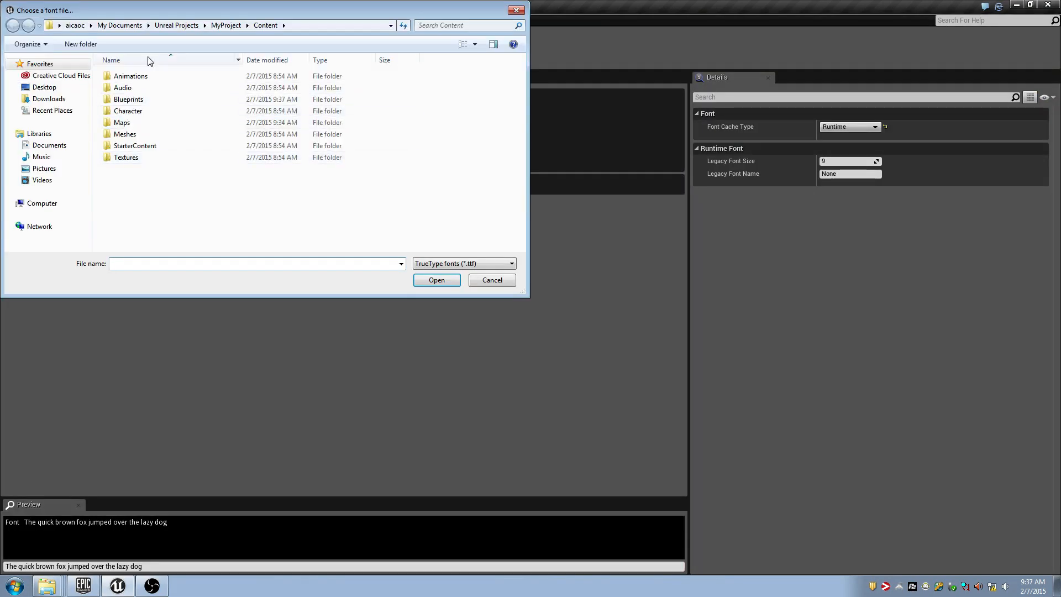
{"action": "left_click", "coordinate": [43, 203]}
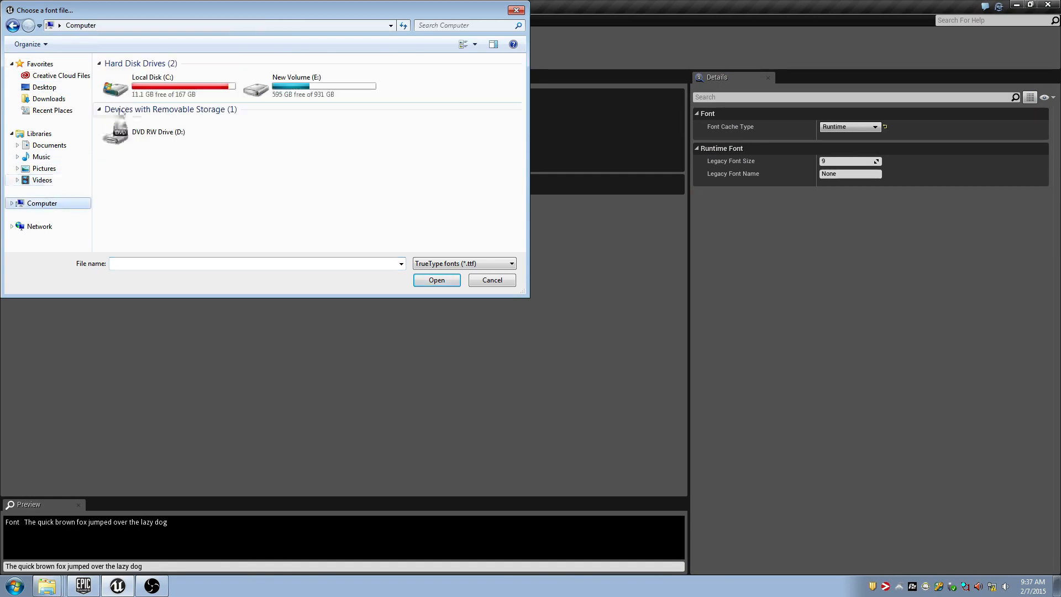
{"action": "double_click", "coordinate": [302, 89]}
{"action": "double_click", "coordinate": [135, 76]}
{"action": "left_click", "coordinate": [138, 100]}
{"action": "double_click", "coordinate": [139, 100]}
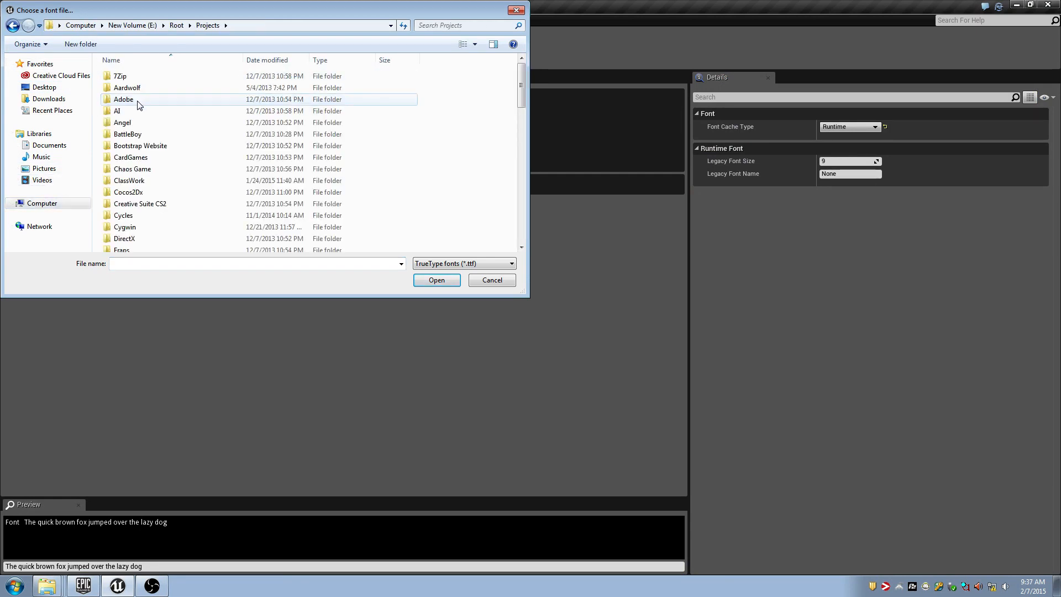
Browse to the Fonts folder inside ClassWork\Software for the font file.
{"action": "scroll", "coordinate": [142, 132], "scroll_direction": "down", "scroll_amount": 12}
{"action": "scroll", "coordinate": [143, 145], "scroll_direction": "up", "scroll_amount": 12}
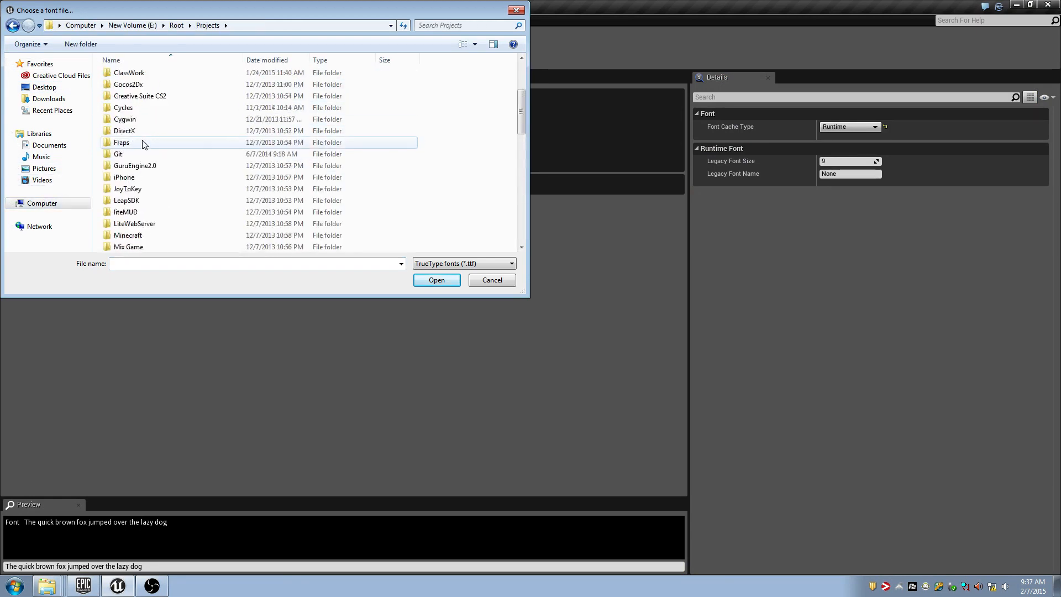
{"action": "left_click", "coordinate": [143, 181]}
{"action": "double_click", "coordinate": [142, 181]}
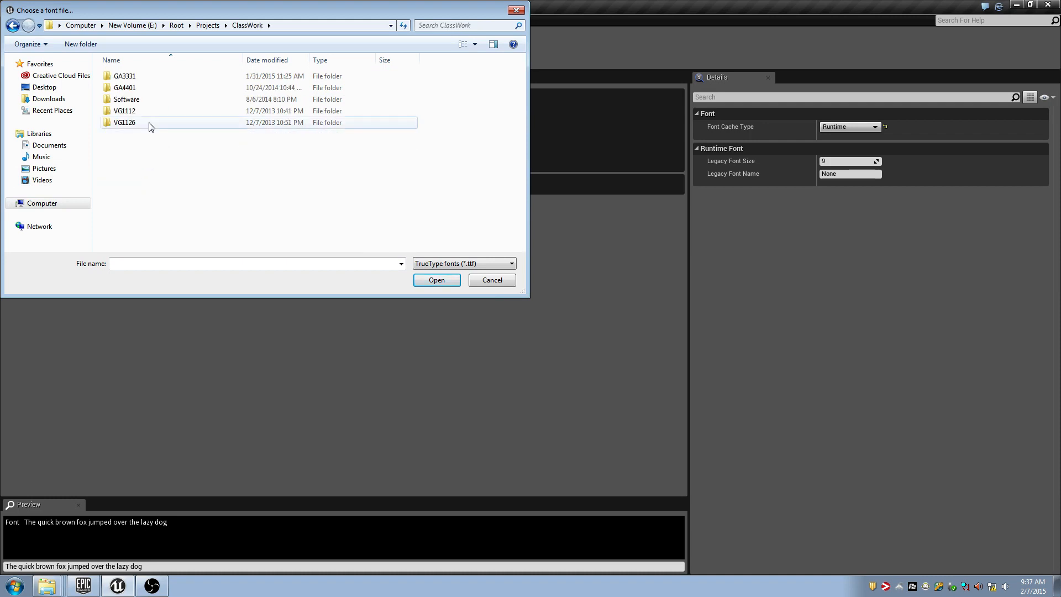
{"action": "double_click", "coordinate": [148, 90]}
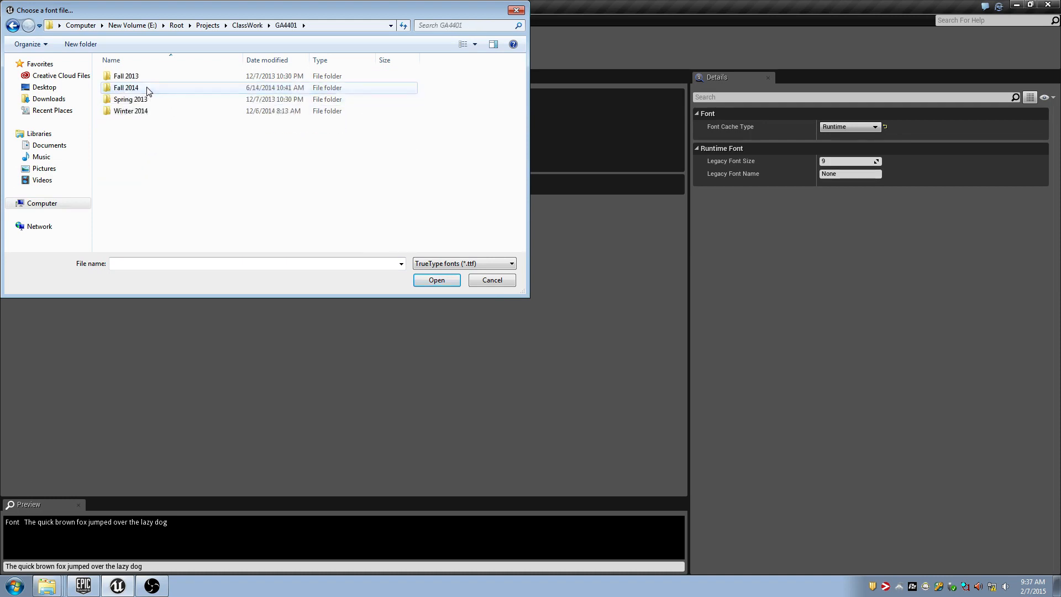
{"action": "key", "text": "alt+Left"}
{"action": "double_click", "coordinate": [147, 100]}
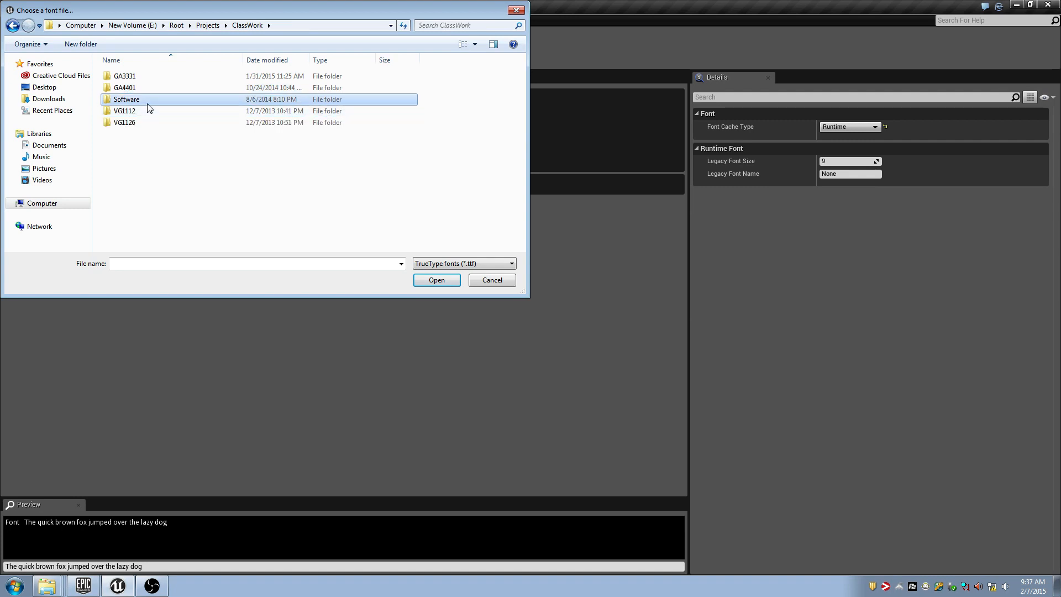
{"action": "double_click", "coordinate": [149, 89]}
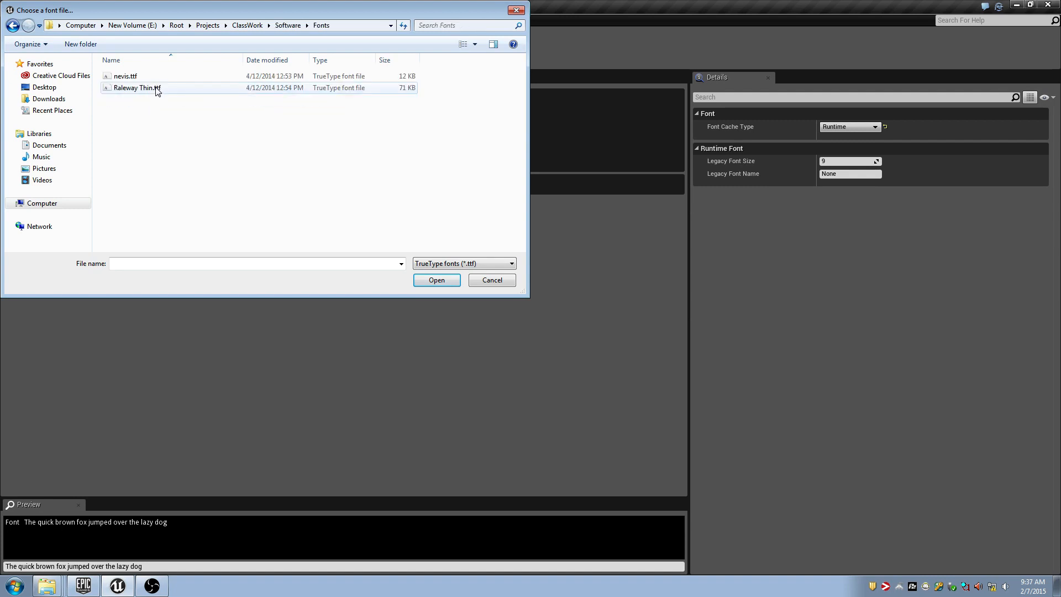
Check the GA3331 and GA4401 class folders for other font files, and return to the ClassWork\Software\Fonts folder.
{"action": "left_click", "coordinate": [247, 26]}
{"action": "left_click", "coordinate": [215, 28]}
{"action": "scroll", "coordinate": [165, 144], "scroll_direction": "down", "scroll_amount": 1}
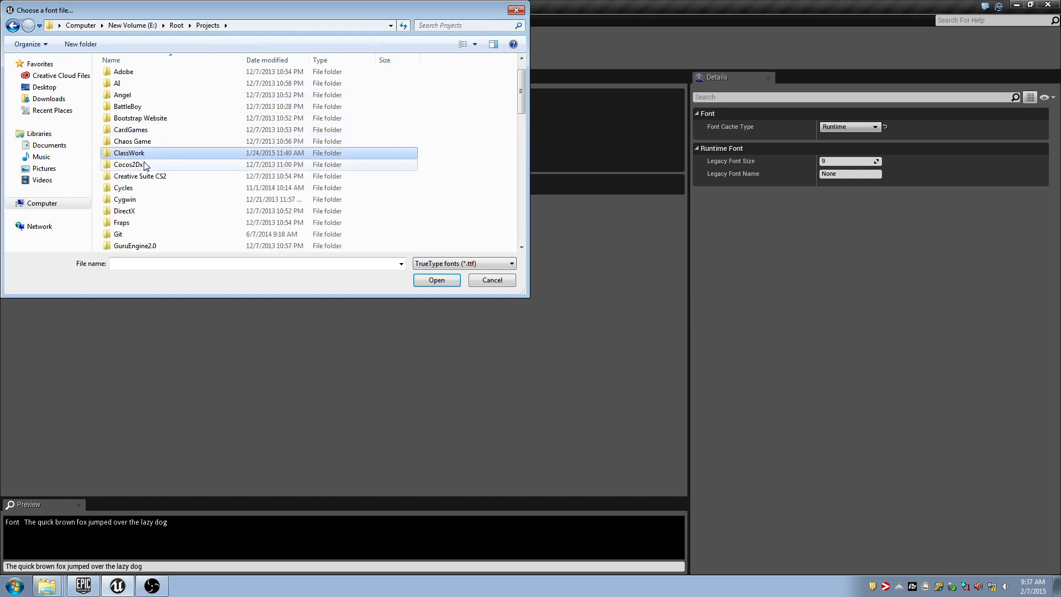
{"action": "double_click", "coordinate": [133, 153]}
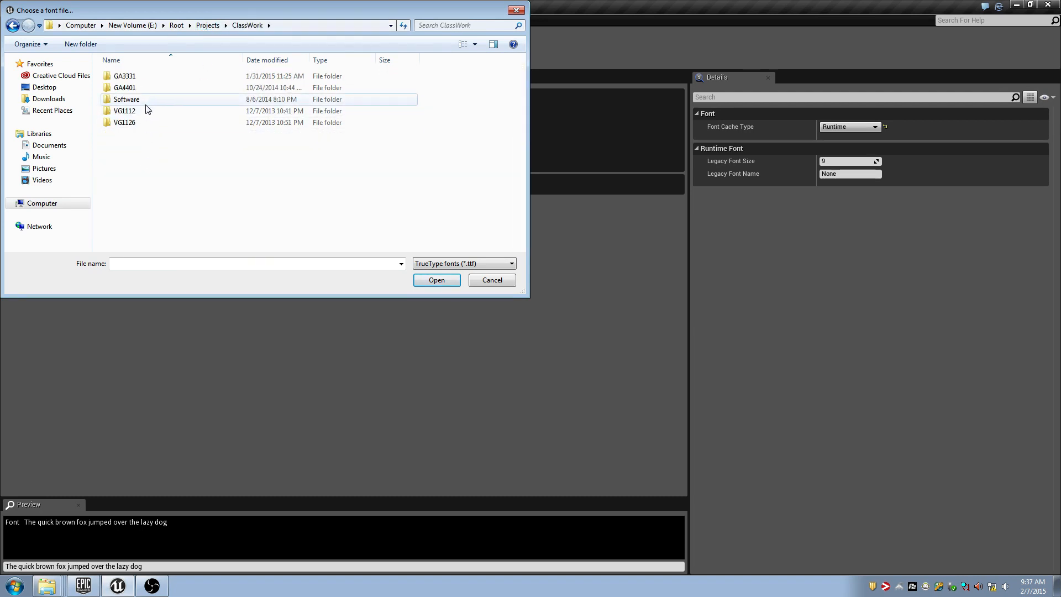
{"action": "double_click", "coordinate": [145, 77]}
{"action": "key", "text": "alt+Left"}
{"action": "double_click", "coordinate": [144, 87]}
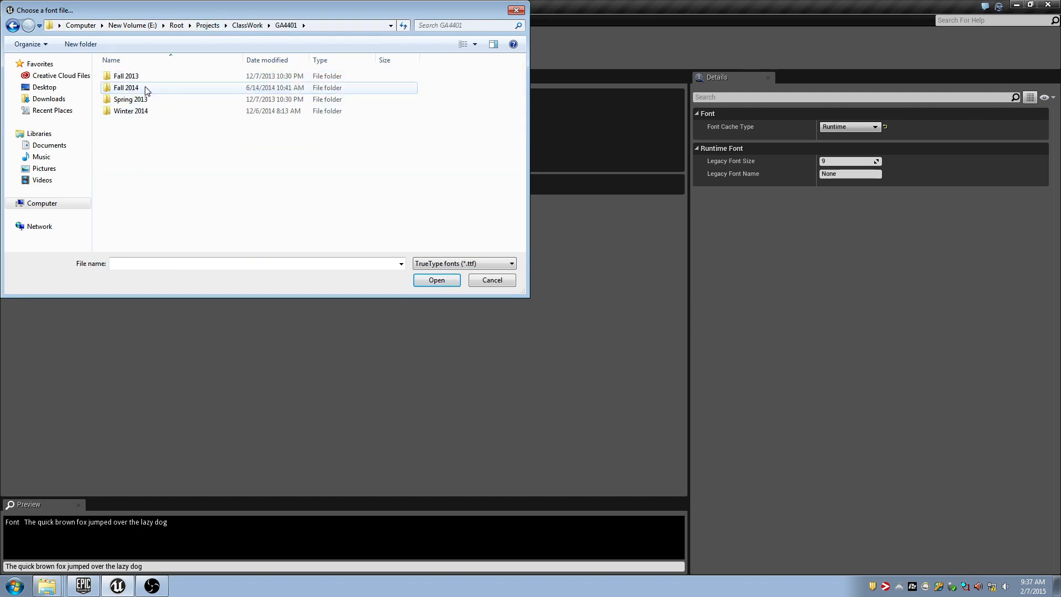
{"action": "key", "text": "alt+Left"}
{"action": "double_click", "coordinate": [143, 105]}
{"action": "double_click", "coordinate": [148, 89]}
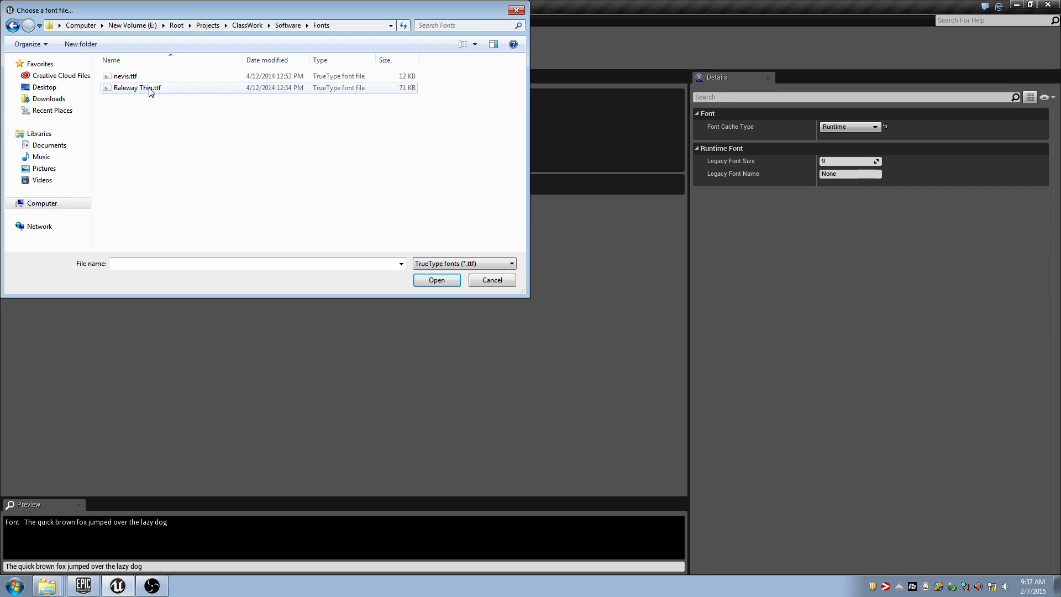
Load Raleway Thin.ttf as the Default Font Family's font file and save the changes from the Example_Map level.
{"action": "double_click", "coordinate": [150, 90]}
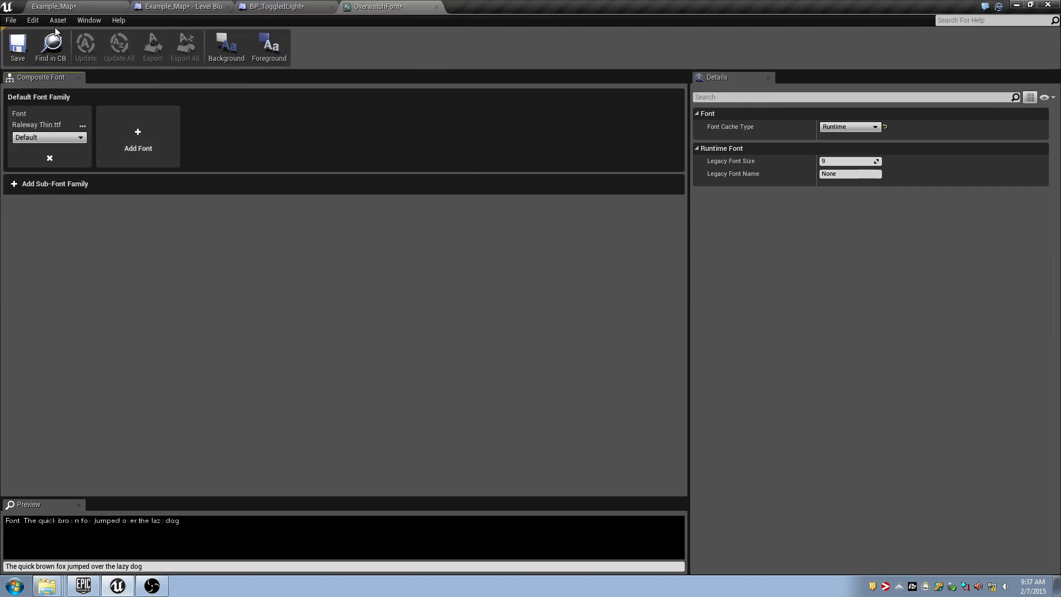
{"action": "left_click", "coordinate": [54, 7]}
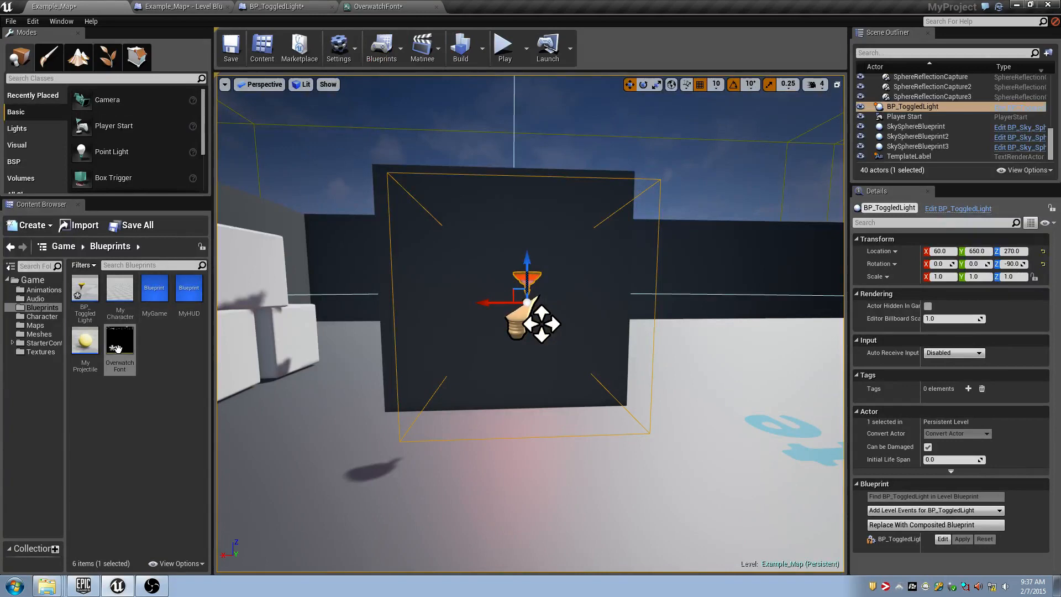
{"action": "key", "text": "ctrl+s"}
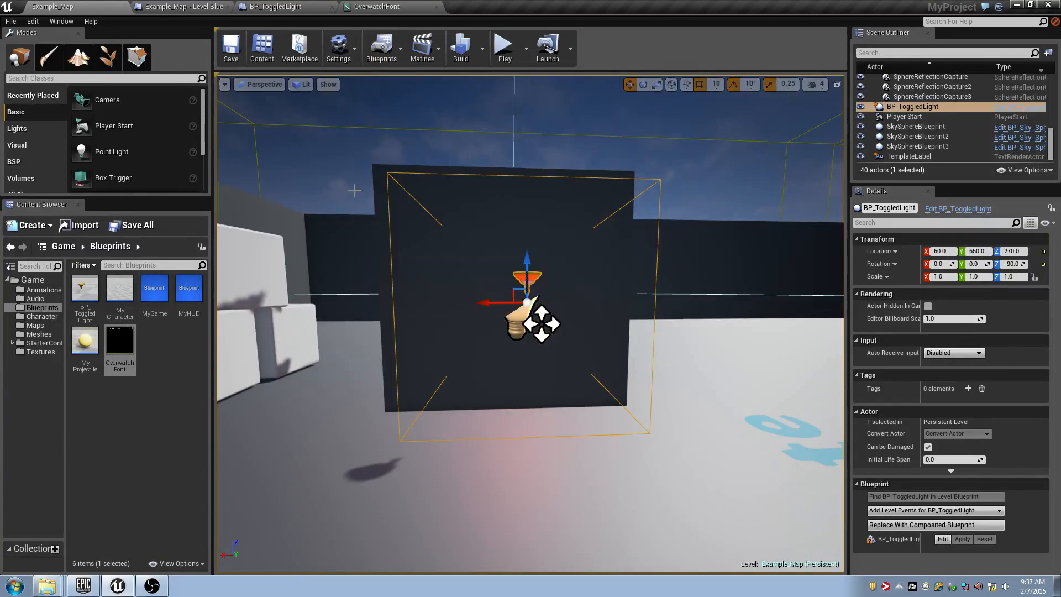
Reassign OverwatchFont as the font of BP_ToggledLight's text component.
{"action": "left_click", "coordinate": [383, 8]}
{"action": "left_click", "coordinate": [300, 8]}
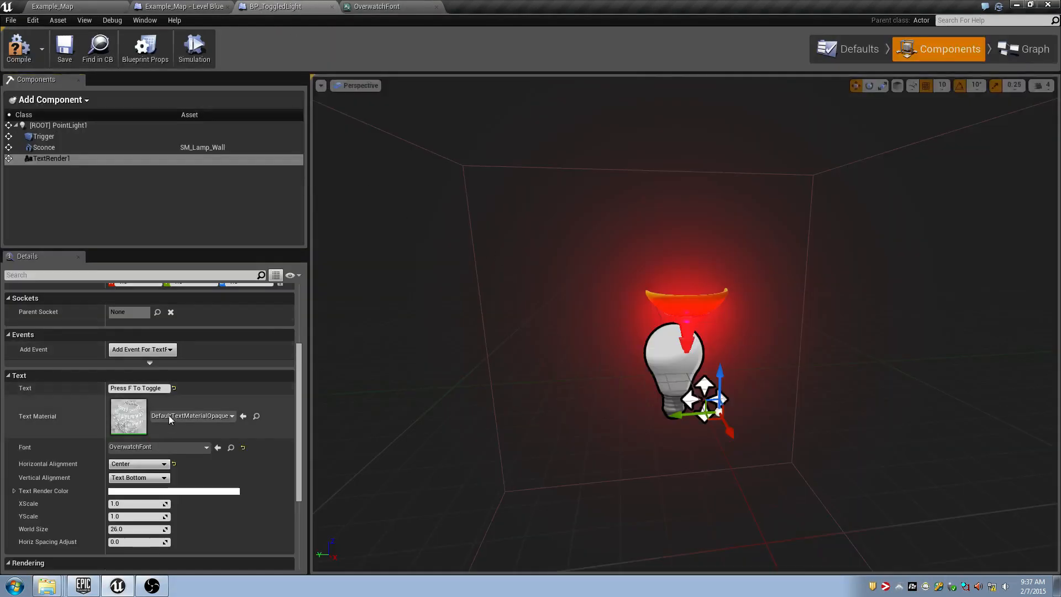
{"action": "left_click", "coordinate": [187, 447]}
{"action": "left_click", "coordinate": [193, 297]}
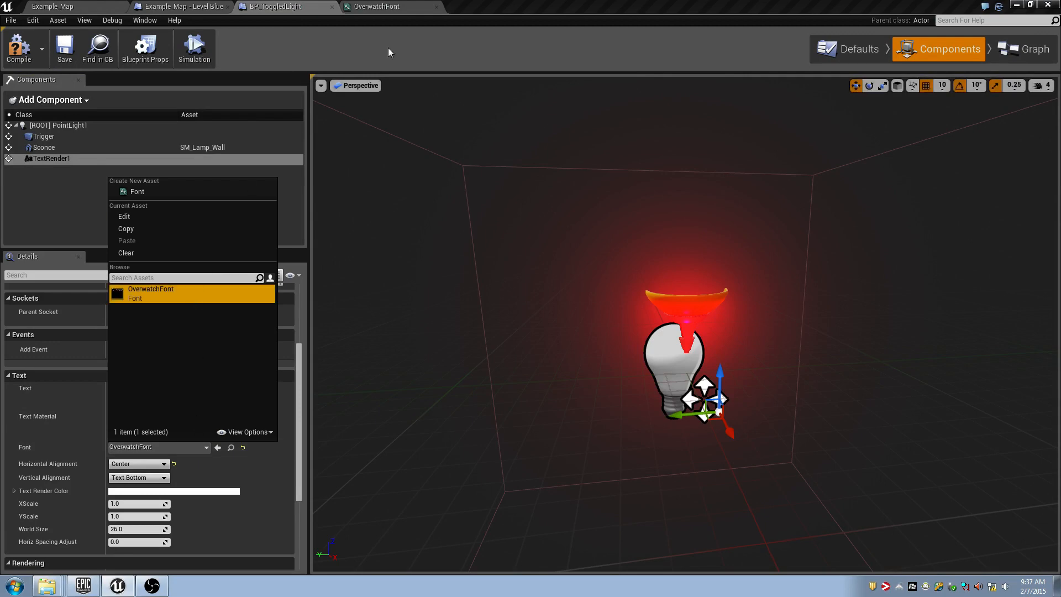
Keep the OverwatchFont hinting on Default, set its Legacy Font Size to 30, and save the font.
{"action": "left_click", "coordinate": [376, 8]}
{"action": "left_click", "coordinate": [68, 138]}
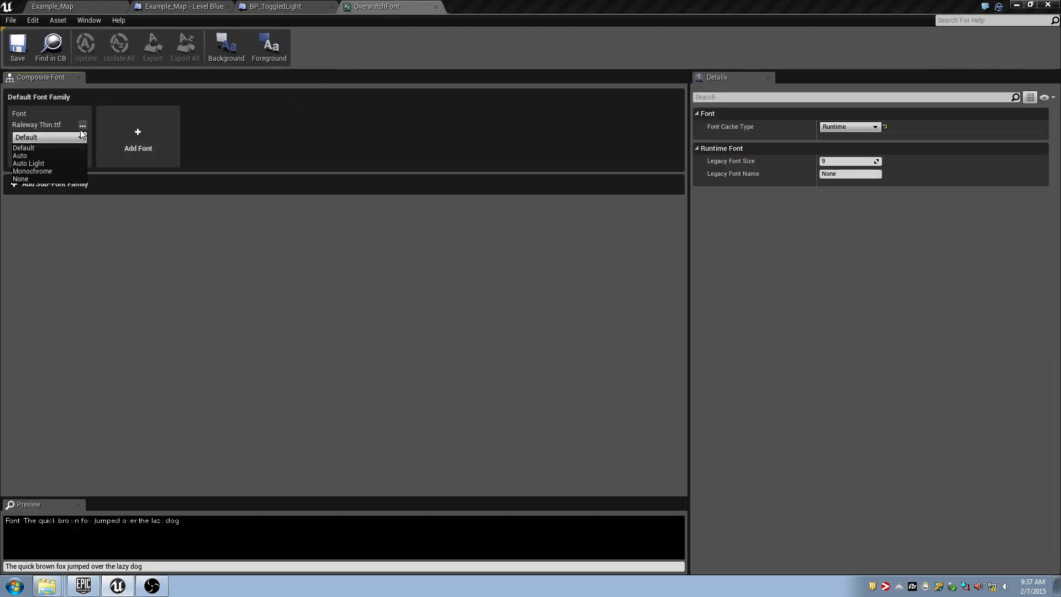
{"action": "left_click", "coordinate": [65, 146]}
{"action": "mouse_move", "coordinate": [837, 161]}
{"action": "left_mouse_down"}
{"action": "mouse_move", "coordinate": [868, 161]}
{"action": "mouse_move", "coordinate": [837, 160]}
{"action": "left_mouse_up"}
{"action": "left_click", "coordinate": [17, 44]}
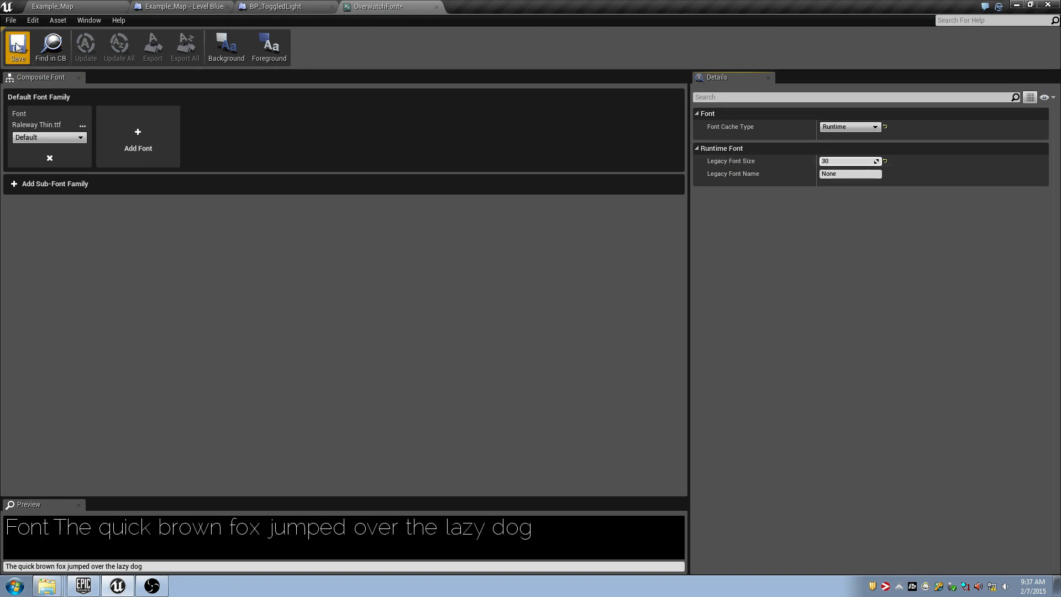
Try a larger XScale on BP_ToggledLight's text component and set it back to 1.
{"action": "left_click", "coordinate": [276, 6]}
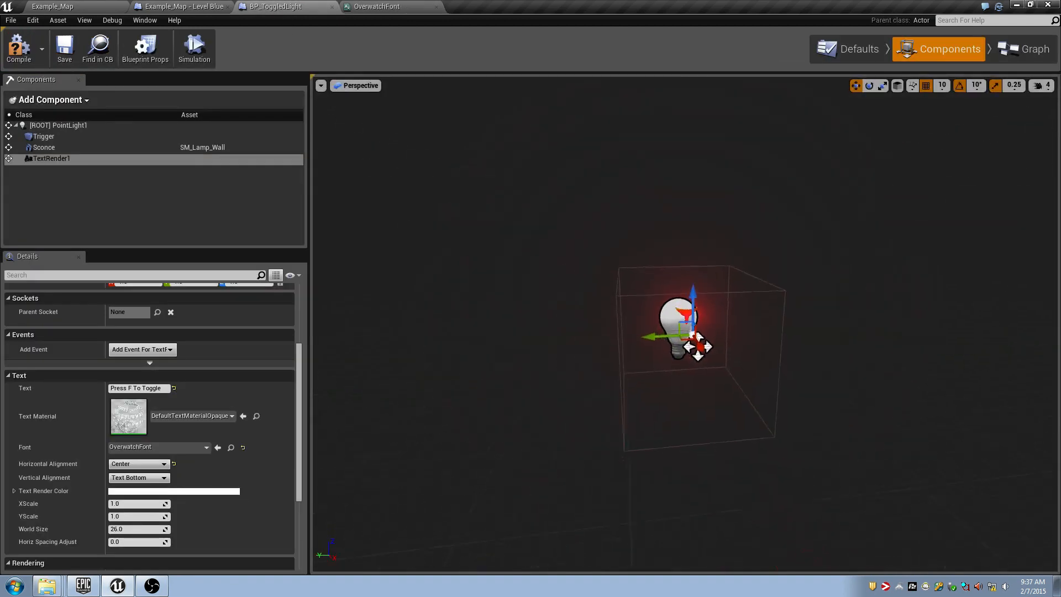
{"action": "scroll", "coordinate": [155, 449], "scroll_direction": "down", "scroll_amount": 2}
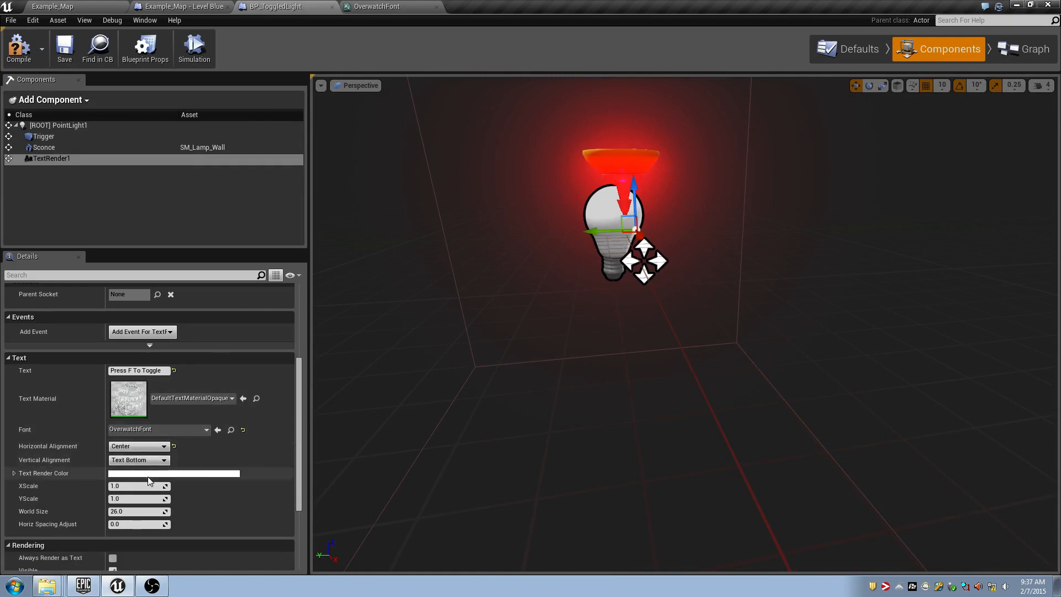
{"action": "left_click_drag", "start_coordinate": [138, 468], "coordinate": [169, 468]}
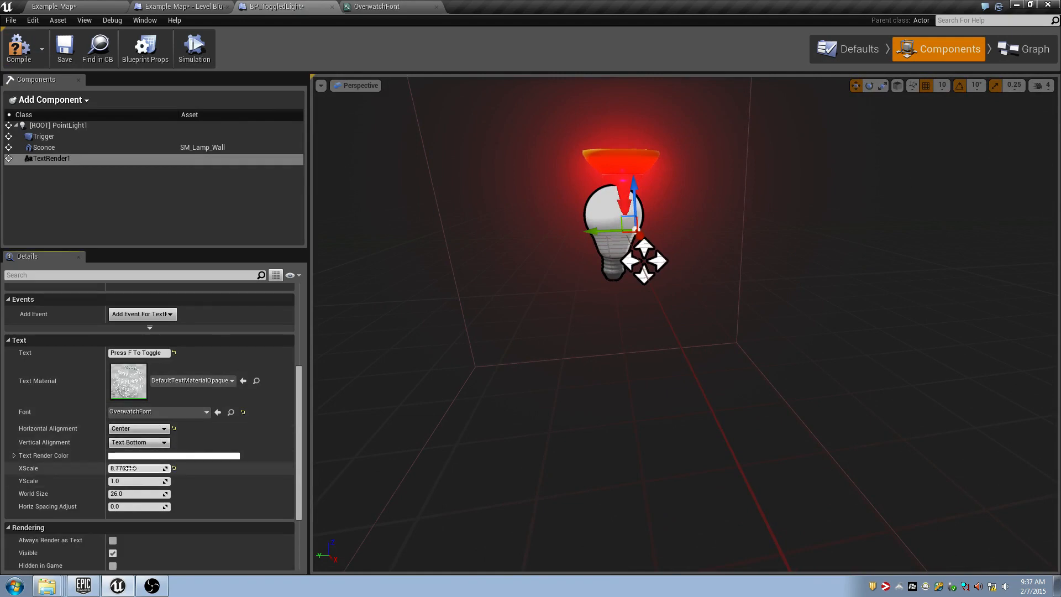
{"action": "left_click", "coordinate": [136, 468]}
{"action": "type", "text": "1"}
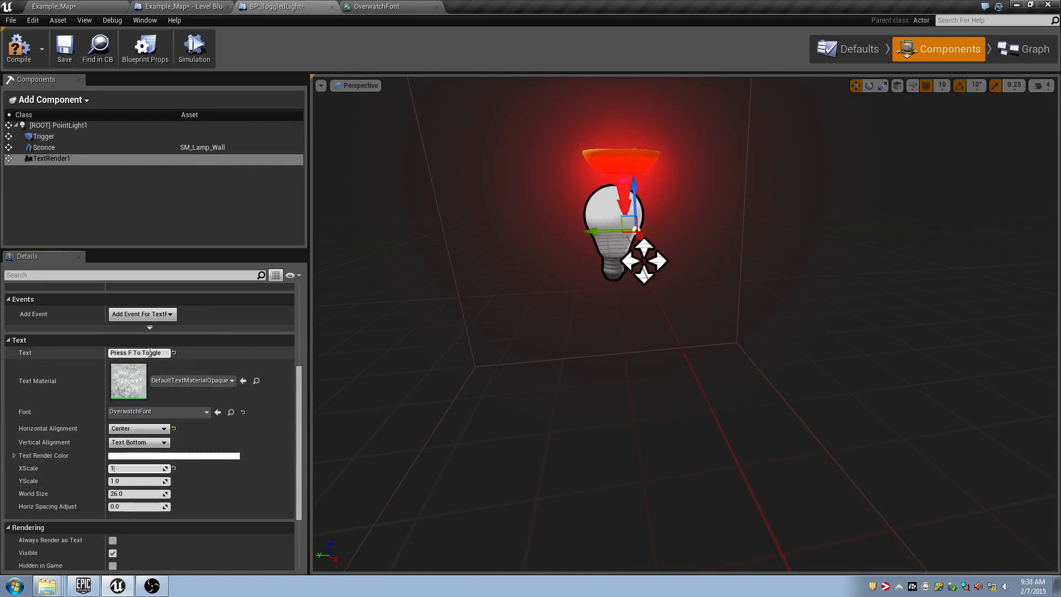
Re-enter the text component's text as "Press F TO Toggle" and check the materials available for it.
{"action": "left_click", "coordinate": [152, 352]}
{"action": "type", "text": "Press F TO Toggle"}
{"action": "key", "text": "Return"}
{"action": "left_click", "coordinate": [181, 381]}
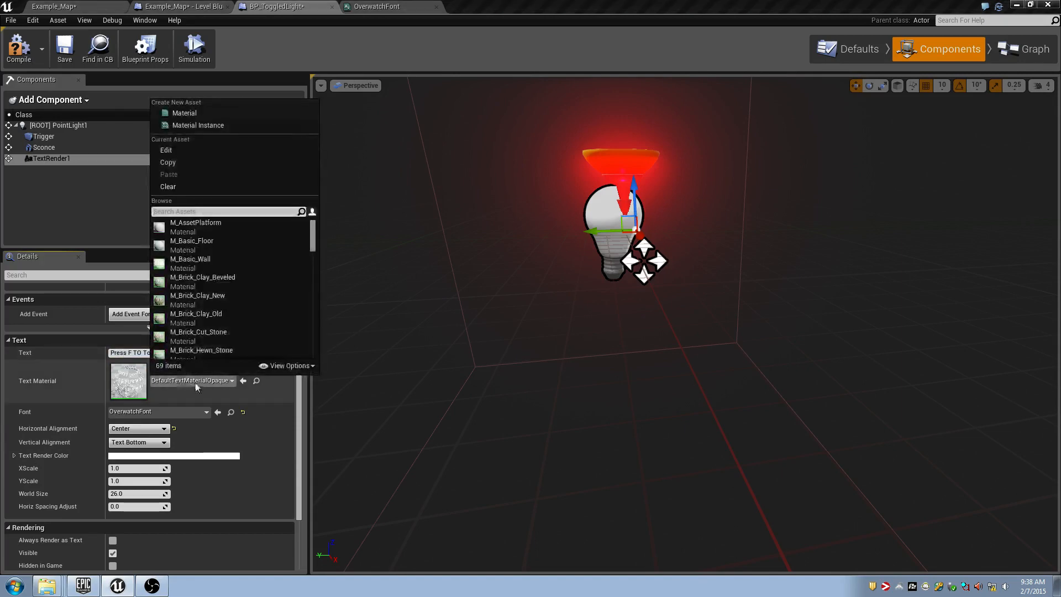
{"action": "left_click", "coordinate": [191, 388]}
Clear the text component's font, assign OverwatchFont again, save, and check the text in the component preview.
{"action": "left_click", "coordinate": [177, 411]}
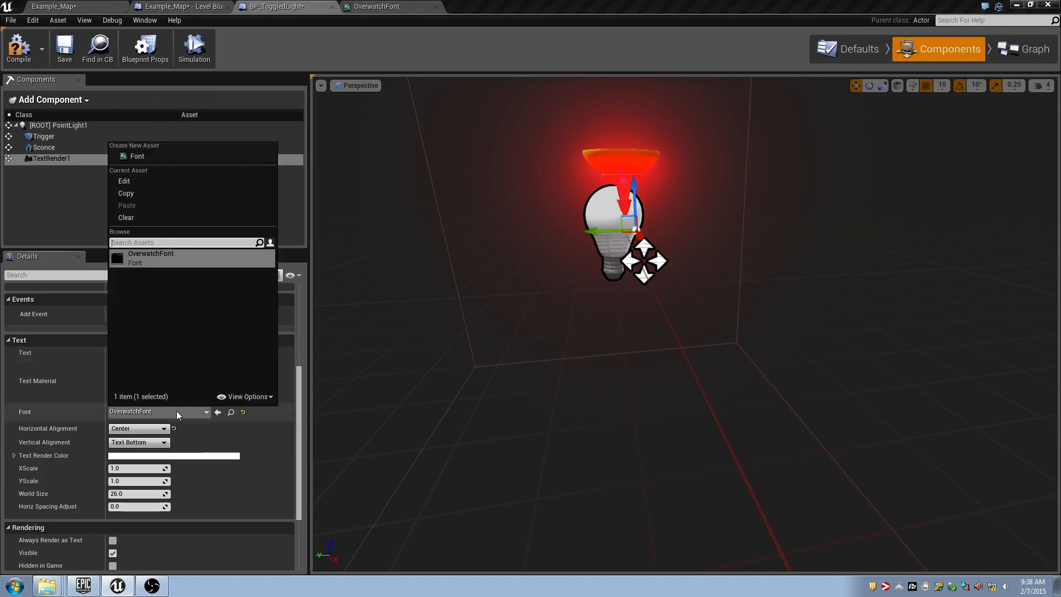
{"action": "left_click", "coordinate": [138, 218]}
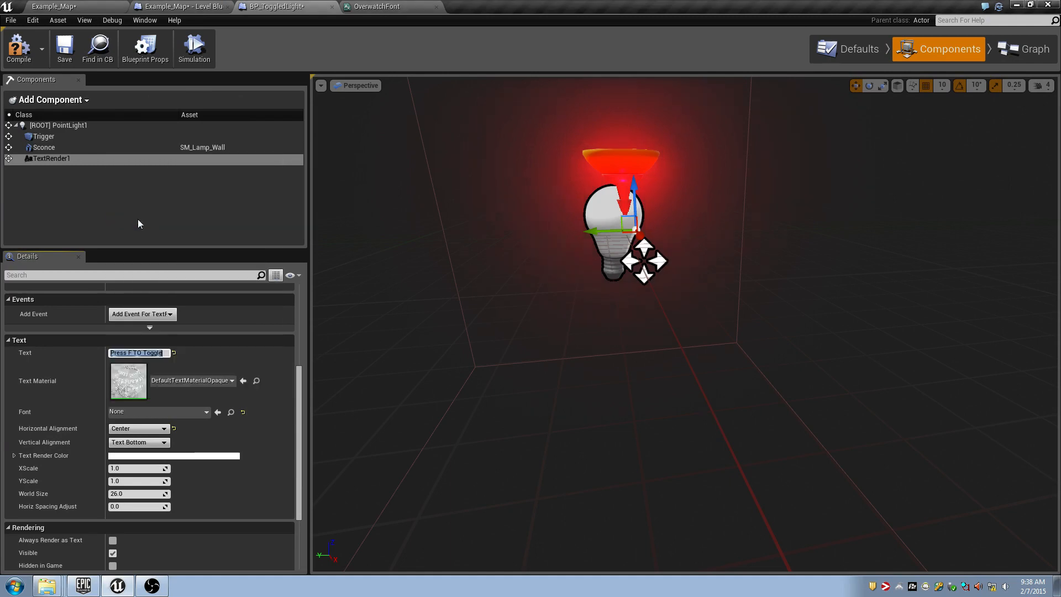
{"action": "left_click", "coordinate": [206, 413]}
{"action": "left_click", "coordinate": [154, 253]}
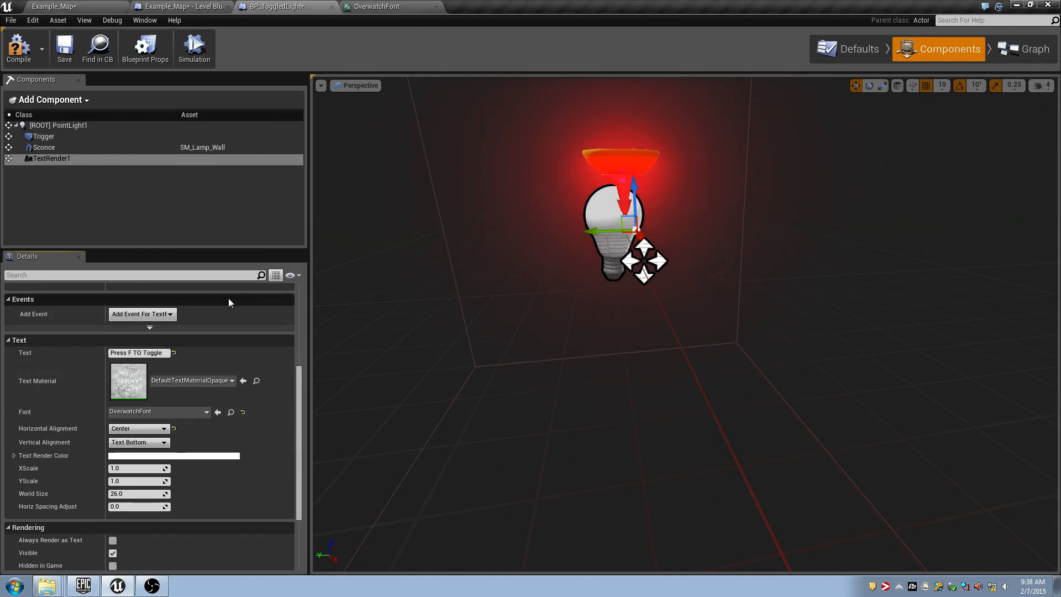
{"action": "key", "text": "ctrl+s"}
{"action": "key", "text": "w"}
{"action": "right_click_drag", "start_coordinate": [431, 257], "coordinate": [519, 238]}
{"action": "key", "text": "s"}
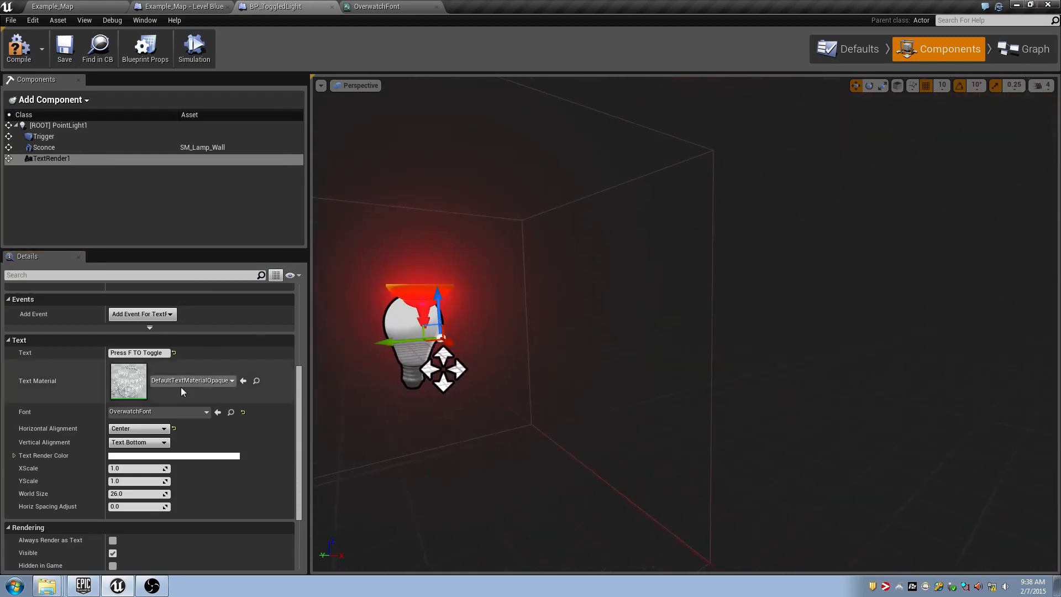
Replace the OverwatchFont's font file with nevis.ttf from the Fonts folder and save the font.
{"action": "left_click", "coordinate": [359, 6]}
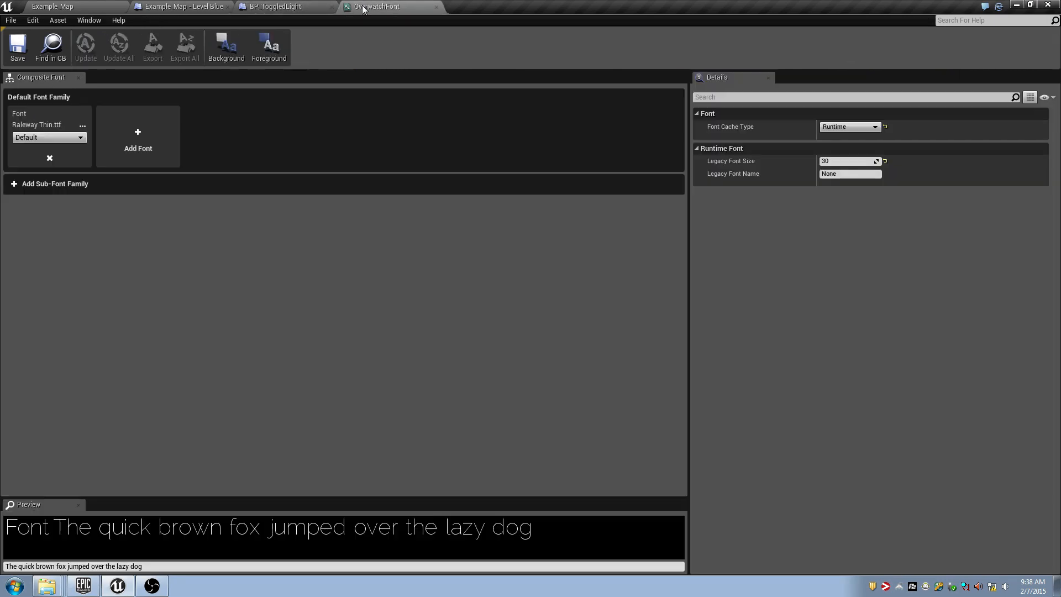
{"action": "left_click", "coordinate": [76, 138]}
{"action": "left_click", "coordinate": [82, 126]}
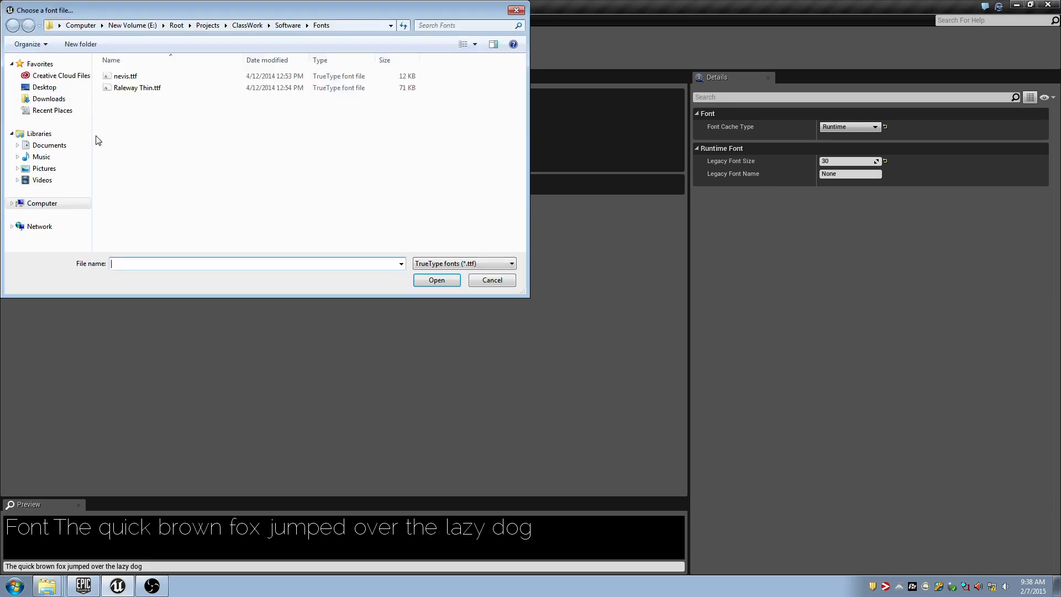
{"action": "left_click", "coordinate": [162, 78]}
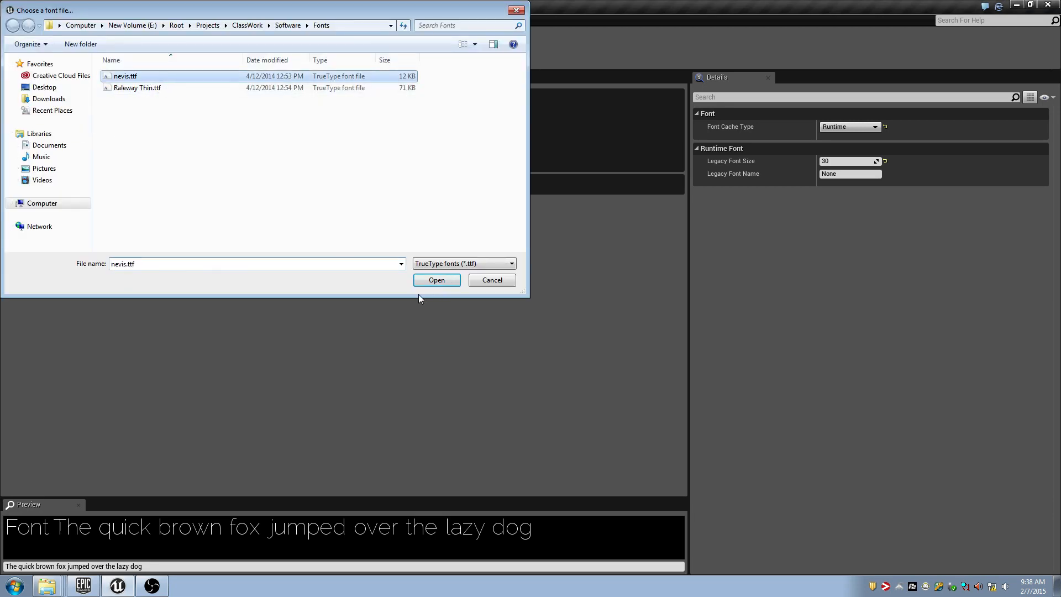
{"action": "left_click", "coordinate": [436, 280]}
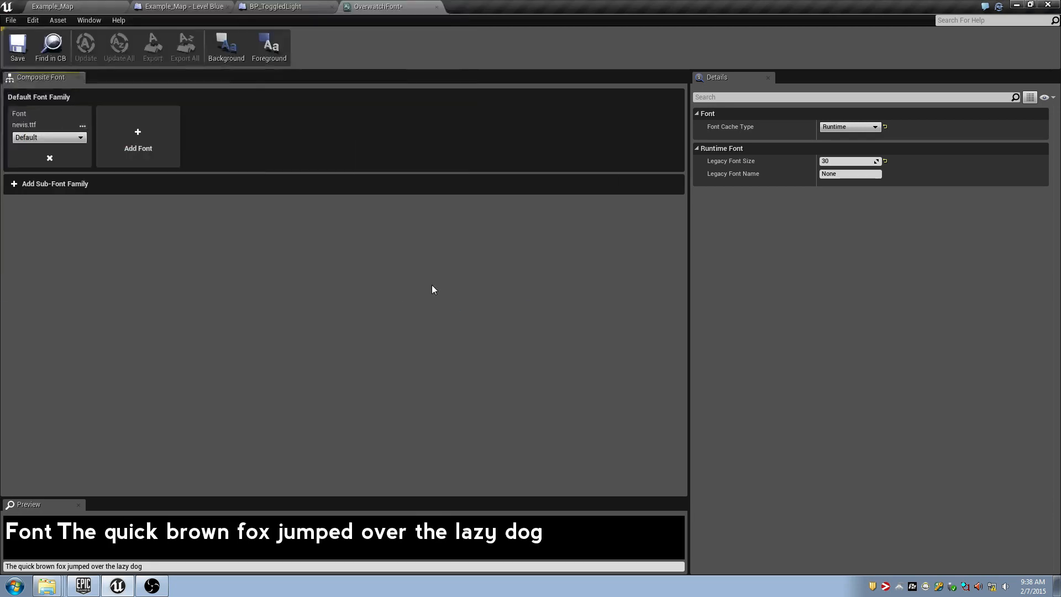
{"action": "left_click", "coordinate": [18, 47]}
{"action": "left_click", "coordinate": [95, 5]}
Check the font assigned to the light's text, set the nevis.ttf hinting in OverwatchFont to Auto, and save.
{"action": "left_click", "coordinate": [275, 6]}
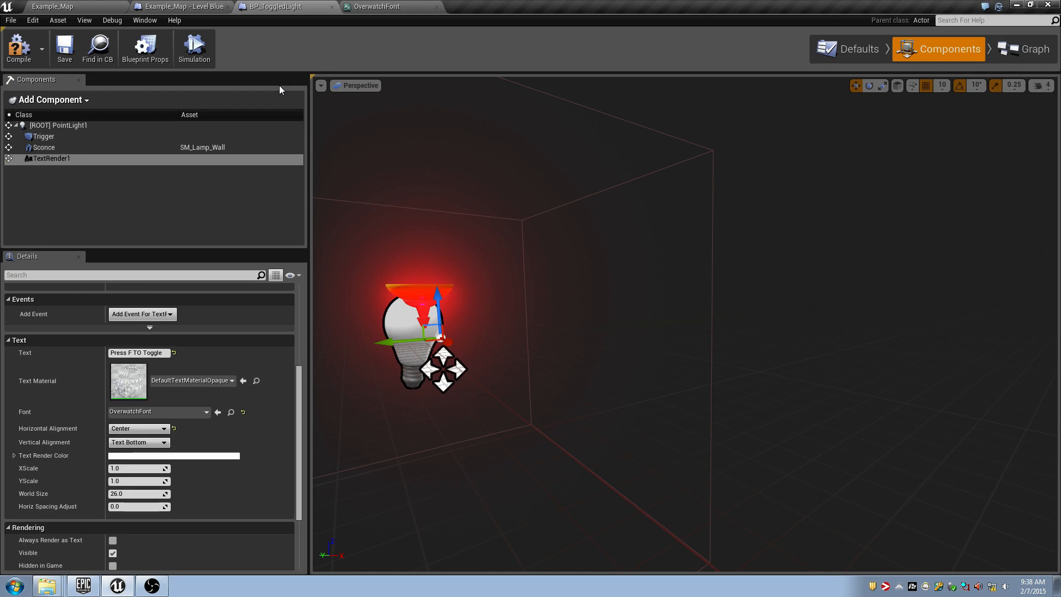
{"action": "left_click", "coordinate": [170, 415]}
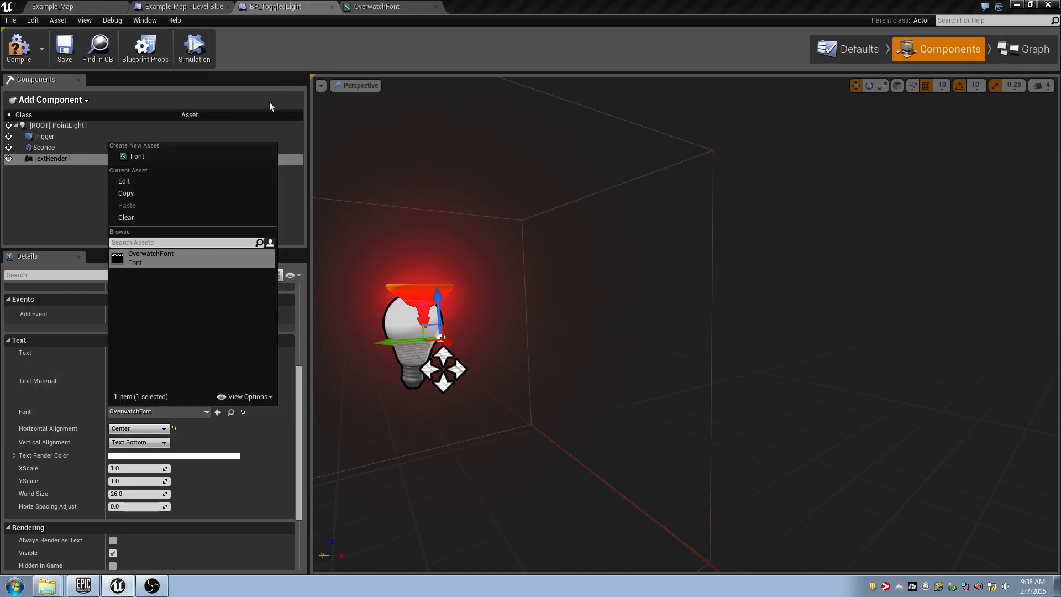
{"action": "left_click", "coordinate": [355, 6]}
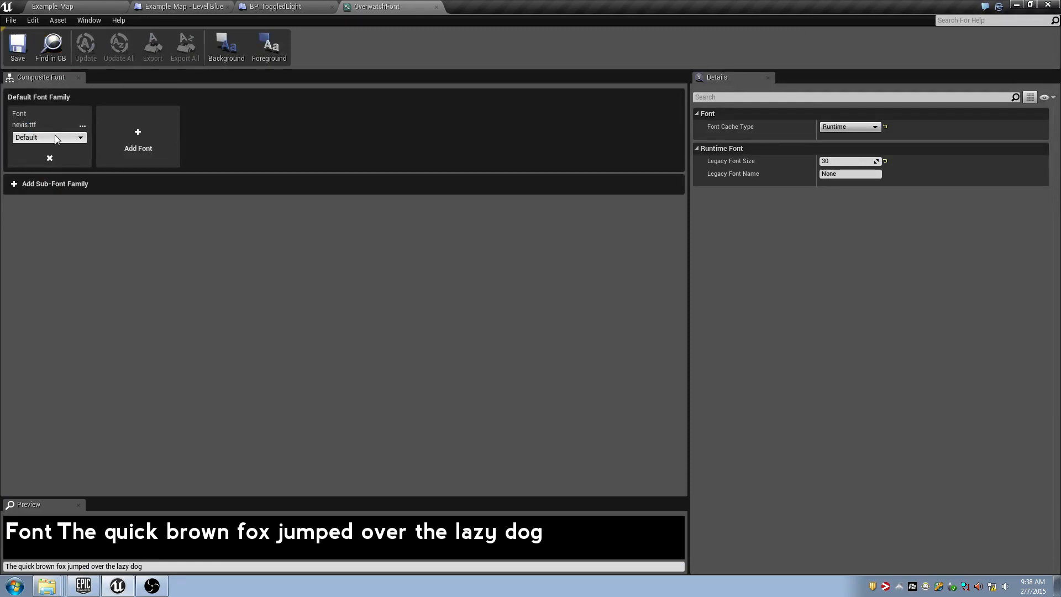
{"action": "left_click", "coordinate": [55, 136]}
{"action": "left_click", "coordinate": [58, 151]}
{"action": "left_click", "coordinate": [22, 50]}
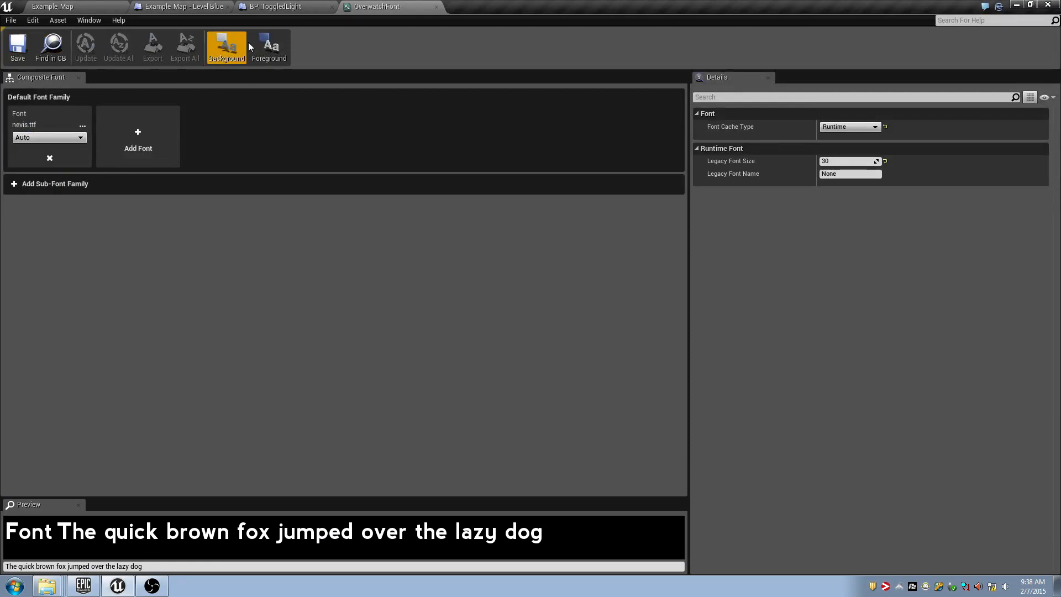
Change the font preview's foreground color to black.
{"action": "left_click", "coordinate": [260, 51]}
{"action": "left_click_drag", "start_coordinate": [423, 158], "coordinate": [423, 191]}
{"action": "left_click", "coordinate": [415, 287]}
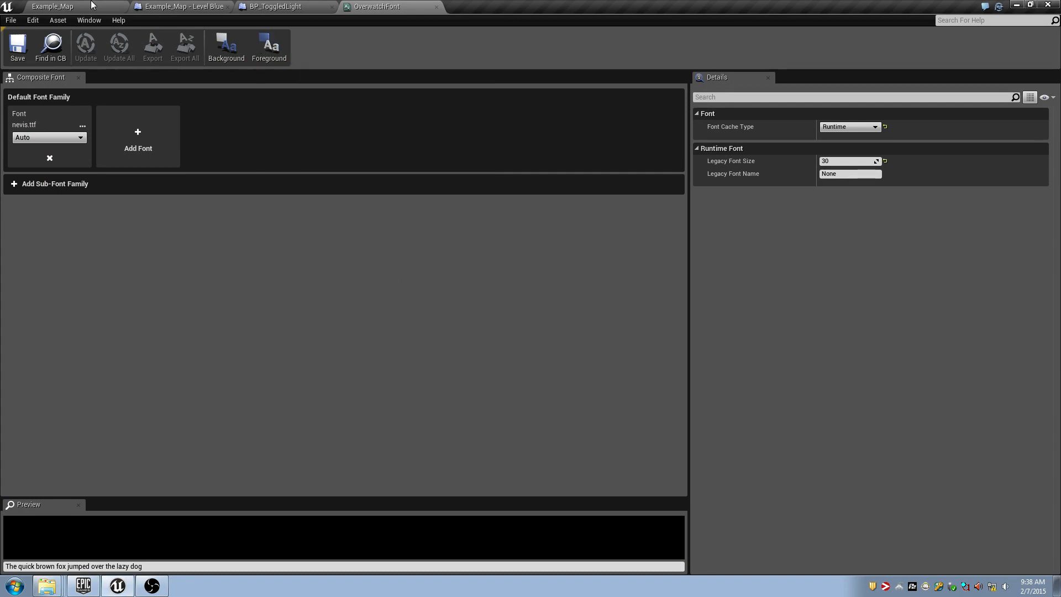
Delete the text component from BP_ToggledLight and add a fresh Text Render component in its place.
{"action": "left_click", "coordinate": [255, 3]}
{"action": "right_click_drag", "start_coordinate": [498, 309], "coordinate": [354, 310]}
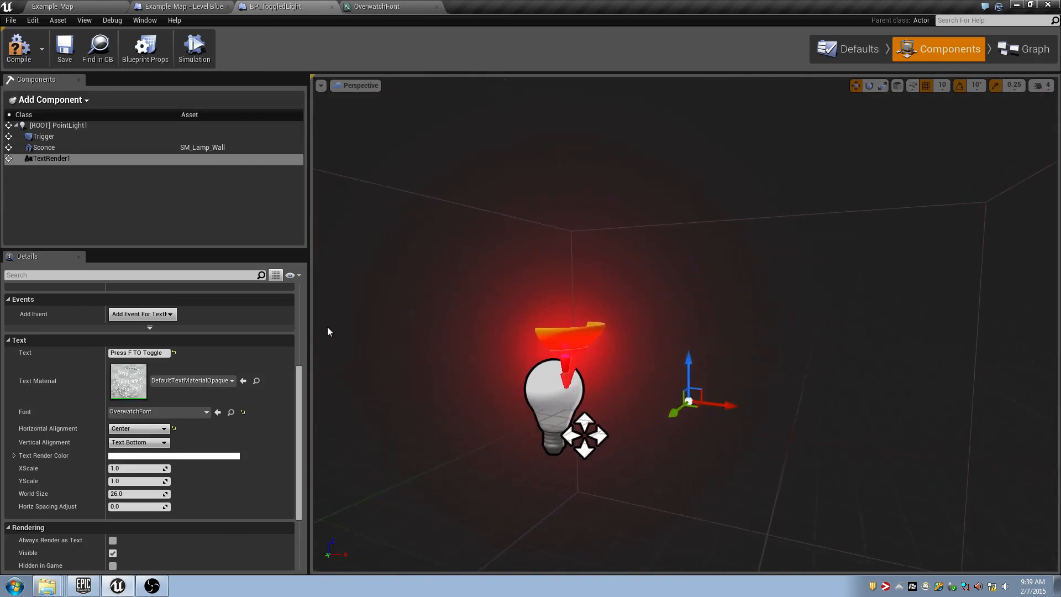
{"action": "left_click", "coordinate": [62, 158]}
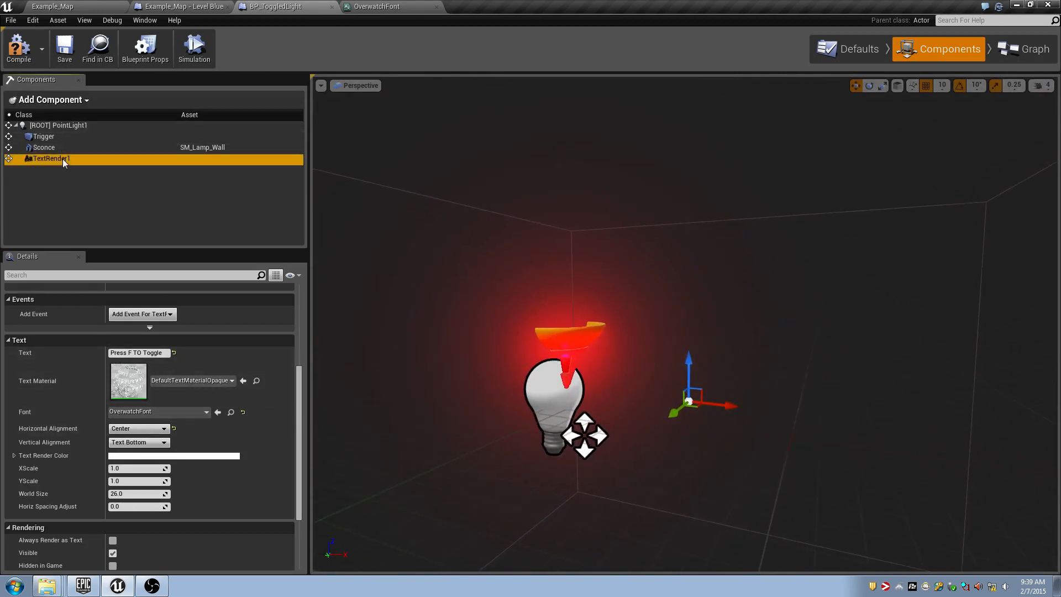
{"action": "key", "text": "Delete"}
{"action": "left_click", "coordinate": [55, 100]}
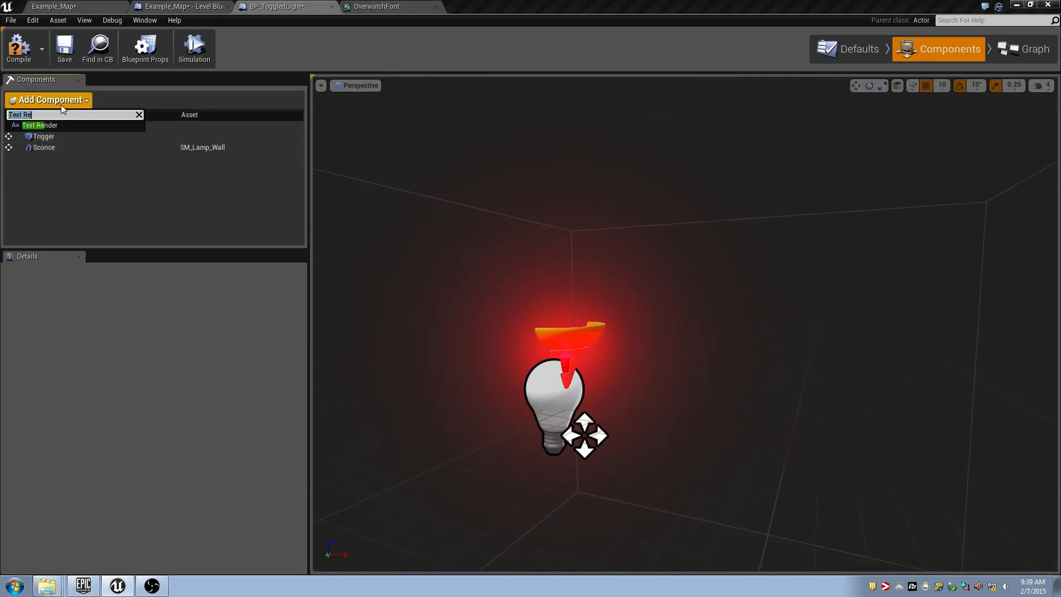
{"action": "type", "text": "text"}
{"action": "left_click", "coordinate": [47, 125]}
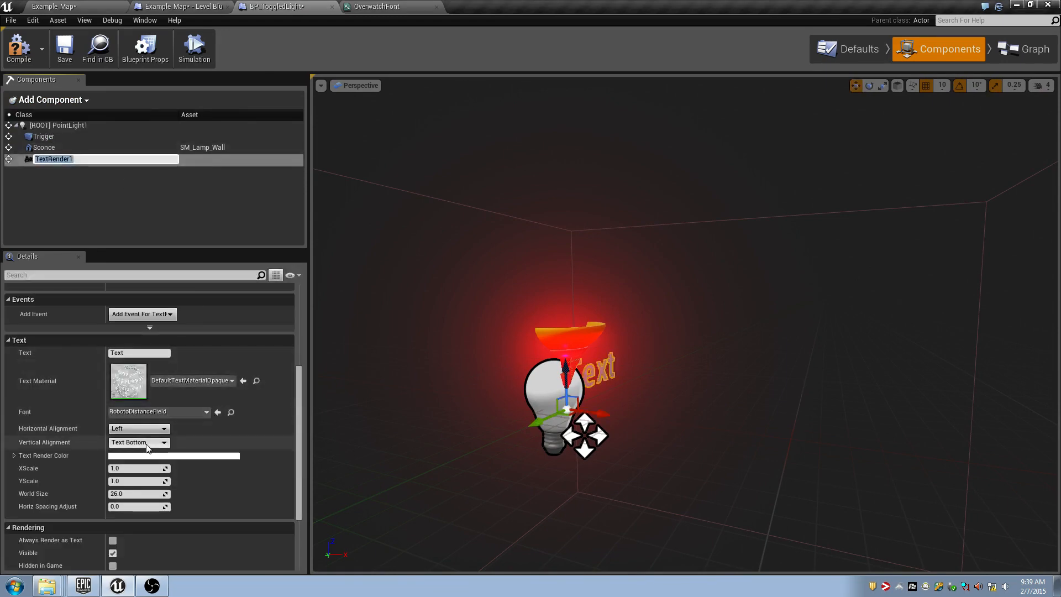
Set the new text component's text to "Press F To Interact".
{"action": "scroll", "coordinate": [163, 422], "scroll_direction": "down", "scroll_amount": 2}
{"action": "scroll", "coordinate": [163, 422], "scroll_direction": "up", "scroll_amount": 3}
{"action": "left_click", "coordinate": [136, 396]}
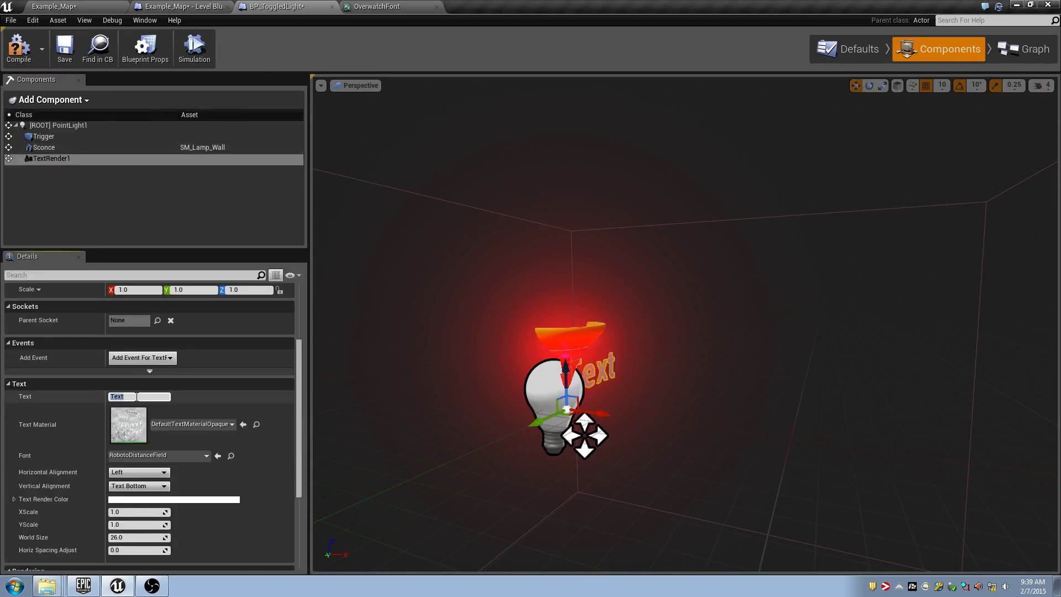
{"action": "type", "text": "Fress F TO Interact"}
{"action": "key", "text": "Return"}
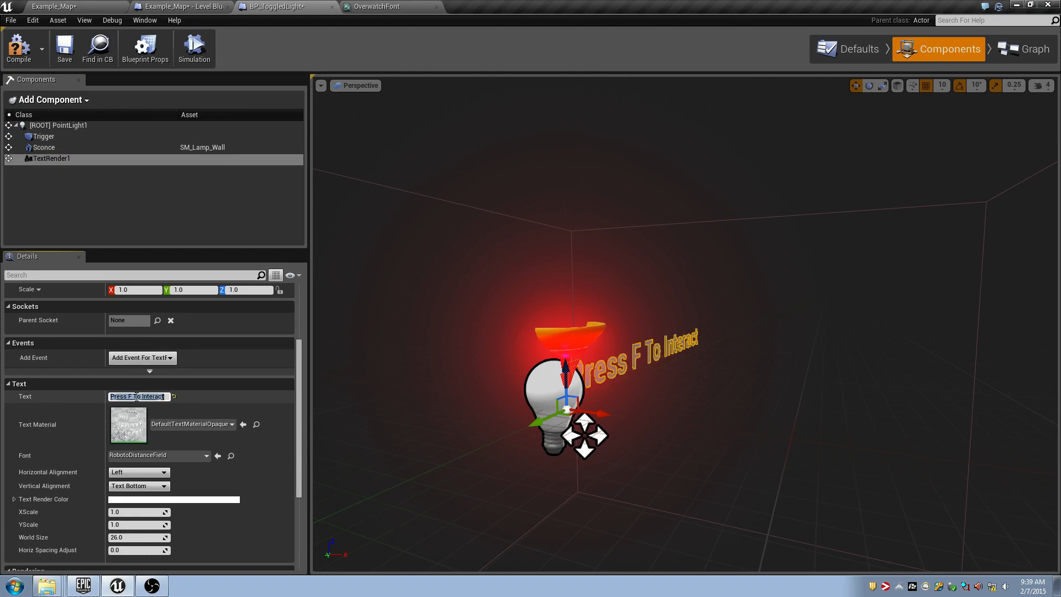
Set the prompt text's horizontal alignment to Center, save everything, and review the remaining text and rendering settings.
{"action": "left_click", "coordinate": [139, 472]}
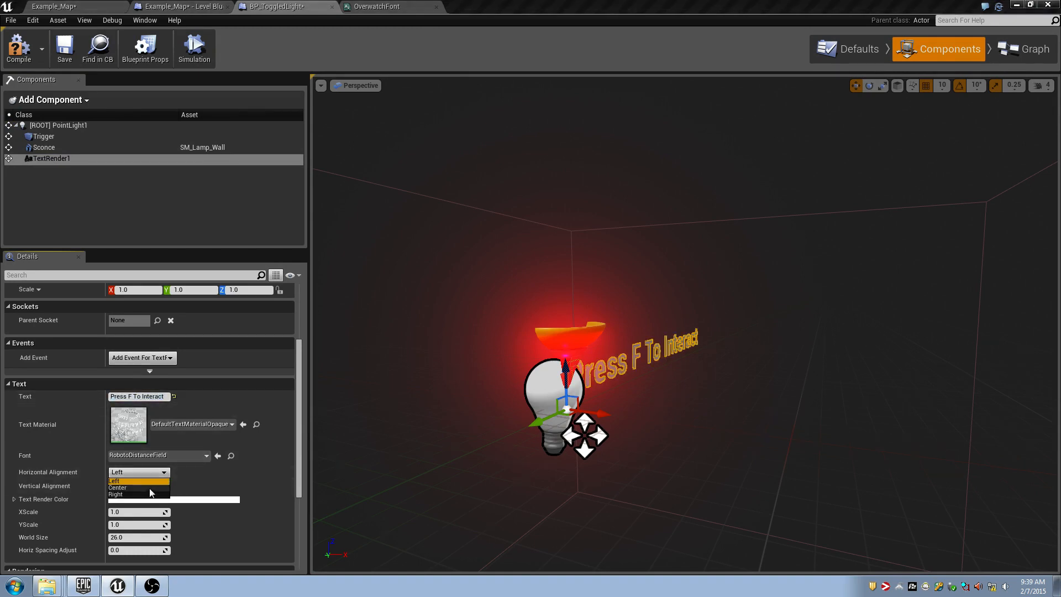
{"action": "left_click", "coordinate": [144, 490]}
{"action": "key", "text": "ctrl+shift+s"}
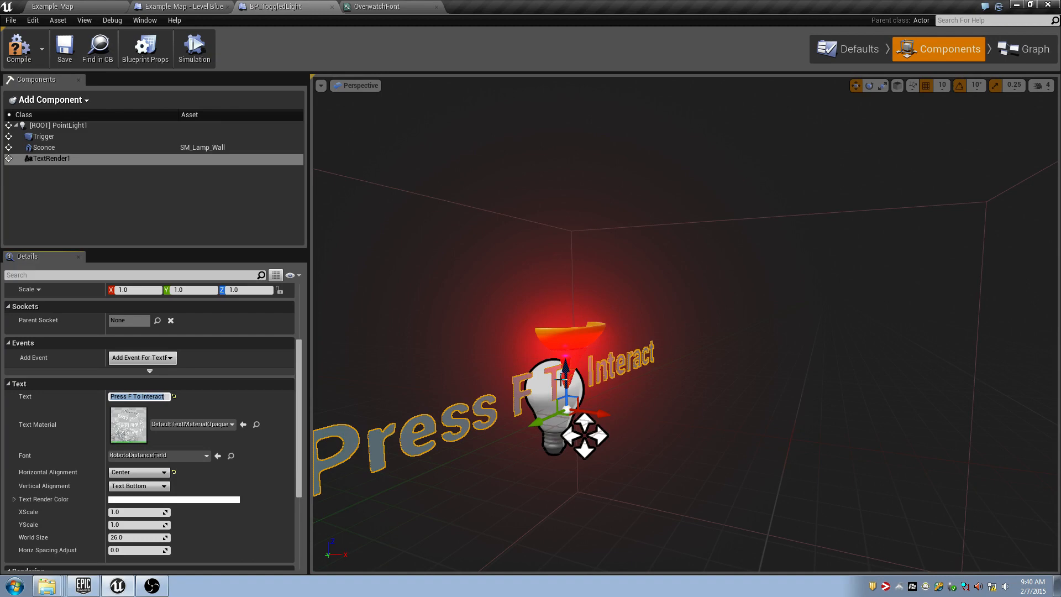
{"action": "left_click_drag", "start_coordinate": [299, 410], "coordinate": [298, 520]}
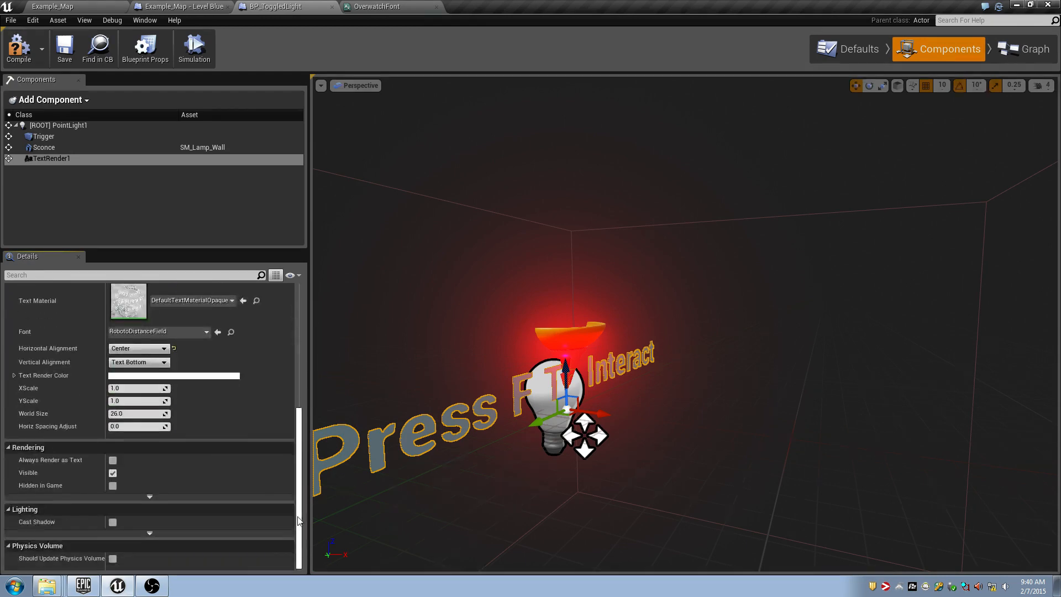
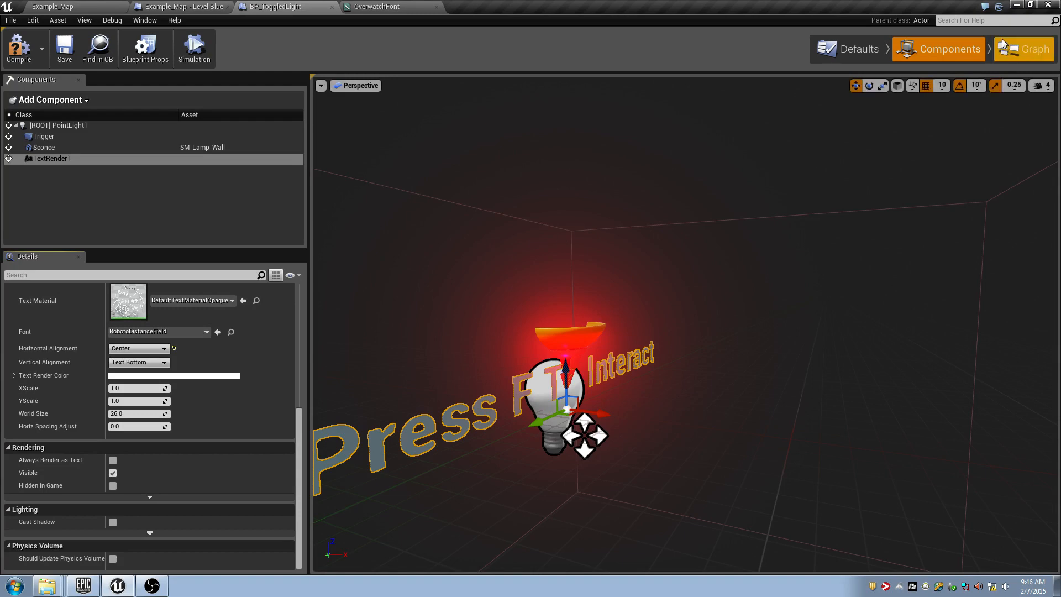
Examine BP_ToggledLight's Construction Script and Event Graph, comparing the empty construction graph with the overlap and F-key toggle logic.
{"action": "left_click", "coordinate": [1034, 51]}
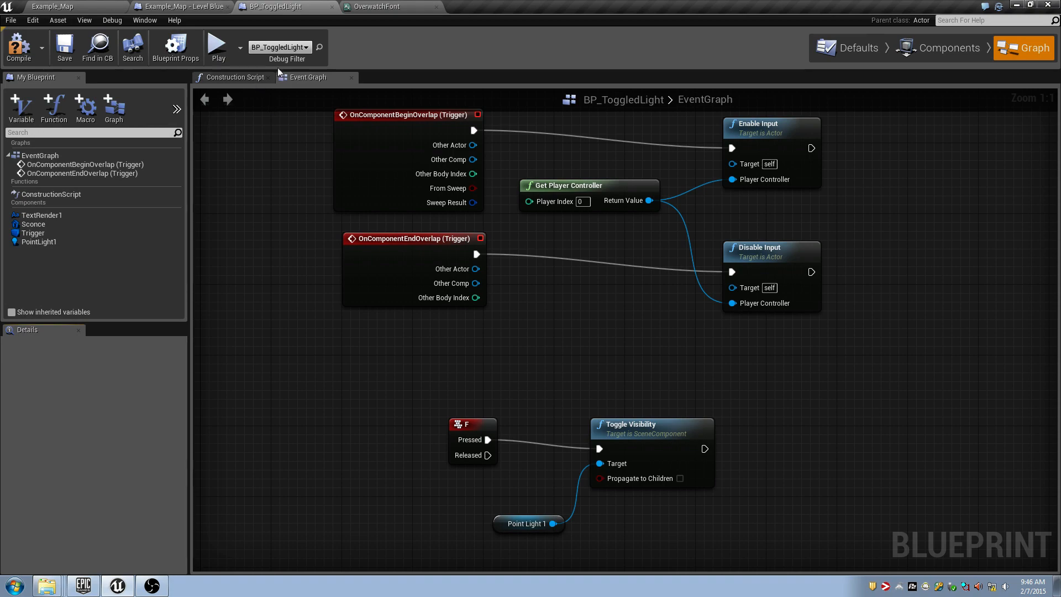
{"action": "left_click", "coordinate": [259, 76]}
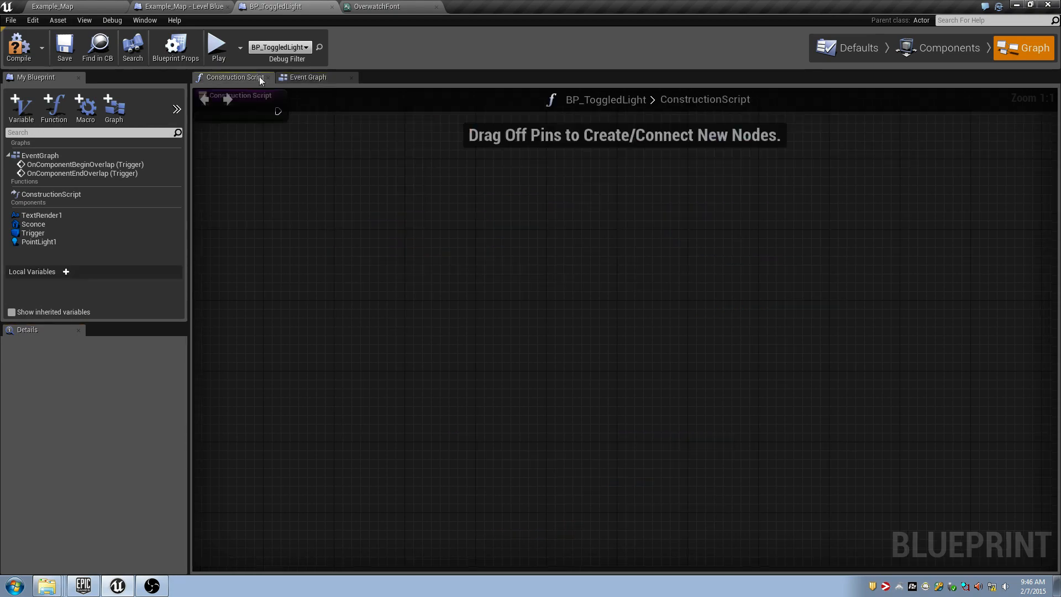
{"action": "left_click", "coordinate": [283, 75]}
{"action": "left_click", "coordinate": [248, 78]}
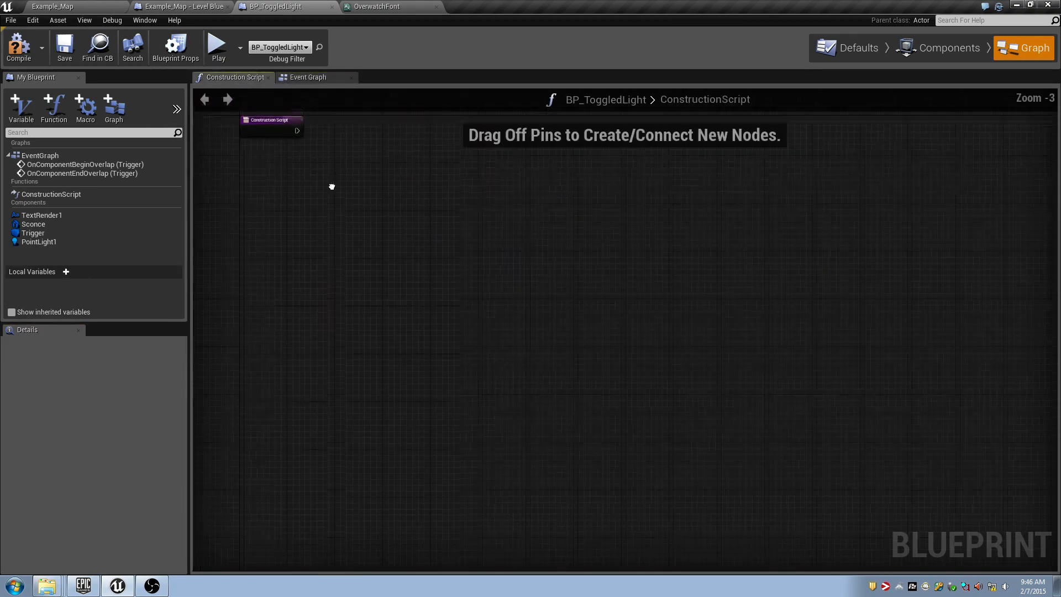
{"action": "left_click", "coordinate": [322, 75]}
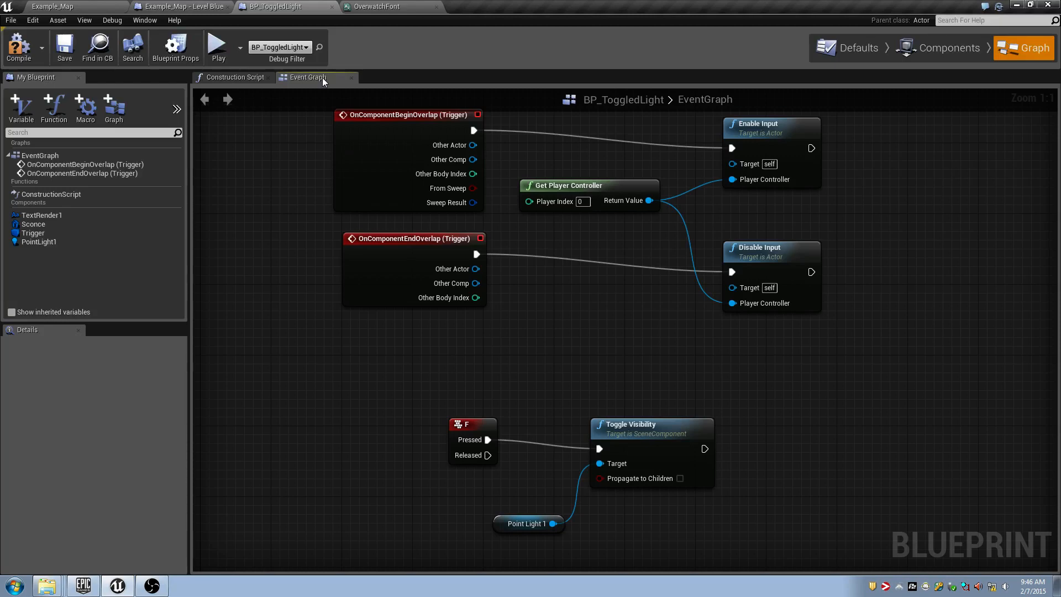
{"action": "left_click", "coordinate": [260, 76]}
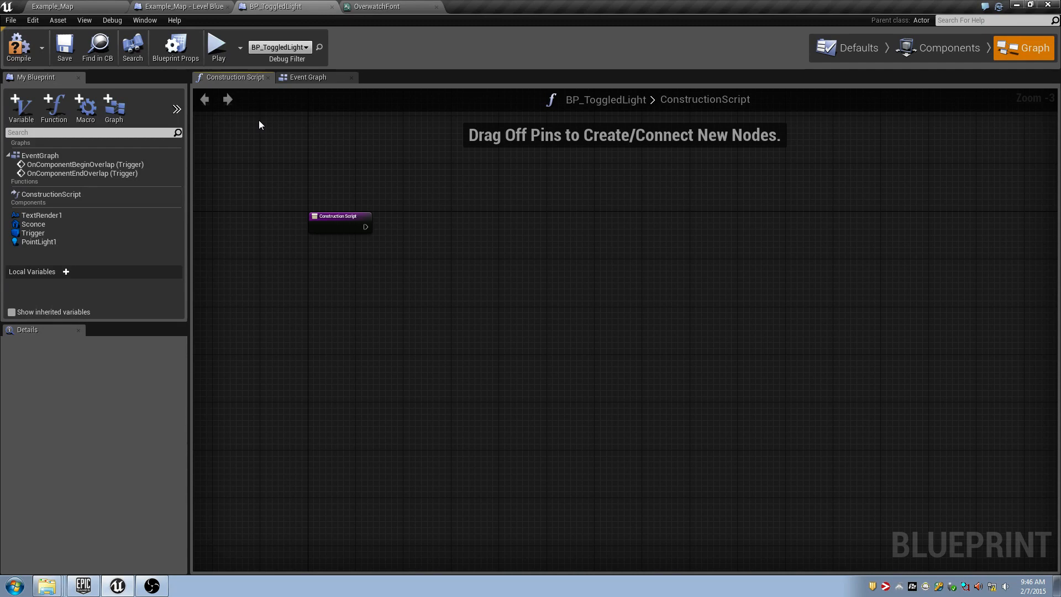
{"action": "left_click", "coordinate": [313, 78]}
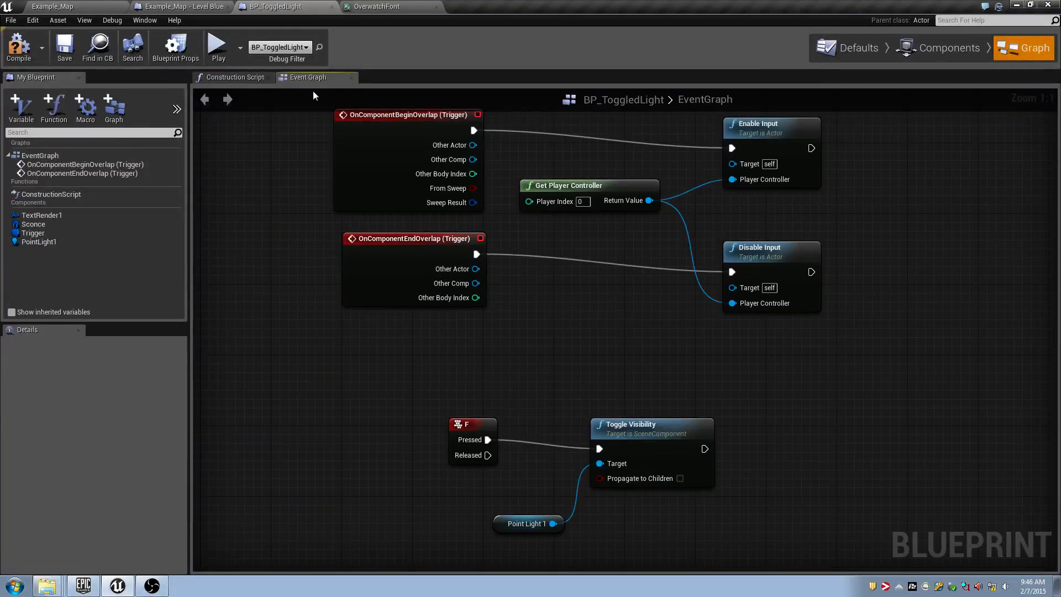
{"action": "left_click", "coordinate": [220, 82]}
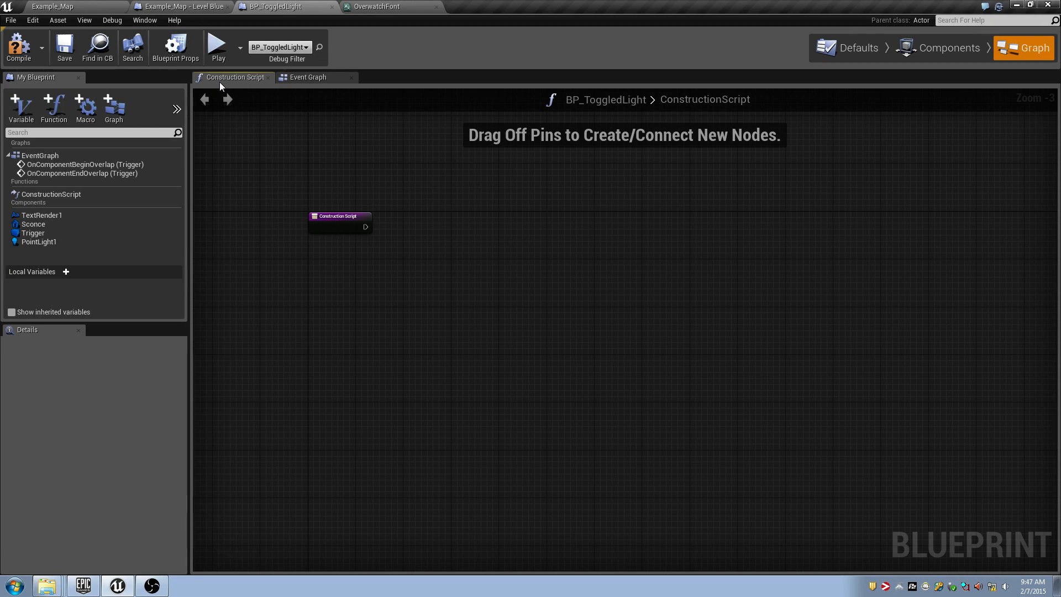
{"action": "left_click", "coordinate": [286, 83]}
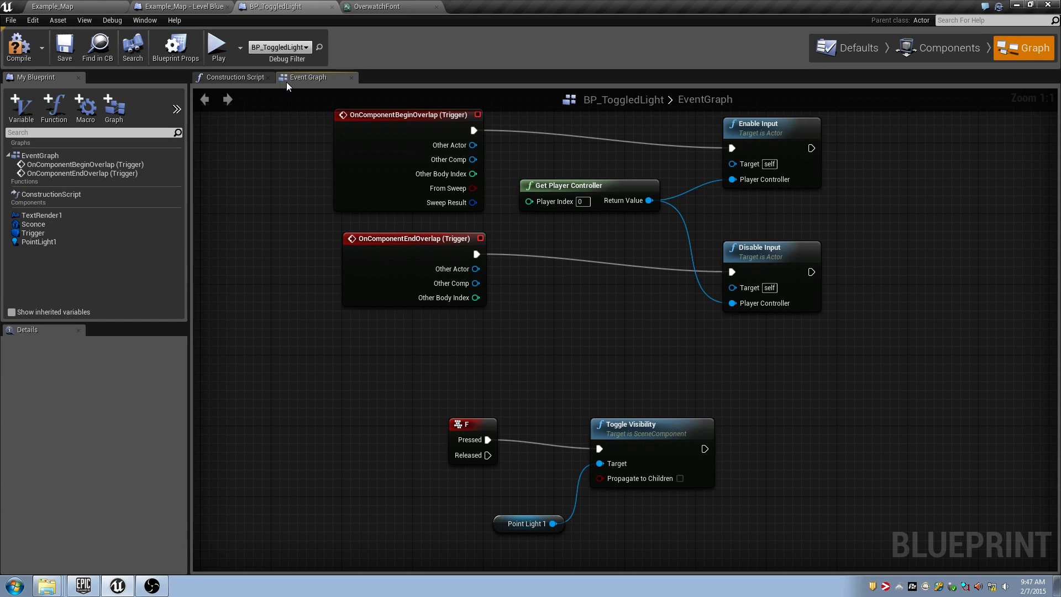
{"action": "left_click", "coordinate": [153, 587]}
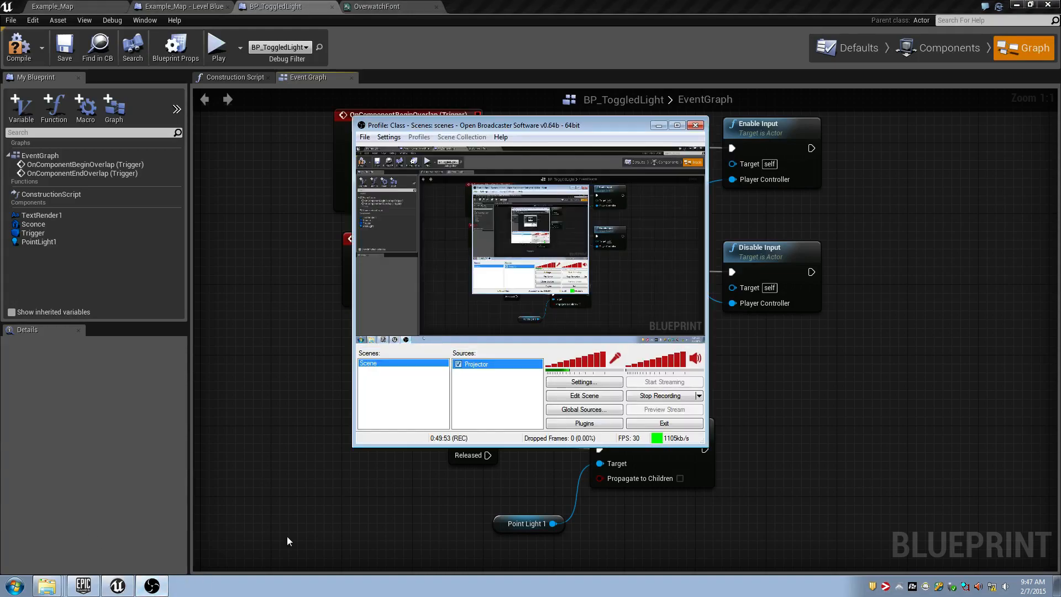